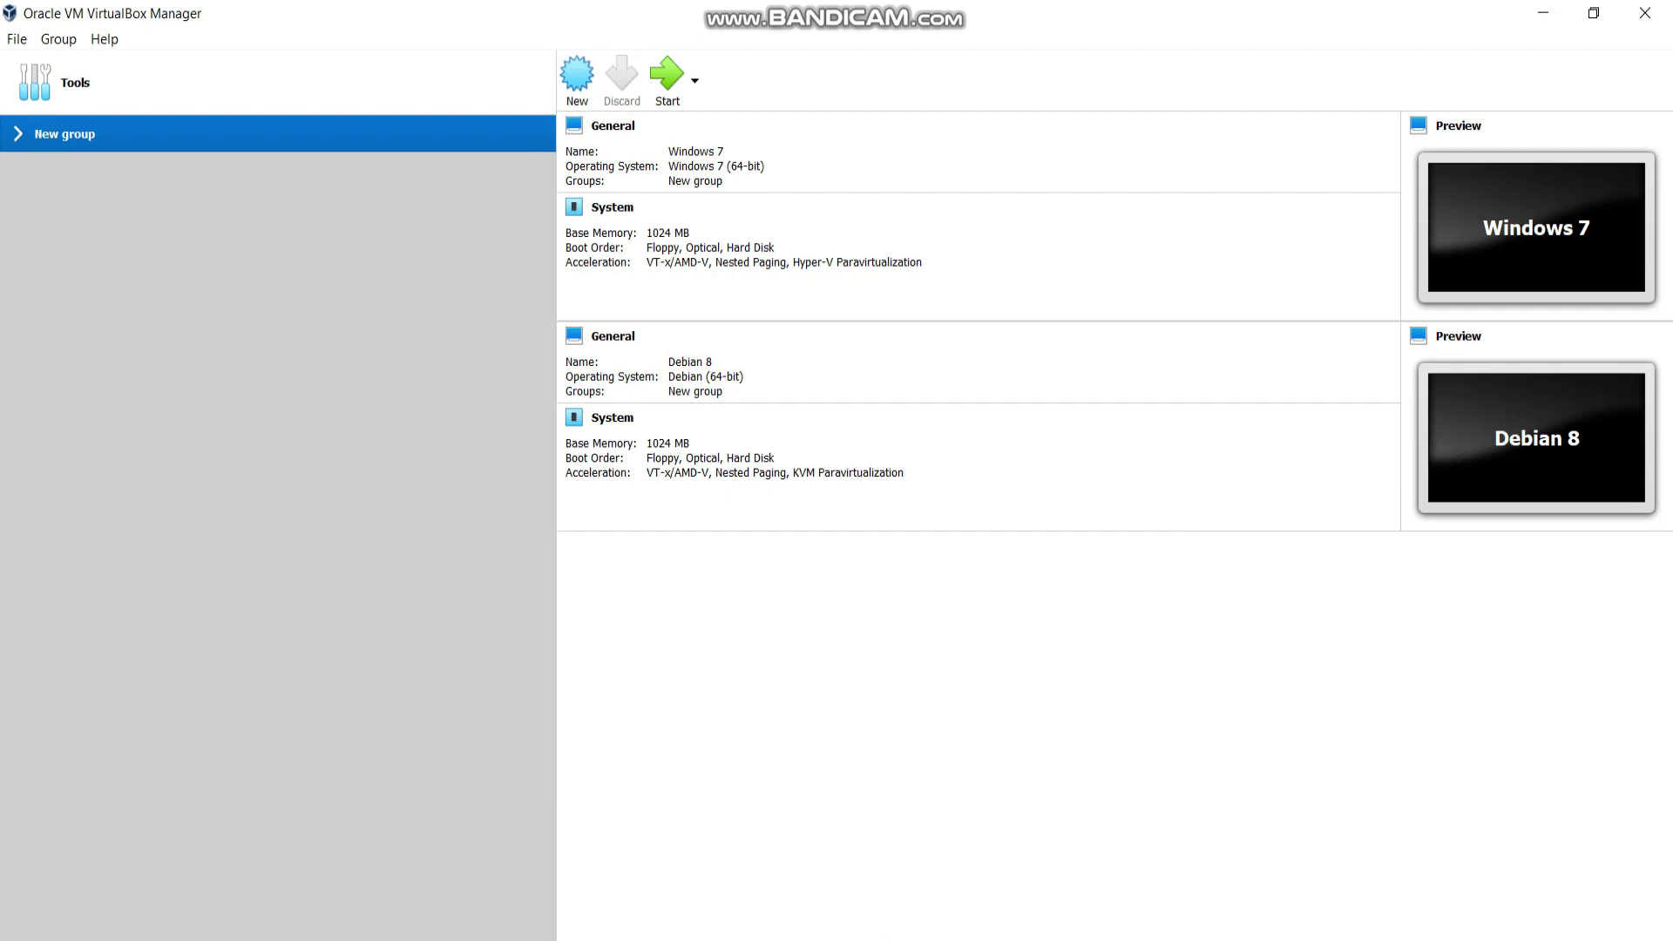
Create a VM named Mikrotik (Other/Unknown, 64 MB) with a new 2 GB VHD disk.
{"action": "left_click", "coordinate": [577, 77]}
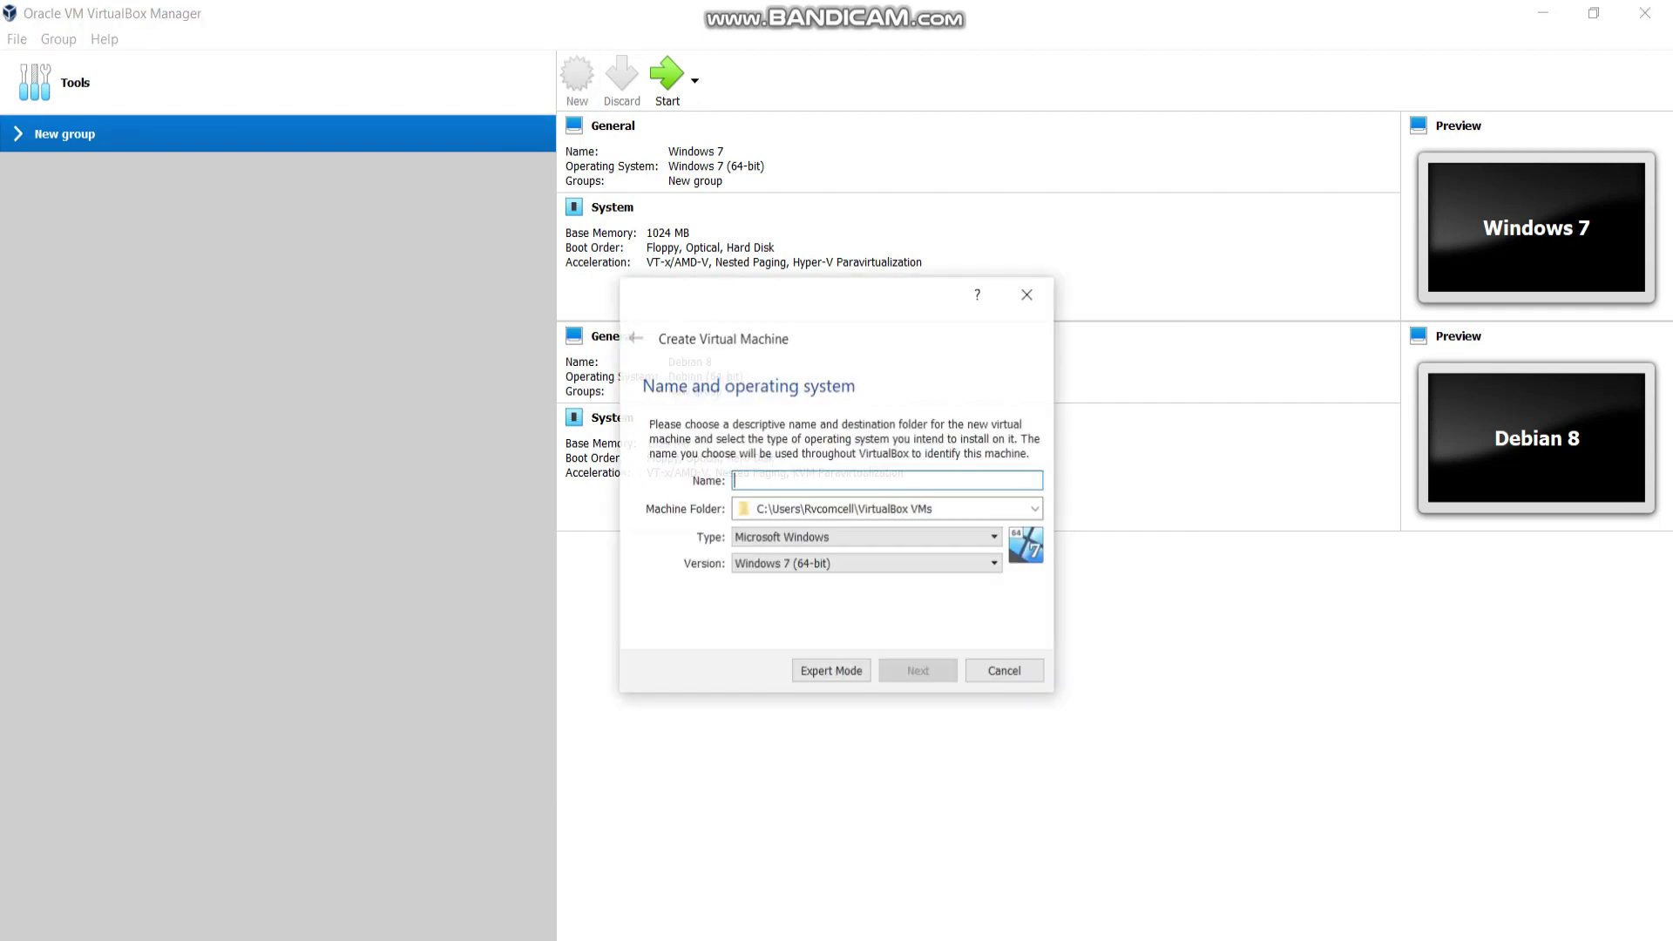
{"action": "type", "text": "Mikrotik"}
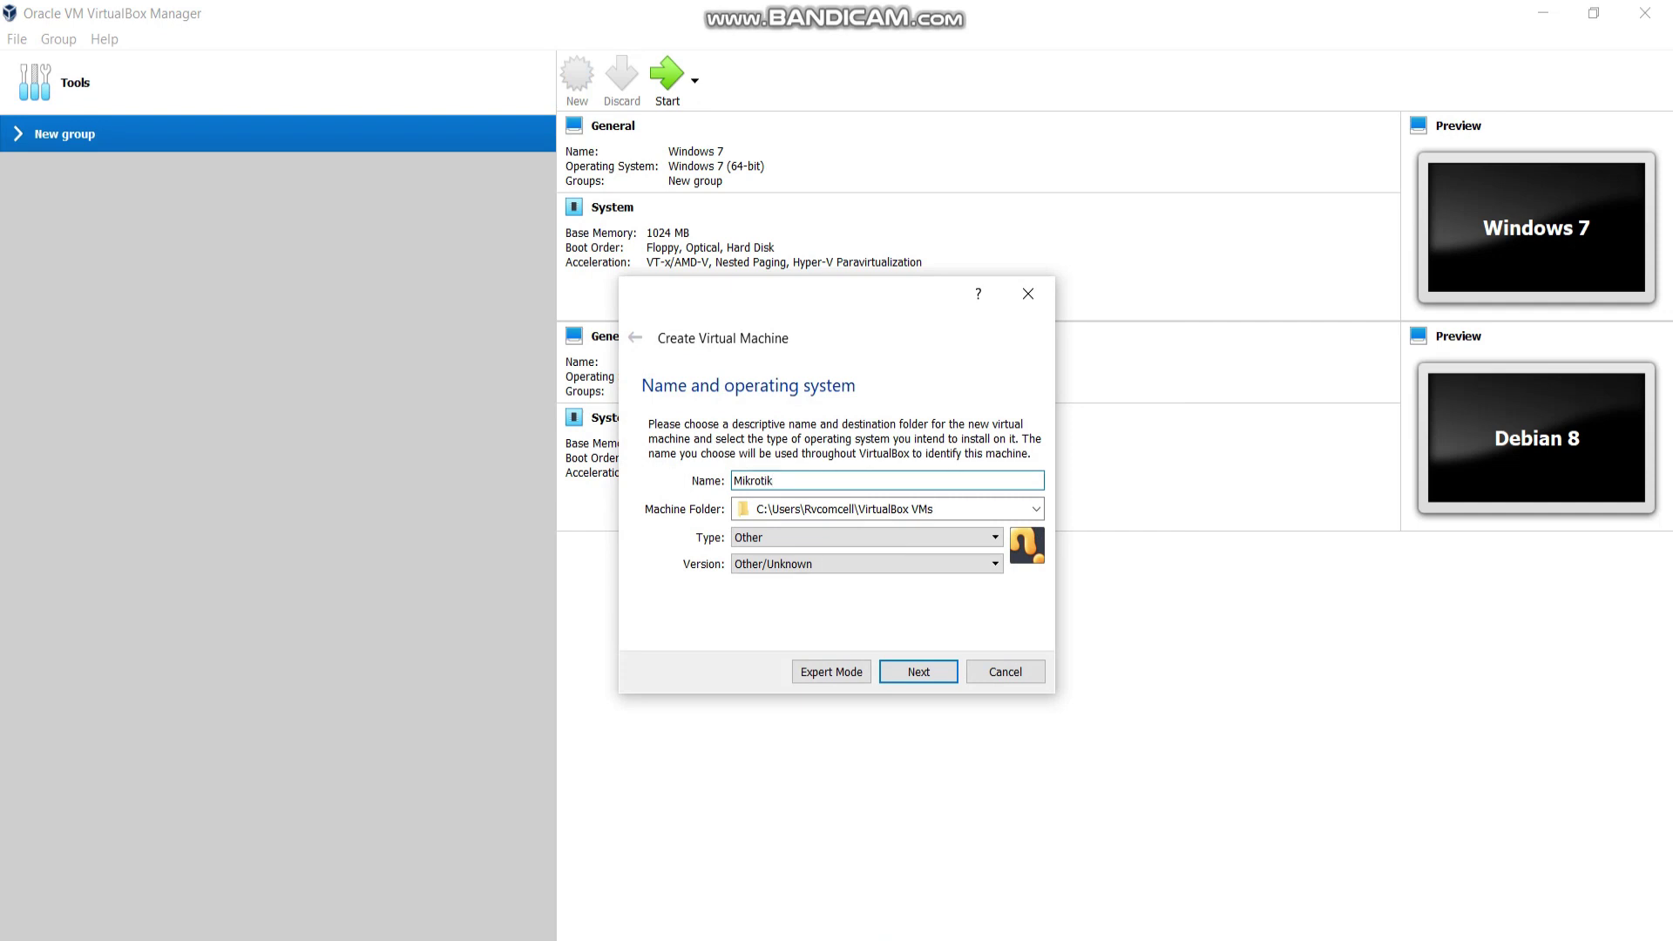
{"action": "key", "text": "Return"}
{"action": "key", "text": "Return"}
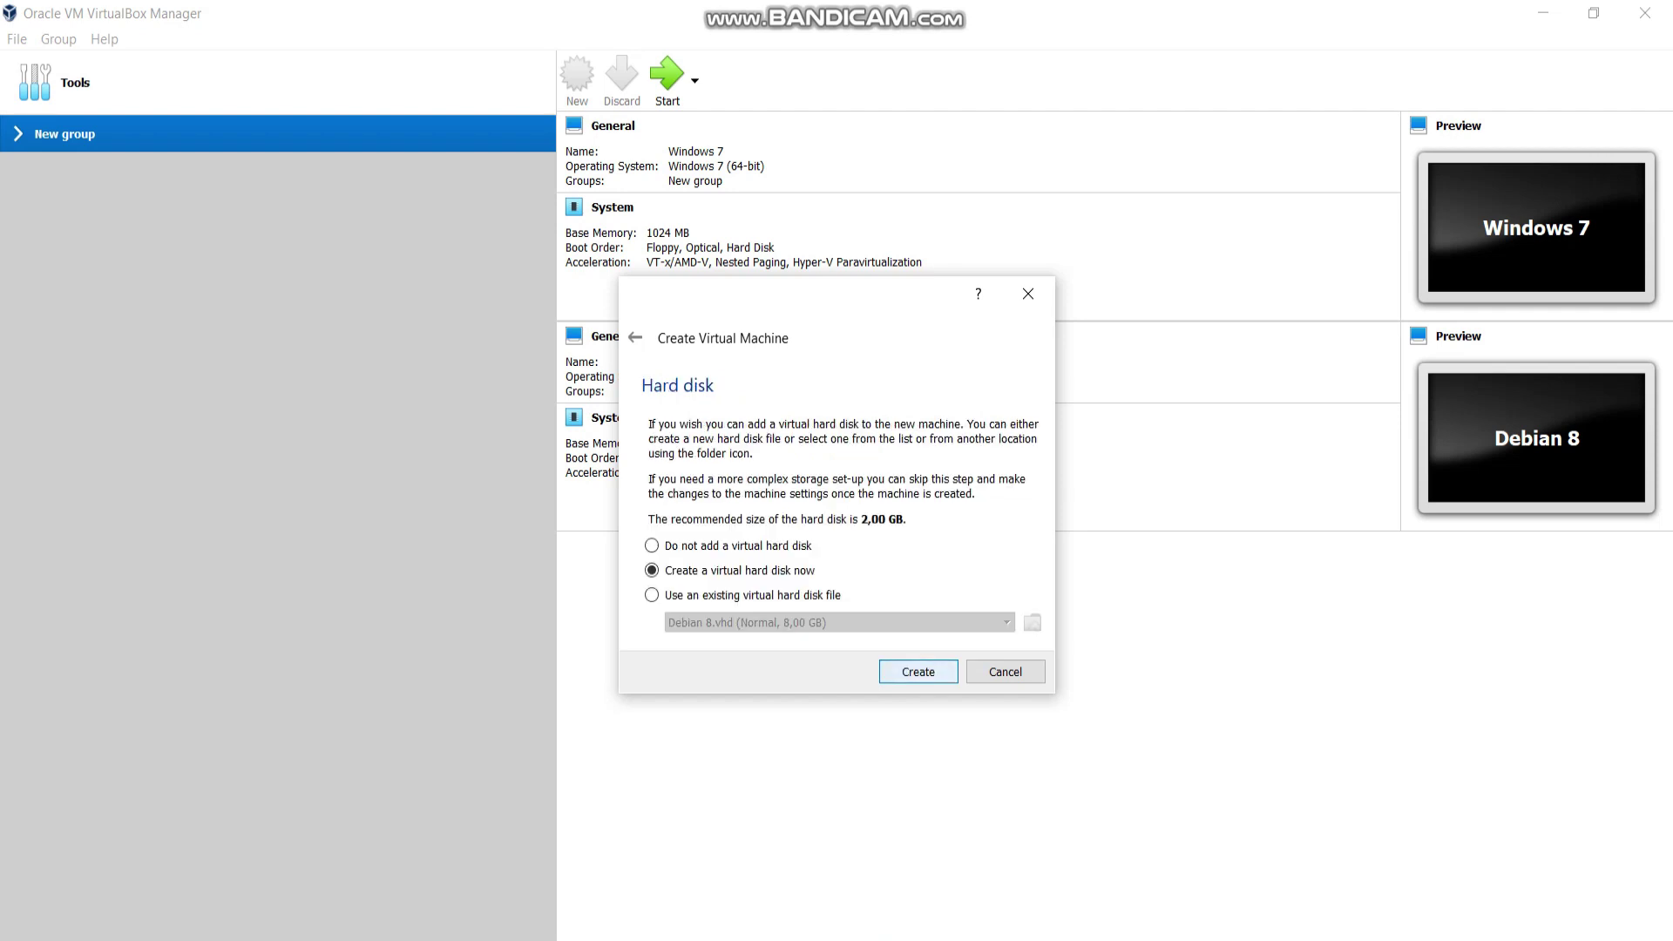
{"action": "key", "text": "Return"}
{"action": "key", "text": "Down"}
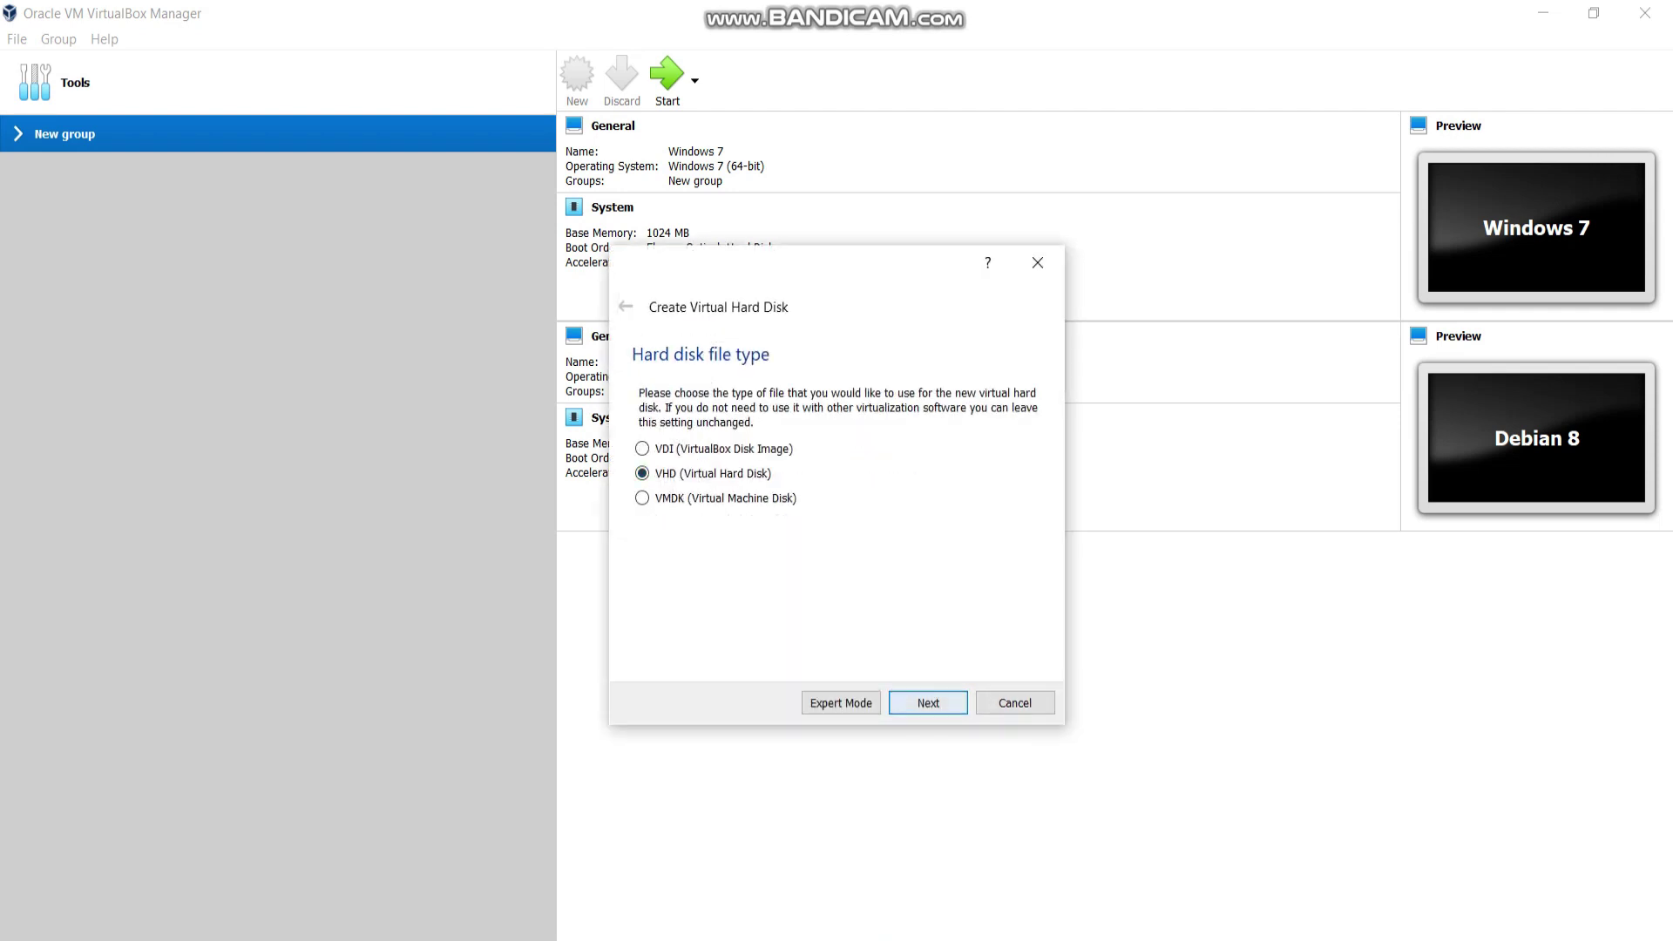
{"action": "key", "text": "Return"}
{"action": "key", "text": "Return"}
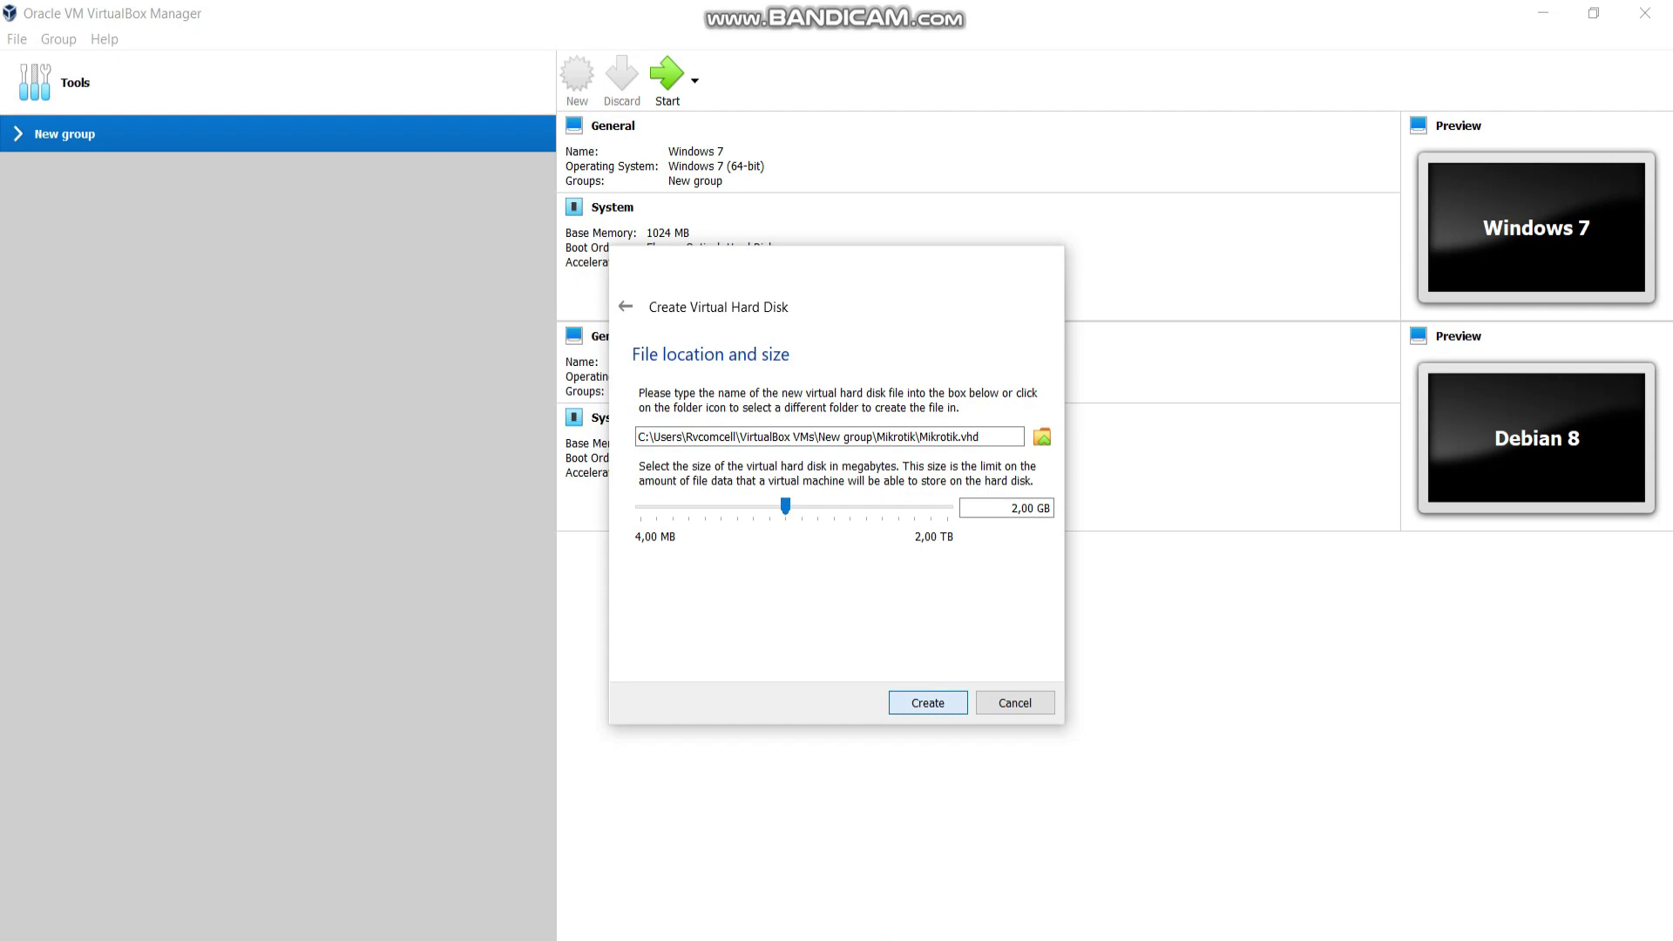
{"action": "key", "text": "Return"}
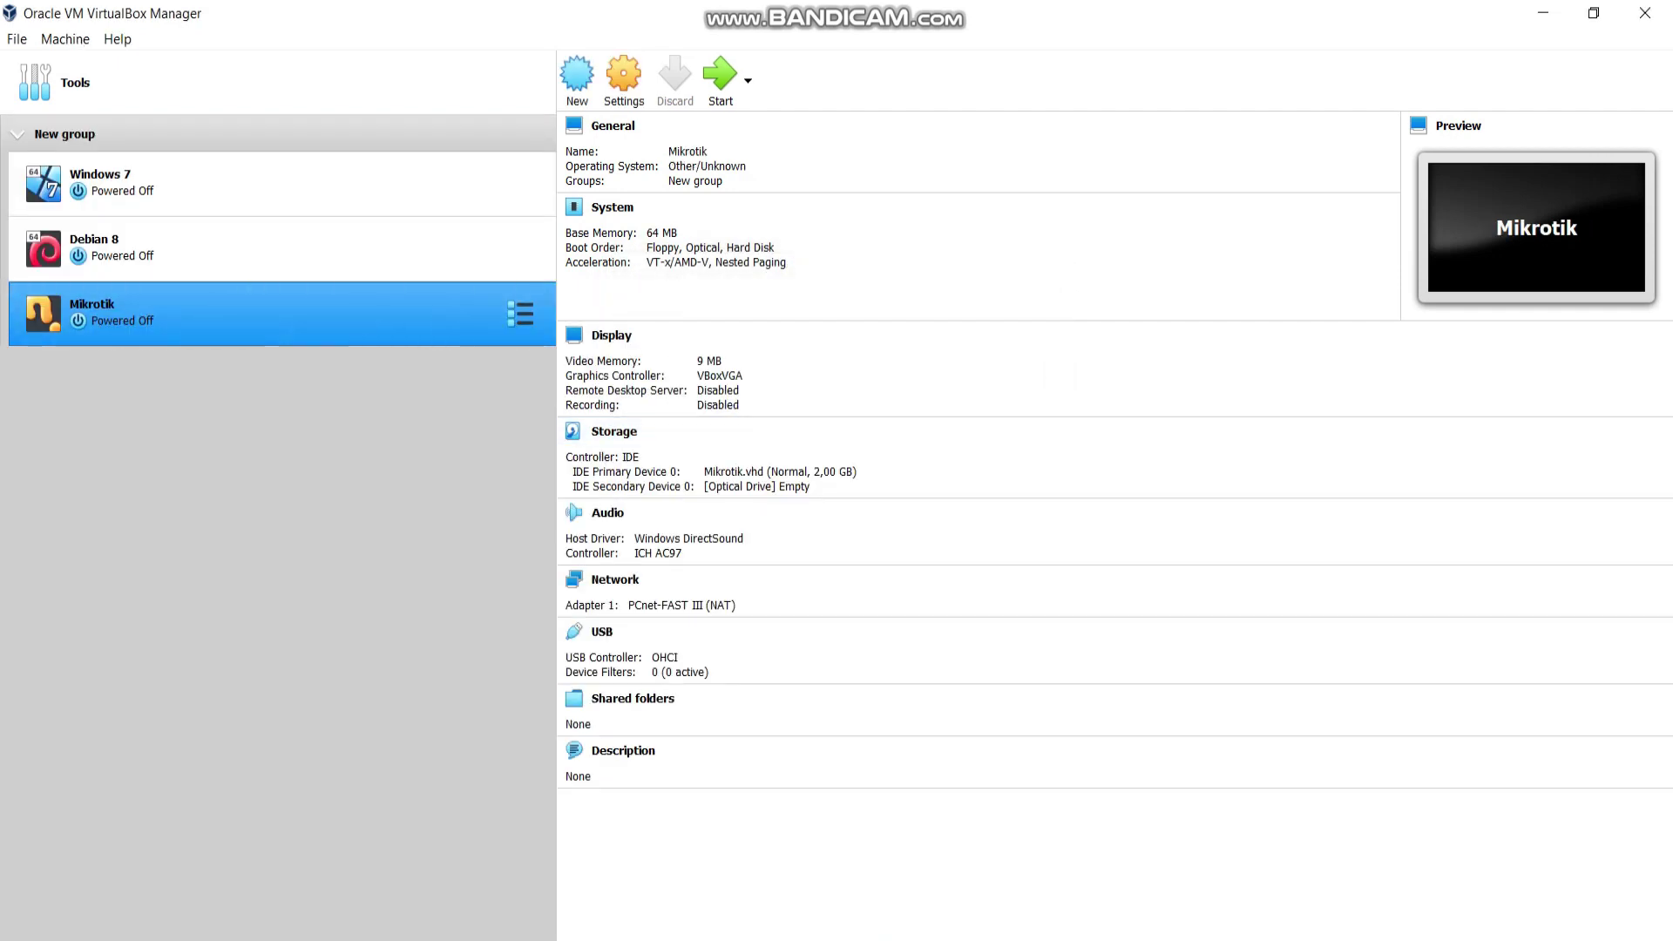
Move the Mikrotik machine into its own new group.
{"action": "left_click", "coordinate": [261, 248]}
{"action": "left_click", "coordinate": [262, 183]}
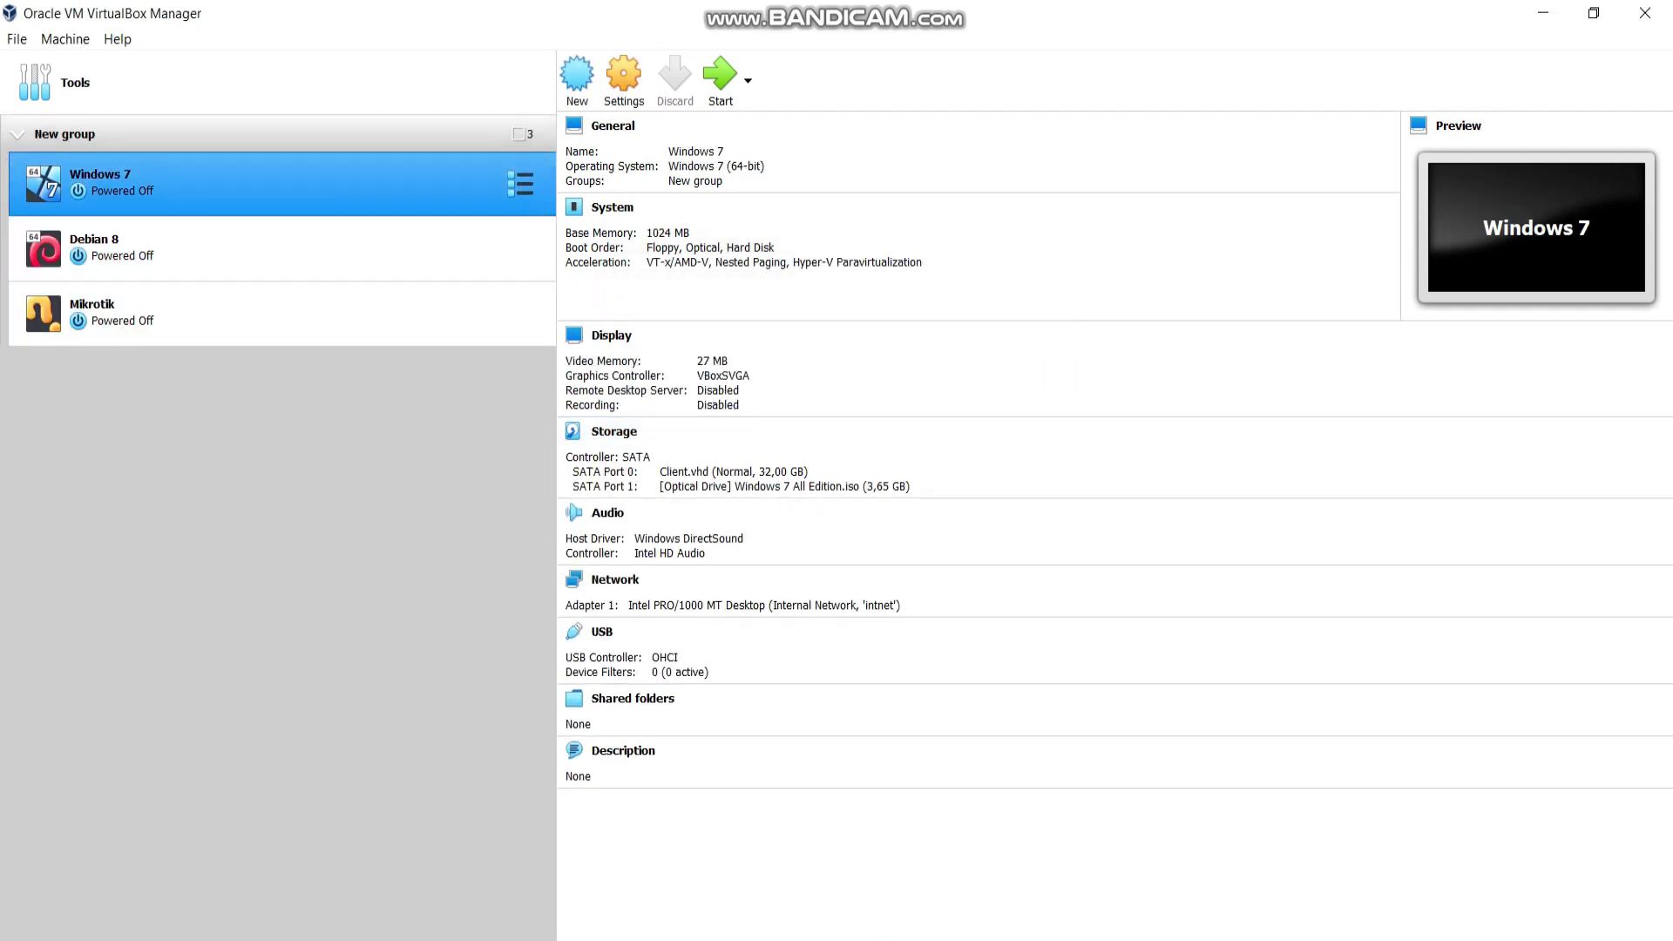
{"action": "left_click", "coordinate": [261, 313]}
{"action": "right_click", "coordinate": [154, 308]}
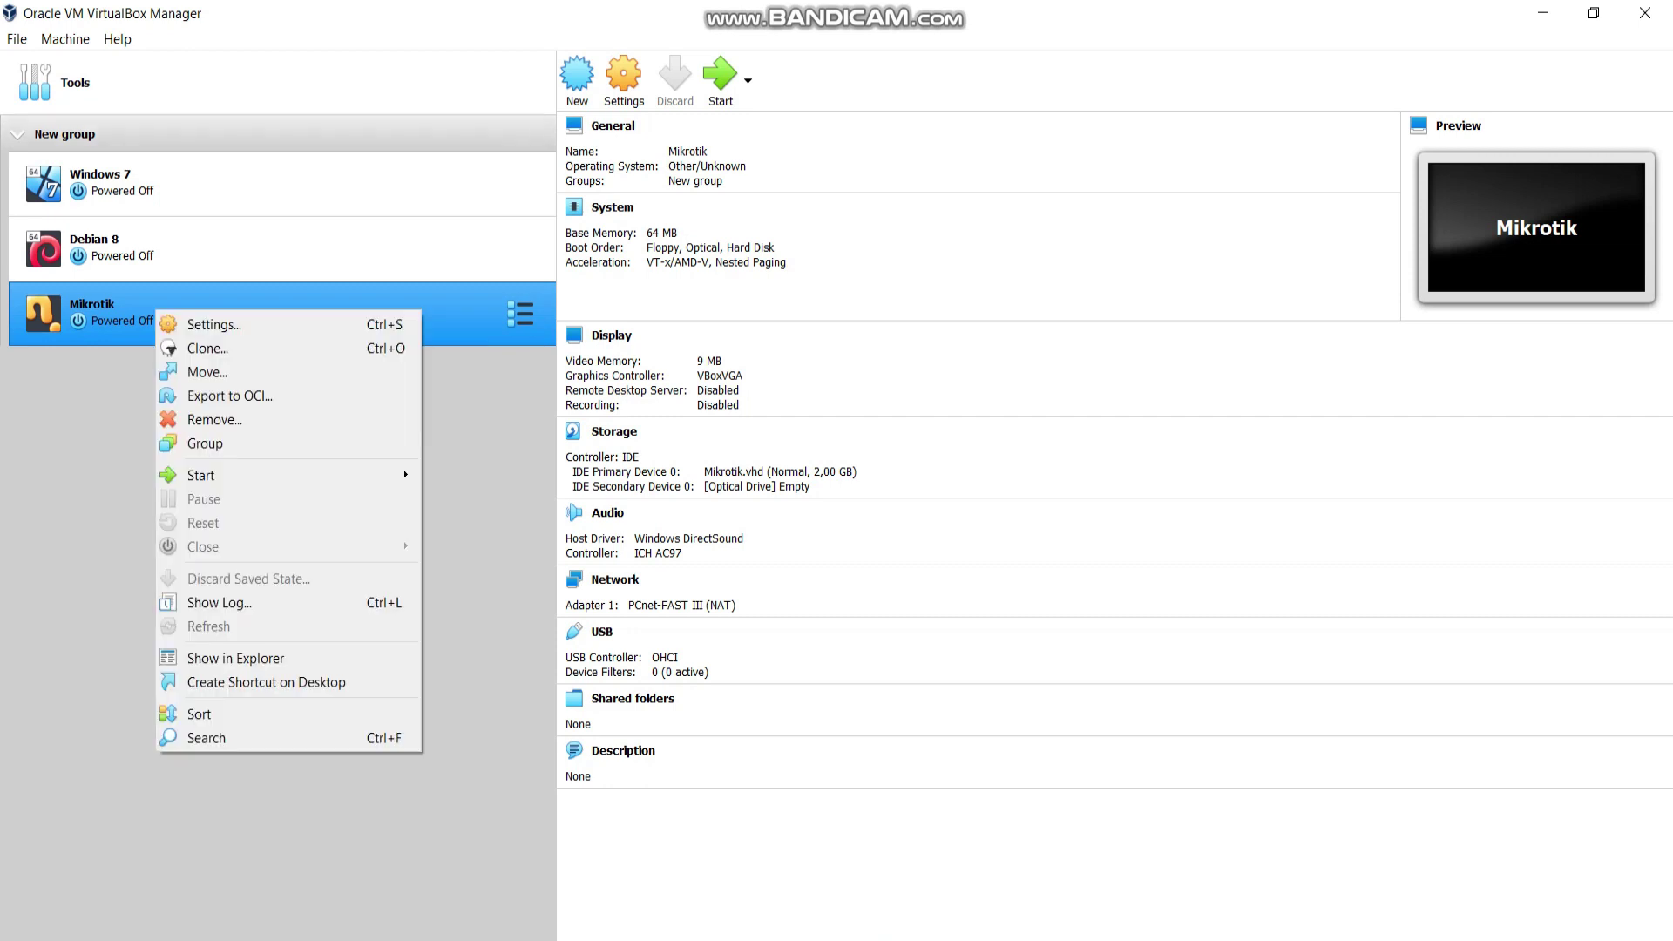
{"action": "left_click", "coordinate": [209, 442]}
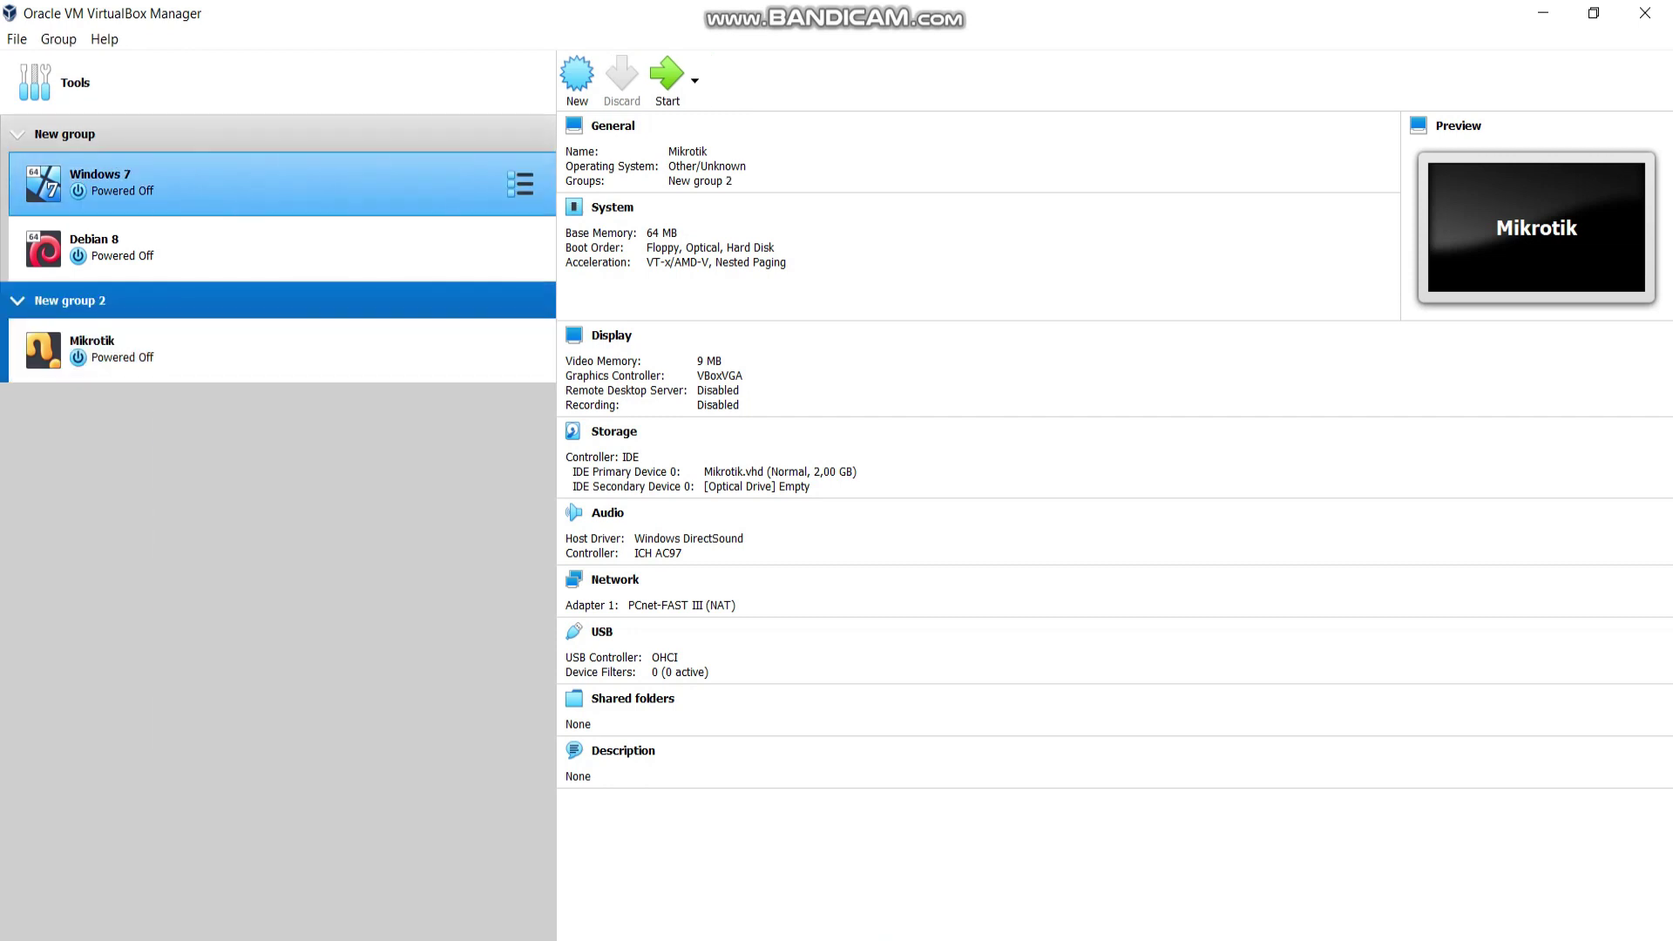
Collapse the original New group and open Mikrotik's settings.
{"action": "left_click", "coordinate": [261, 133]}
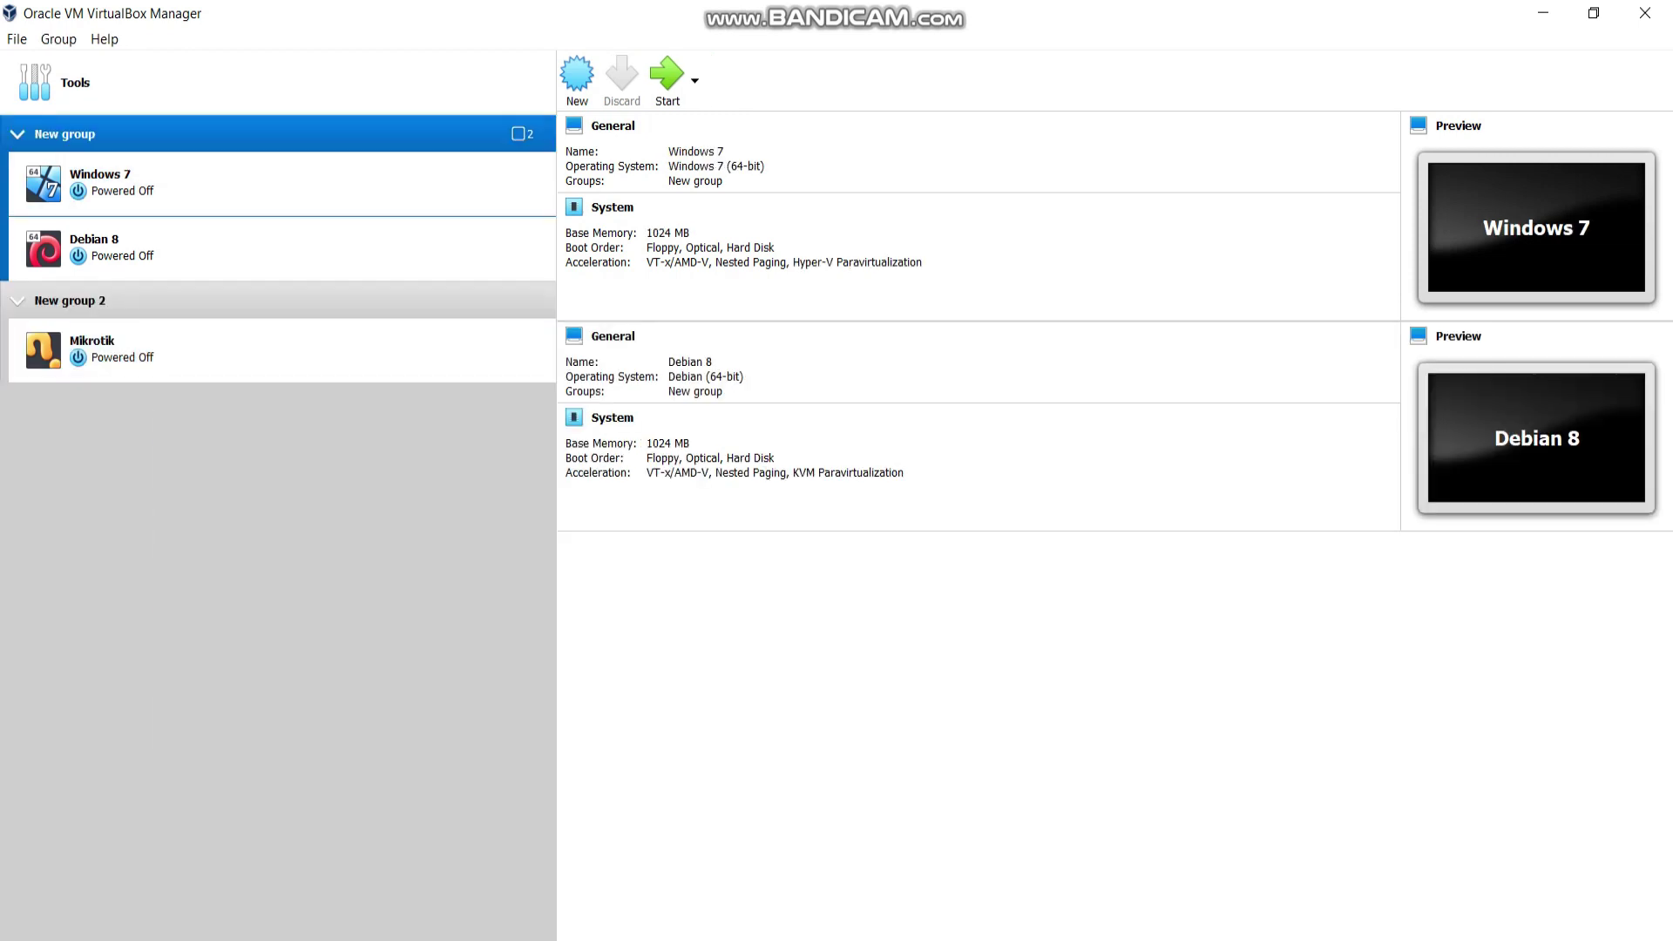
{"action": "key", "text": "Left"}
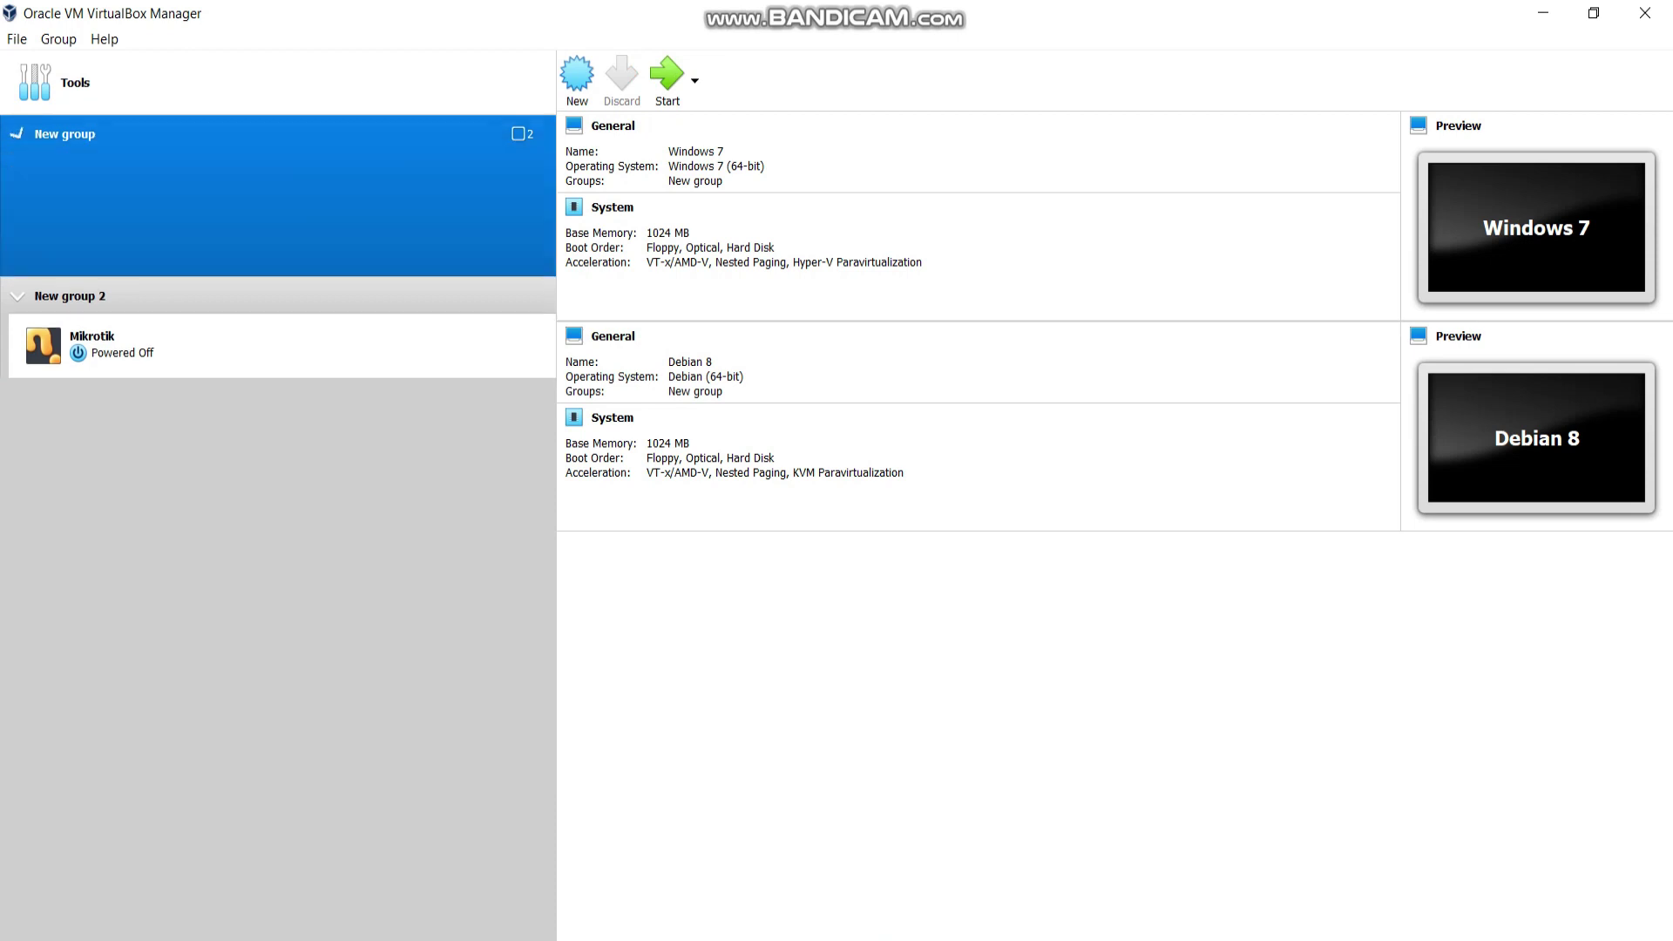
{"action": "left_click", "coordinate": [262, 218]}
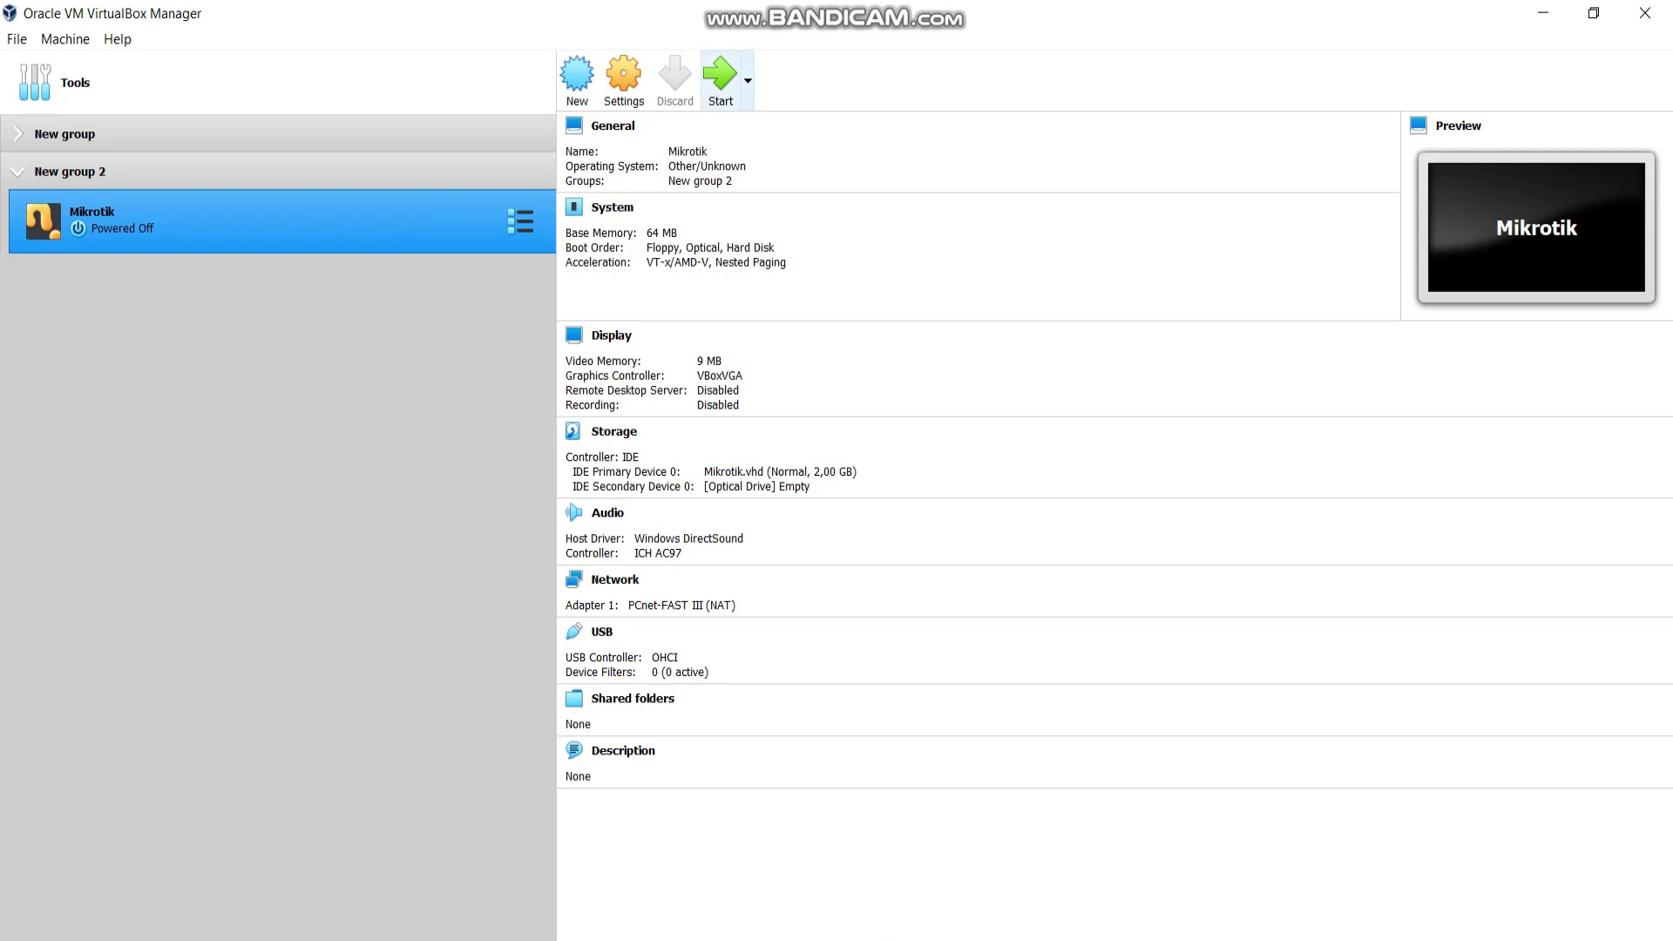
{"action": "left_click", "coordinate": [624, 77]}
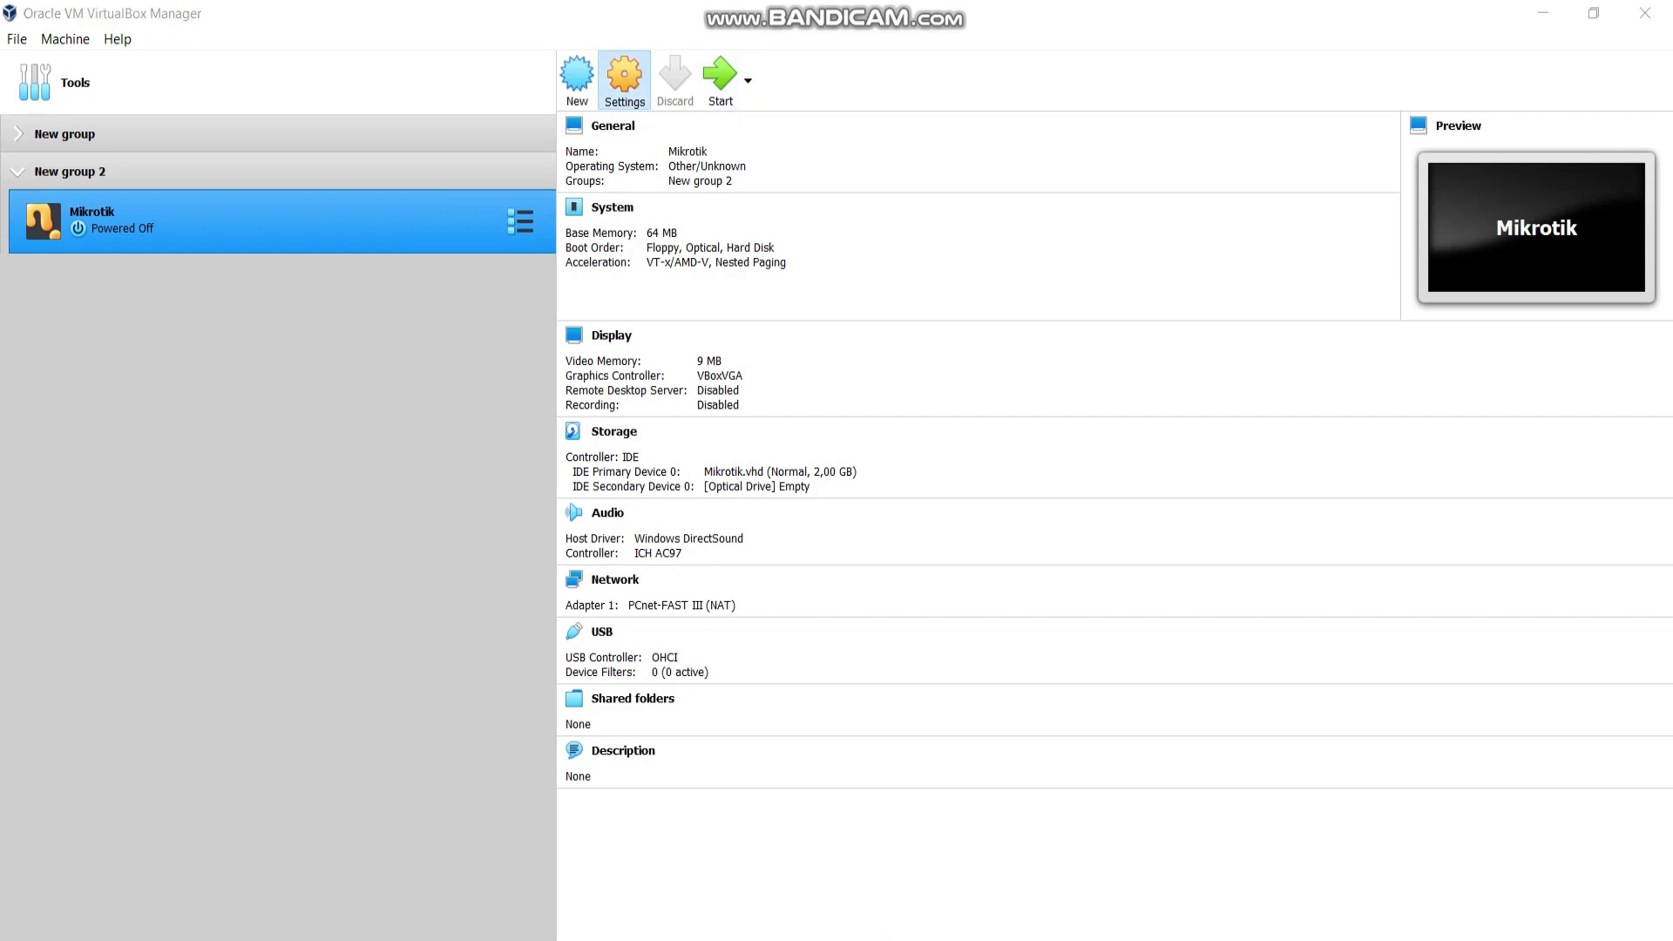
Enable Adapter 2 as Host-only Adapter with promiscuous mode Allow All.
{"action": "left_click", "coordinate": [606, 438]}
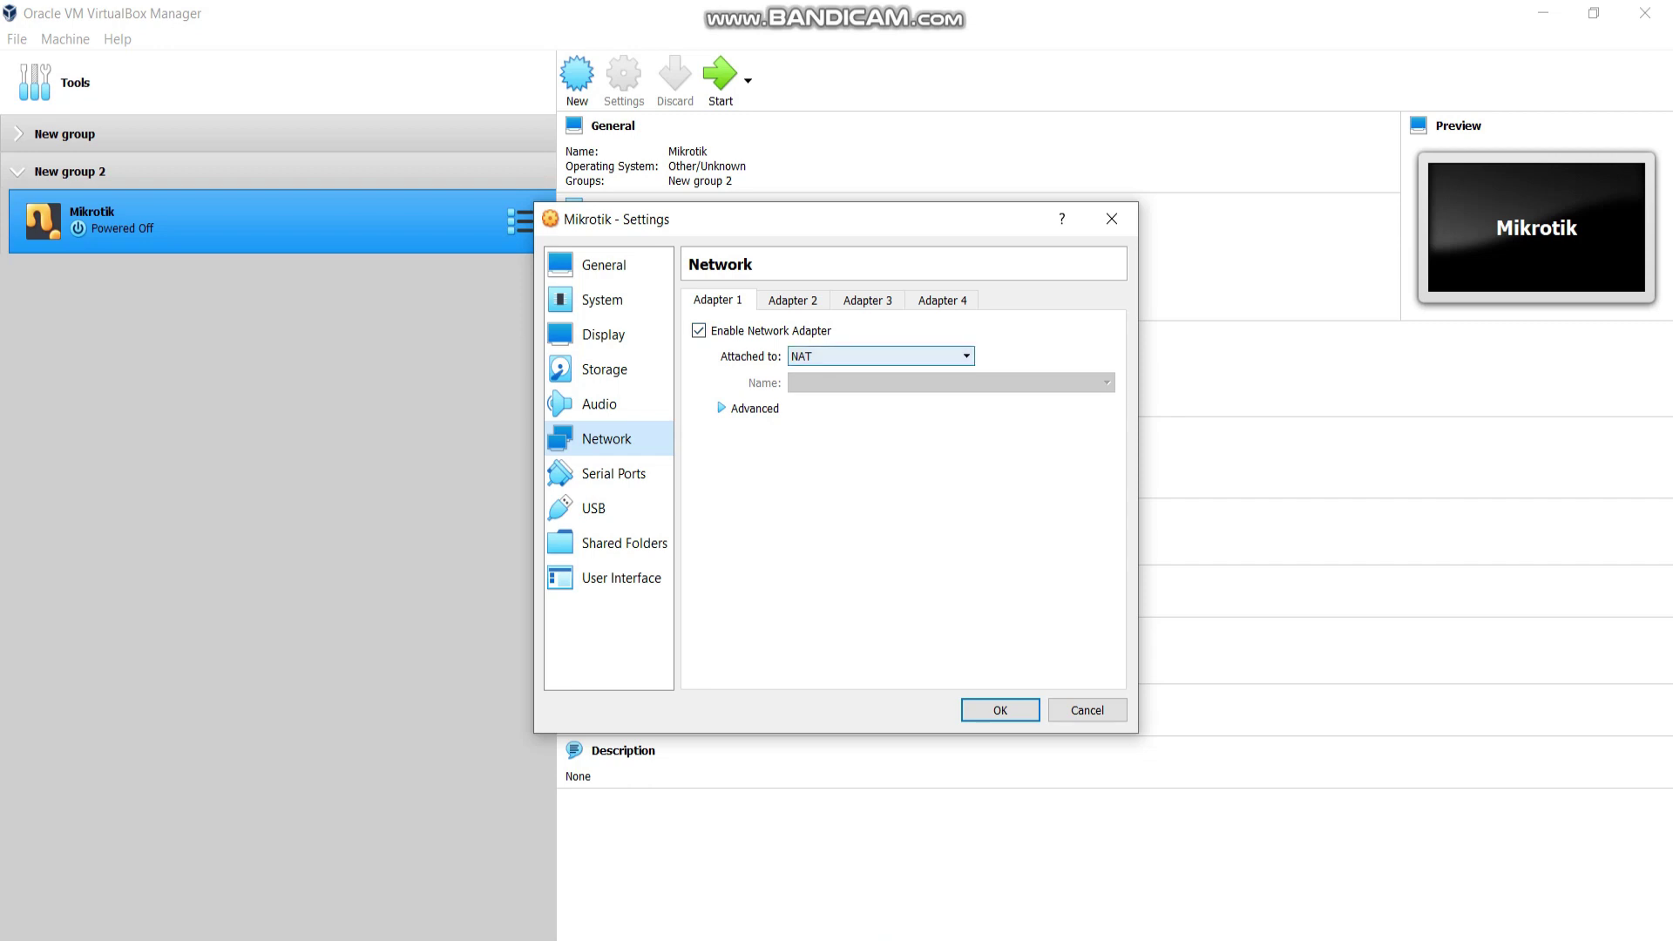
{"action": "left_click", "coordinate": [792, 300]}
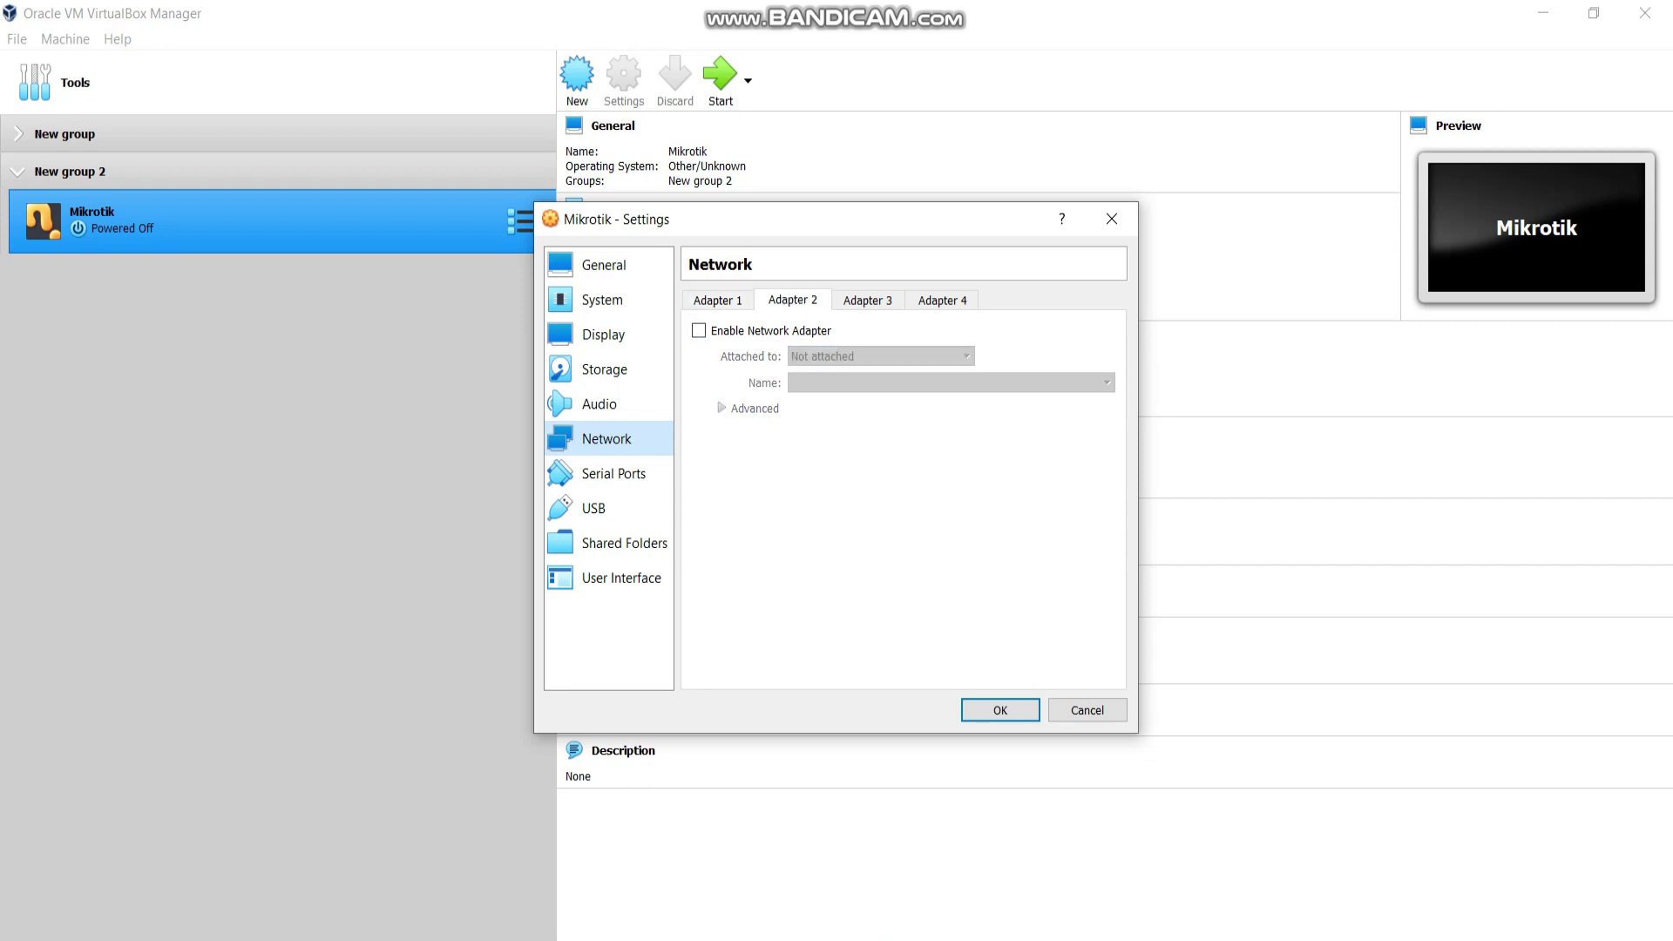
{"action": "left_click", "coordinate": [699, 330]}
{"action": "left_click", "coordinate": [880, 355]}
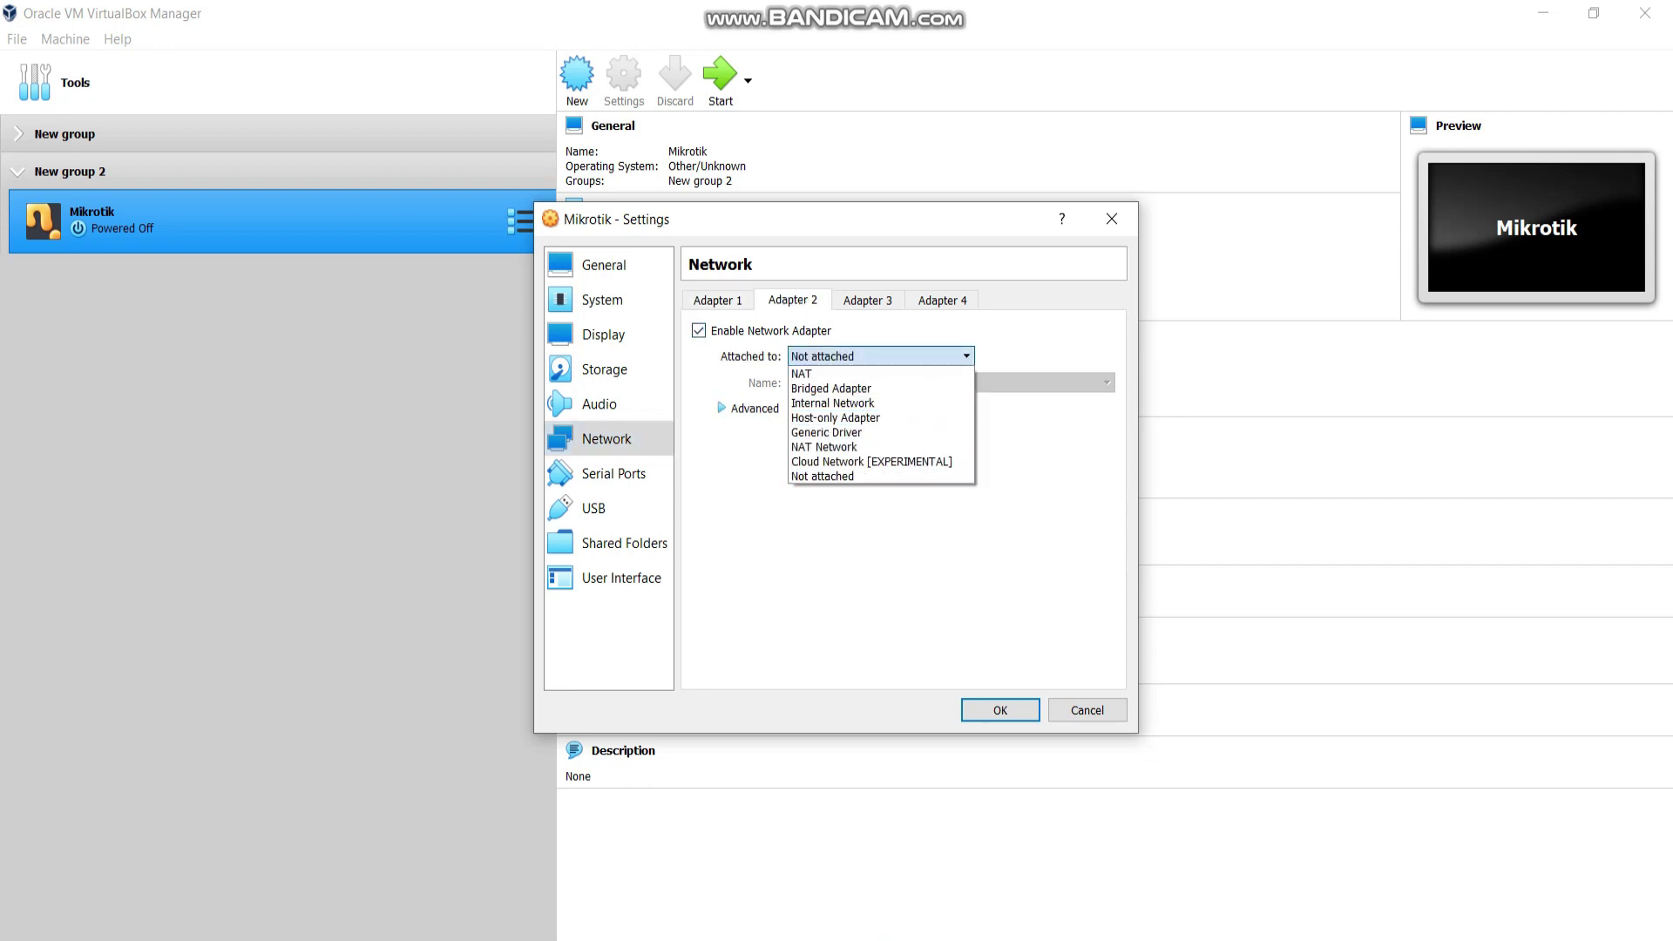
{"action": "left_click", "coordinate": [819, 475]}
{"action": "left_click", "coordinate": [880, 356]}
{"action": "left_click", "coordinate": [871, 444]}
{"action": "left_click", "coordinate": [785, 407]}
{"action": "left_click", "coordinate": [959, 460]}
{"action": "left_click", "coordinate": [843, 498]}
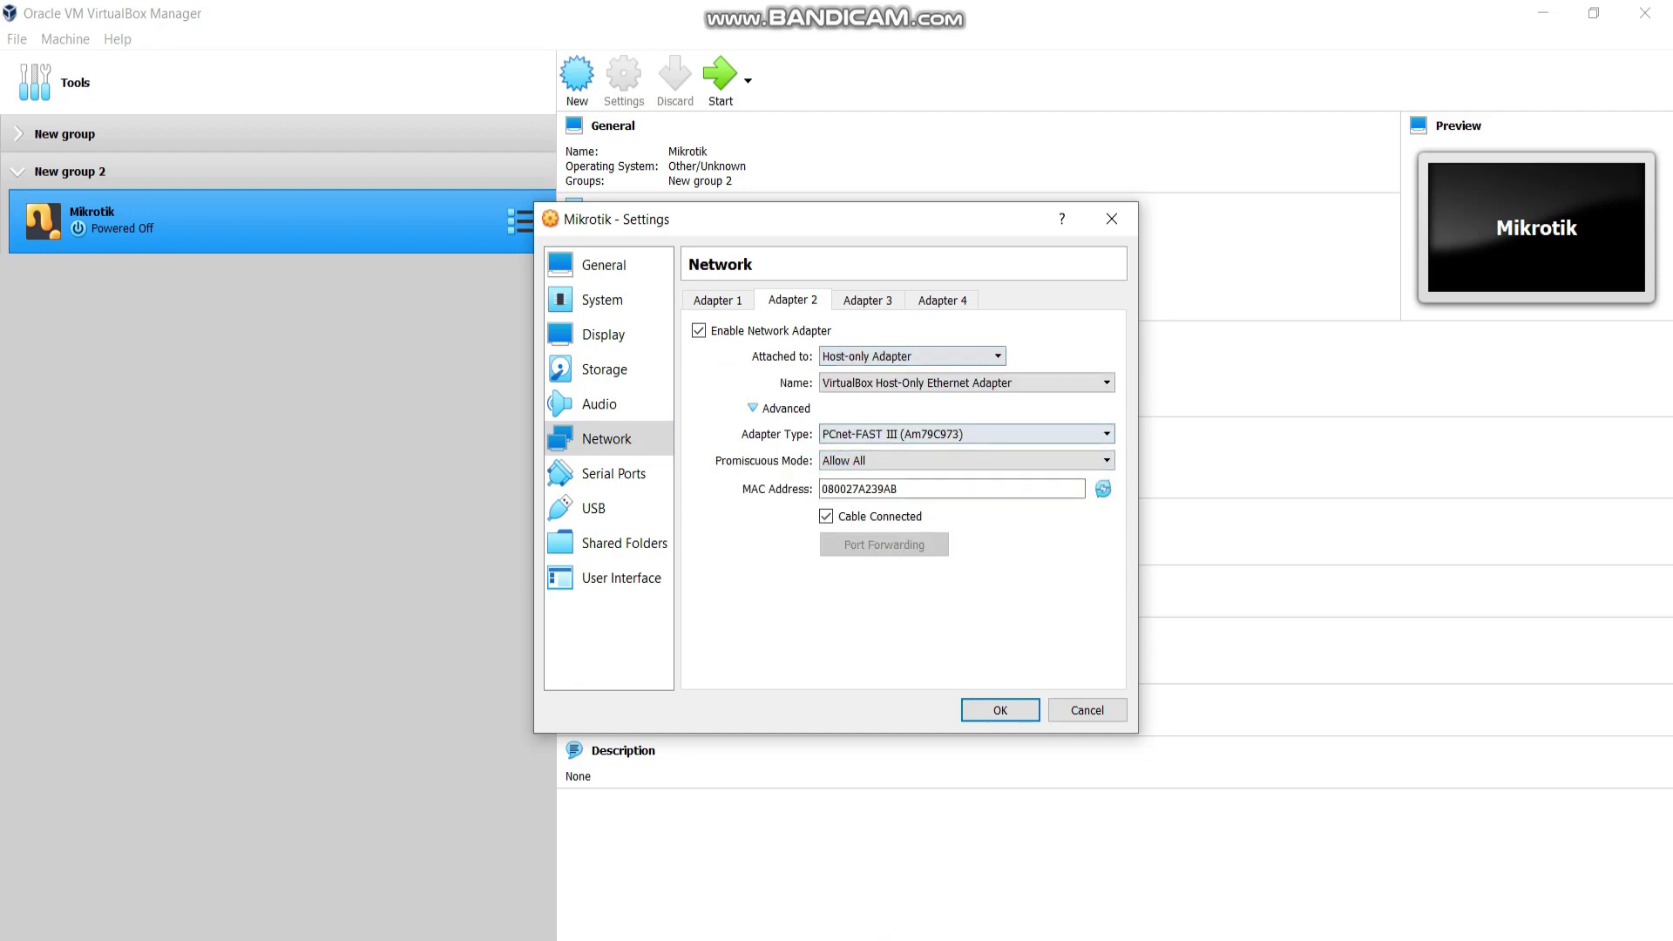
Enable Adapter 3 on Internal Network 'intnet' with promiscuous mode Allow All.
{"action": "left_click", "coordinate": [867, 300]}
{"action": "left_click", "coordinate": [699, 330]}
{"action": "left_click", "coordinate": [911, 356]}
{"action": "key", "text": "Up"}
{"action": "key", "text": "Up"}
{"action": "key", "text": "Up"}
{"action": "key", "text": "Down"}
{"action": "key", "text": "Return"}
{"action": "key", "text": "alt+Down"}
{"action": "key", "text": "Down"}
{"action": "key", "text": "Down"}
{"action": "key", "text": "Return"}
{"action": "key", "text": "Return"}
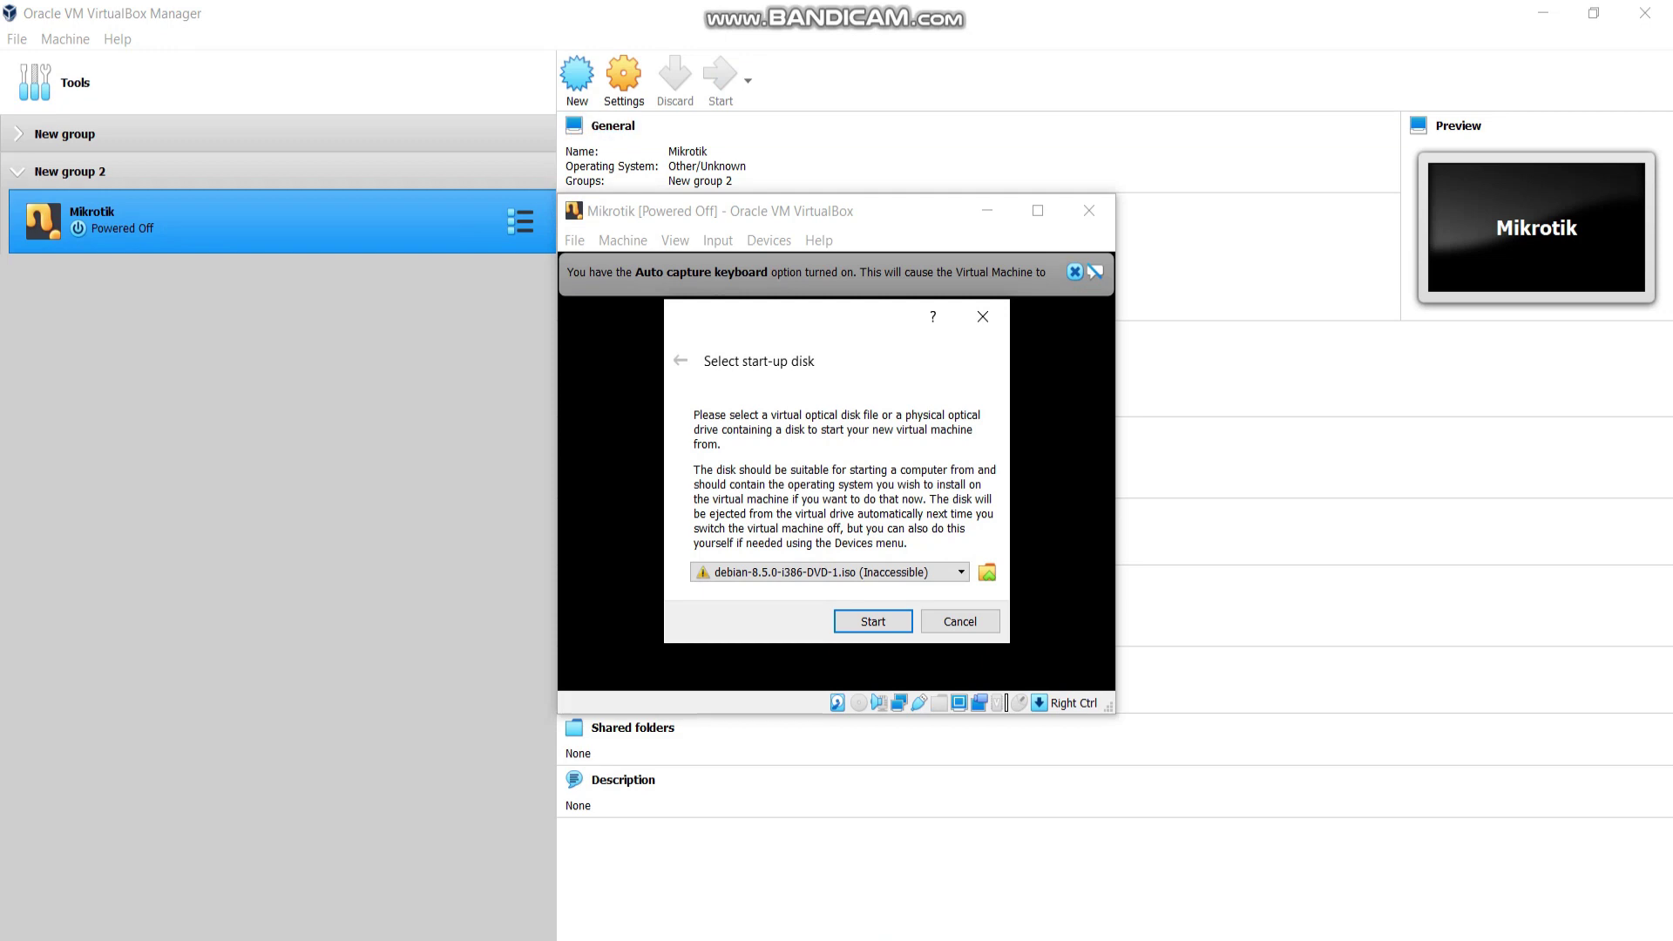
Boot the Mikrotik VM from mikrotik-6.42.9.iso and maximize its window.
{"action": "left_click", "coordinate": [987, 571]}
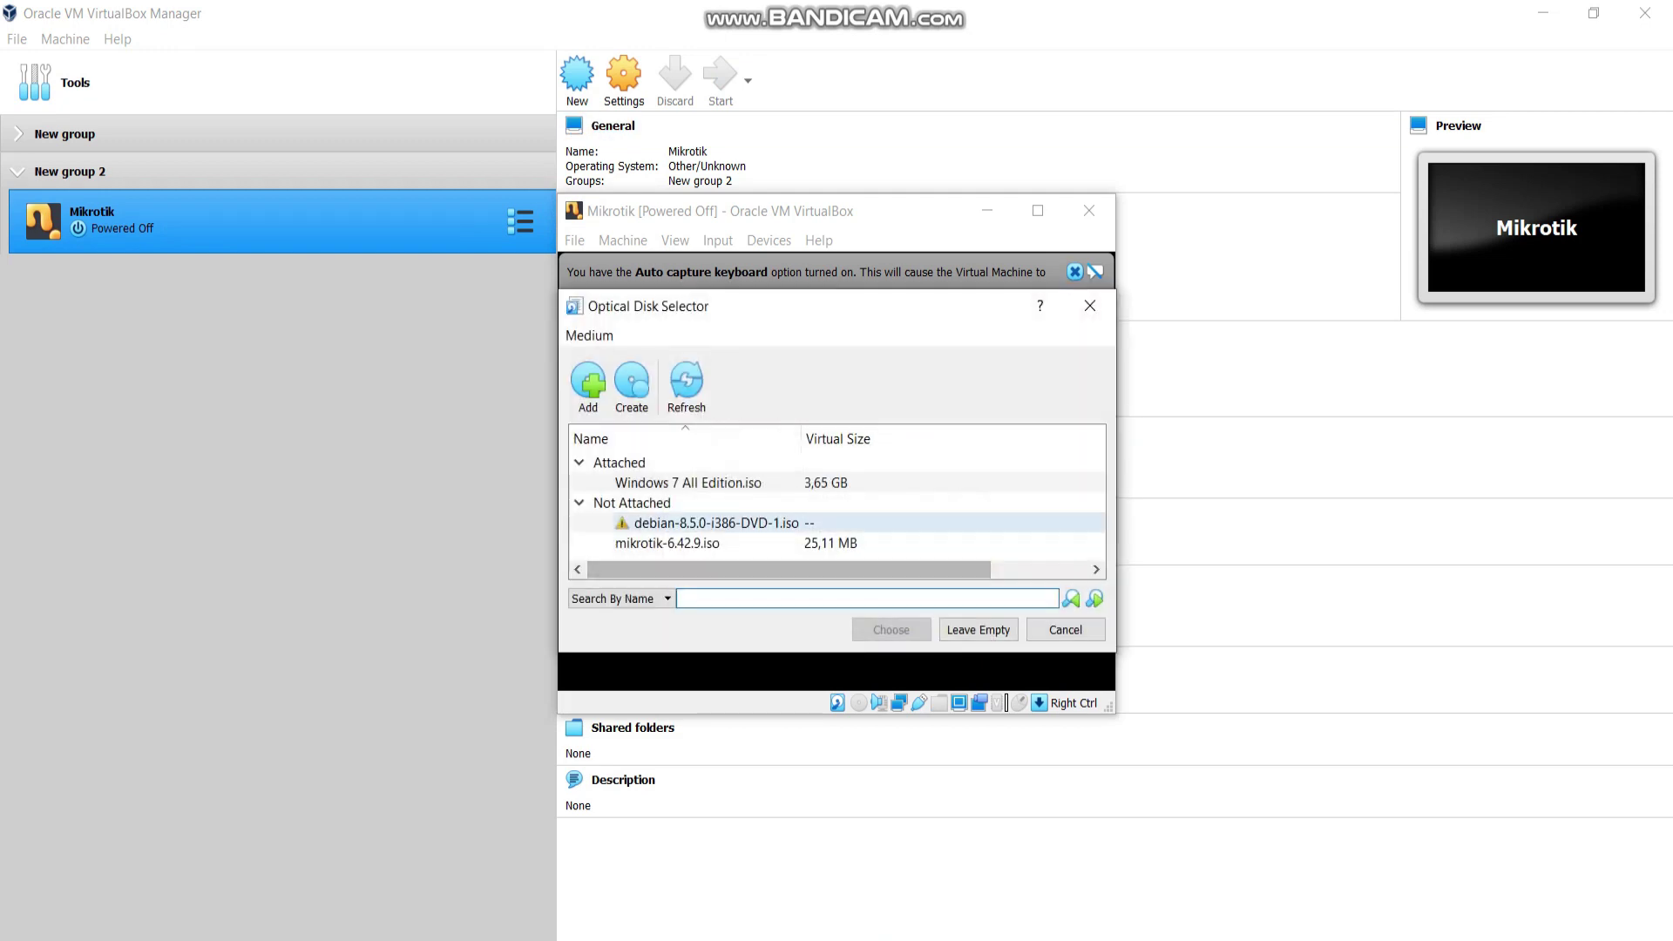
{"action": "left_click", "coordinate": [590, 383]}
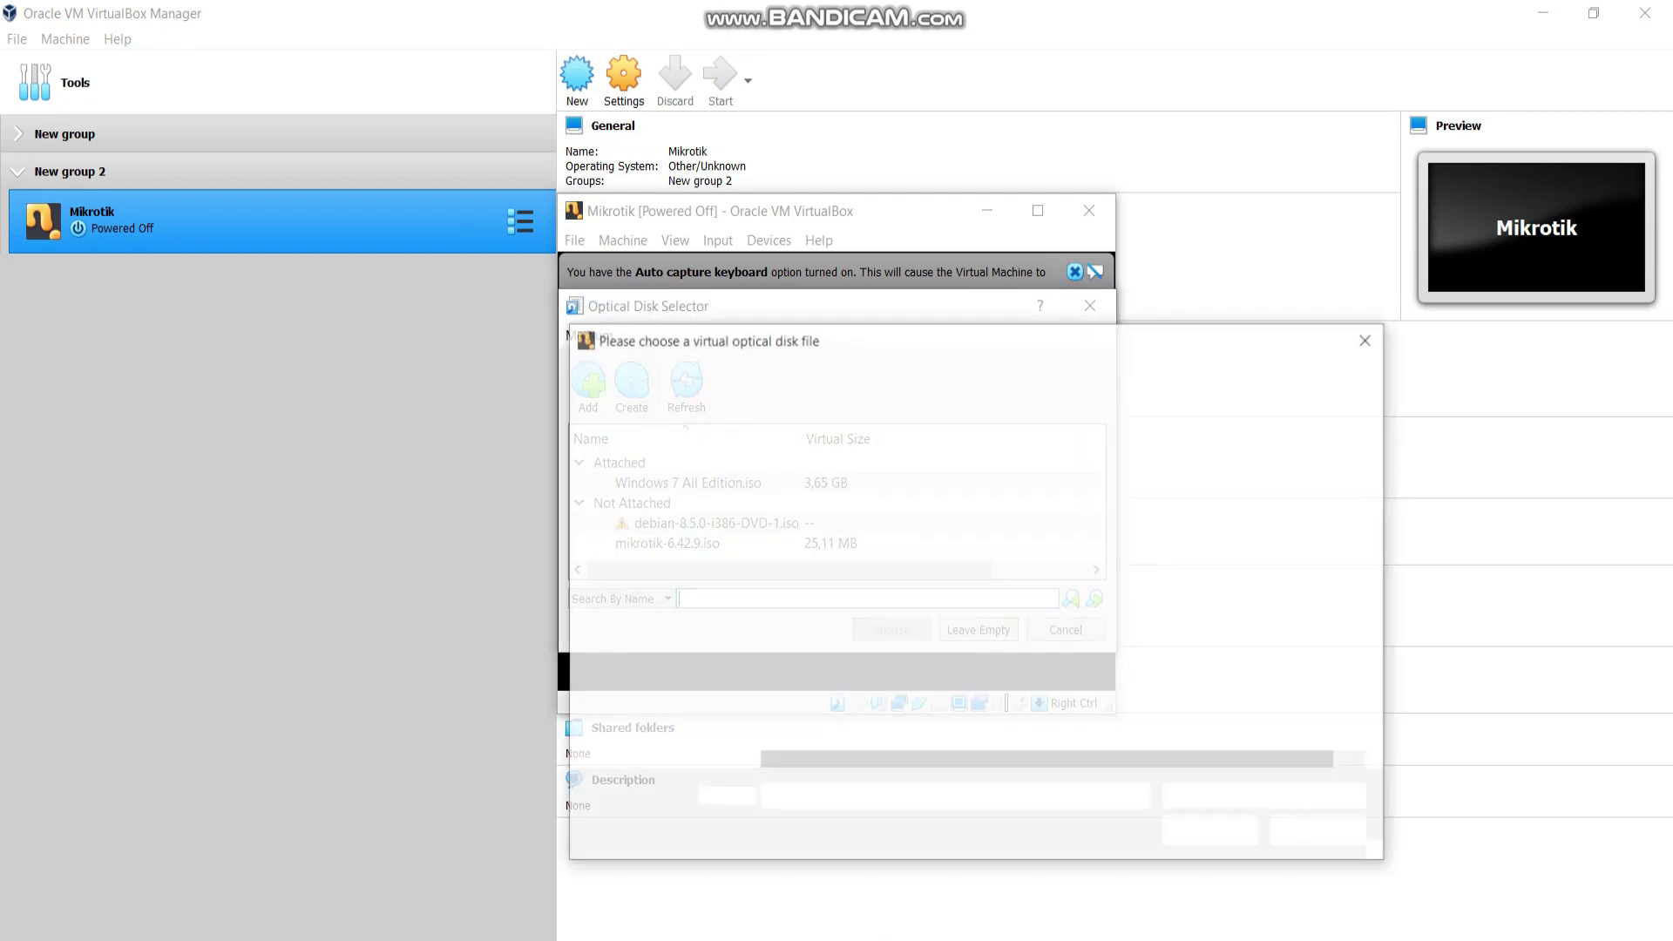
{"action": "left_click", "coordinate": [824, 586]}
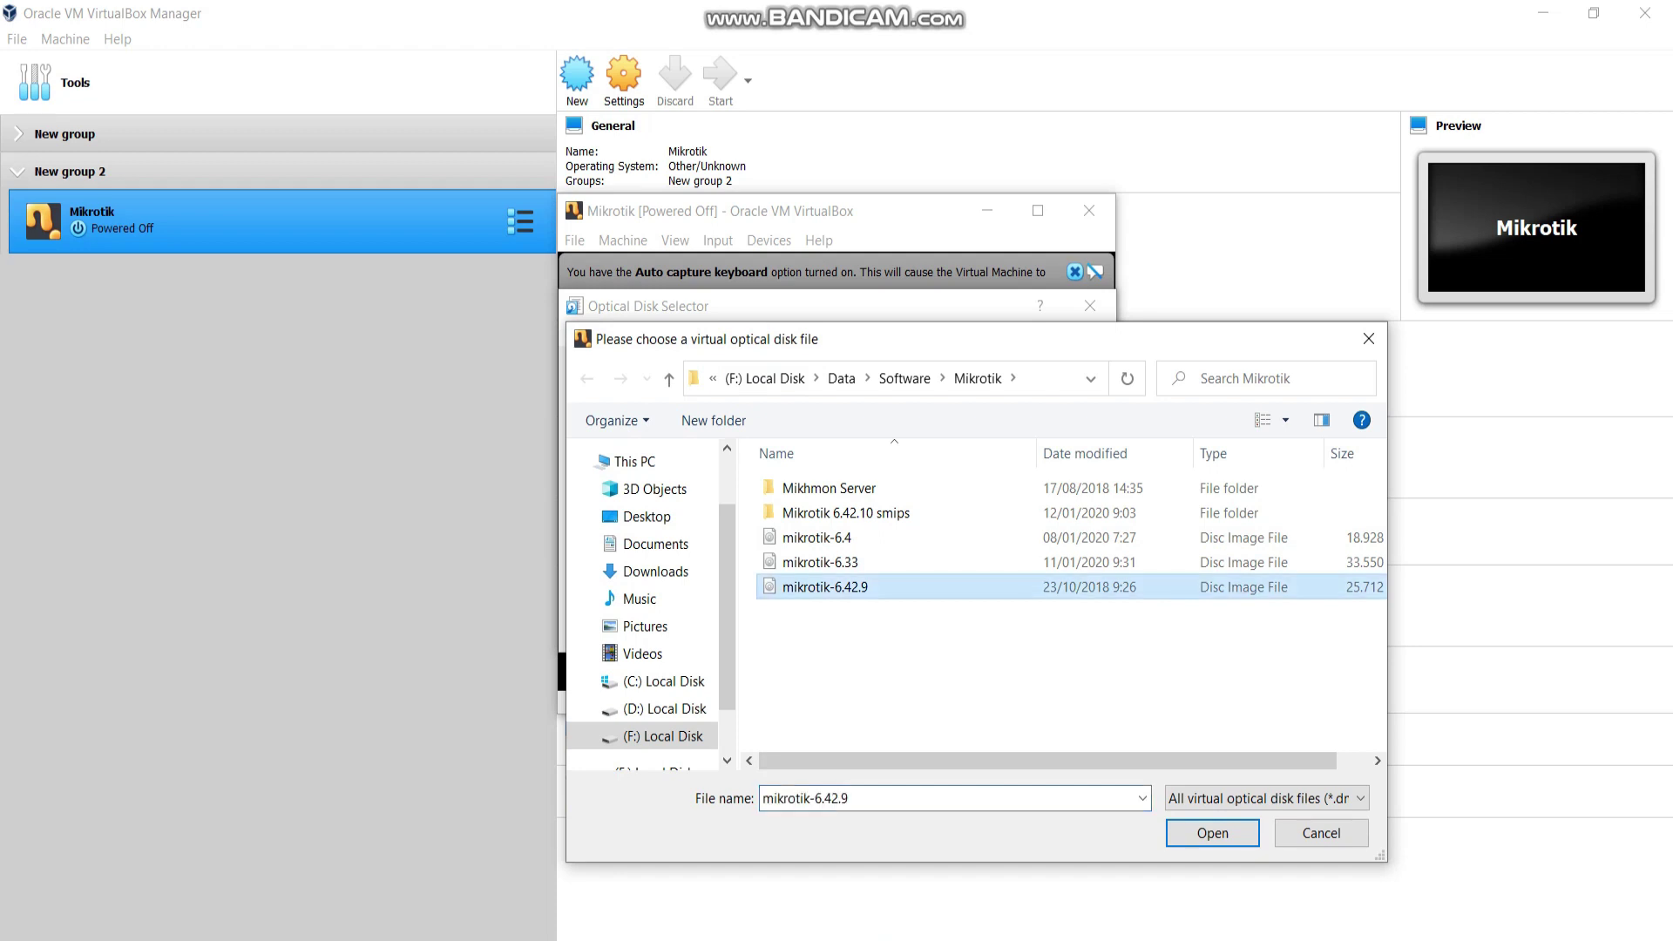
{"action": "left_click", "coordinate": [1212, 833]}
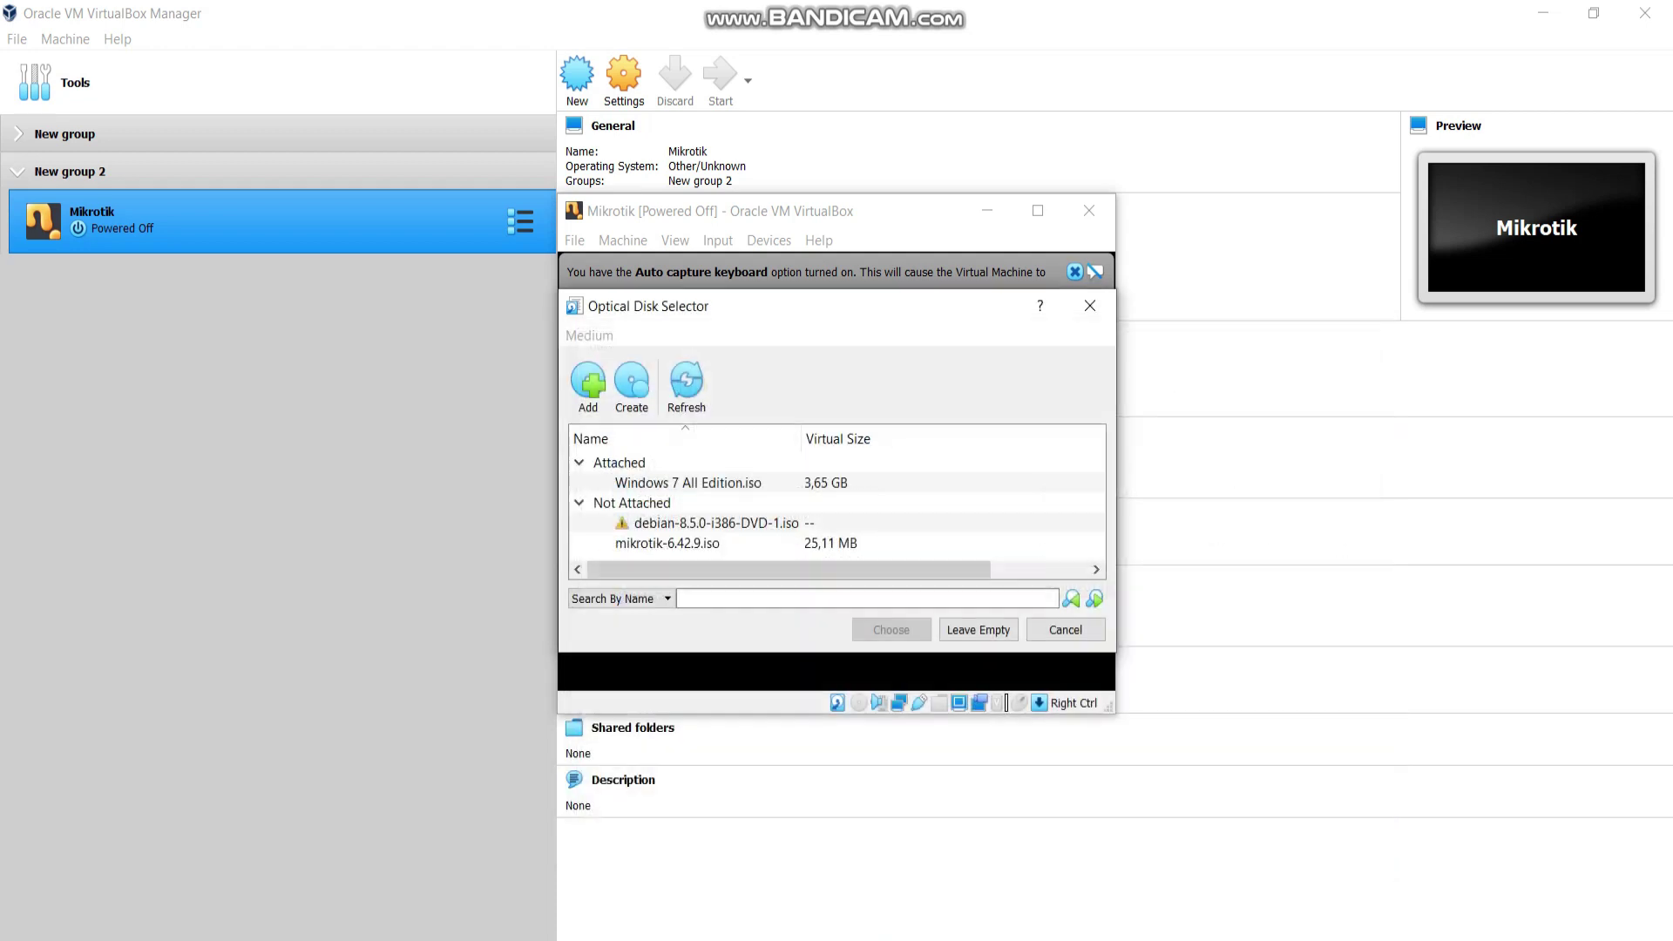
{"action": "left_click", "coordinate": [890, 629]}
{"action": "left_click", "coordinate": [871, 620]}
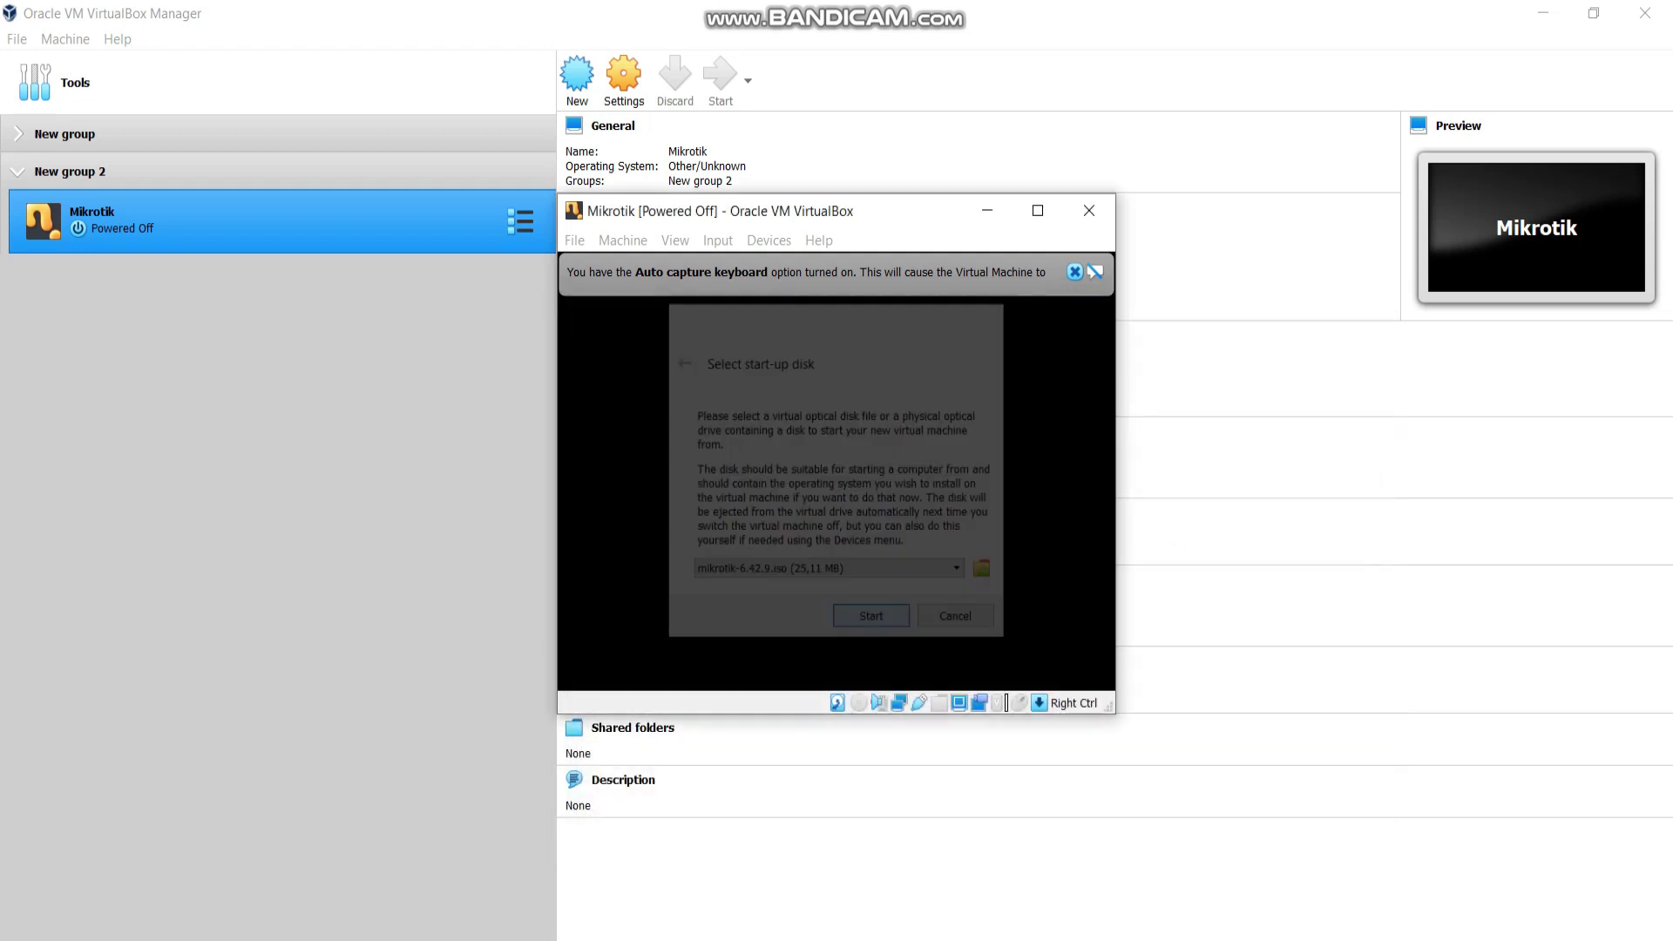
{"action": "left_click", "coordinate": [1037, 210]}
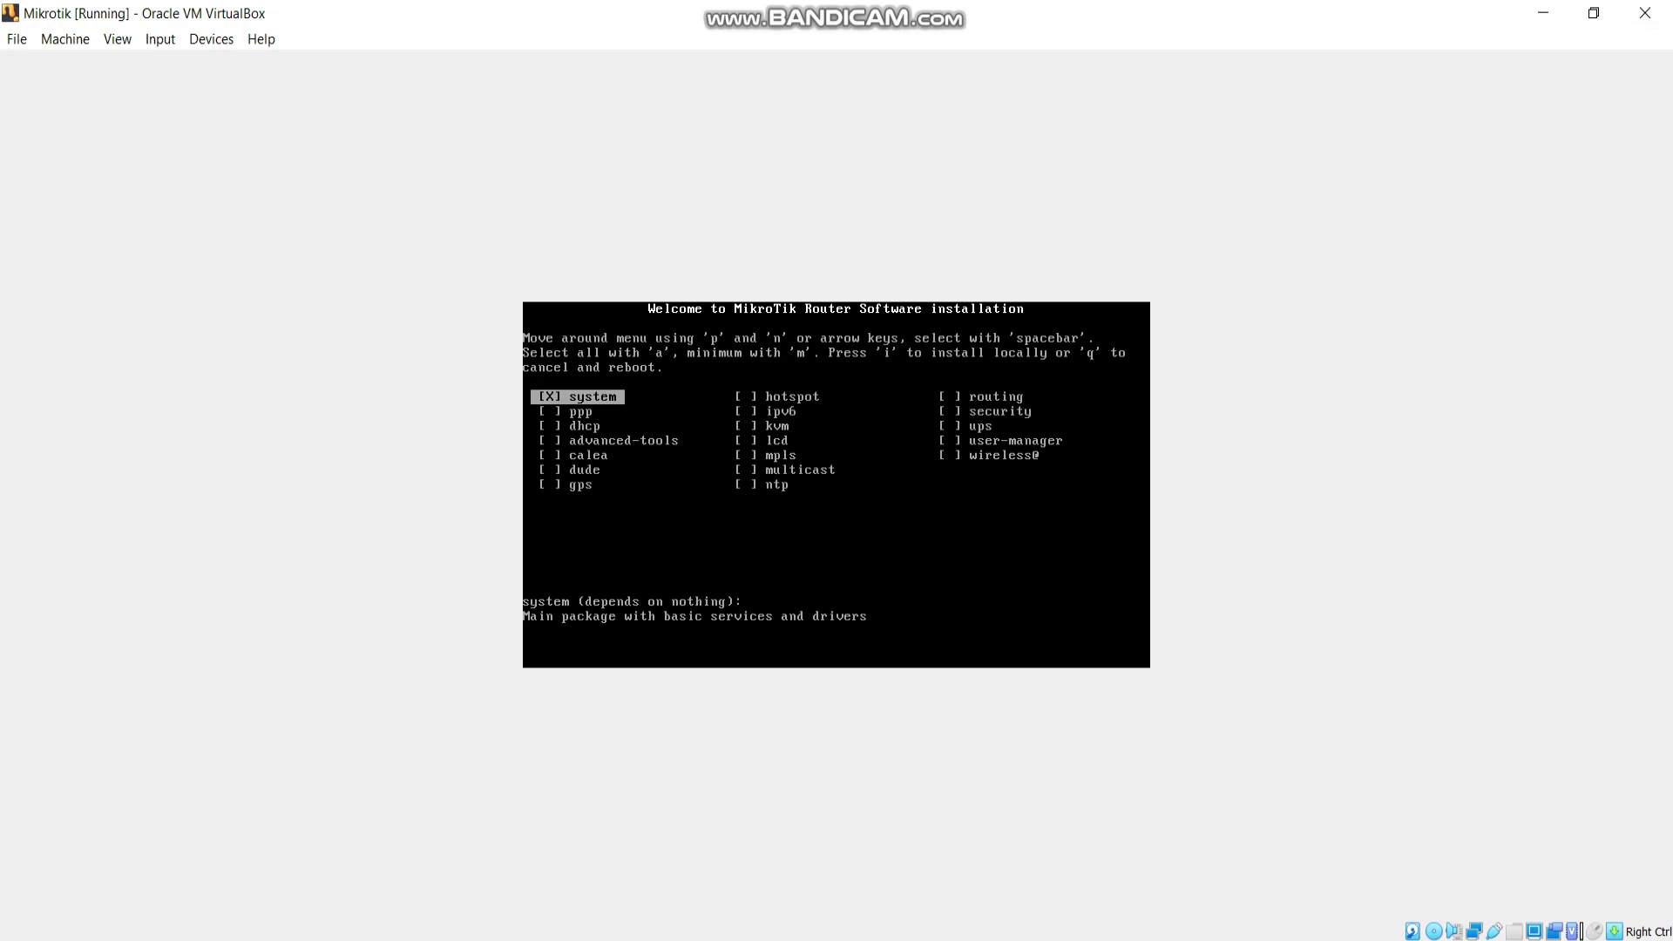
Install all MikroTik RouterOS packages, discarding the old configuration.
{"action": "key", "text": "a"}
{"action": "key", "text": "i"}
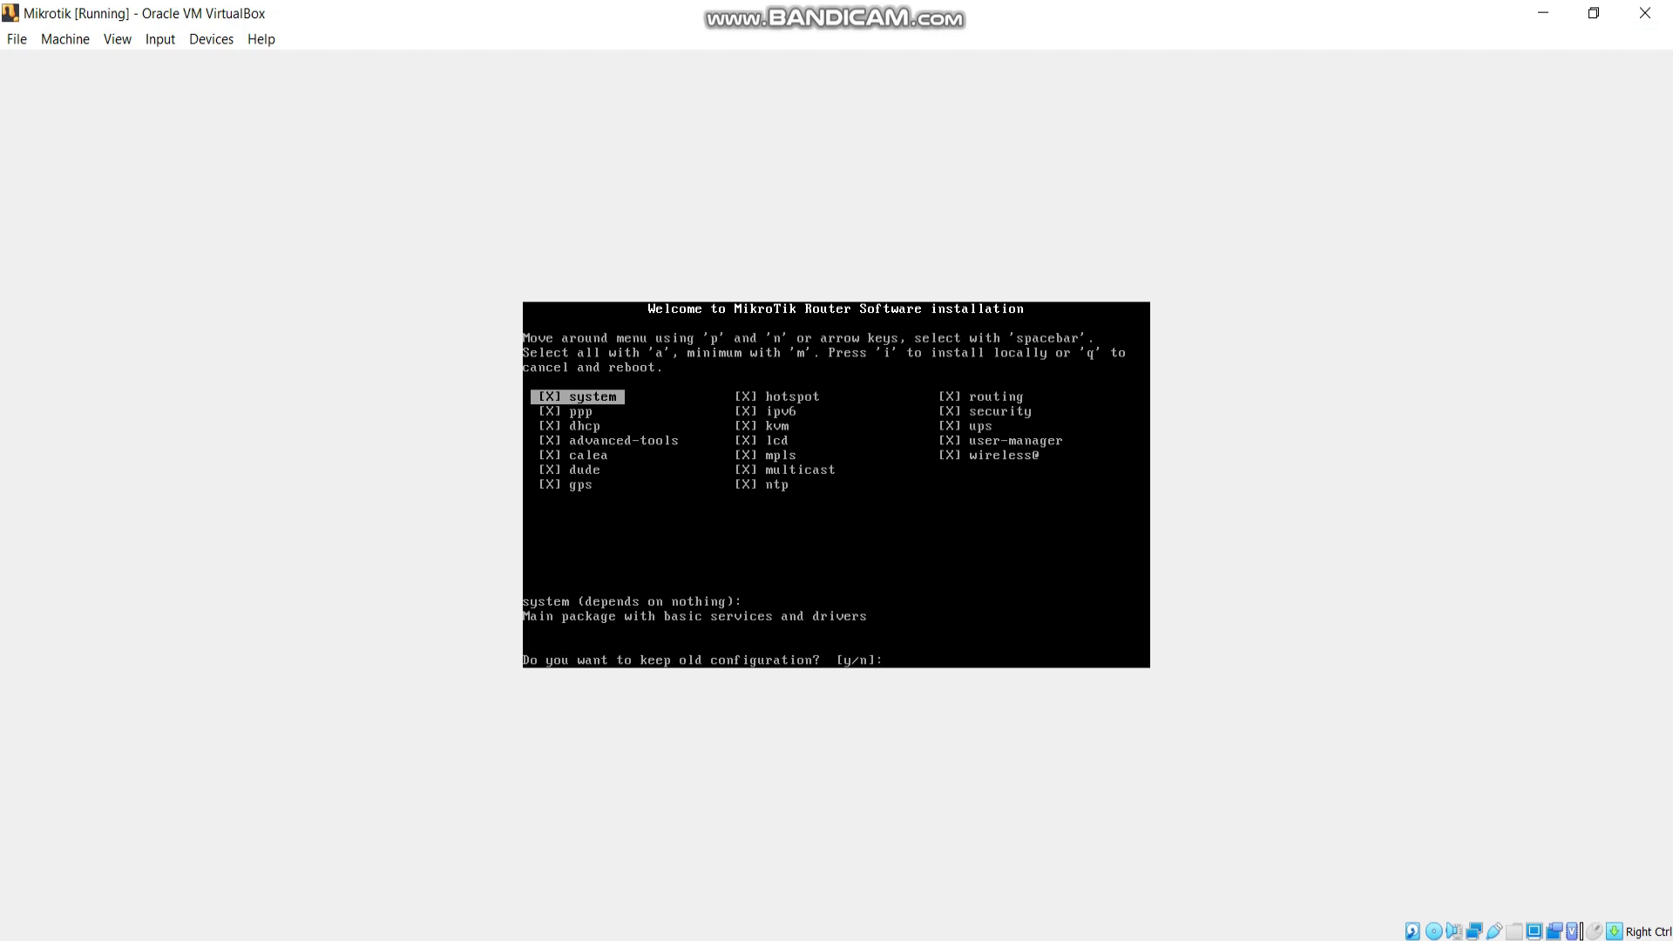
{"action": "key", "text": "n"}
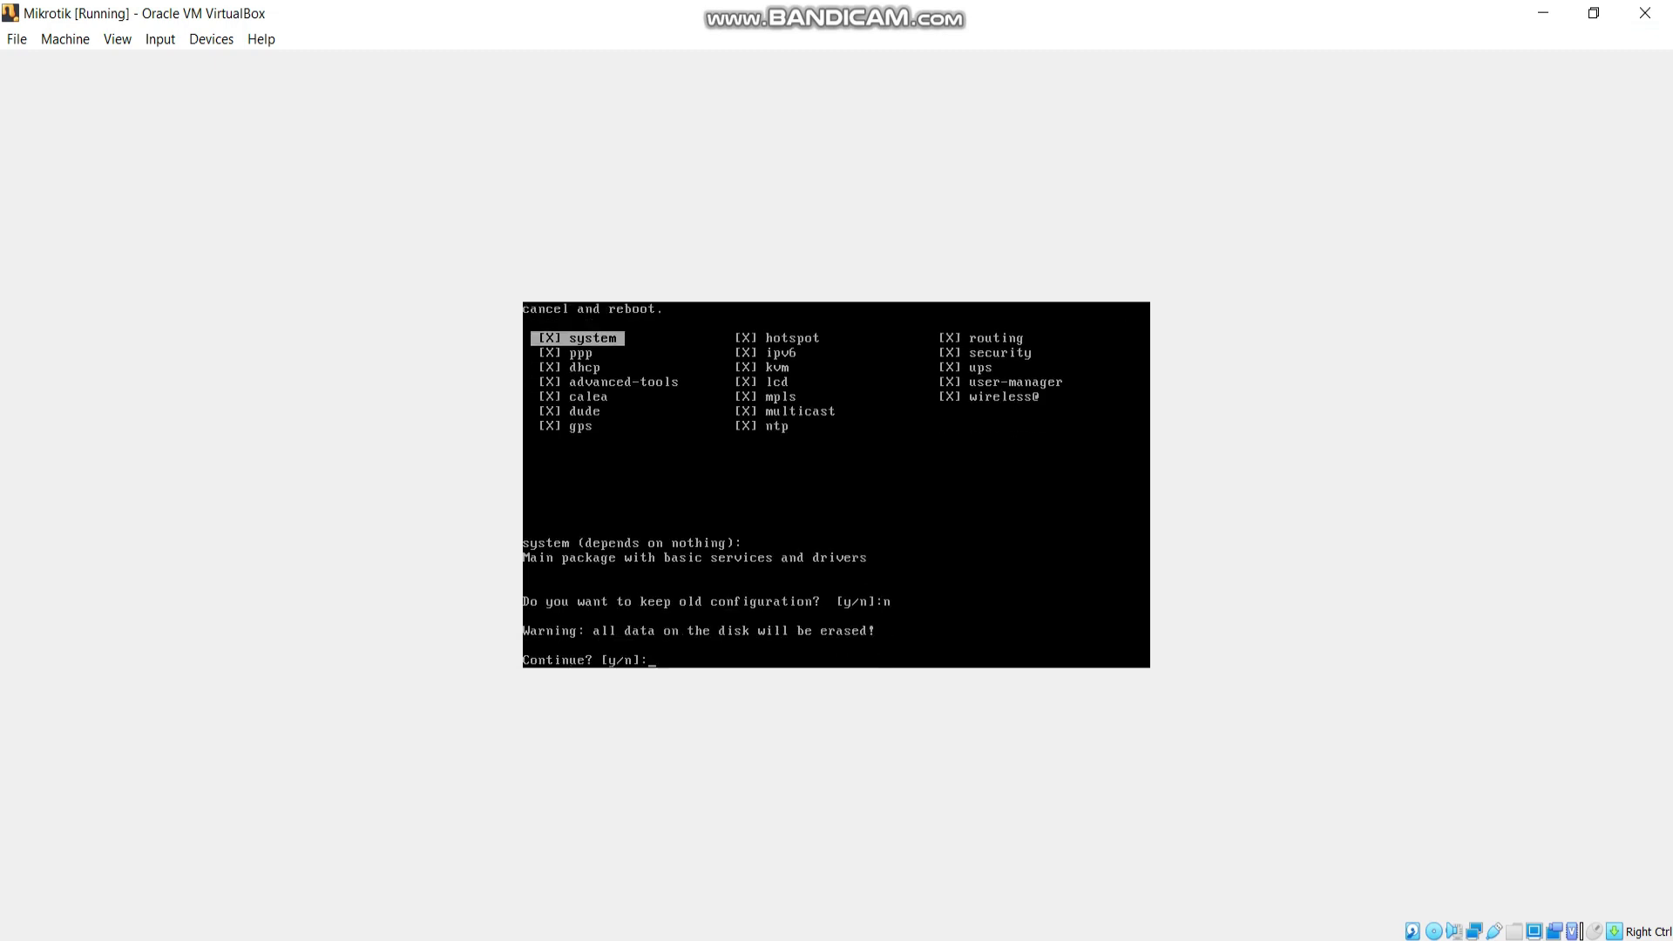
{"action": "key", "text": "y"}
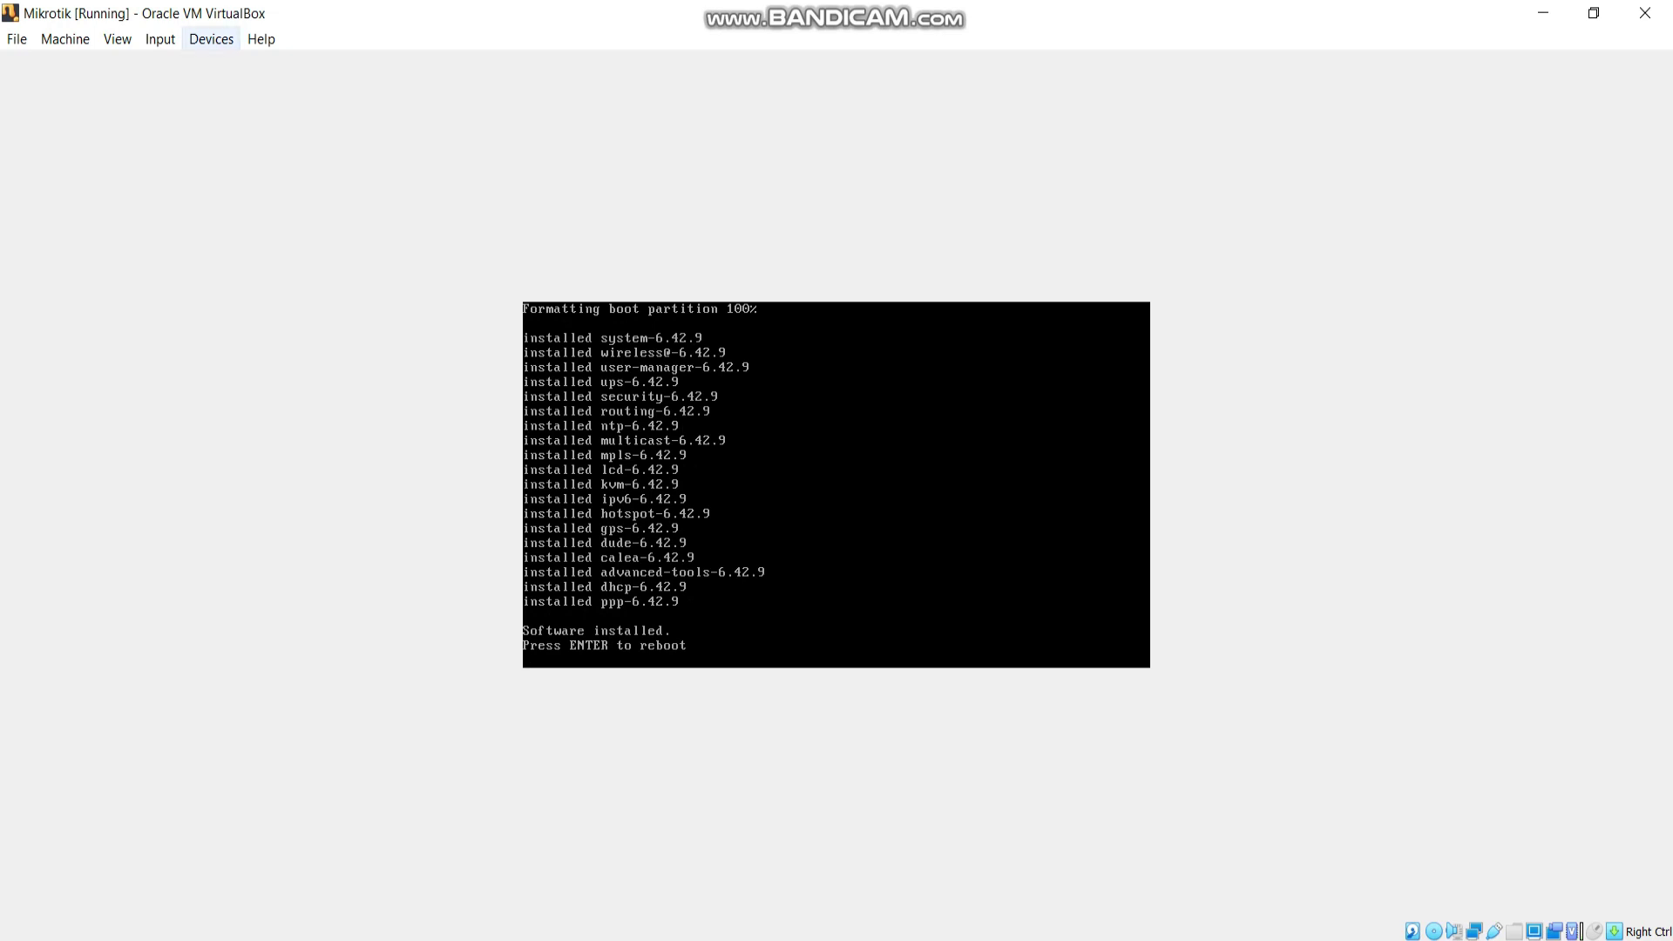
Eject the installer disk, reset the Mikrotik VM, and minimize its window.
{"action": "left_click", "coordinate": [211, 39]}
{"action": "mouse_move", "coordinate": [255, 64]}
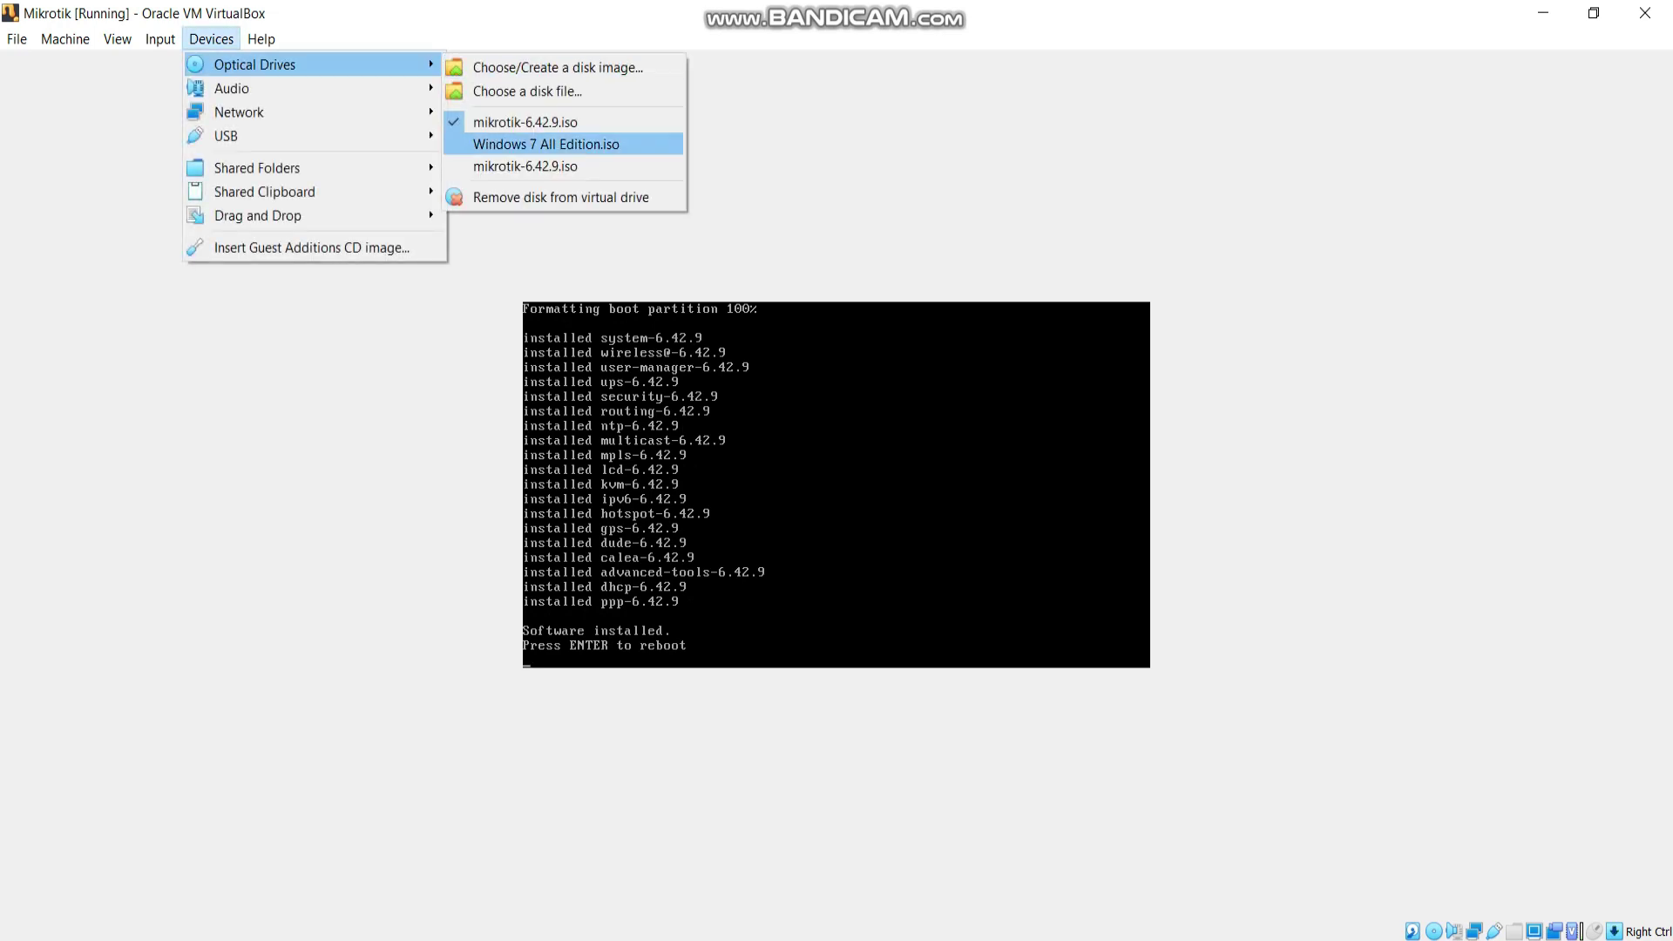
{"action": "left_click", "coordinate": [525, 122]}
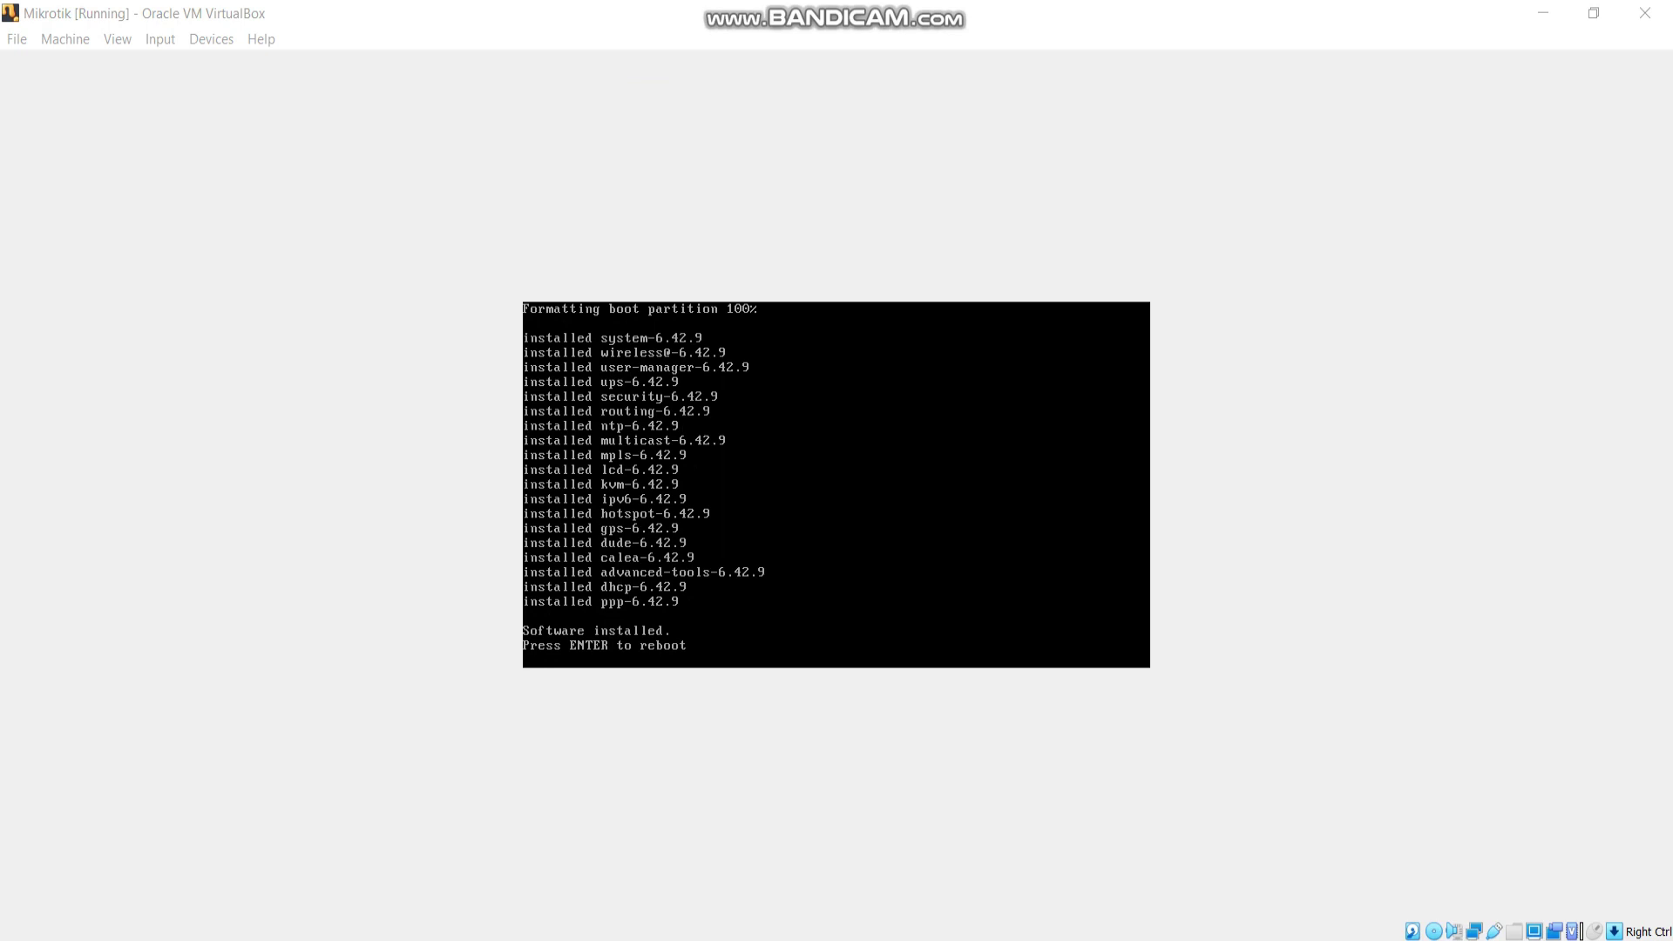
{"action": "key", "text": "Return"}
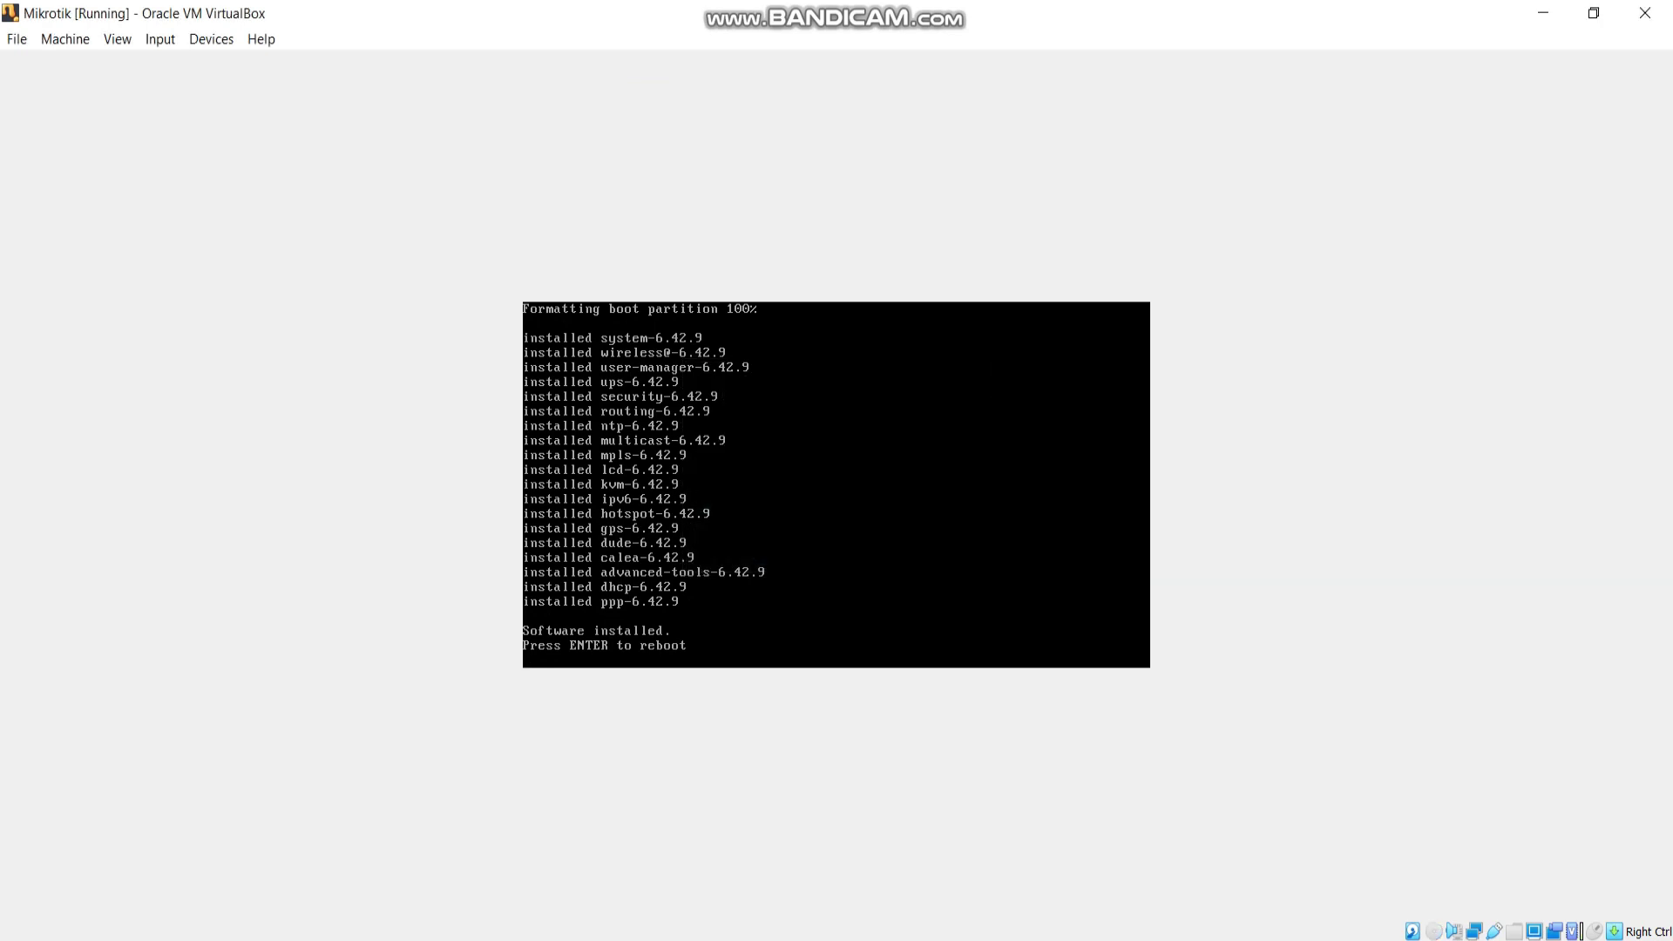
{"action": "left_click", "coordinate": [65, 38]}
{"action": "left_click", "coordinate": [74, 198]}
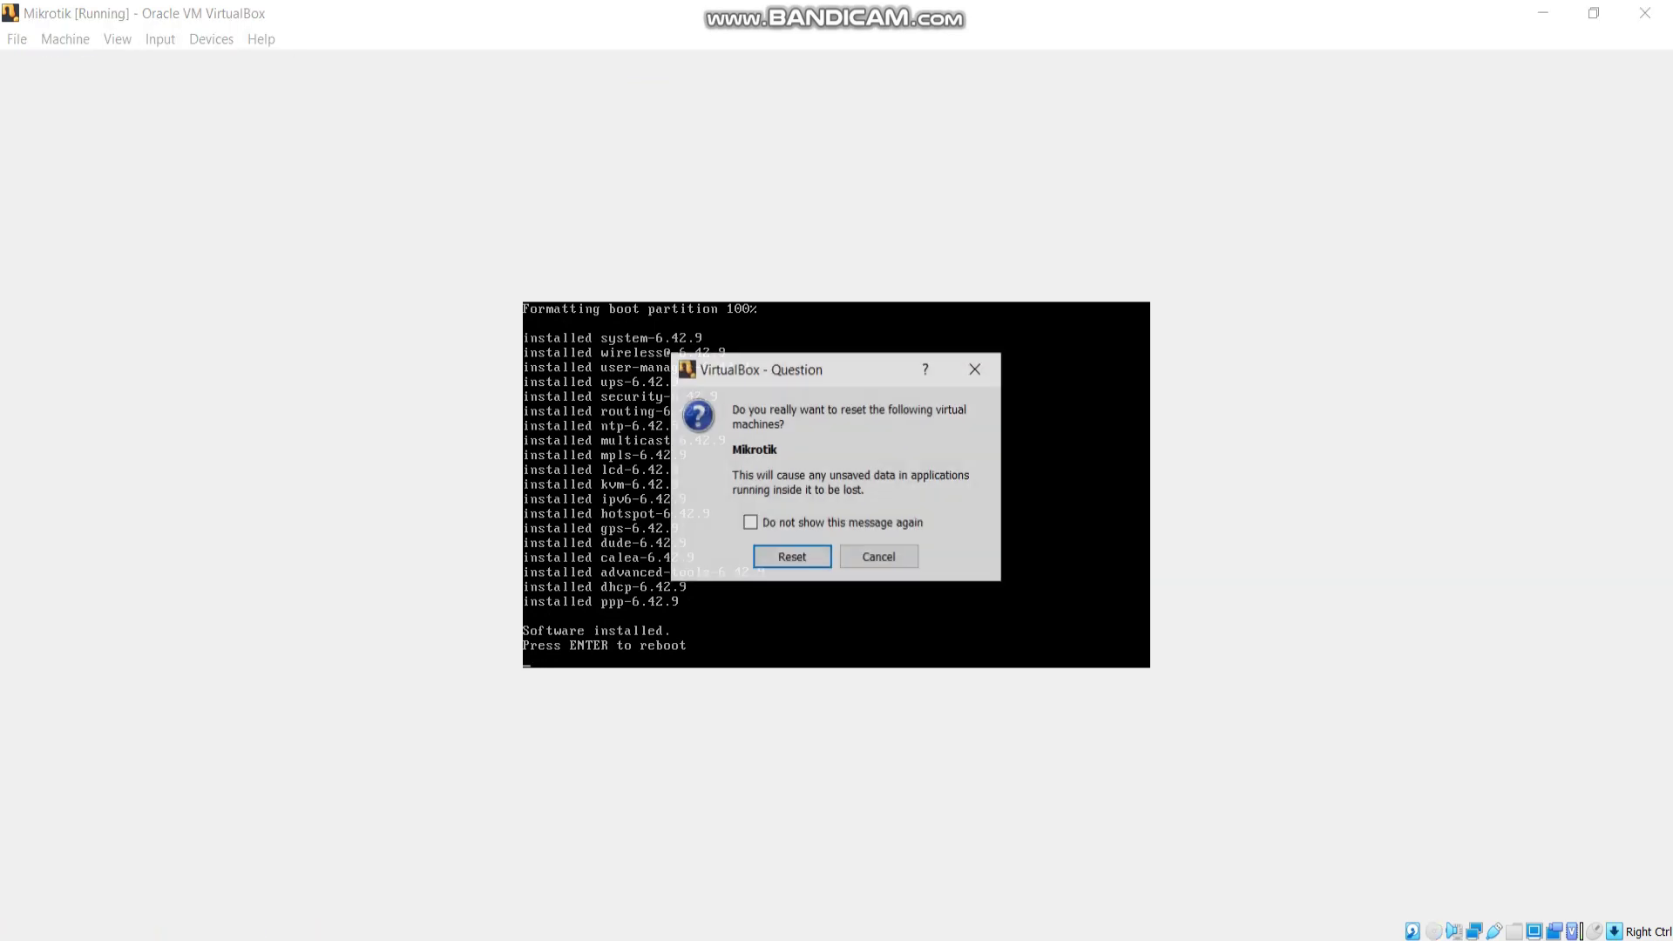
{"action": "key", "text": "Return"}
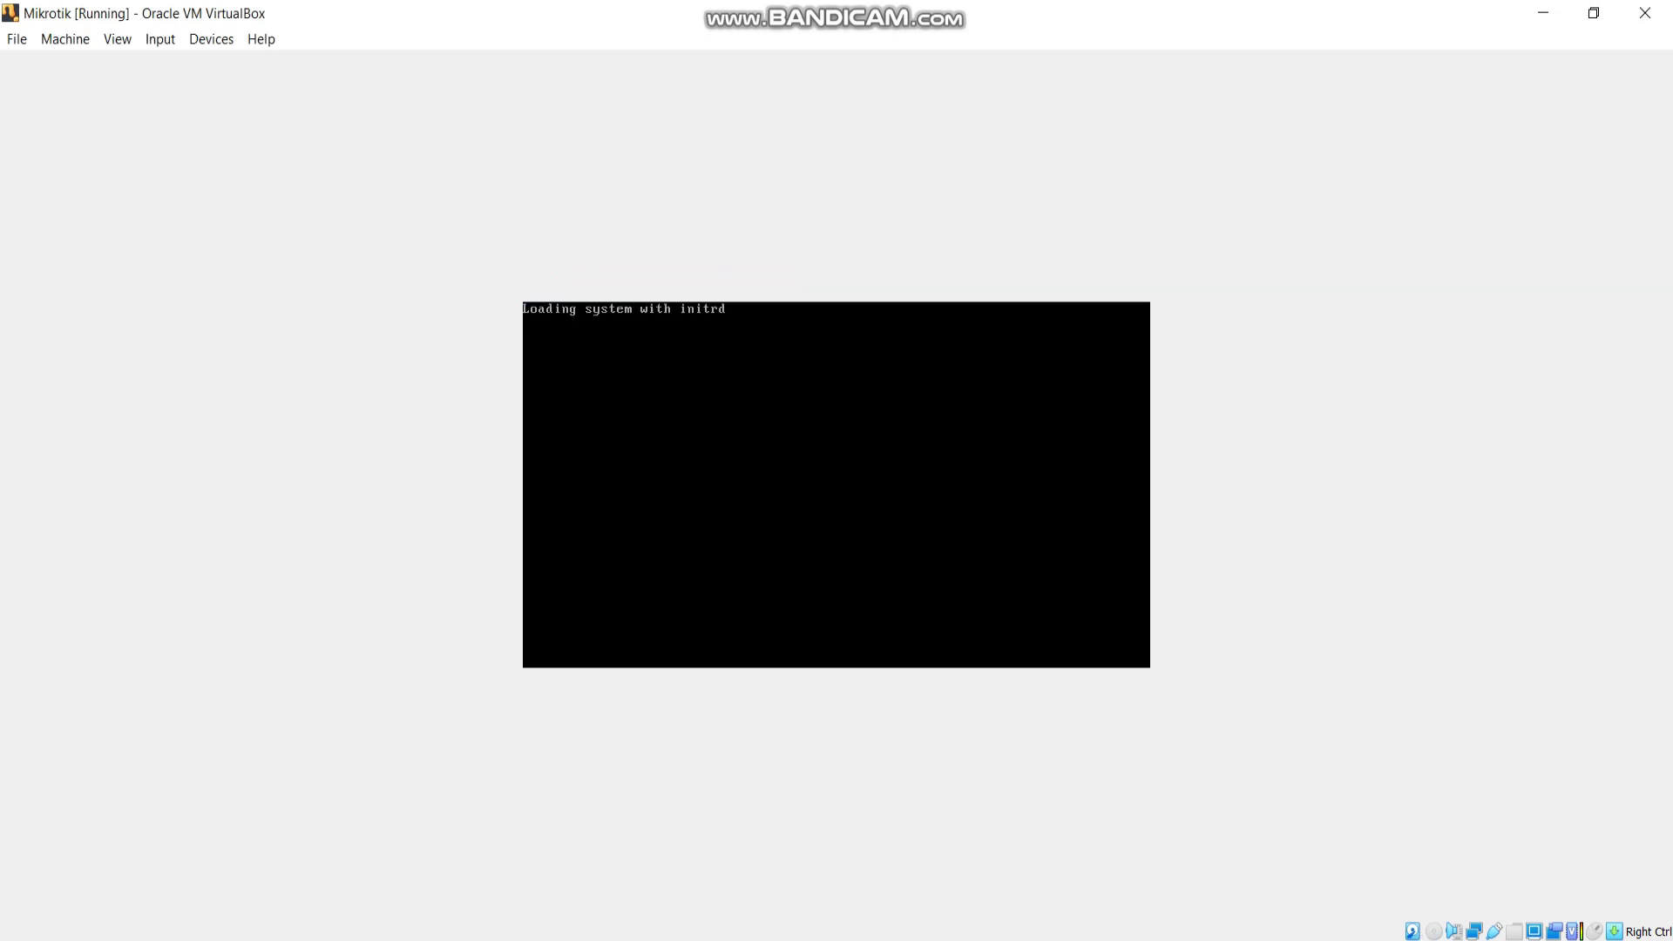
{"action": "left_click", "coordinate": [1543, 12]}
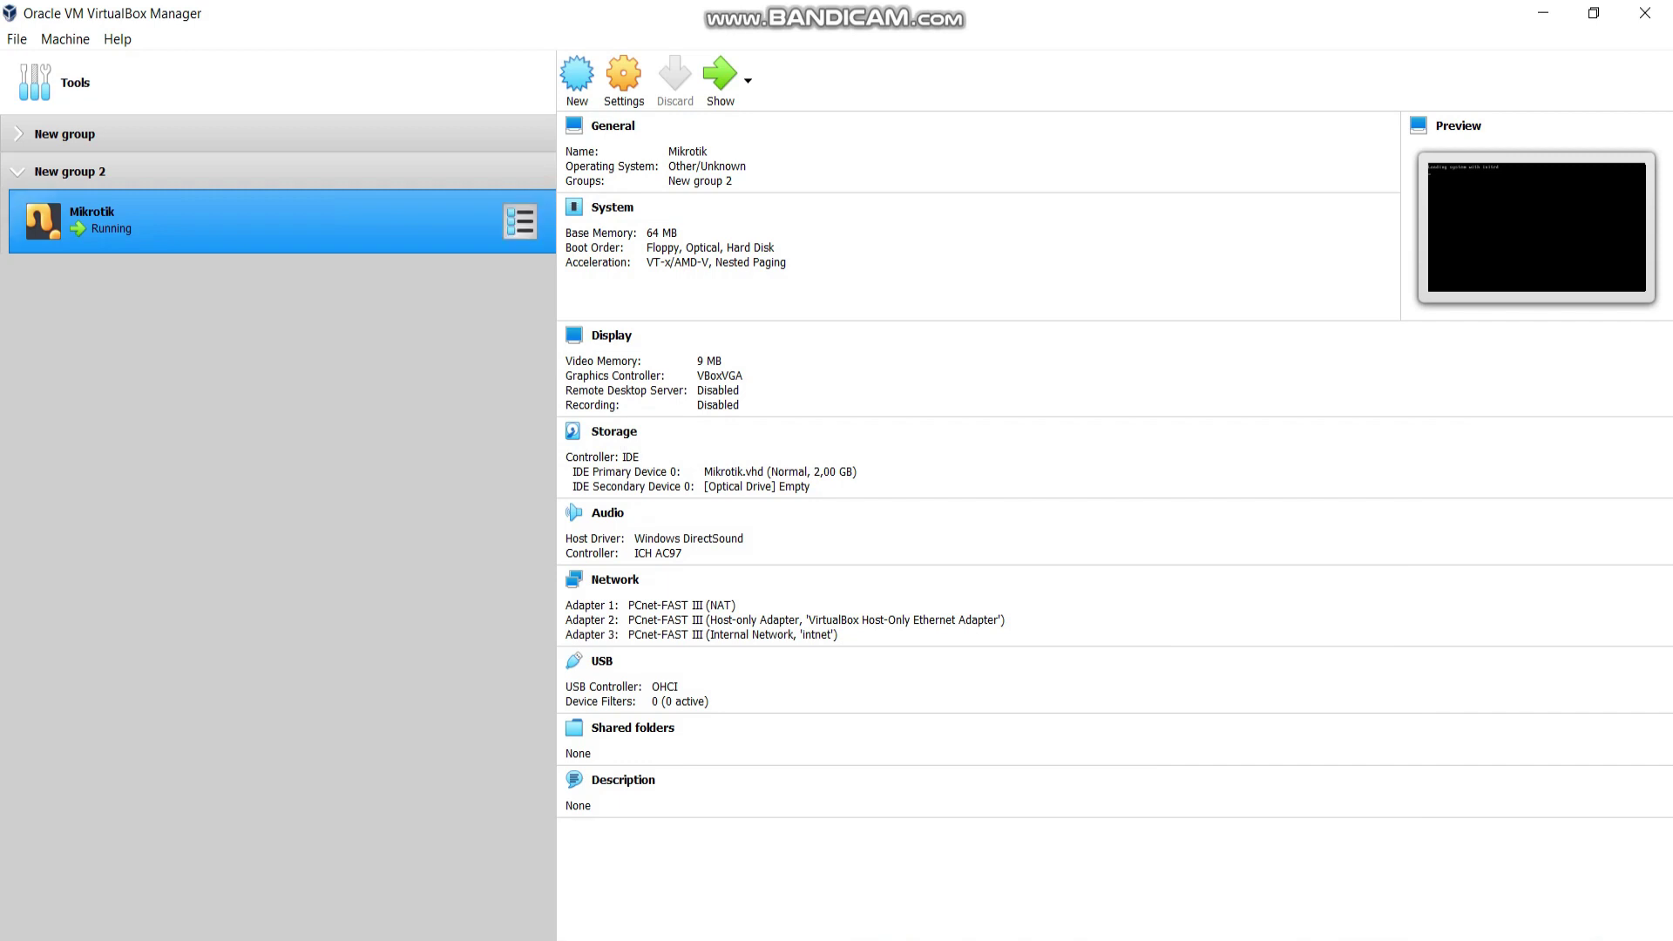
Create a Windows 7 (64-bit) VM named Client with 1024 MB memory and a 32 GB VHD disk.
{"action": "left_click", "coordinate": [577, 77]}
{"action": "type", "text": "Client"}
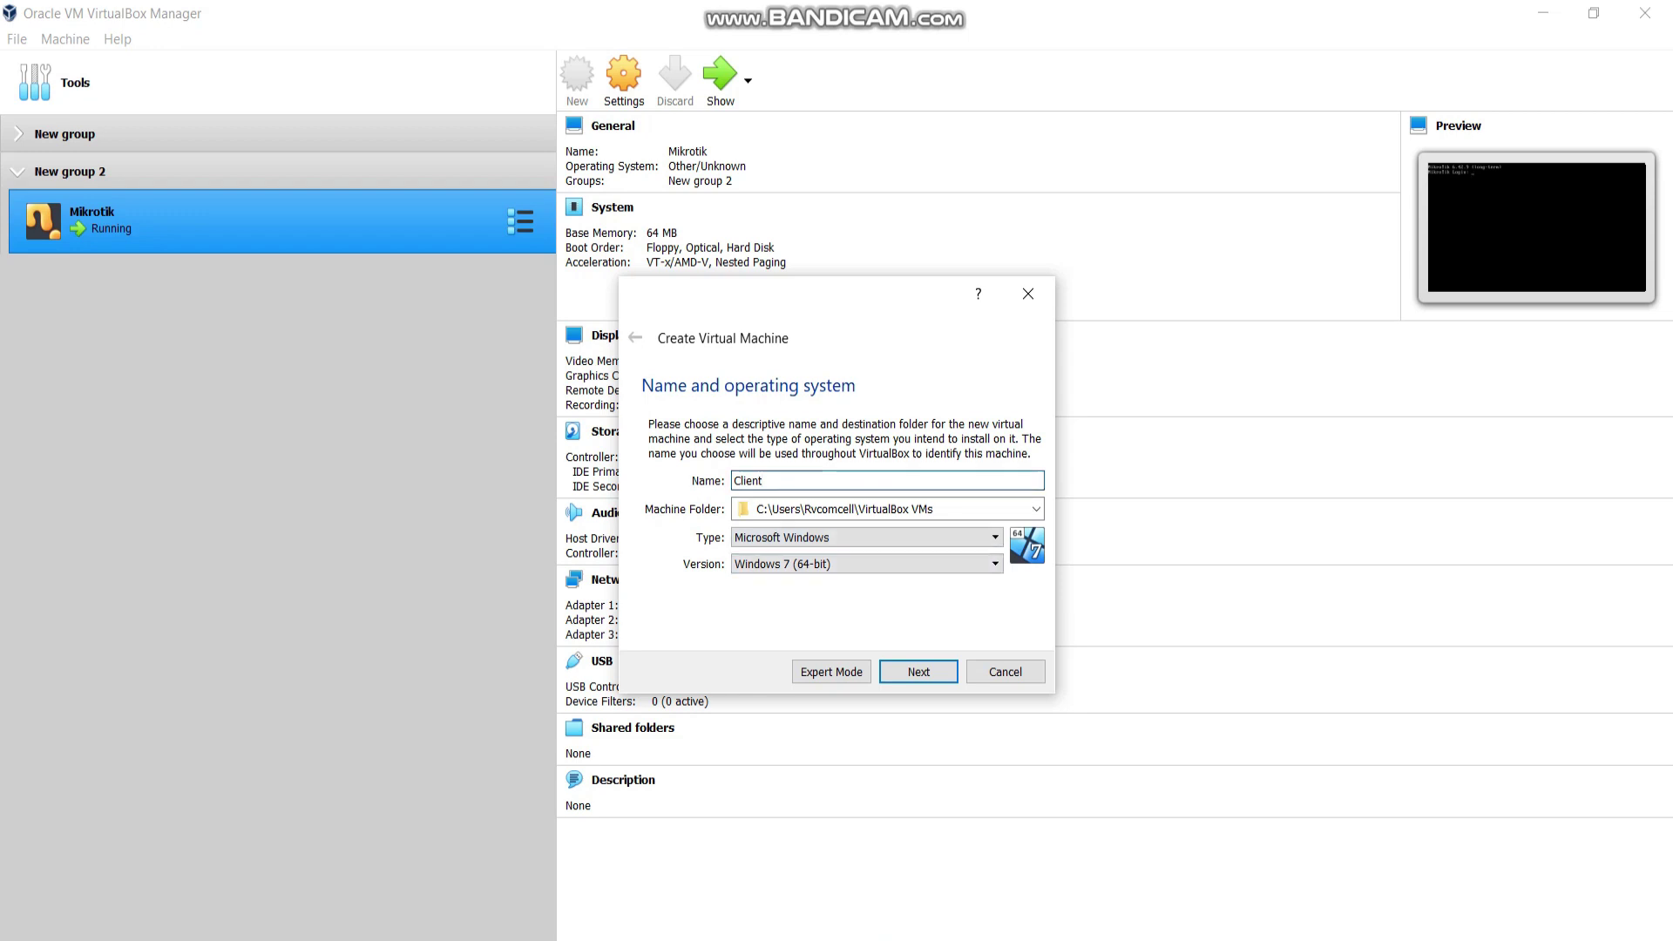
{"action": "key", "text": "Return"}
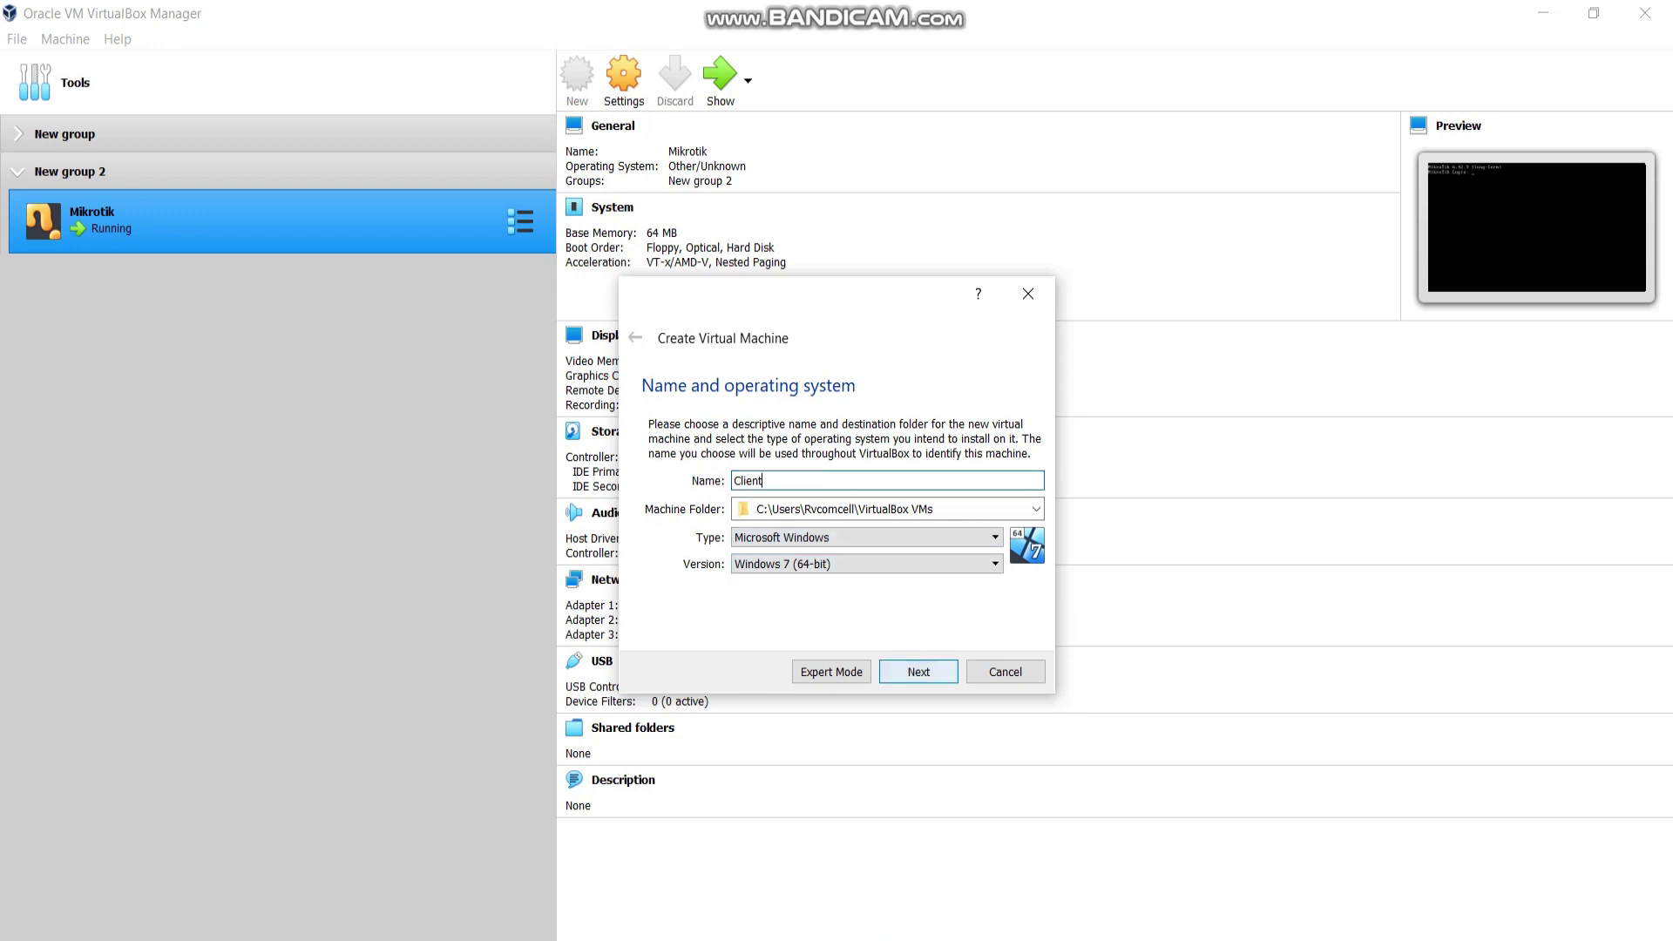
{"action": "key", "text": "Tab"}
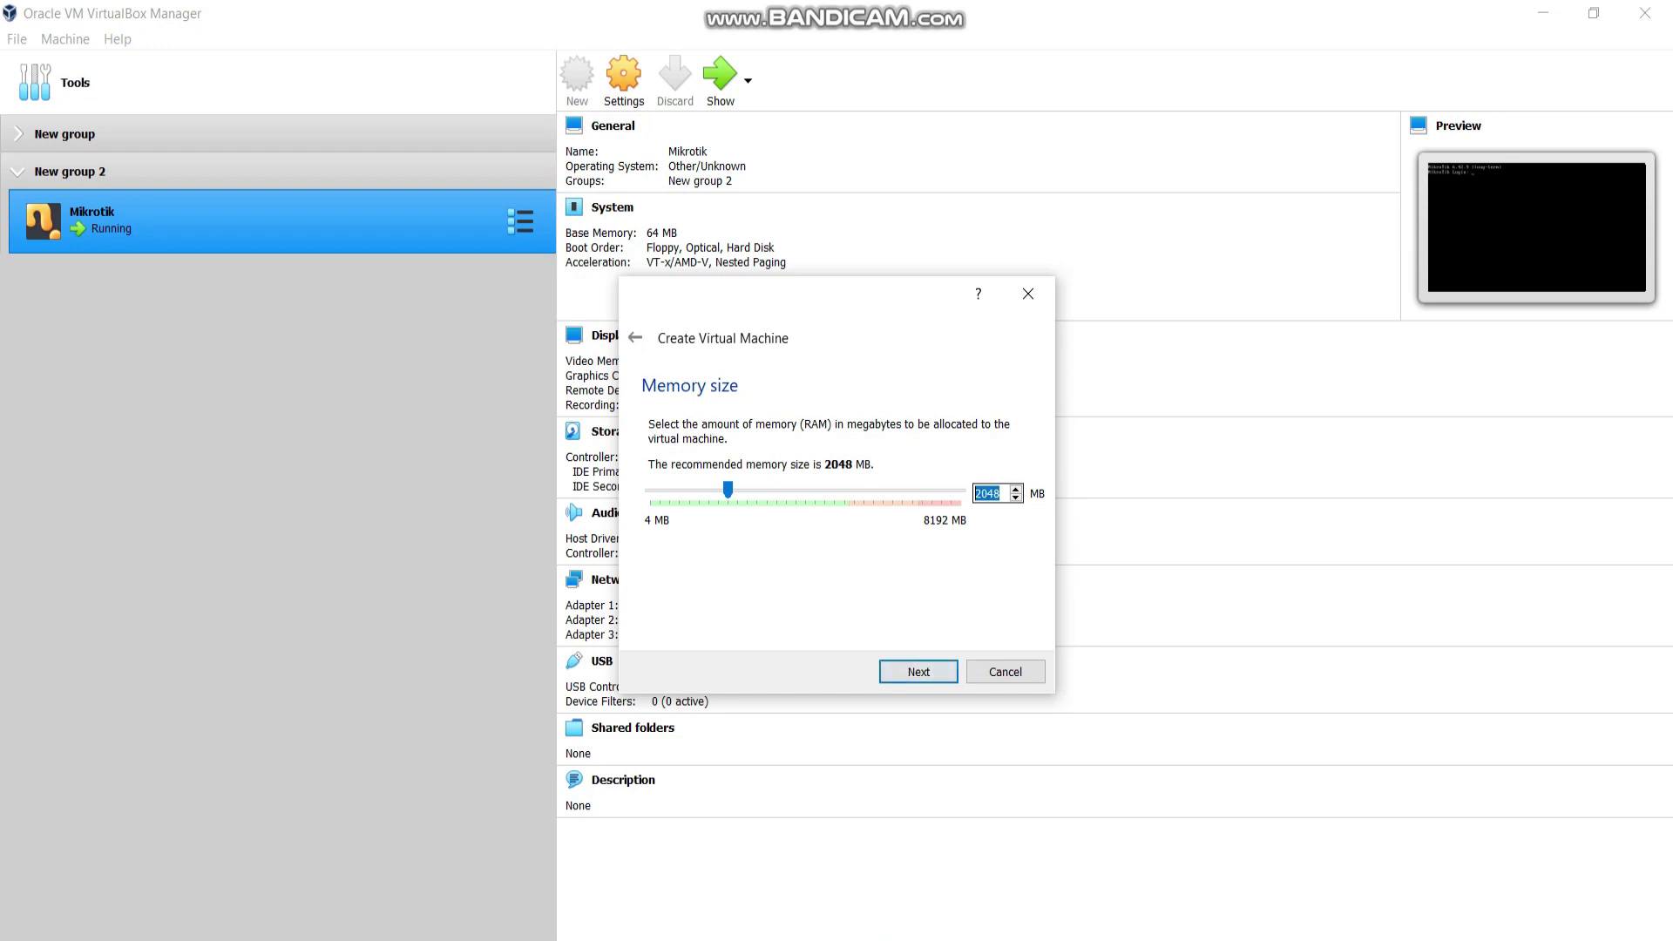
{"action": "type", "text": "1024"}
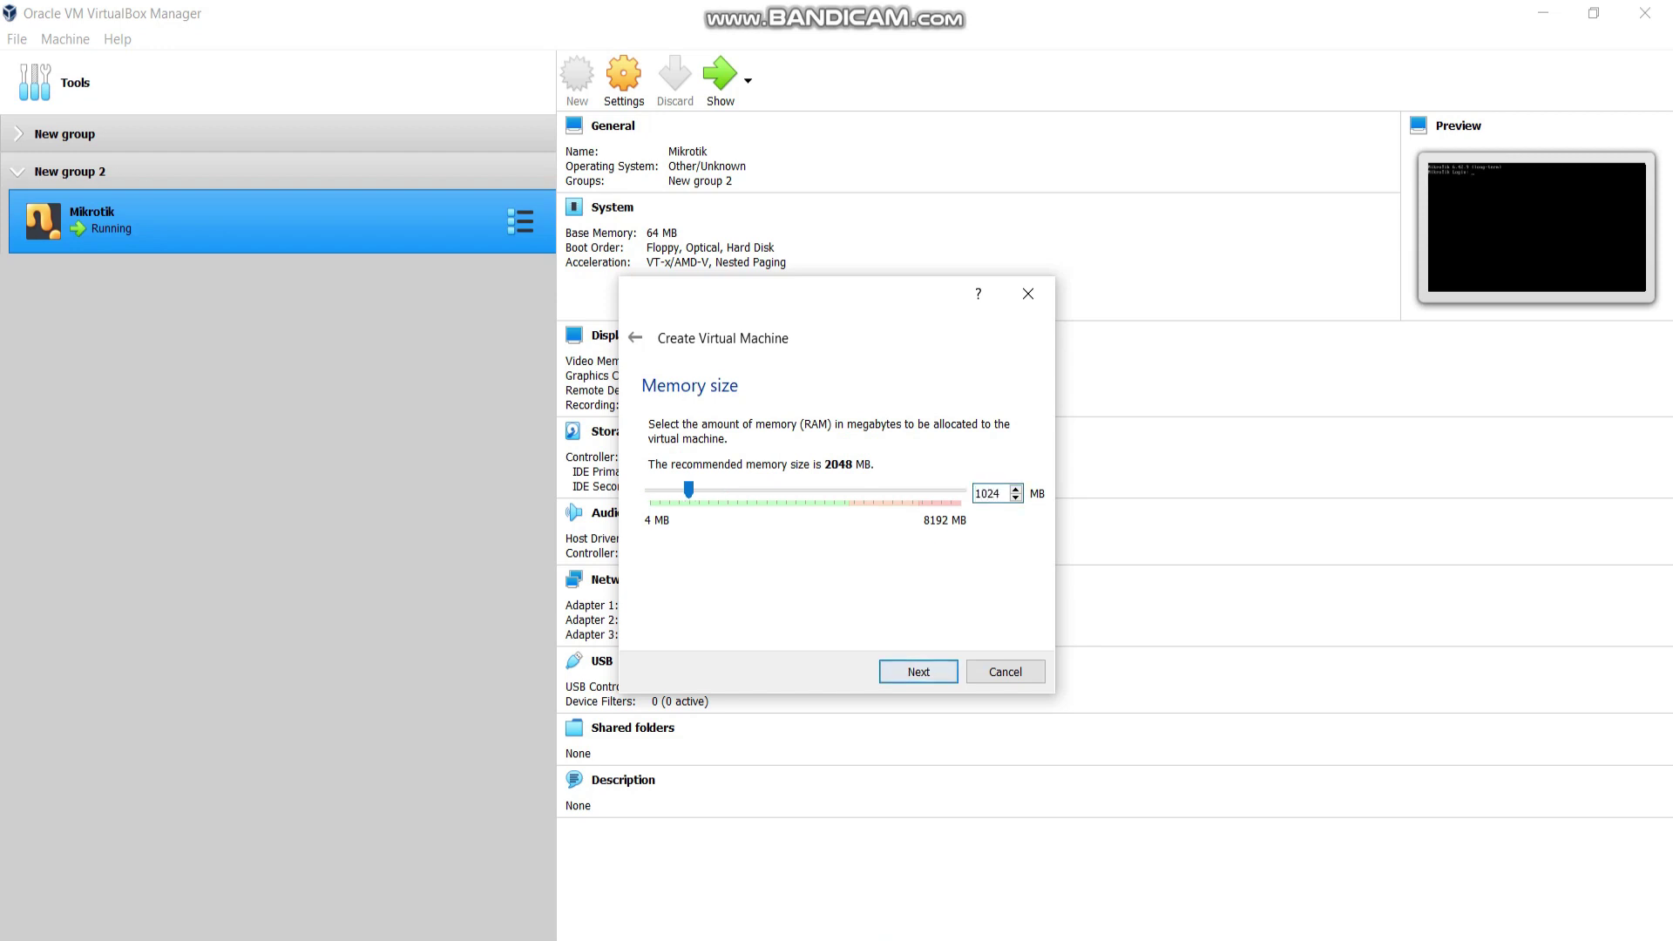
{"action": "key", "text": "Return"}
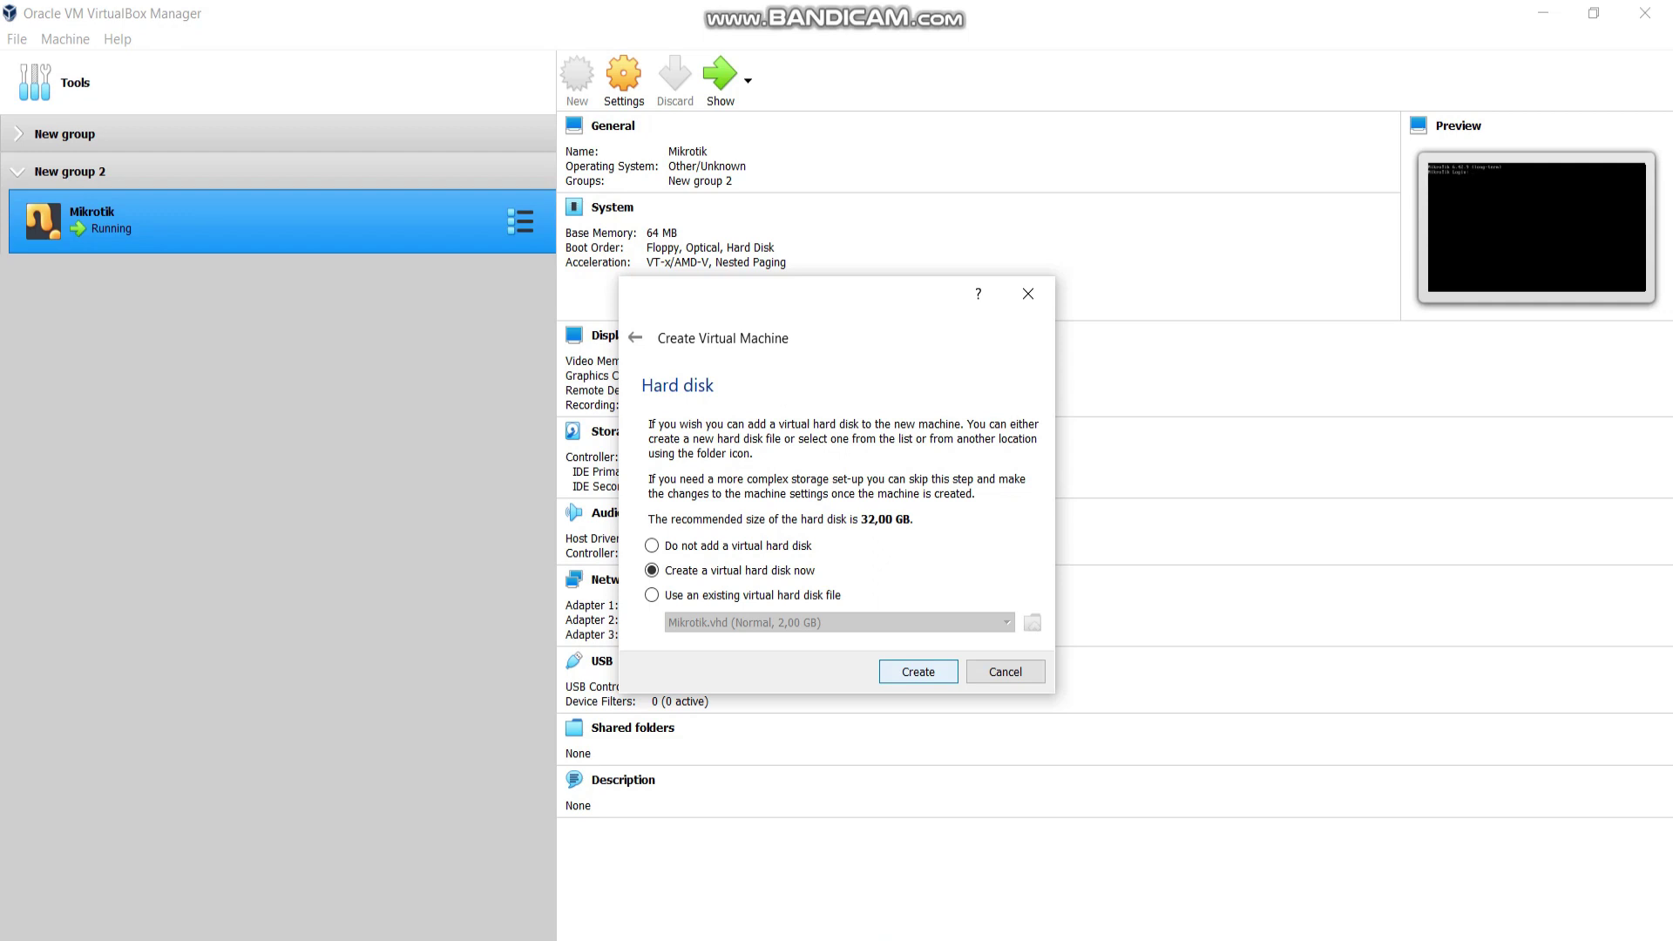
{"action": "key", "text": "Return"}
{"action": "key", "text": "Down"}
{"action": "key", "text": "Return"}
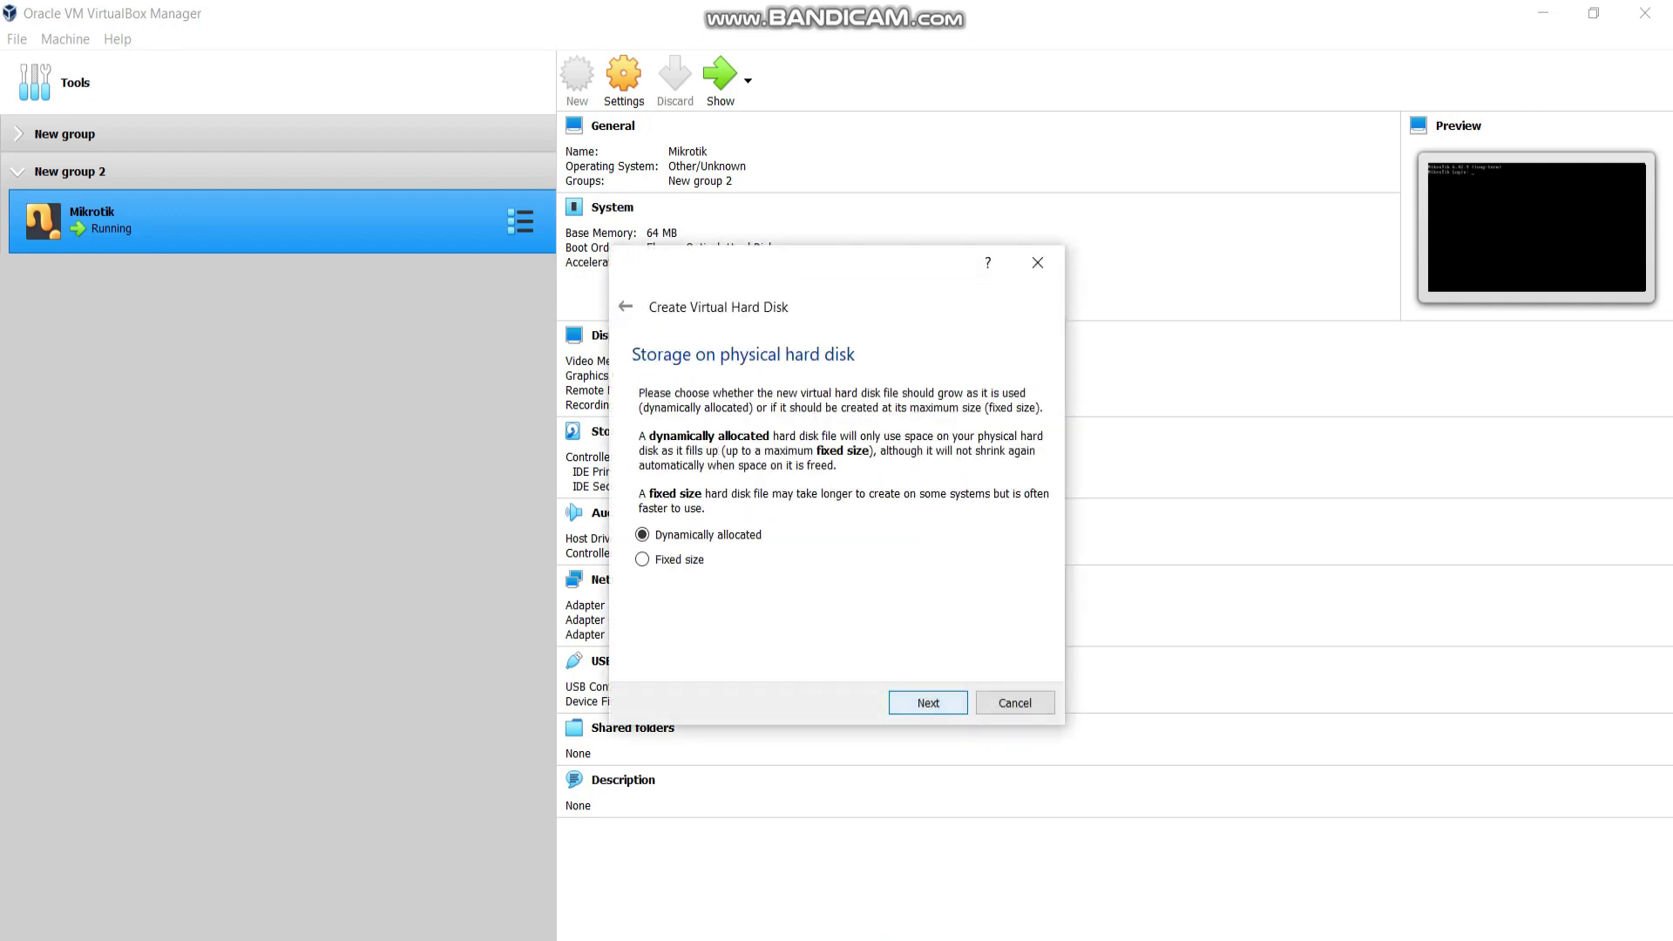
{"action": "key", "text": "Return"}
{"action": "key", "text": "Return"}
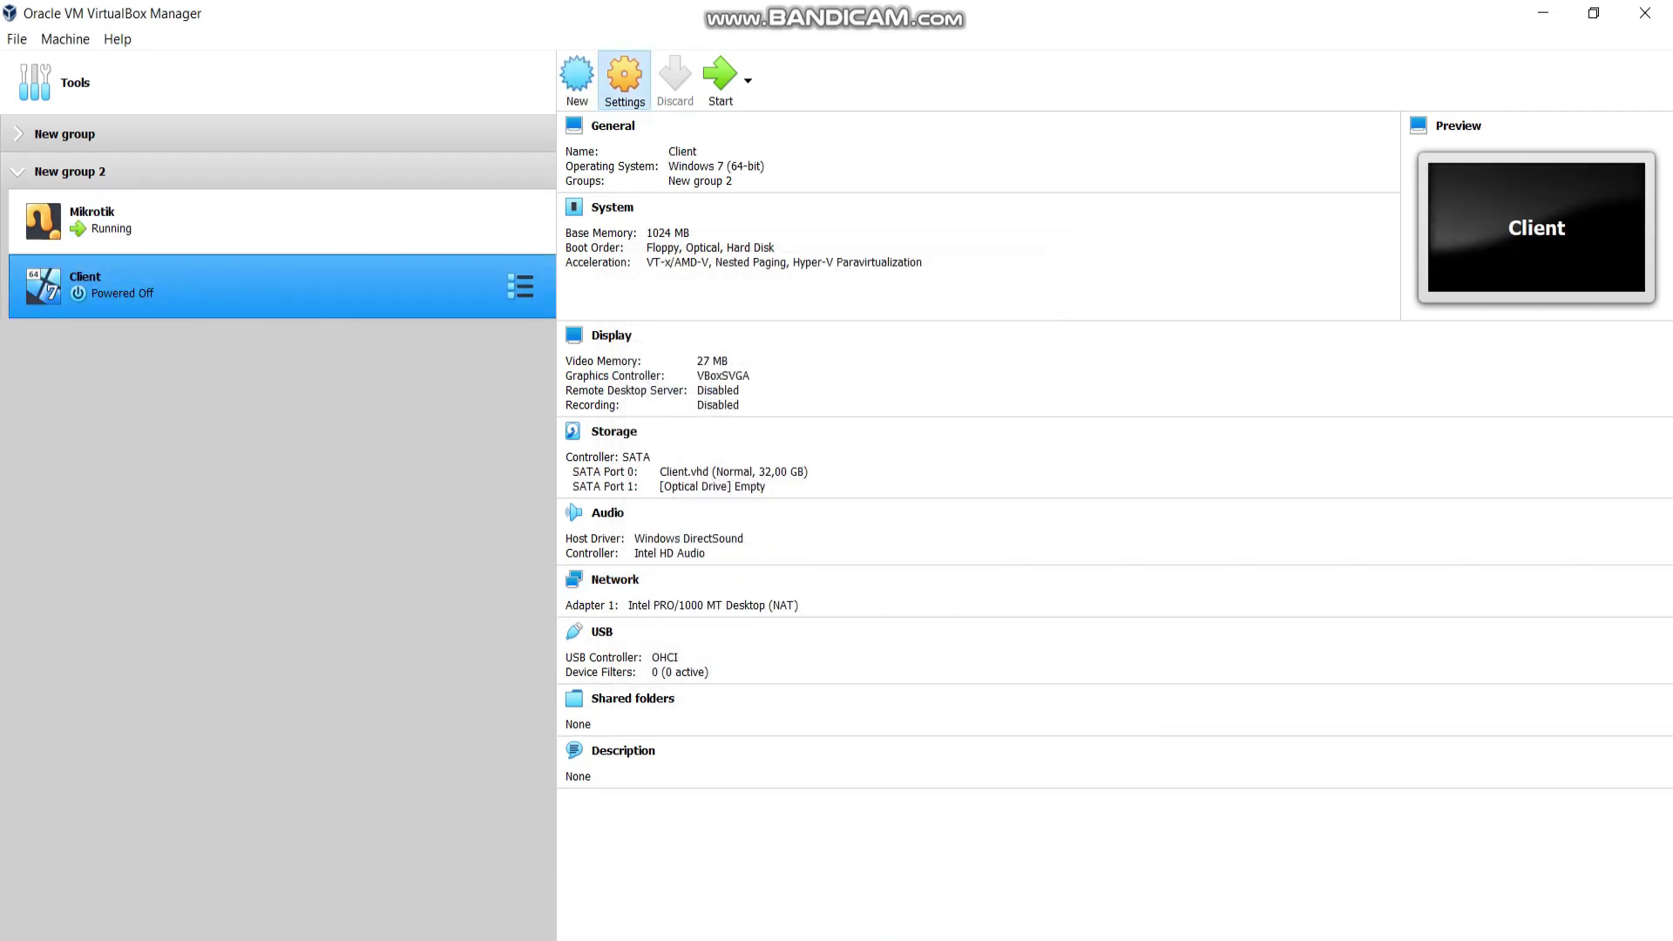
Attach Client's Adapter 1 to Internal Network 'intnet' with promiscuous mode Allow All.
{"action": "left_click", "coordinate": [624, 78]}
{"action": "left_click", "coordinate": [606, 438]}
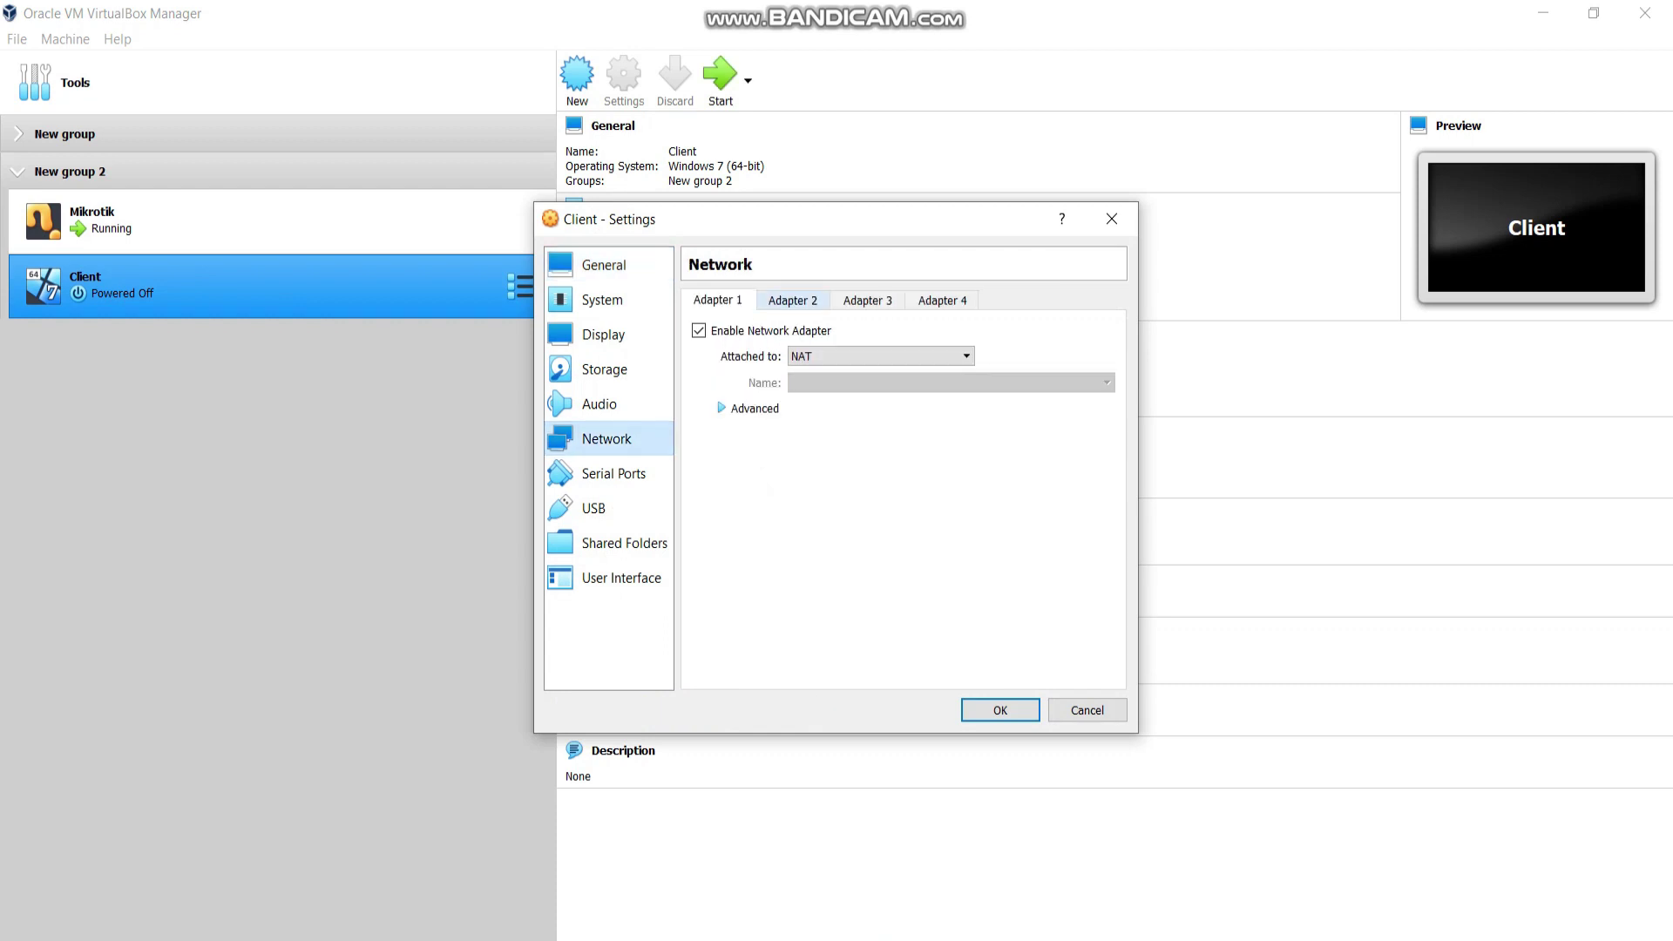
{"action": "left_click", "coordinate": [880, 355]}
{"action": "key", "text": "Up"}
{"action": "key", "text": "Up"}
{"action": "key", "text": "Return"}
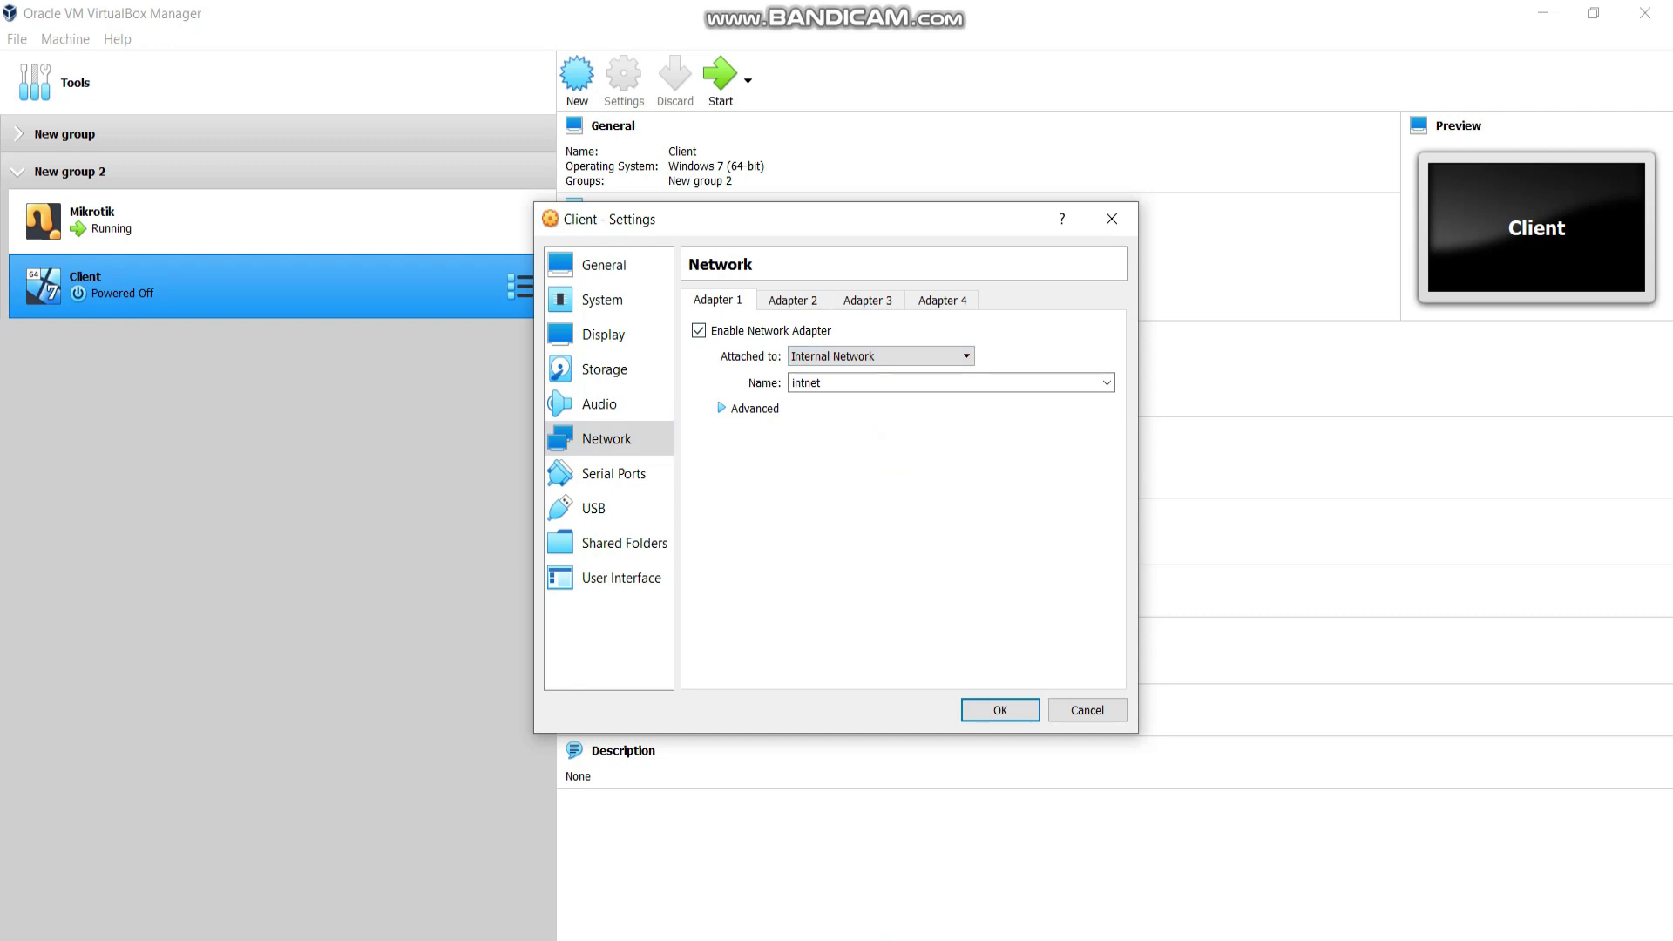
{"action": "left_click", "coordinate": [722, 408]}
{"action": "left_click", "coordinate": [966, 460]}
{"action": "key", "text": "Down"}
{"action": "key", "text": "Down"}
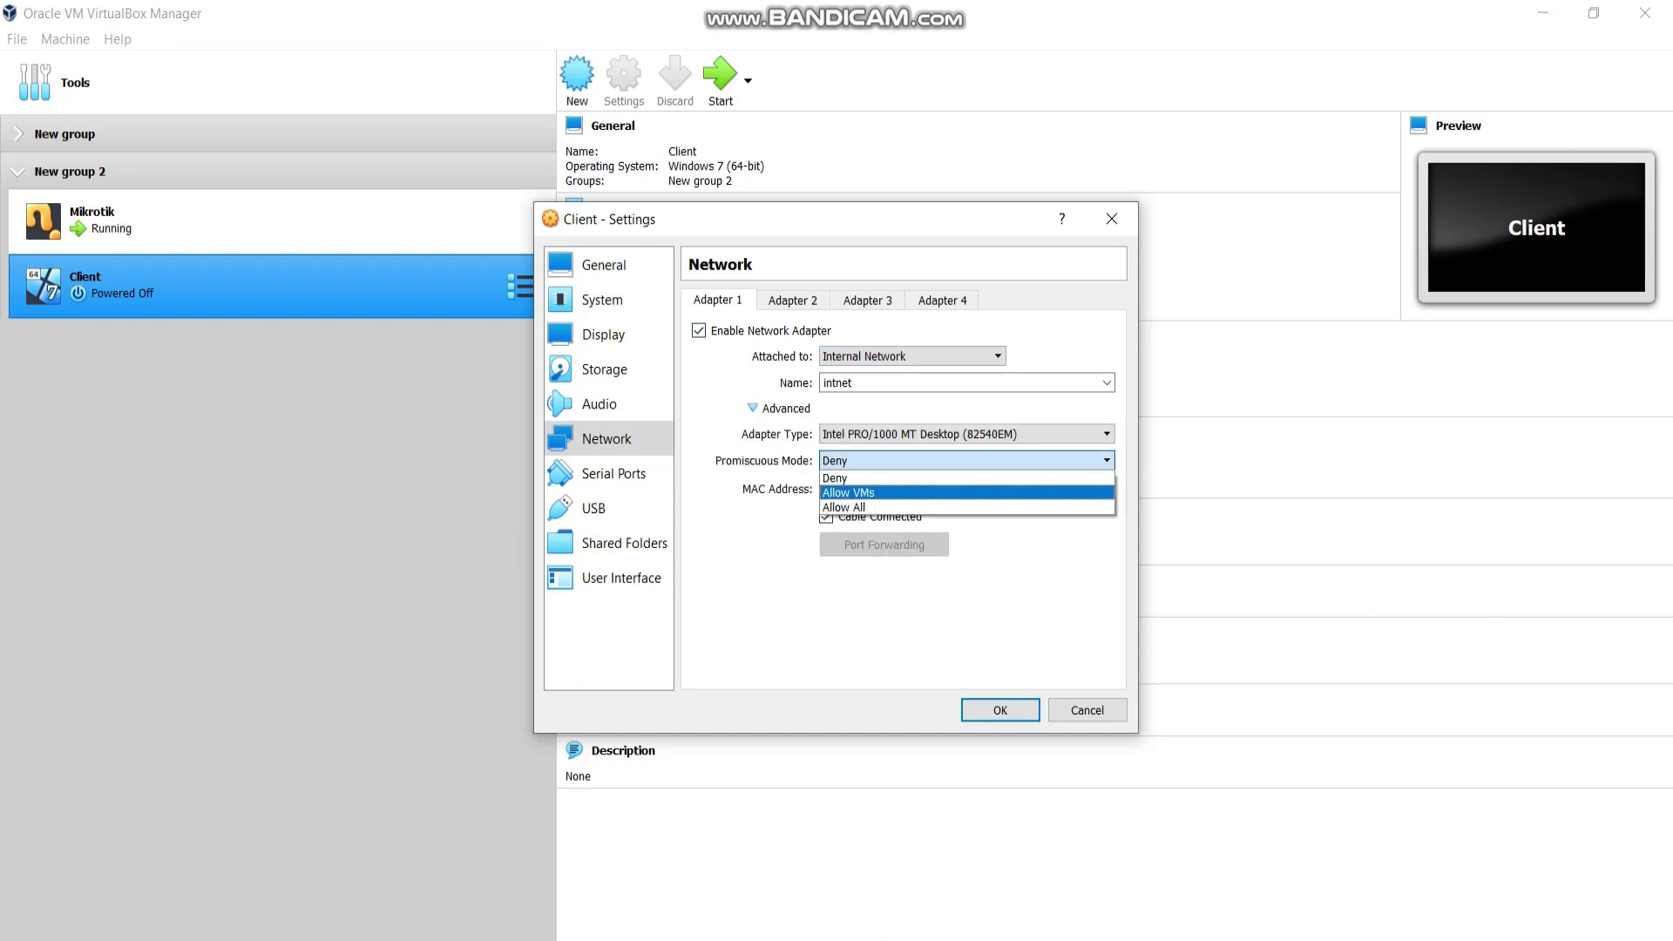
{"action": "key", "text": "Return"}
{"action": "left_click", "coordinate": [1000, 710]}
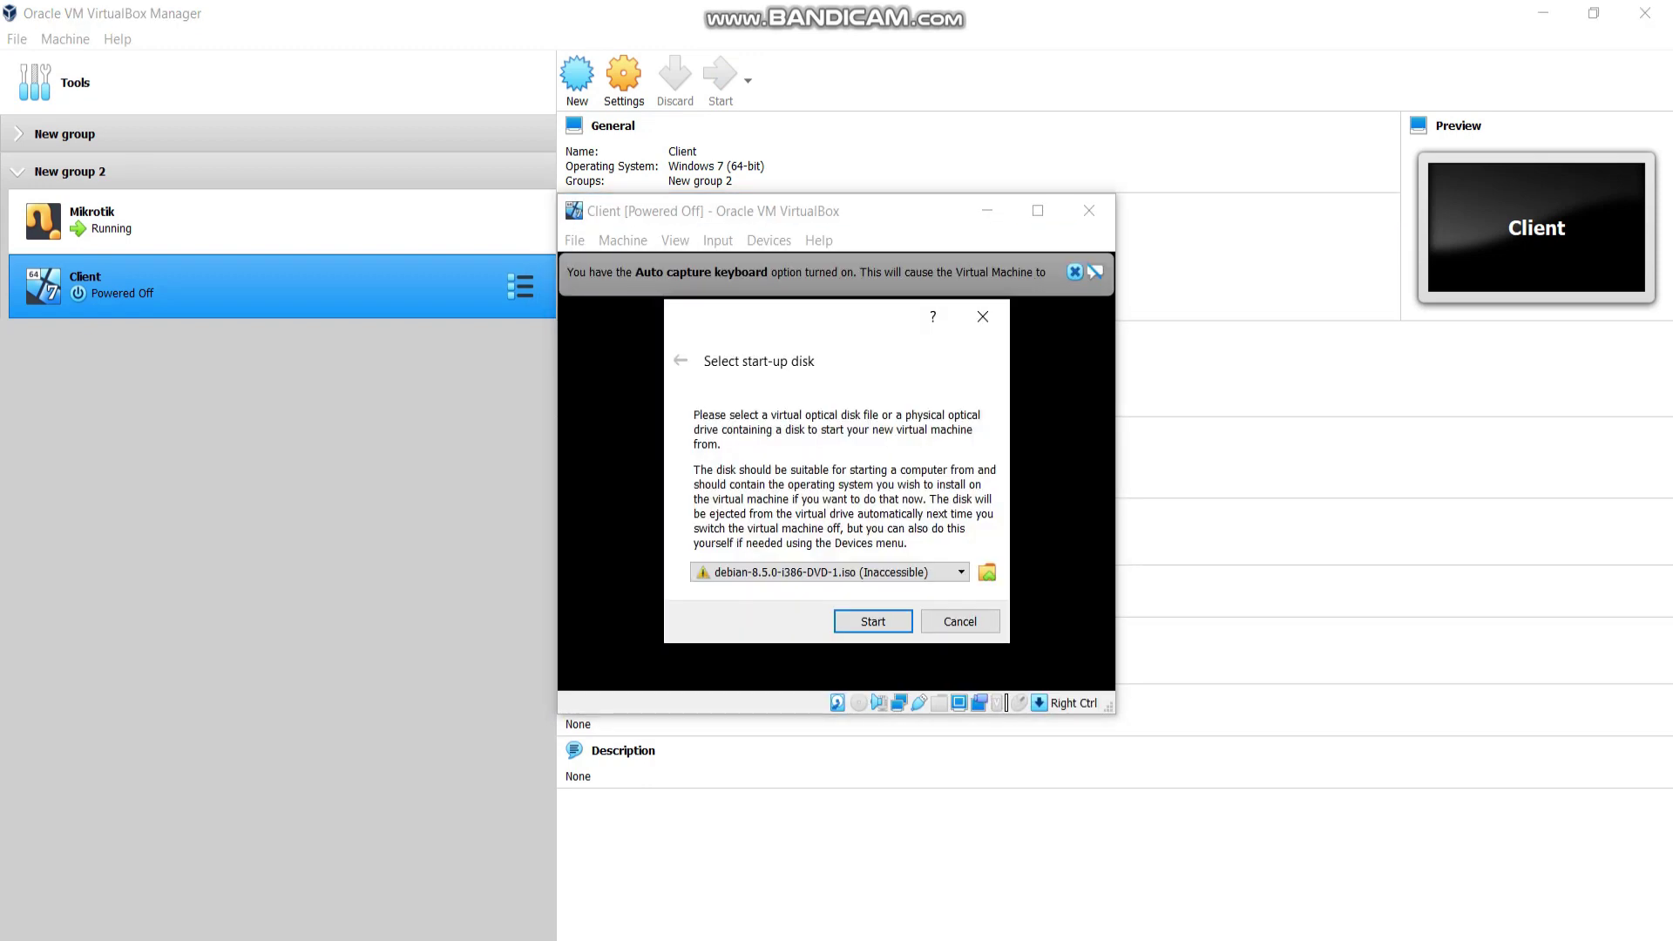
Boot the Client VM from Windows 7 All Edition.iso and maximize its window.
{"action": "left_click", "coordinate": [987, 572]}
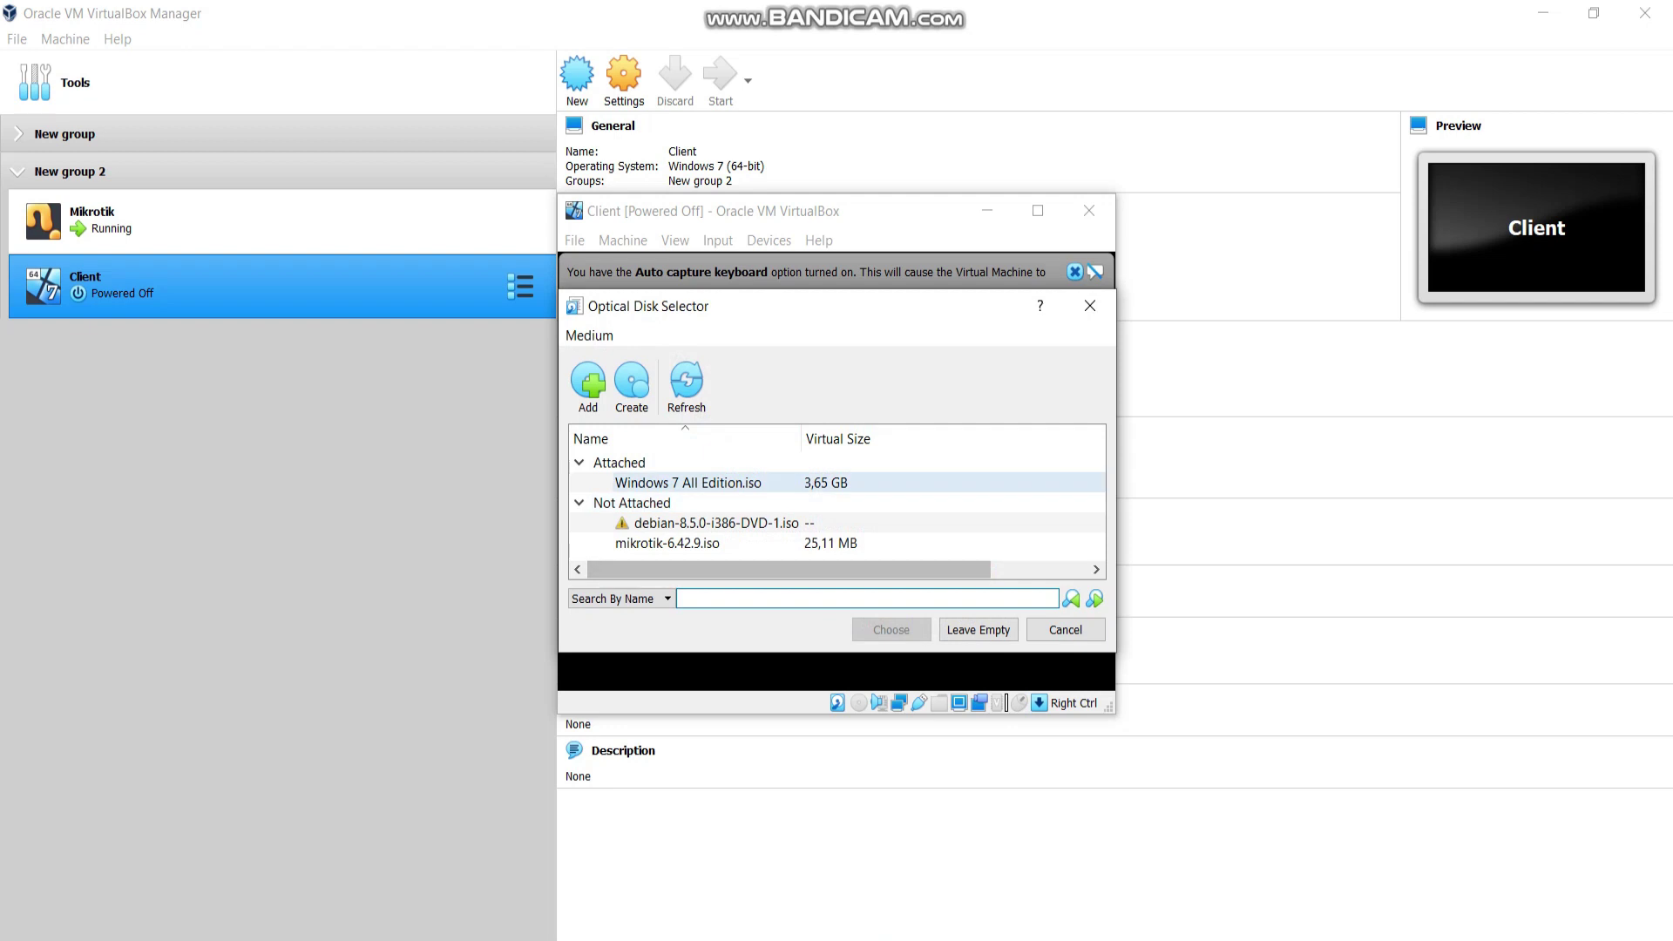
{"action": "left_click", "coordinate": [589, 383]}
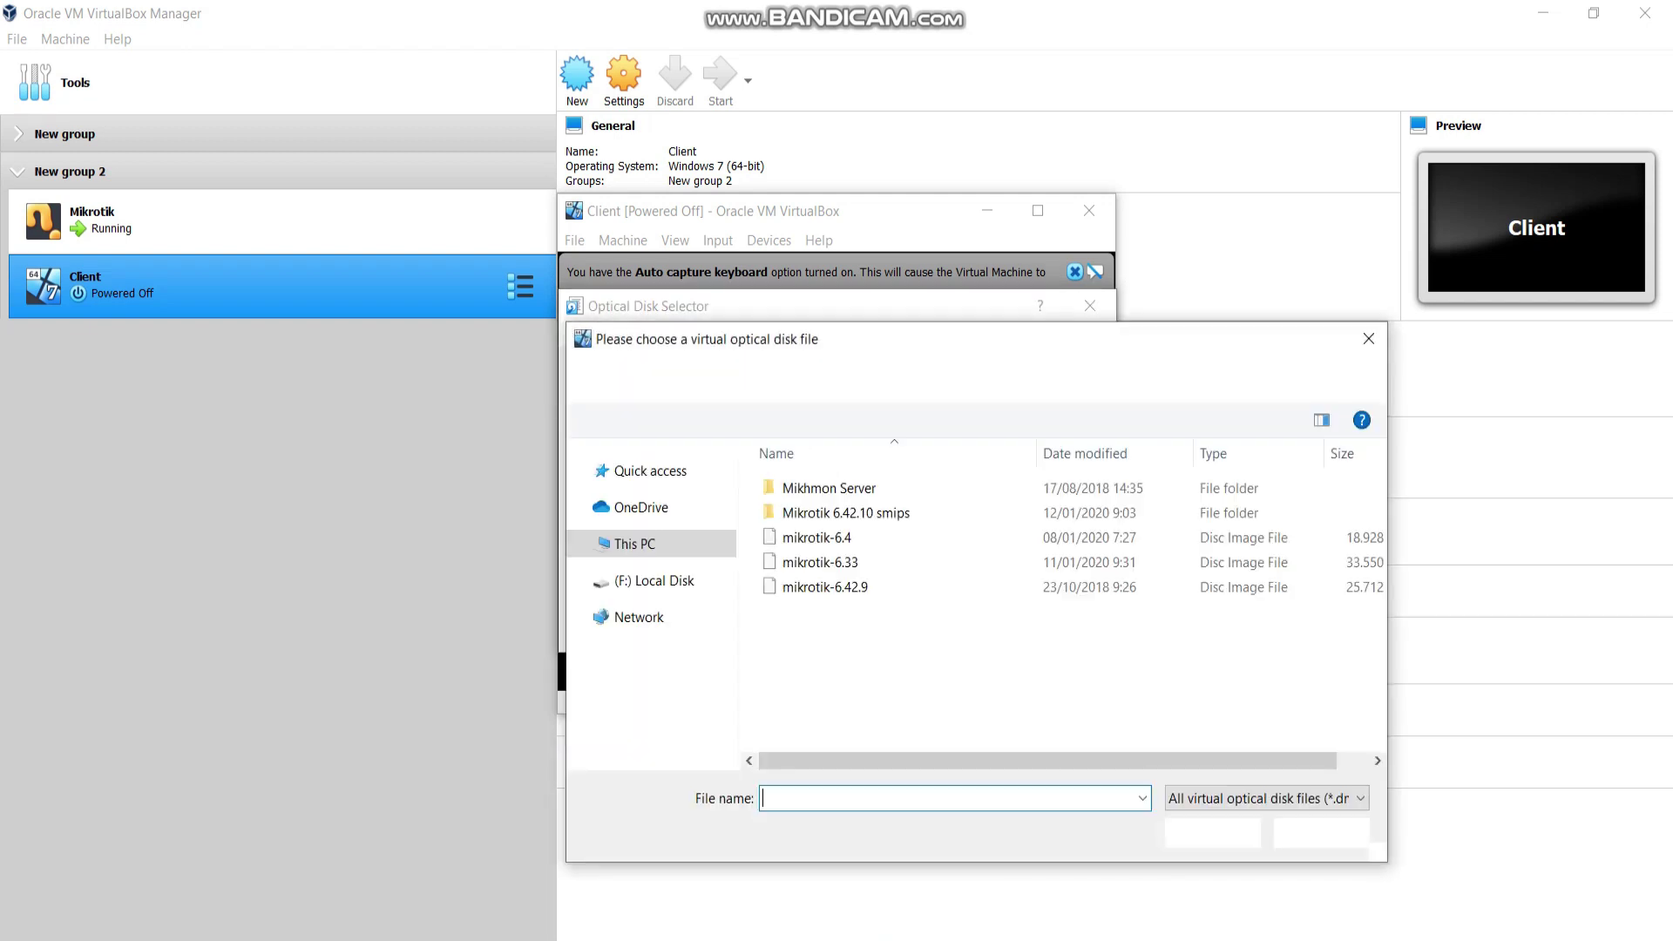
{"action": "left_click", "coordinate": [904, 378]}
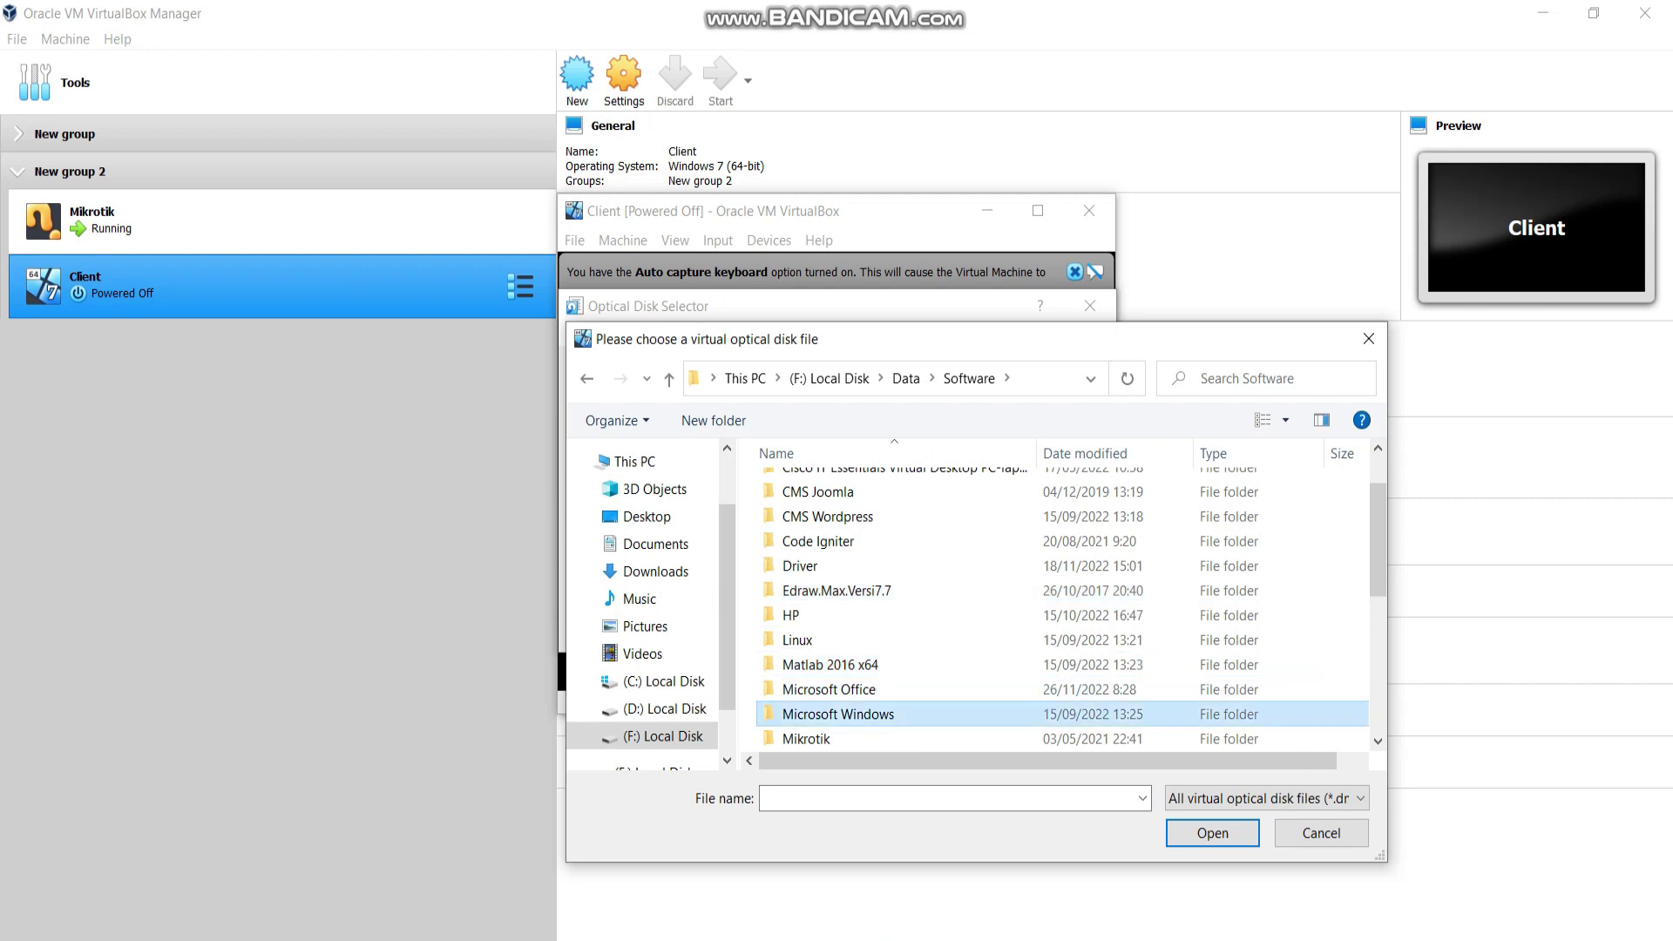
{"action": "double_click", "coordinate": [836, 714]}
{"action": "left_click", "coordinate": [845, 488]}
{"action": "left_click", "coordinate": [1212, 833]}
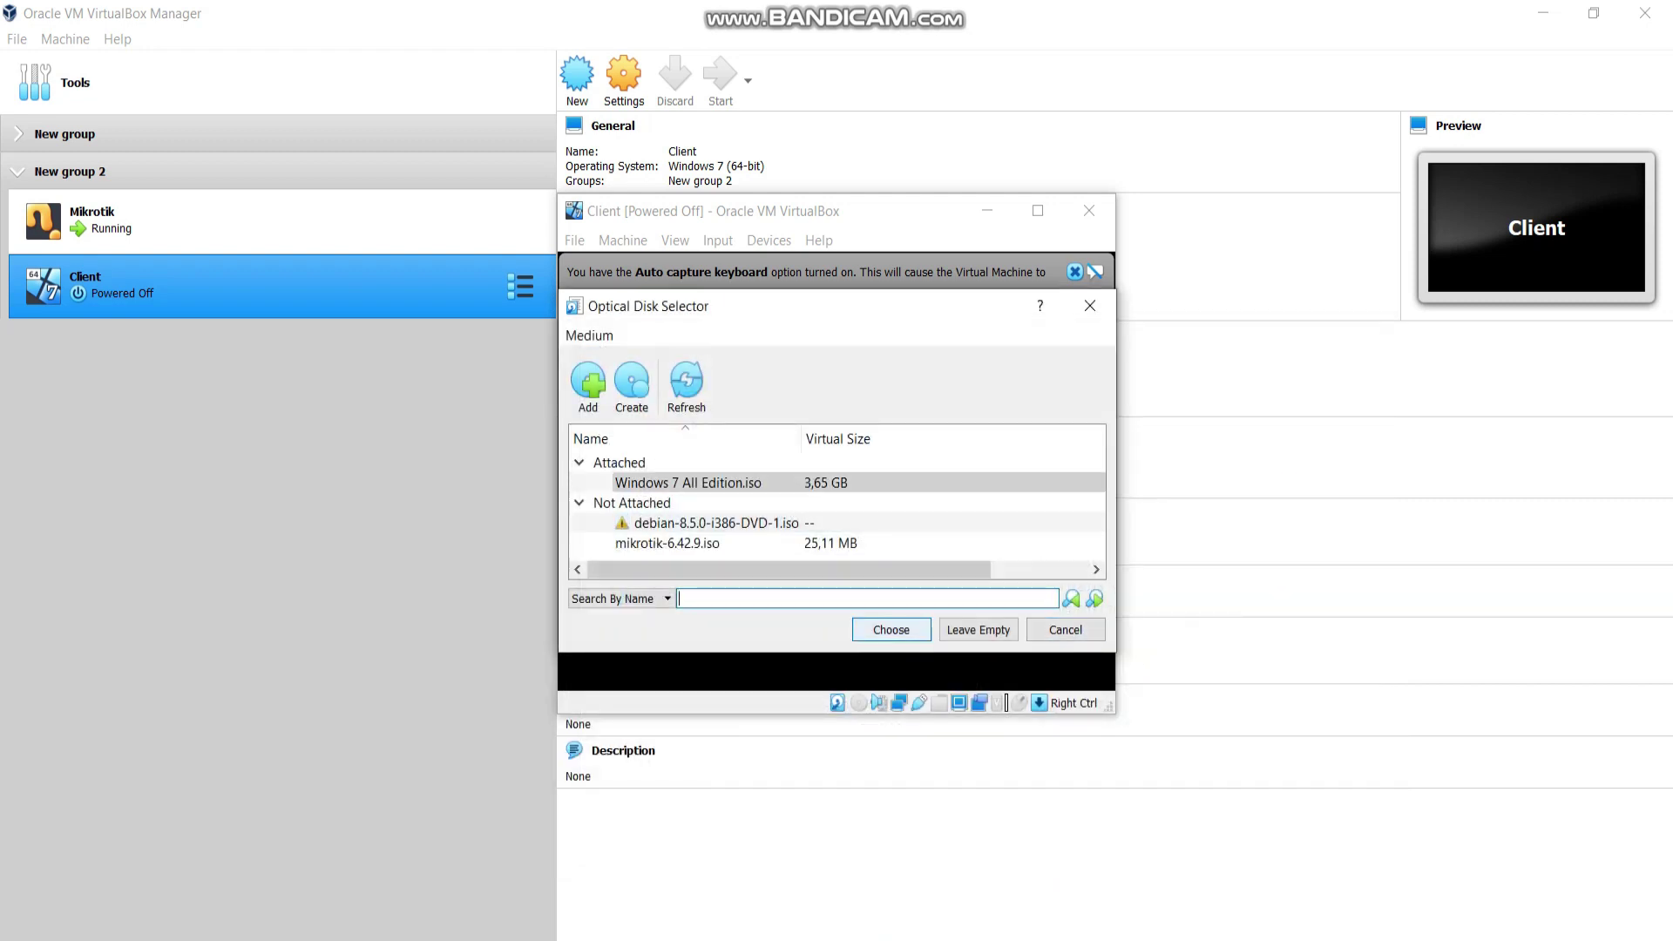
{"action": "left_click", "coordinate": [891, 629]}
{"action": "left_click", "coordinate": [890, 625]}
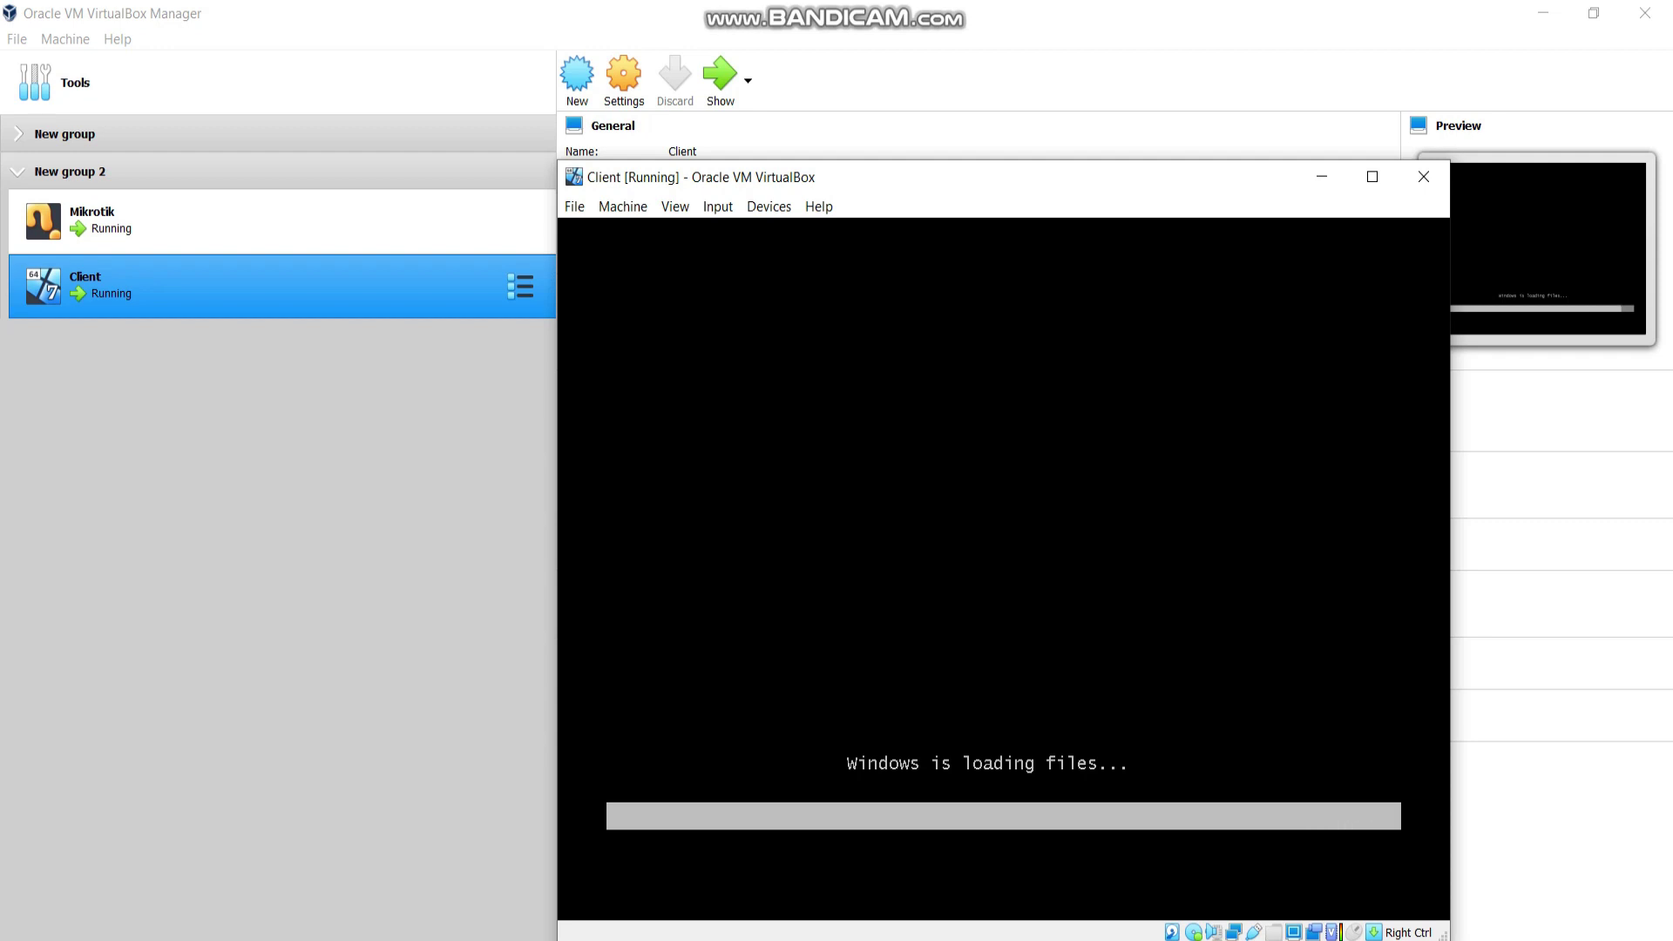
{"action": "left_click", "coordinate": [1372, 177]}
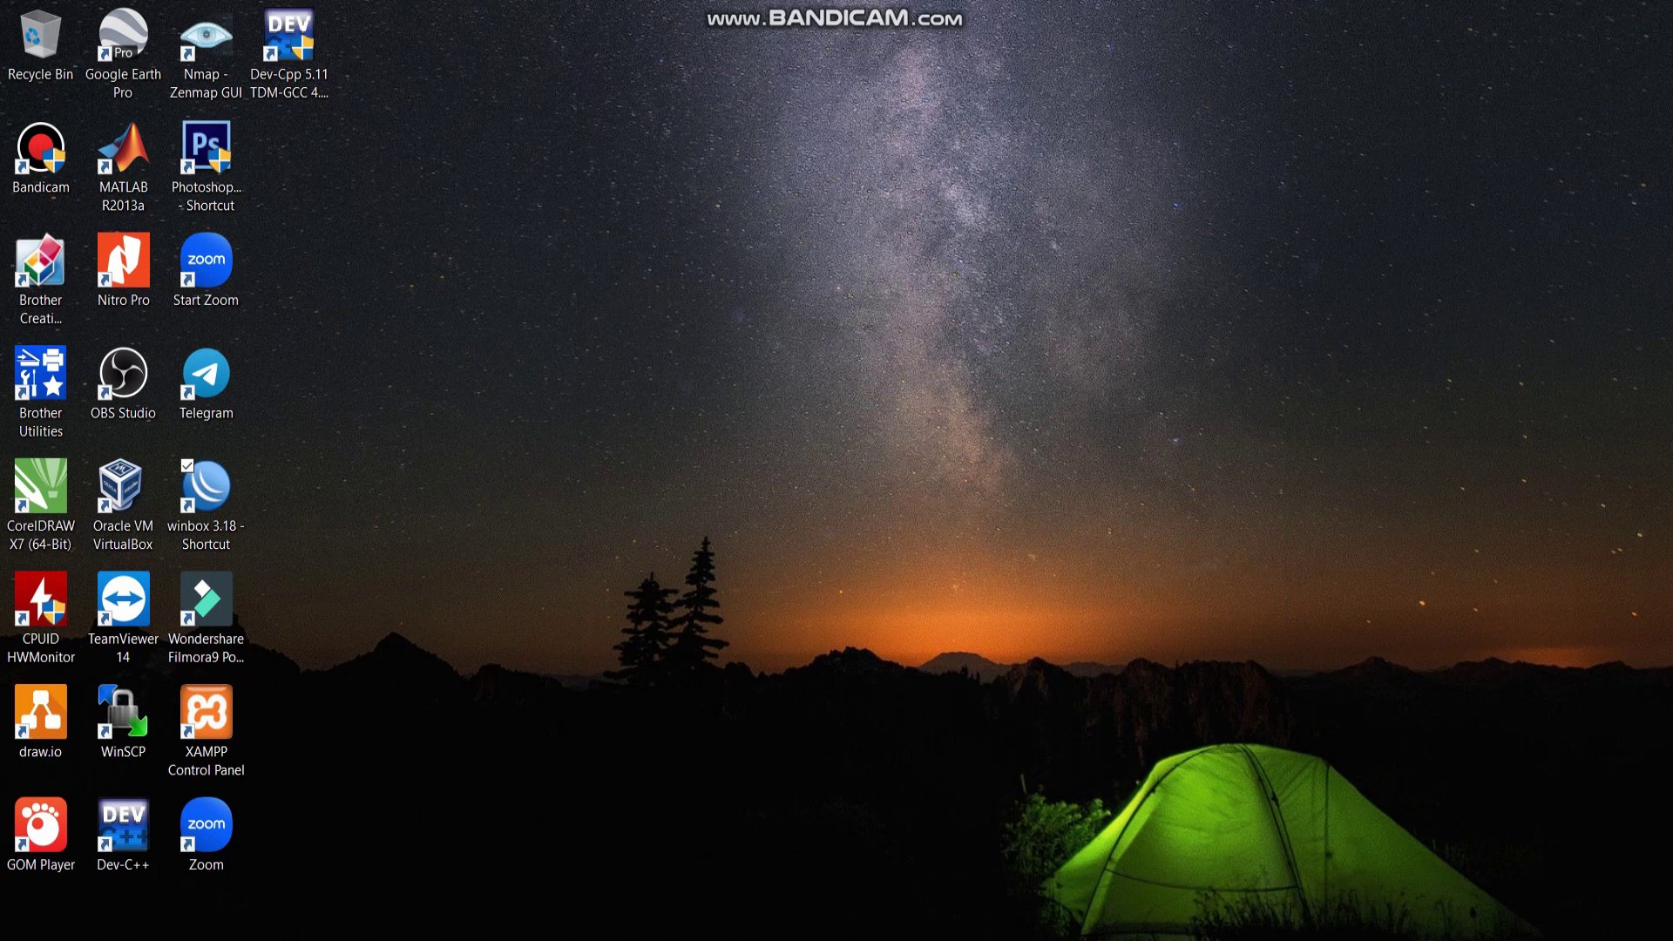
Check the IPv4 settings of the VirtualBox Host-Only Network adapter.
{"action": "left_click", "coordinate": [1494, 937]}
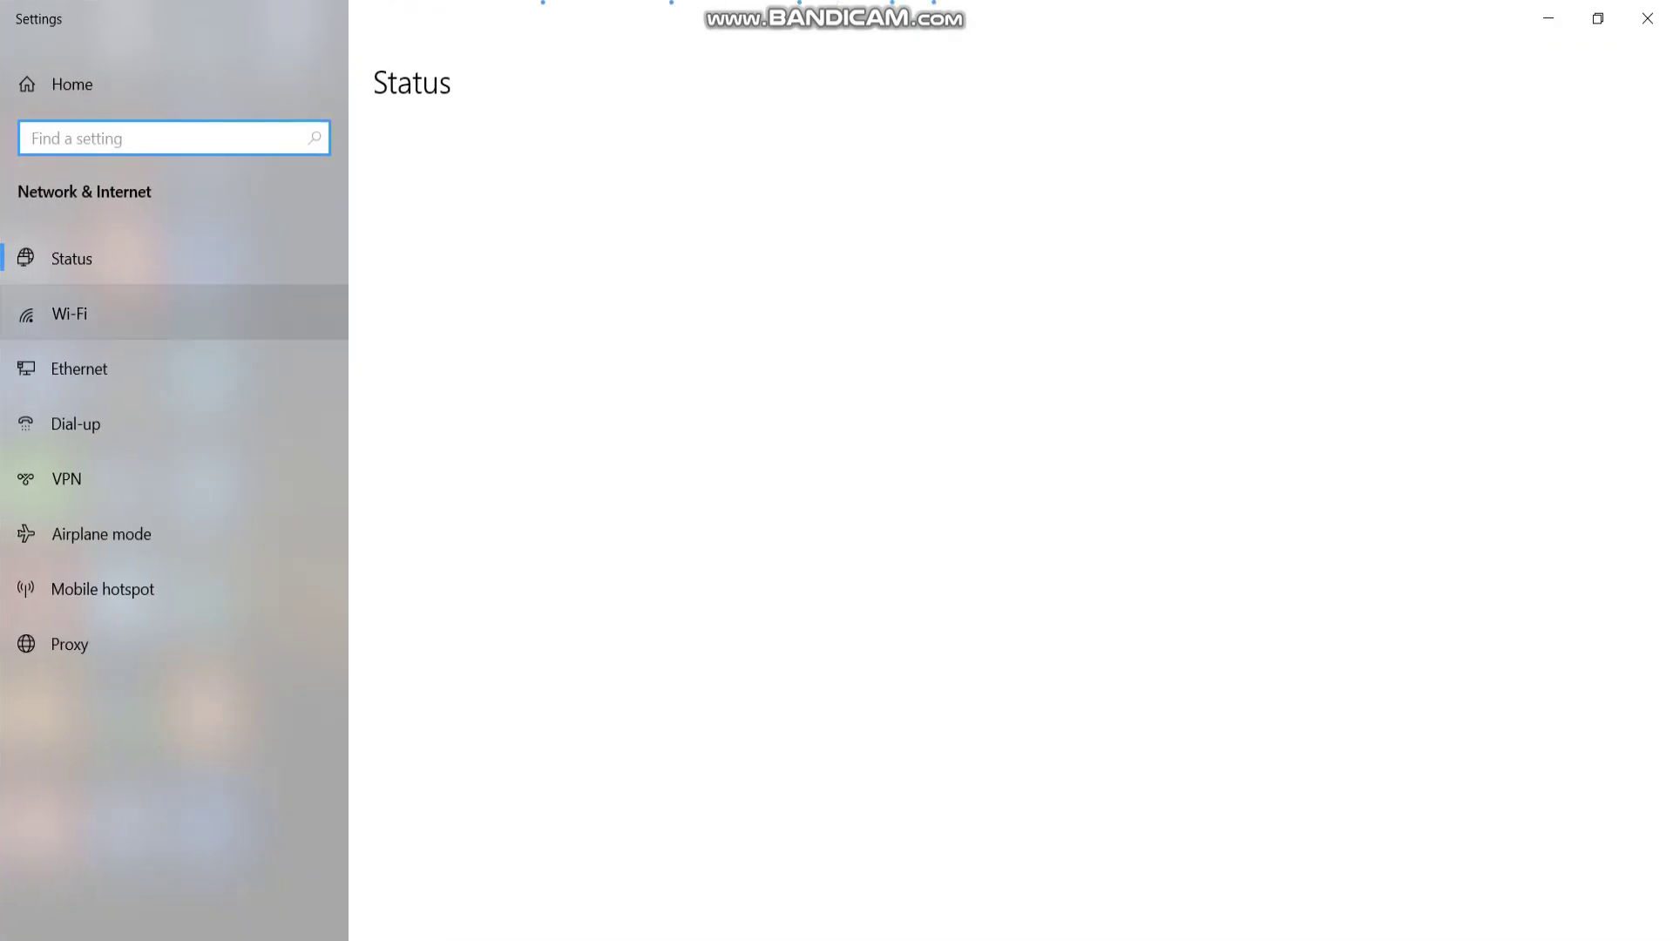
{"action": "left_click", "coordinate": [78, 369]}
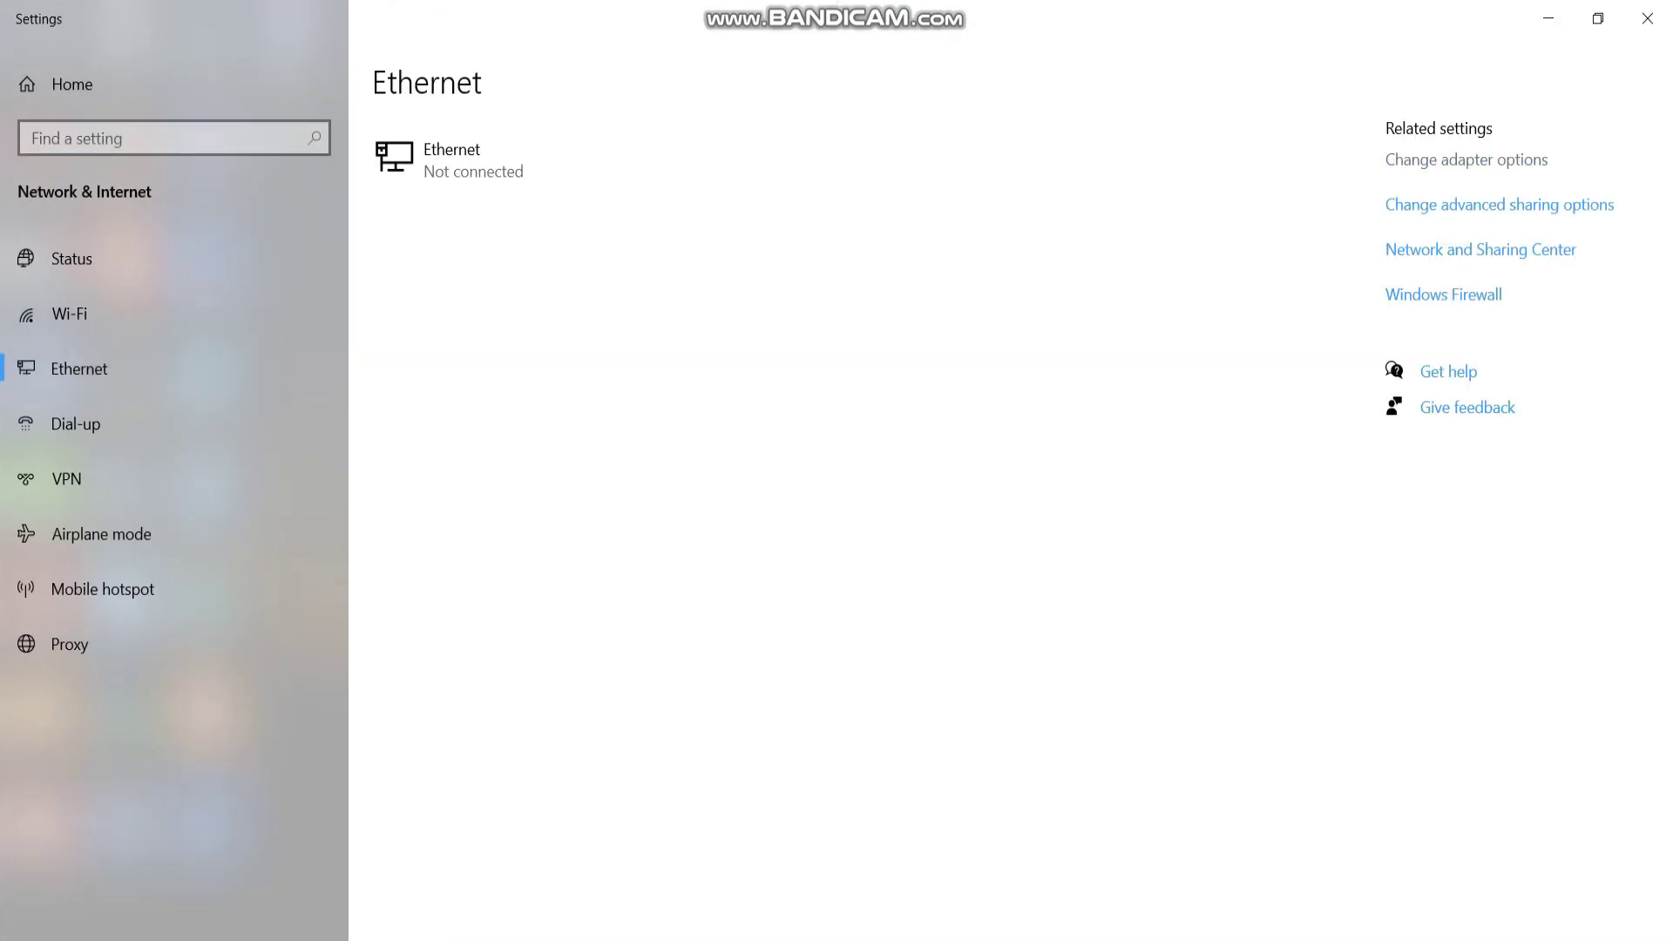
{"action": "left_click", "coordinate": [1467, 159]}
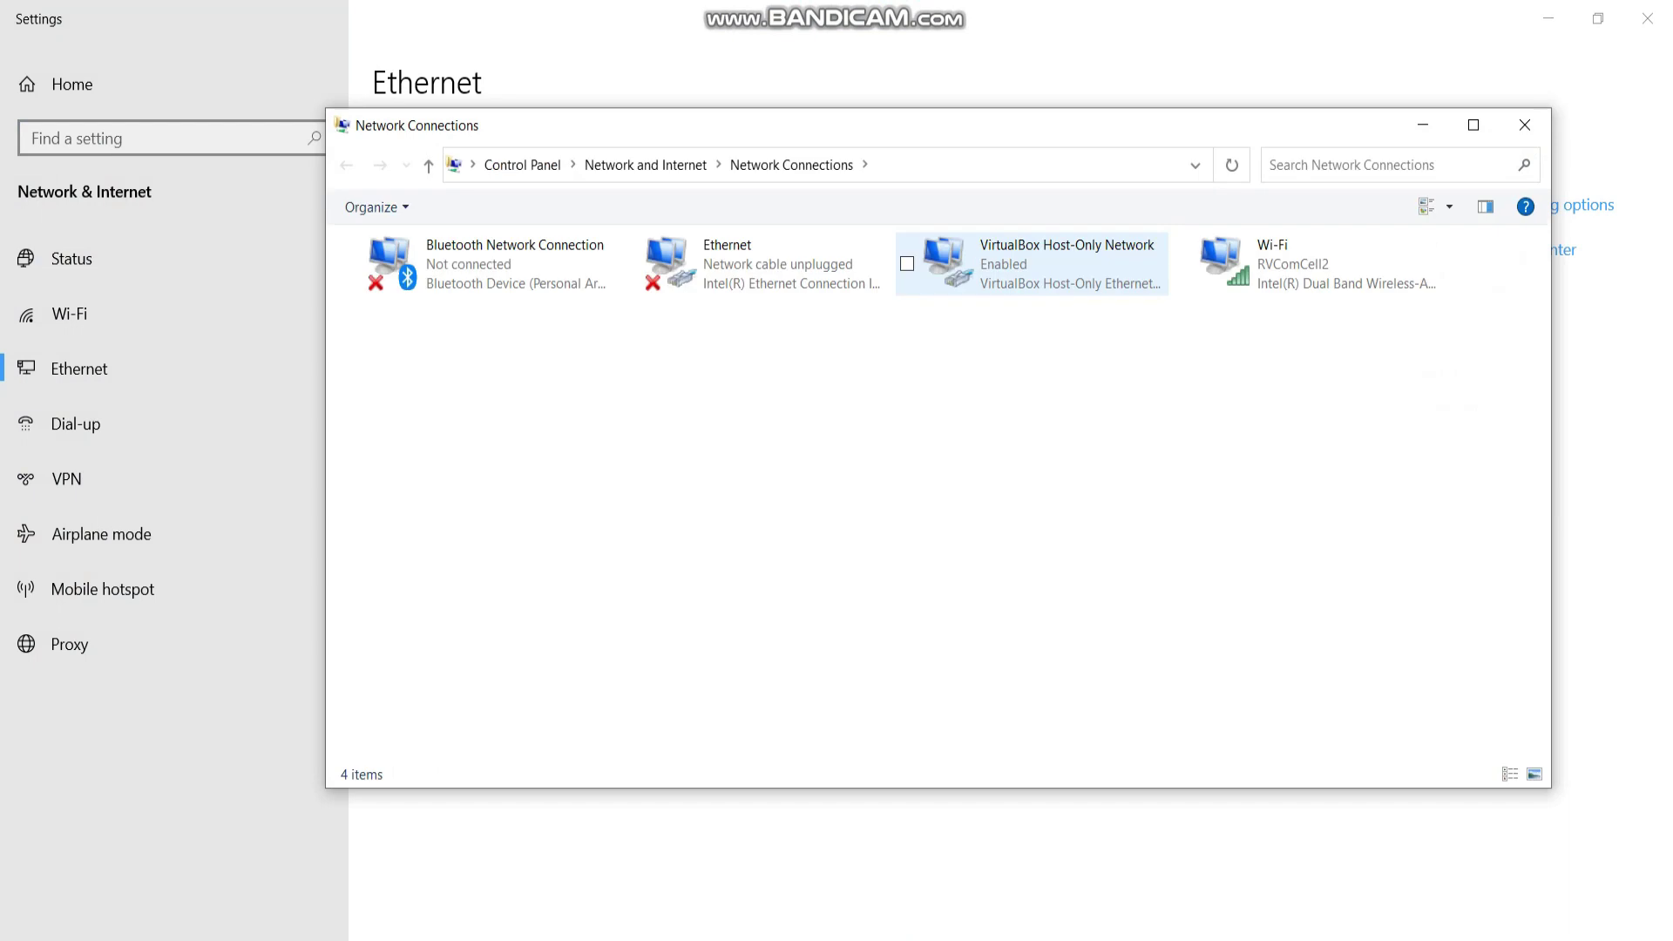
{"action": "left_click", "coordinate": [1031, 263]}
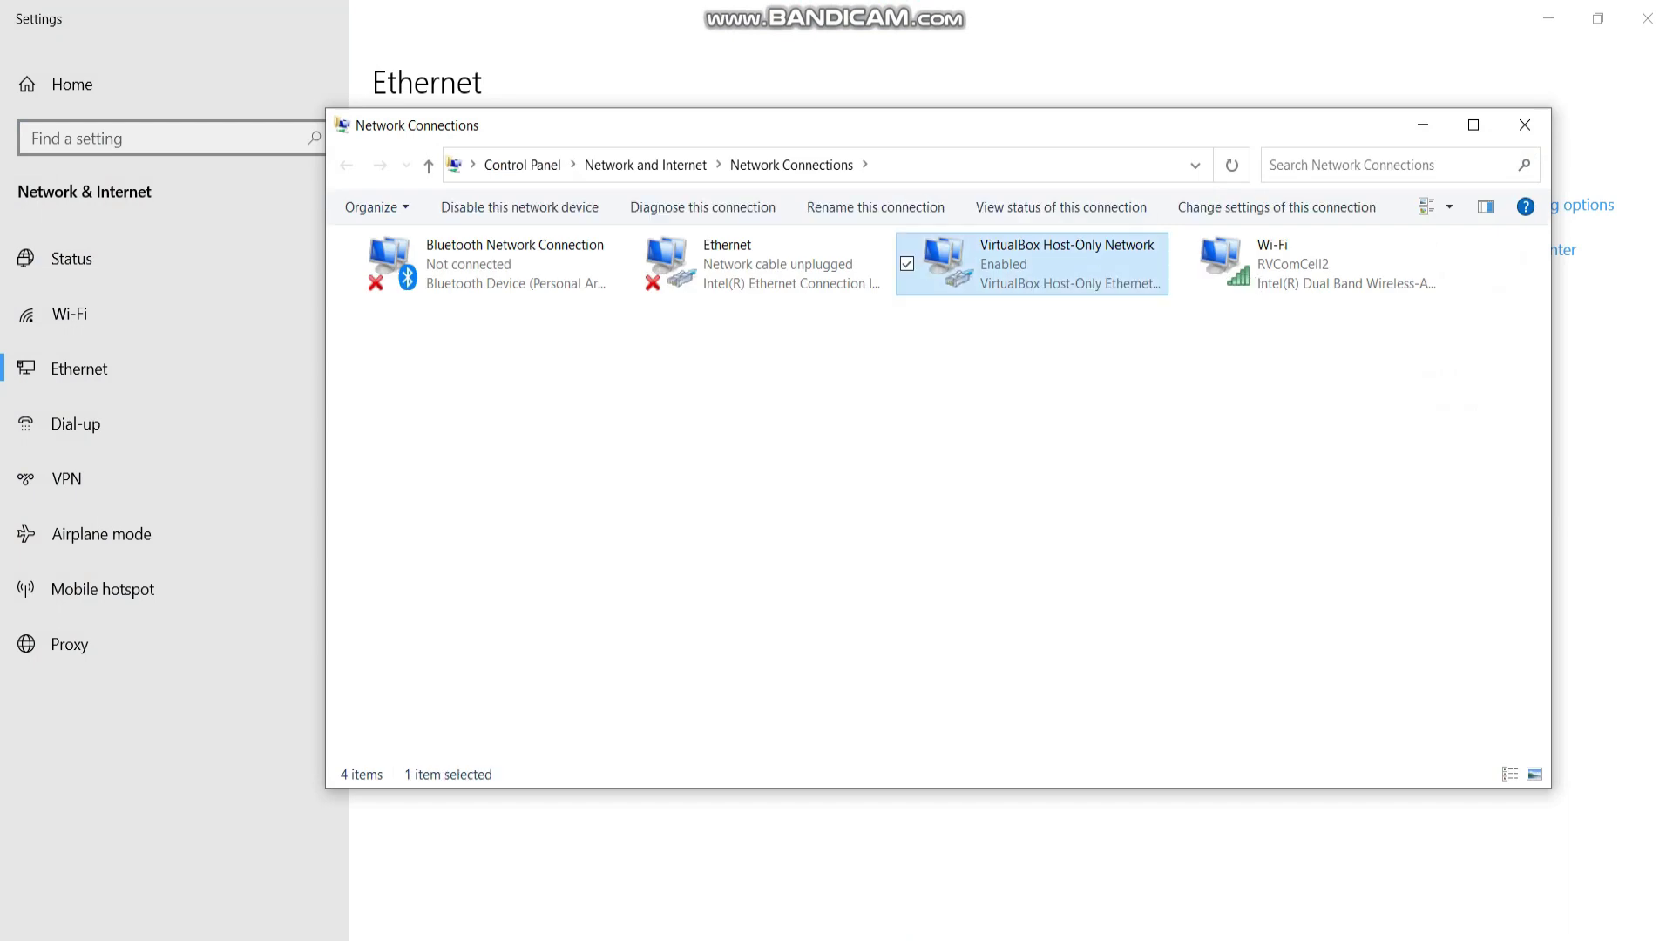
{"action": "key", "text": "Return"}
{"action": "left_click", "coordinate": [714, 670]}
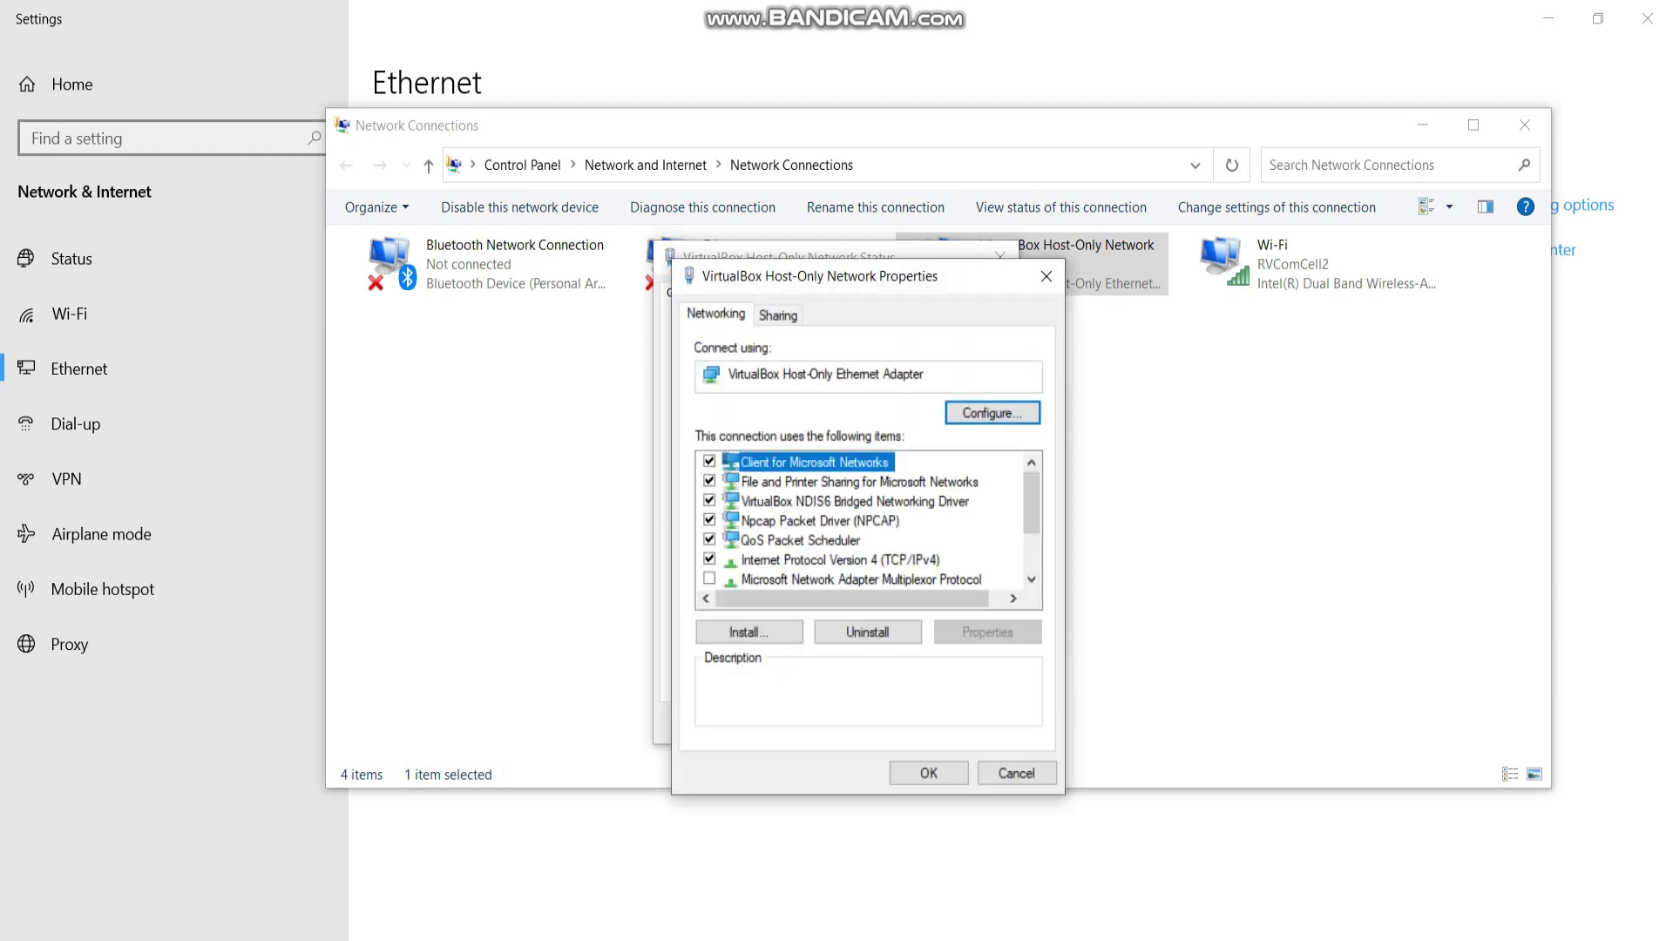
{"action": "double_click", "coordinate": [840, 560]}
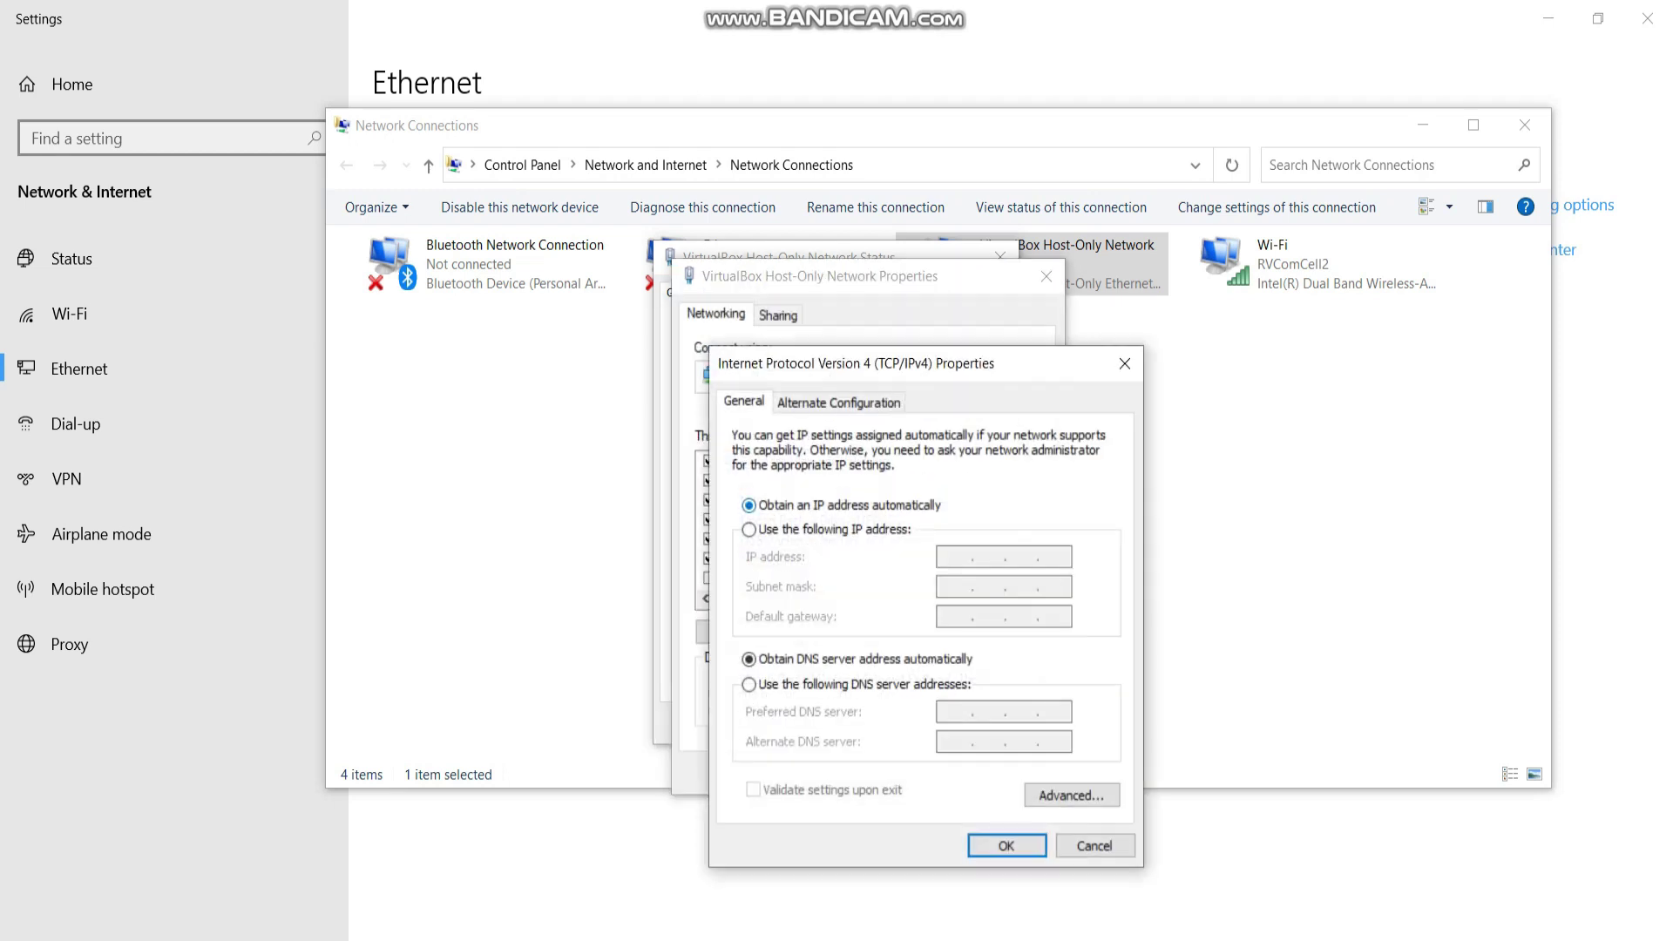
{"action": "left_click", "coordinate": [1007, 846]}
Close the network and Settings windows and launch WinBox.
{"action": "left_click", "coordinate": [927, 765]}
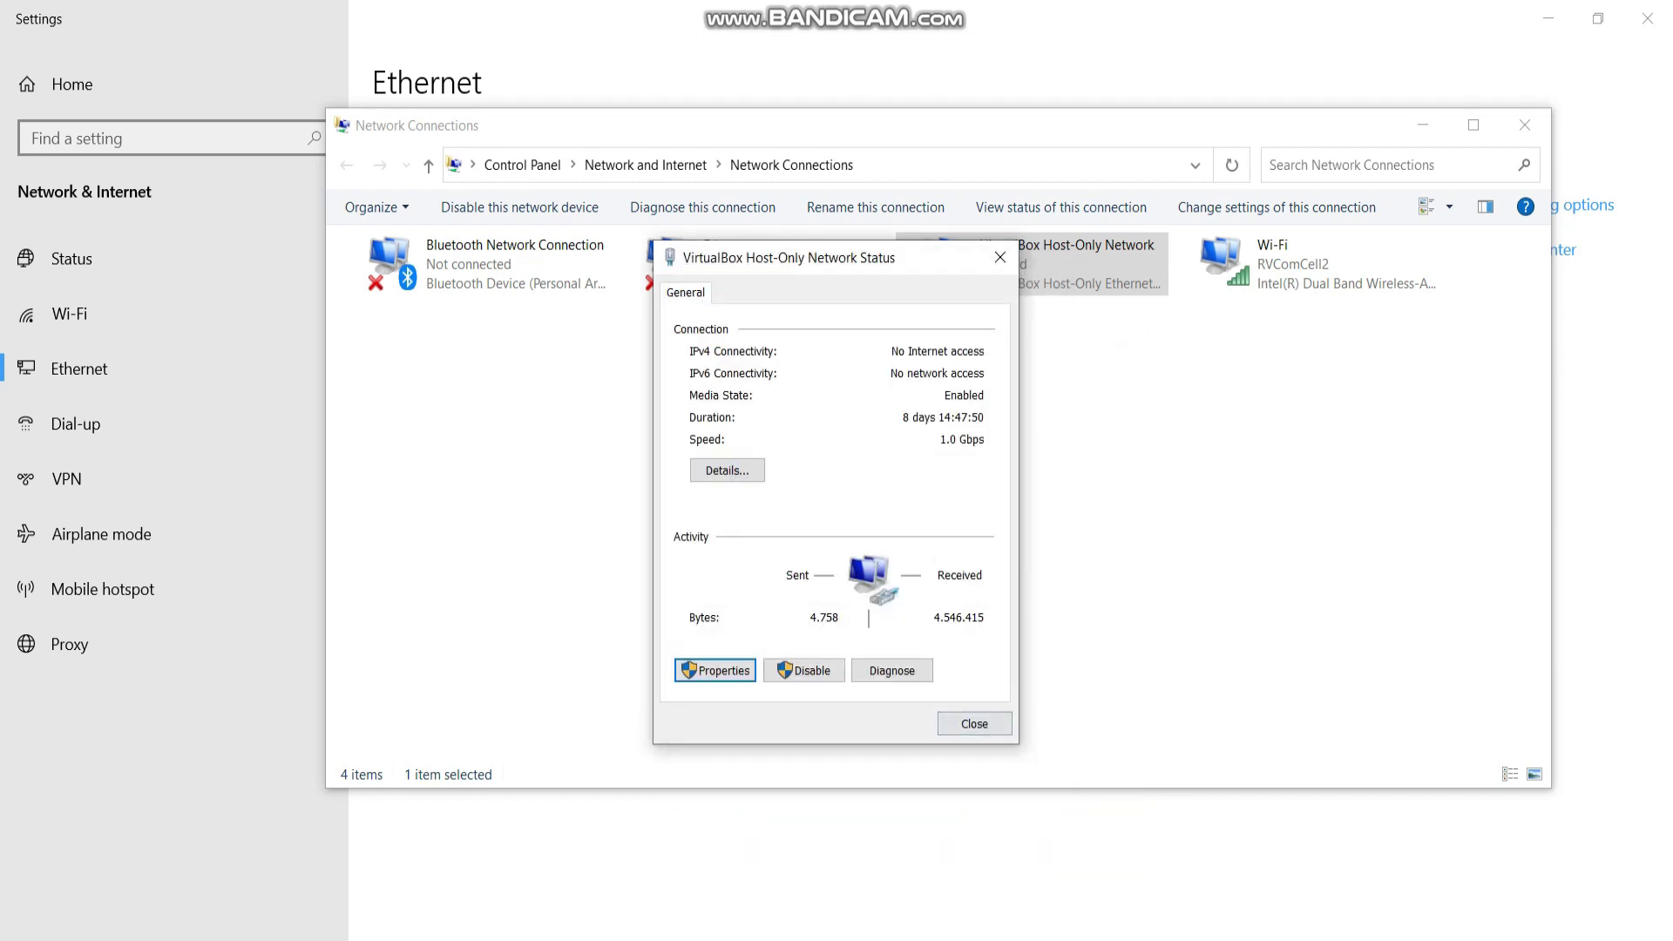
{"action": "left_click", "coordinate": [974, 724]}
{"action": "left_click", "coordinate": [1524, 124]}
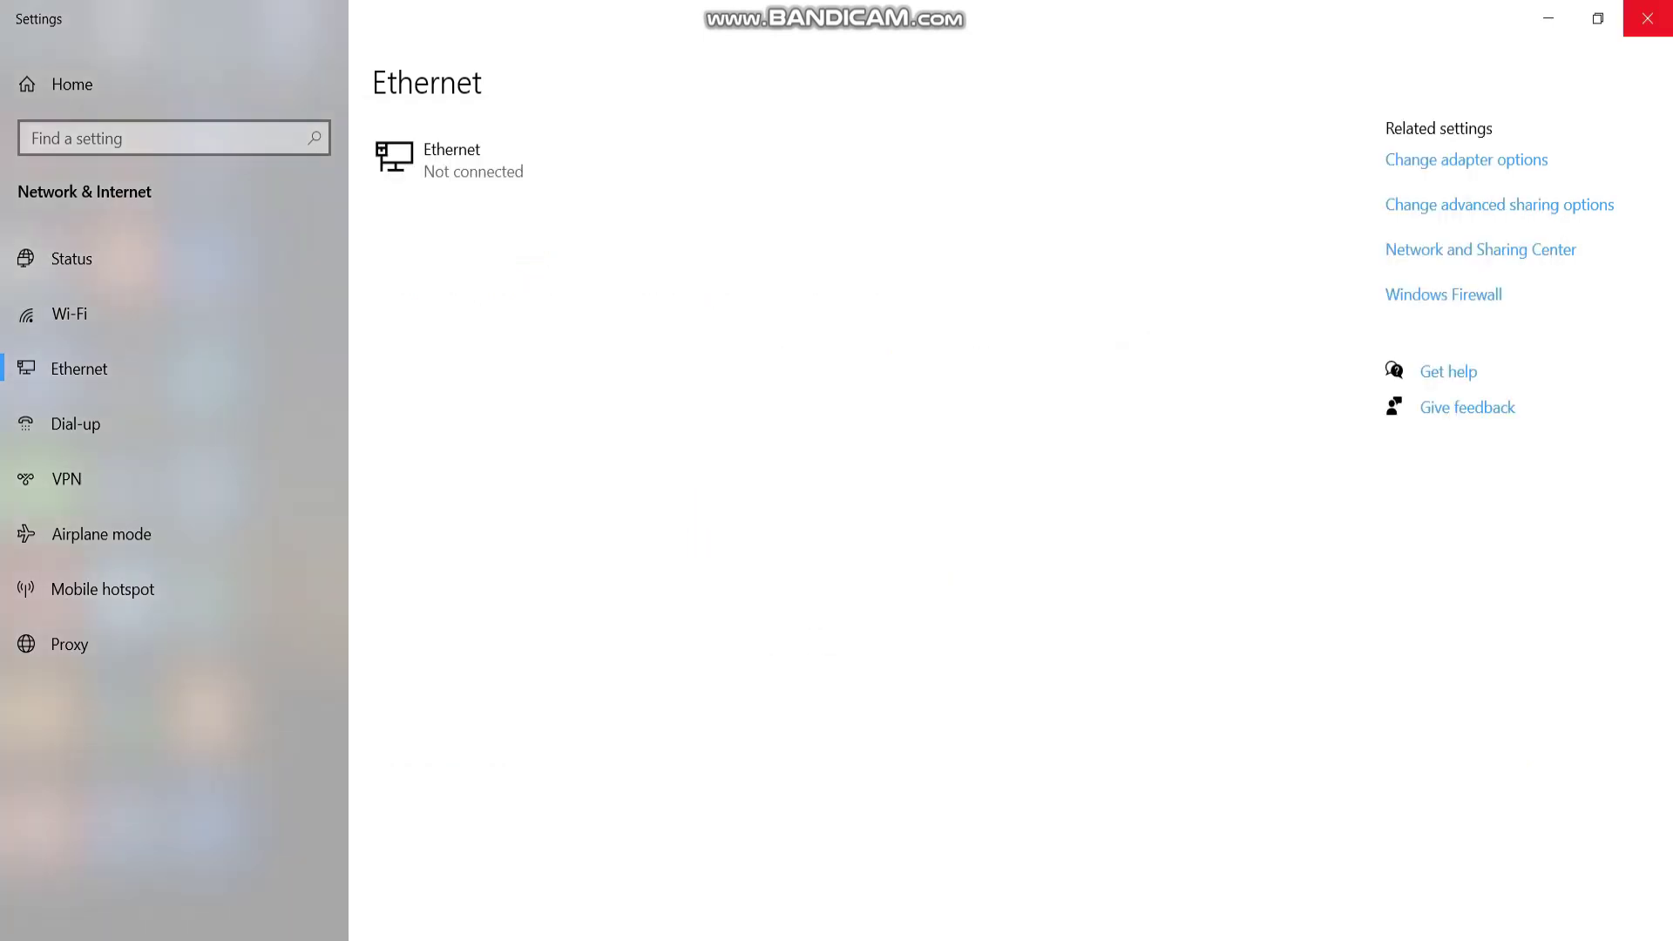
{"action": "left_click", "coordinate": [1647, 18]}
{"action": "double_click", "coordinate": [206, 493]}
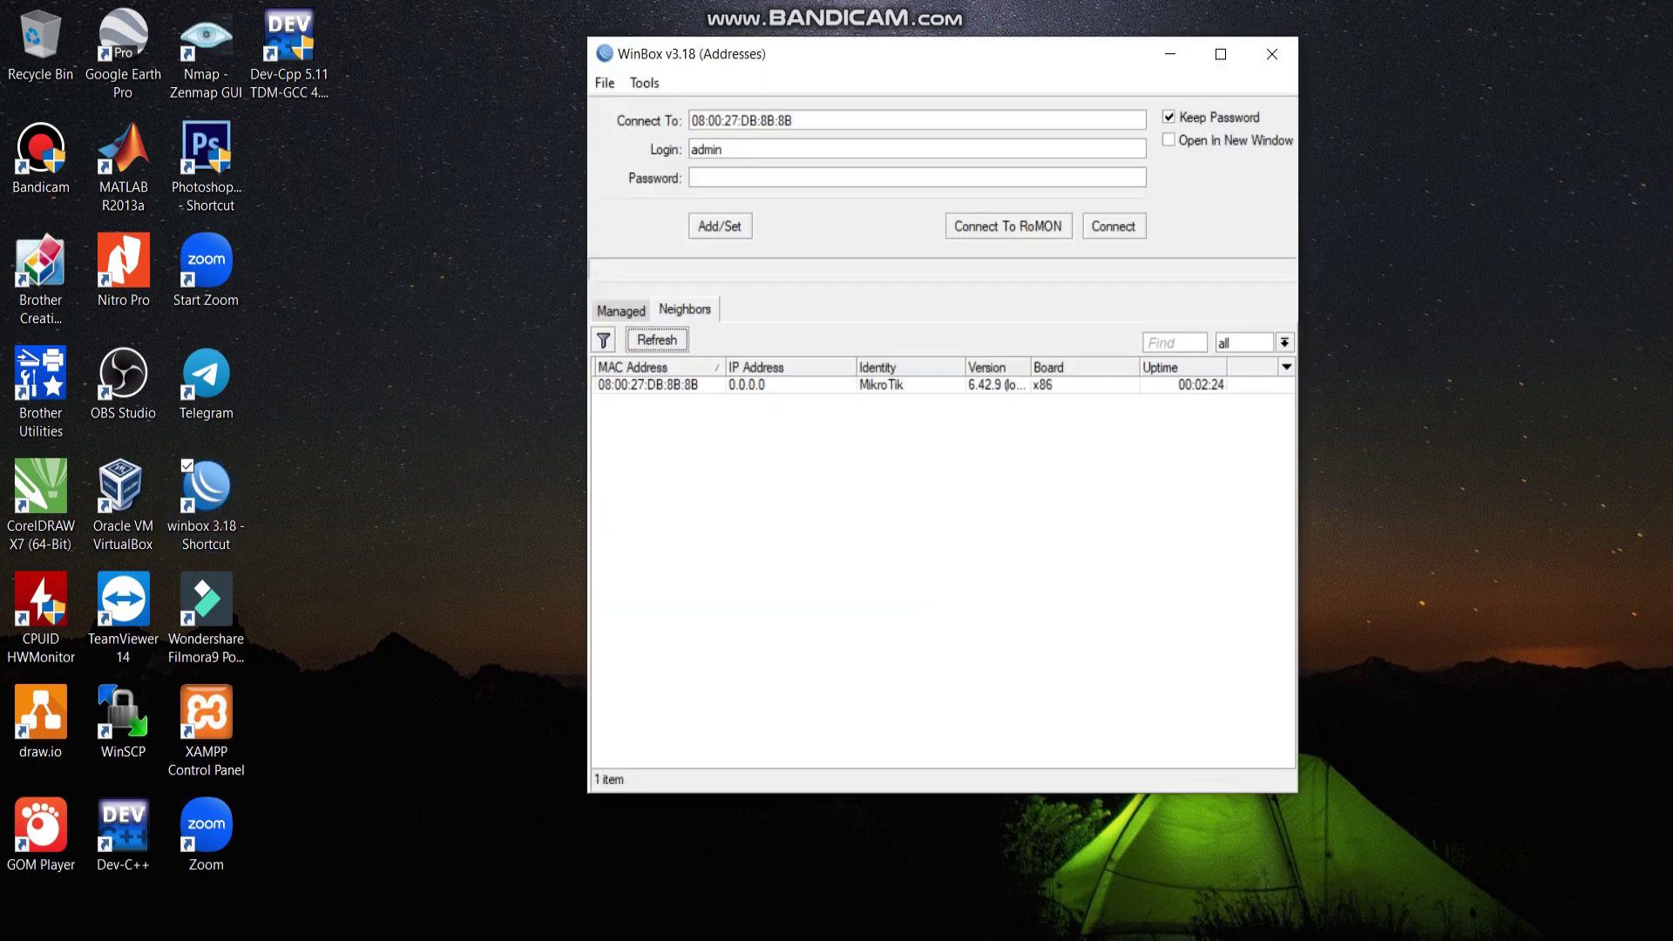
Connect to the discovered MikroTik router and dismiss the RouterOS welcome notice.
{"action": "left_click", "coordinate": [648, 384]}
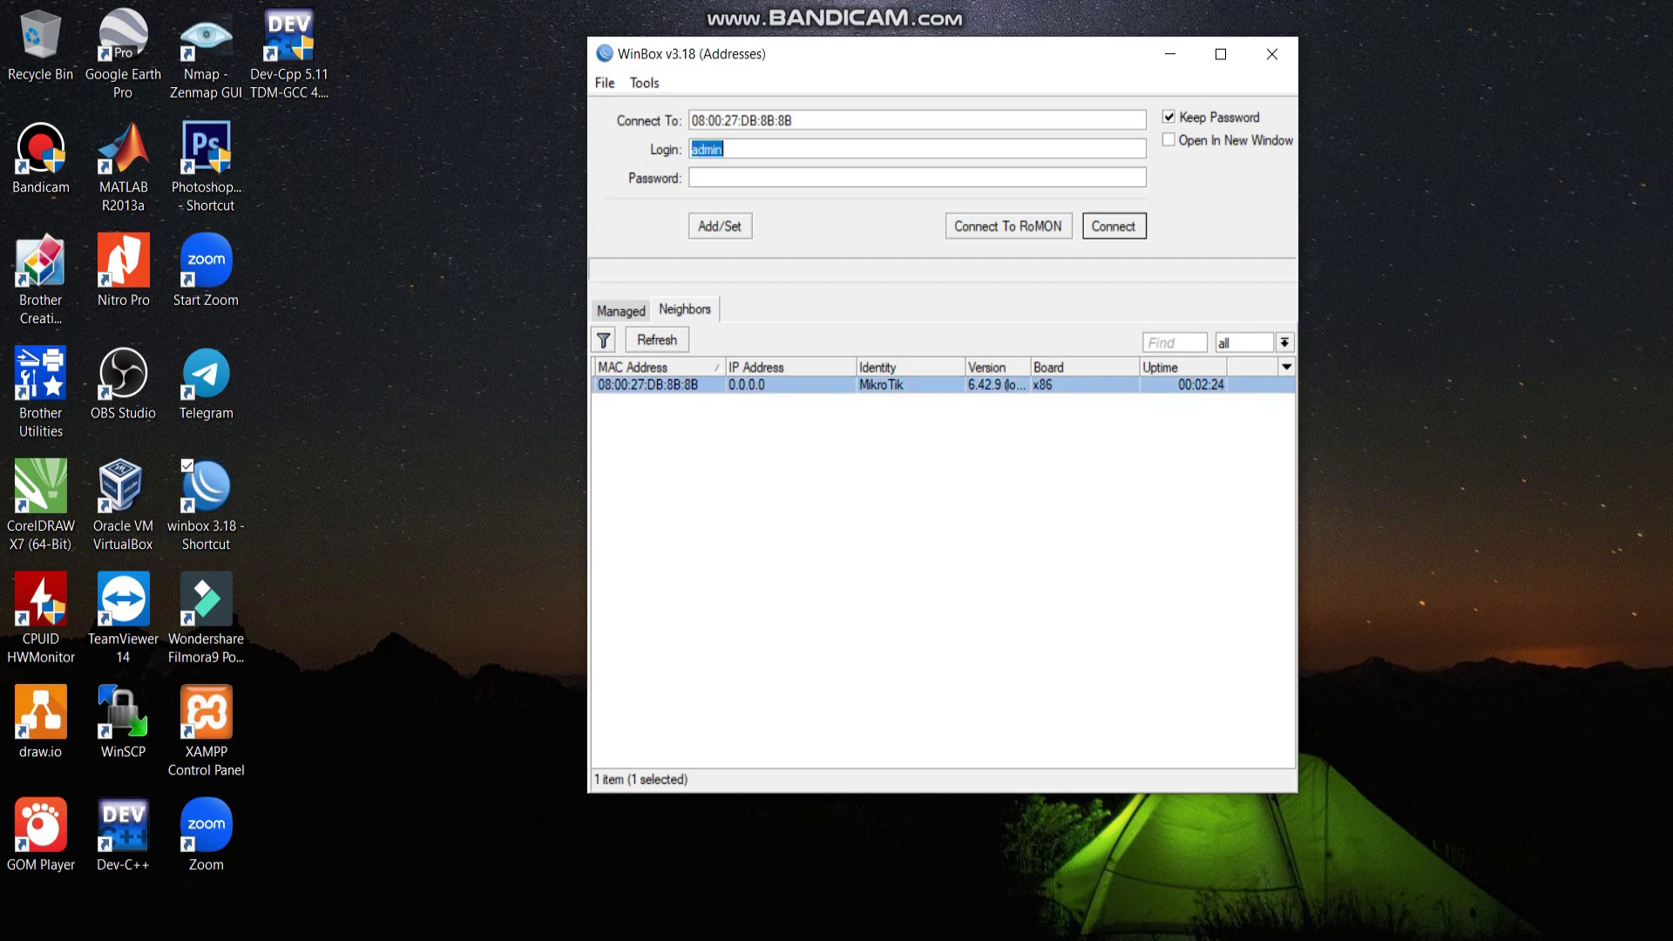
{"action": "key", "text": "Return"}
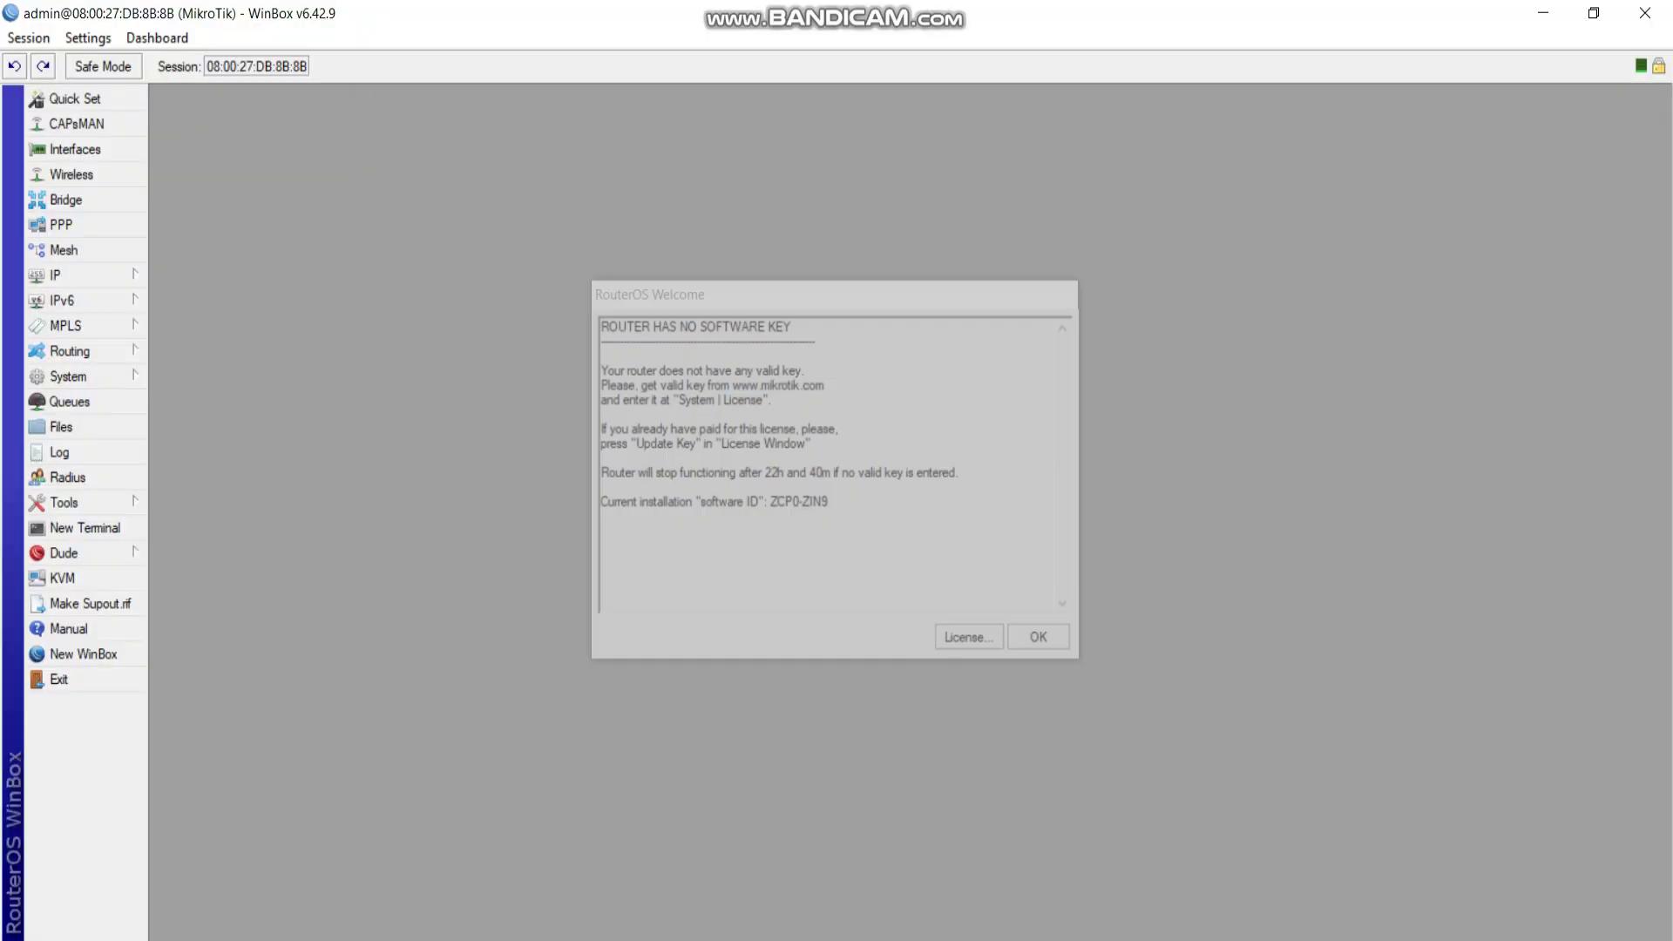
{"action": "key", "text": "Return"}
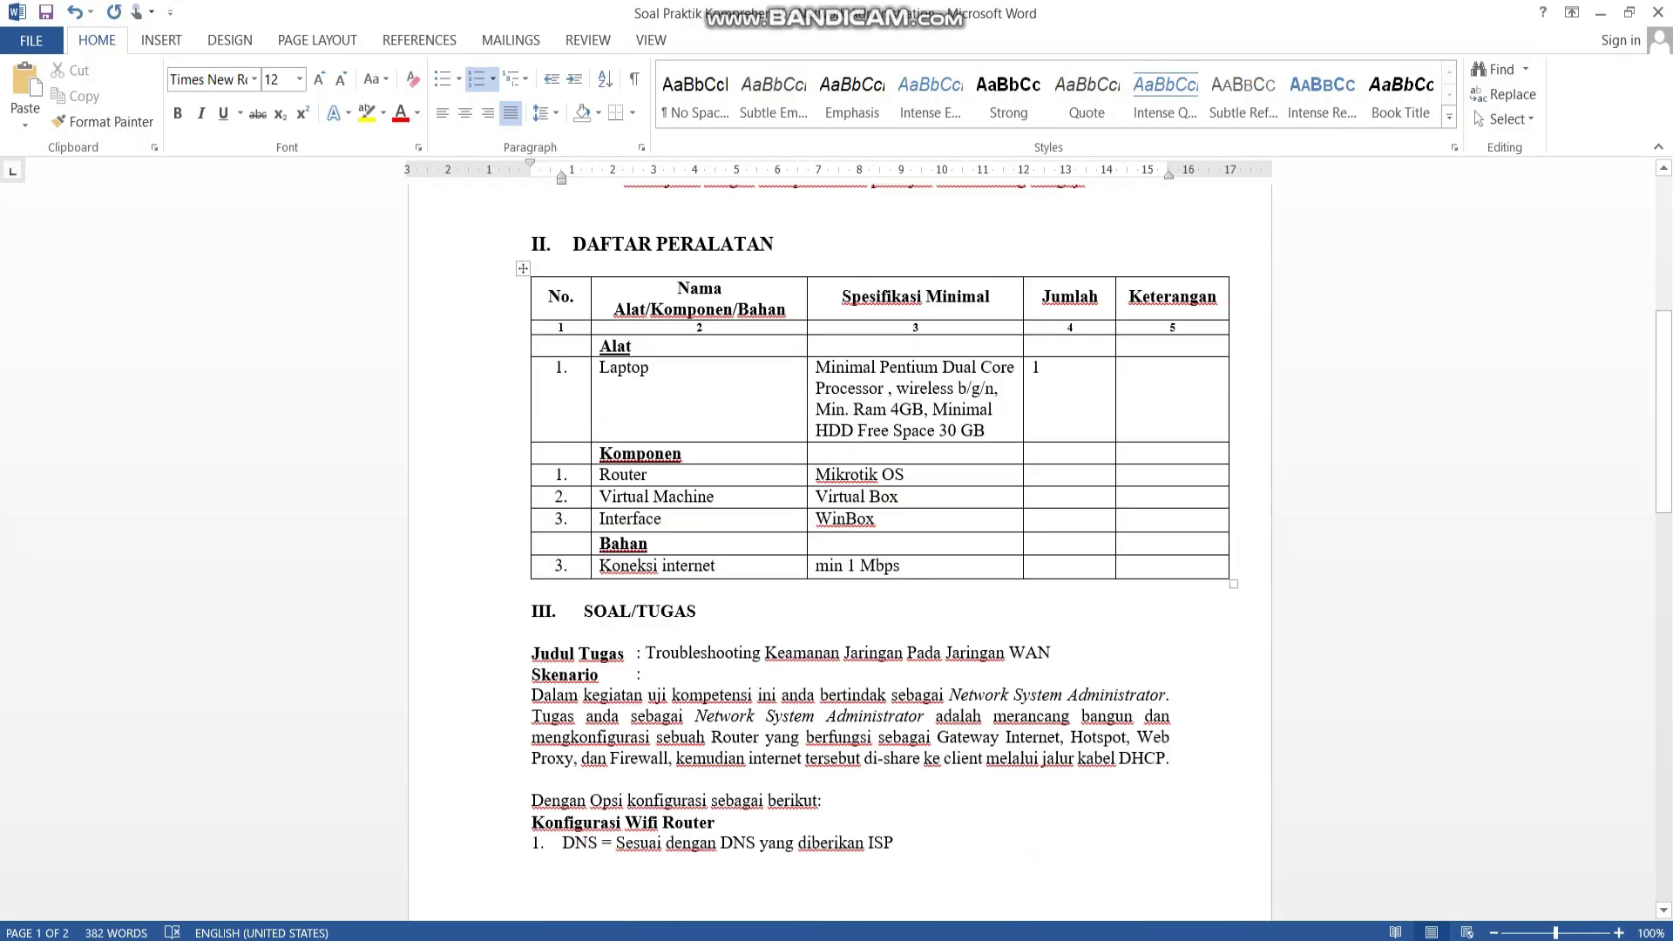
Replace 'Lokal' with 'Host' and 'Wireless' with 'Client' in the Word task sheet headings.
{"action": "scroll", "coordinate": [1065, 555], "scroll_direction": "down", "scroll_amount": 15}
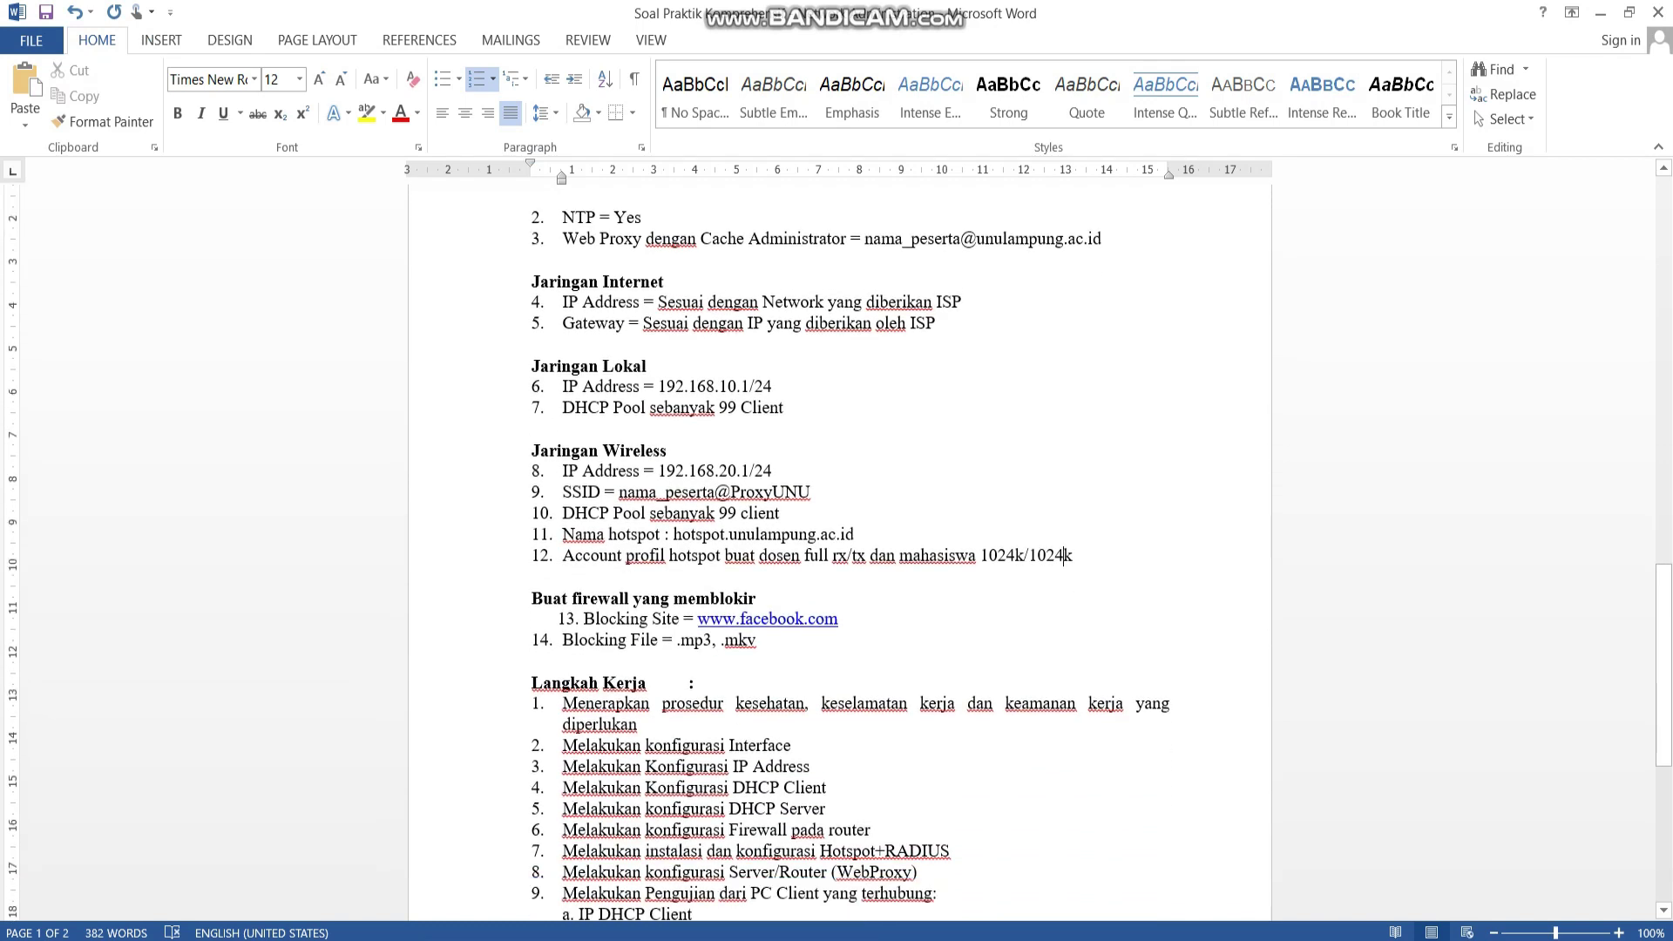
{"action": "scroll", "coordinate": [872, 558], "scroll_direction": "down", "scroll_amount": 3}
{"action": "double_click", "coordinate": [780, 583]}
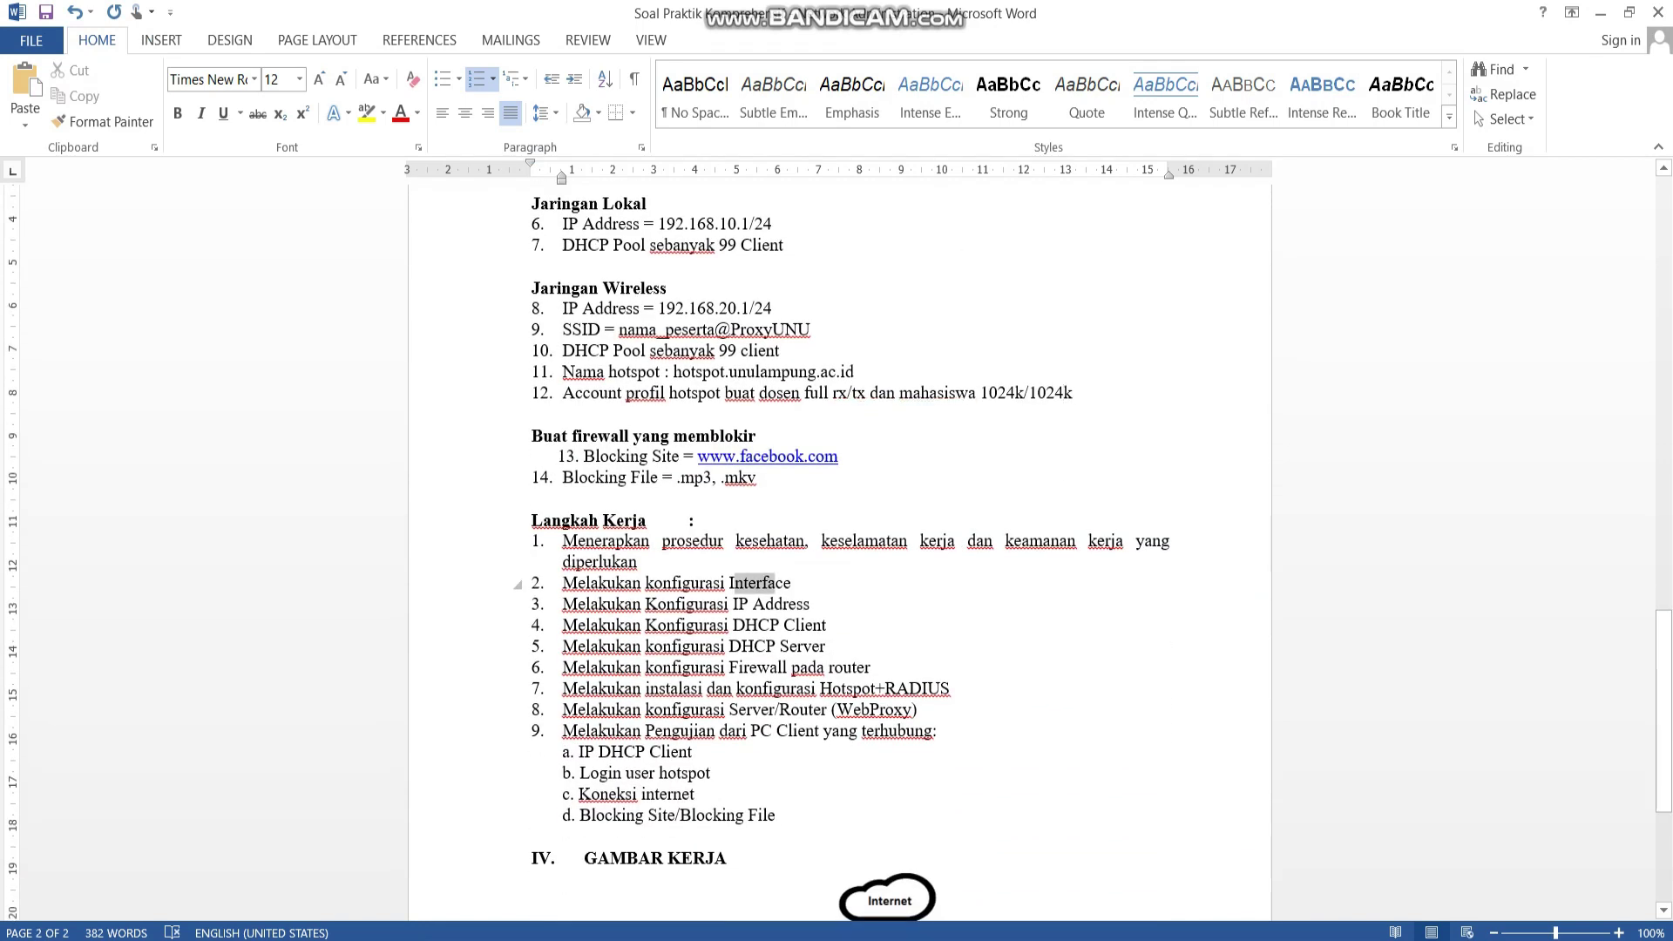
{"action": "left_click", "coordinate": [786, 582]}
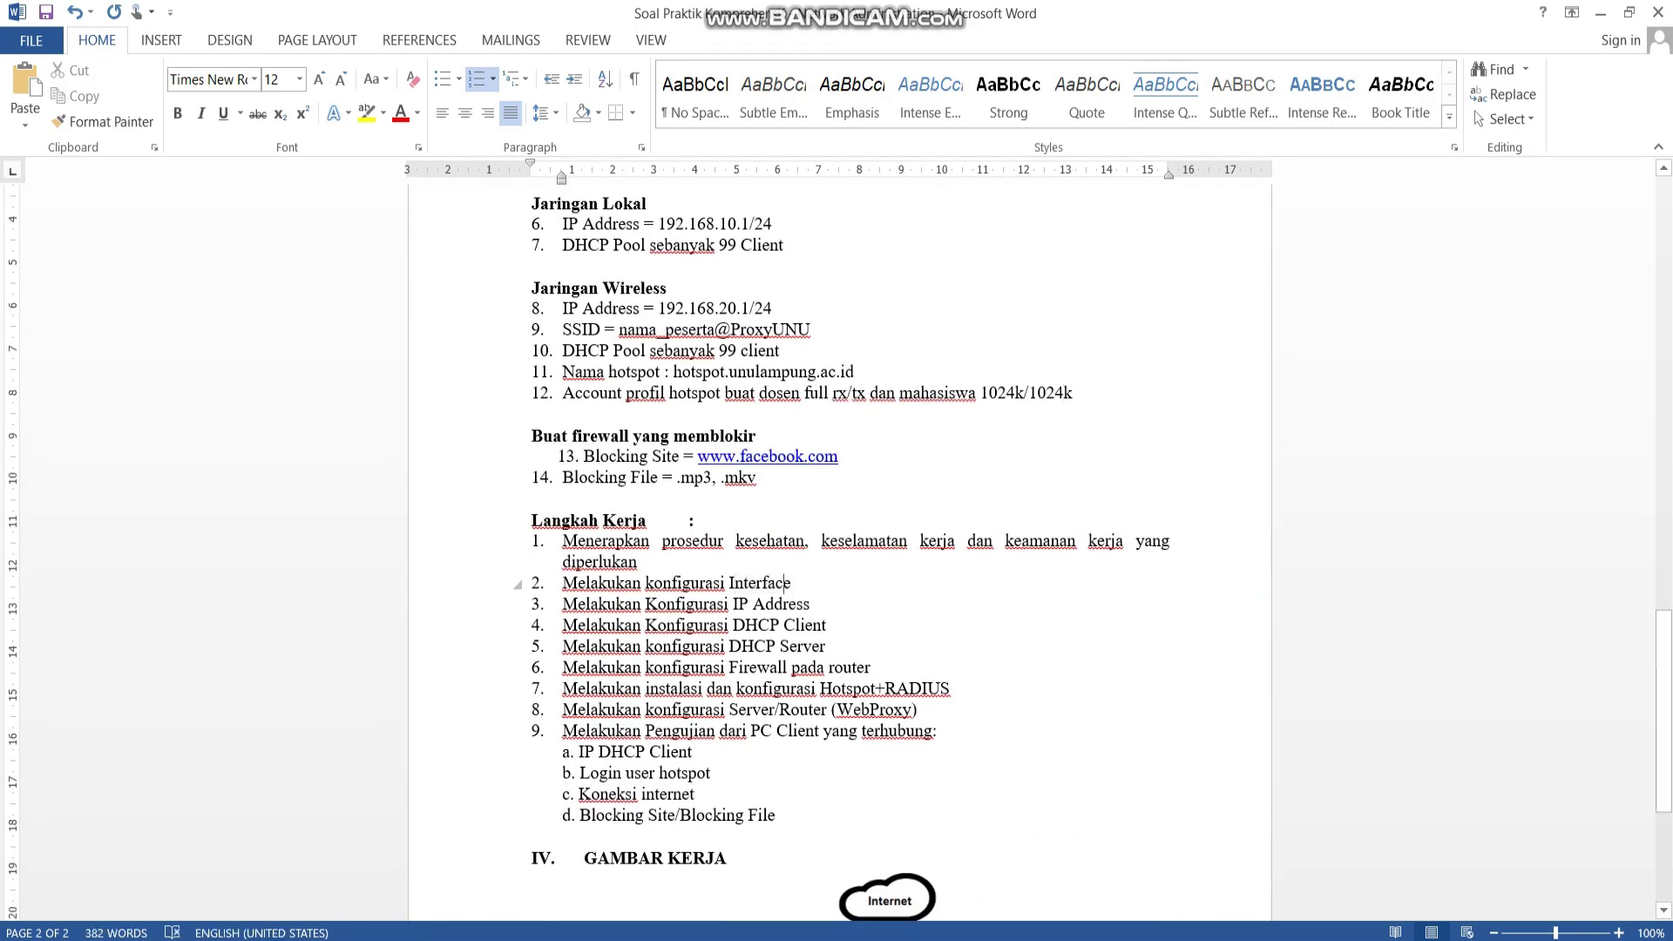
{"action": "scroll", "coordinate": [787, 583], "scroll_direction": "up", "scroll_amount": 3}
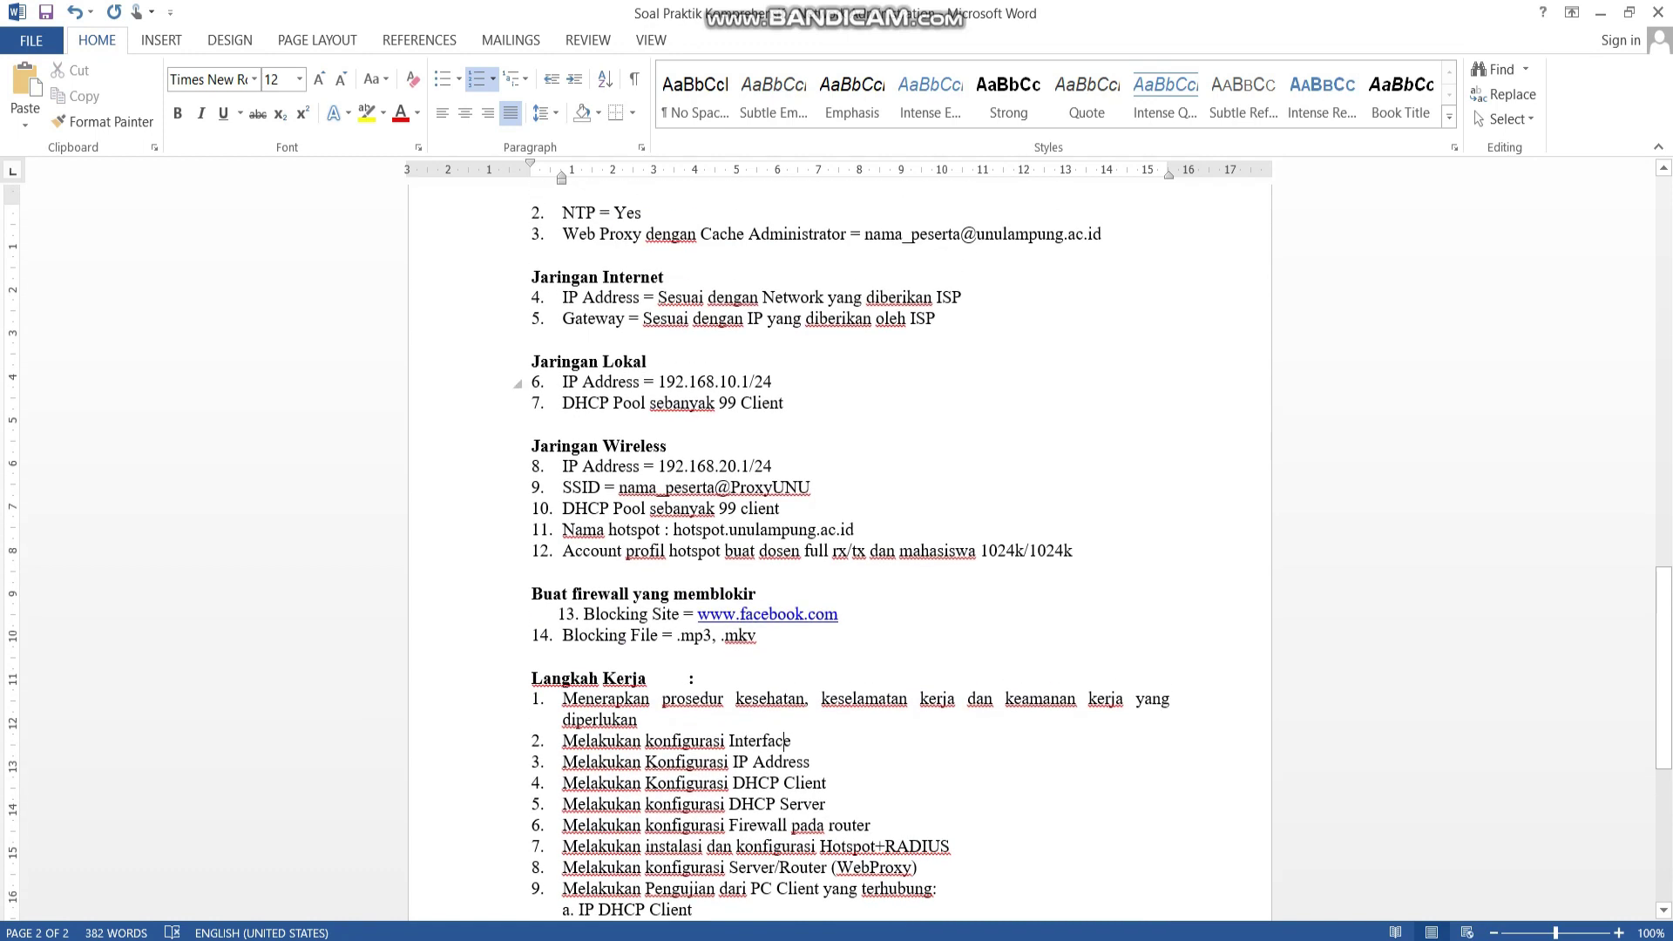
{"action": "left_click_drag", "start_coordinate": [603, 361], "coordinate": [647, 362]}
{"action": "type", "text": "Host"}
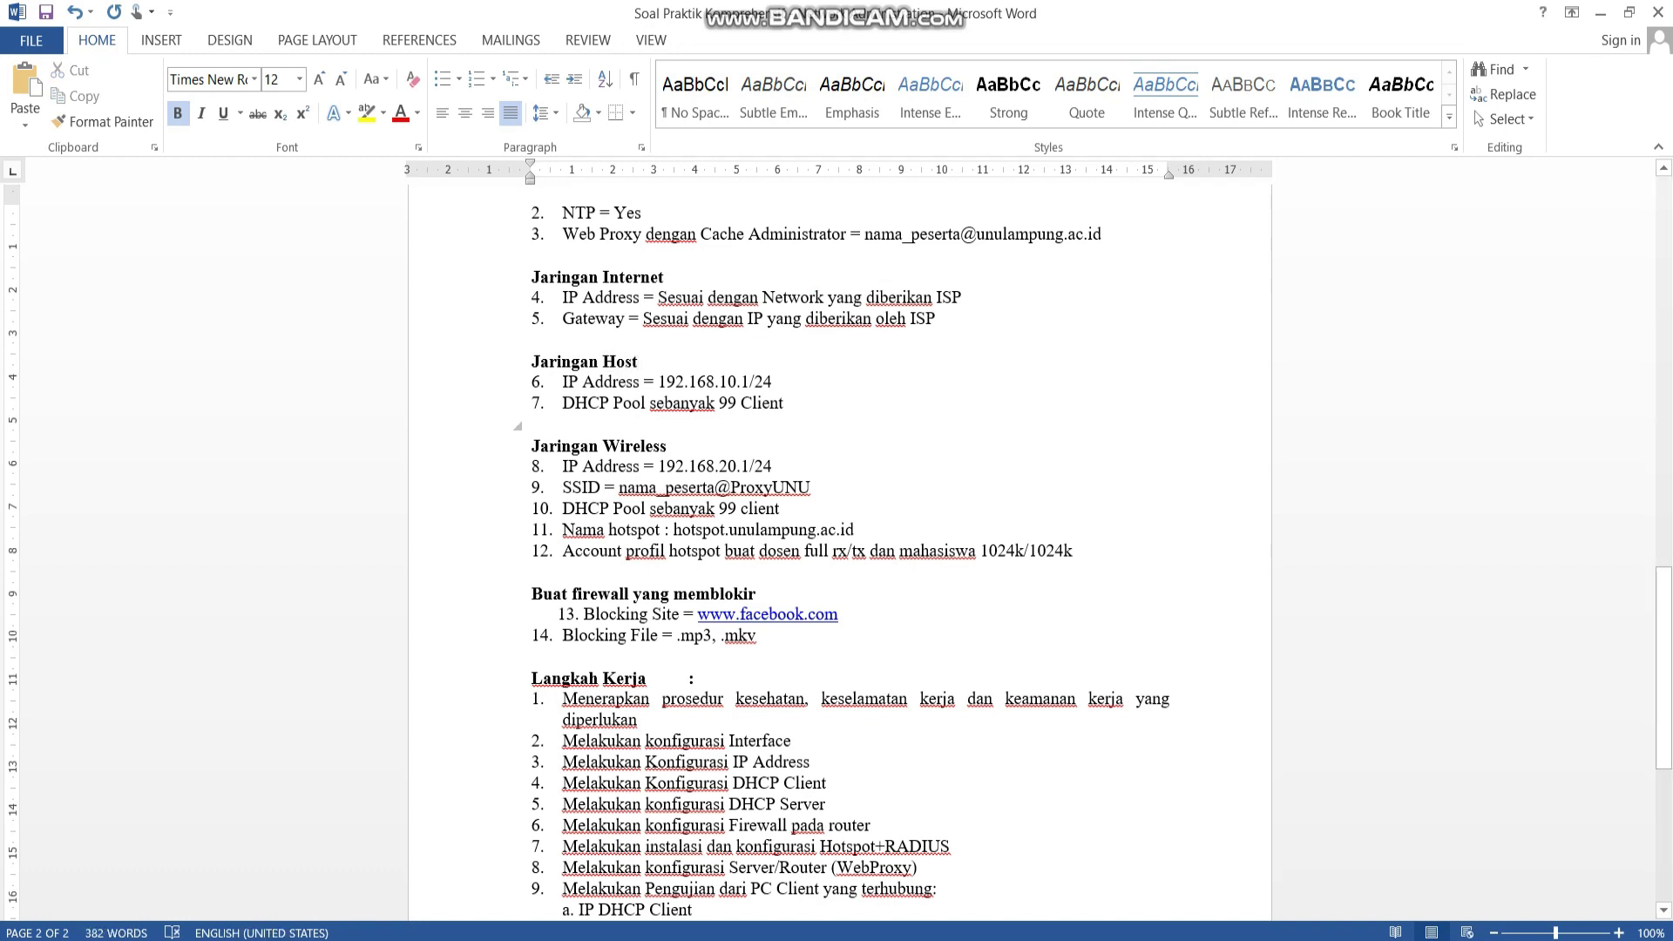
{"action": "left_click_drag", "start_coordinate": [603, 445], "coordinate": [666, 445]}
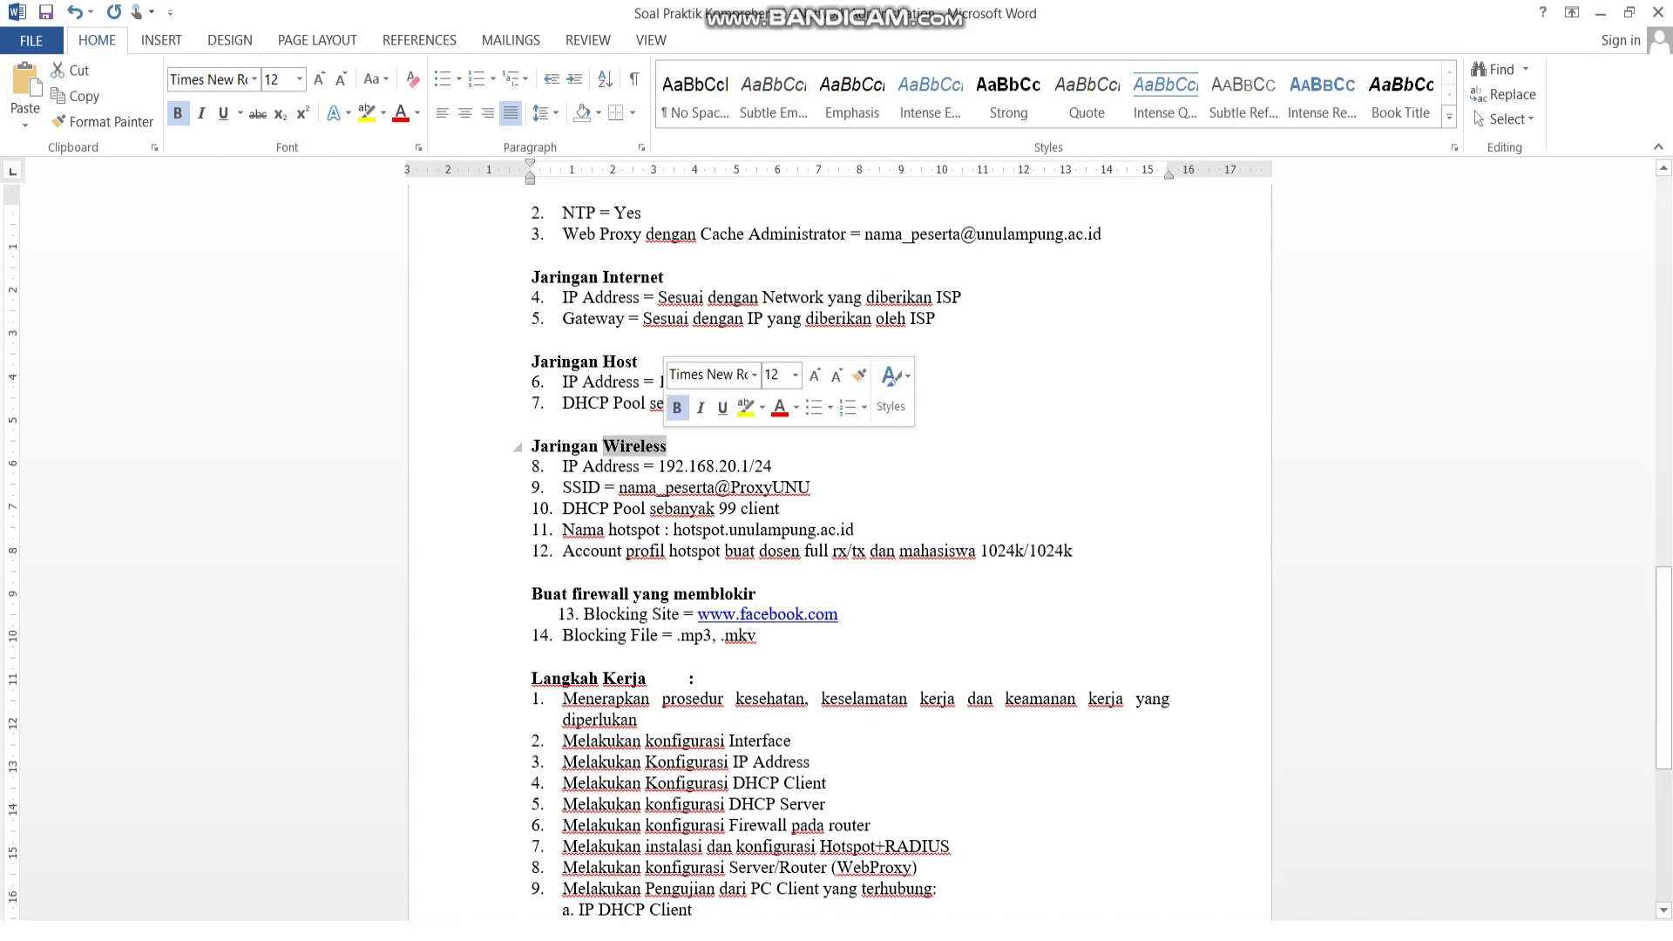
{"action": "type", "text": "Client"}
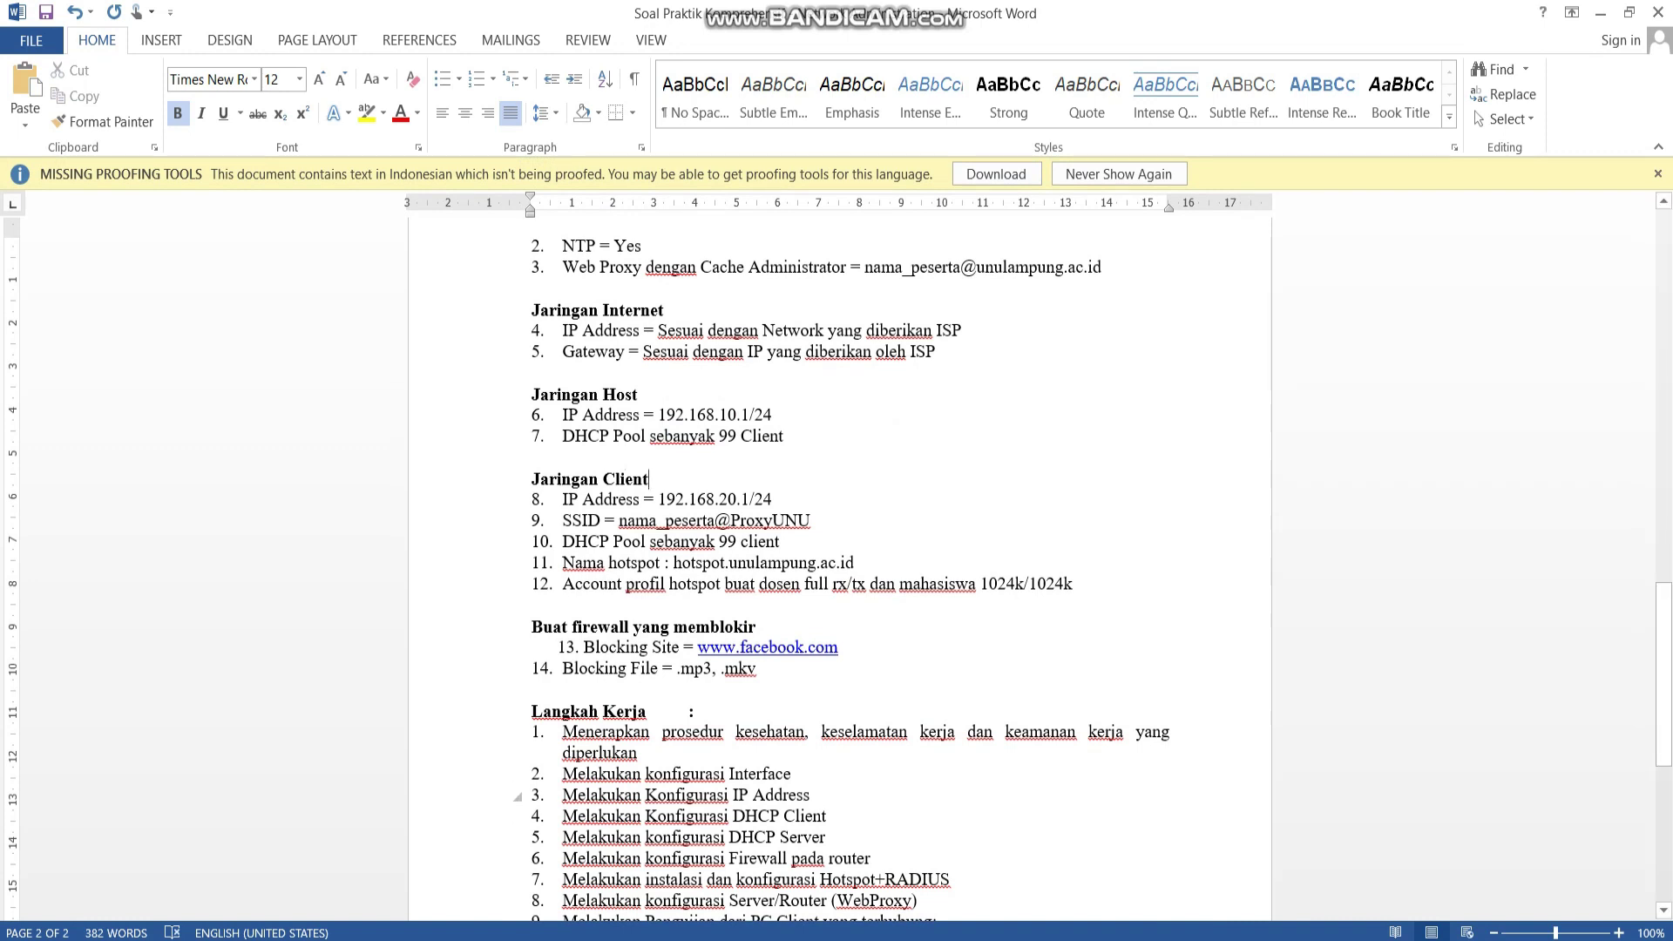
{"action": "left_click_drag", "start_coordinate": [734, 795], "coordinate": [833, 816]}
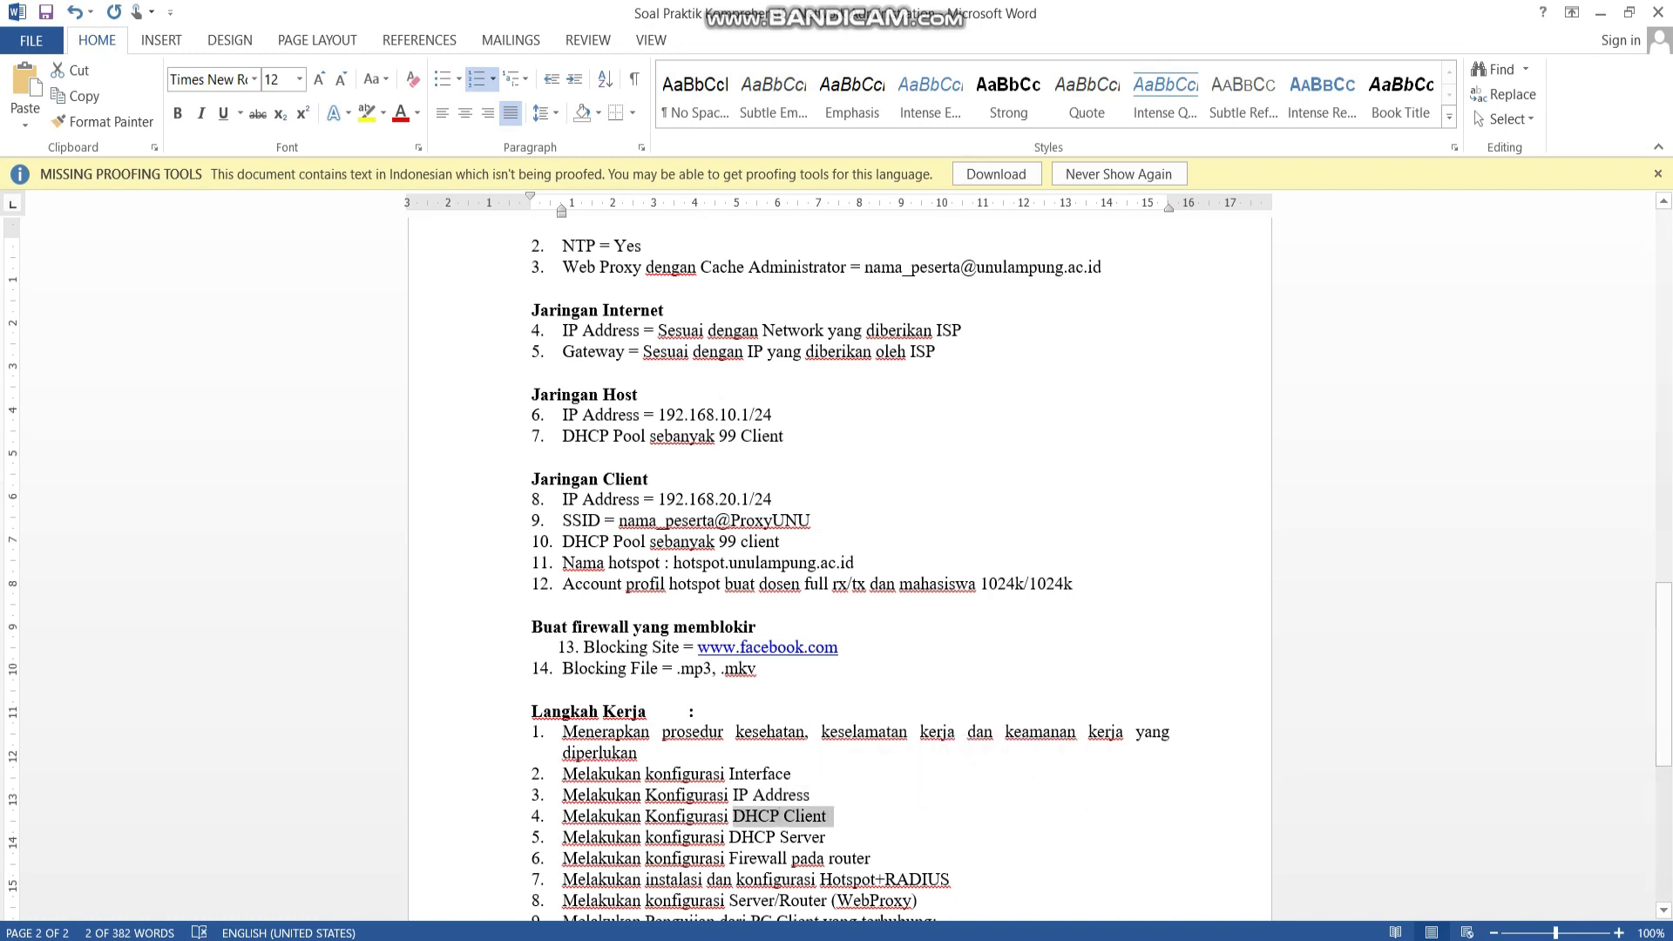
{"action": "key", "text": "alt+Tab"}
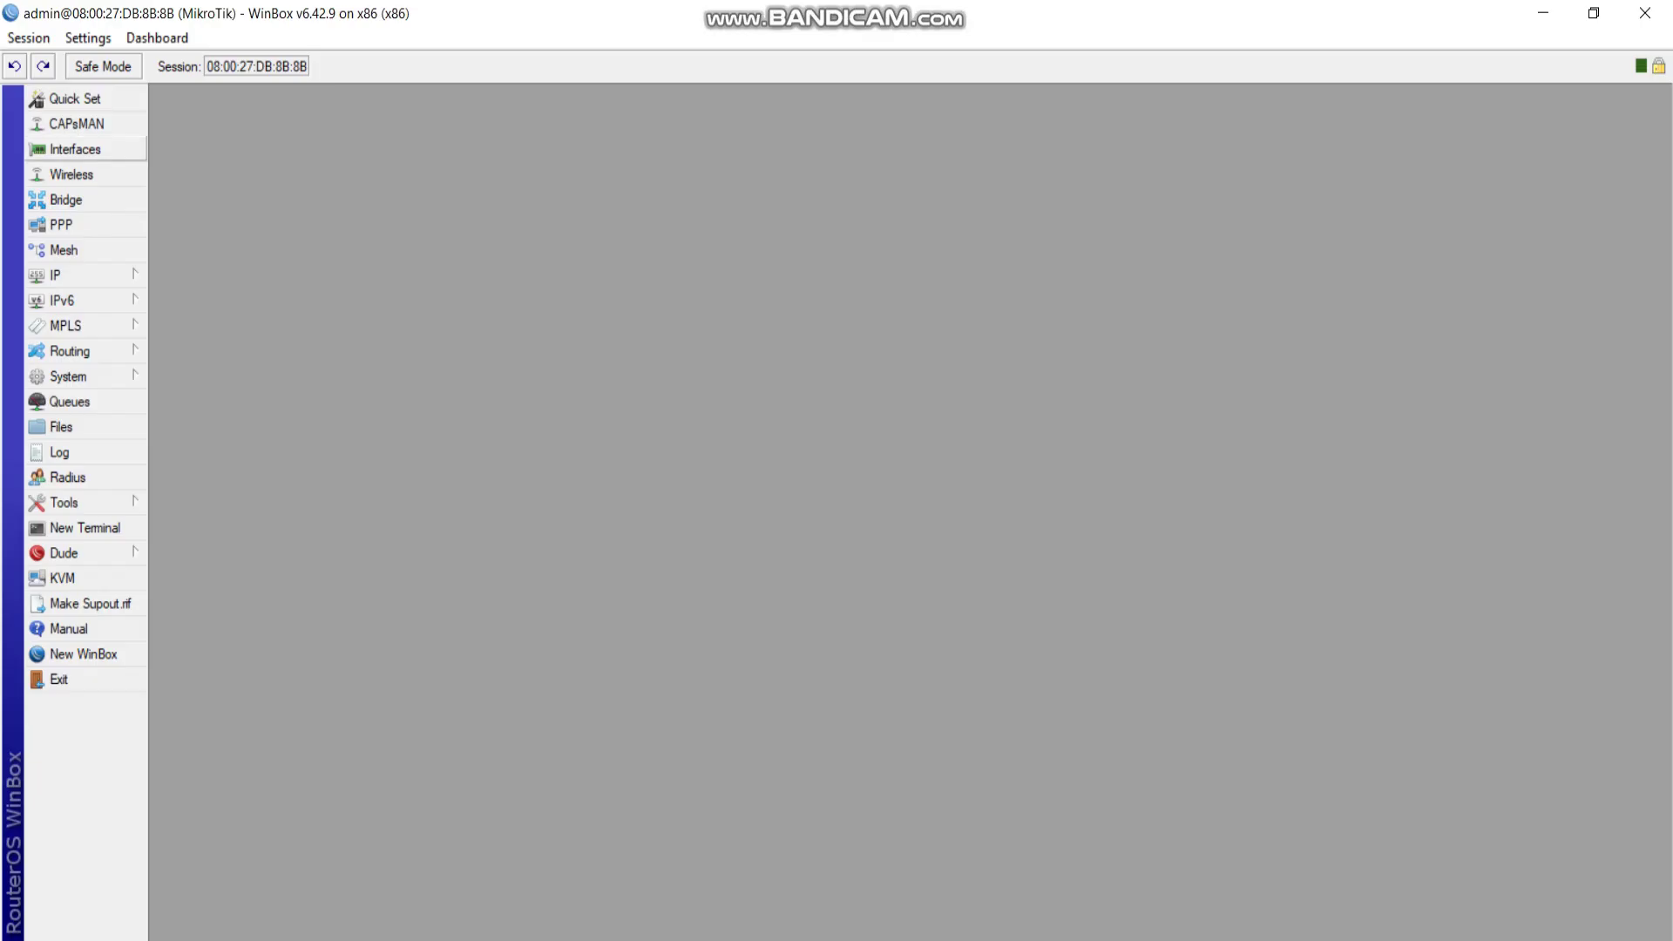
Rename interface ether1 to ether1-internet.
{"action": "left_click", "coordinate": [75, 149]}
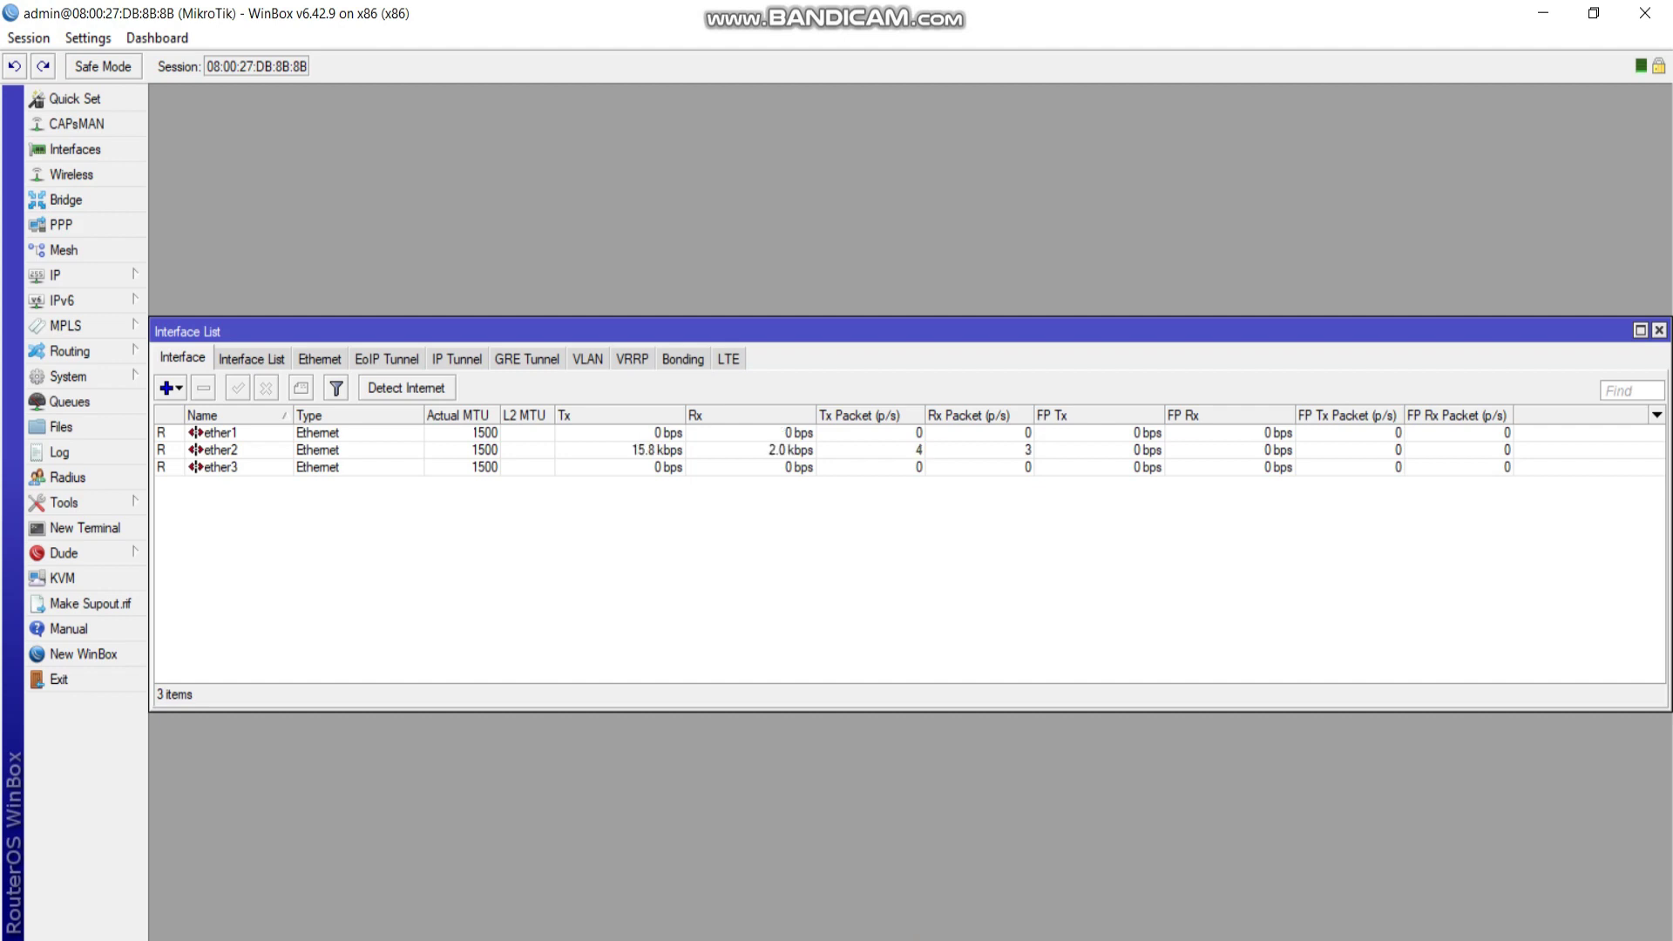
{"action": "double_click", "coordinate": [220, 432]}
{"action": "left_click", "coordinate": [850, 316]}
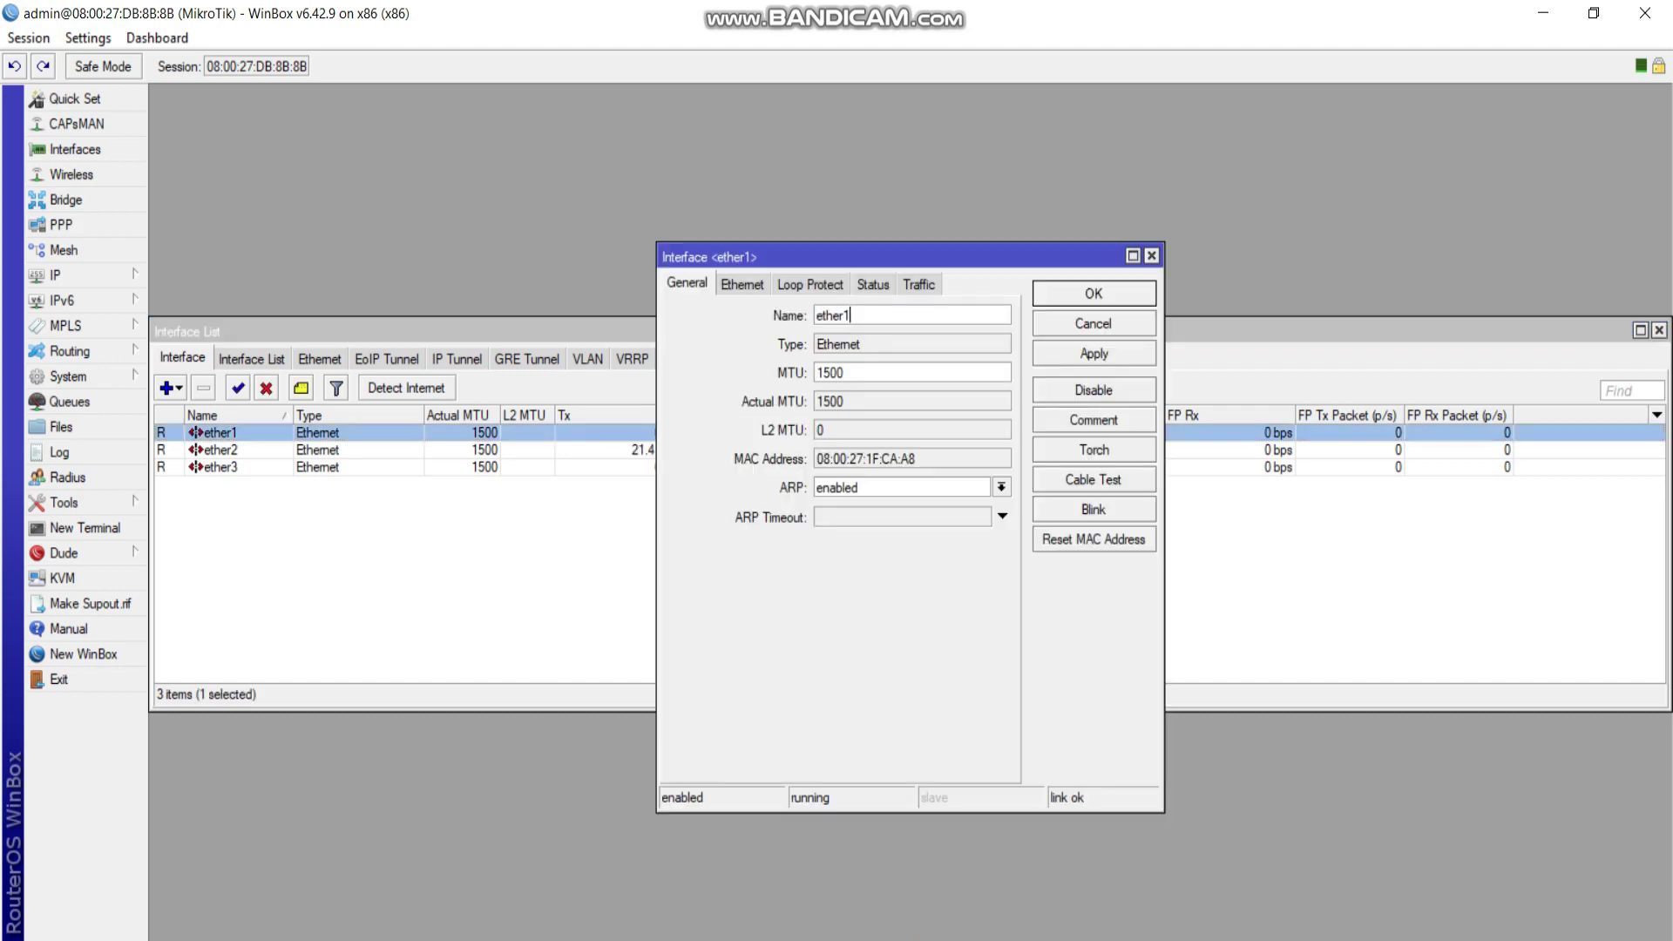
{"action": "type", "text": "-internet"}
{"action": "left_click", "coordinate": [1093, 353]}
{"action": "left_click", "coordinate": [1094, 294]}
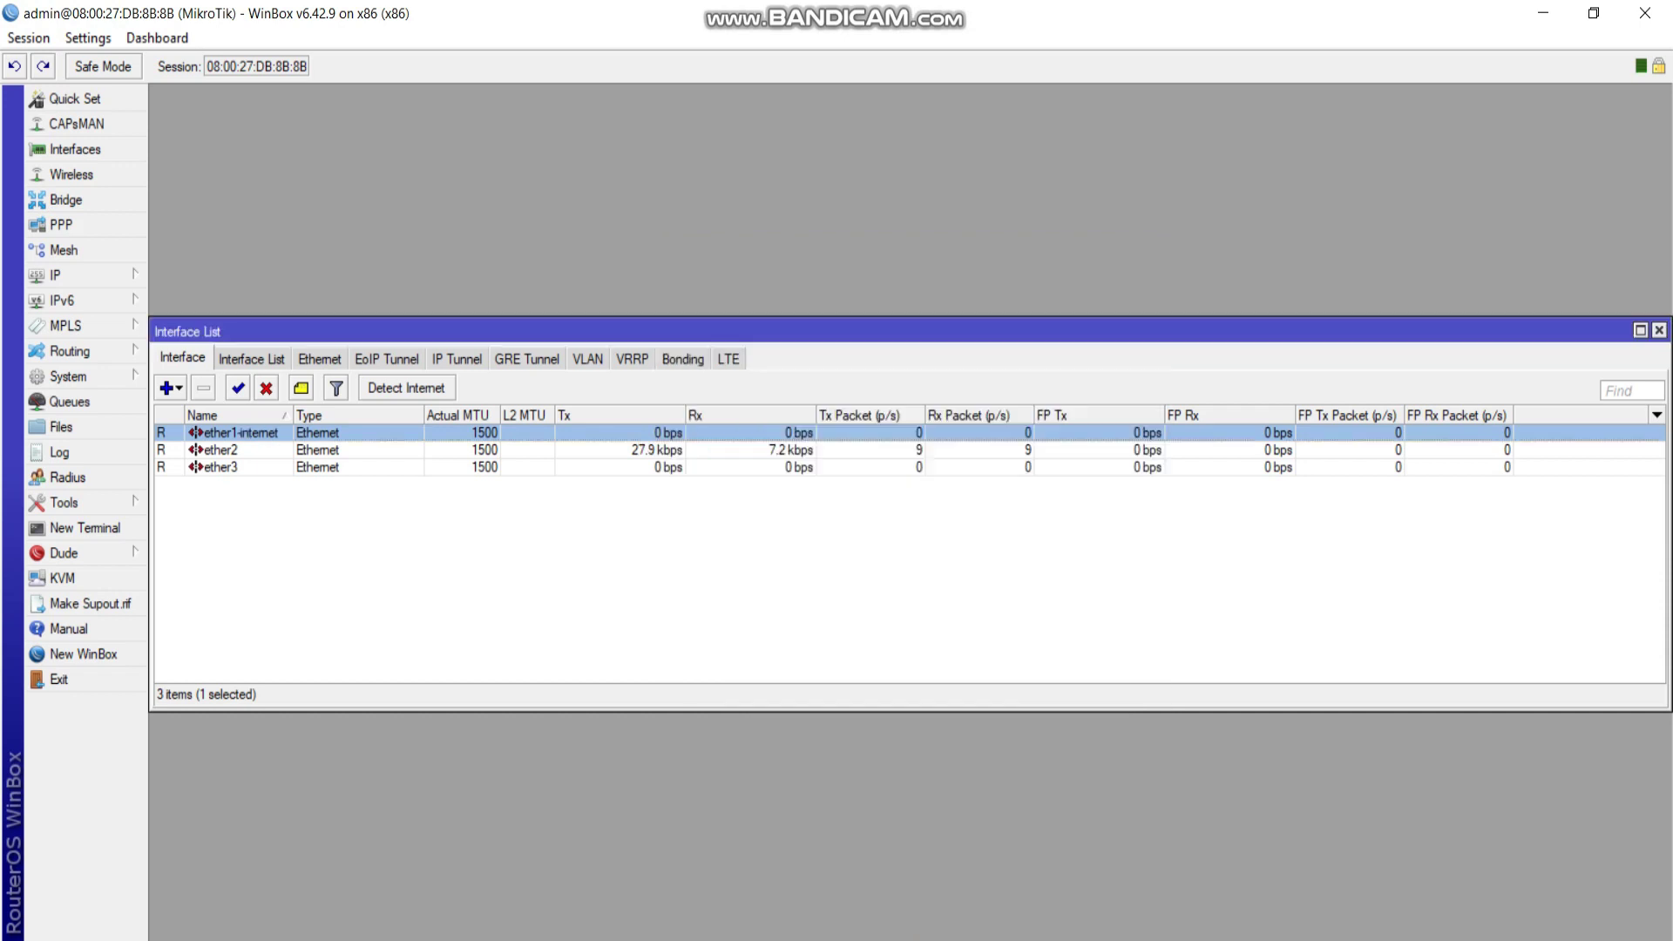
Rename ether2 to ether2-host and ether3 to ether3-client, then close the interface list.
{"action": "double_click", "coordinate": [220, 450]}
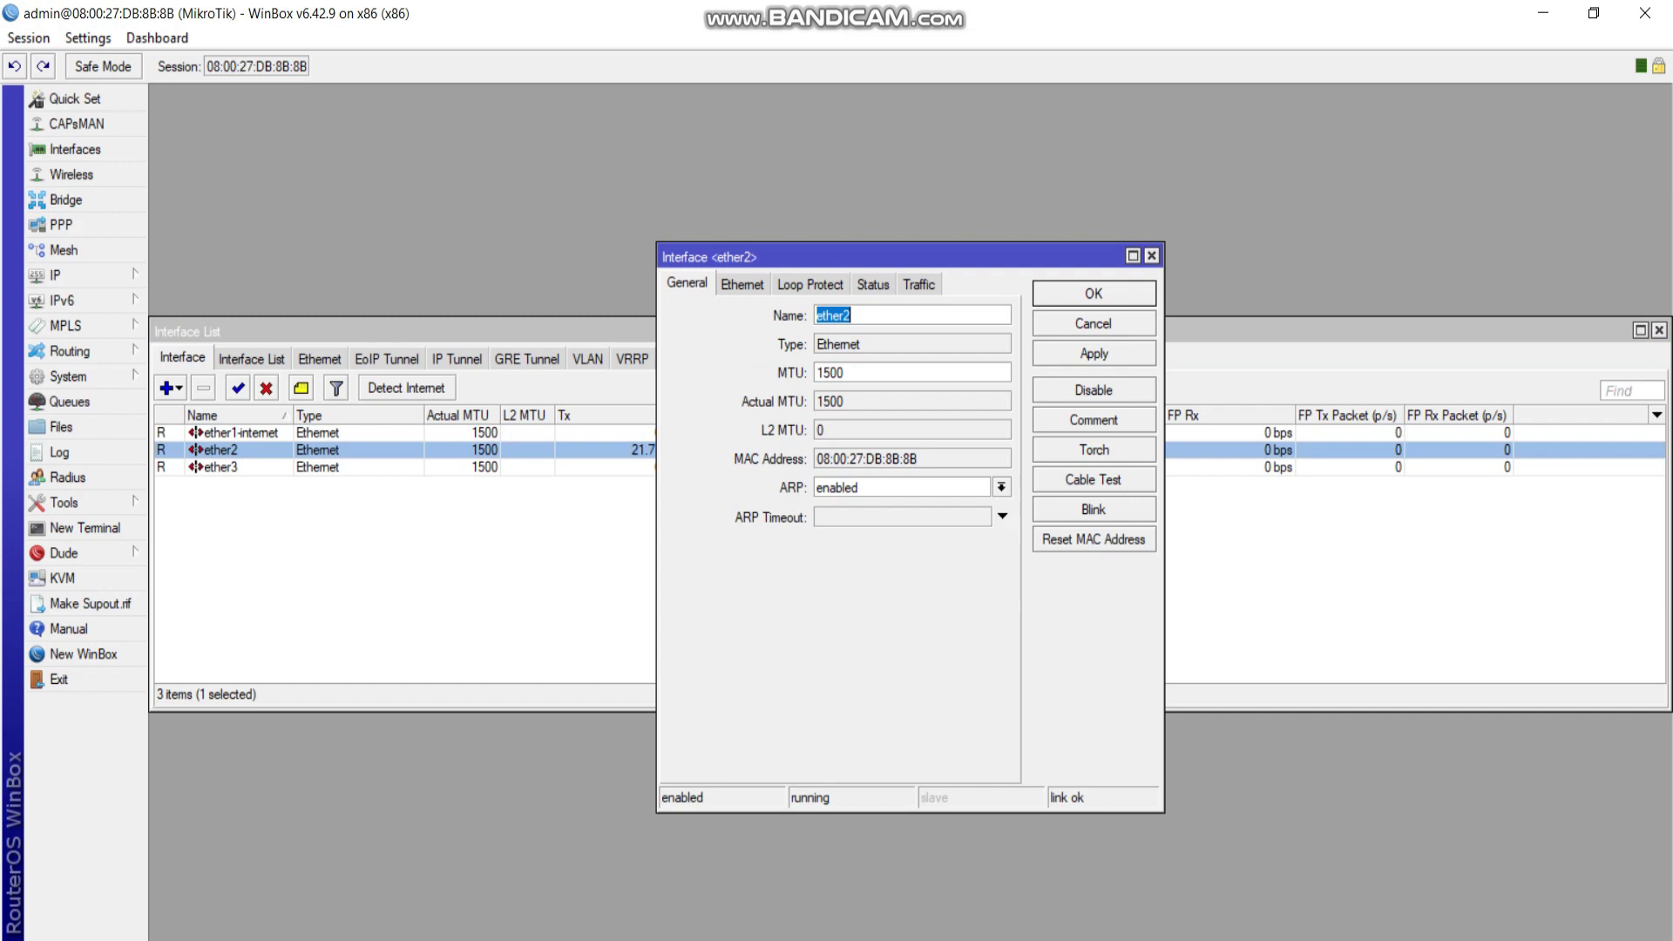
{"action": "type", "text": "-host"}
{"action": "left_click", "coordinate": [1094, 353]}
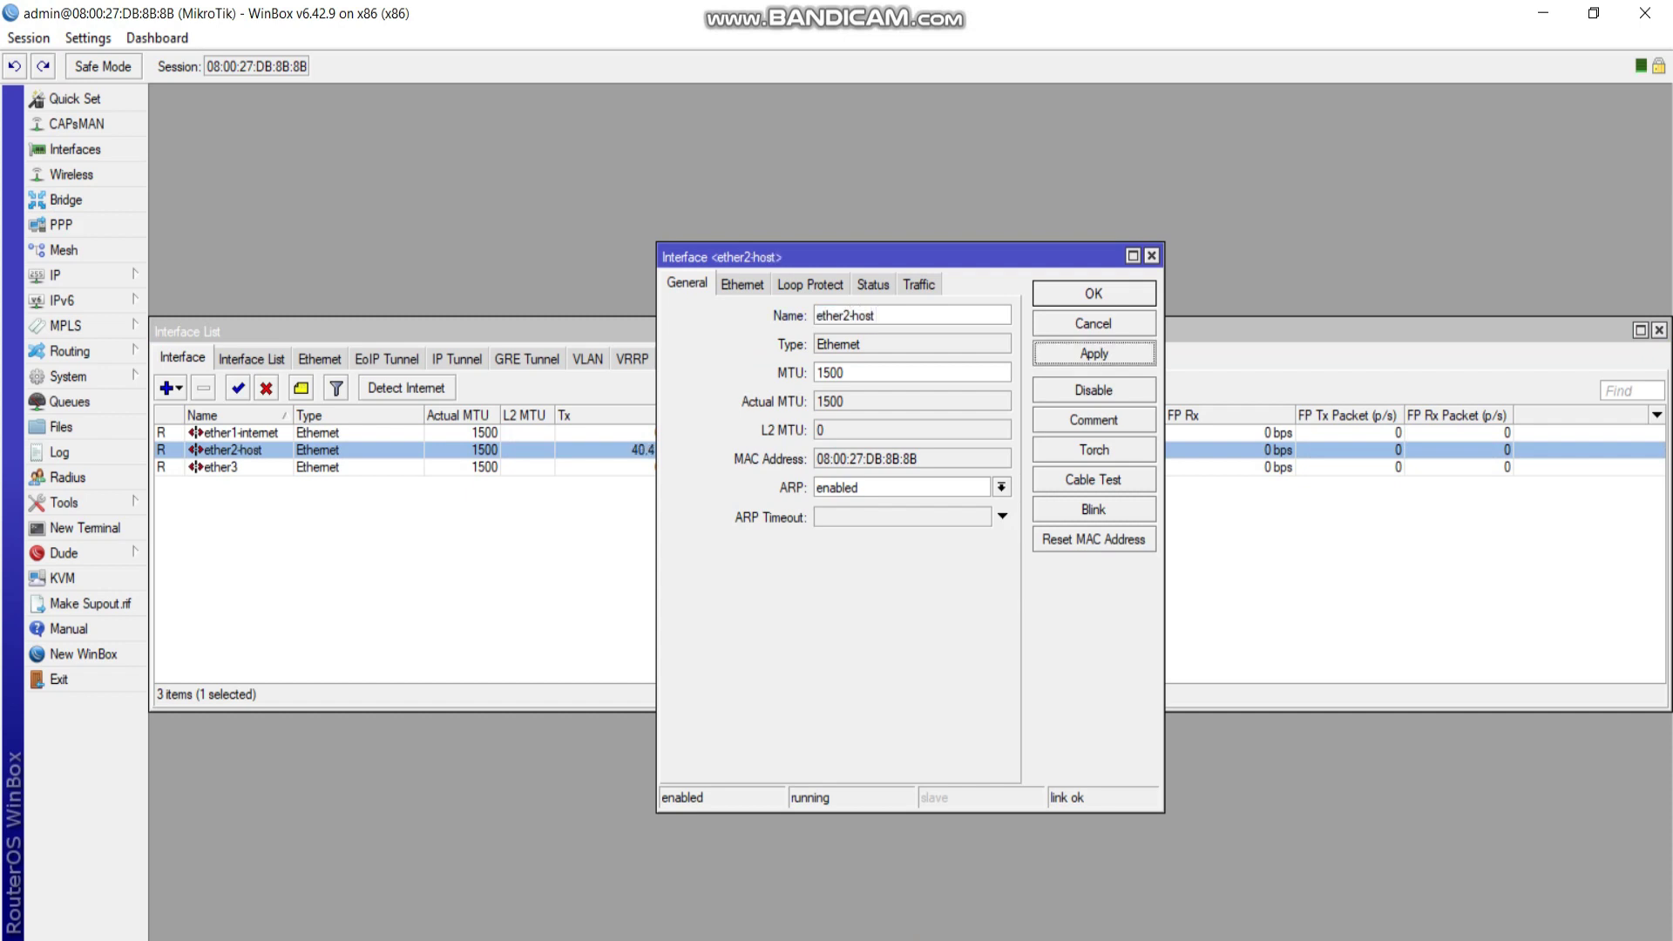
{"action": "left_click", "coordinate": [1094, 294]}
{"action": "double_click", "coordinate": [221, 467]}
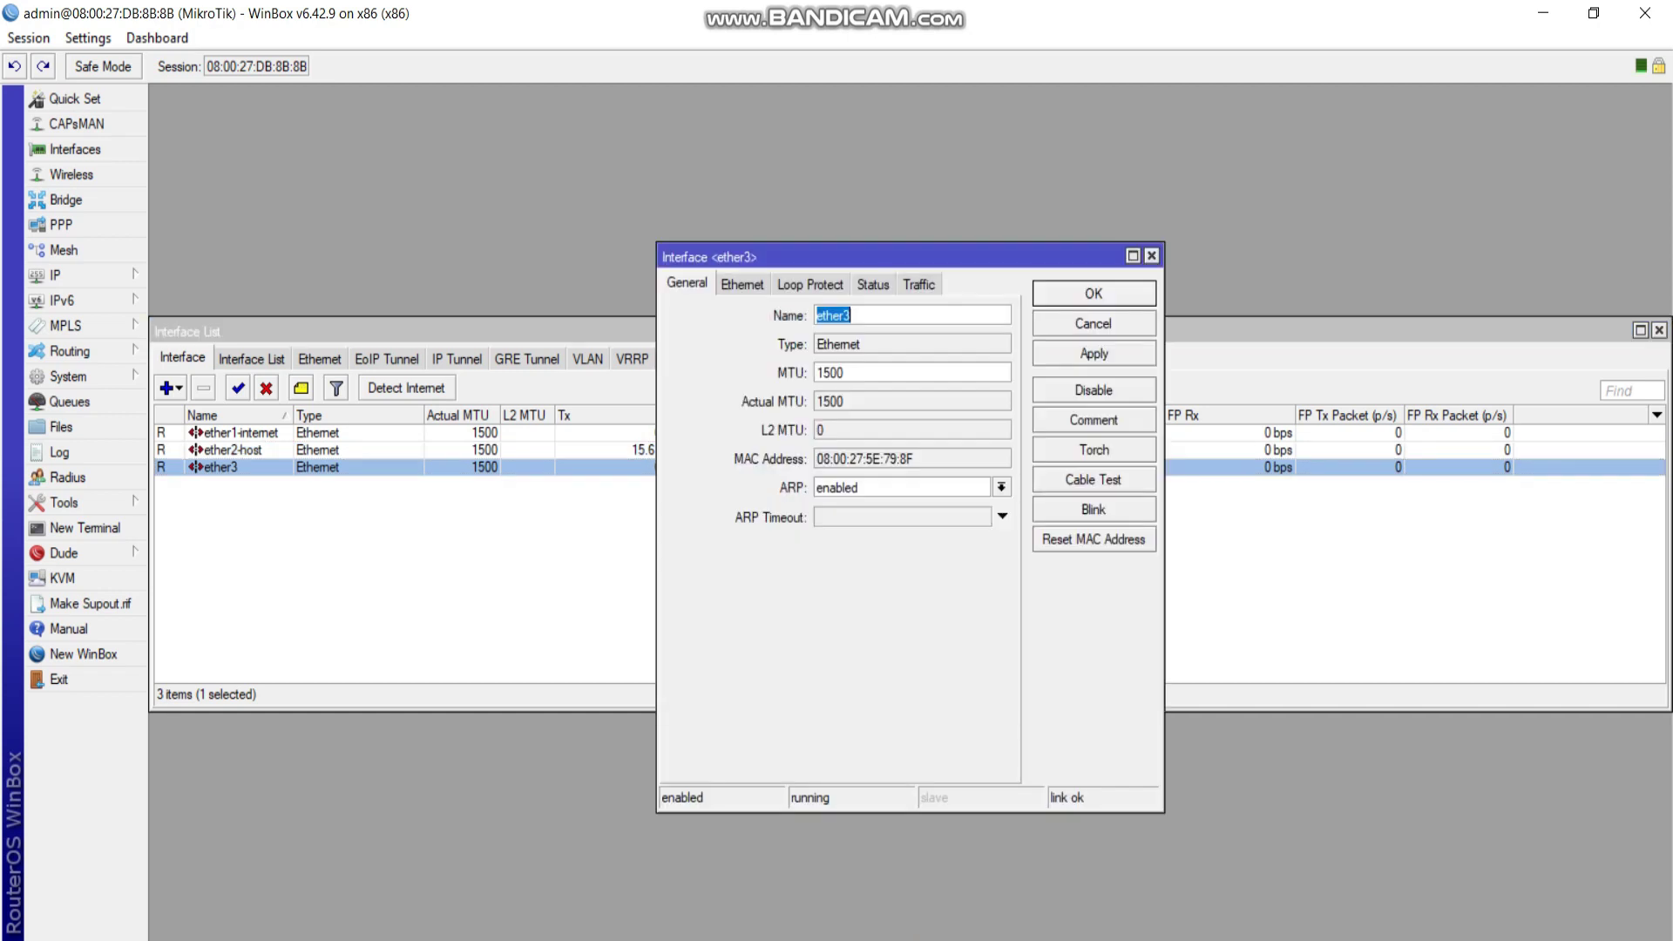
{"action": "type", "text": "-client"}
{"action": "left_click", "coordinate": [1094, 353]}
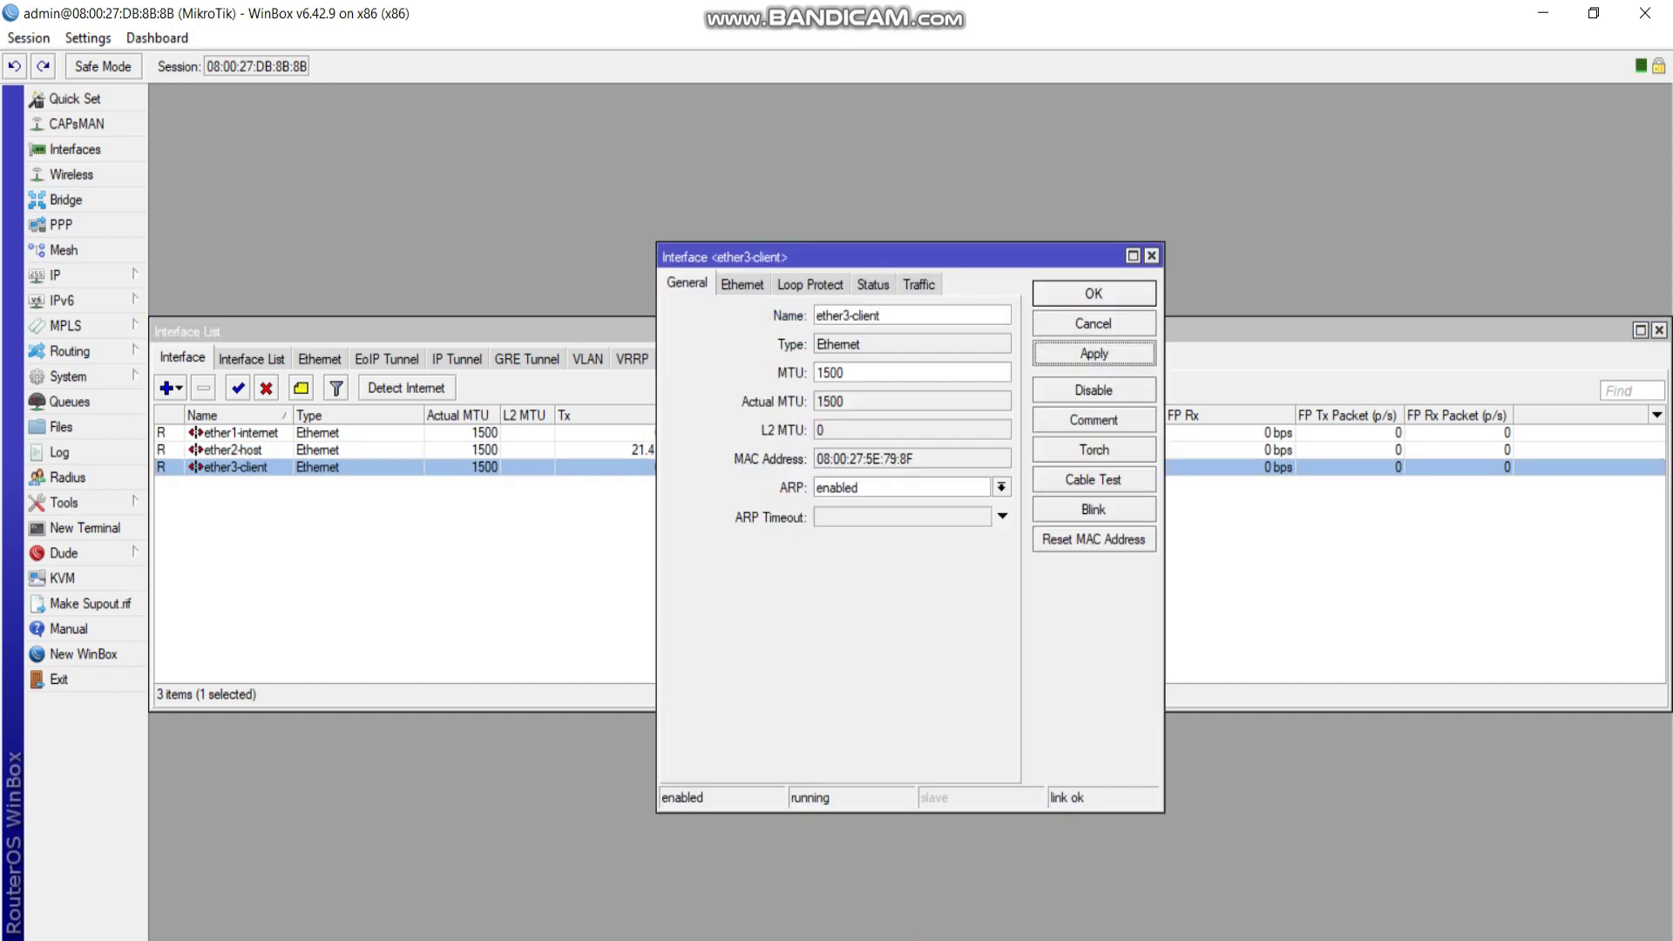
{"action": "left_click", "coordinate": [1094, 294]}
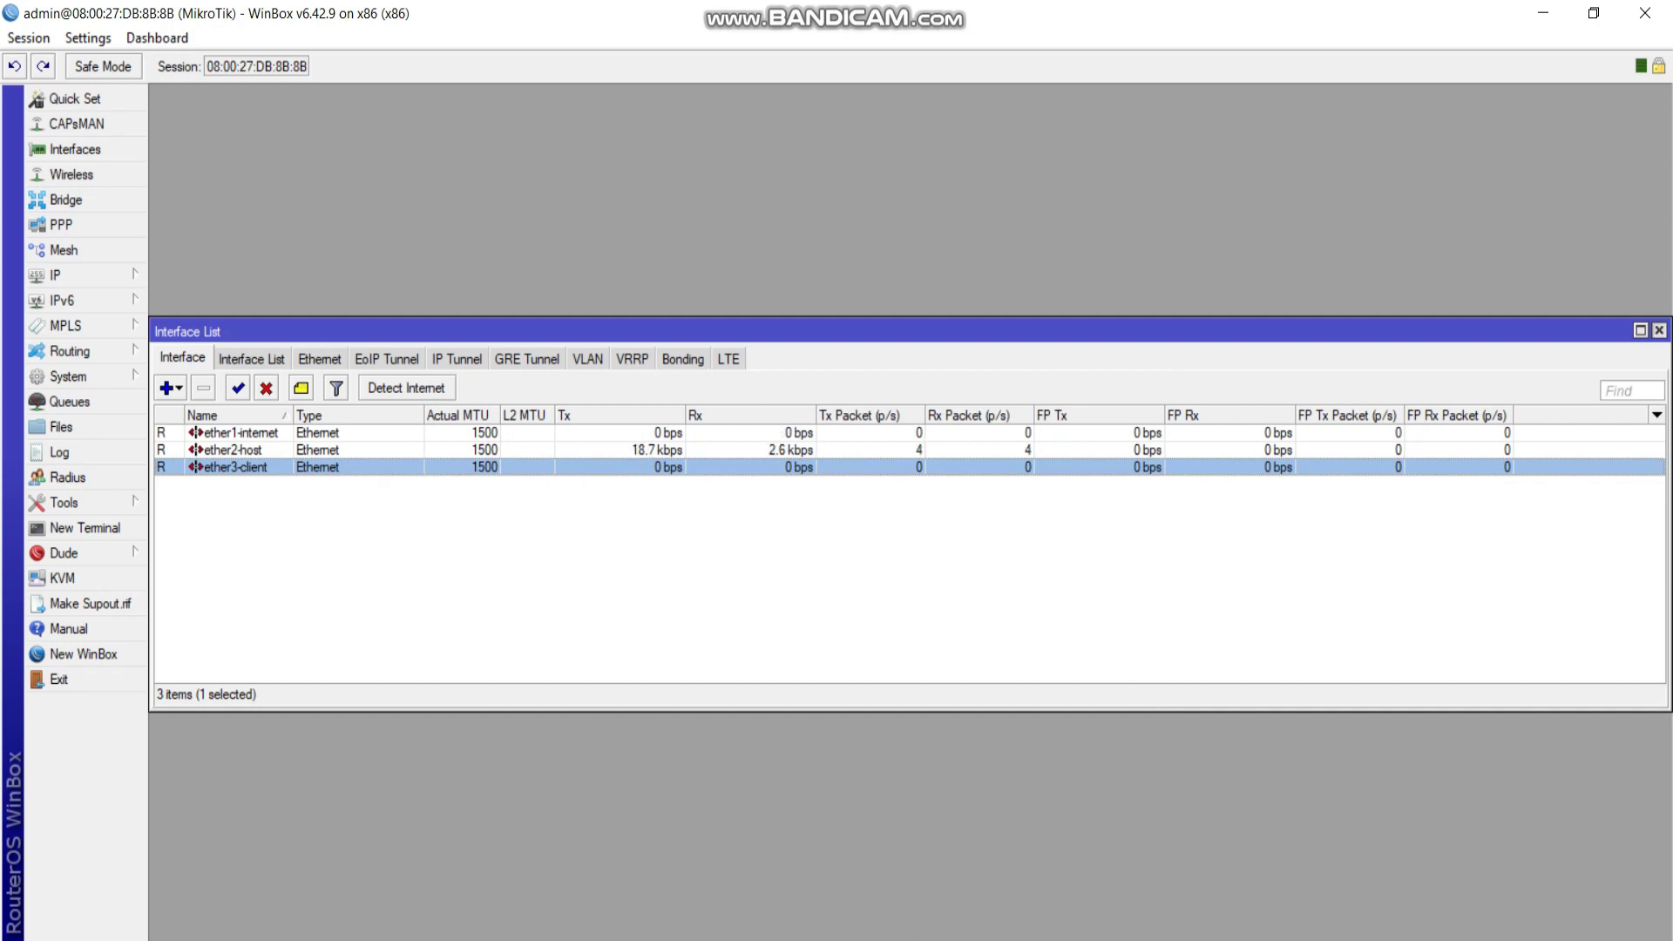
{"action": "left_click", "coordinate": [1659, 330]}
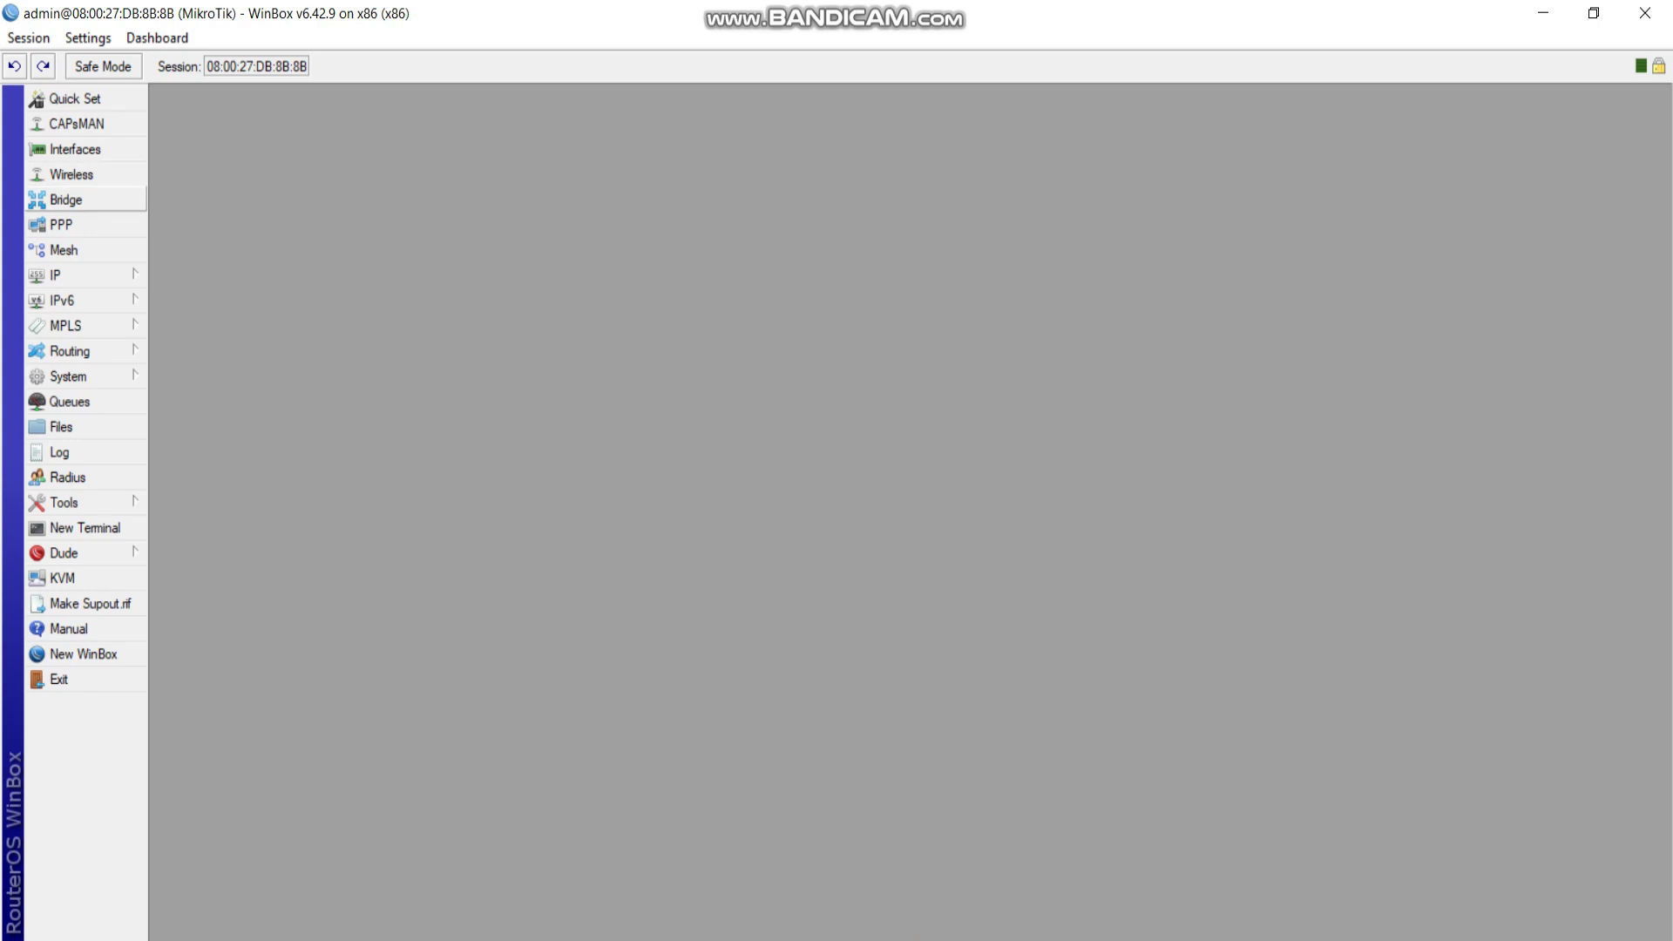
Open the IP Address List and DHCP Client windows side by side.
{"action": "left_click", "coordinate": [78, 274]}
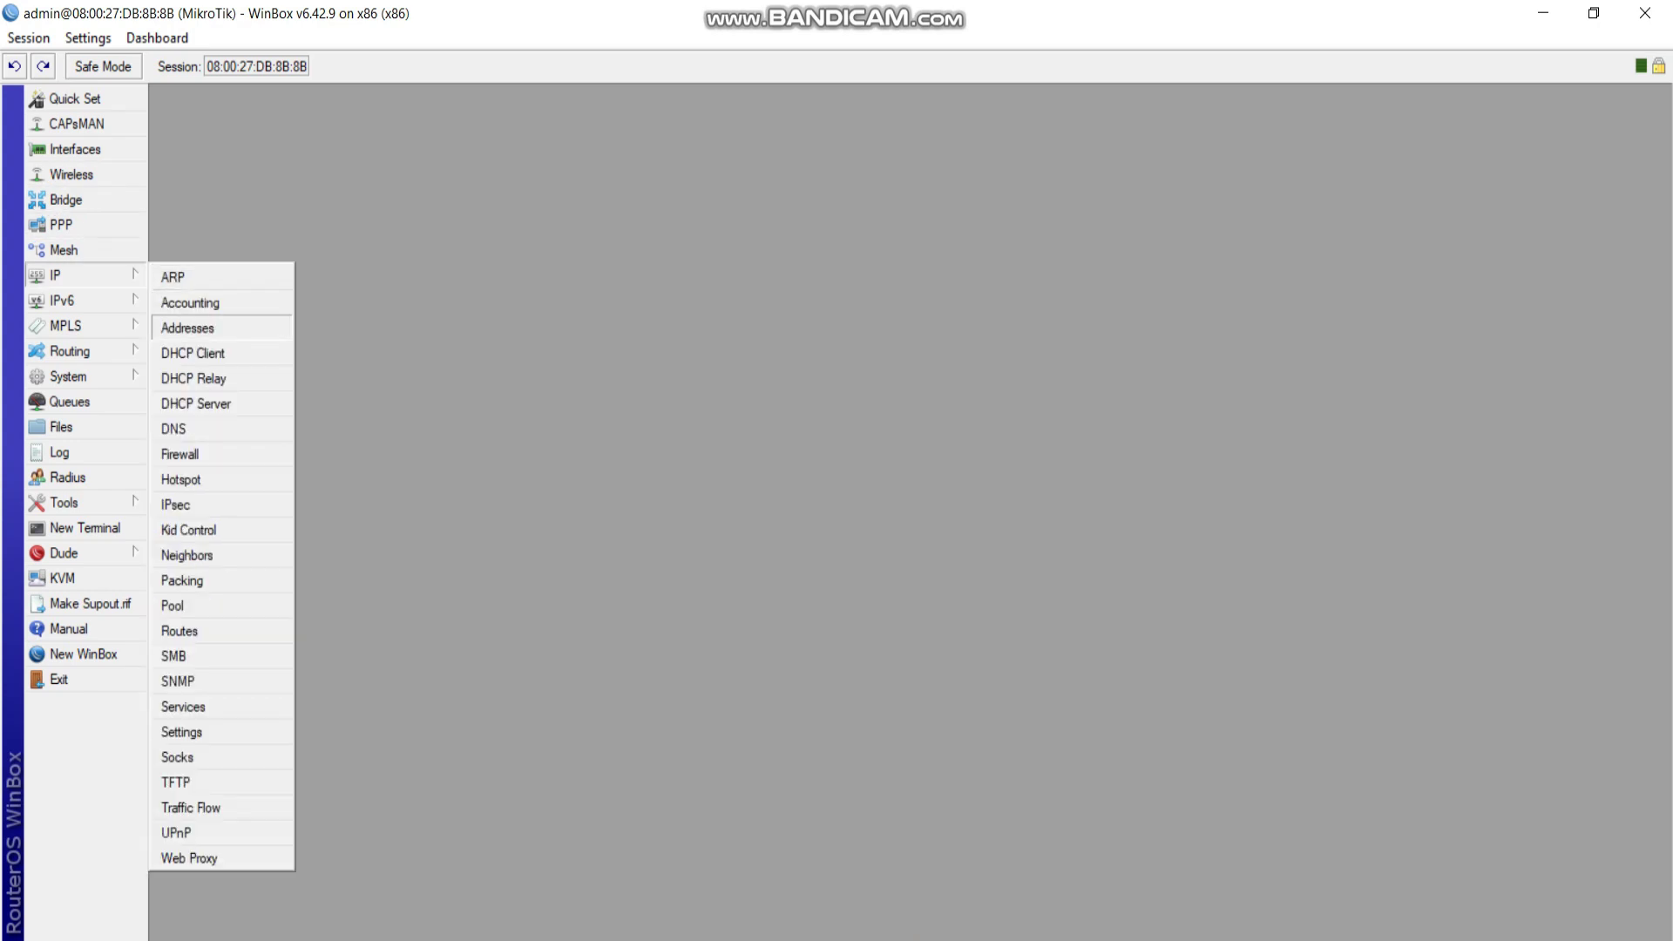
{"action": "left_click", "coordinate": [188, 328]}
{"action": "left_click_drag", "start_coordinate": [610, 346], "coordinate": [338, 197]}
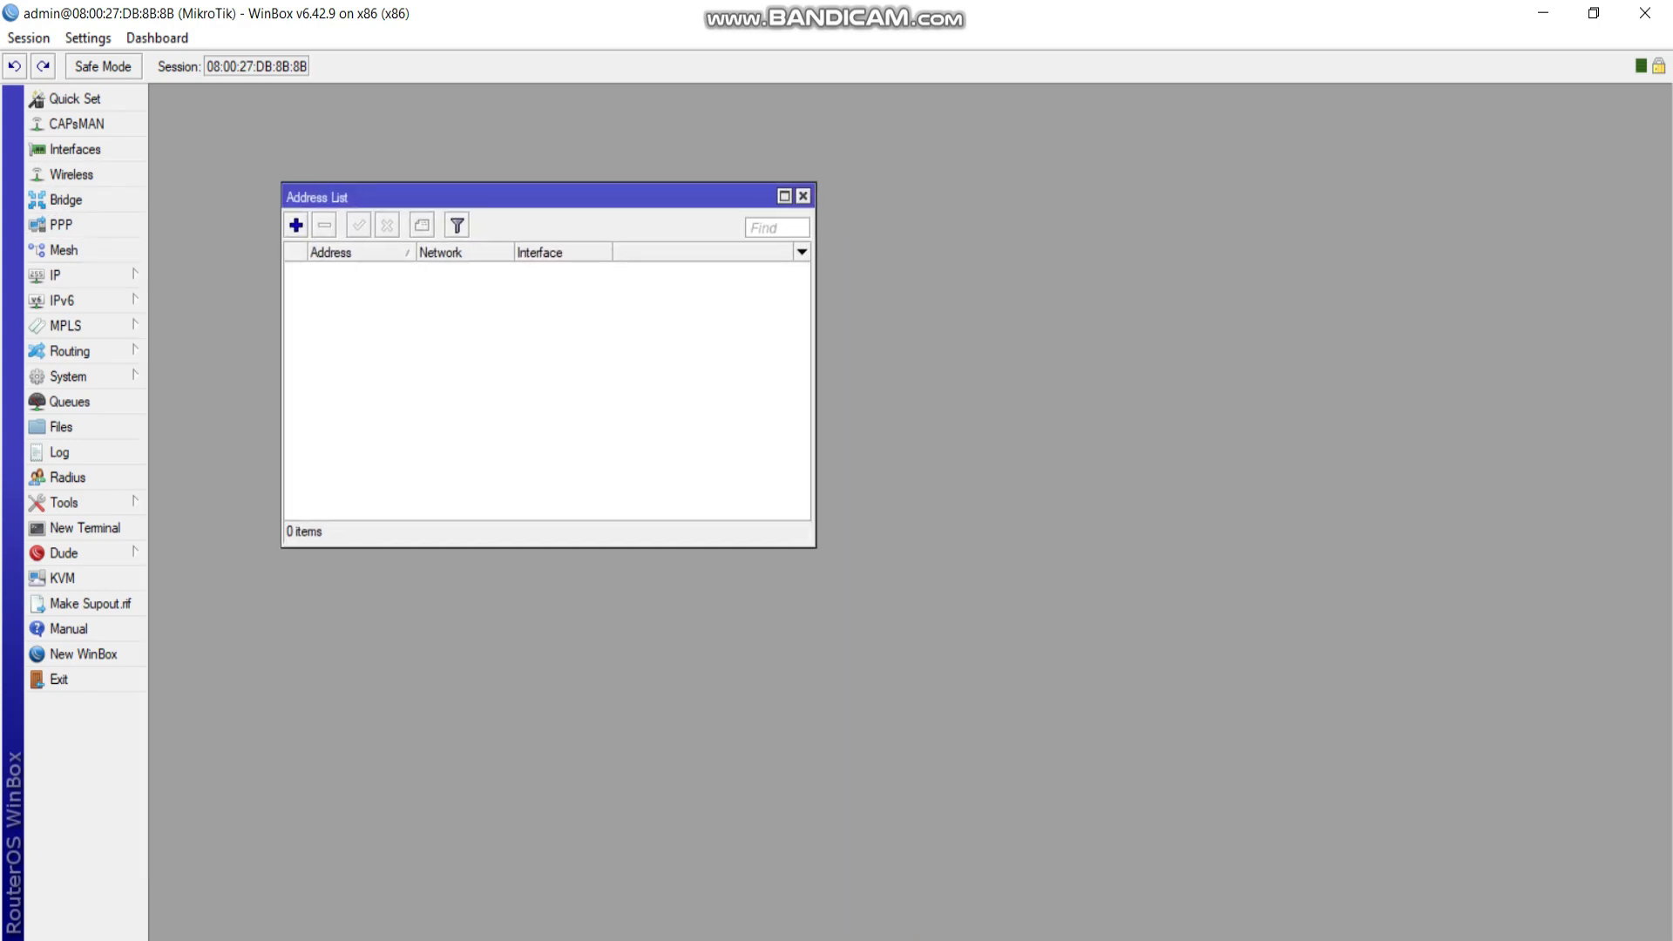
{"action": "left_click", "coordinate": [79, 275]}
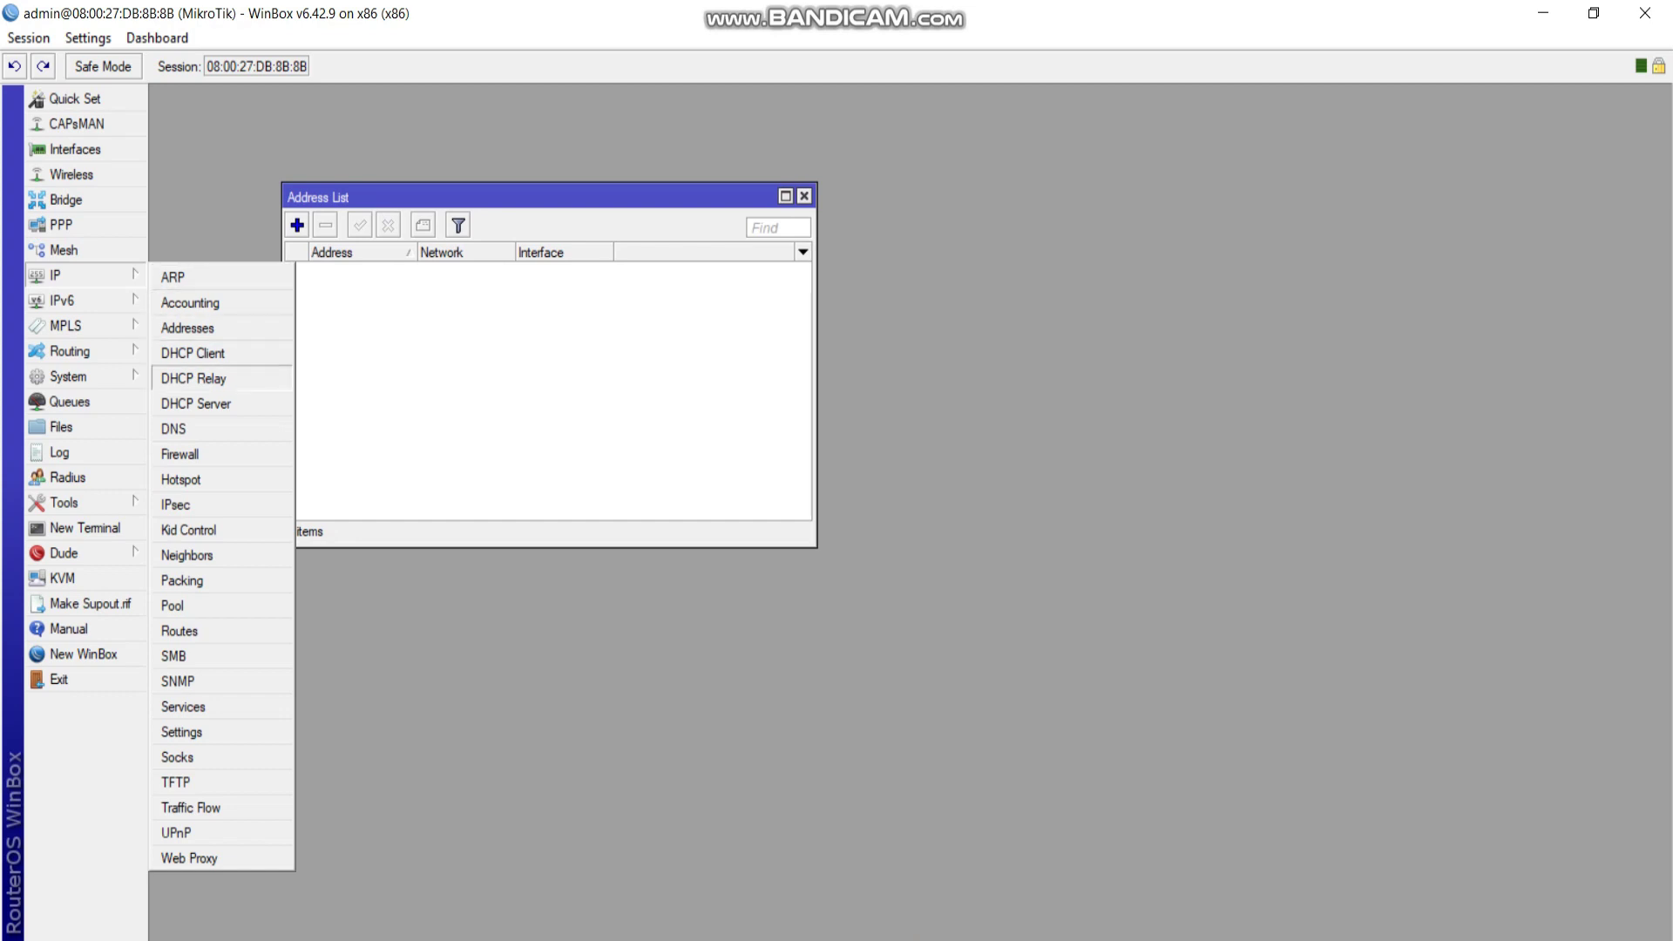
{"action": "left_click", "coordinate": [193, 353]}
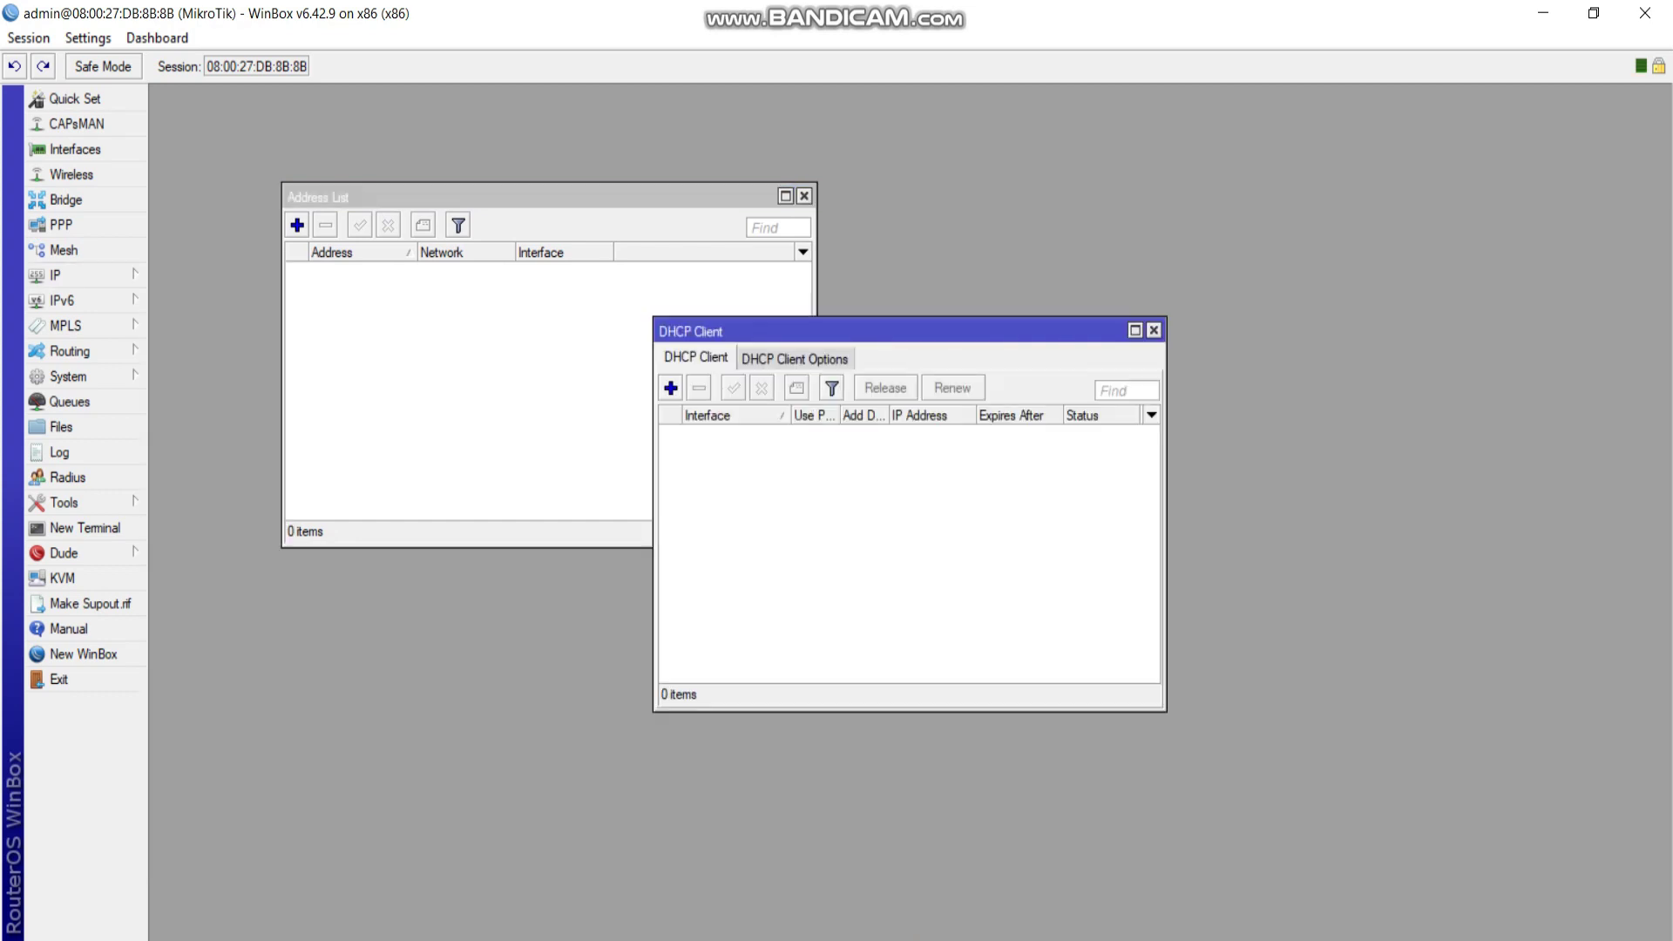
{"action": "left_click_drag", "start_coordinate": [871, 331], "coordinate": [1051, 198]}
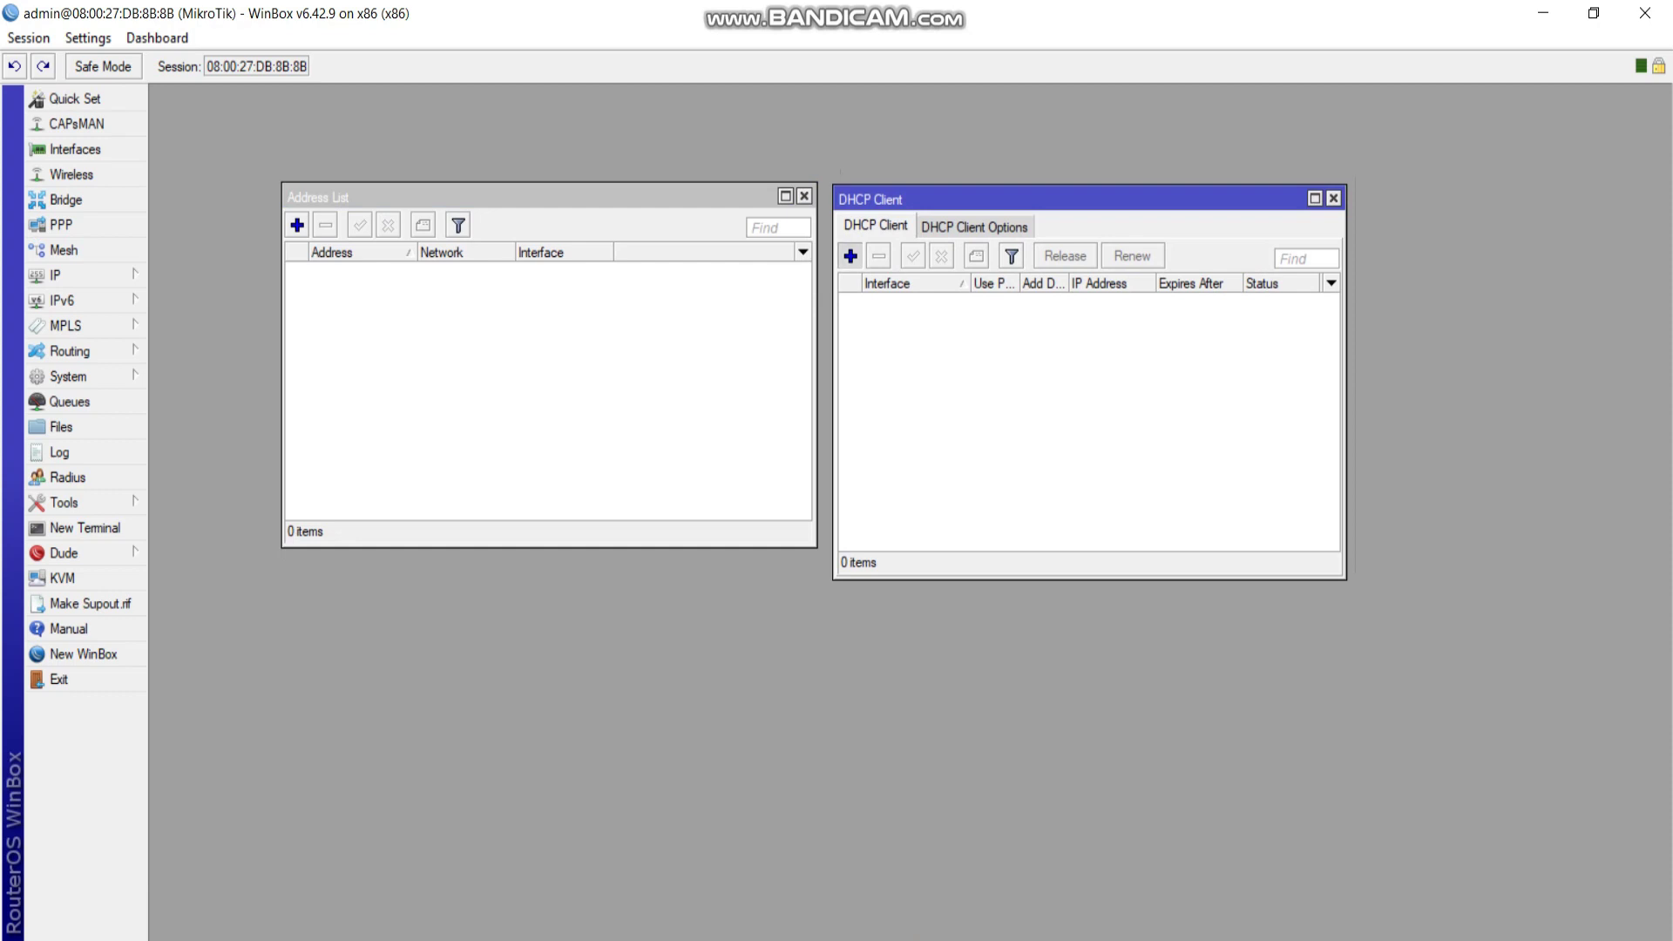
Add a DHCP client on ether1-internet, which binds 10.0.2.15/24.
{"action": "left_click", "coordinate": [851, 255]}
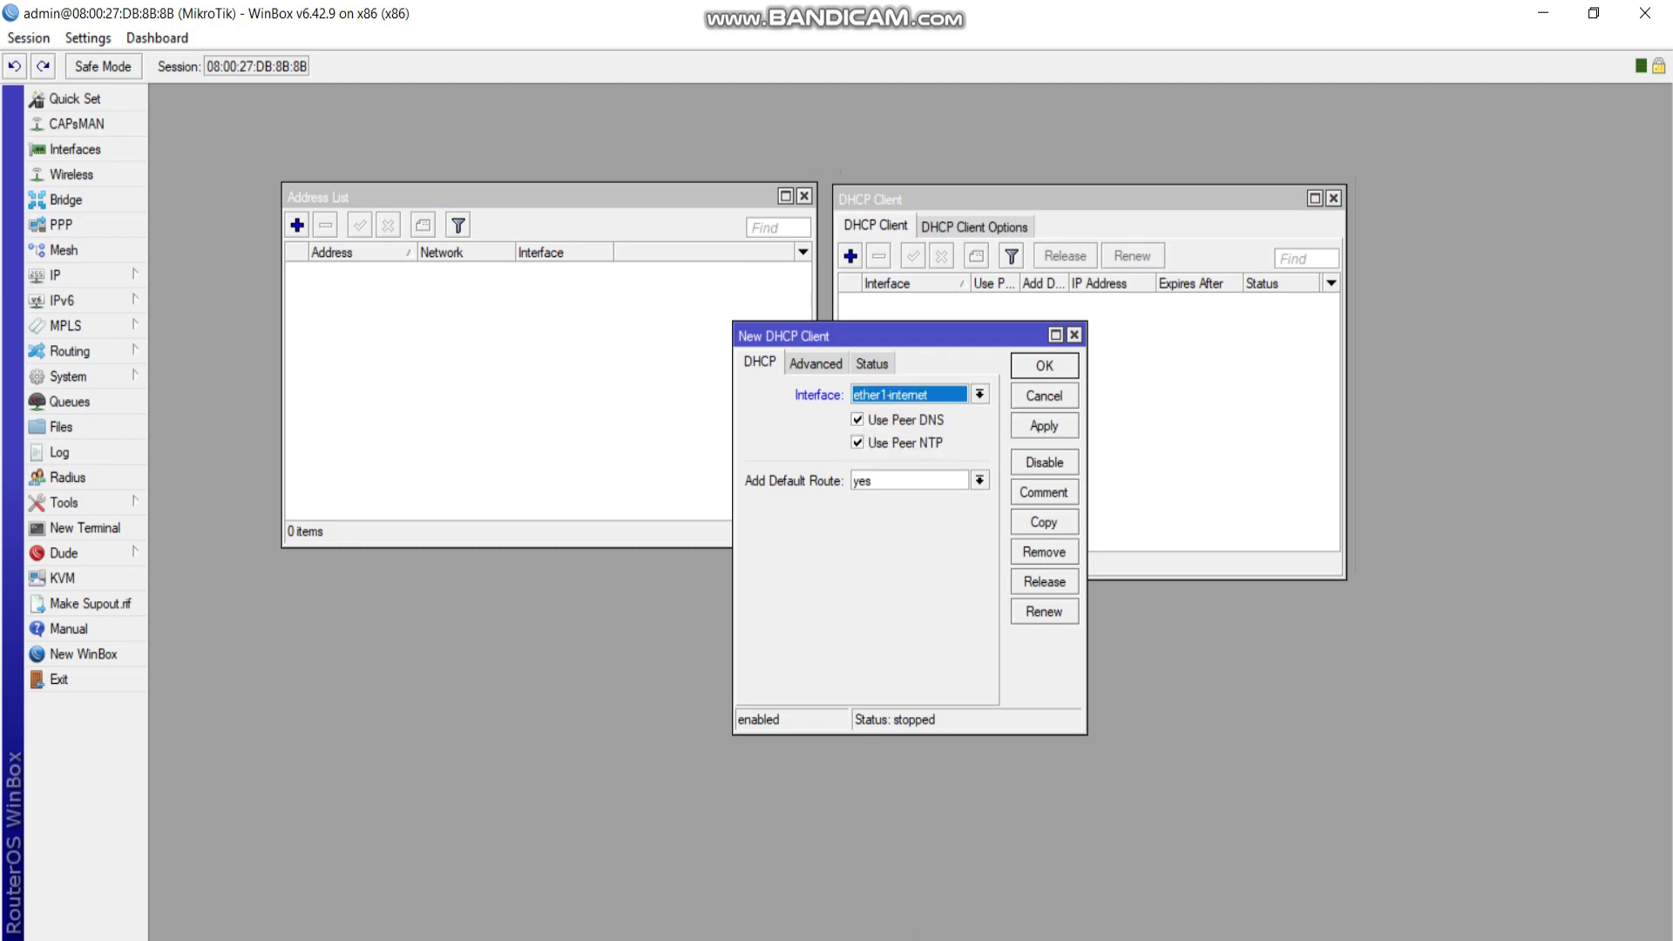
{"action": "left_click", "coordinate": [1044, 425]}
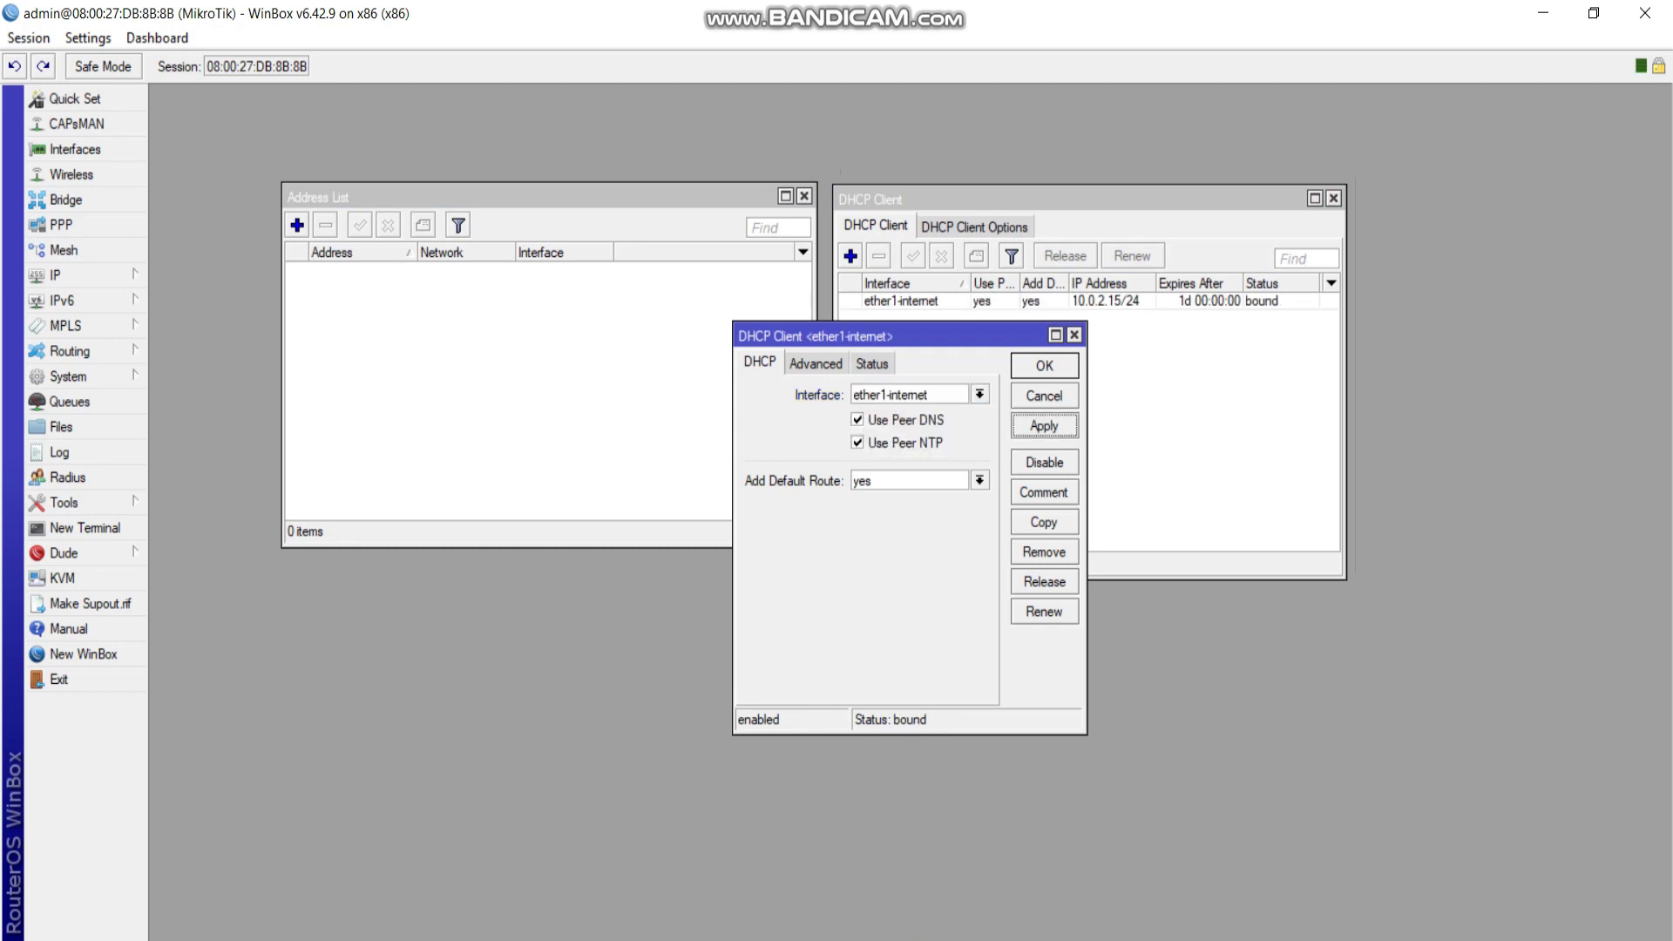
{"action": "left_click", "coordinate": [1043, 365]}
{"action": "left_click", "coordinate": [901, 301]}
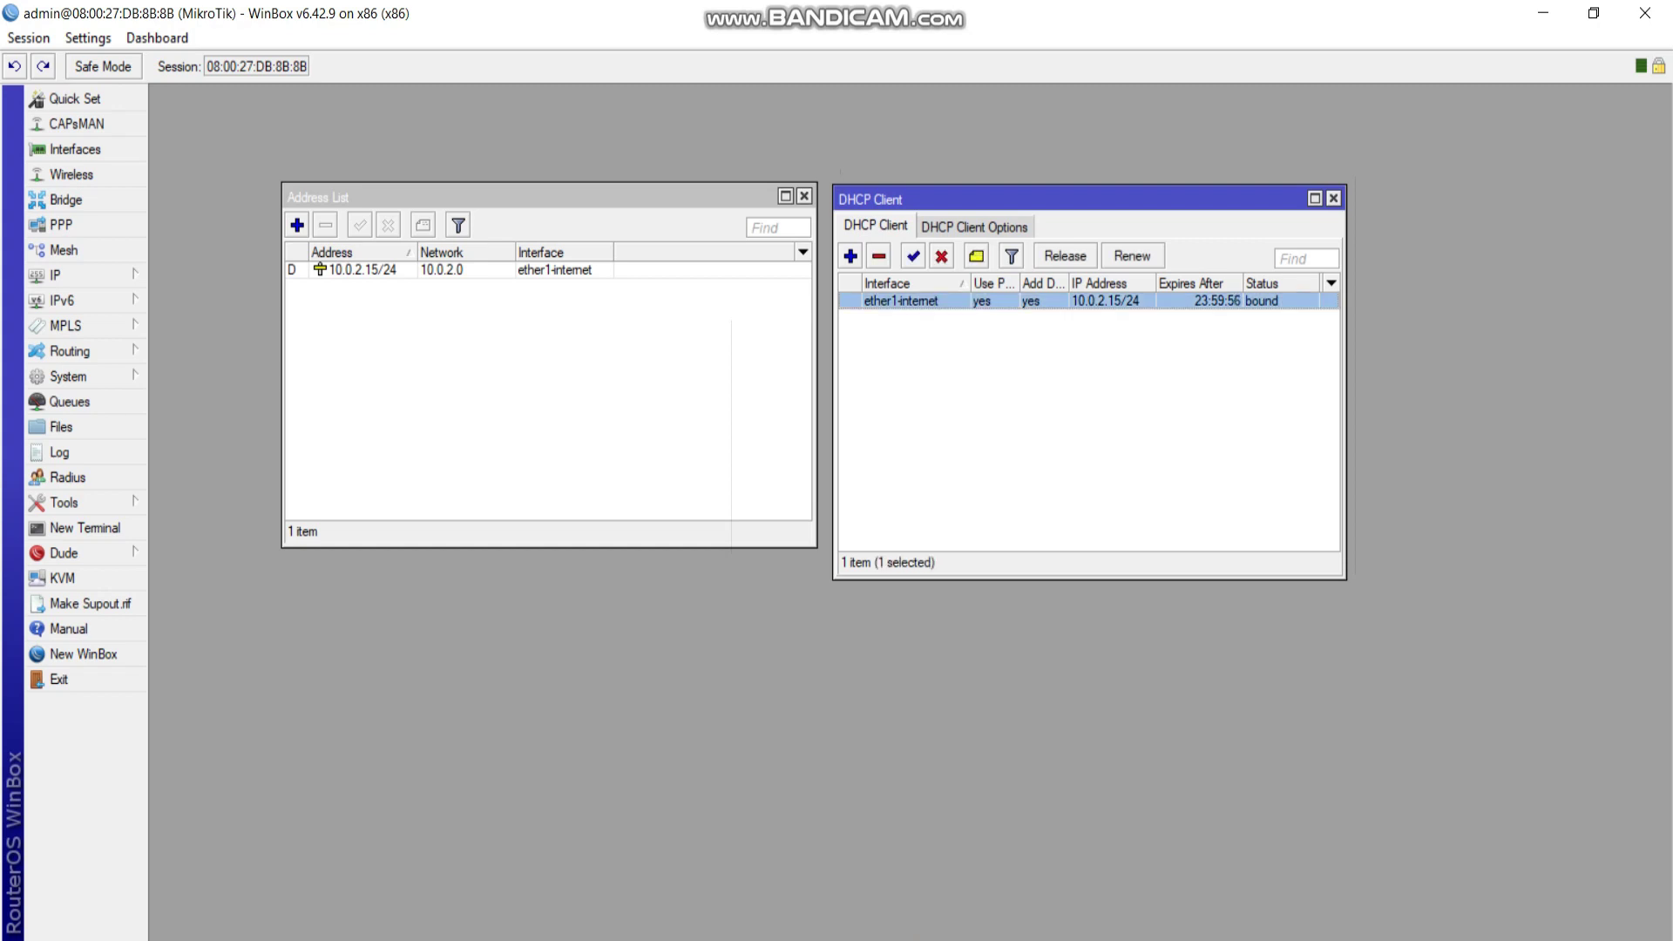
Add IP address 192.168.10.1/24 on interface ether2-host.
{"action": "left_click", "coordinate": [444, 270]}
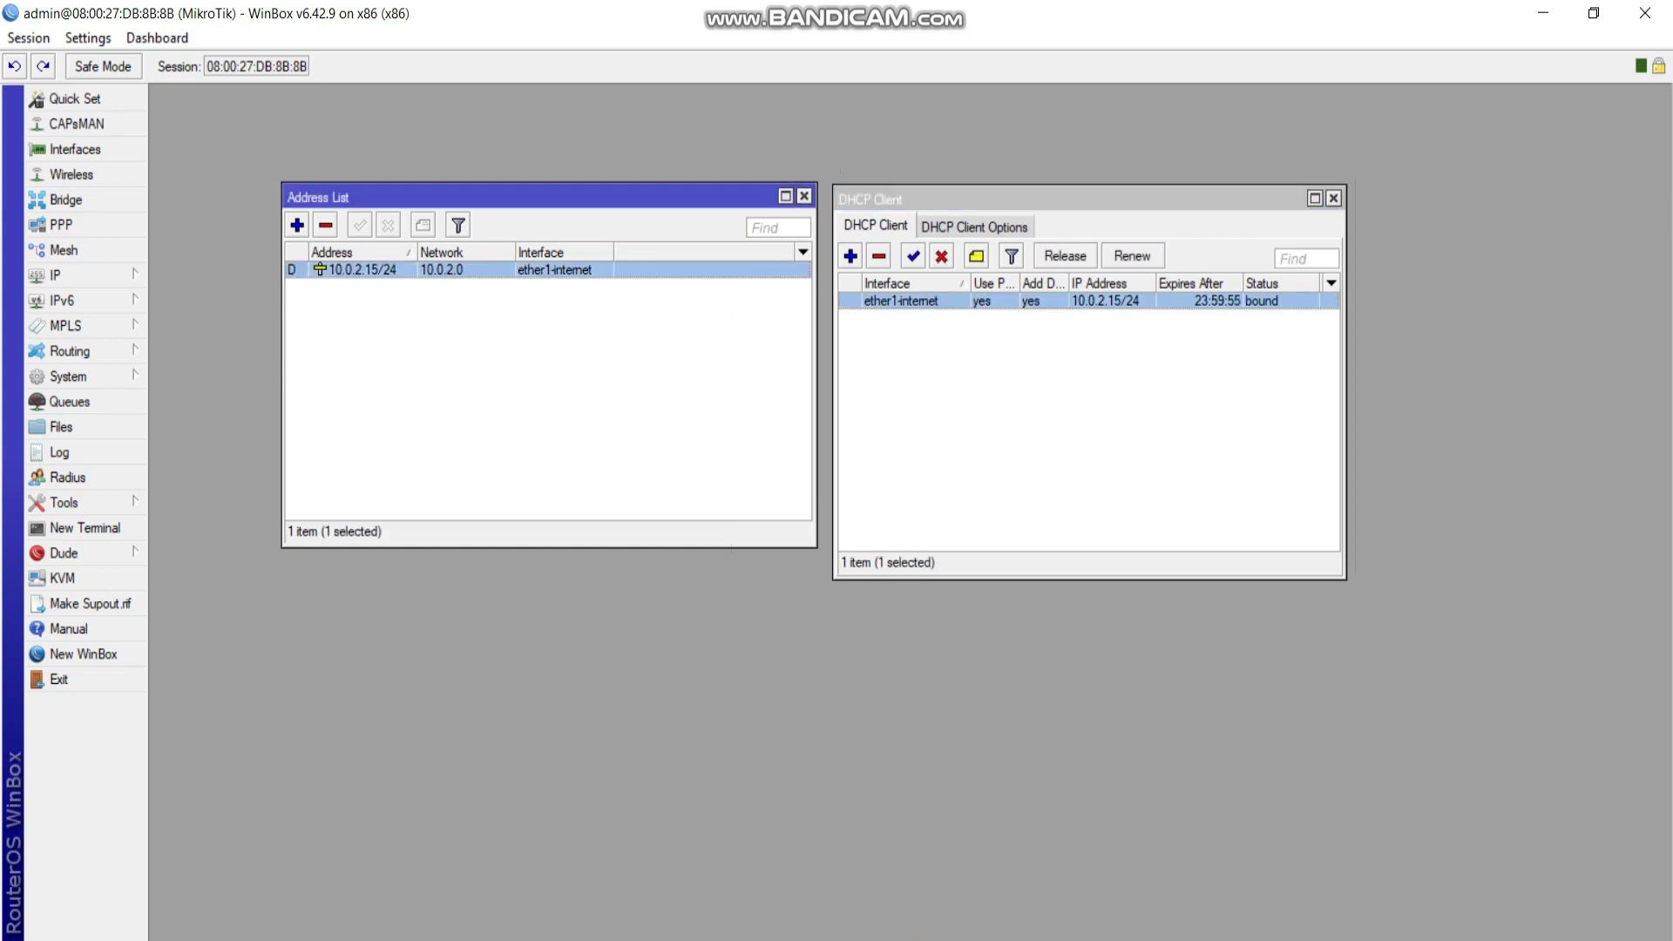
{"action": "left_click", "coordinate": [297, 225]}
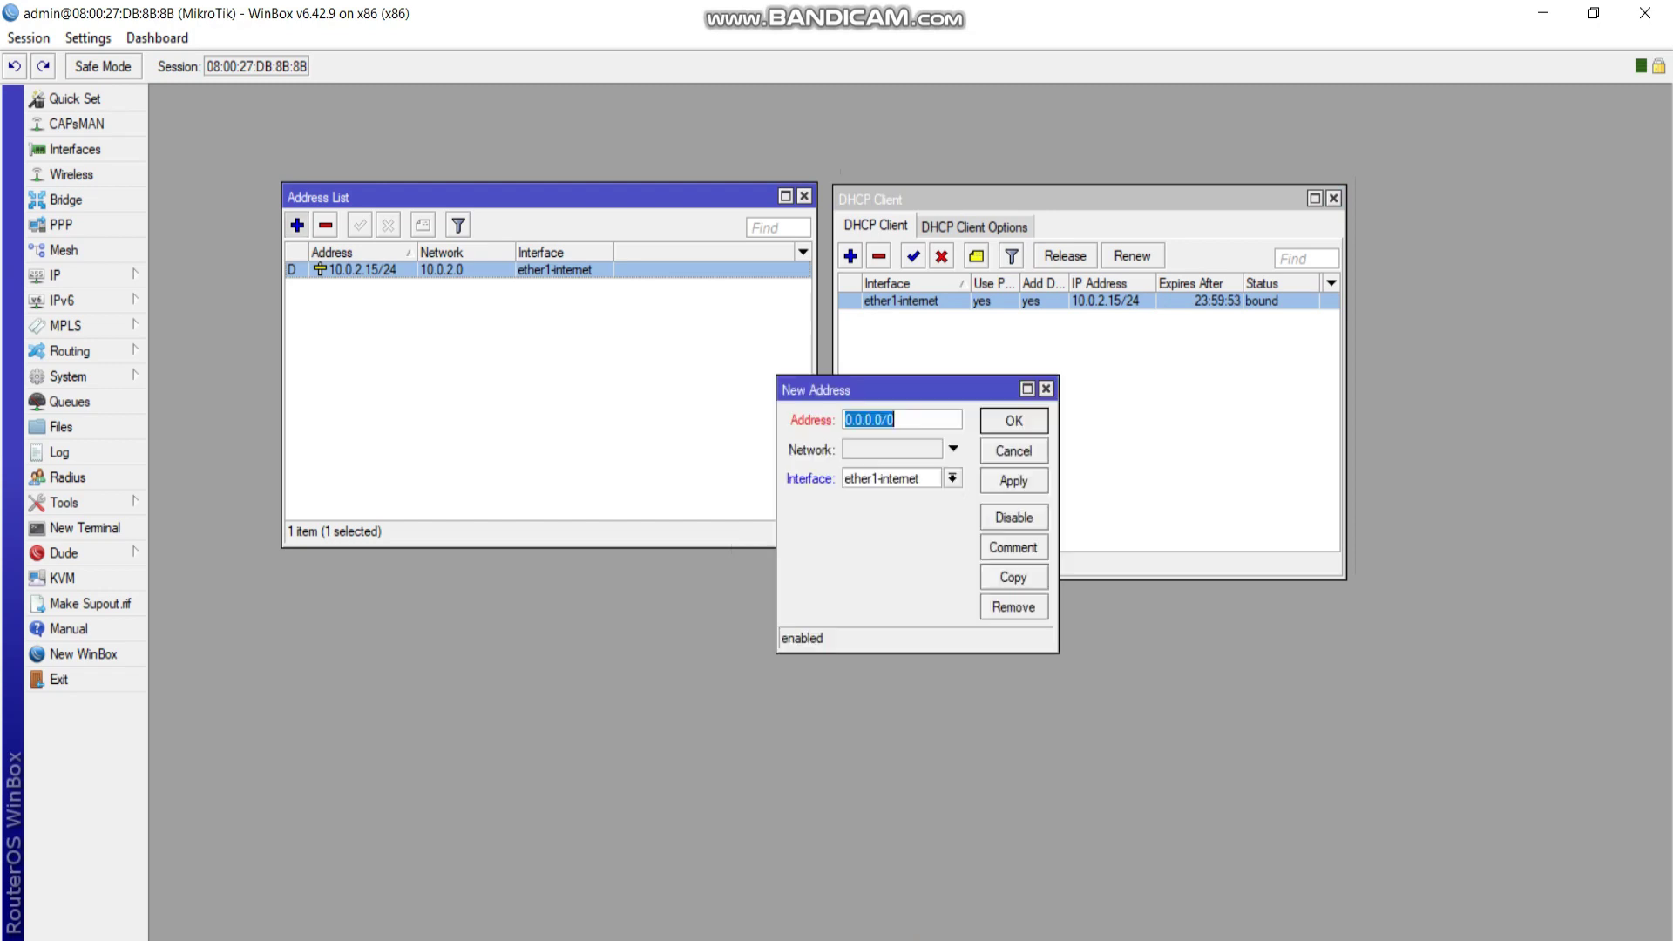
{"action": "type", "text": "192.18"}
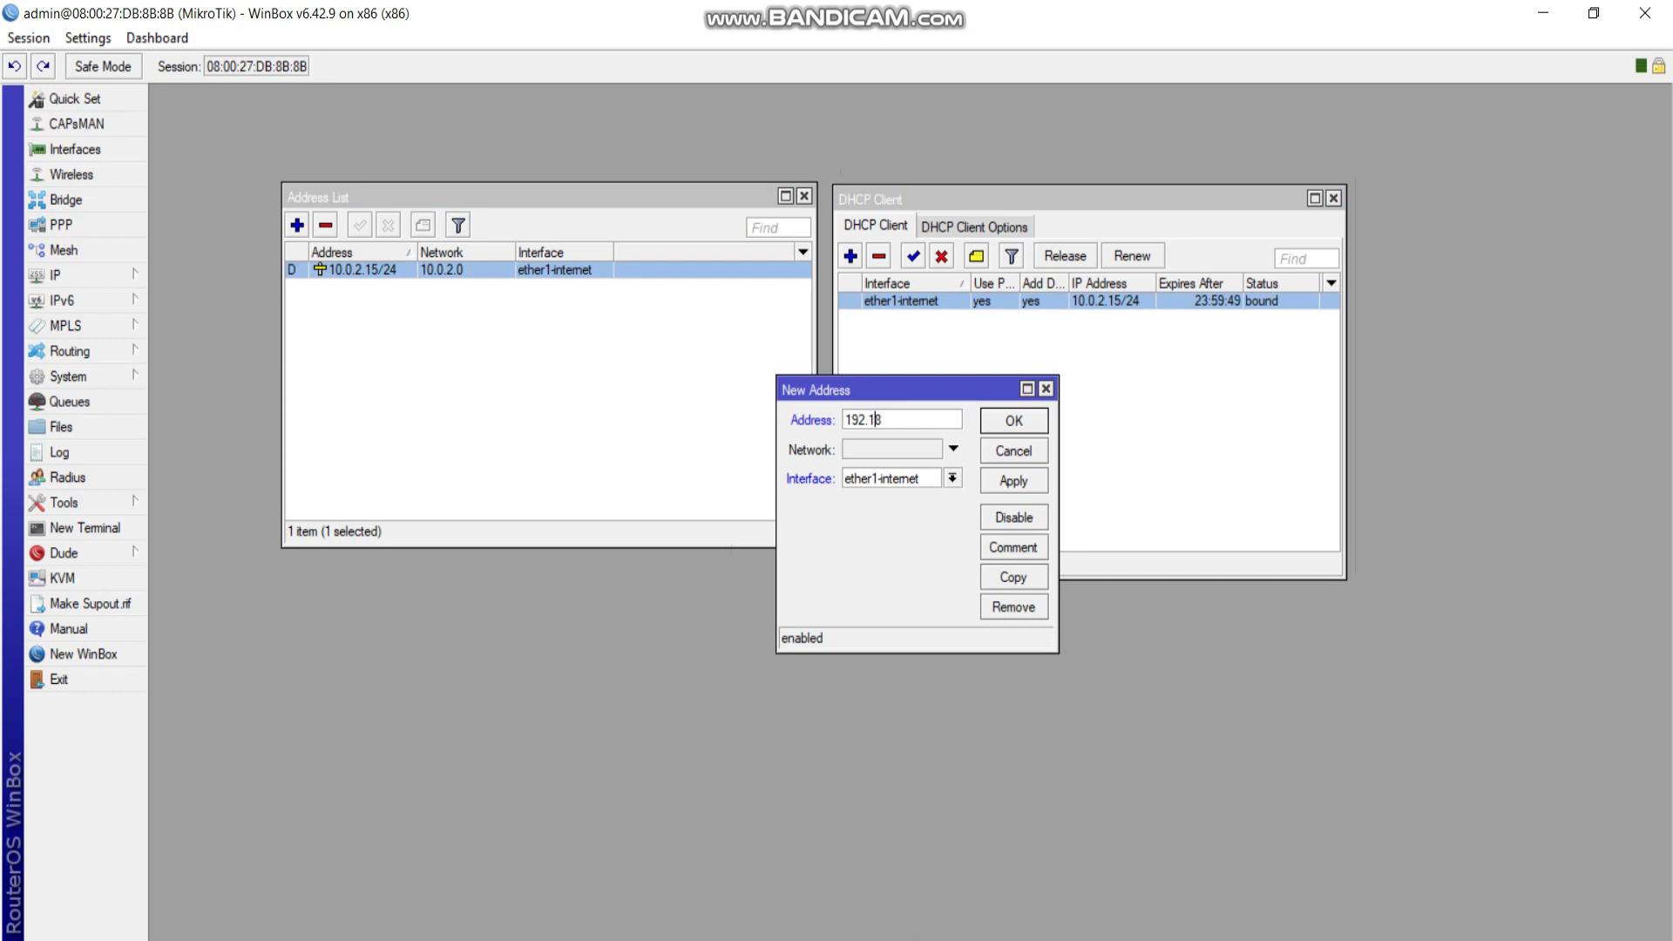
{"action": "type", "text": "68.10.1/24"}
{"action": "key", "text": "Tab"}
{"action": "key", "text": "alt+Down"}
{"action": "key", "text": "Down"}
{"action": "key", "text": "Return"}
{"action": "left_click", "coordinate": [1013, 481]}
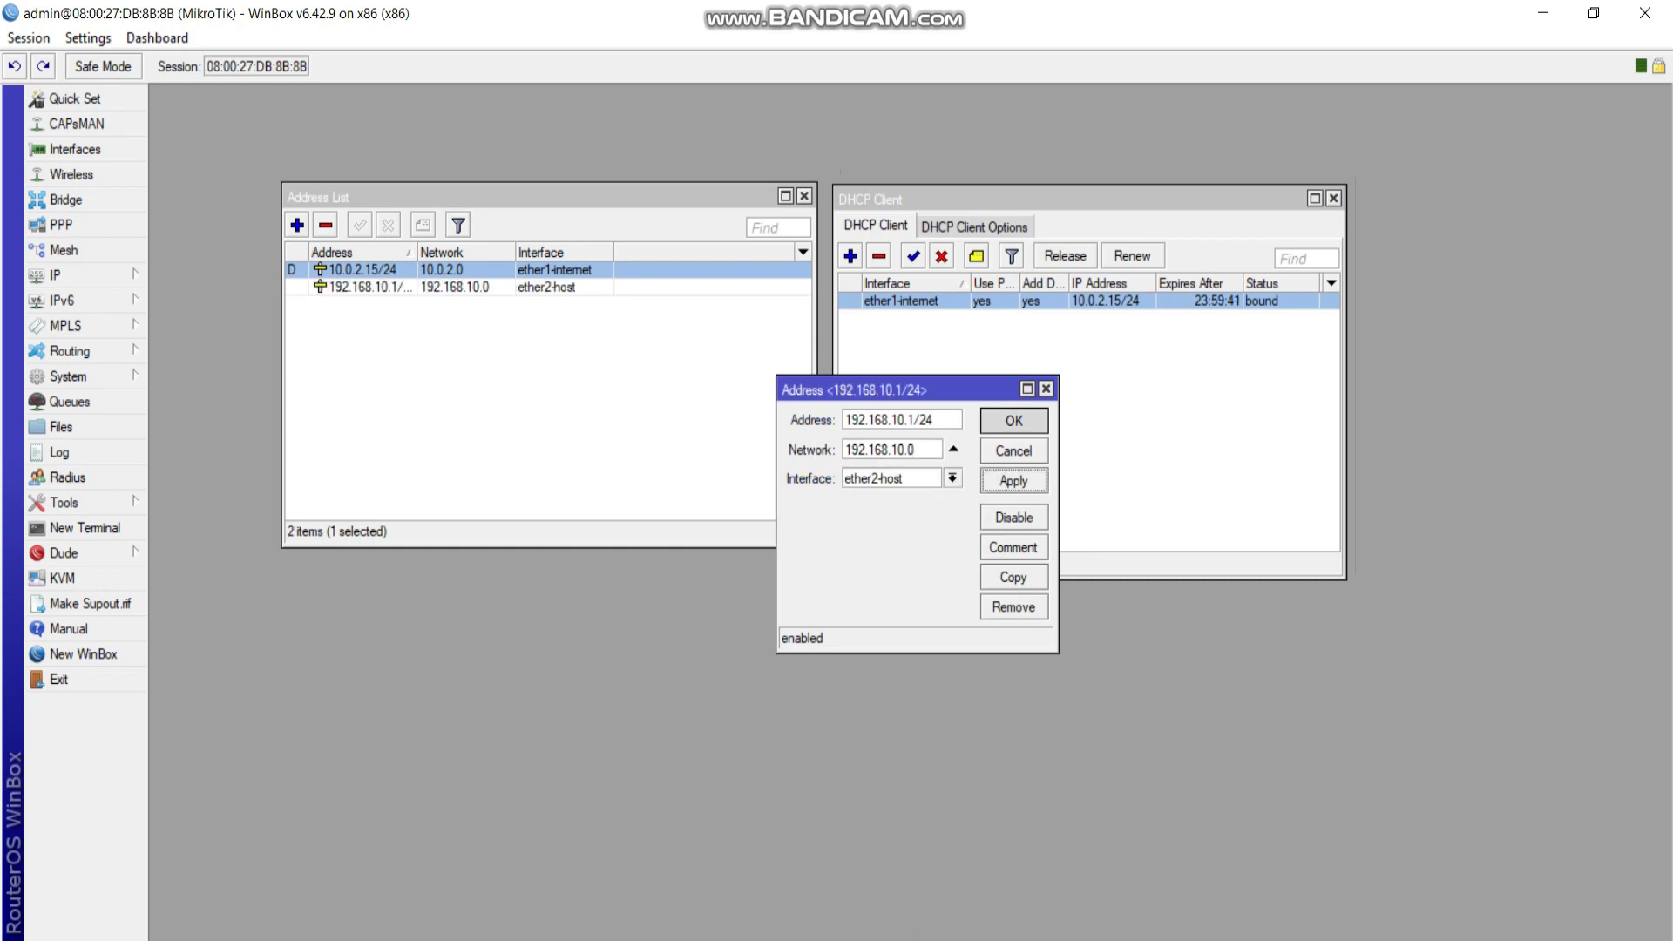
{"action": "left_click", "coordinate": [1014, 420]}
Add 192.168.20.1/24 on ether3-client and review both LAN address entries.
{"action": "left_click", "coordinate": [297, 225]}
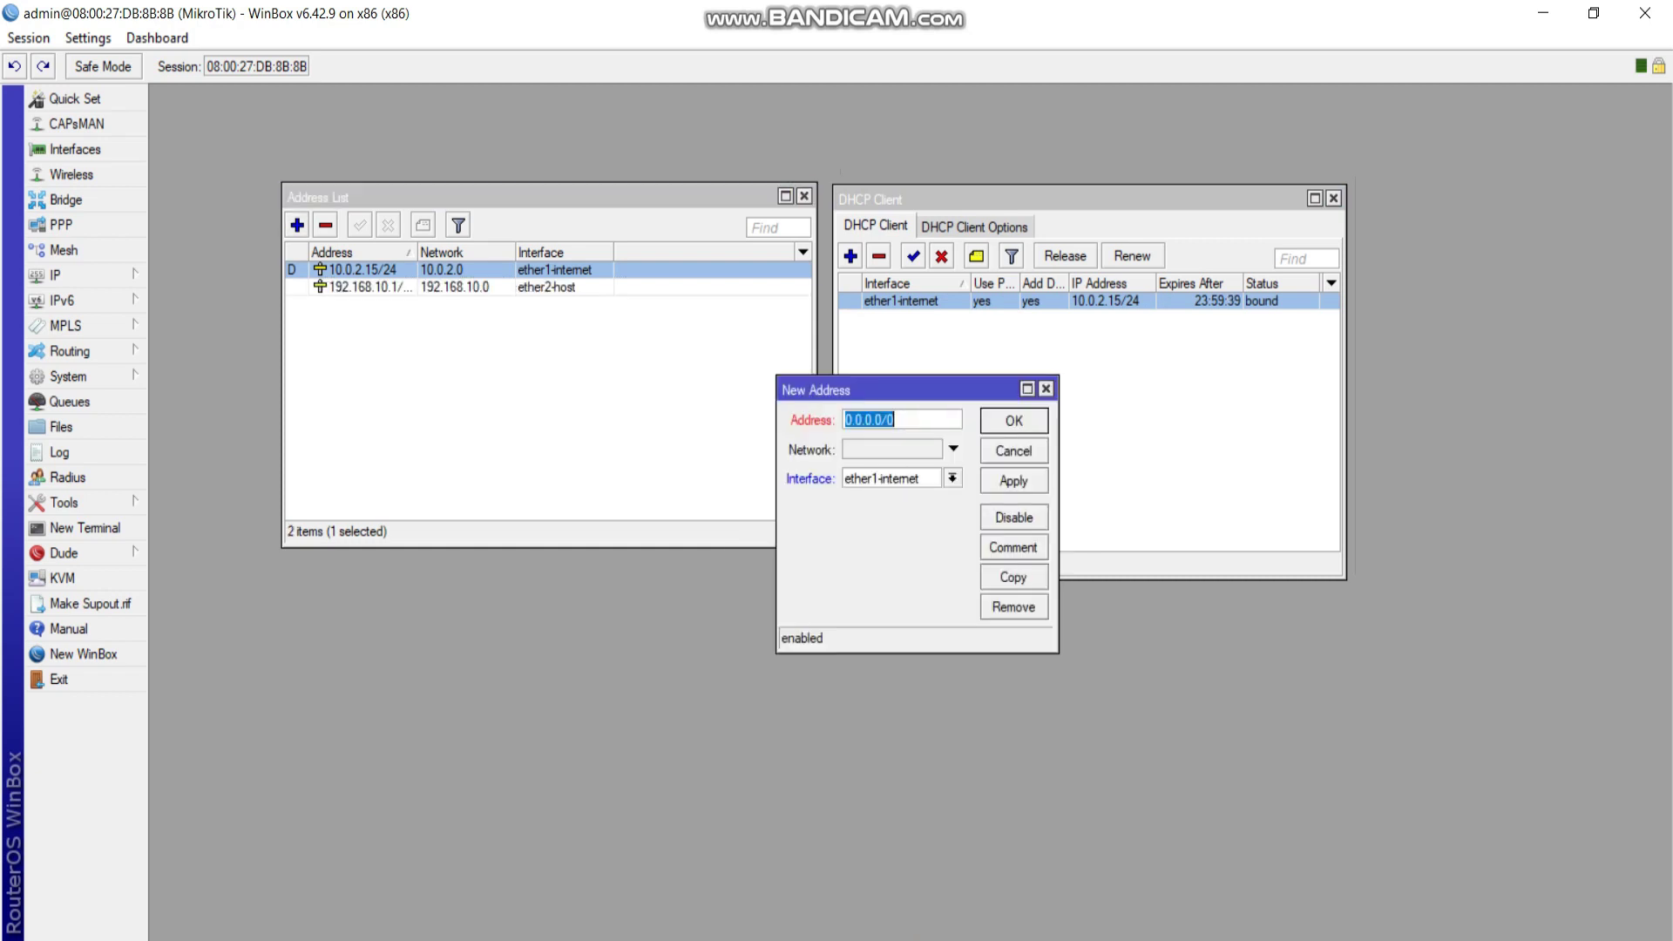
{"action": "type", "text": "192.168.20.1/24"}
{"action": "left_click", "coordinate": [952, 479]}
{"action": "left_click", "coordinate": [889, 491]}
{"action": "key", "text": "Down"}
{"action": "key", "text": "Down"}
{"action": "left_click", "coordinate": [1014, 481]}
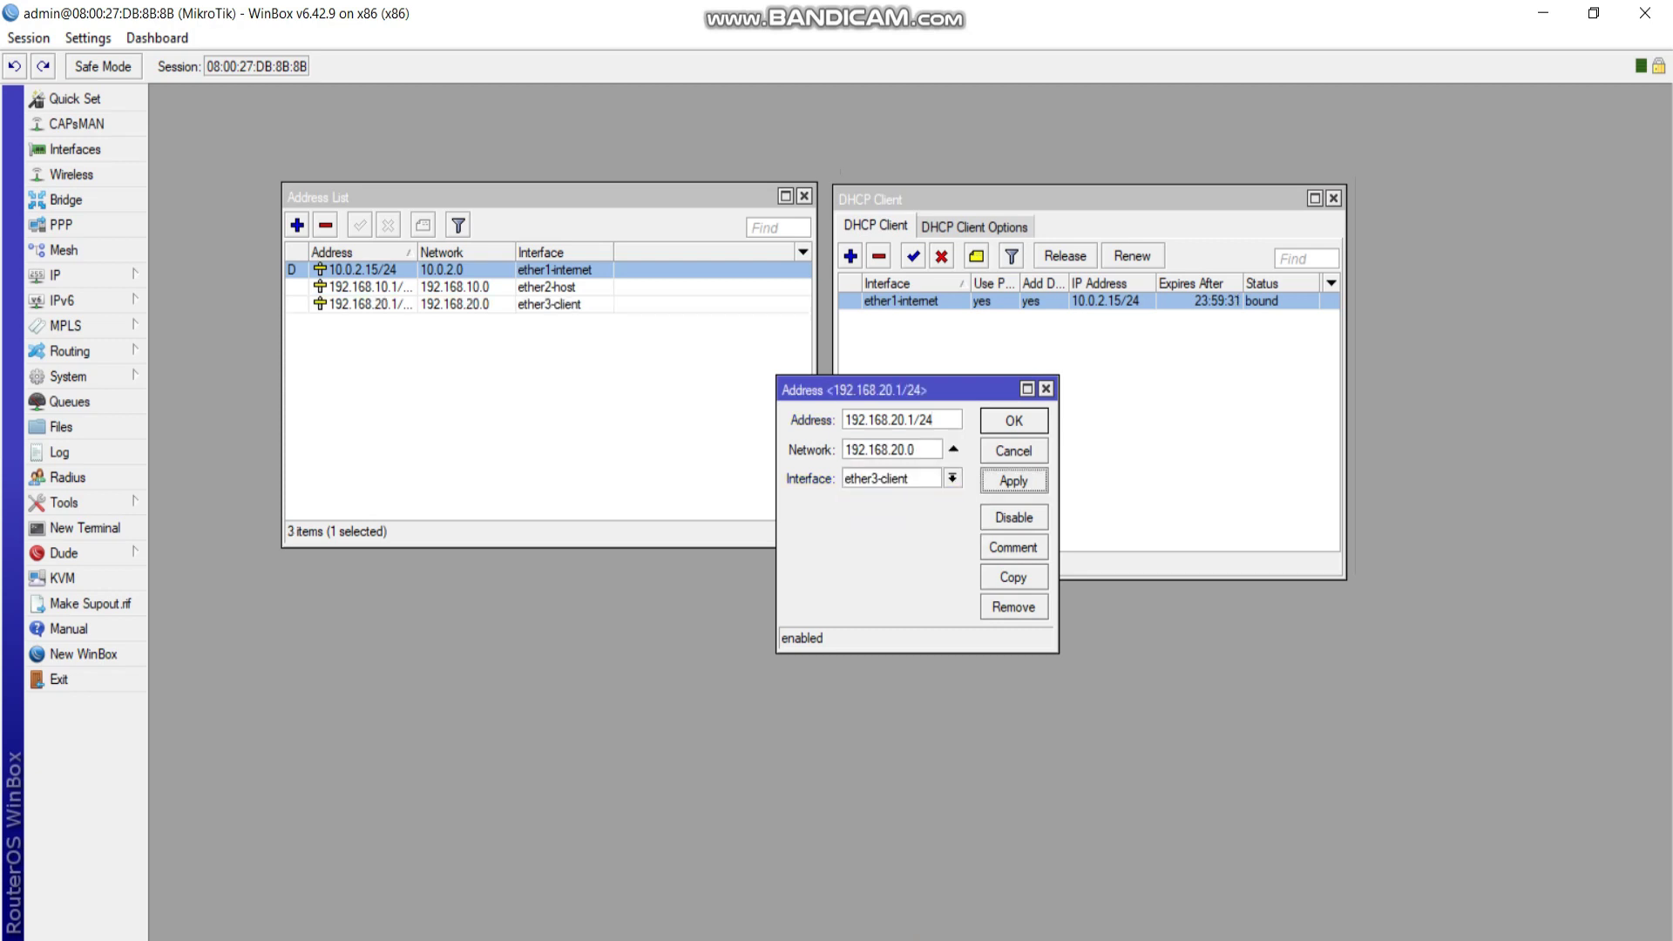
{"action": "left_click", "coordinate": [1014, 421]}
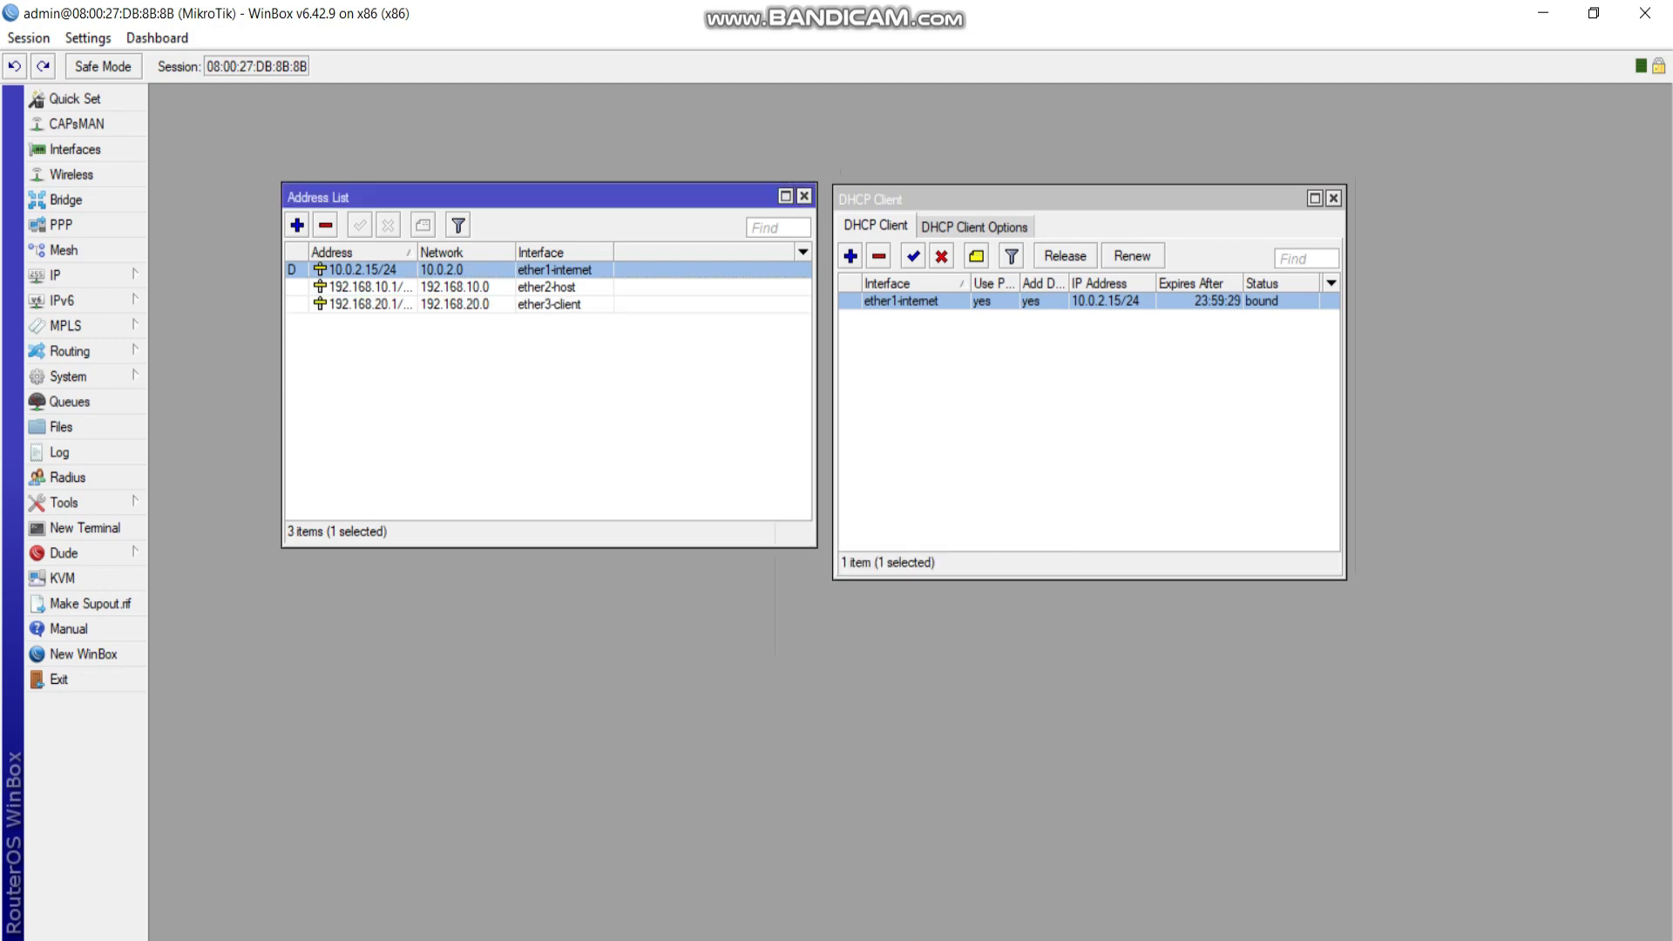
{"action": "left_click", "coordinate": [372, 287]}
{"action": "left_click", "coordinate": [372, 303]}
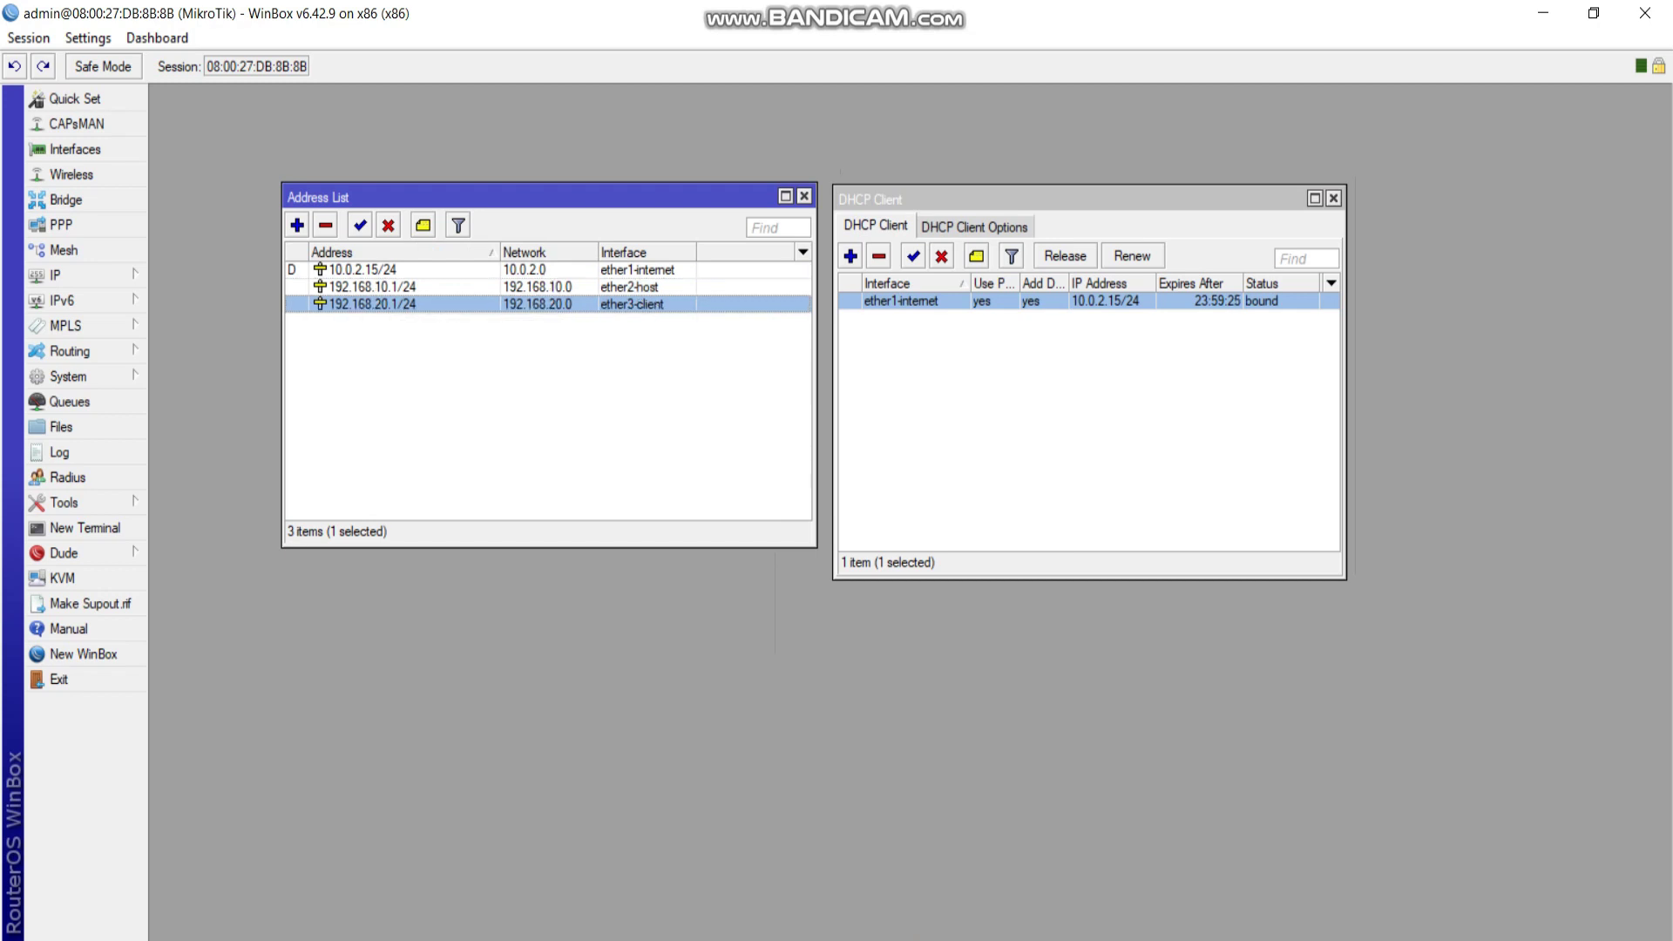
{"action": "key", "text": "alt+Tab"}
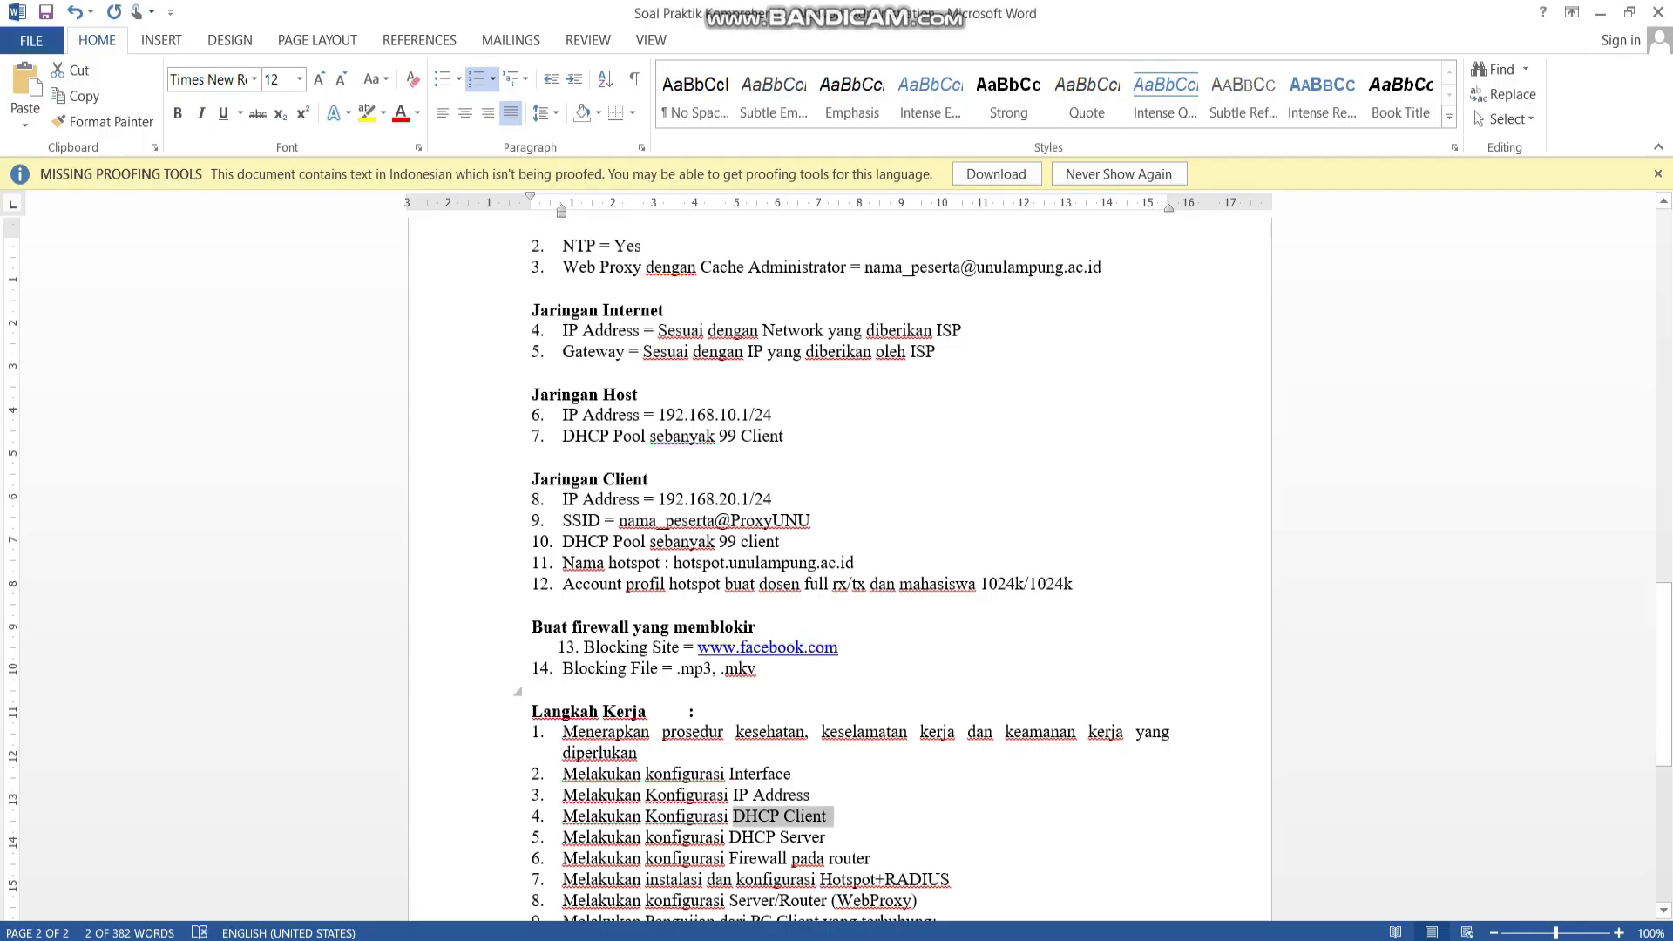
Highlight 'DHCP Server' in step 5 of the Word task list, then return to WinBox.
{"action": "scroll", "coordinate": [836, 566], "scroll_direction": "down", "scroll_amount": 5}
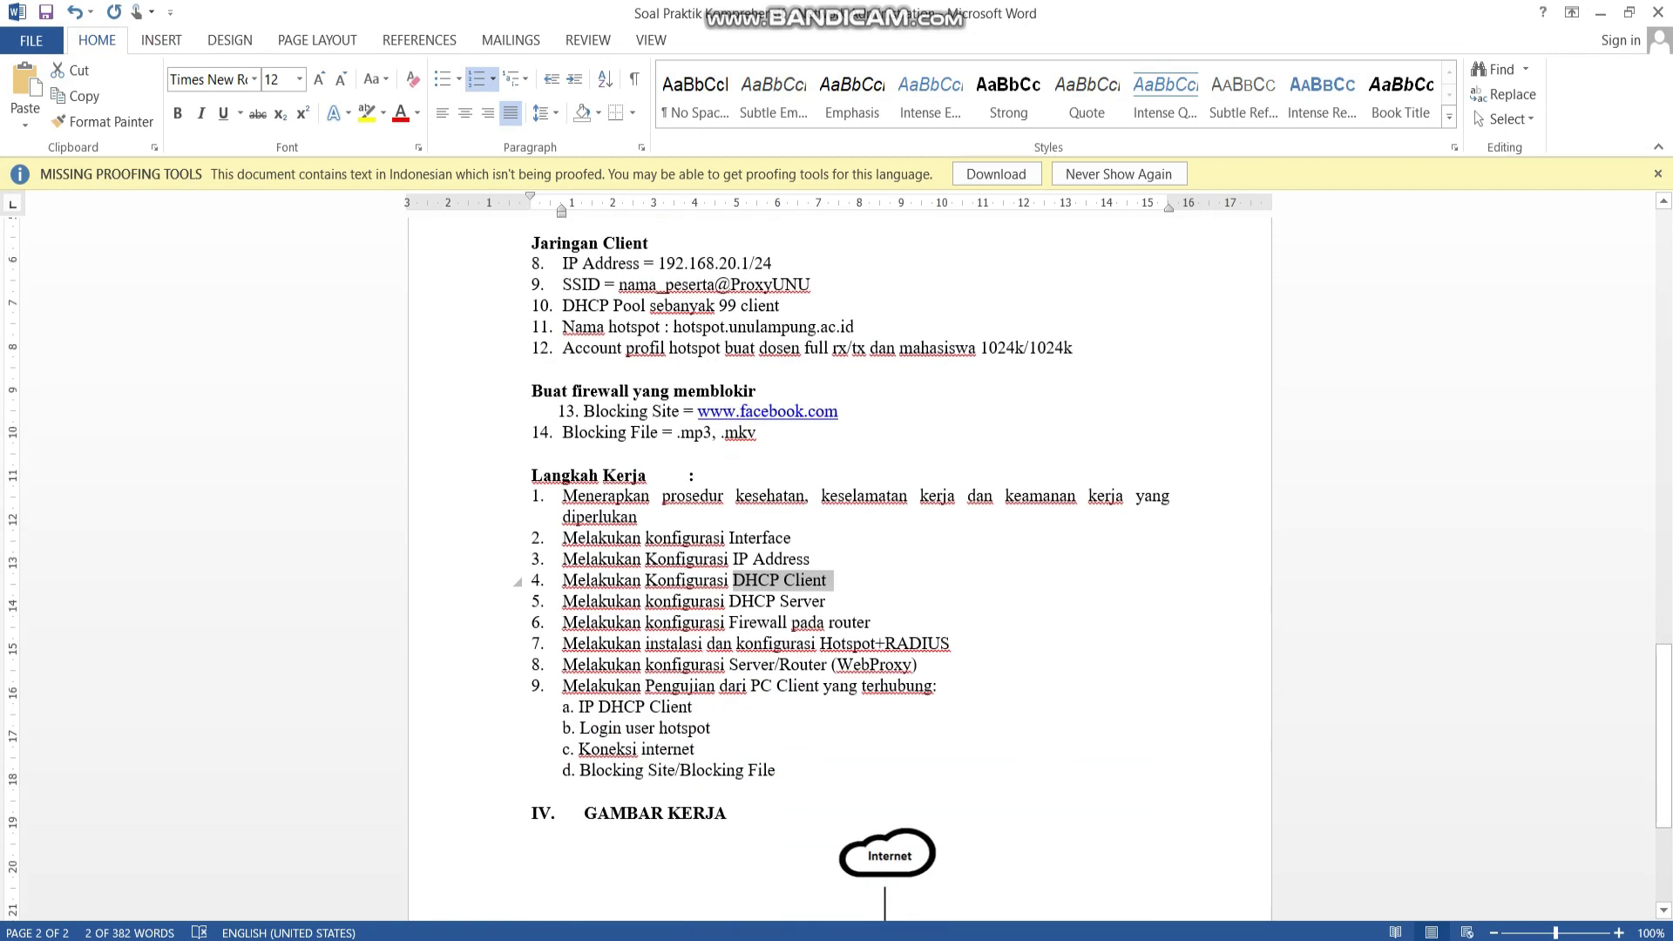
{"action": "left_click_drag", "start_coordinate": [729, 600], "coordinate": [826, 600]}
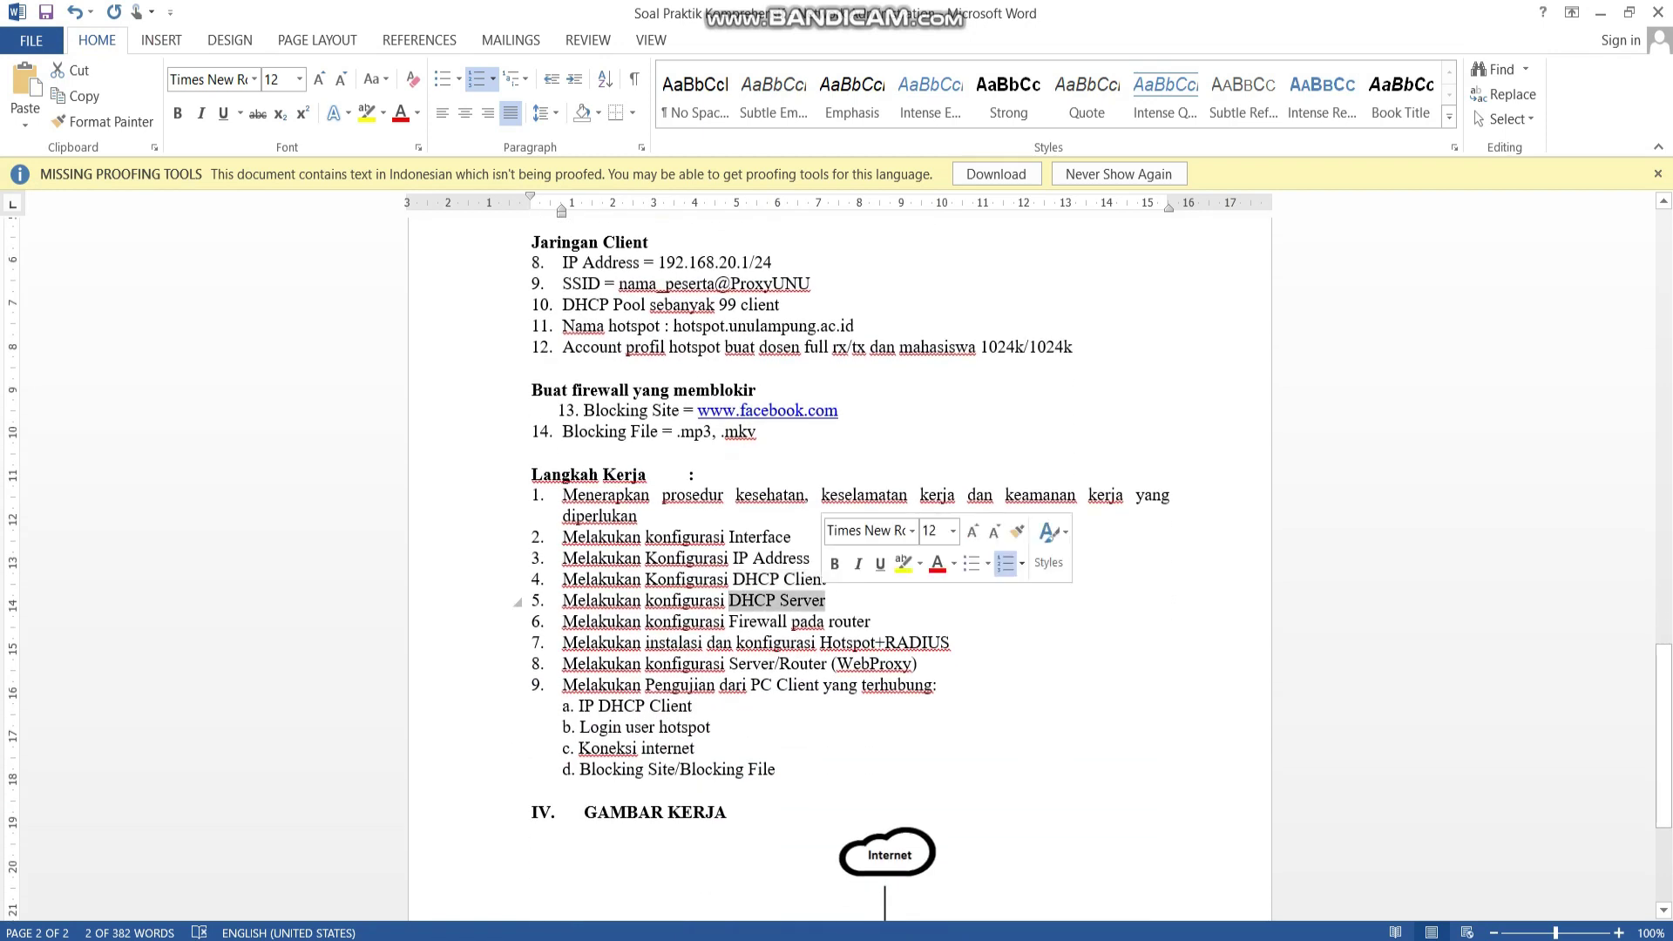
{"action": "key", "text": "alt+Tab"}
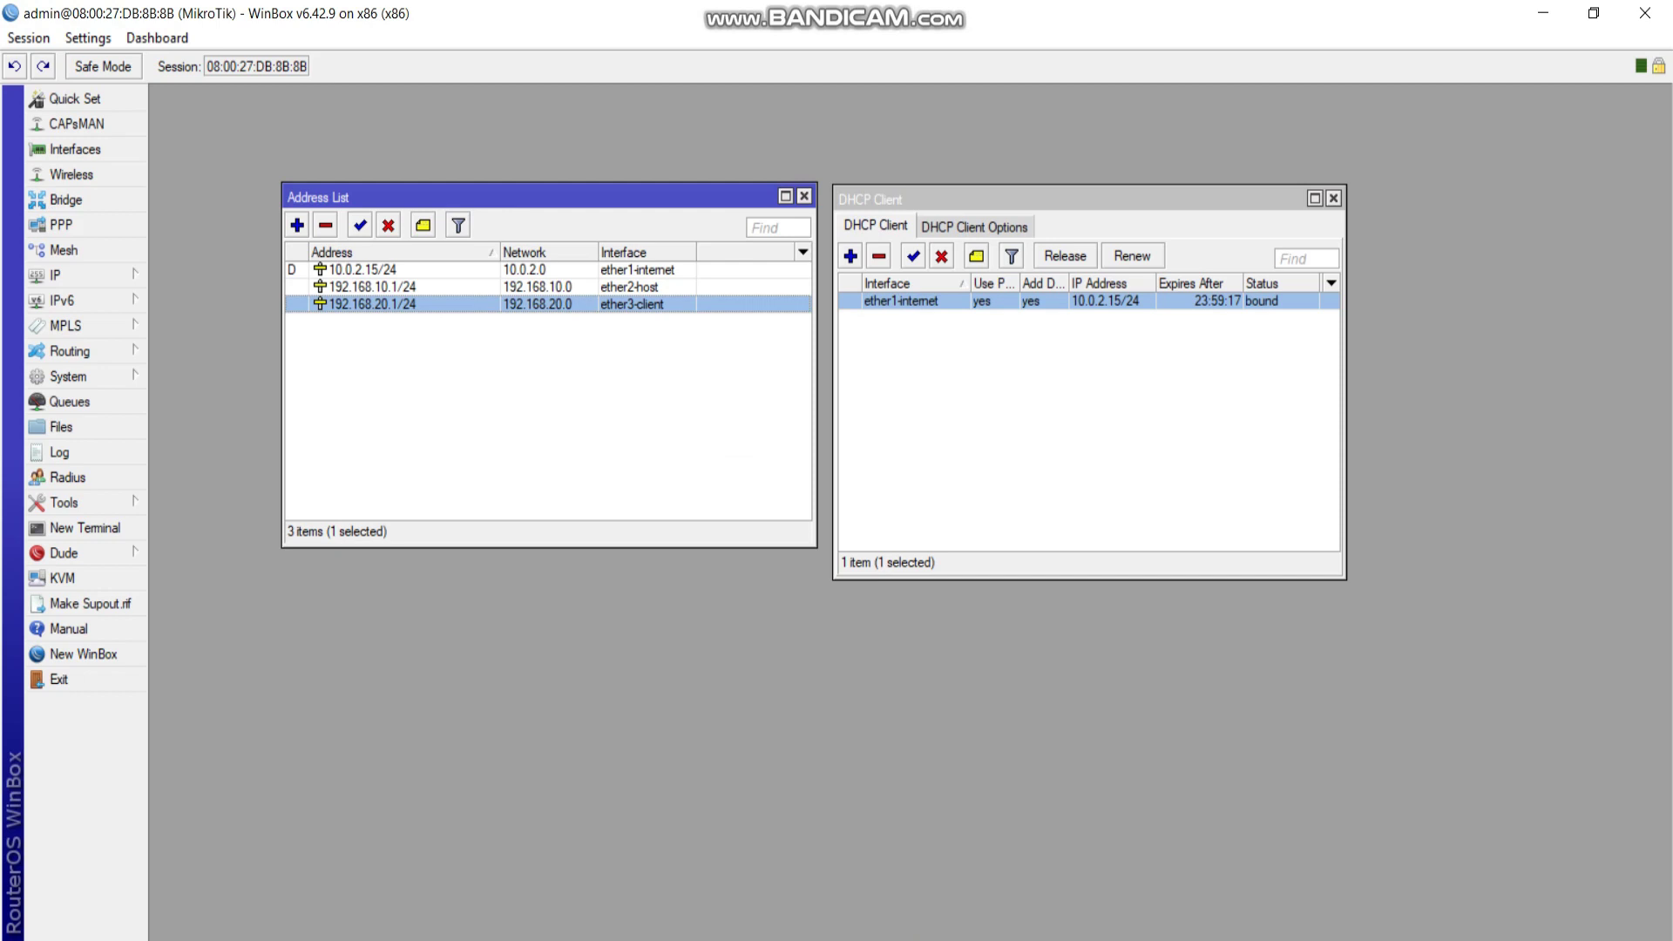
Close the address windows and start DHCP Setup on ether2-host.
{"action": "left_click", "coordinate": [803, 196]}
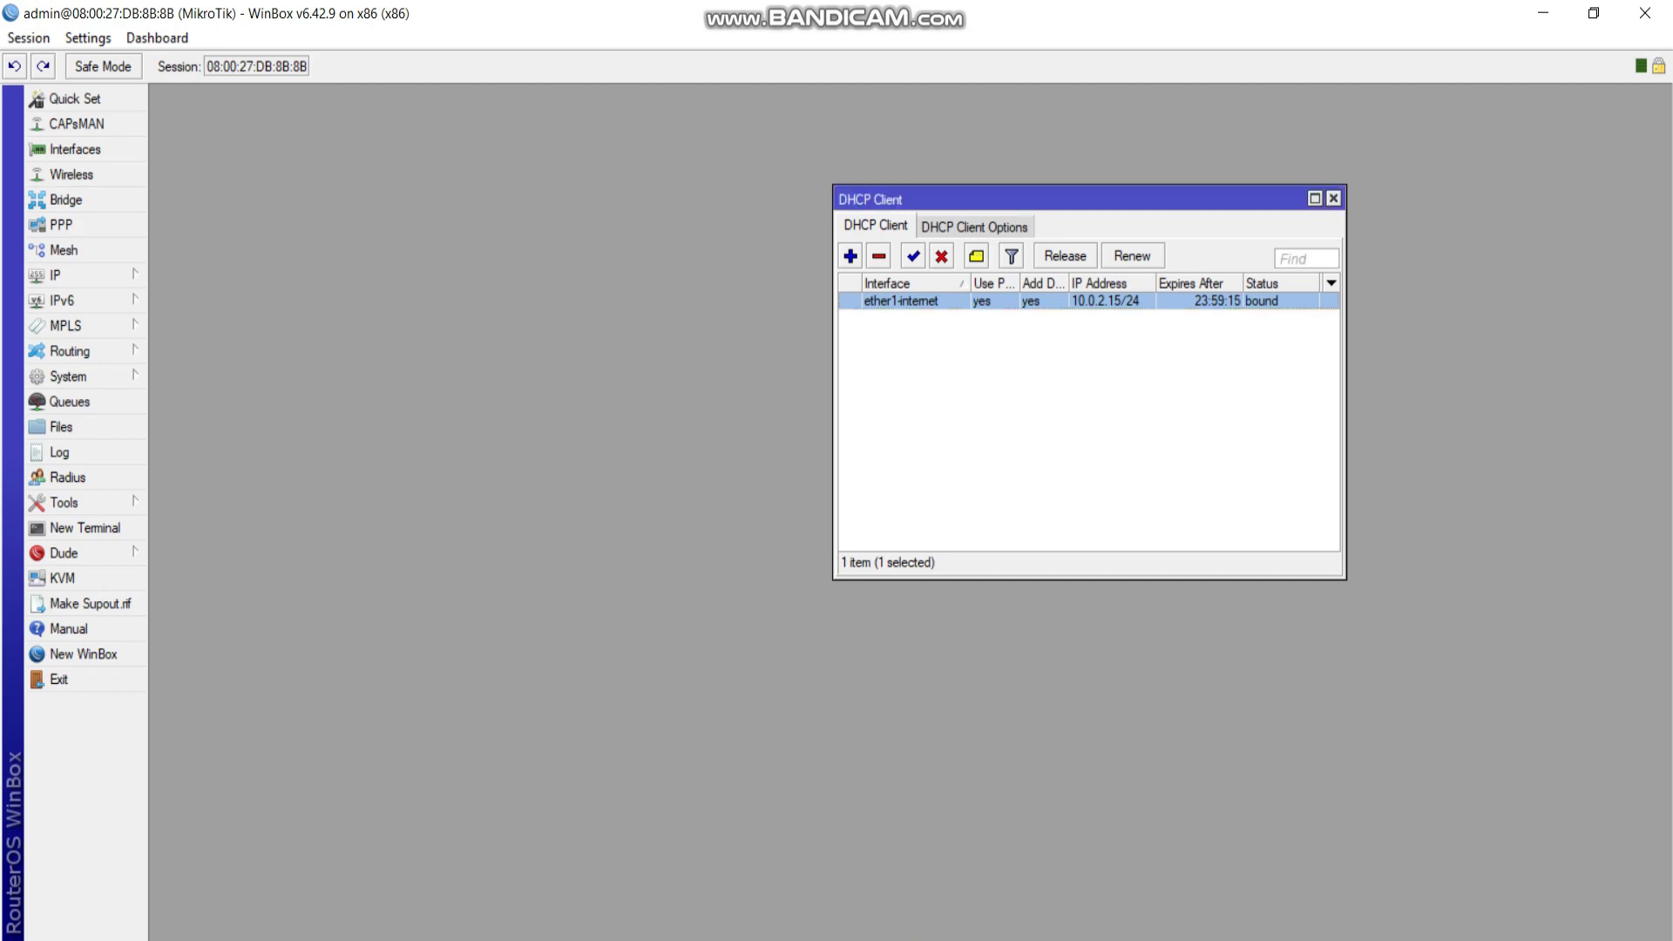
{"action": "left_click", "coordinate": [1333, 197]}
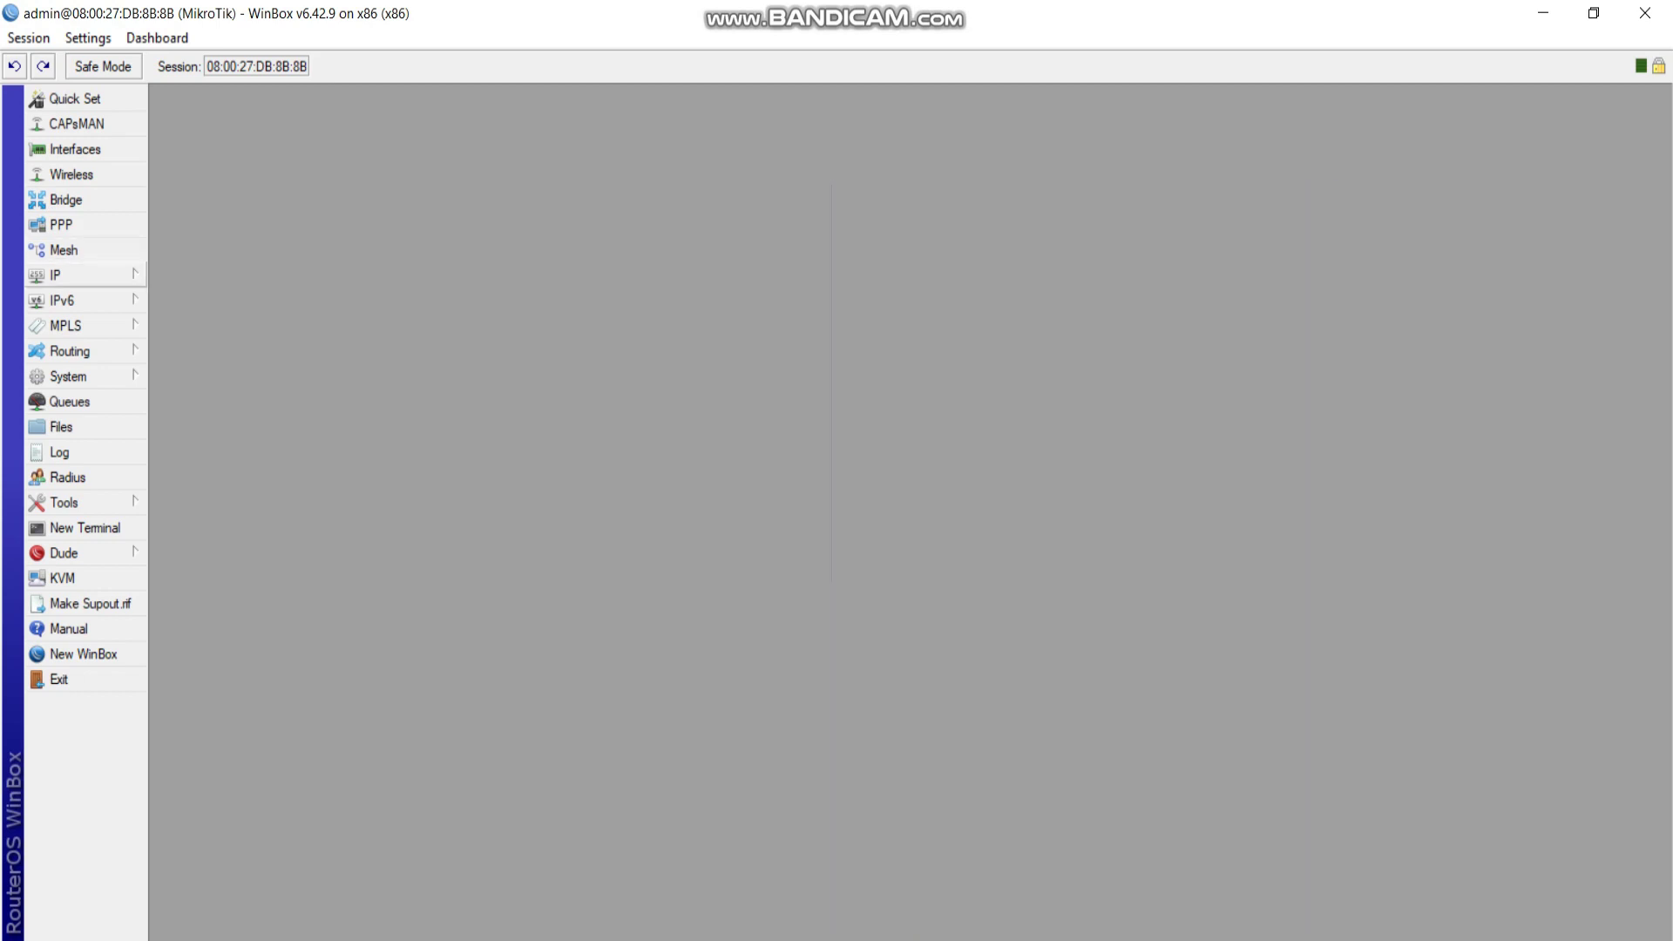
{"action": "left_click", "coordinate": [55, 275]}
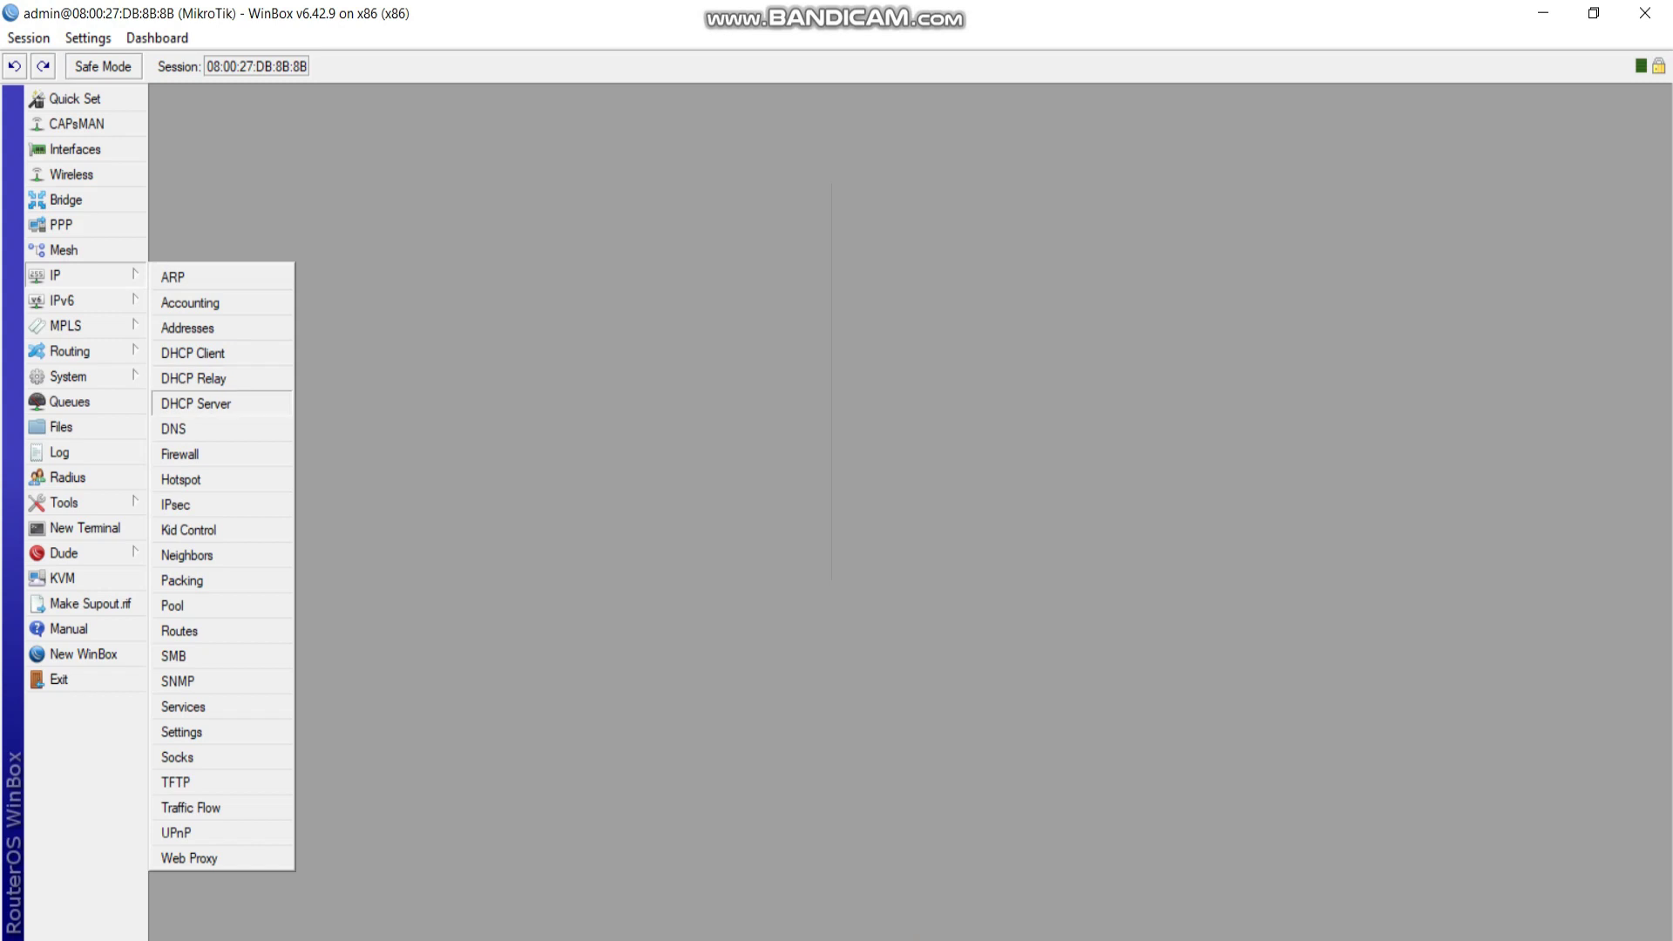
{"action": "left_click", "coordinate": [195, 404]}
{"action": "left_click", "coordinate": [758, 387]}
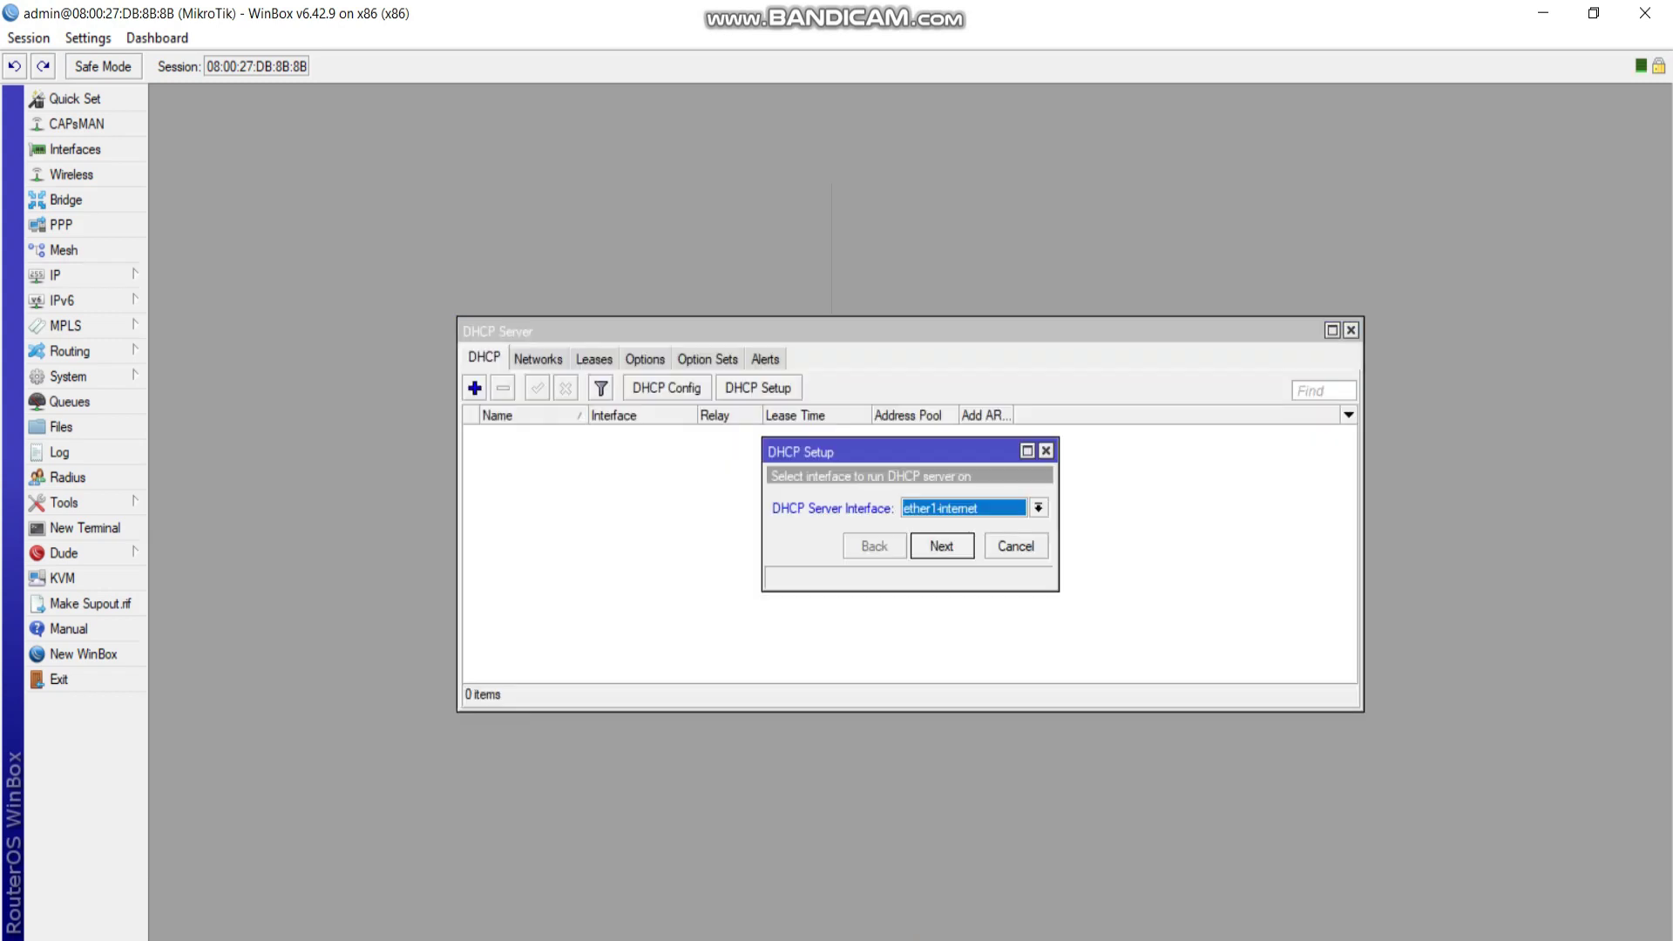
{"action": "left_click", "coordinate": [1037, 508]}
{"action": "left_click", "coordinate": [937, 538]}
{"action": "key", "text": "Return"}
{"action": "key", "text": "Return"}
{"action": "key", "text": "Return"}
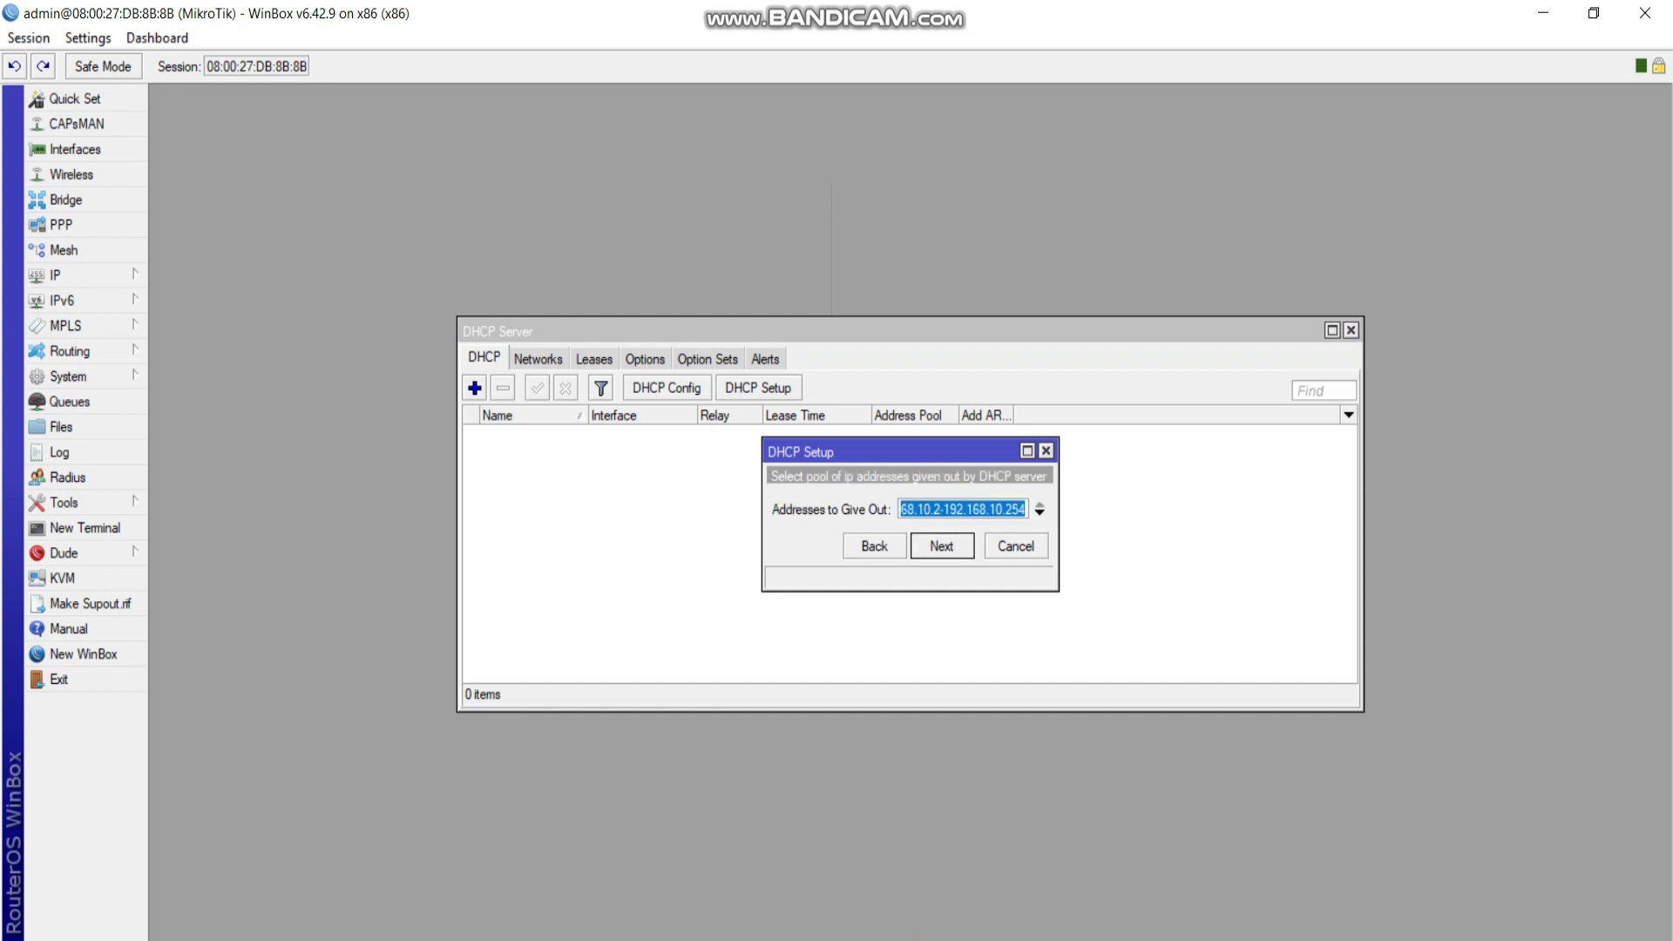
Set the pool end to 192.168.10.100, checking the 99-client requirement in Word.
{"action": "key", "text": "End"}
{"action": "key", "text": "BackSpace"}
{"action": "key", "text": "BackSpace"}
{"action": "key", "text": "BackSpace"}
{"action": "type", "text": "100"}
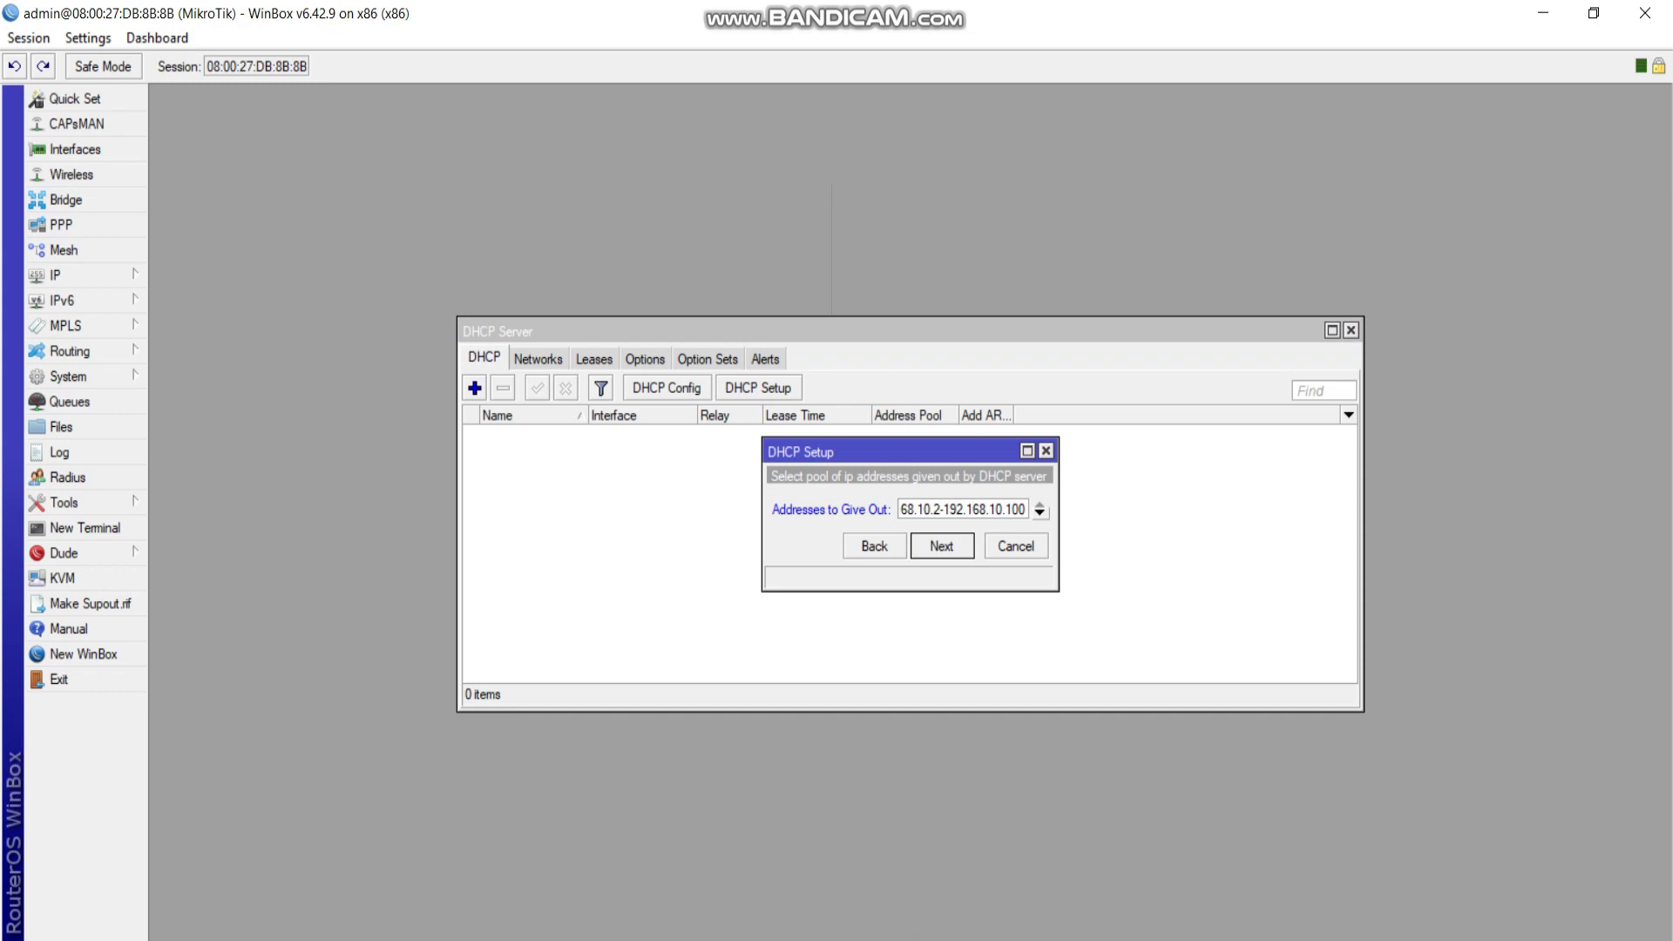
{"action": "key", "text": "alt+Tab"}
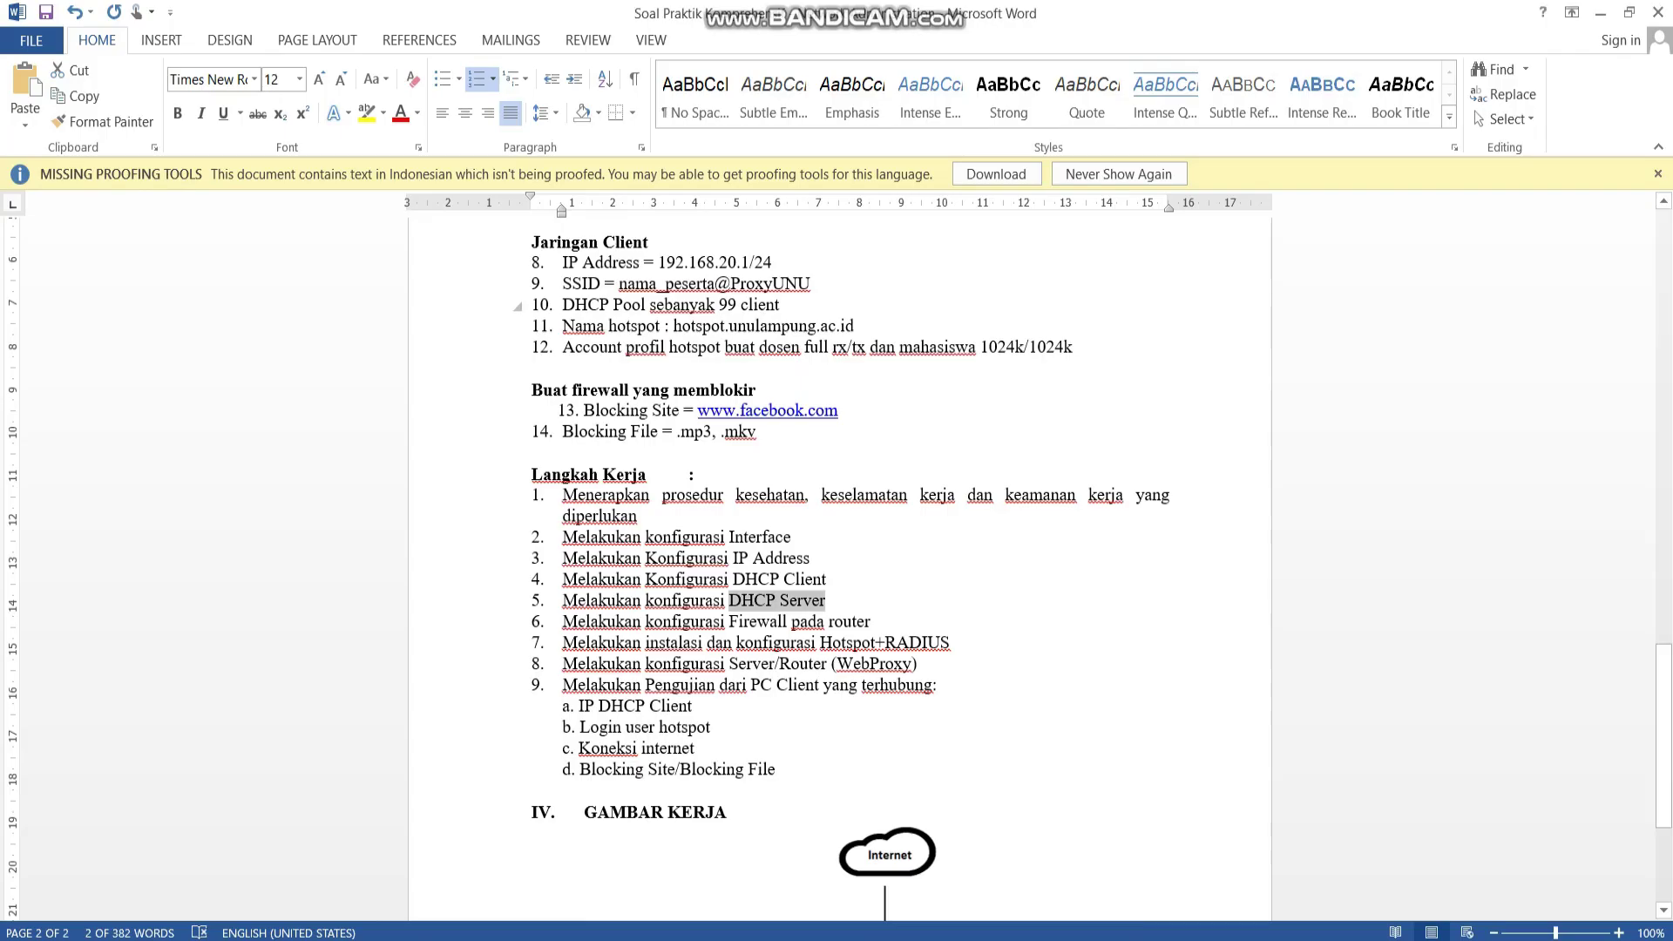
{"action": "left_click_drag", "start_coordinate": [719, 304], "coordinate": [779, 305]}
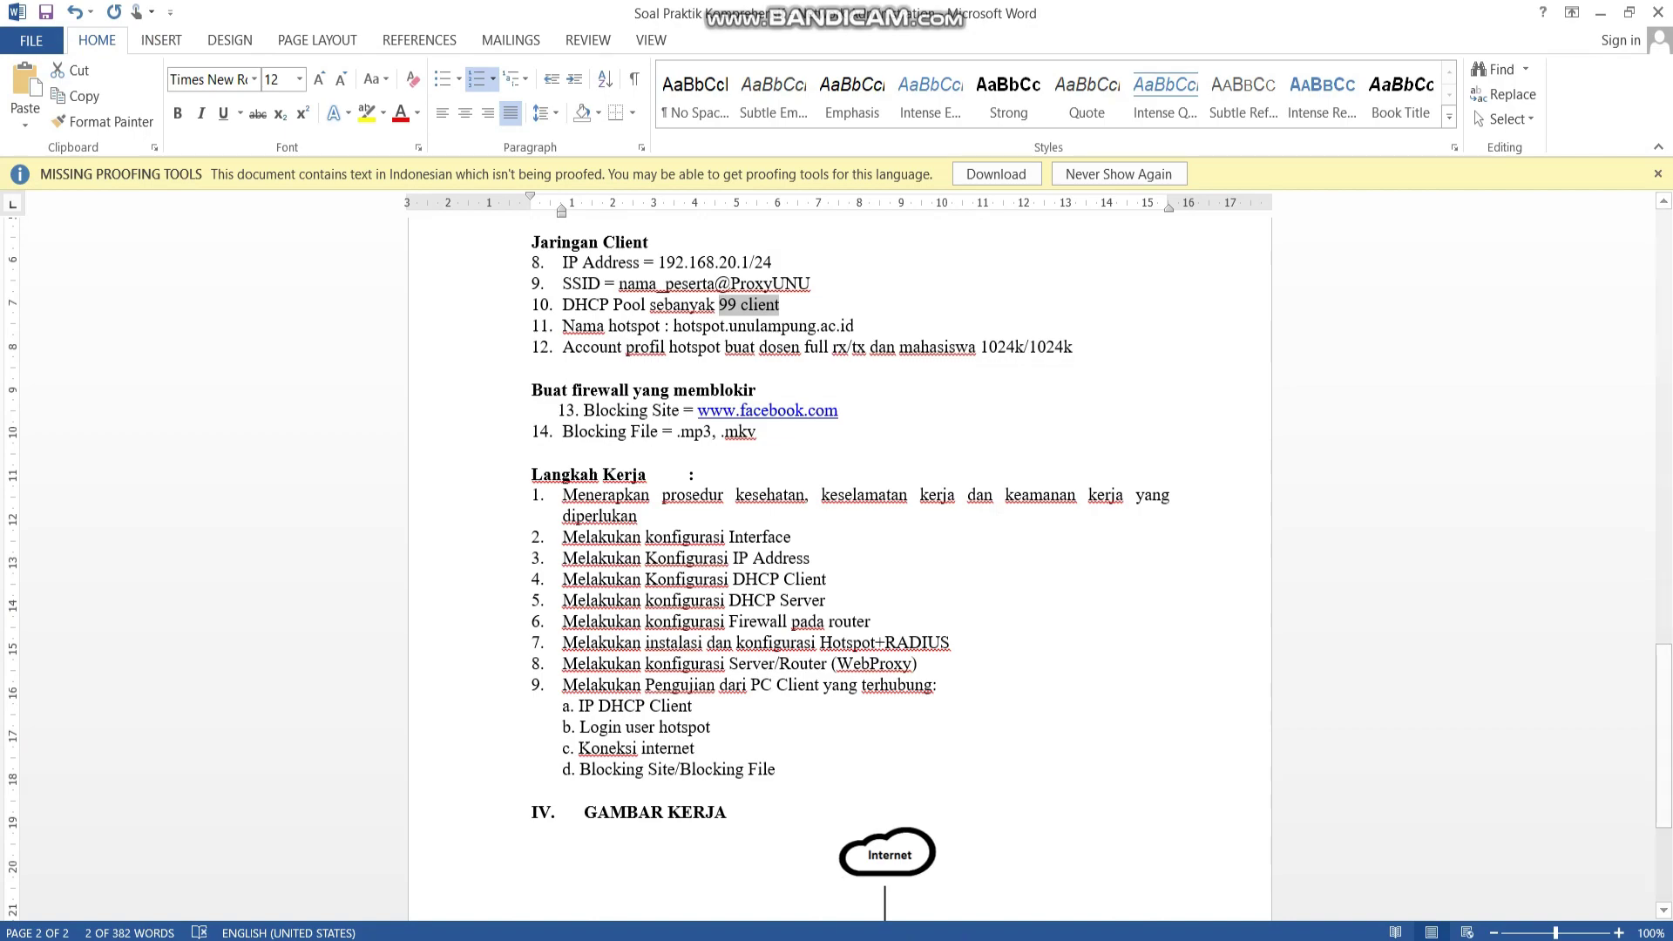
{"action": "key", "text": "alt+Tab"}
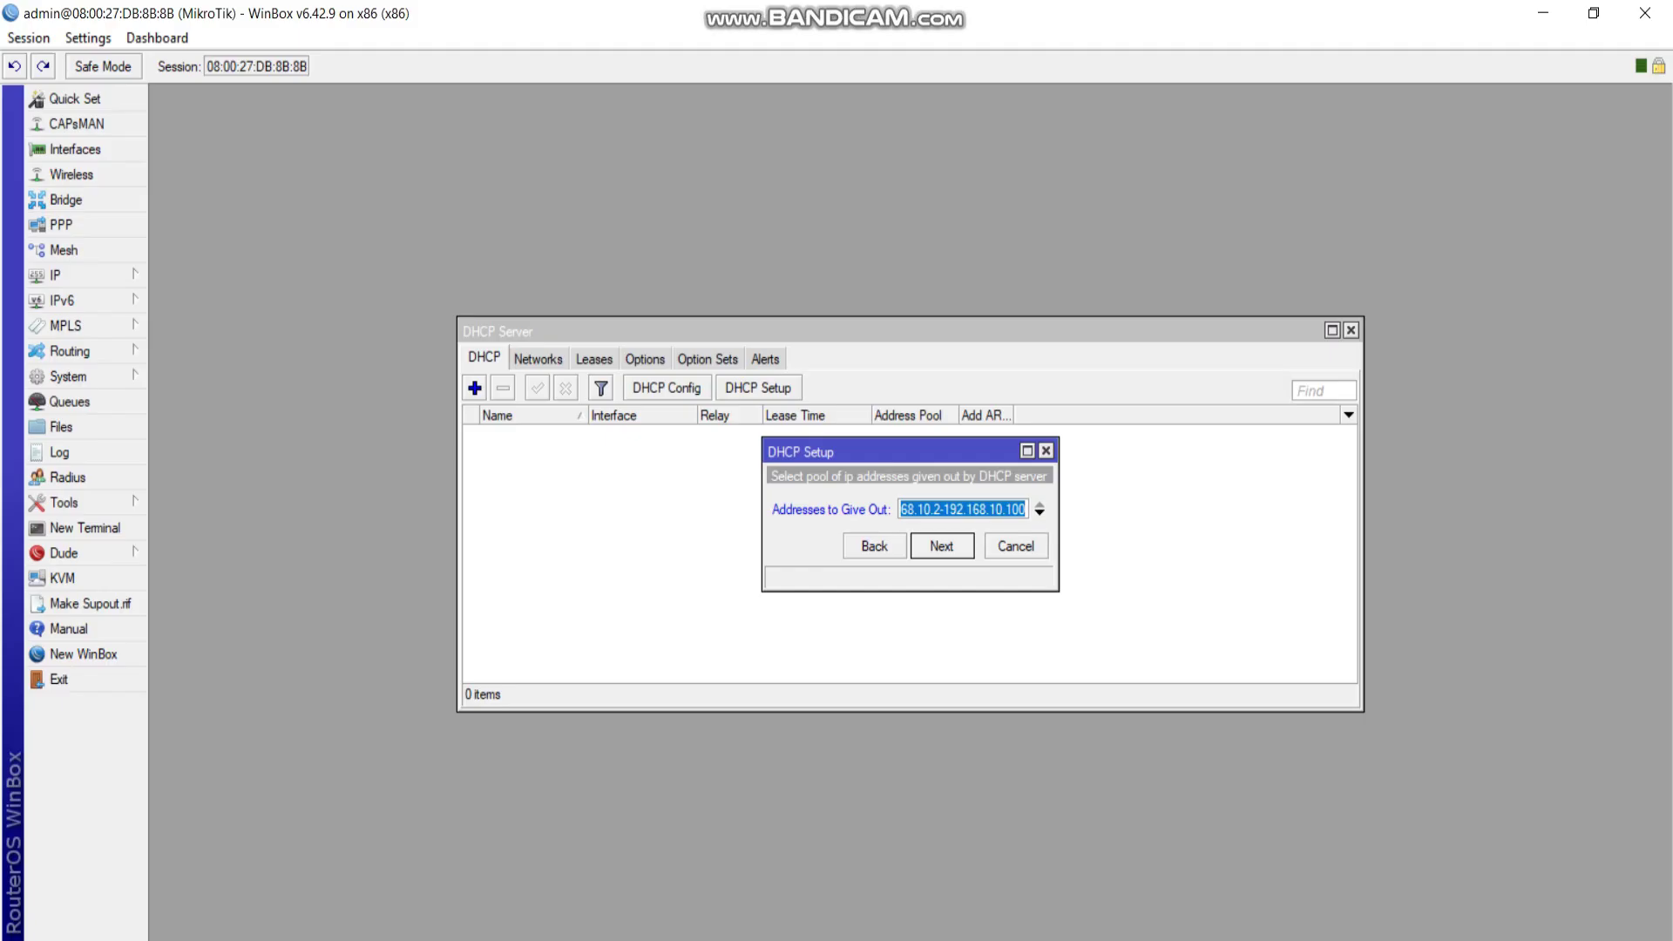
Finish the ether2-host setup and run DHCP Setup for ether3-client with pool ending at .100.
{"action": "key", "text": "Return"}
{"action": "key", "text": "Return"}
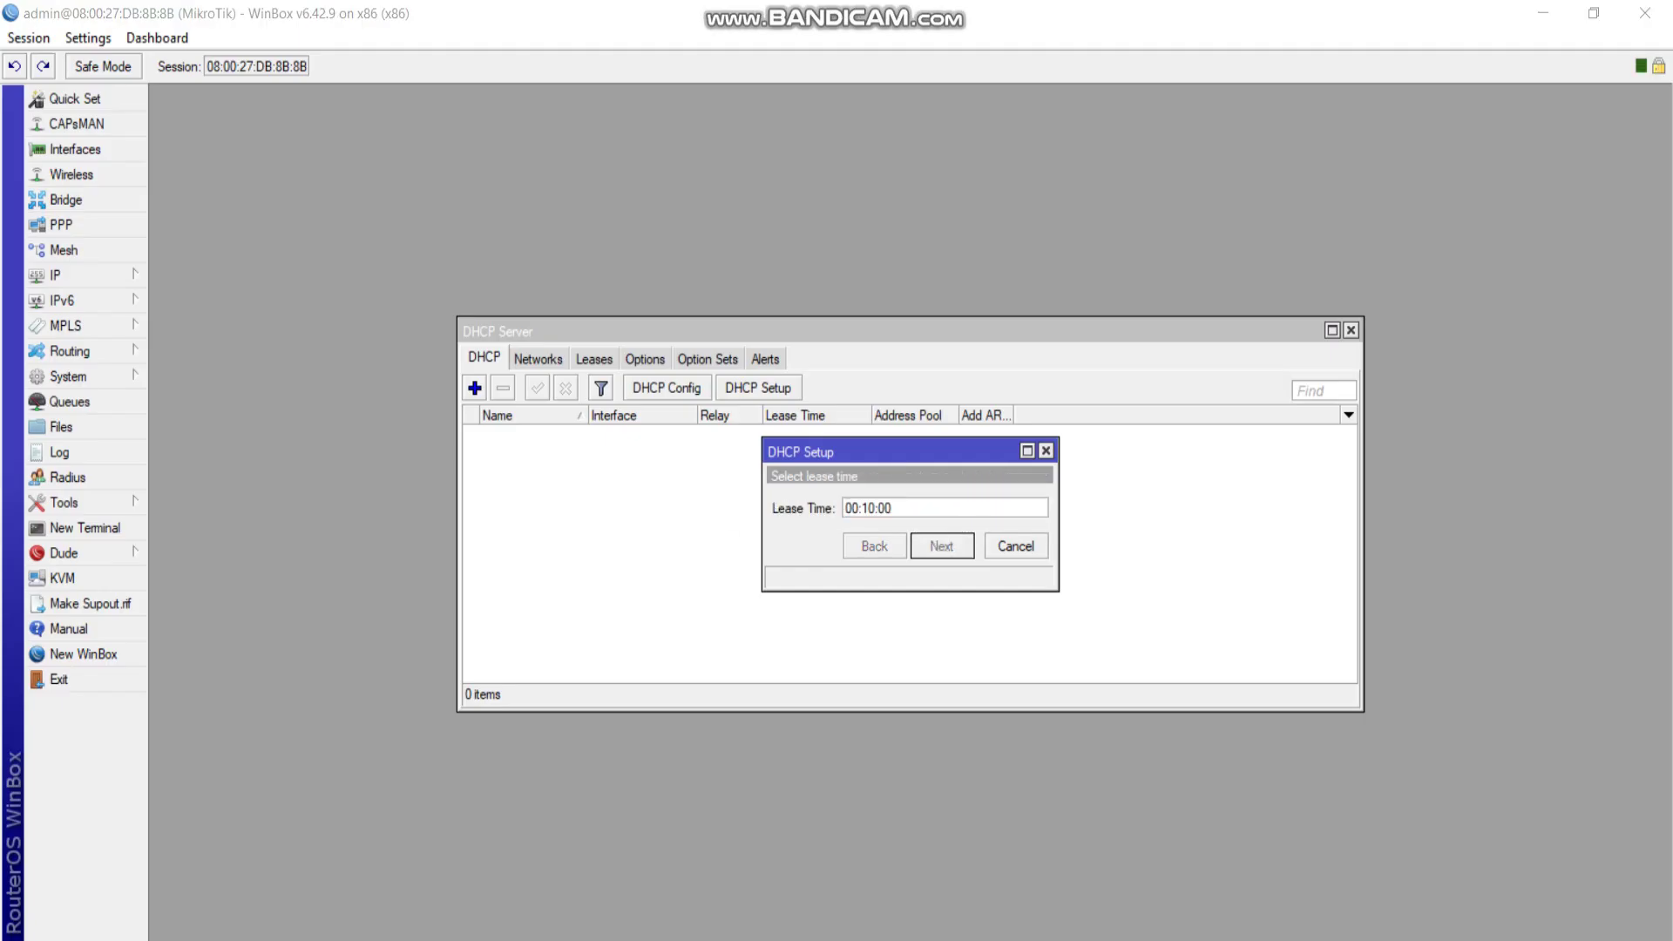
{"action": "key", "text": "Return"}
{"action": "left_click", "coordinate": [758, 388]}
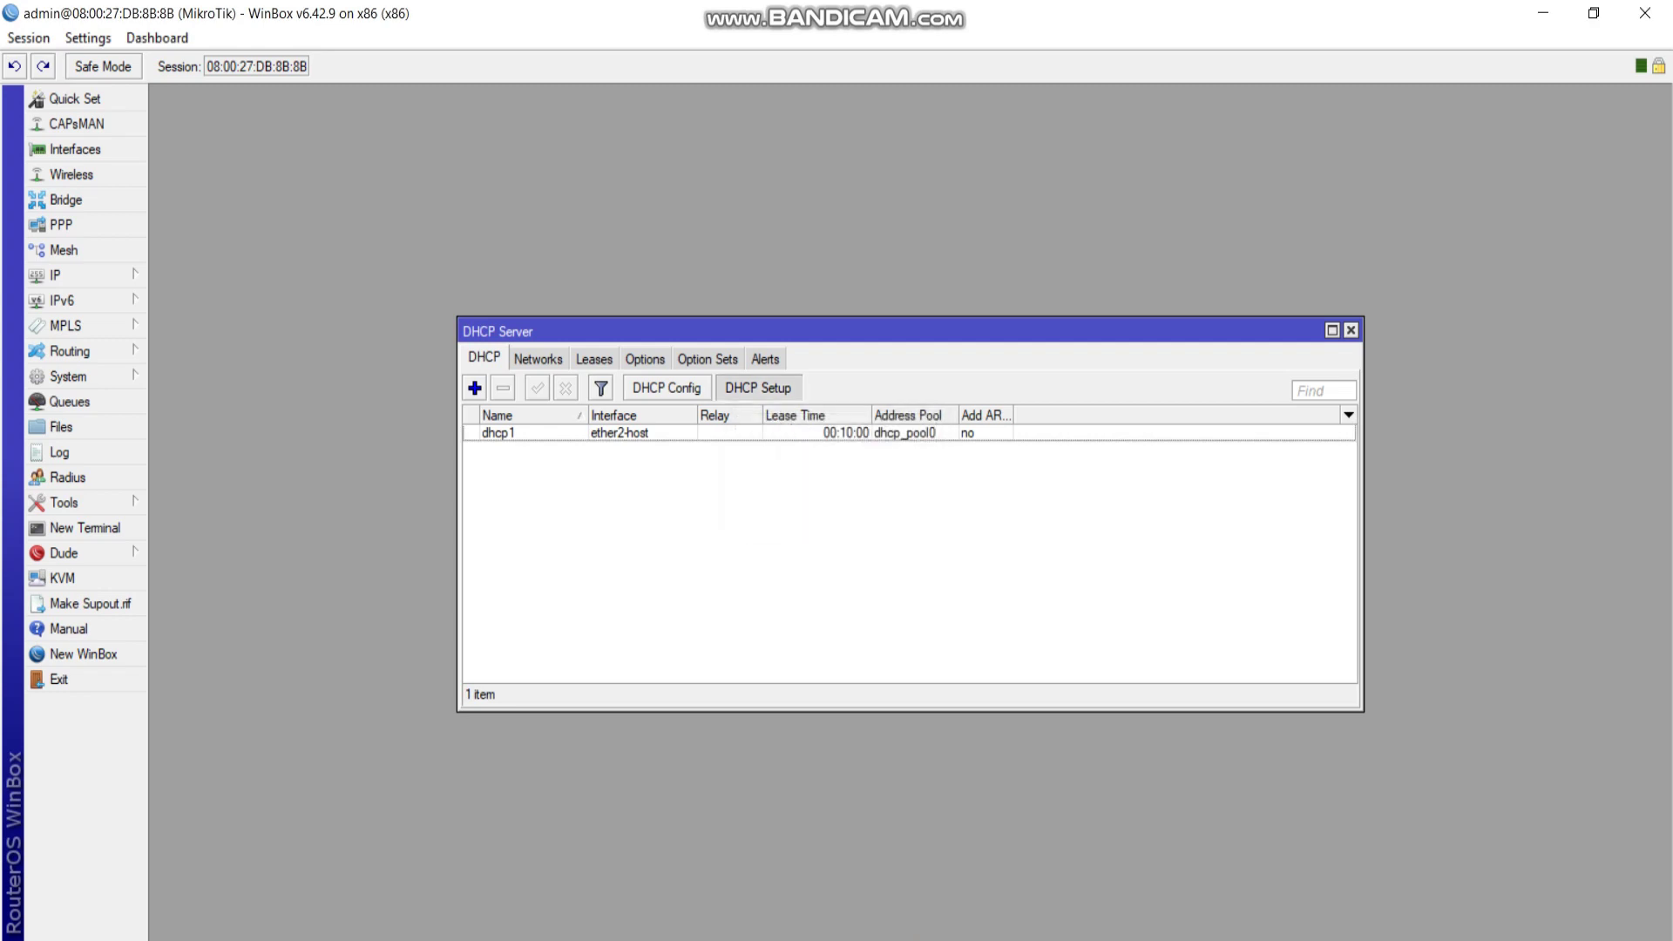
{"action": "key", "text": "alt+Down"}
{"action": "key", "text": "Down"}
{"action": "key", "text": "Return"}
{"action": "key", "text": "Return"}
{"action": "key", "text": "Return"}
{"action": "key", "text": "Return"}
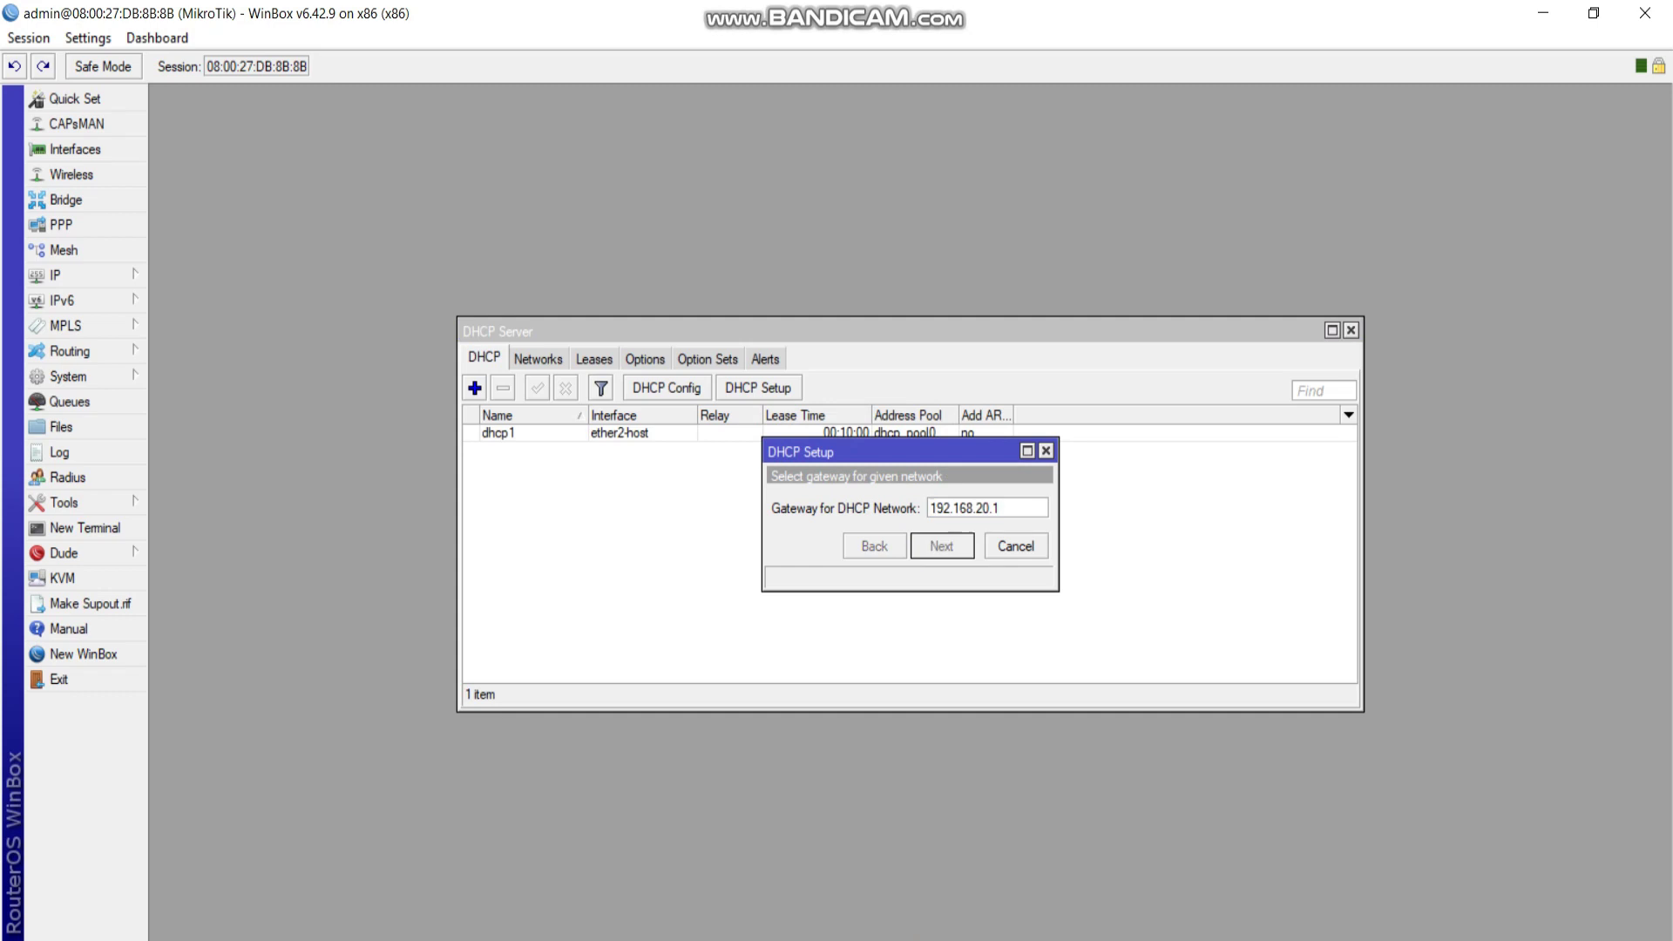
{"action": "key", "text": "End"}
{"action": "key", "text": "shift+Left"}
{"action": "key", "text": "shift+Left"}
{"action": "key", "text": "shift+Left"}
{"action": "type", "text": "100"}
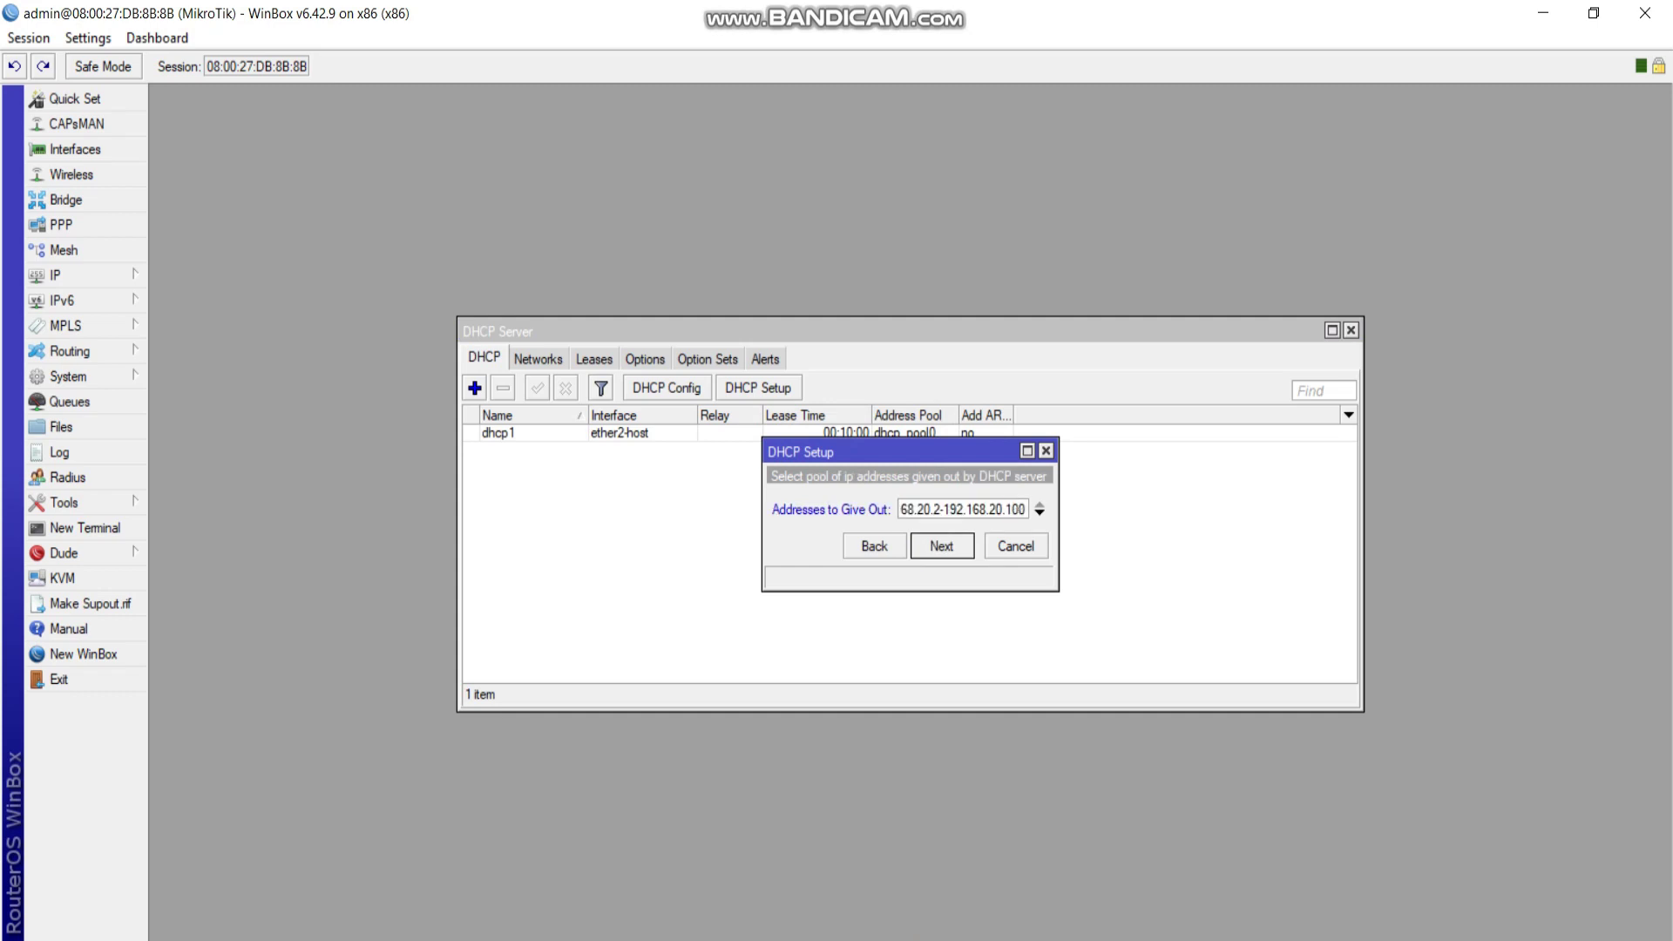
{"action": "key", "text": "Return"}
{"action": "key", "text": "Return"}
{"action": "key", "text": "Return"}
{"action": "key", "text": "Return"}
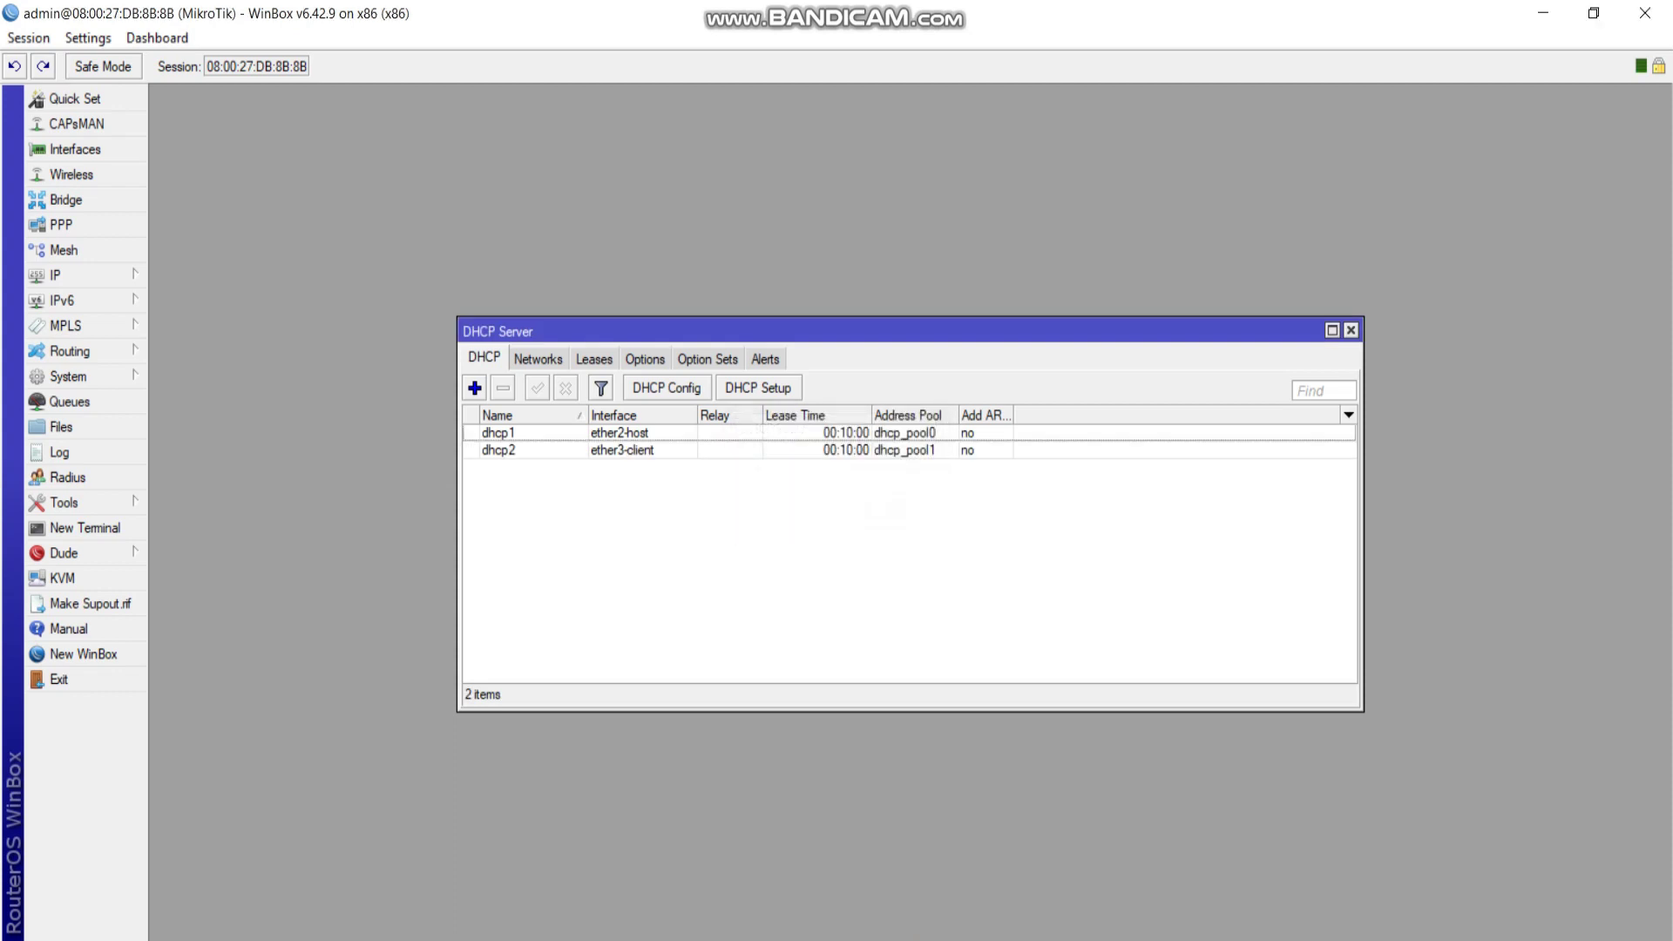
Review the DHCP Leases and Networks tabs, then close the DHCP Server window.
{"action": "left_click", "coordinate": [594, 359]}
{"action": "left_click", "coordinate": [538, 359]}
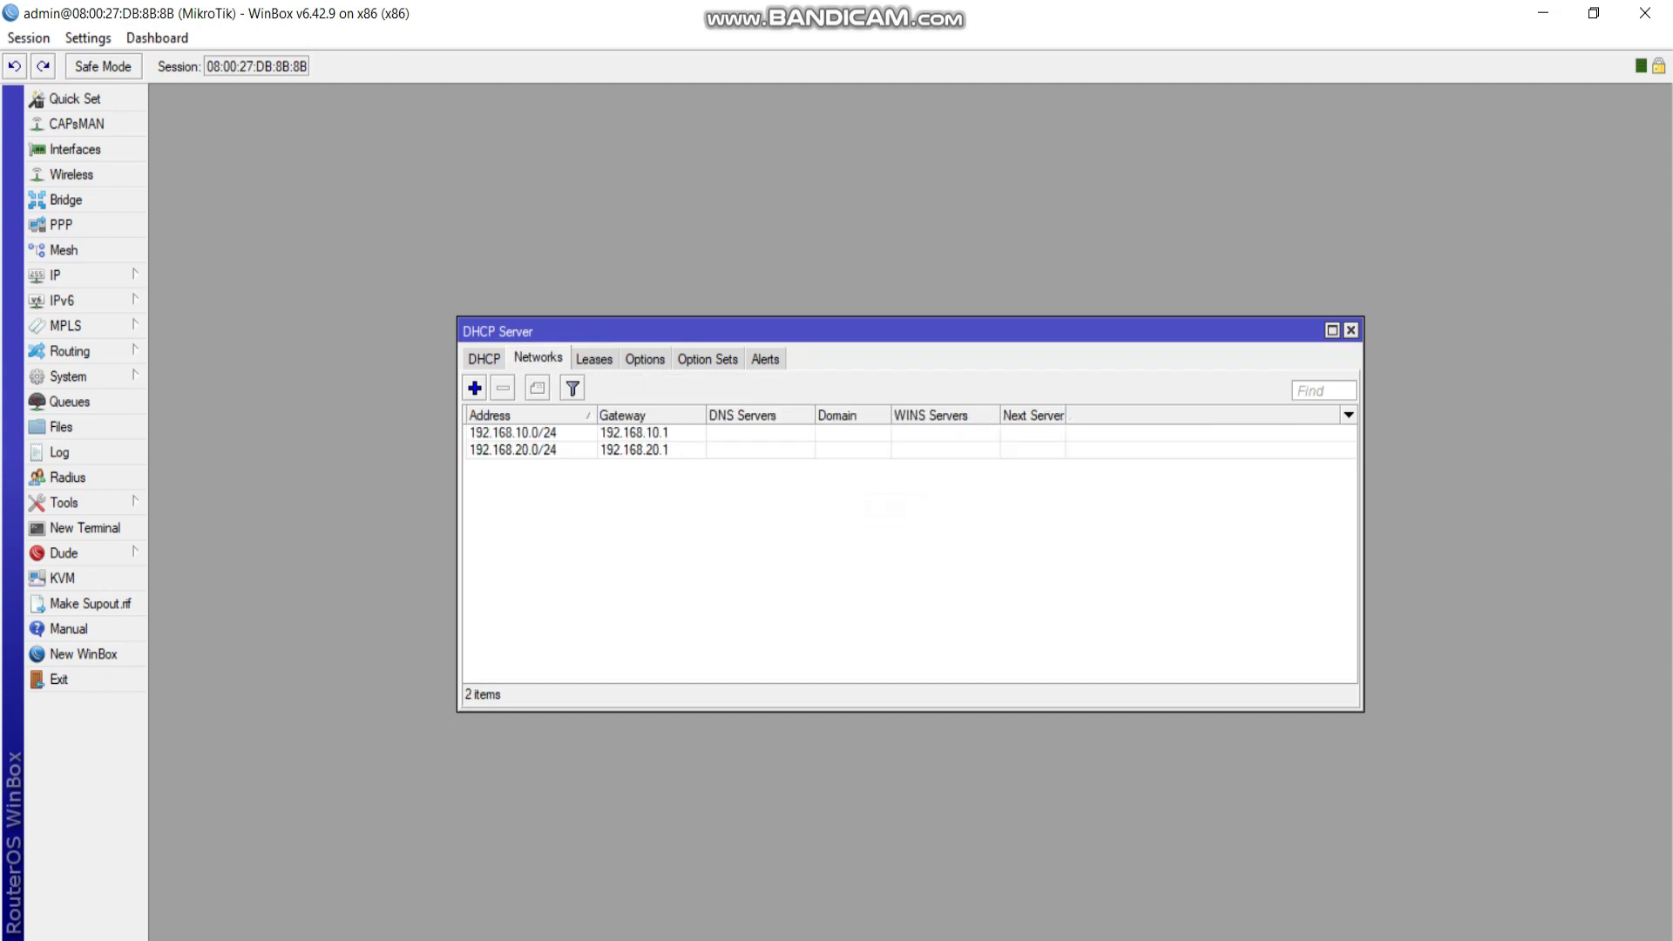
{"action": "left_click", "coordinate": [1351, 330]}
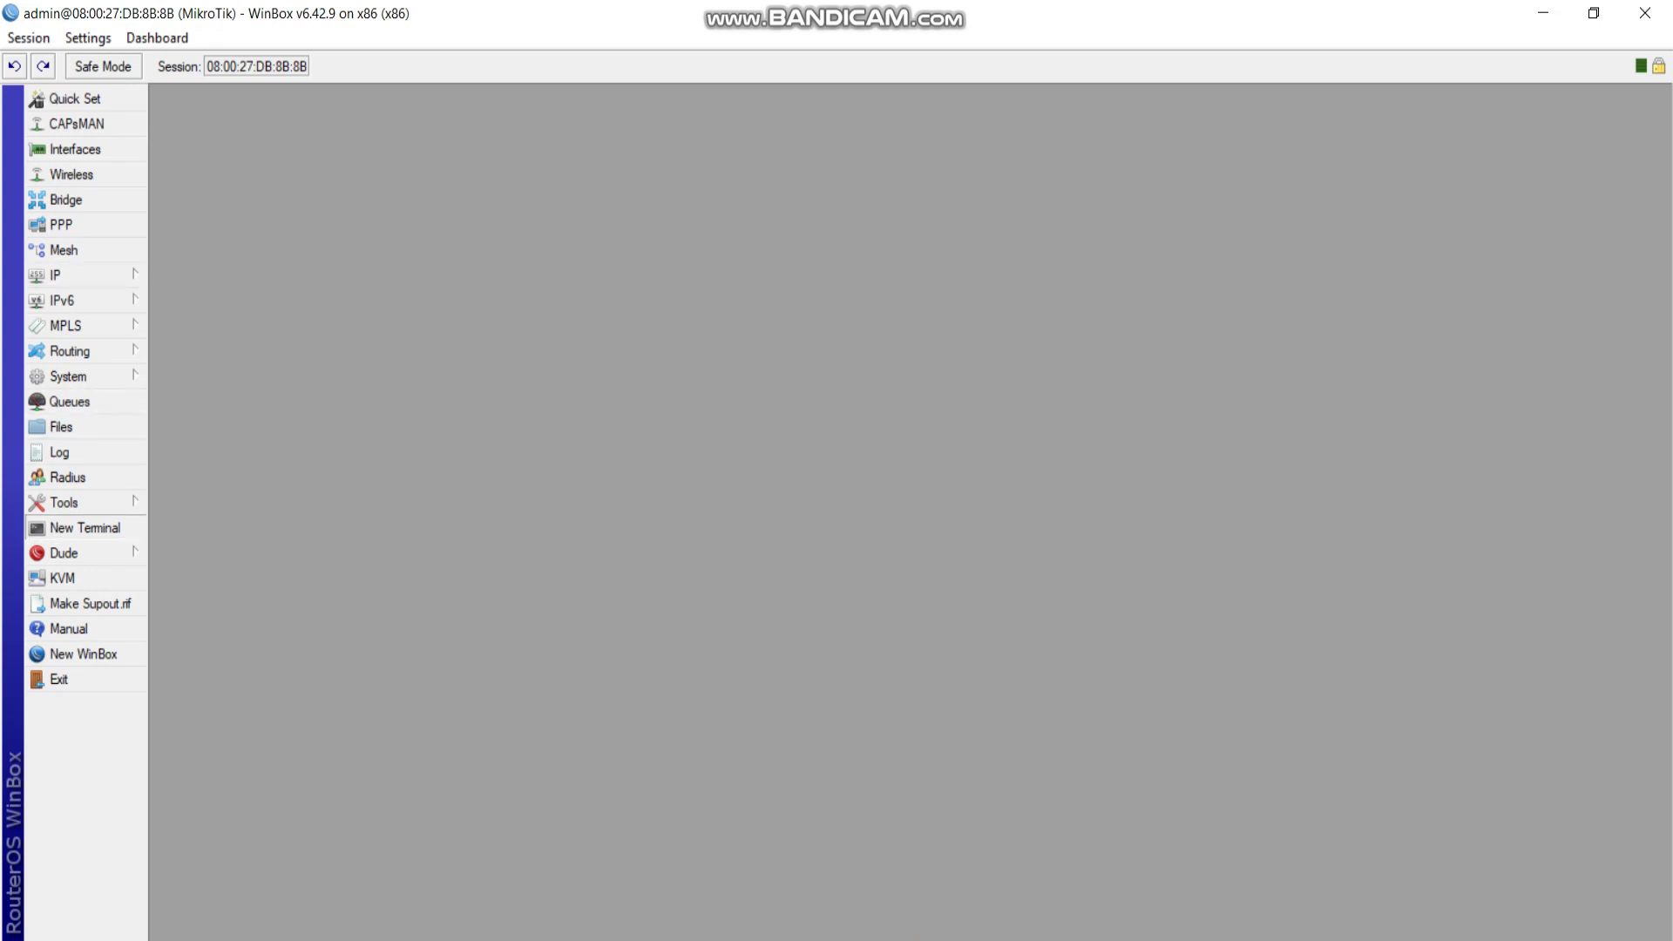
{"action": "left_click", "coordinate": [85, 528]}
{"action": "key", "text": "Return"}
{"action": "type", "text": "ping "}
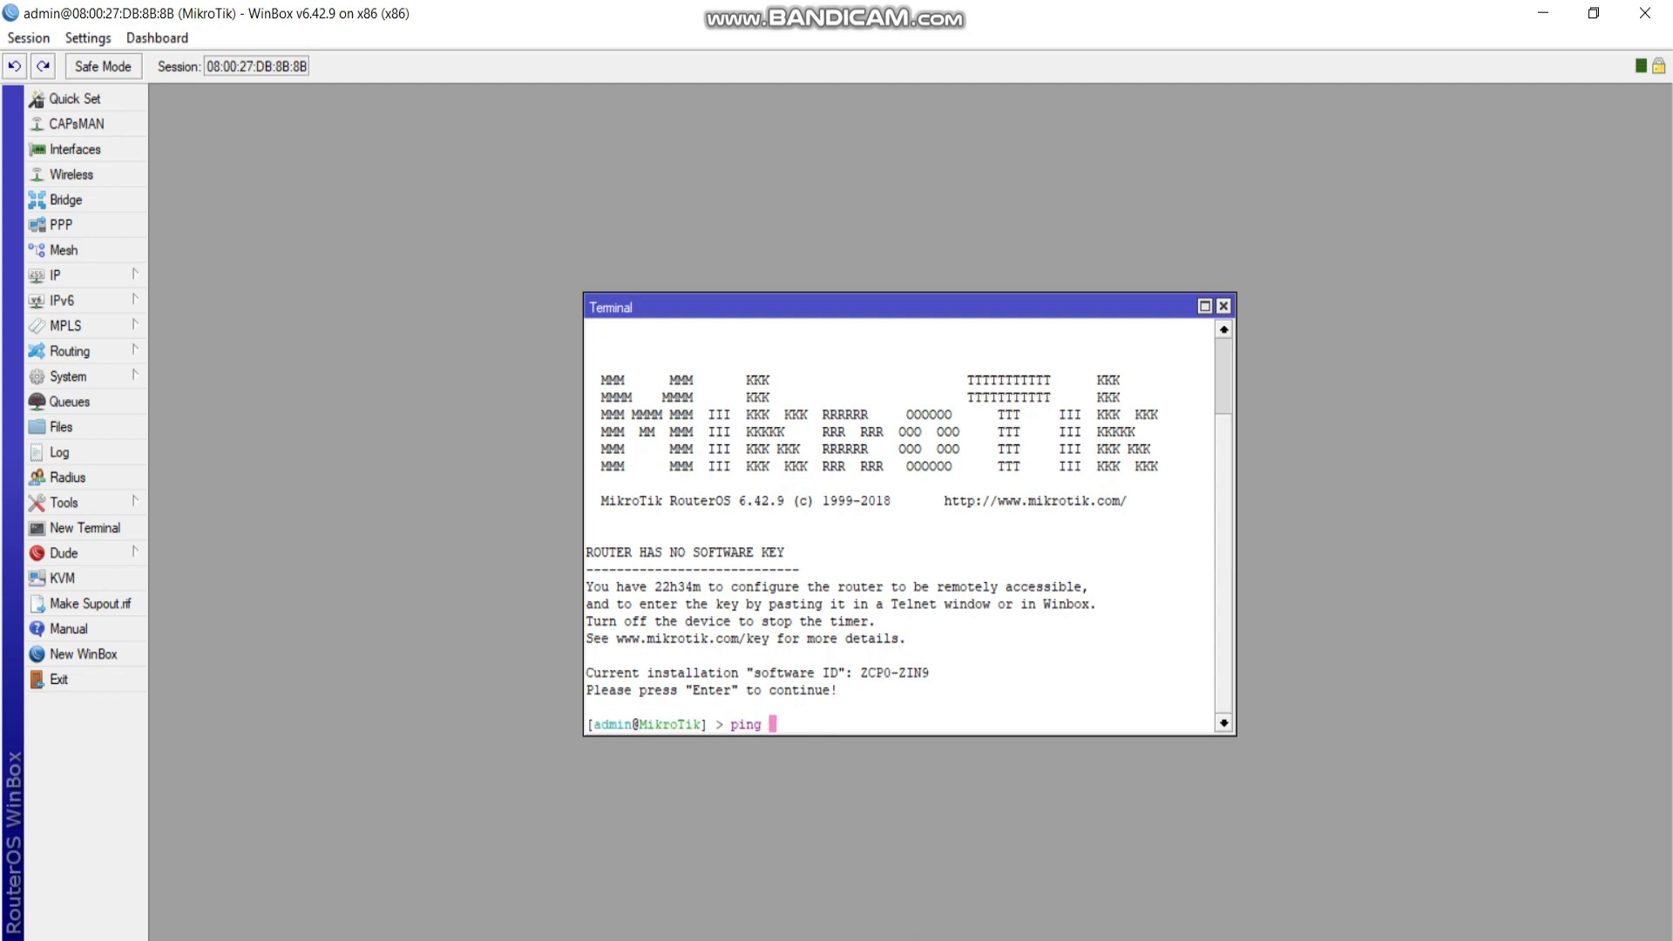
{"action": "type", "text": "www.google.o"}
{"action": "type", "text": "om"}
{"action": "key", "text": "Return"}
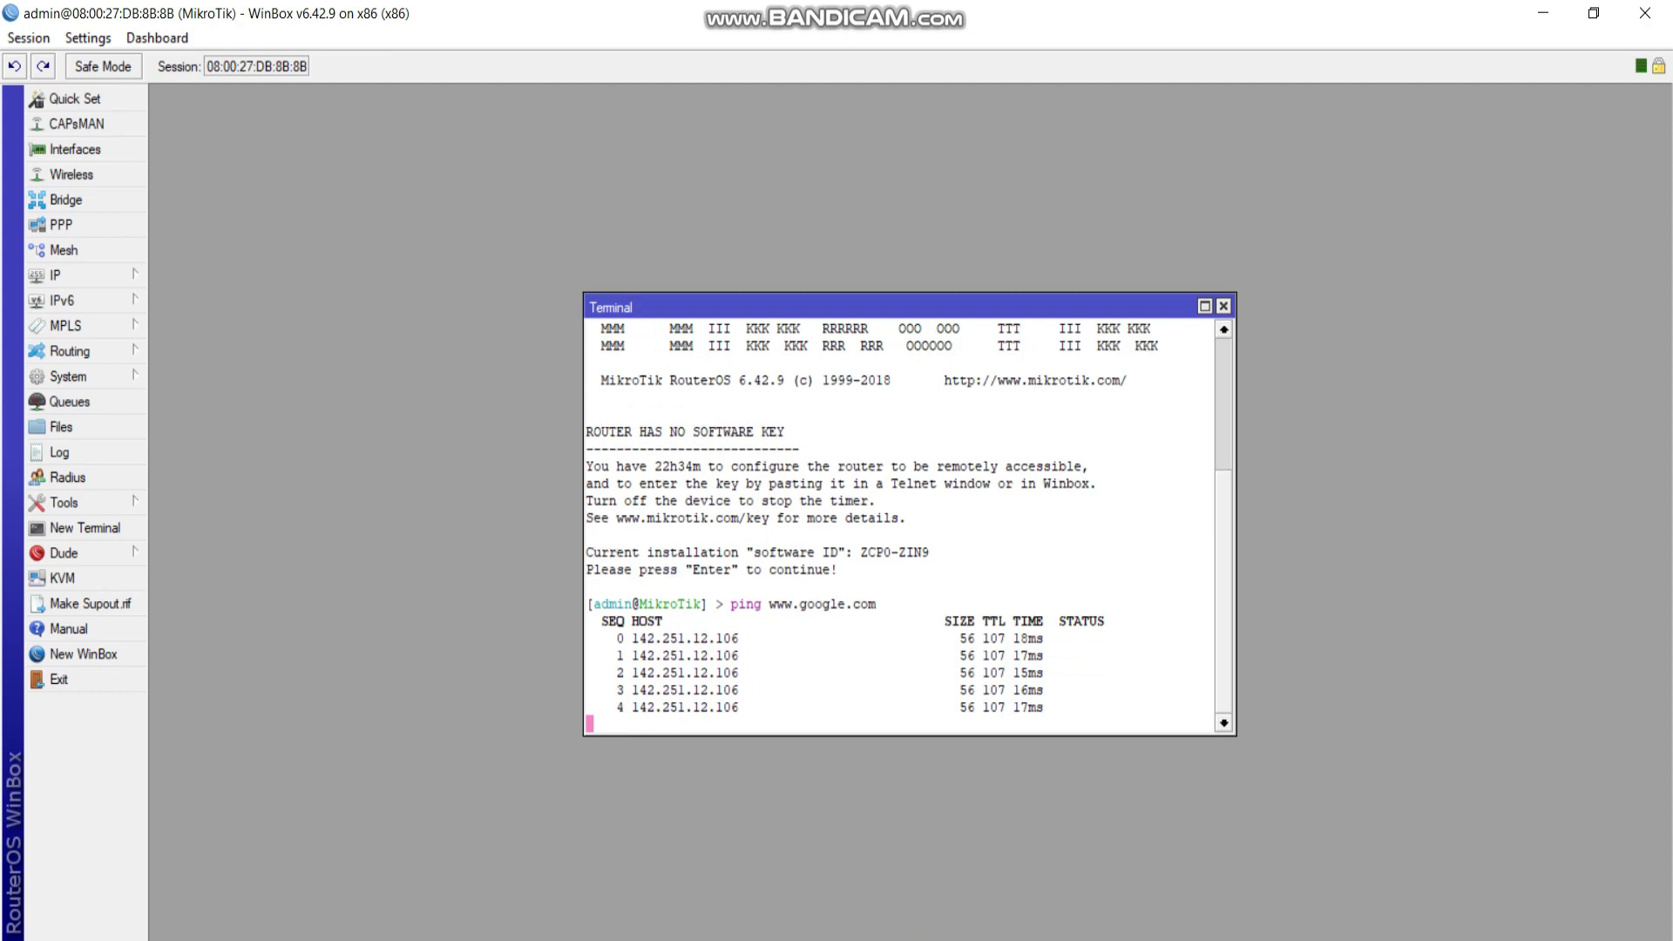
{"action": "left_click", "coordinate": [1224, 306]}
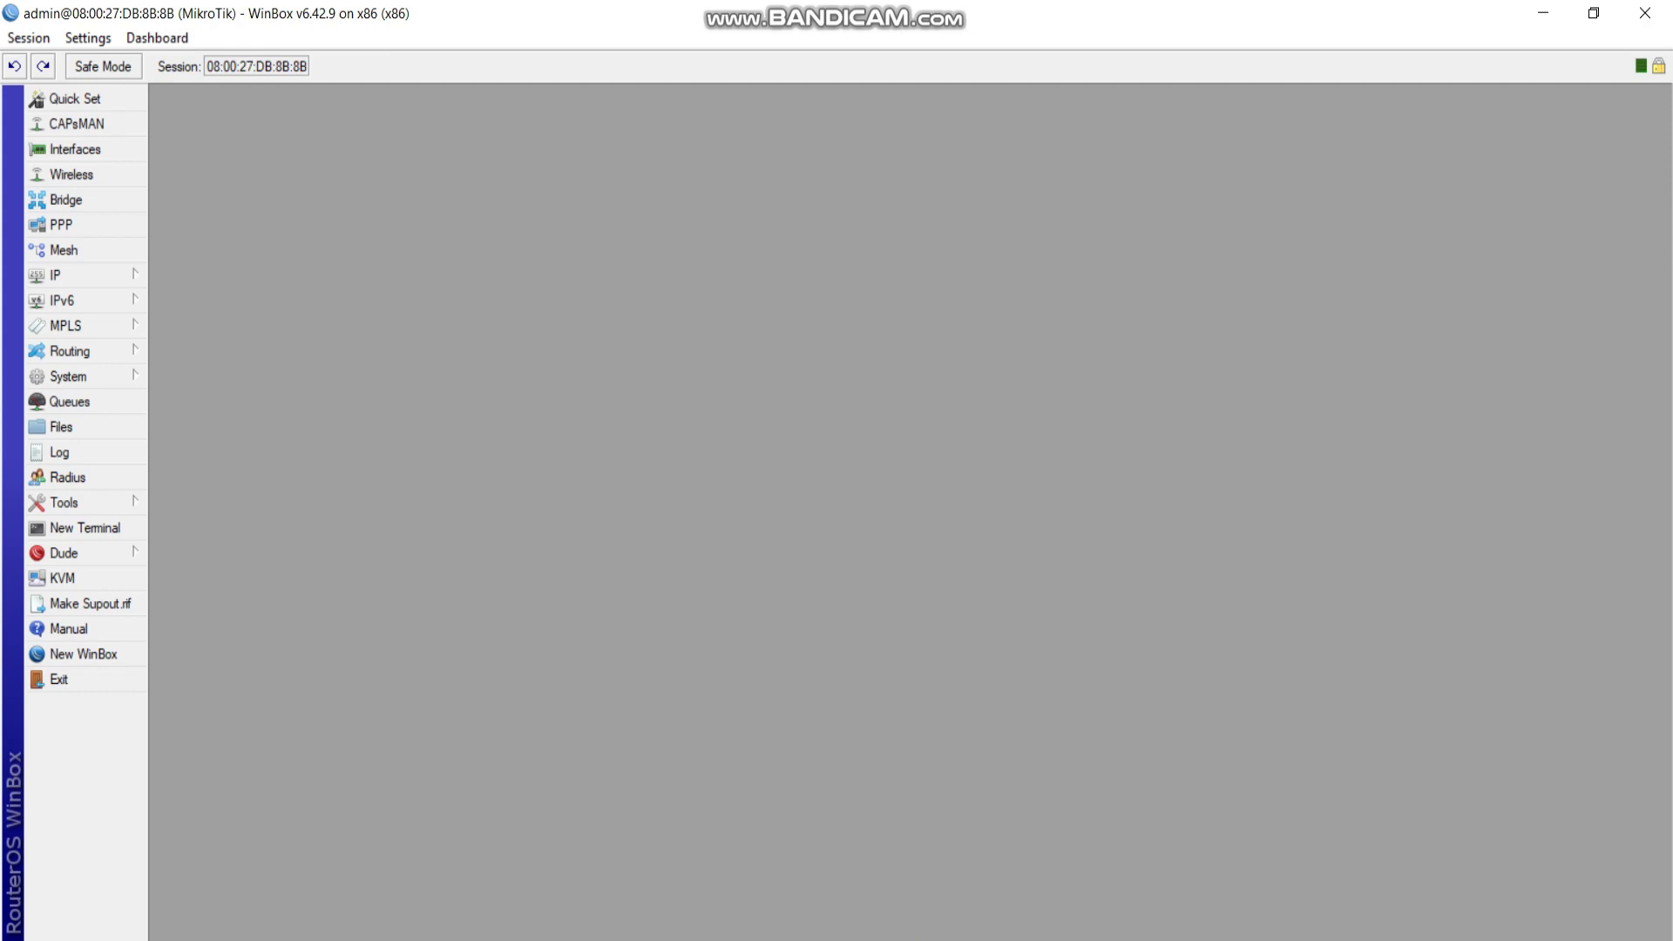
On the Client VM, view the Local Area Connection details for its DHCP address.
{"action": "left_click", "coordinate": [1002, 867]}
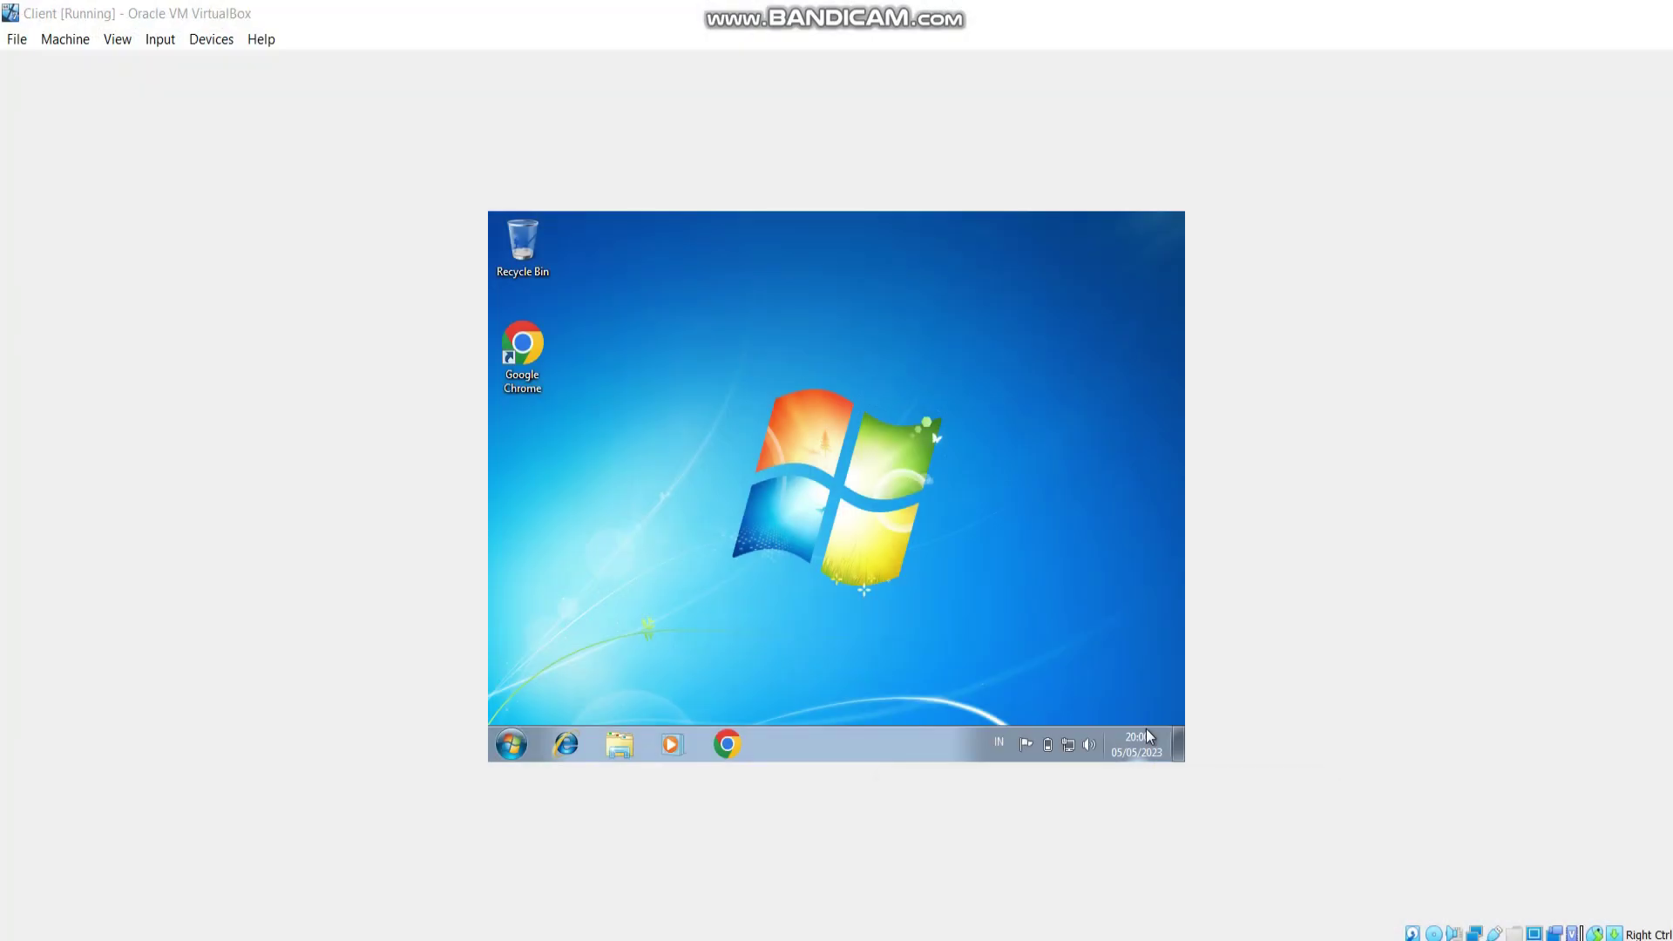
{"action": "mouse_move", "coordinate": [1071, 751]}
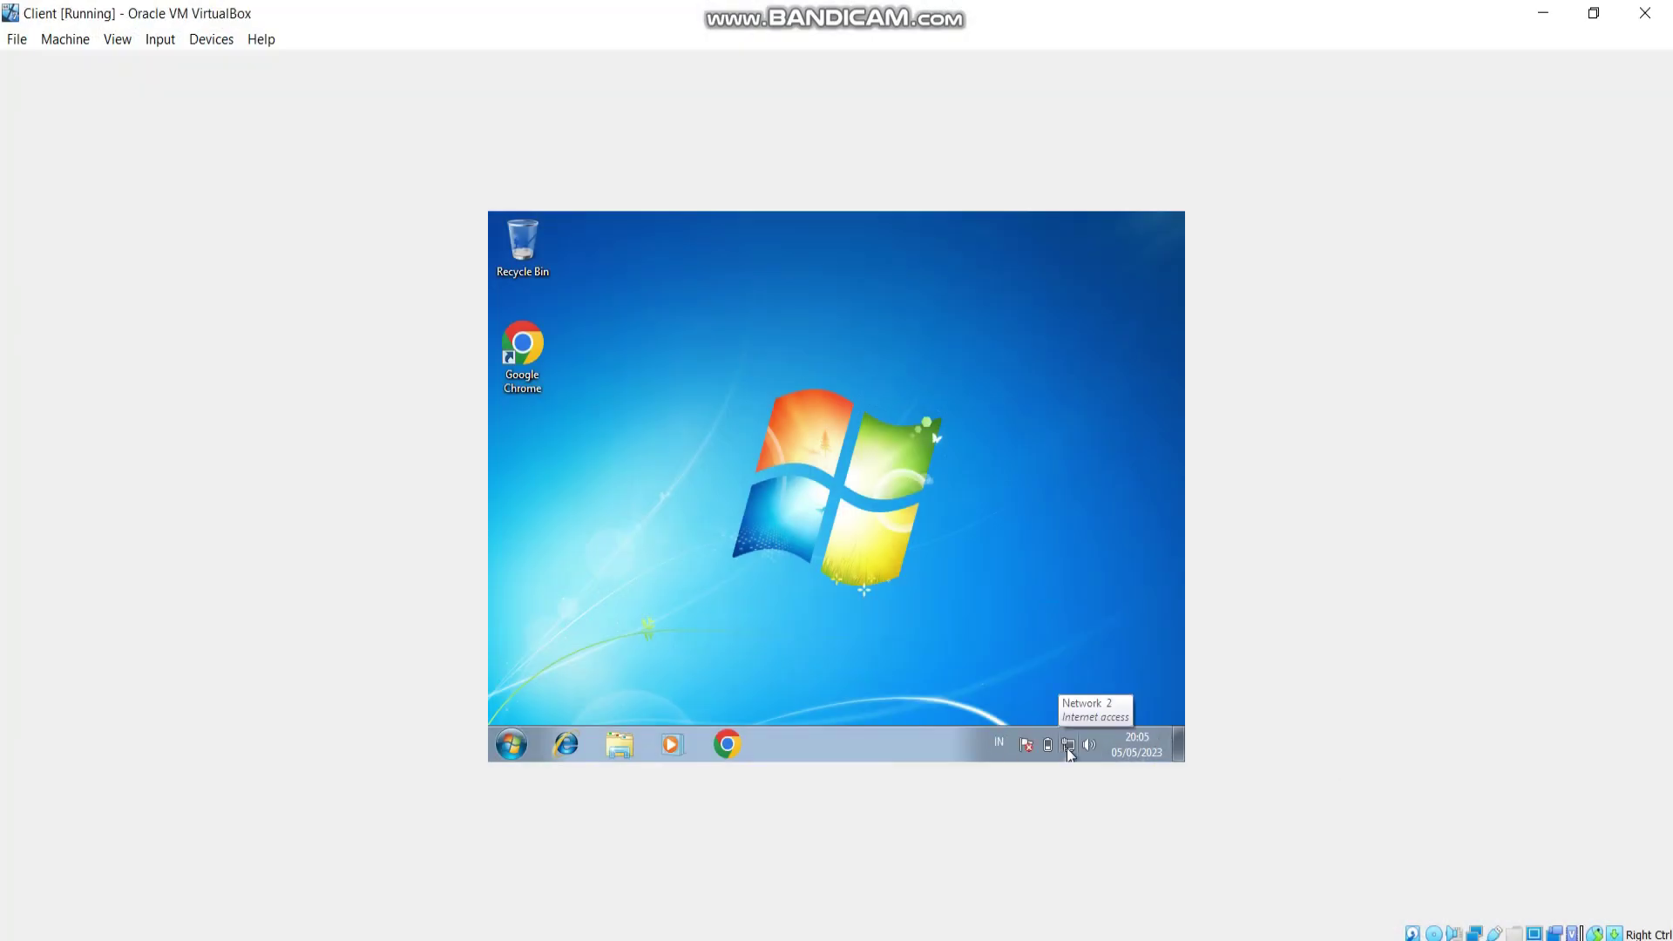
{"action": "right_click", "coordinate": [1070, 751]}
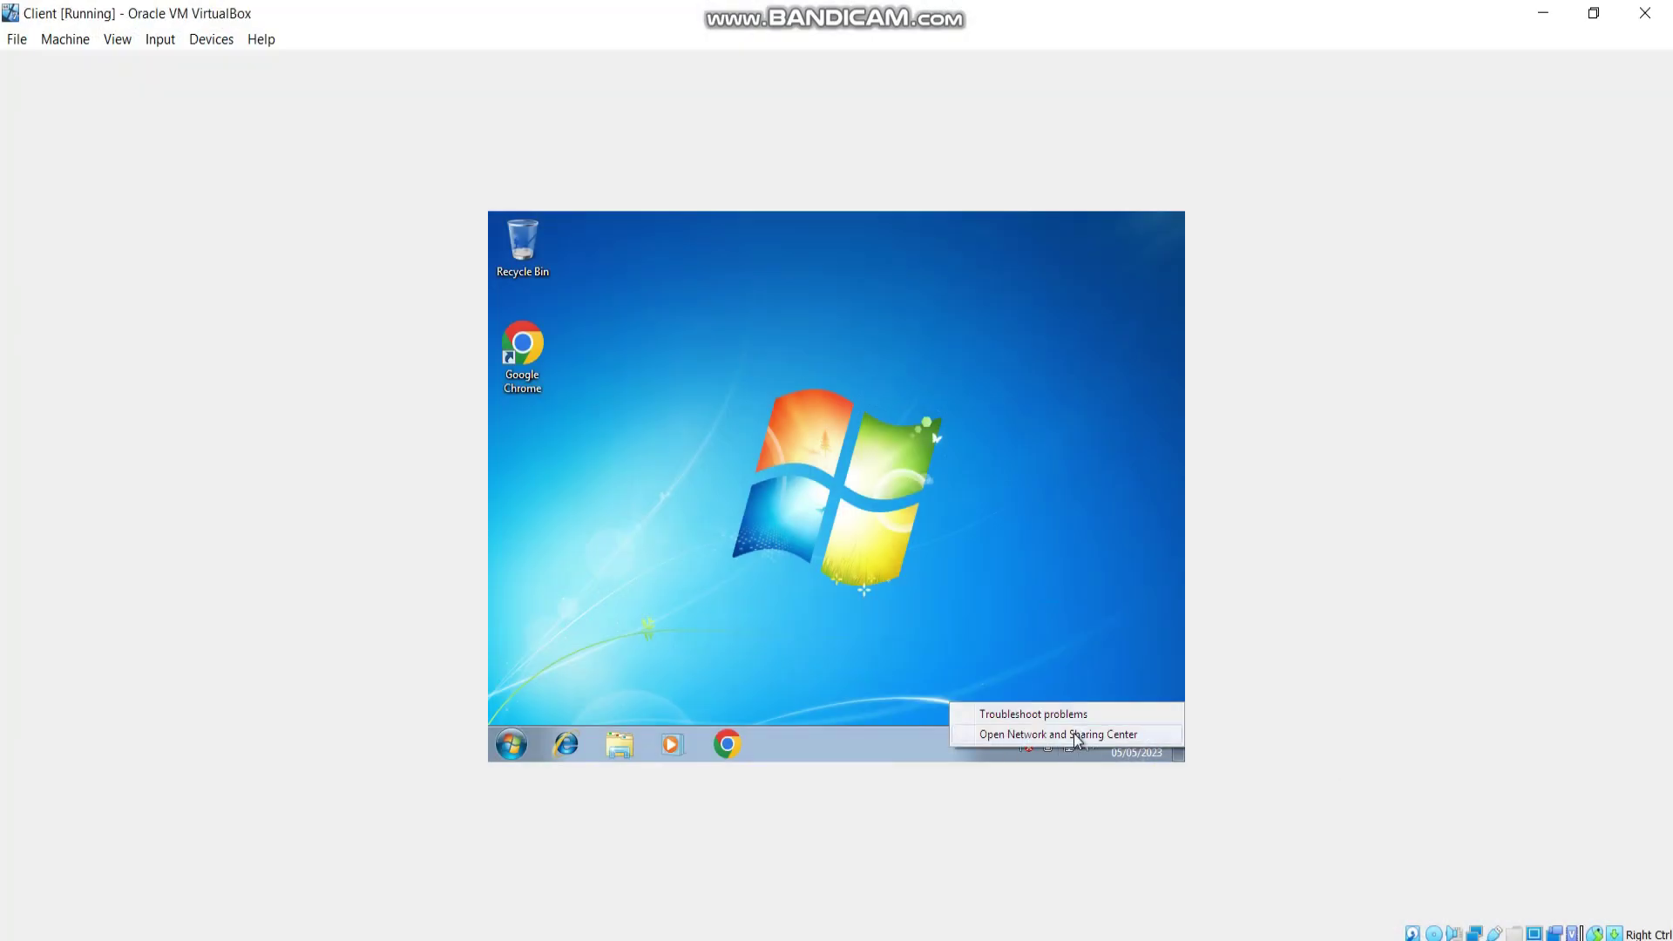
{"action": "left_click", "coordinate": [1073, 733]}
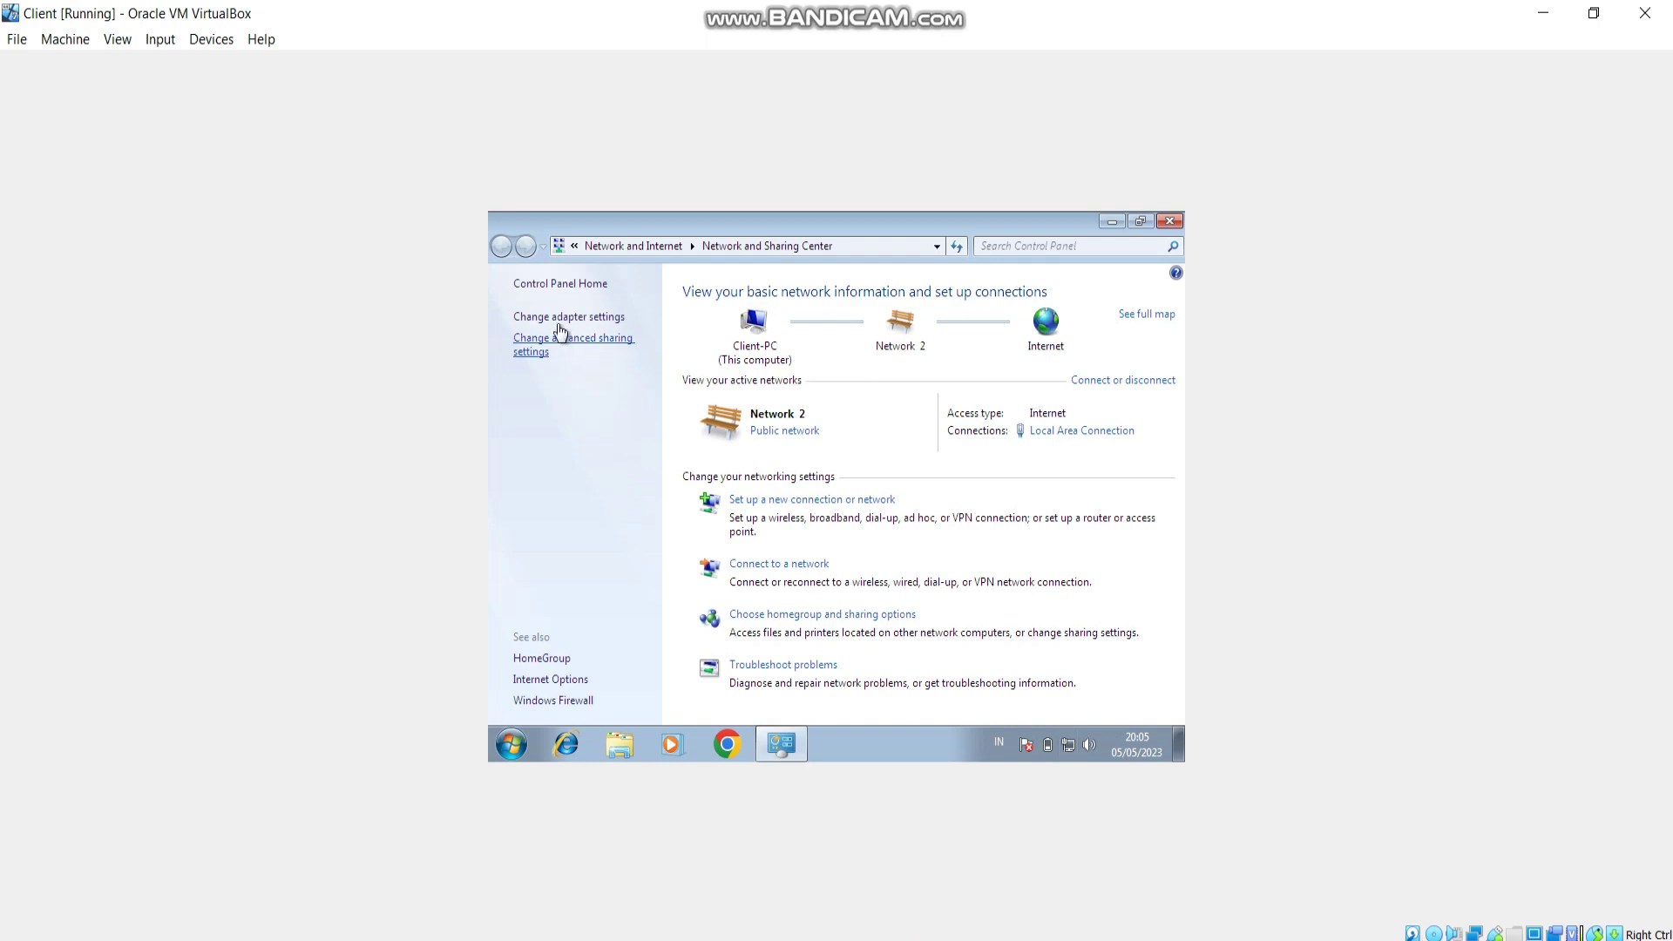
{"action": "left_click", "coordinate": [558, 317]}
{"action": "double_click", "coordinate": [617, 322]}
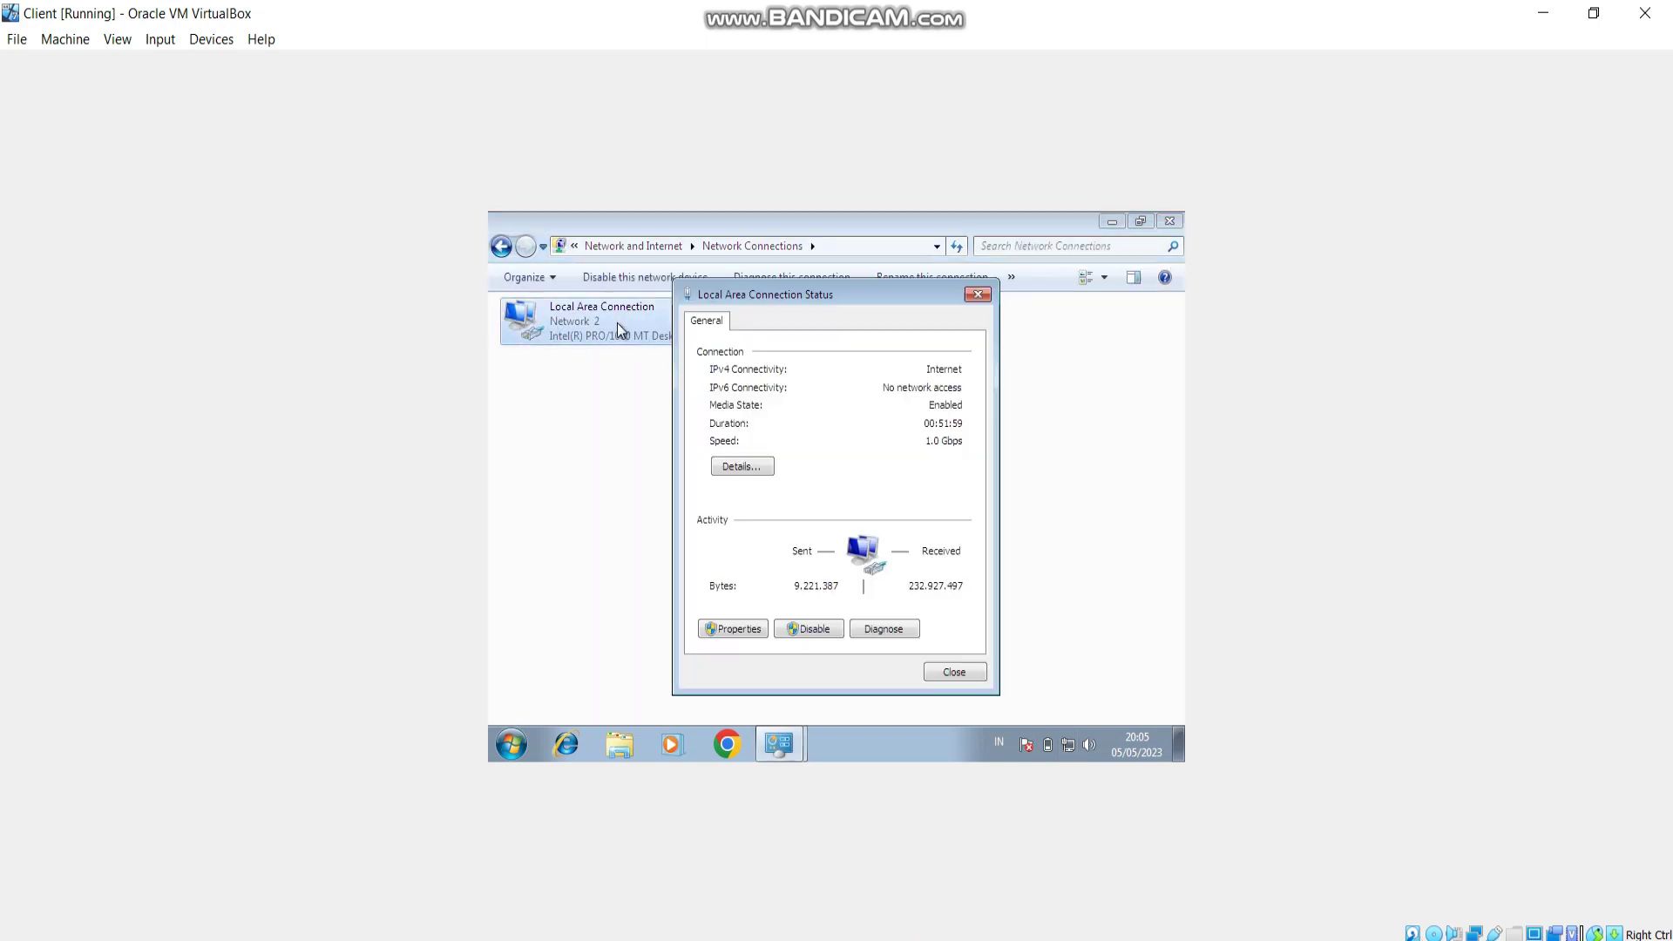
{"action": "left_click", "coordinate": [737, 465]}
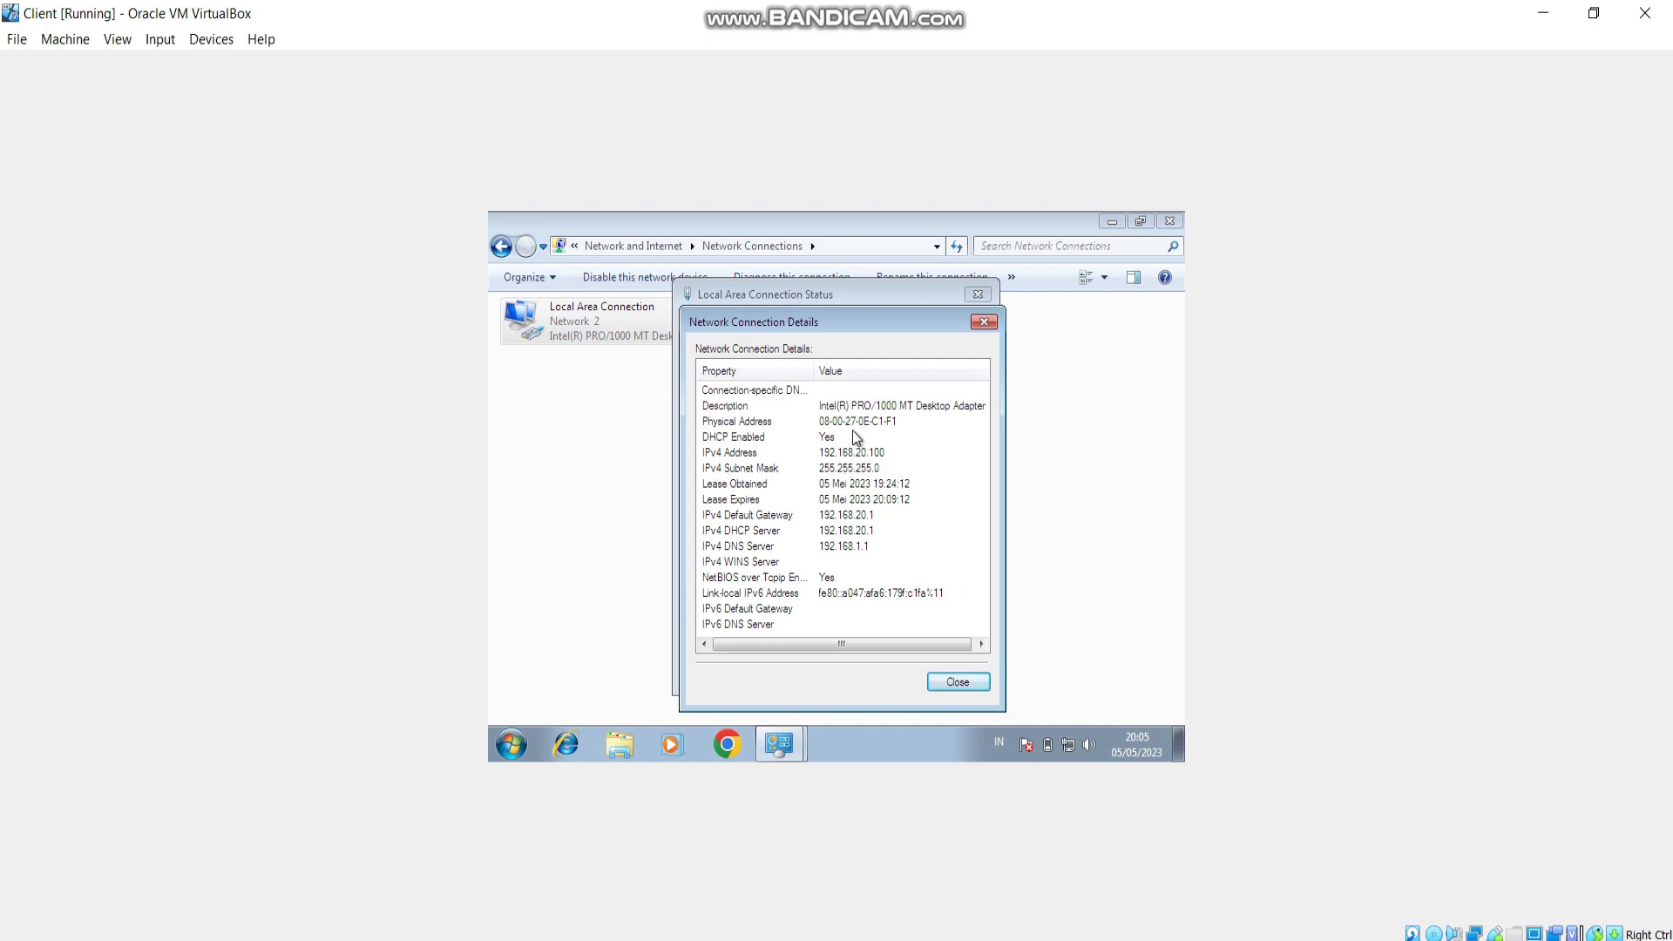
{"action": "left_click", "coordinate": [984, 321]}
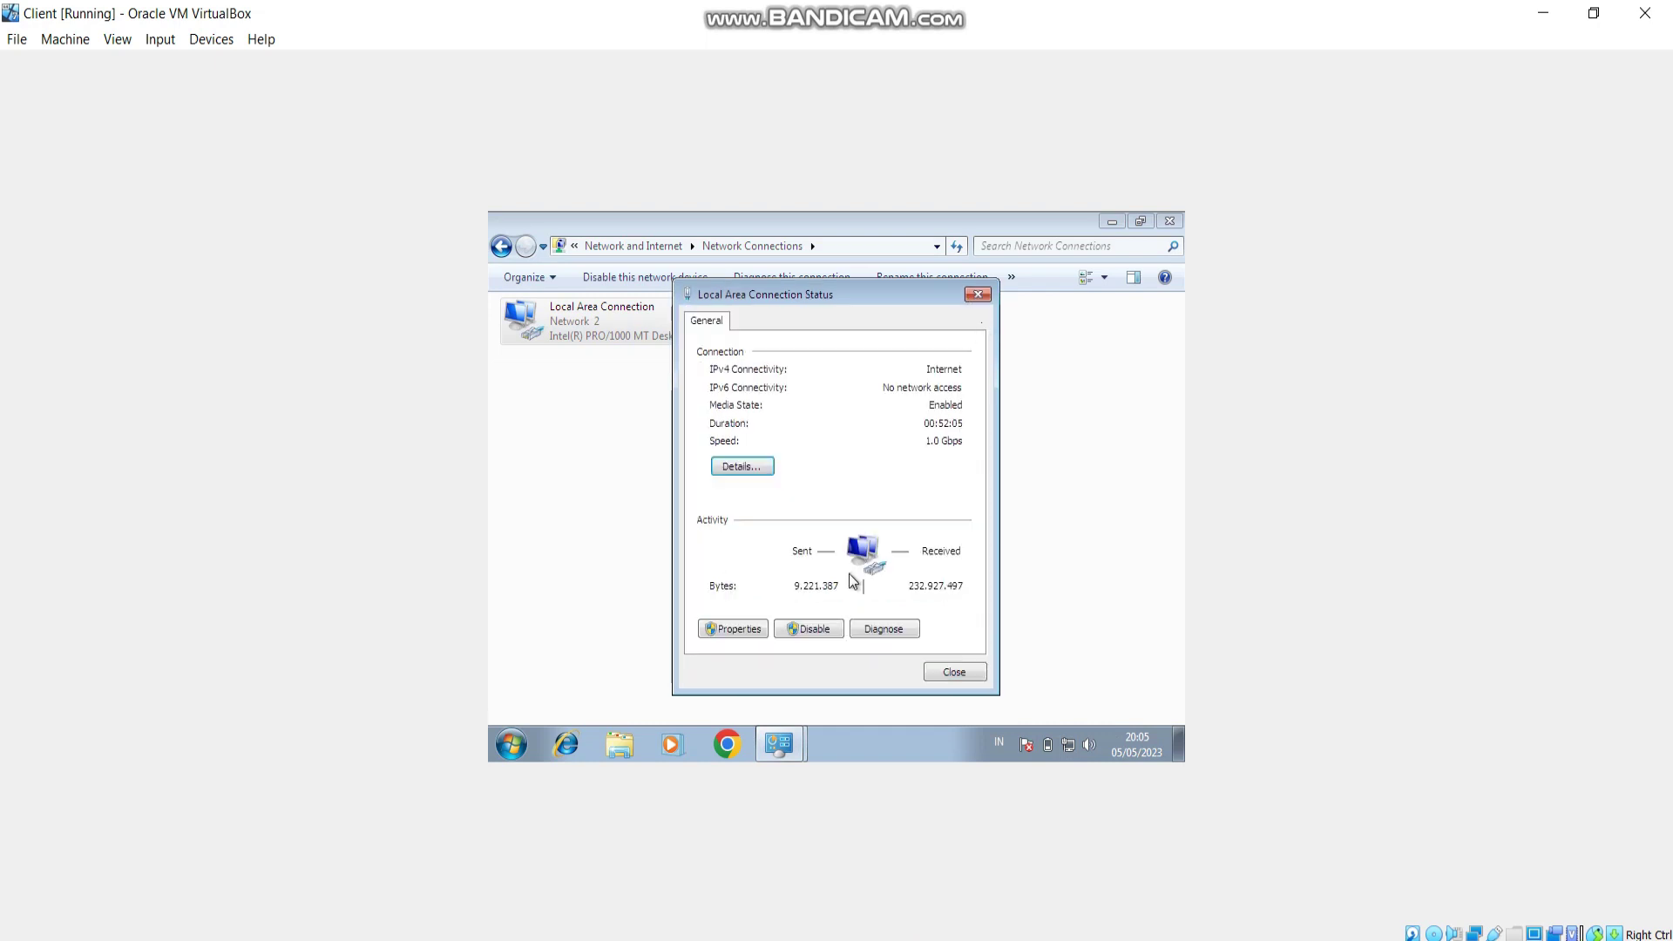
Check IPv4 properties, then recheck details showing 192.168.20.100 with gateway 192.168.20.1.
{"action": "left_click", "coordinate": [743, 629]}
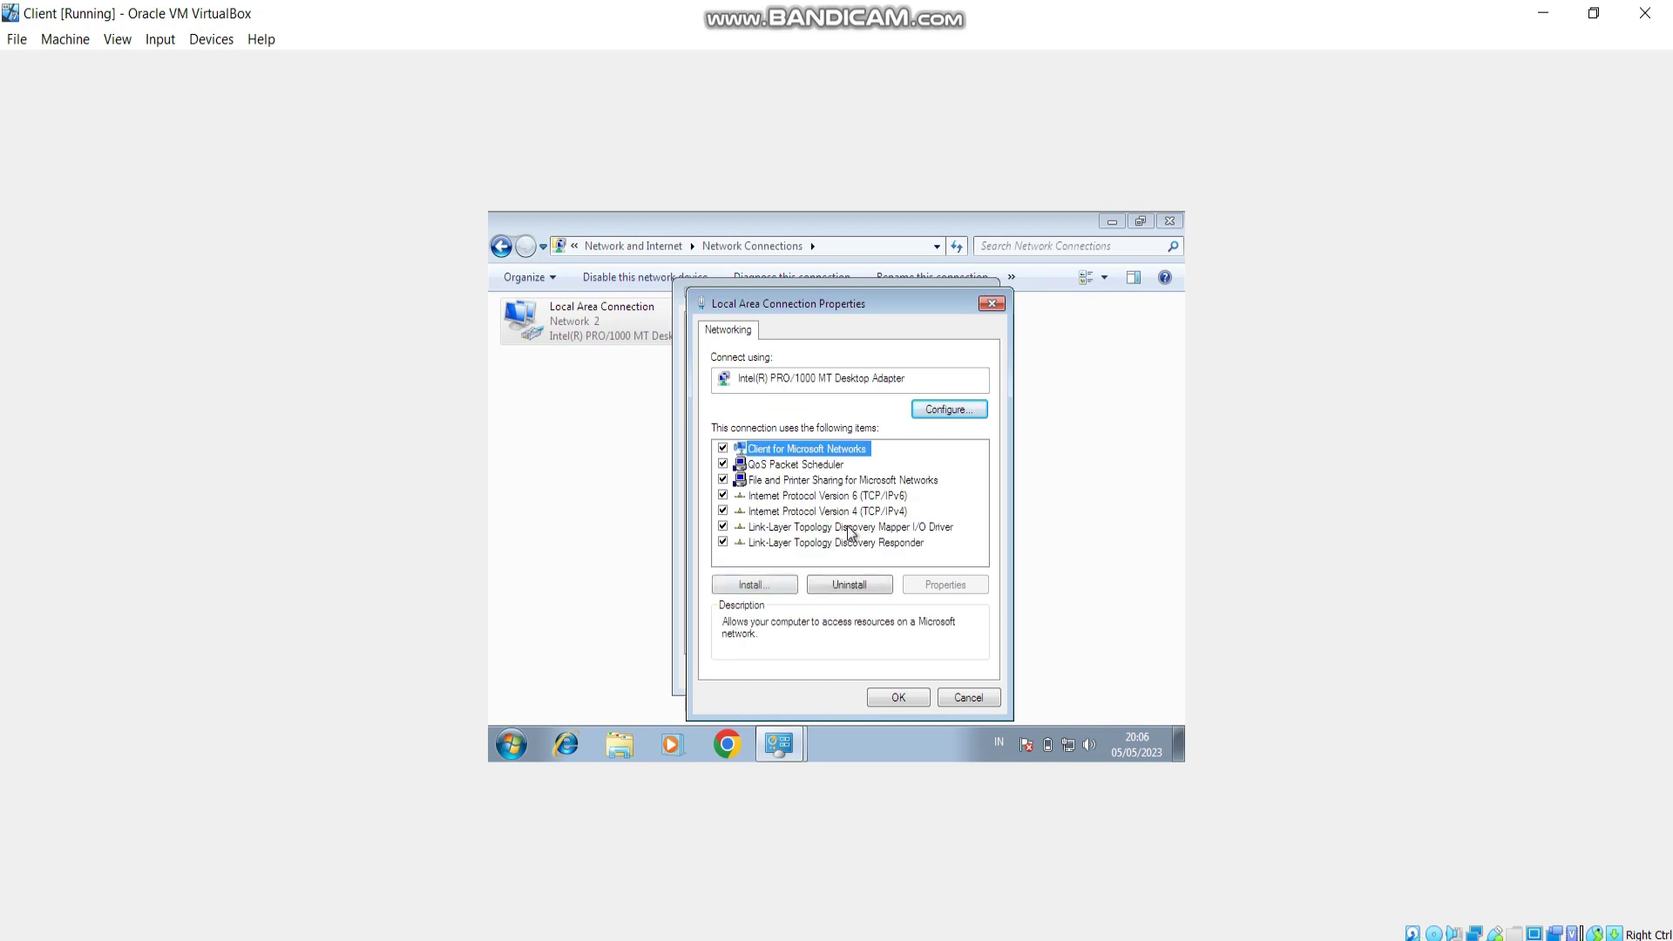
{"action": "double_click", "coordinate": [843, 513]}
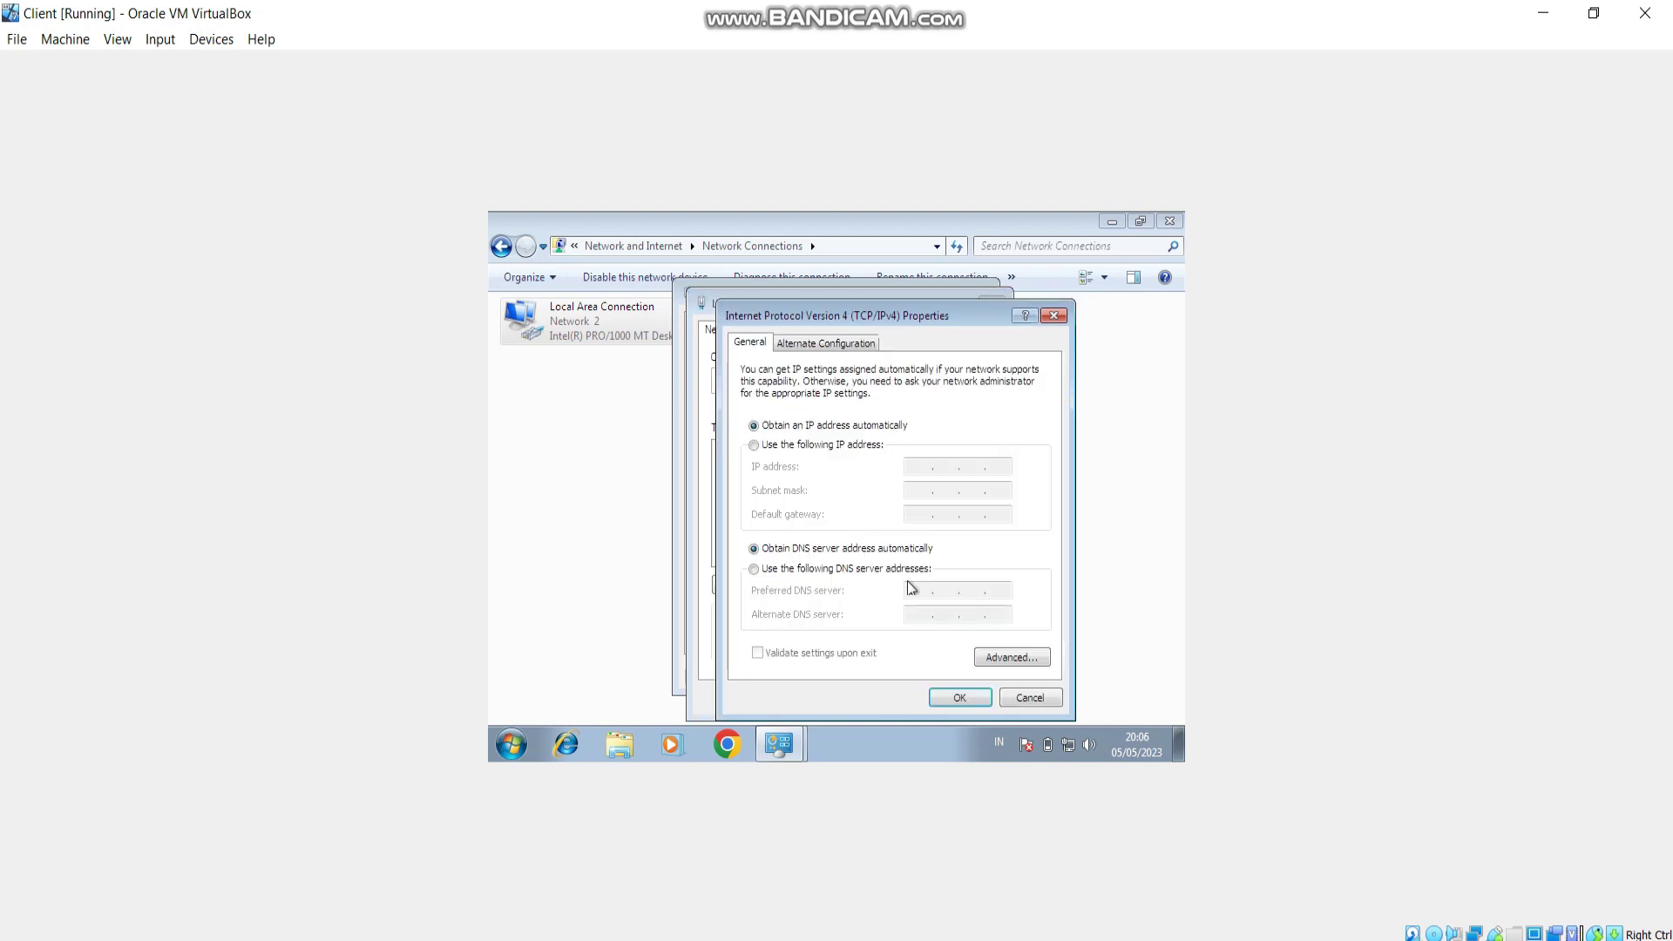
{"action": "left_click", "coordinate": [1053, 315]}
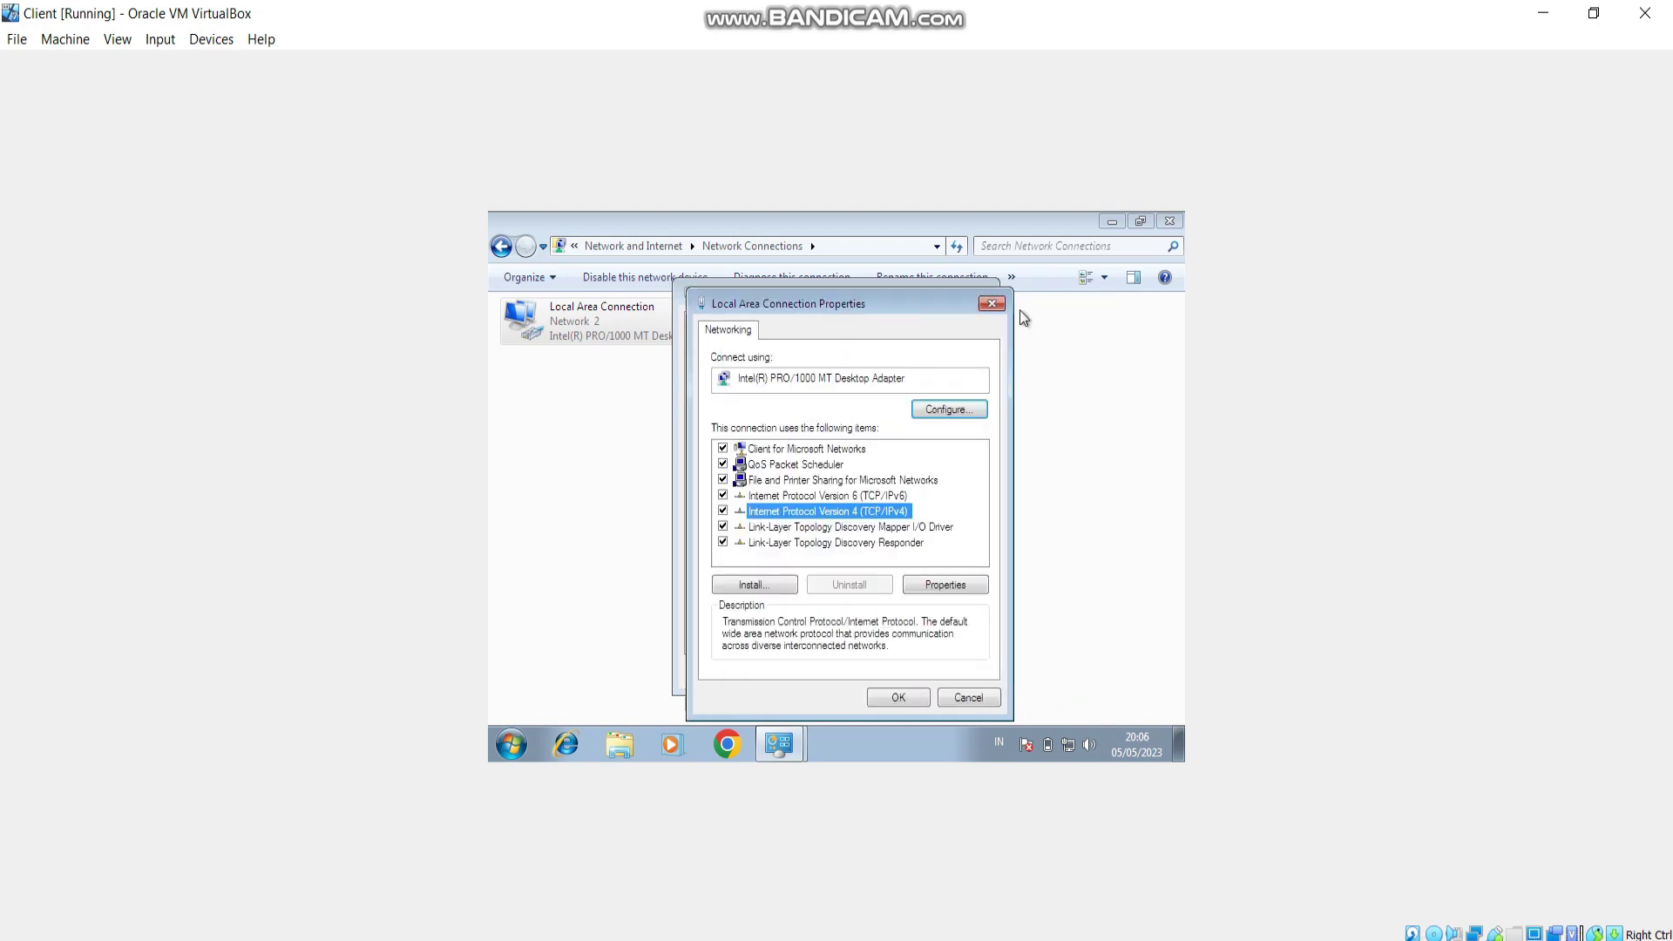
{"action": "left_click", "coordinate": [993, 304]}
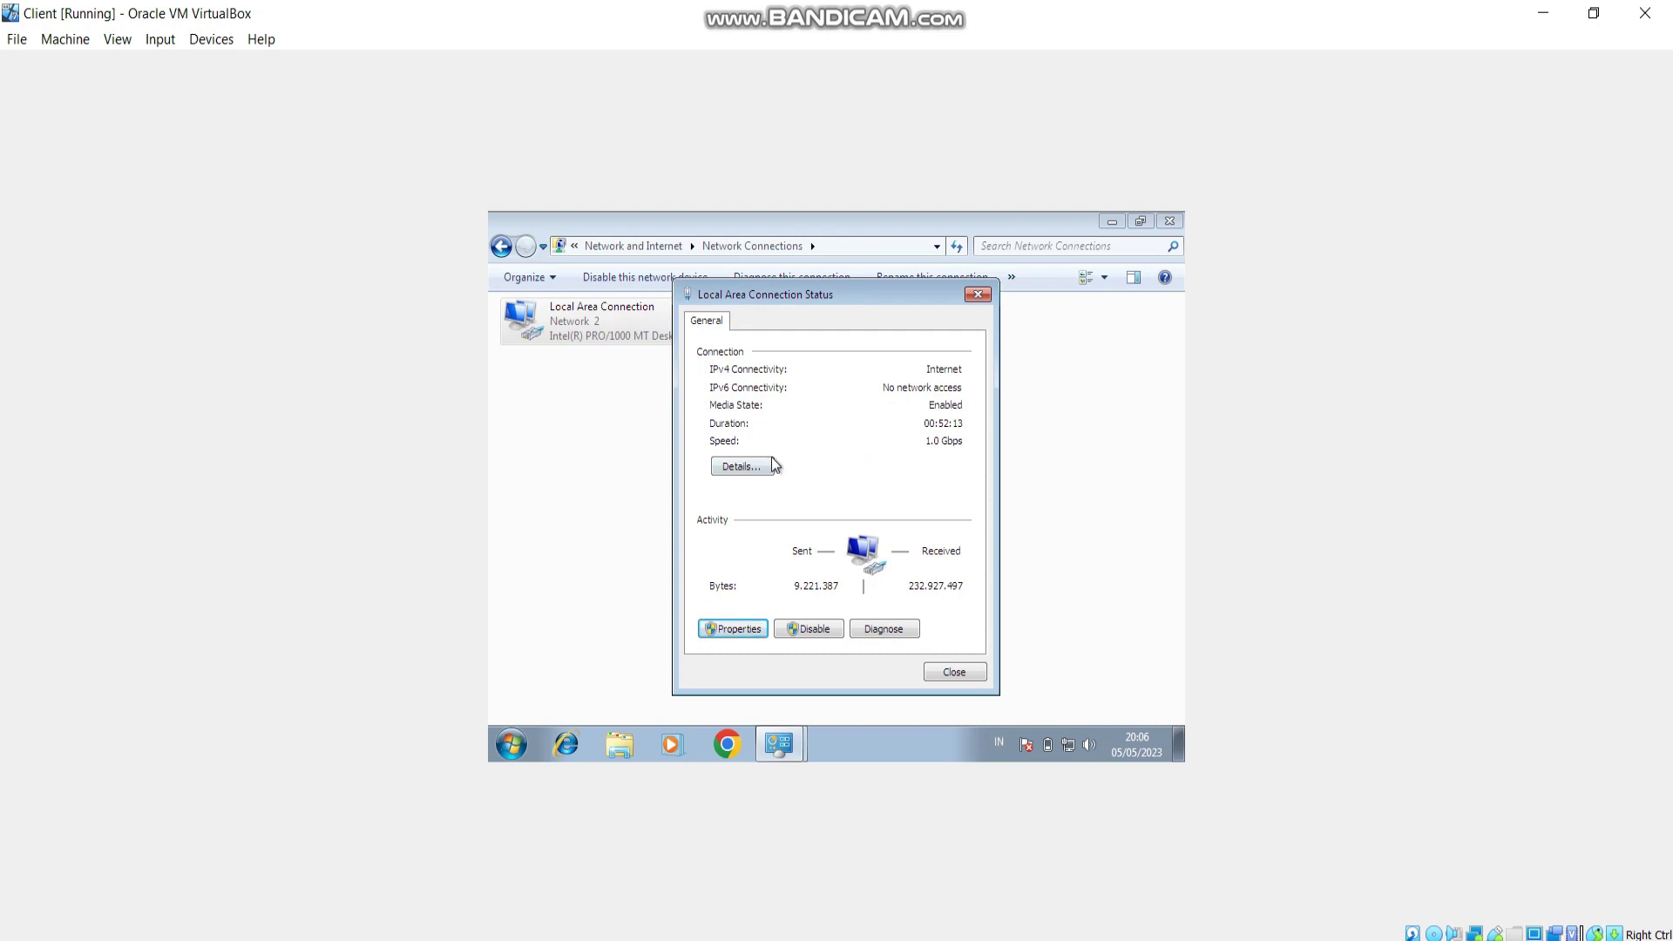
{"action": "left_click", "coordinate": [745, 468]}
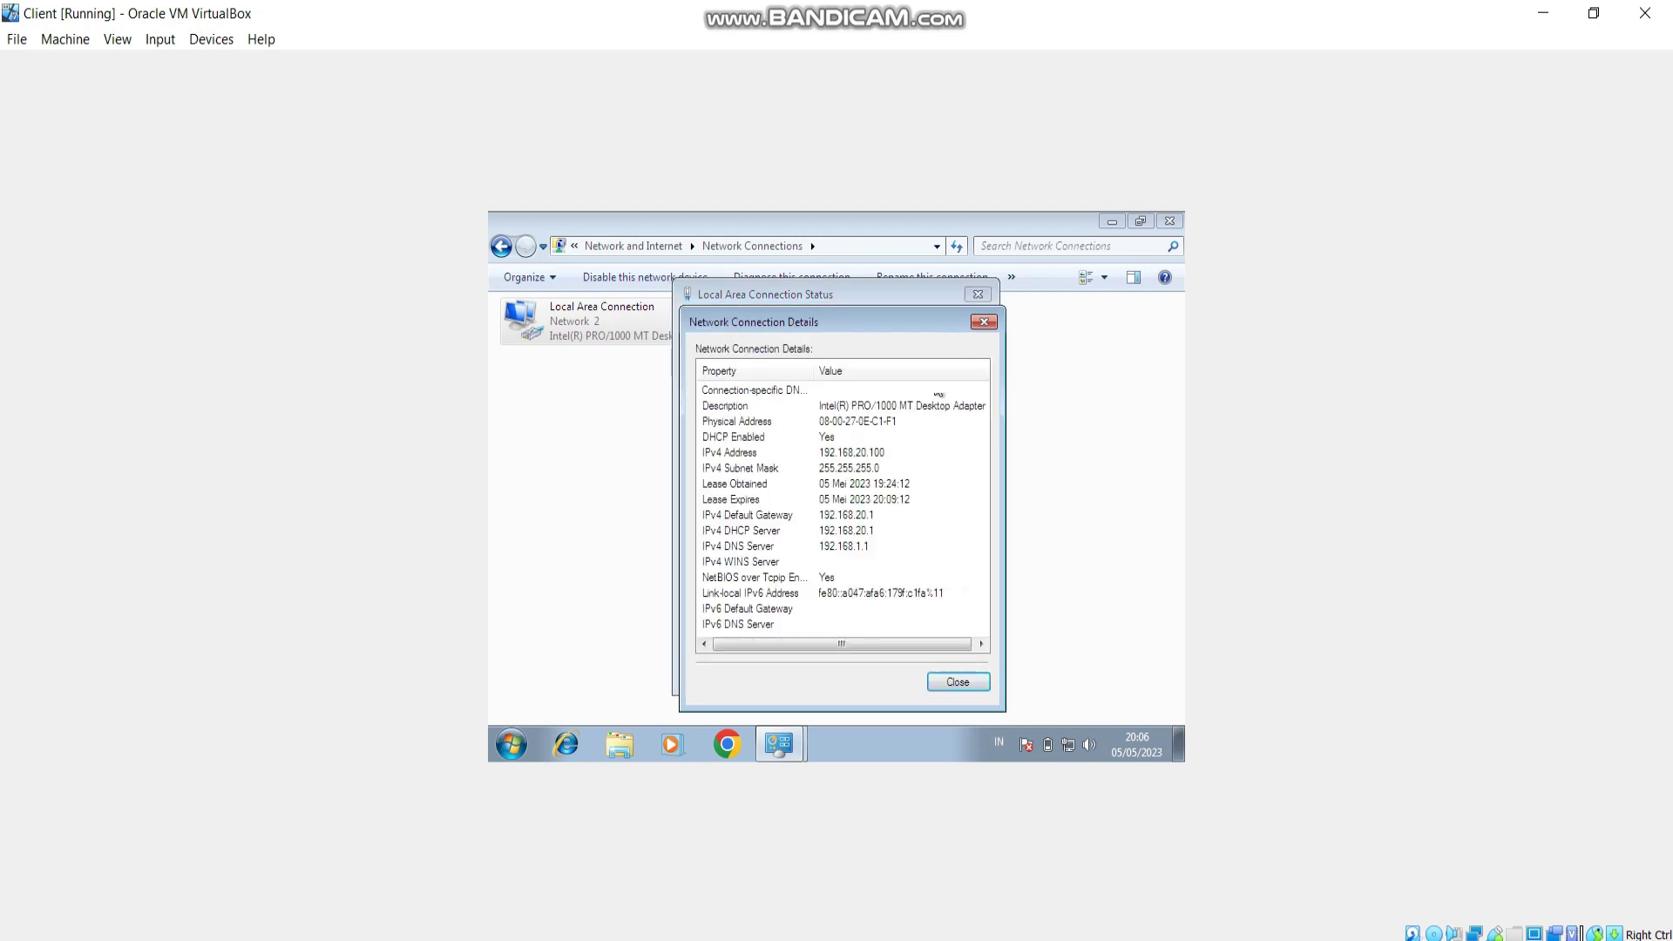
{"action": "left_click", "coordinate": [984, 322]}
Launch Chrome on the client, load youtube.com, dismiss the update notice and add a new tab.
{"action": "left_click", "coordinate": [980, 296]}
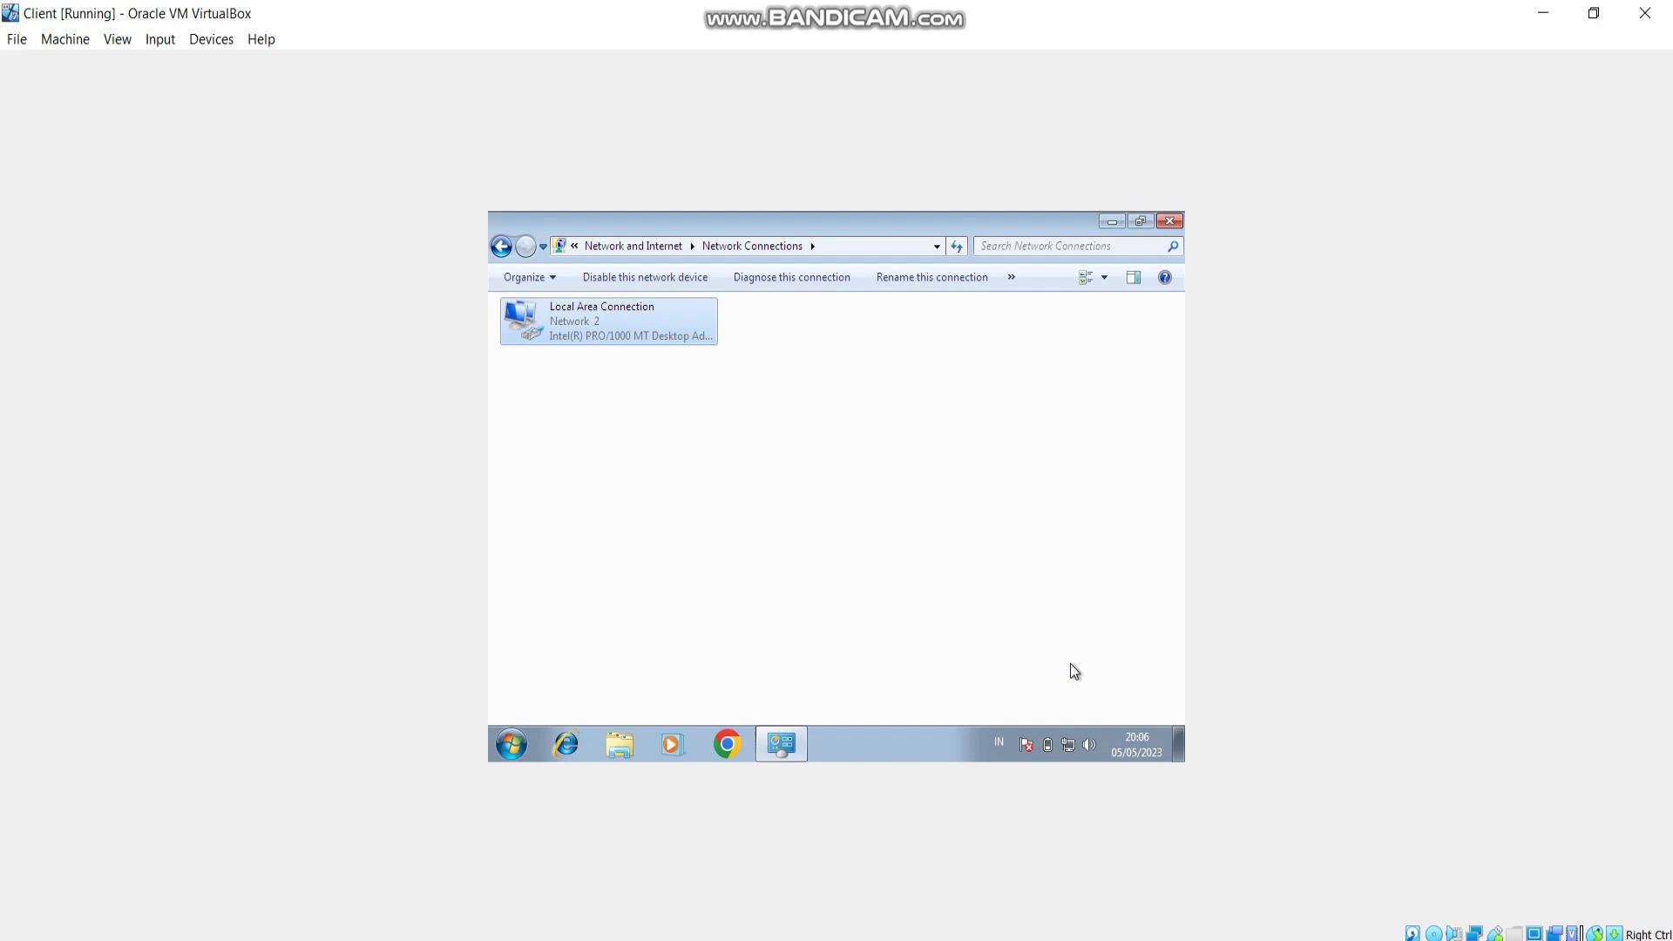
{"action": "mouse_move", "coordinate": [1071, 746]}
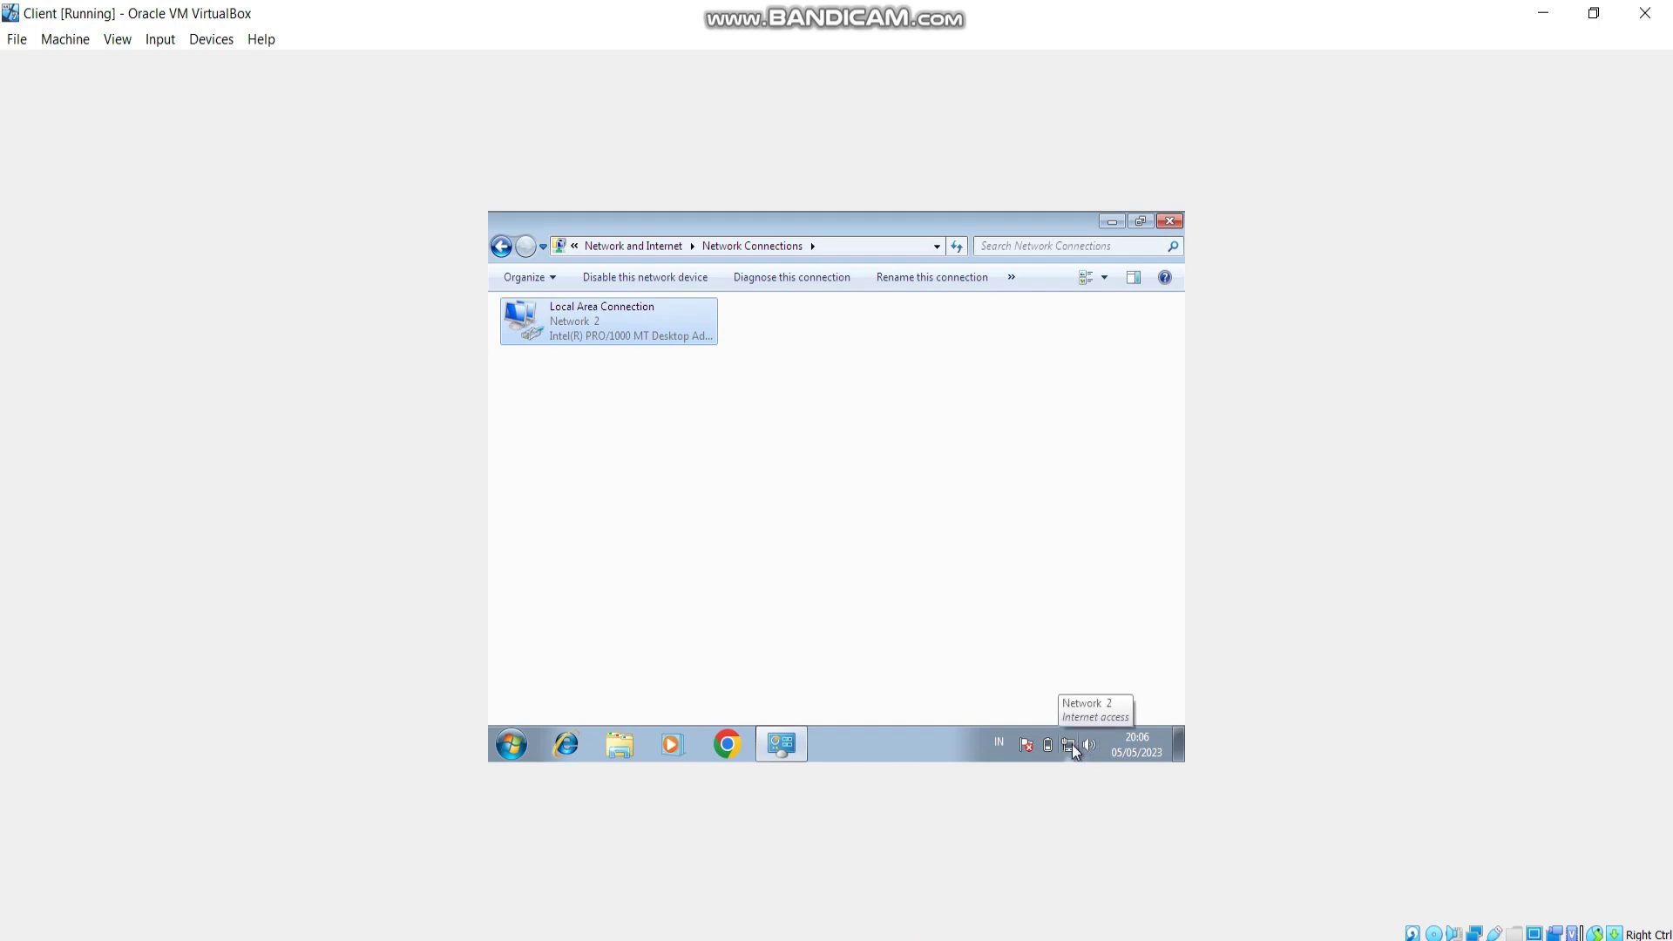
{"action": "left_click", "coordinate": [727, 746]}
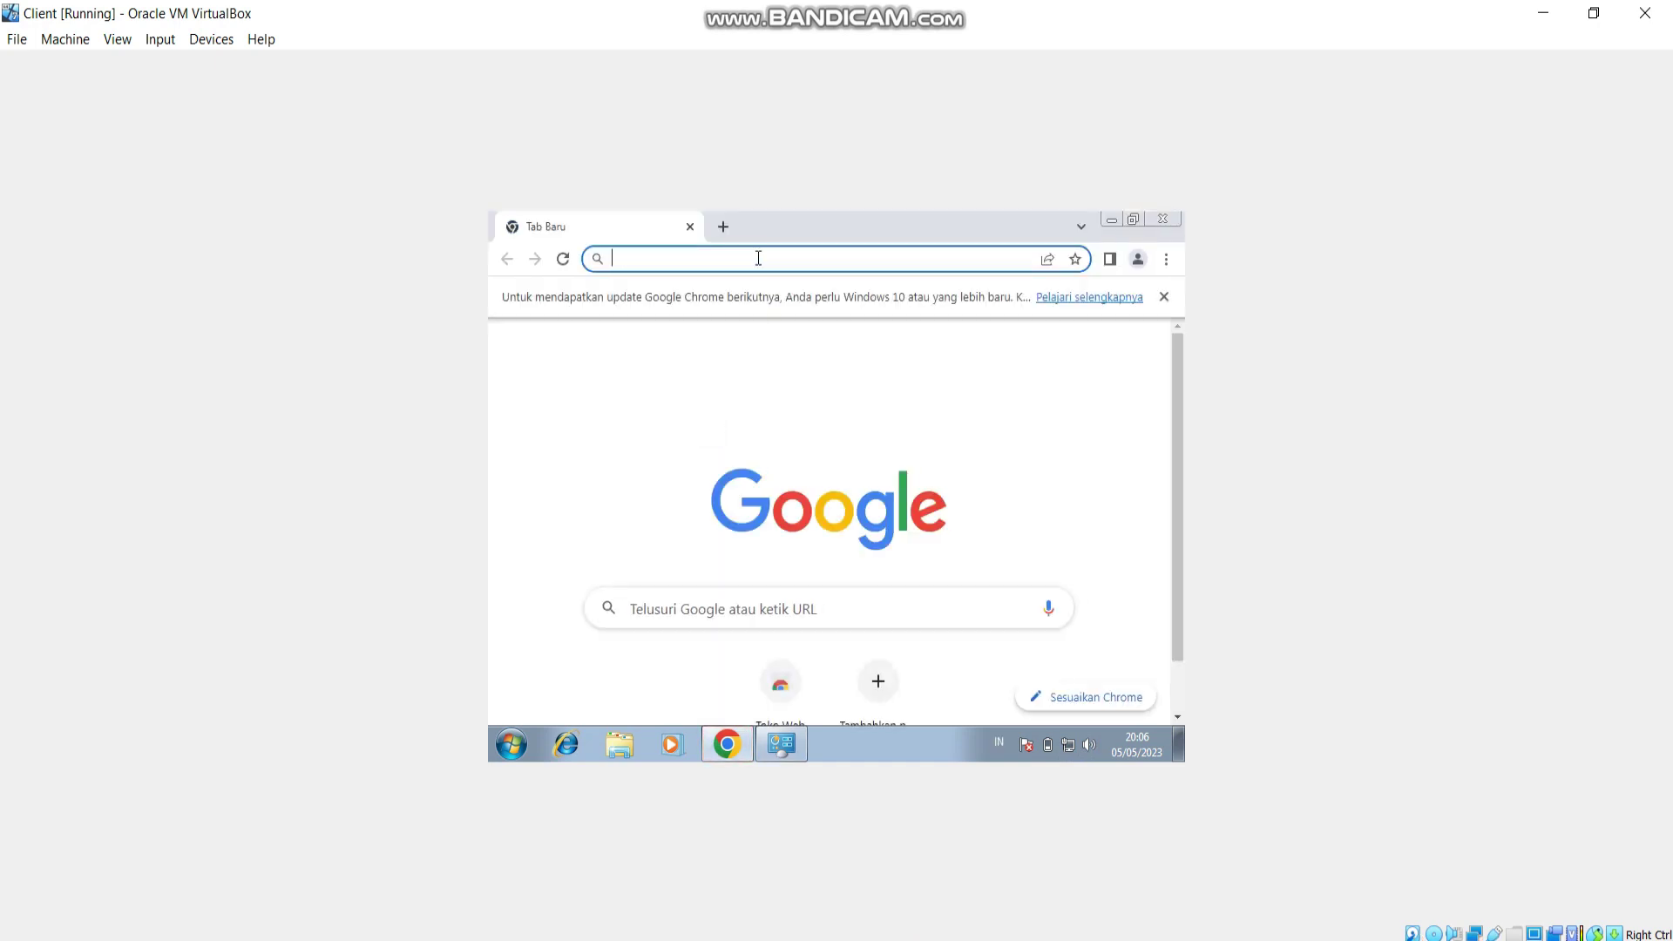
{"action": "type", "text": "youtube.com"}
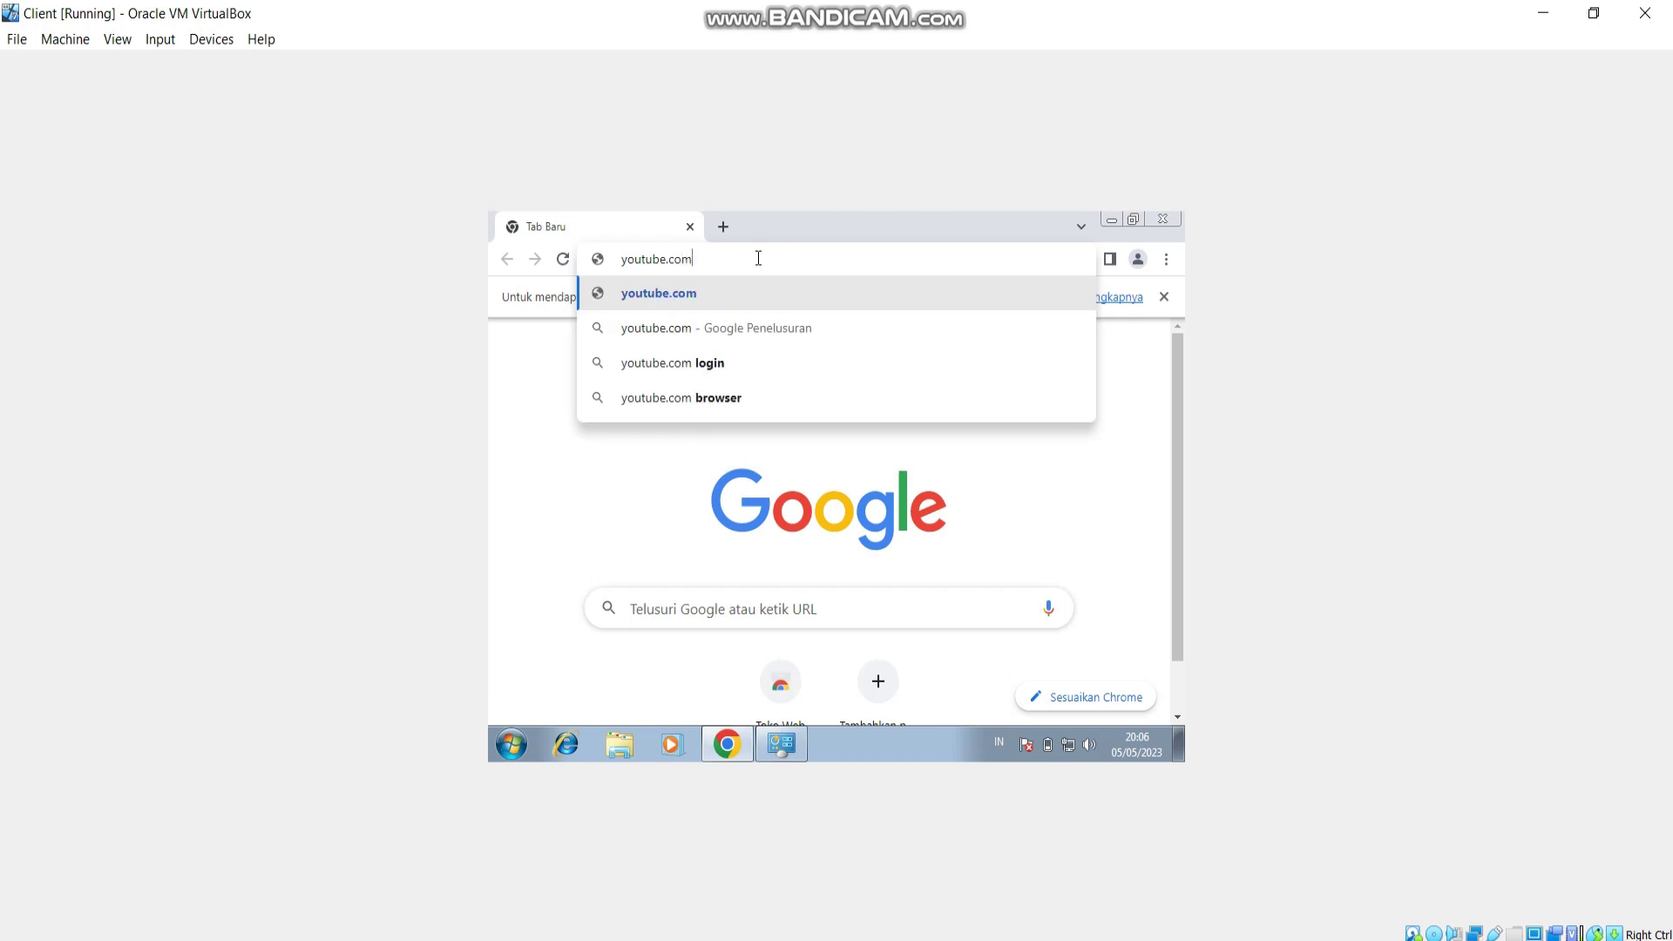
{"action": "key", "text": "Return"}
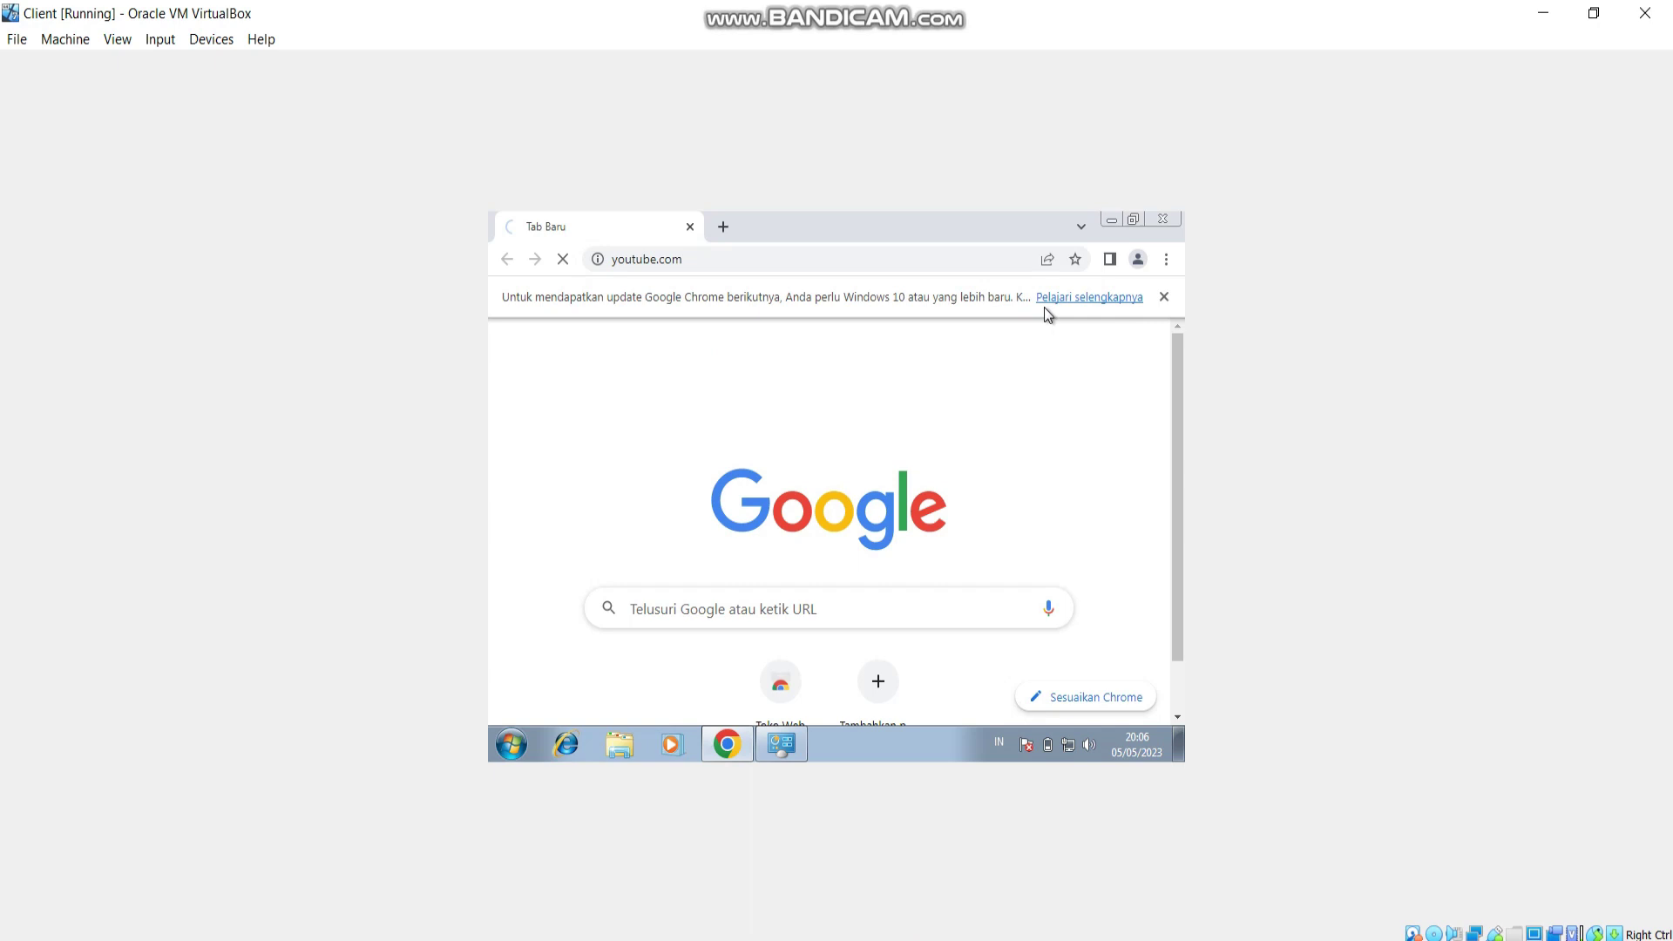
{"action": "left_click", "coordinate": [1164, 298]}
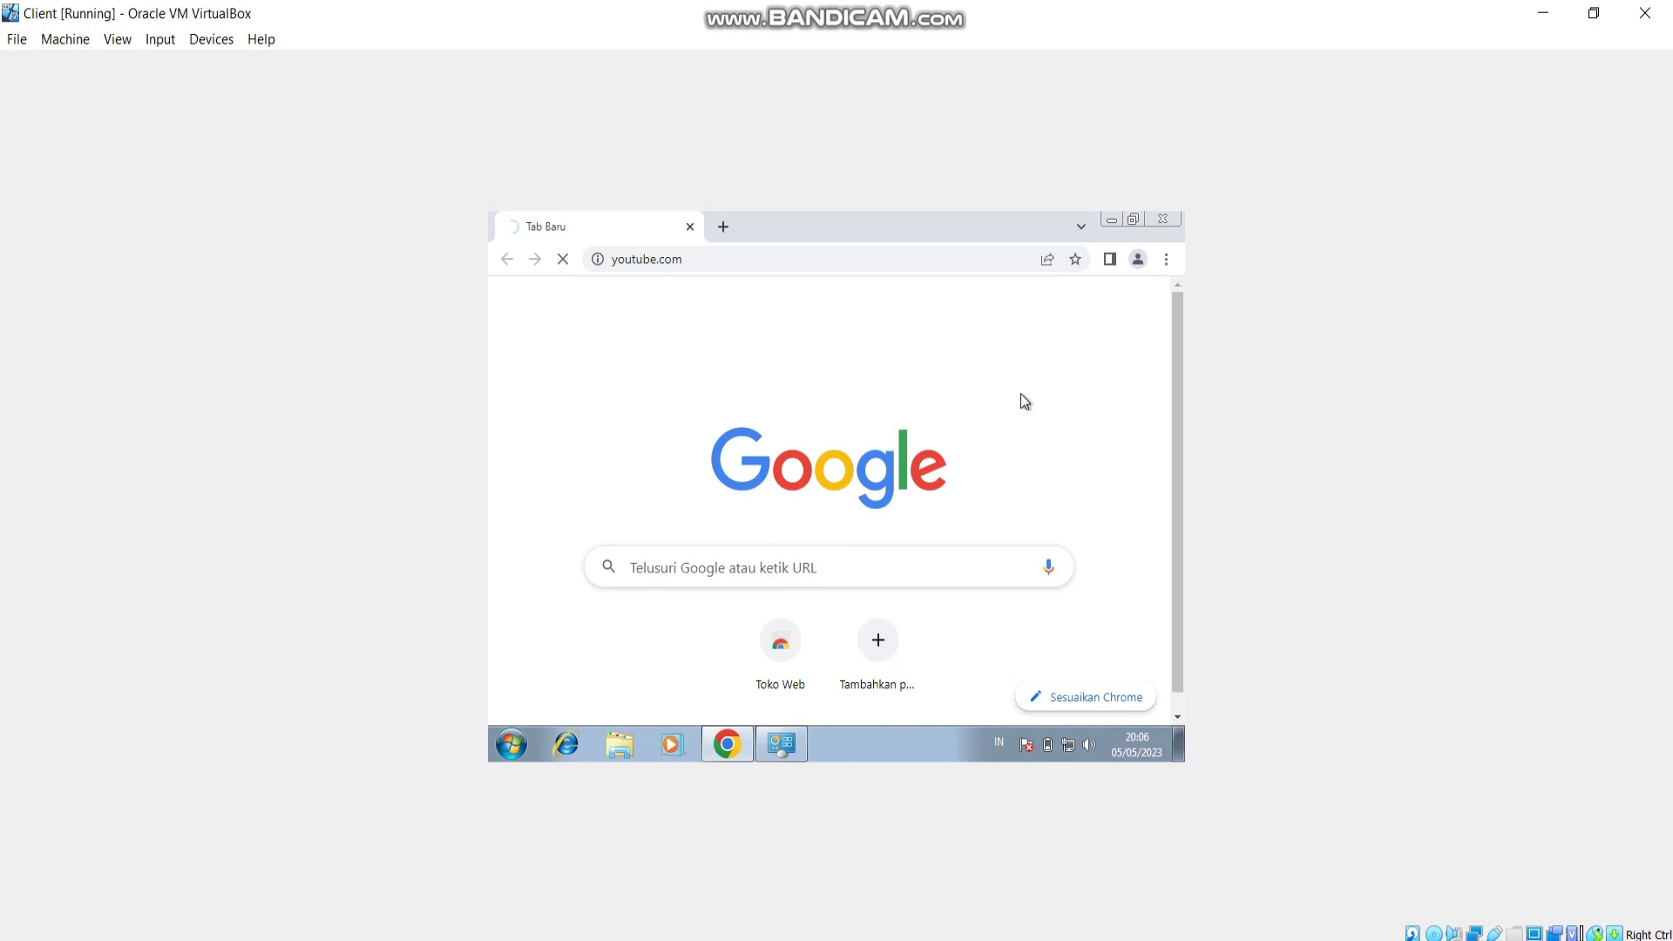
{"action": "left_click", "coordinate": [723, 228]}
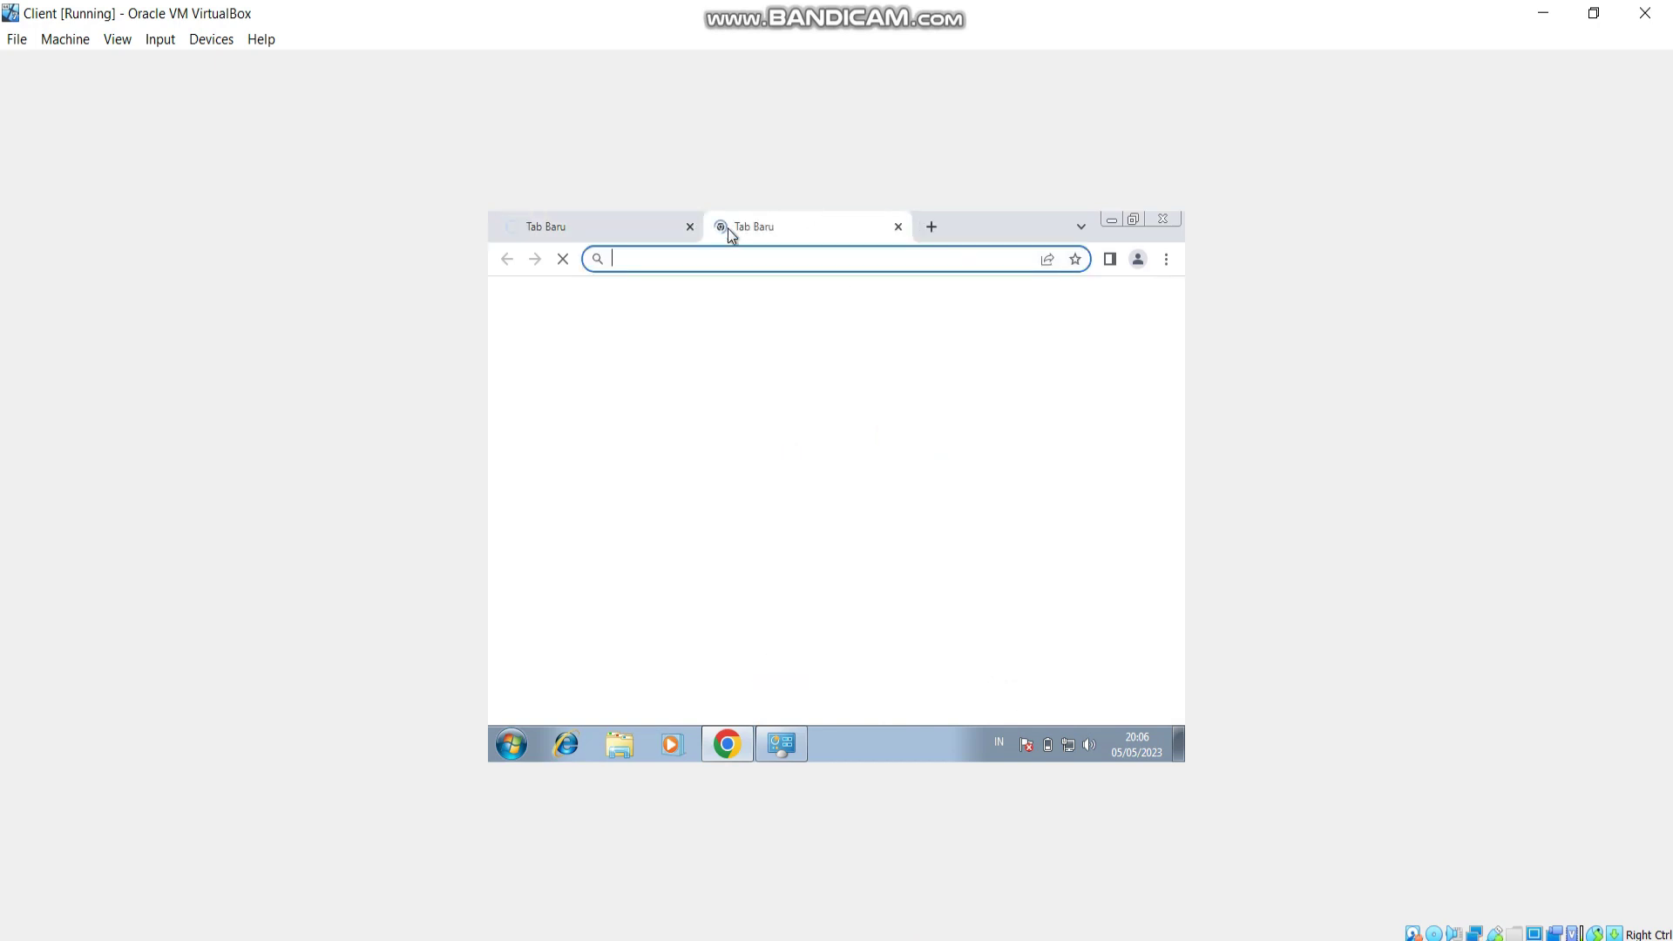
{"action": "left_click", "coordinate": [523, 741]}
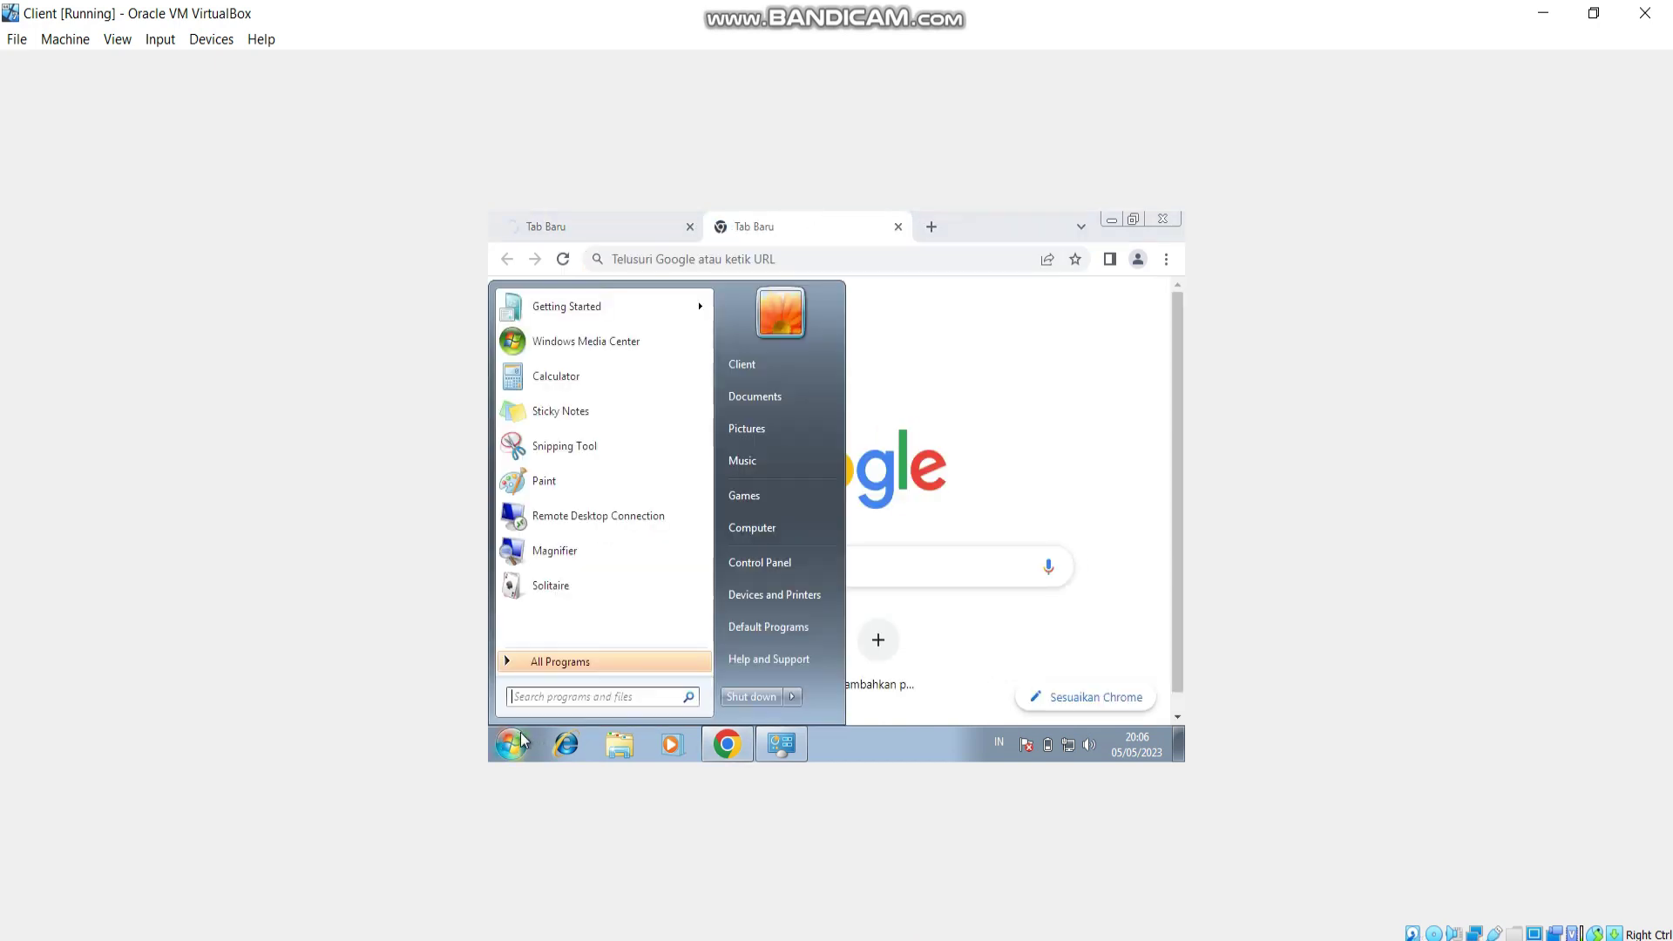
{"action": "type", "text": "cmd"}
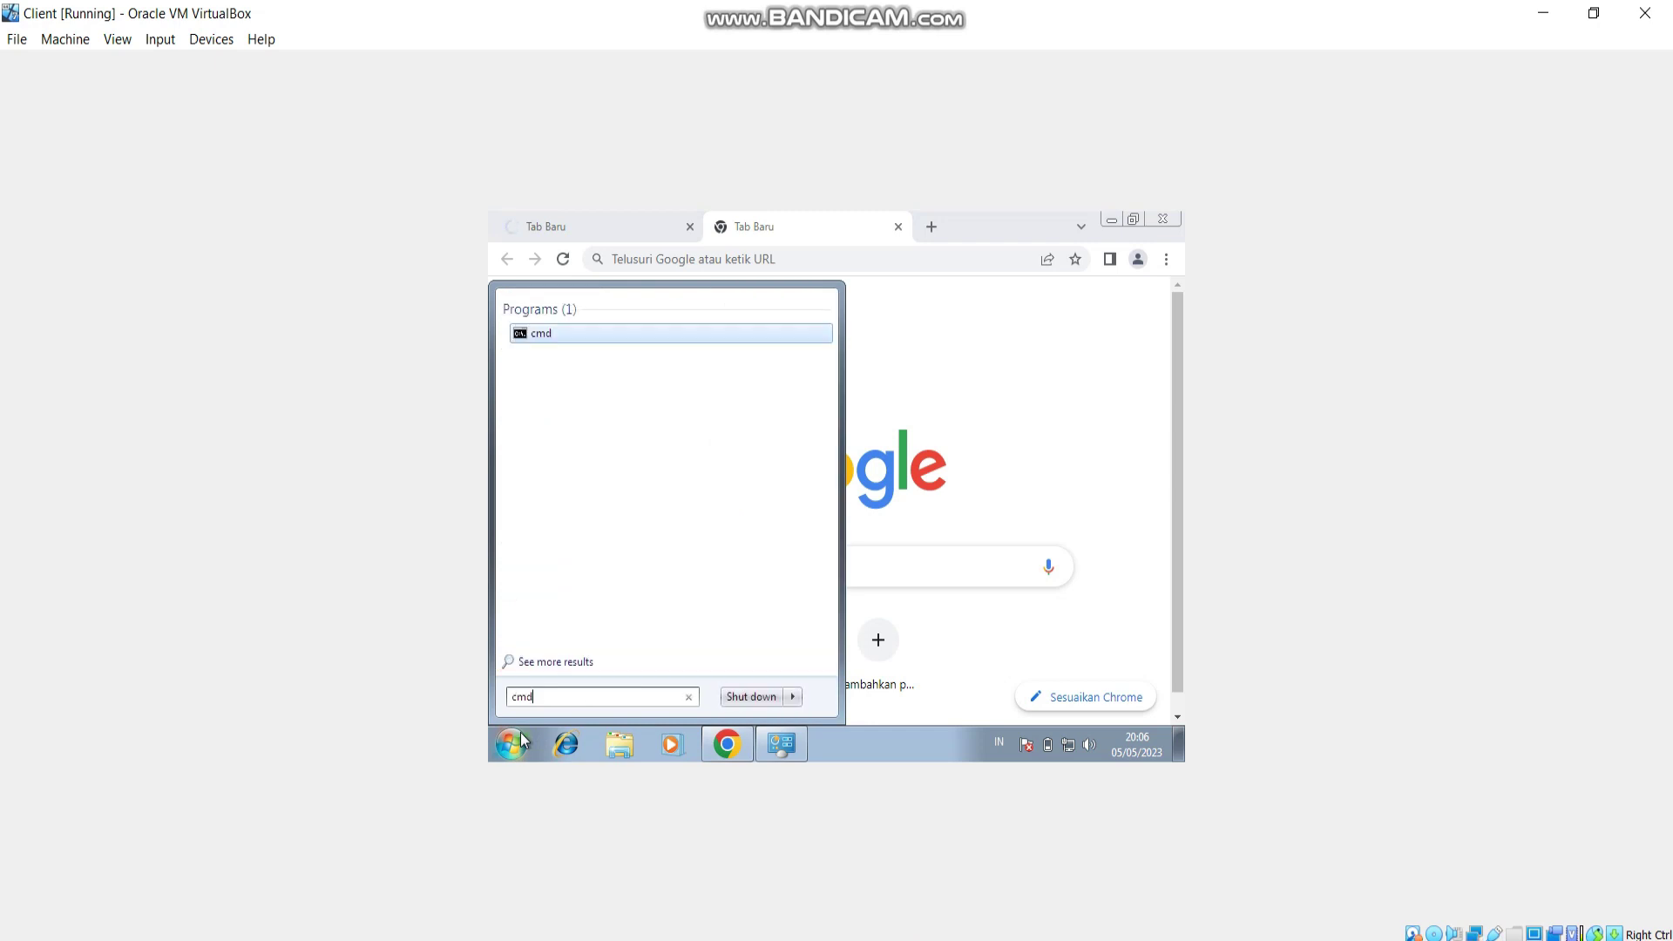
{"action": "key", "text": "Return"}
{"action": "type", "text": "ping "}
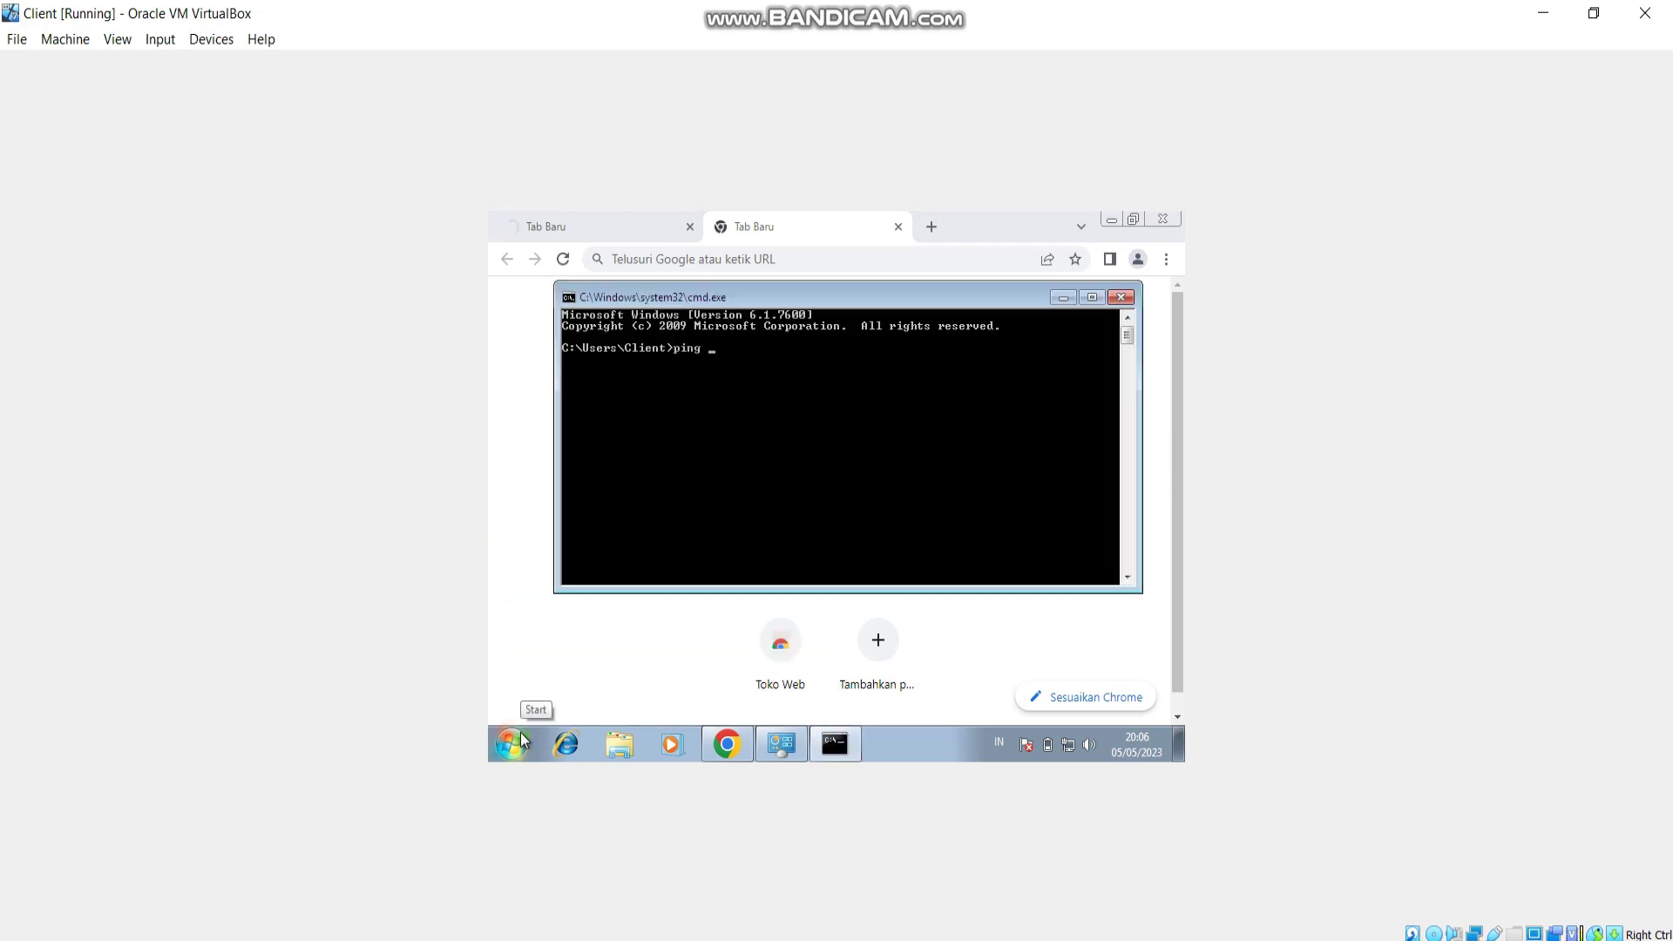
{"action": "type", "text": "www.google.com"}
{"action": "key", "text": "Return"}
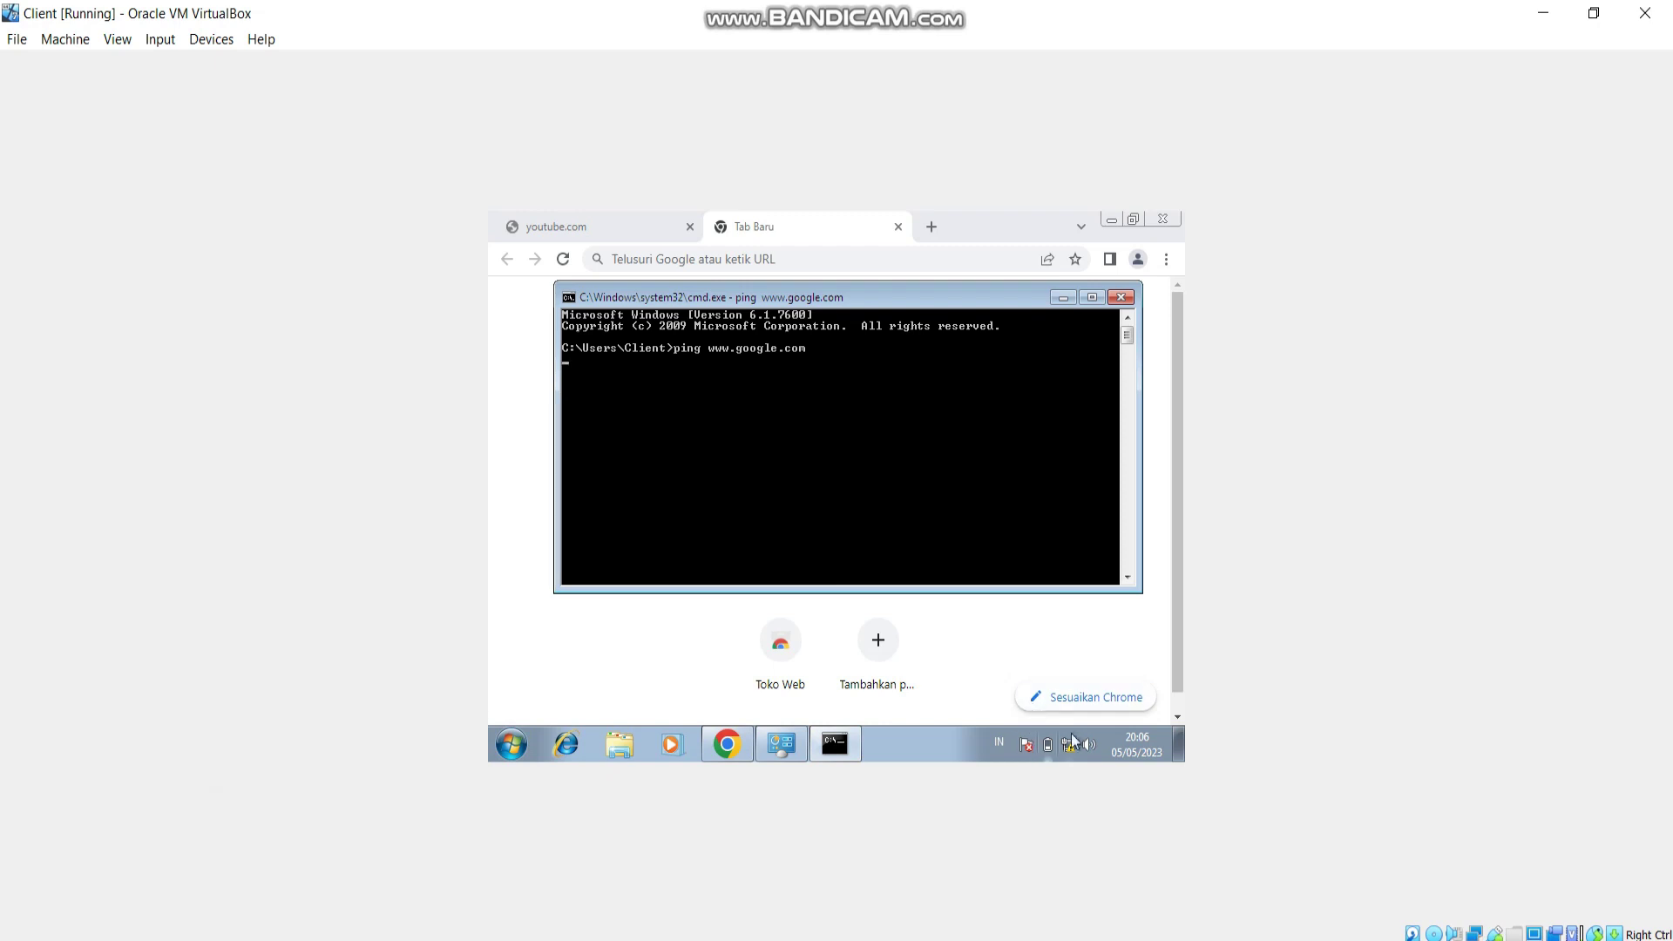
Switch to WinBox, glance at the Word task sheet, and return to WinBox.
{"action": "mouse_move", "coordinate": [1067, 748]}
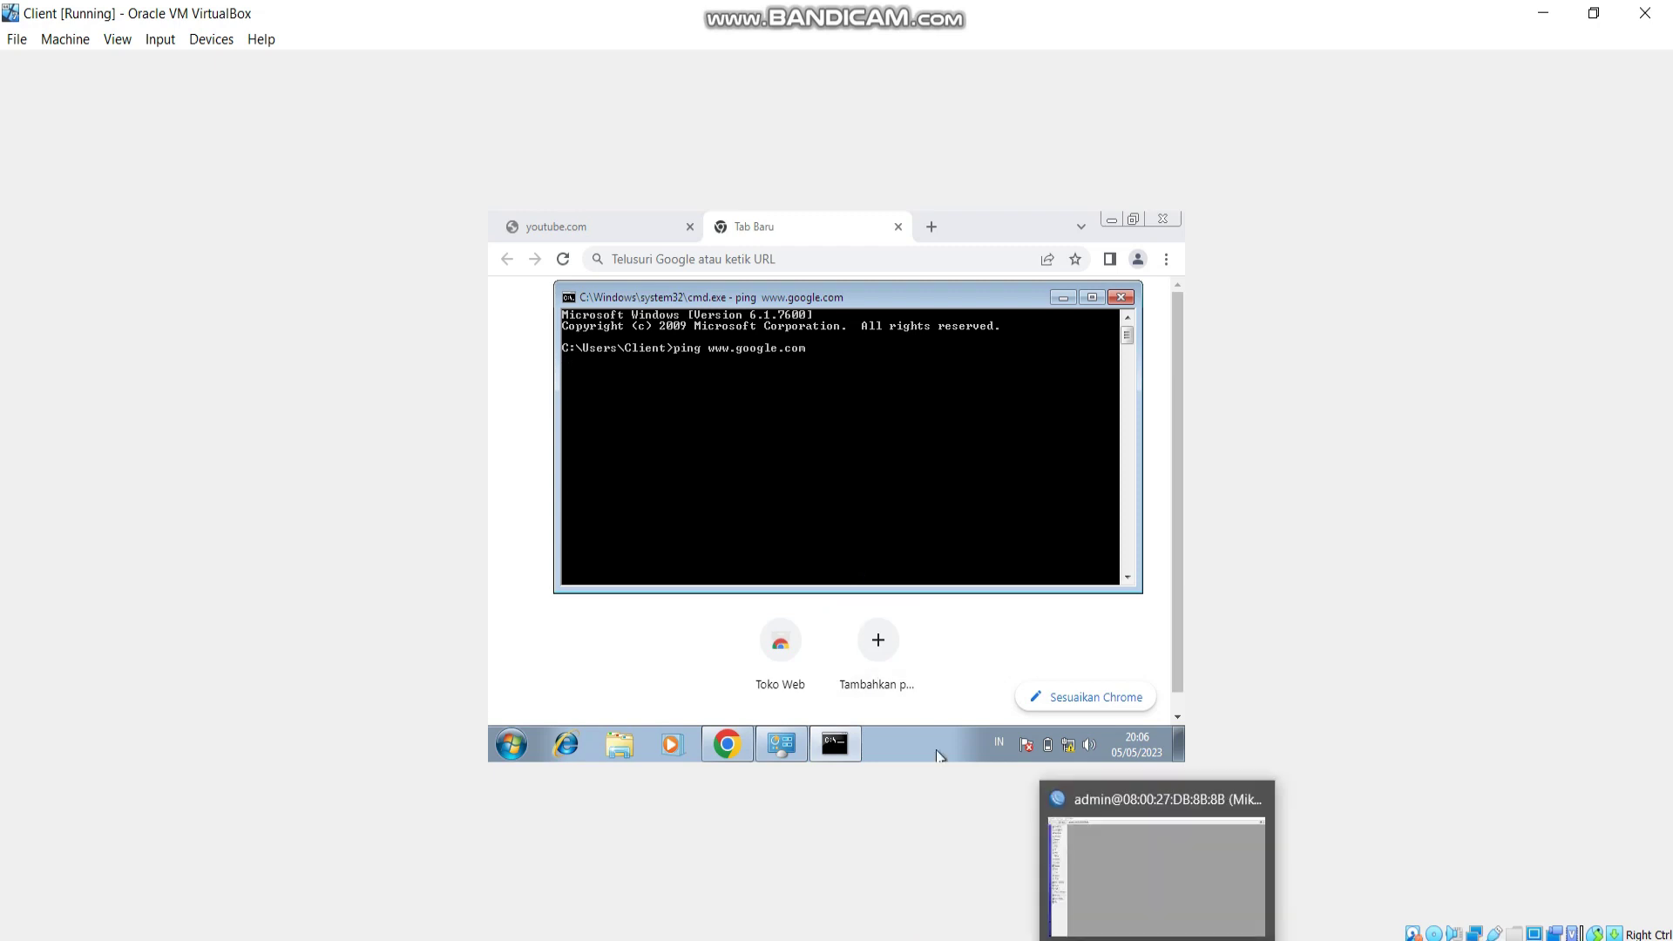
{"action": "left_click", "coordinate": [1159, 837]}
{"action": "key", "text": "alt+Tab"}
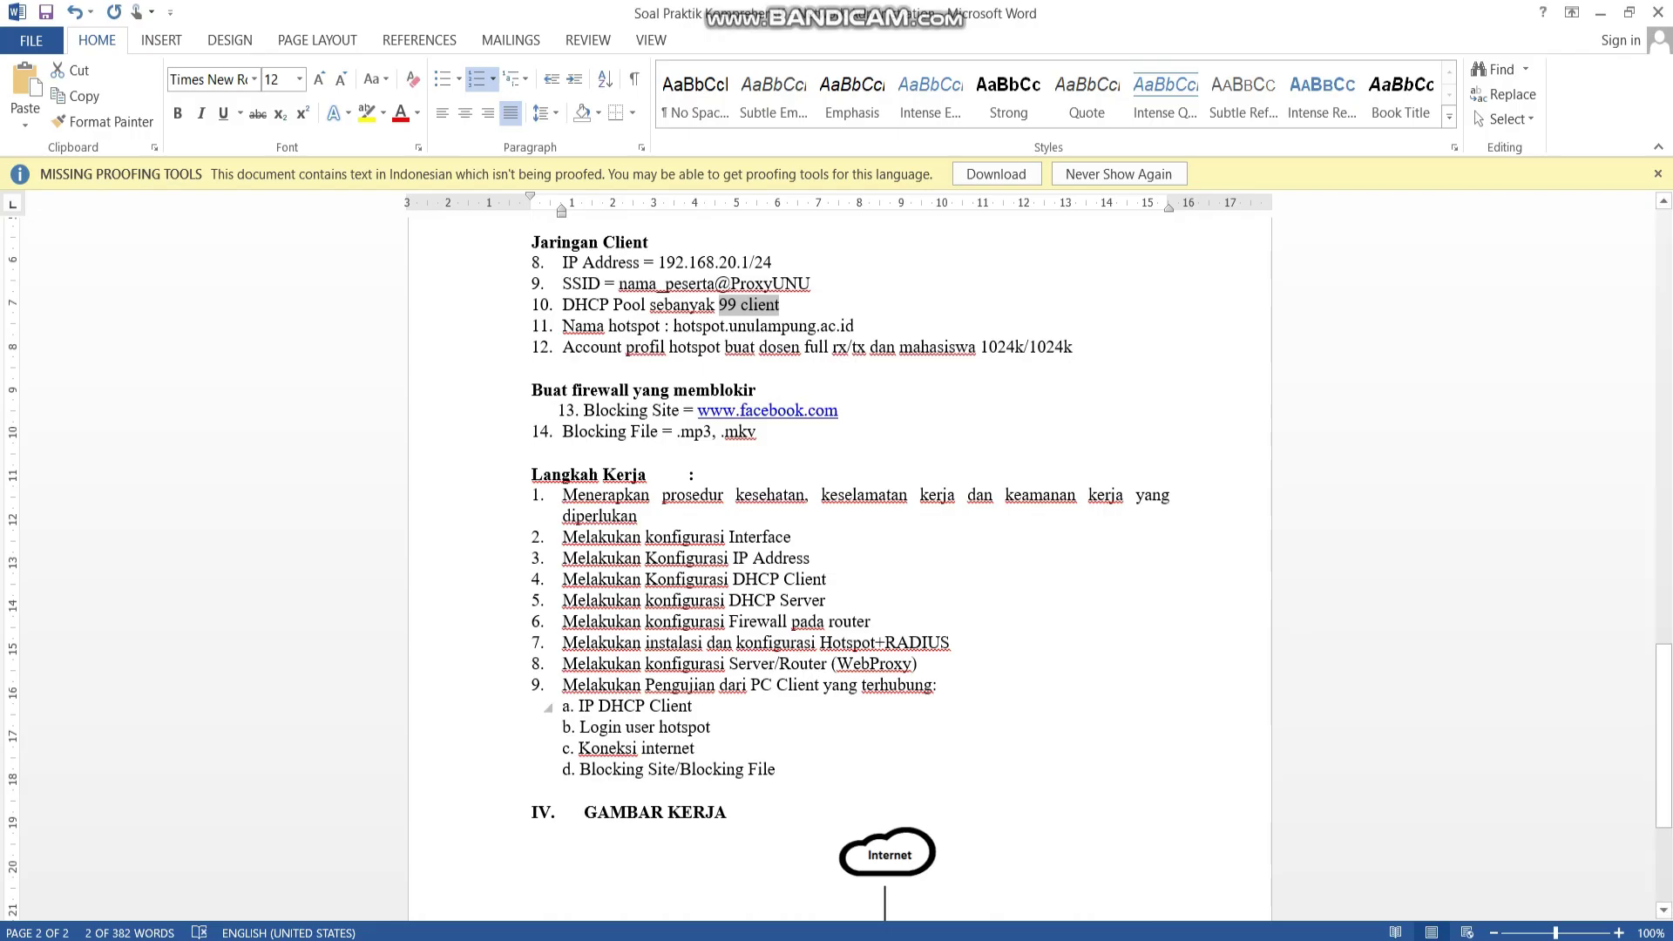
{"action": "scroll", "coordinate": [836, 566], "scroll_direction": "down", "scroll_amount": 3}
{"action": "scroll", "coordinate": [837, 567], "scroll_direction": "up", "scroll_amount": 5}
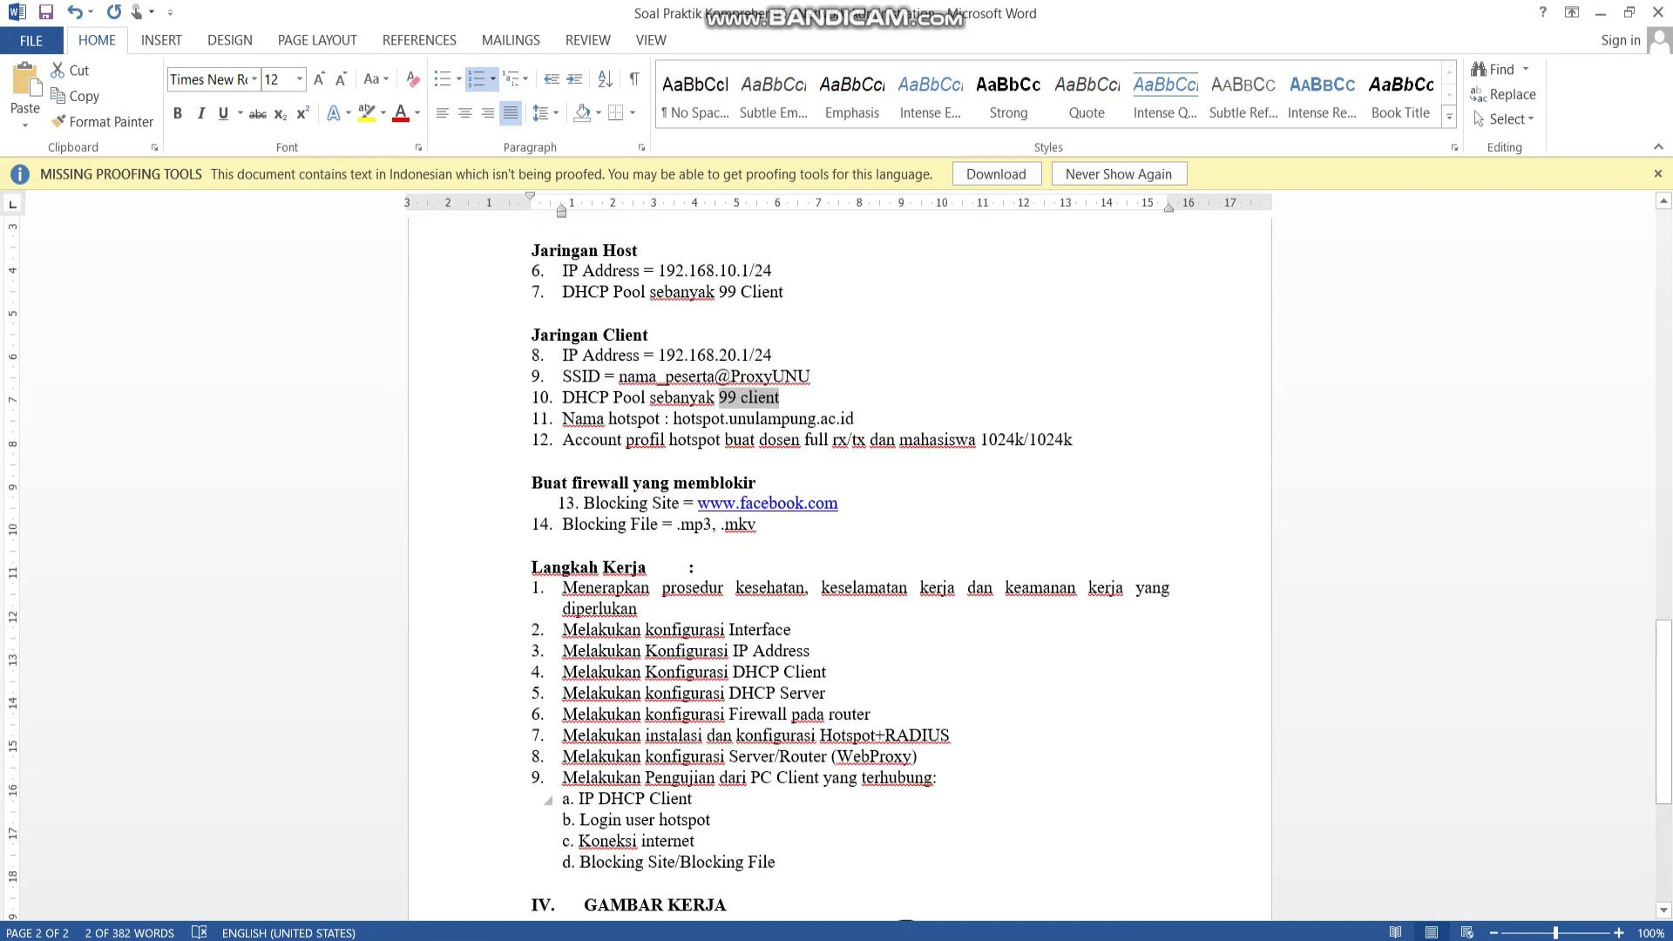
{"action": "key", "text": "alt+Tab"}
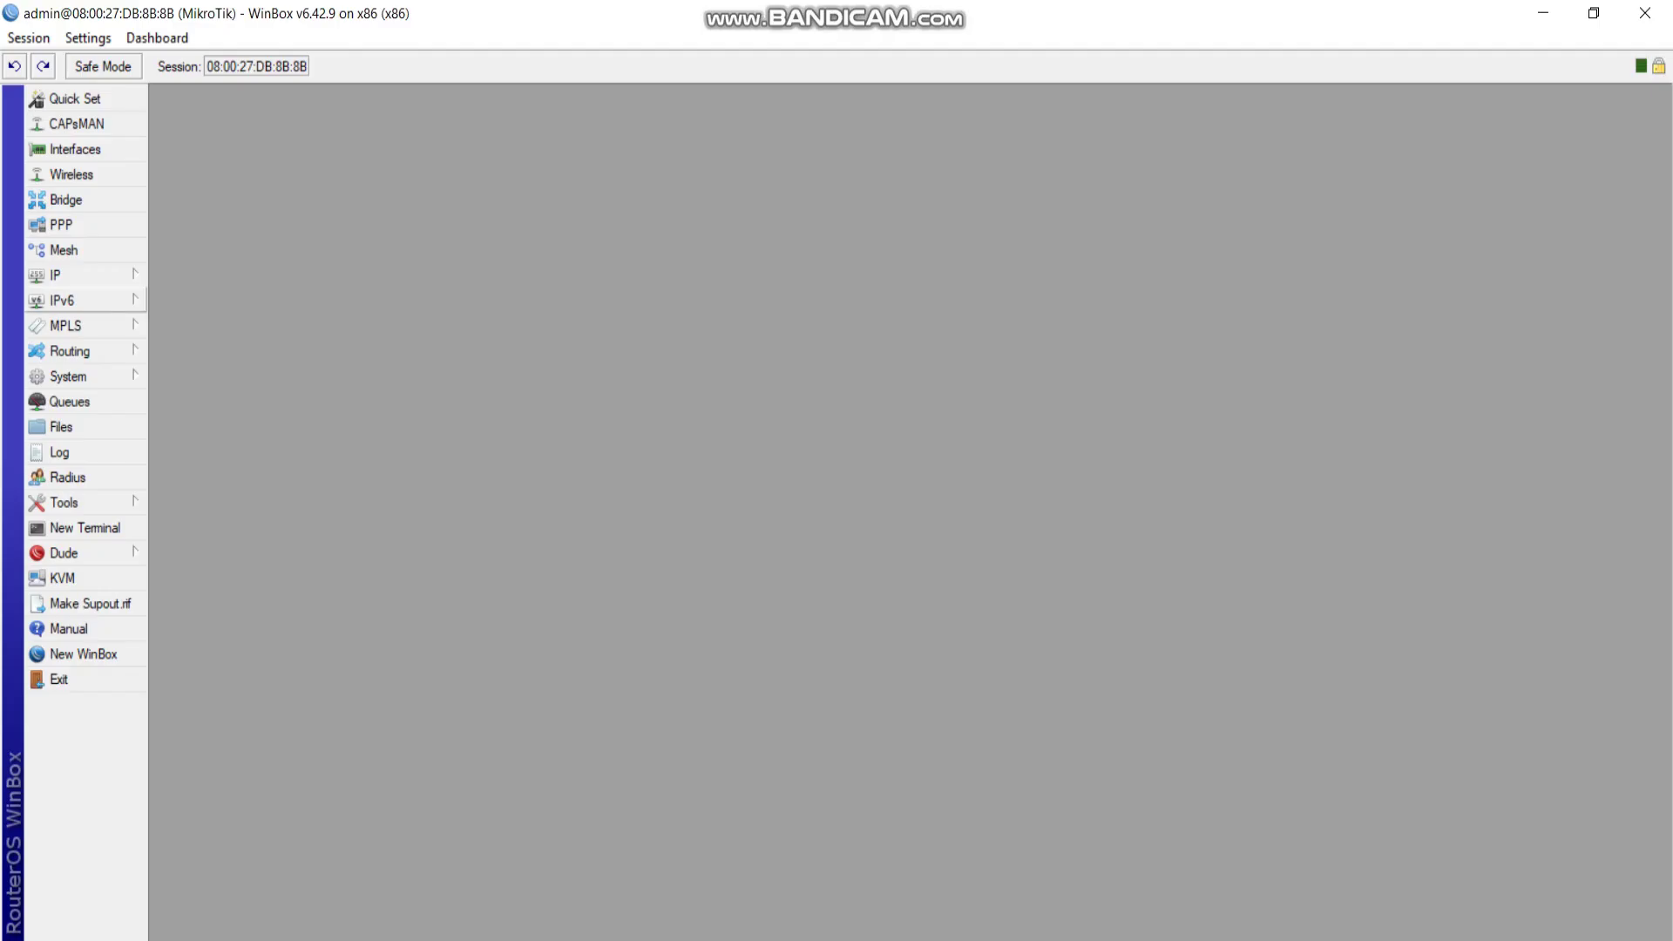
Add a new firewall NAT rule with out-interface ether1-internet and no destination address.
{"action": "left_click", "coordinate": [78, 276]}
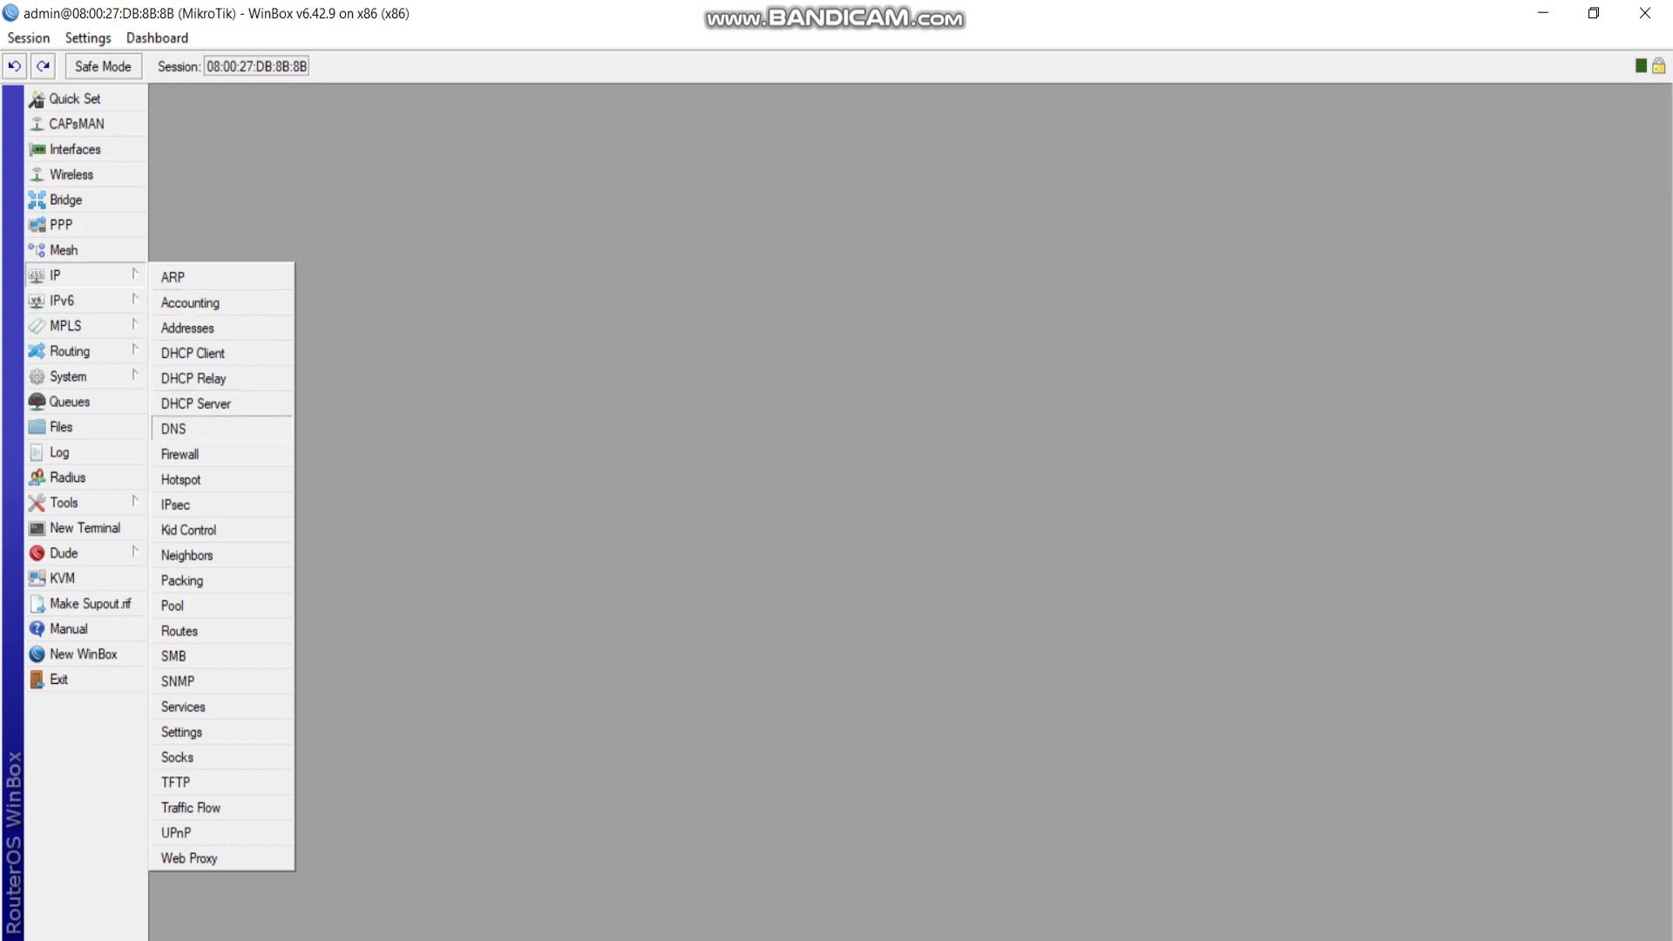
{"action": "left_click", "coordinate": [183, 454]}
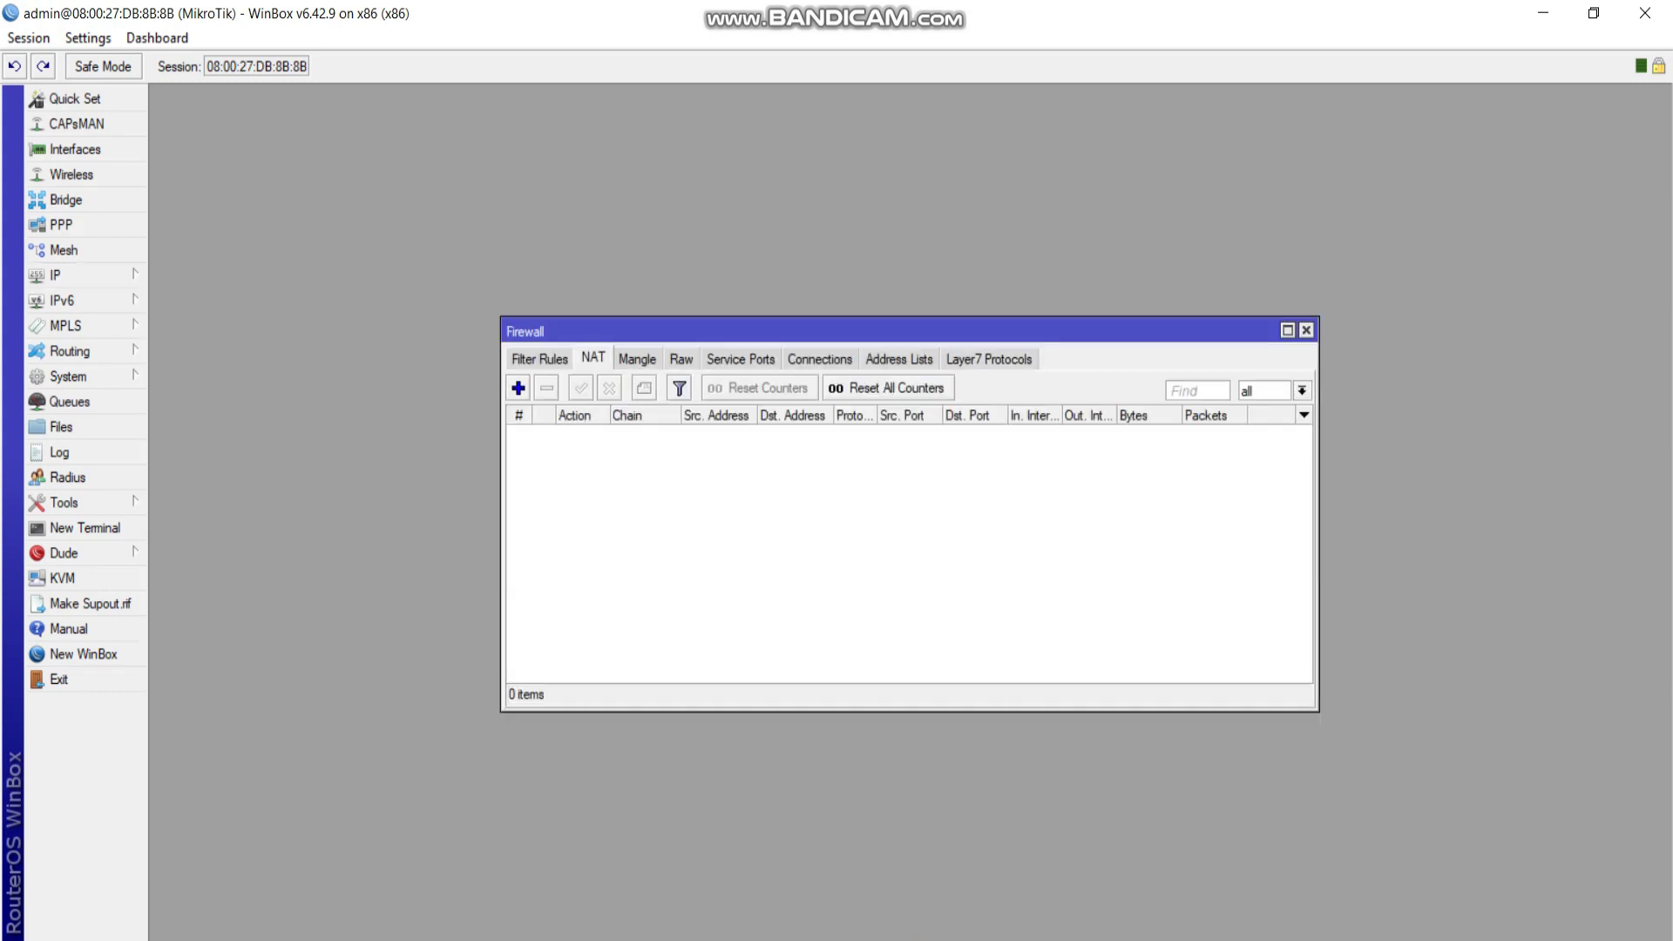
{"action": "left_click", "coordinate": [518, 388]}
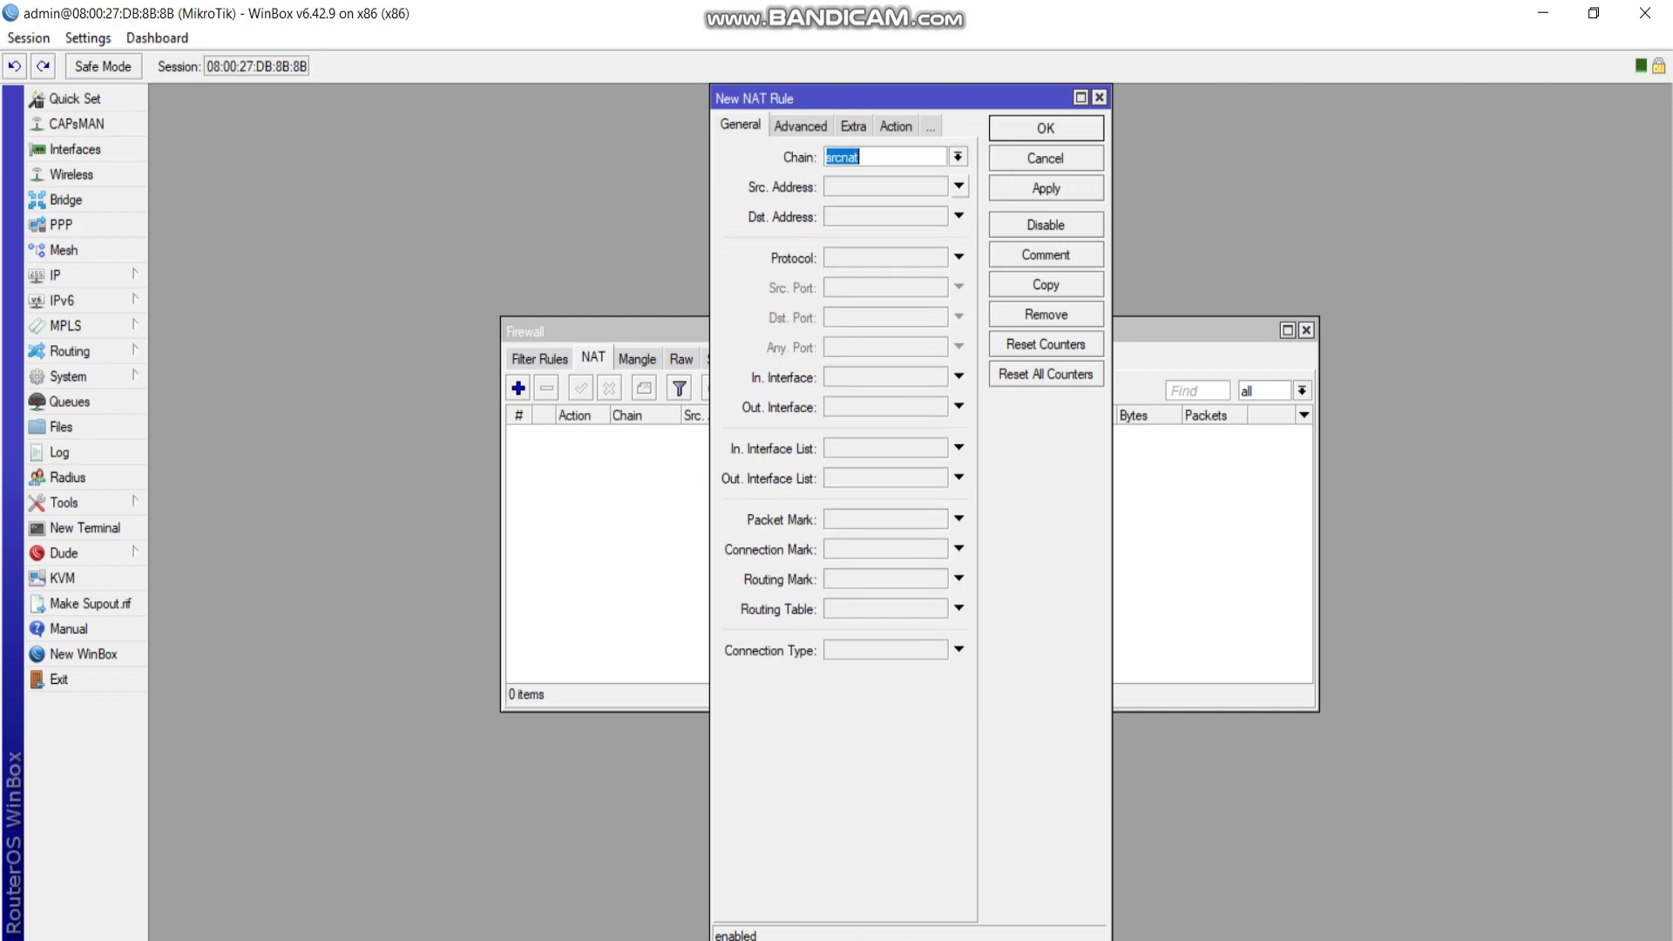
{"action": "left_click", "coordinate": [959, 215]}
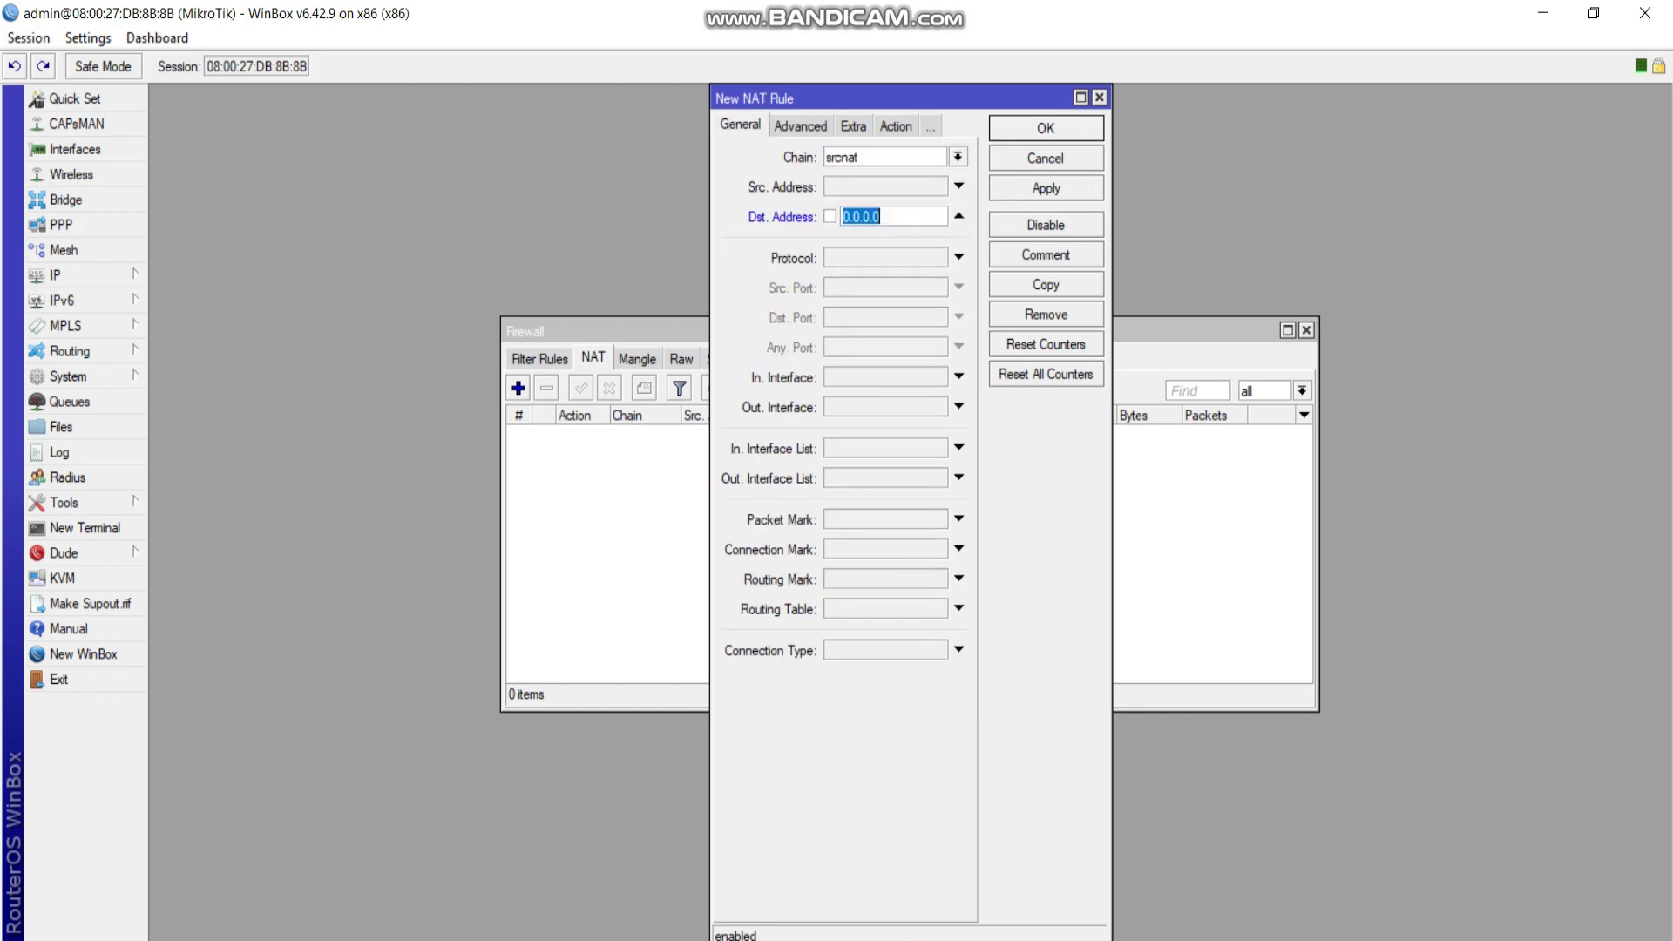
{"action": "left_click", "coordinate": [959, 216]}
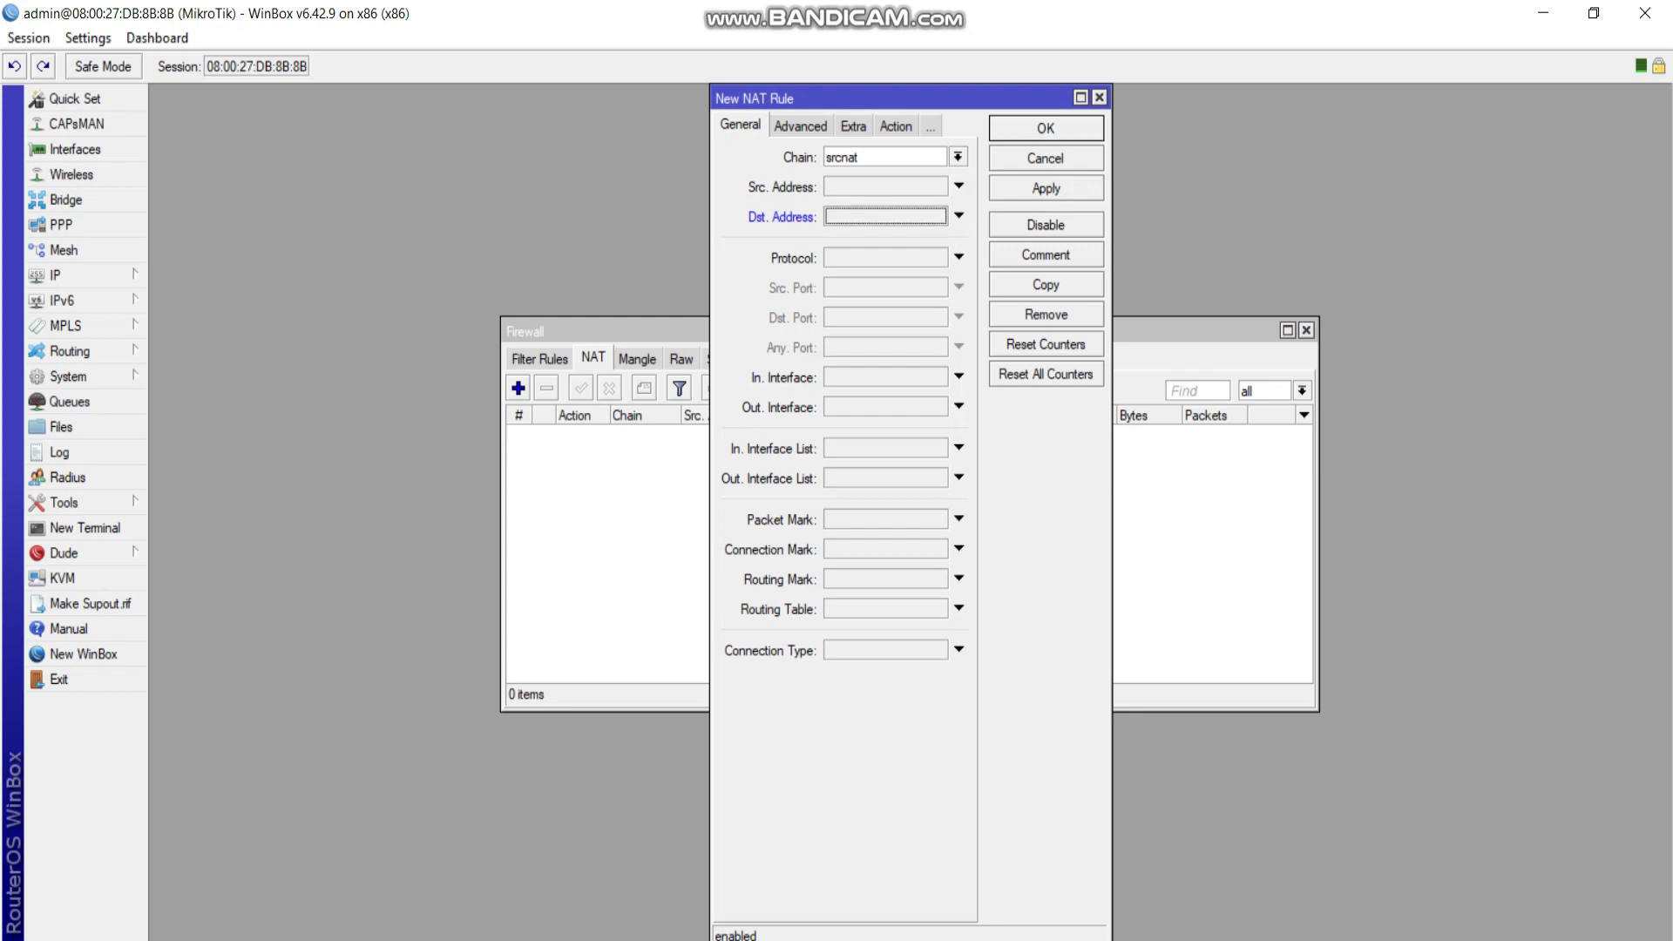
{"action": "left_click", "coordinate": [959, 406]}
{"action": "left_click", "coordinate": [937, 407]}
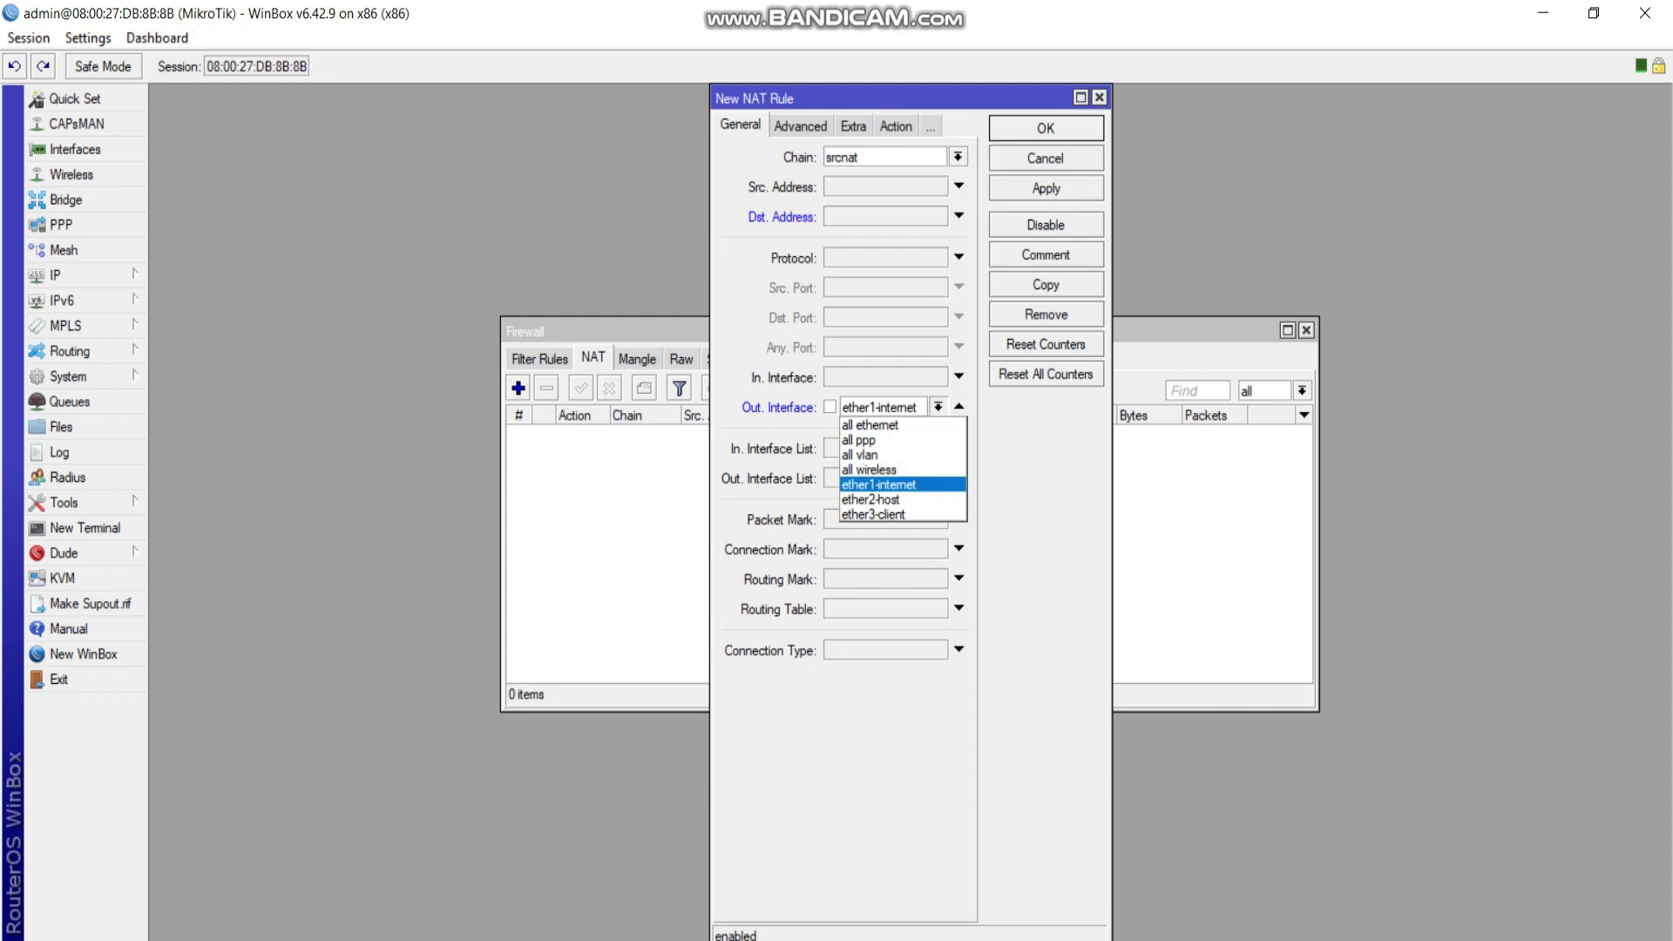
{"action": "key", "text": "Return"}
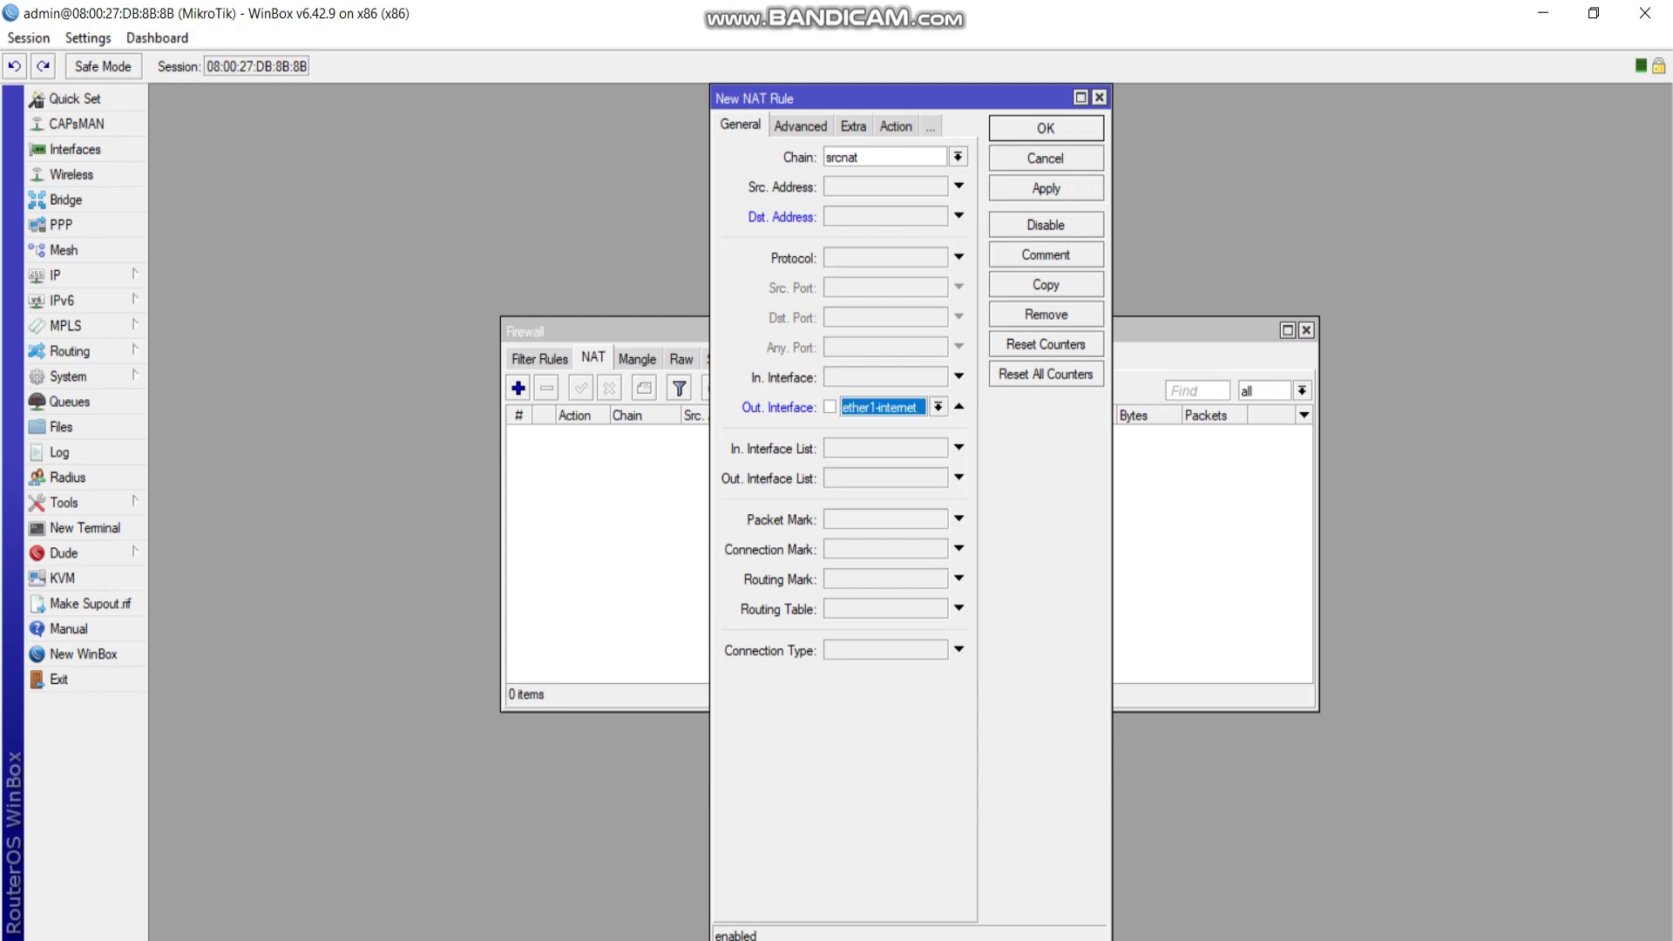
Set the rule's action to masquerade, save it, and close the Firewall window.
{"action": "left_click", "coordinate": [895, 126]}
{"action": "left_click", "coordinate": [958, 157]}
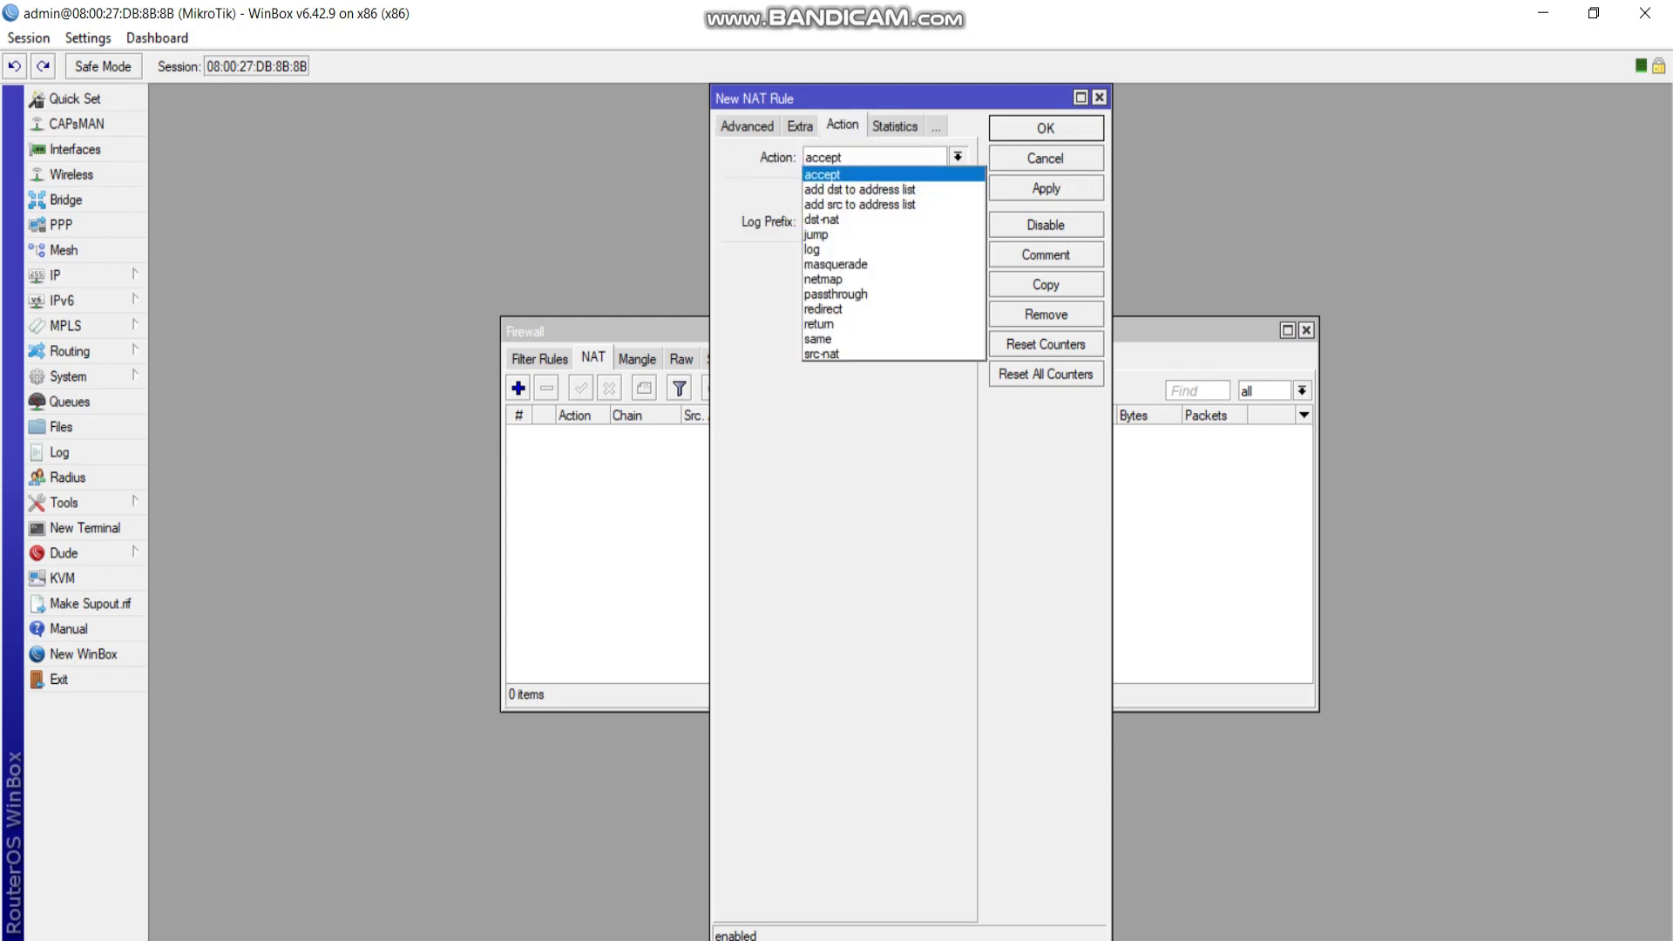
{"action": "left_click", "coordinate": [850, 263]}
{"action": "left_click", "coordinate": [1045, 188]}
{"action": "left_click", "coordinate": [1046, 128]}
{"action": "left_click", "coordinate": [871, 432]}
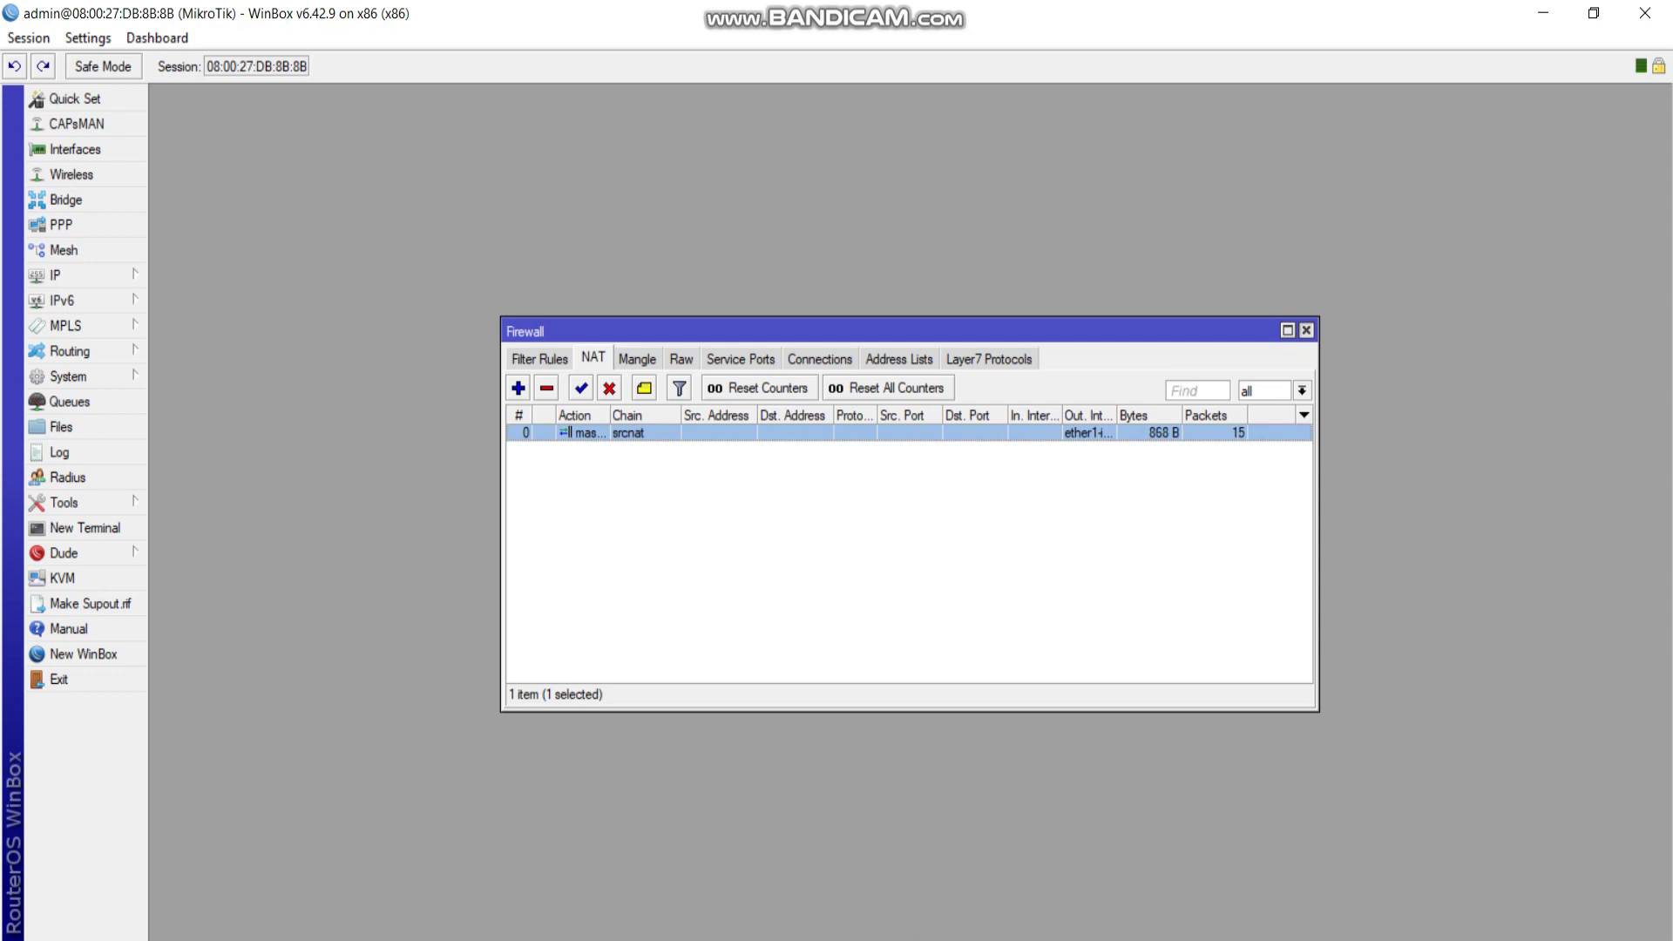
{"action": "left_click", "coordinate": [1307, 330]}
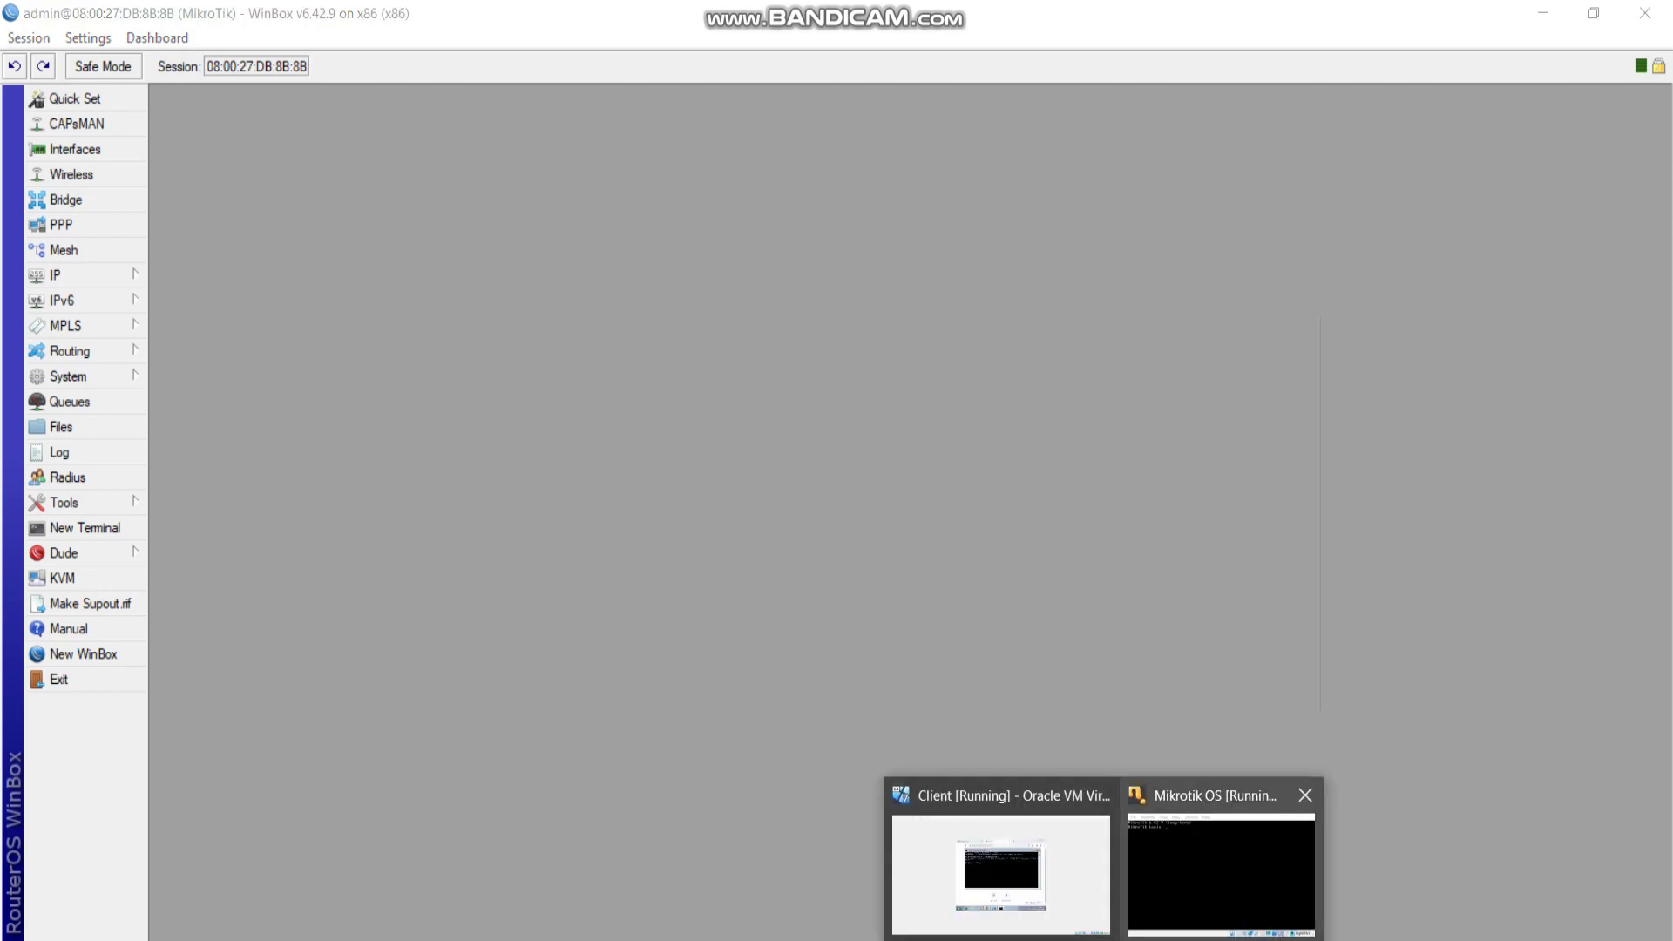
{"action": "left_click", "coordinate": [1000, 863]}
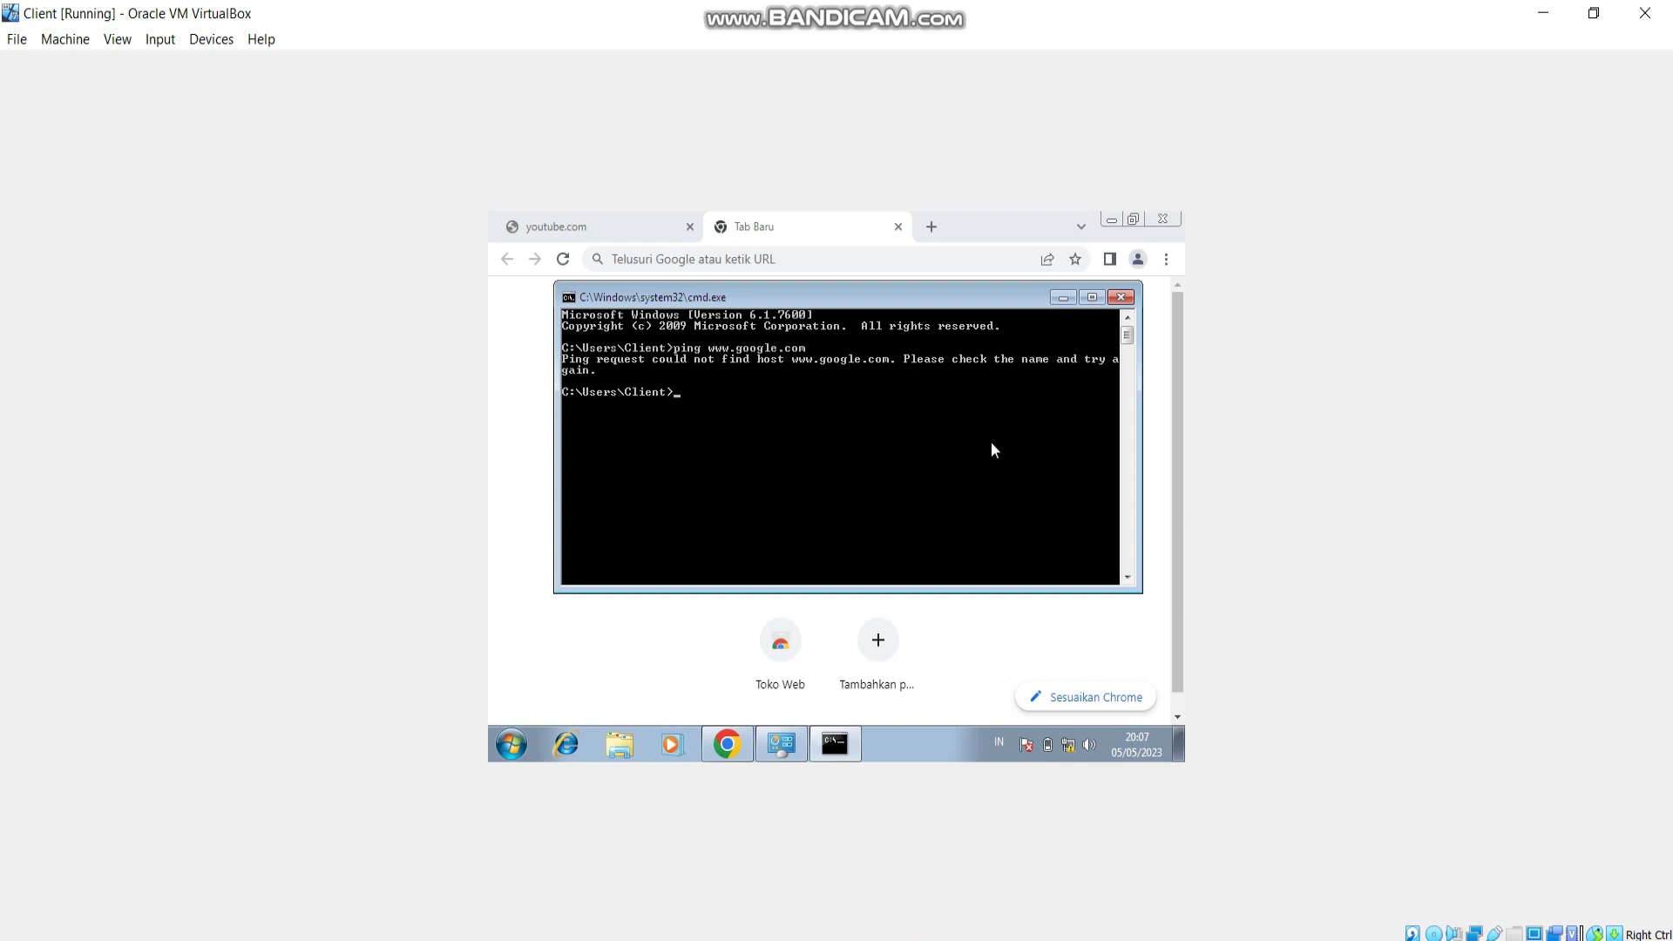
{"action": "key", "text": "Up"}
{"action": "key", "text": "Return"}
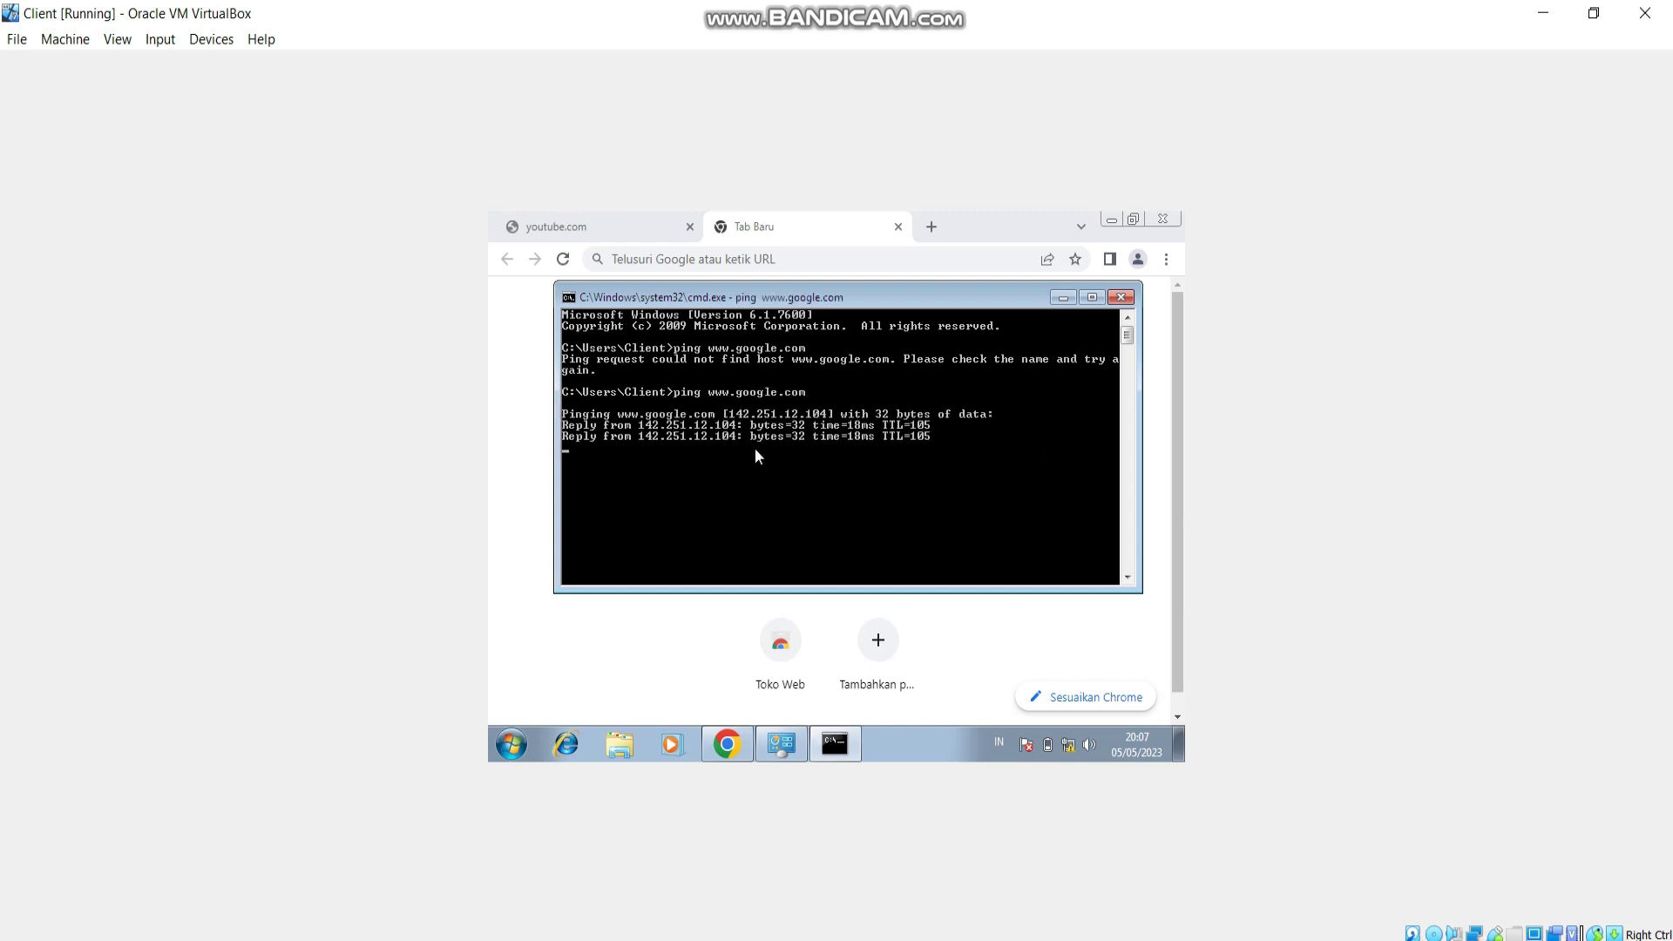
{"action": "key", "text": "Up"}
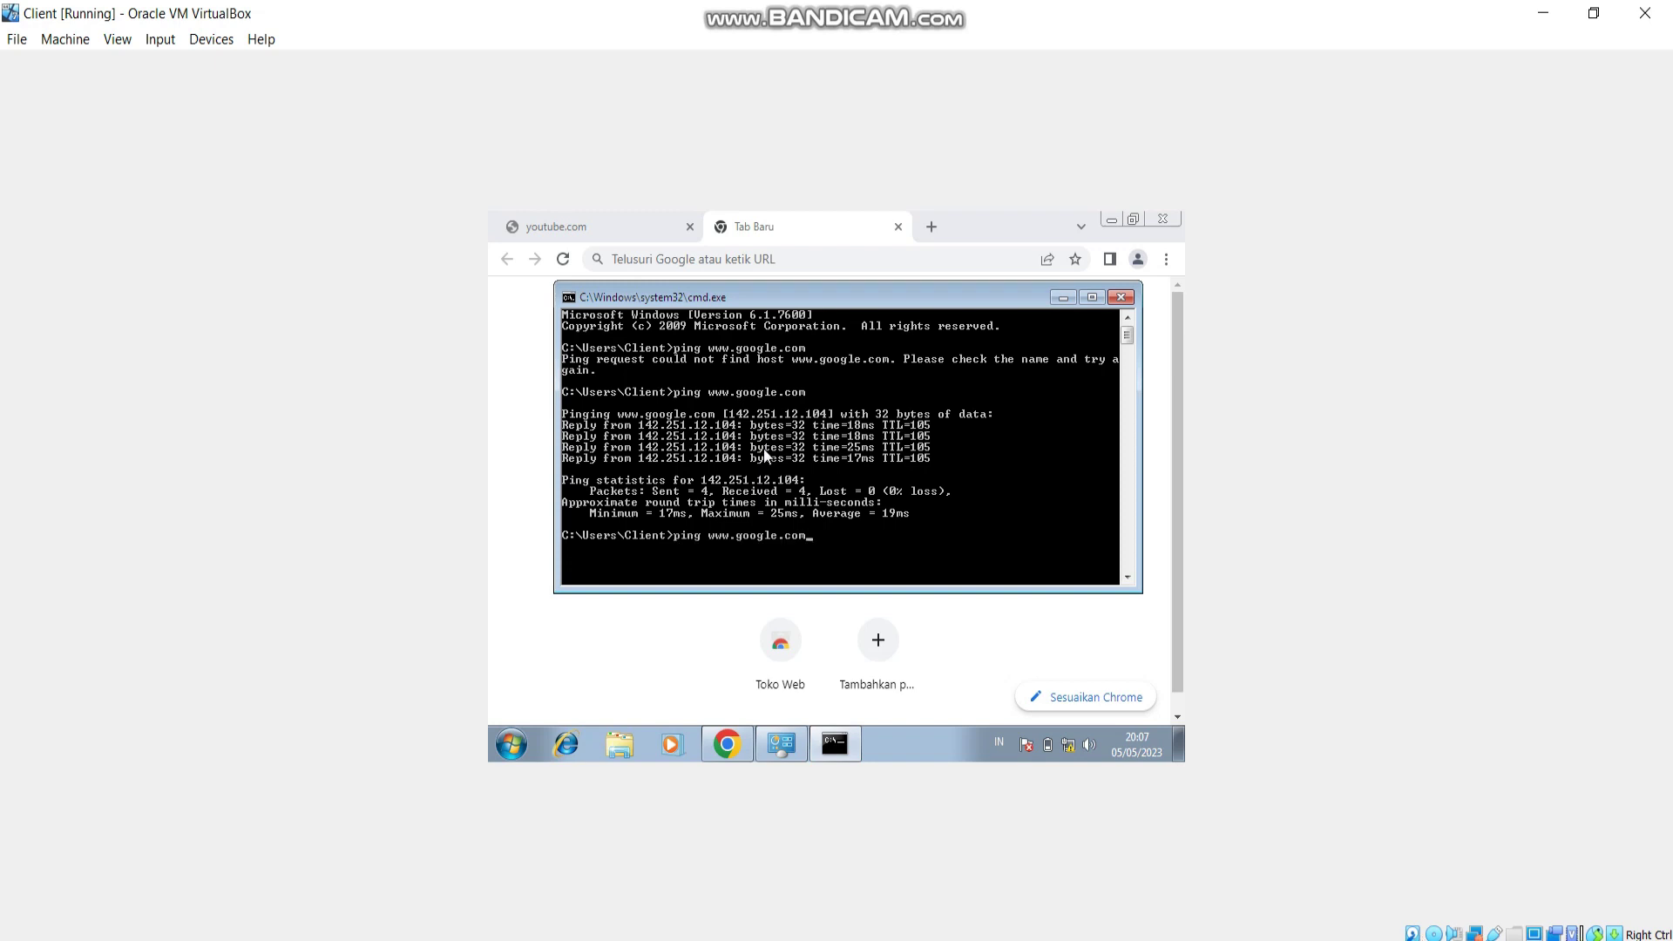
{"action": "key", "text": "Return"}
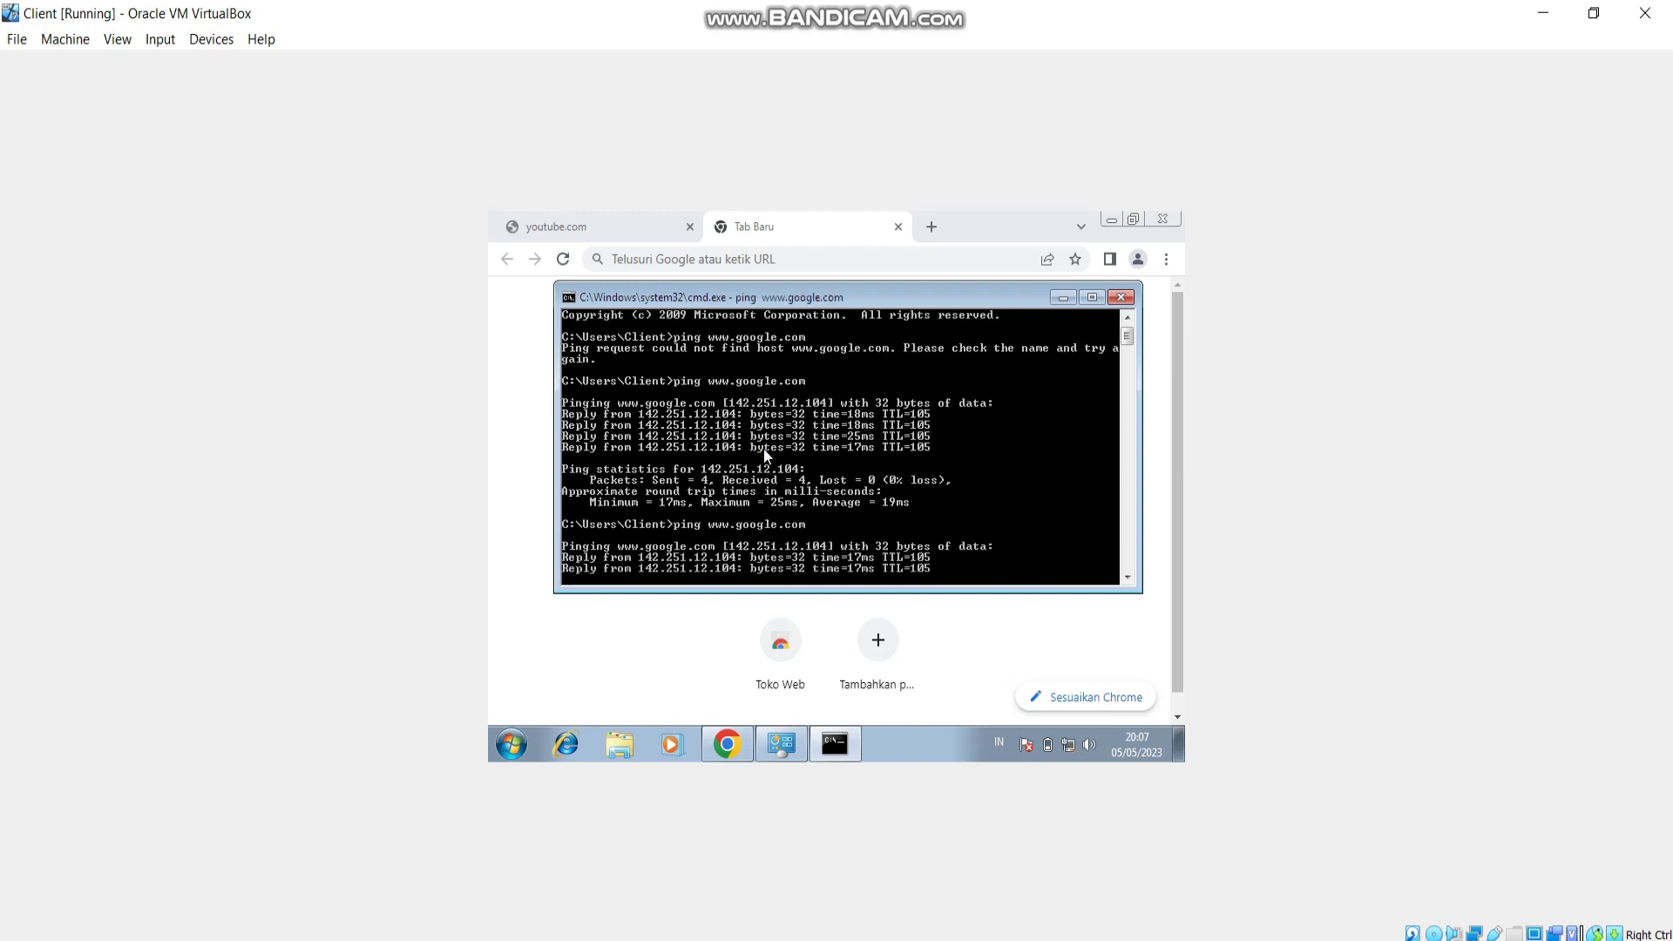
Load google.com in Chrome, replacing the youtube.com tab's address.
{"action": "left_click", "coordinate": [624, 217]}
{"action": "left_click", "coordinate": [642, 259]}
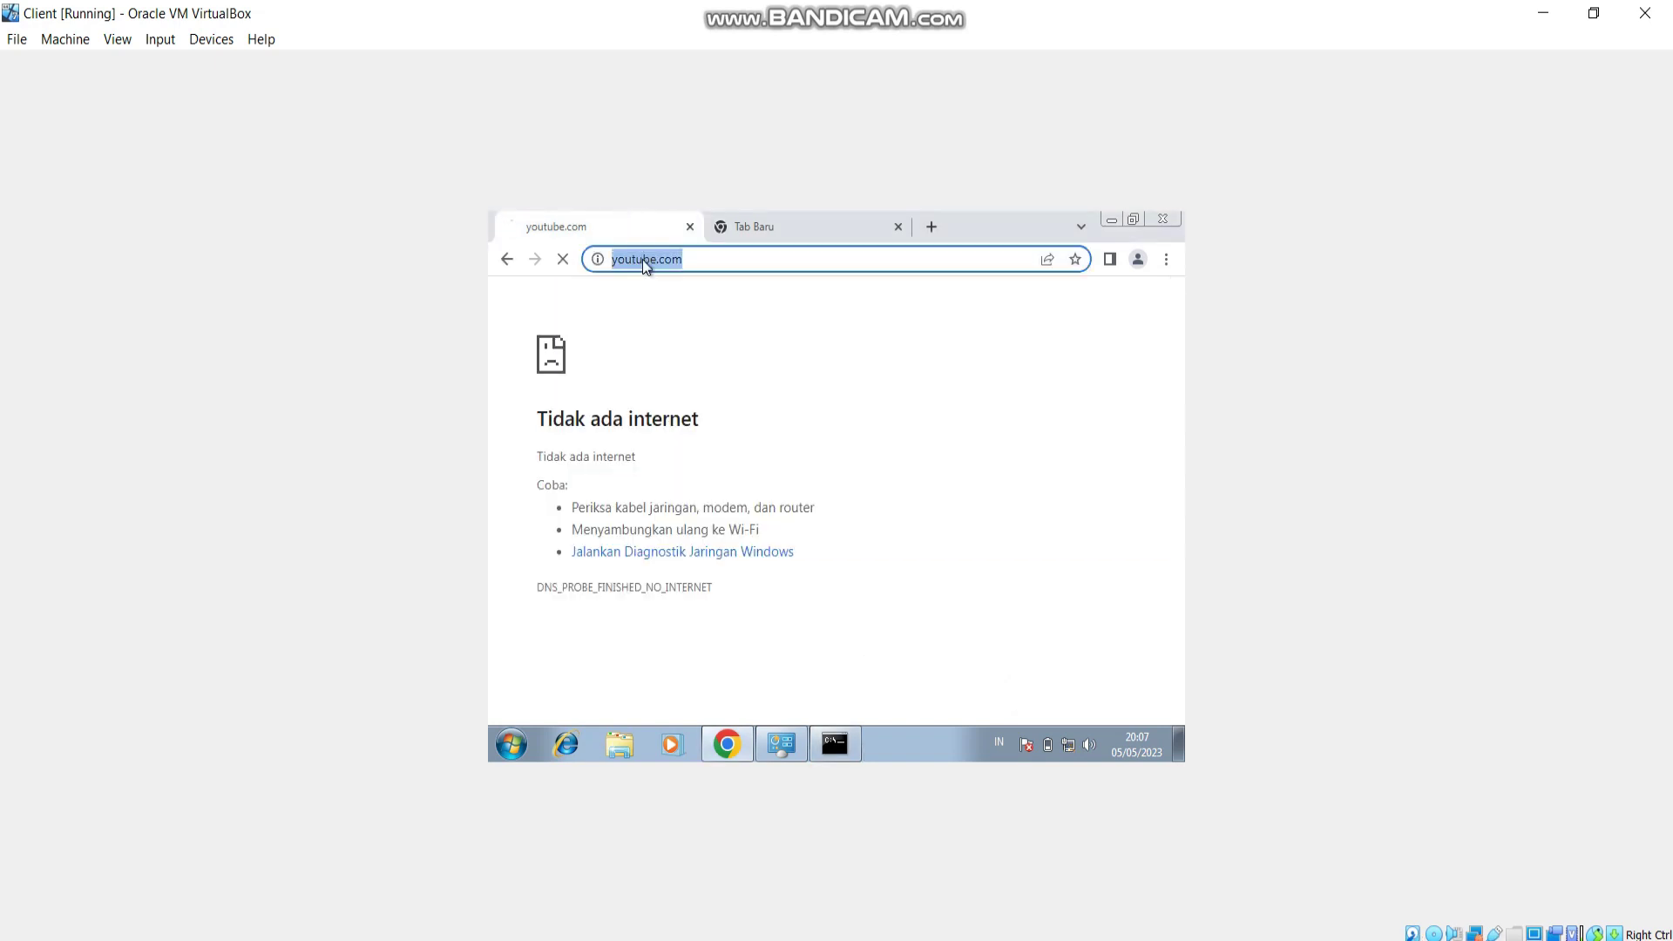
{"action": "type", "text": "google.com"}
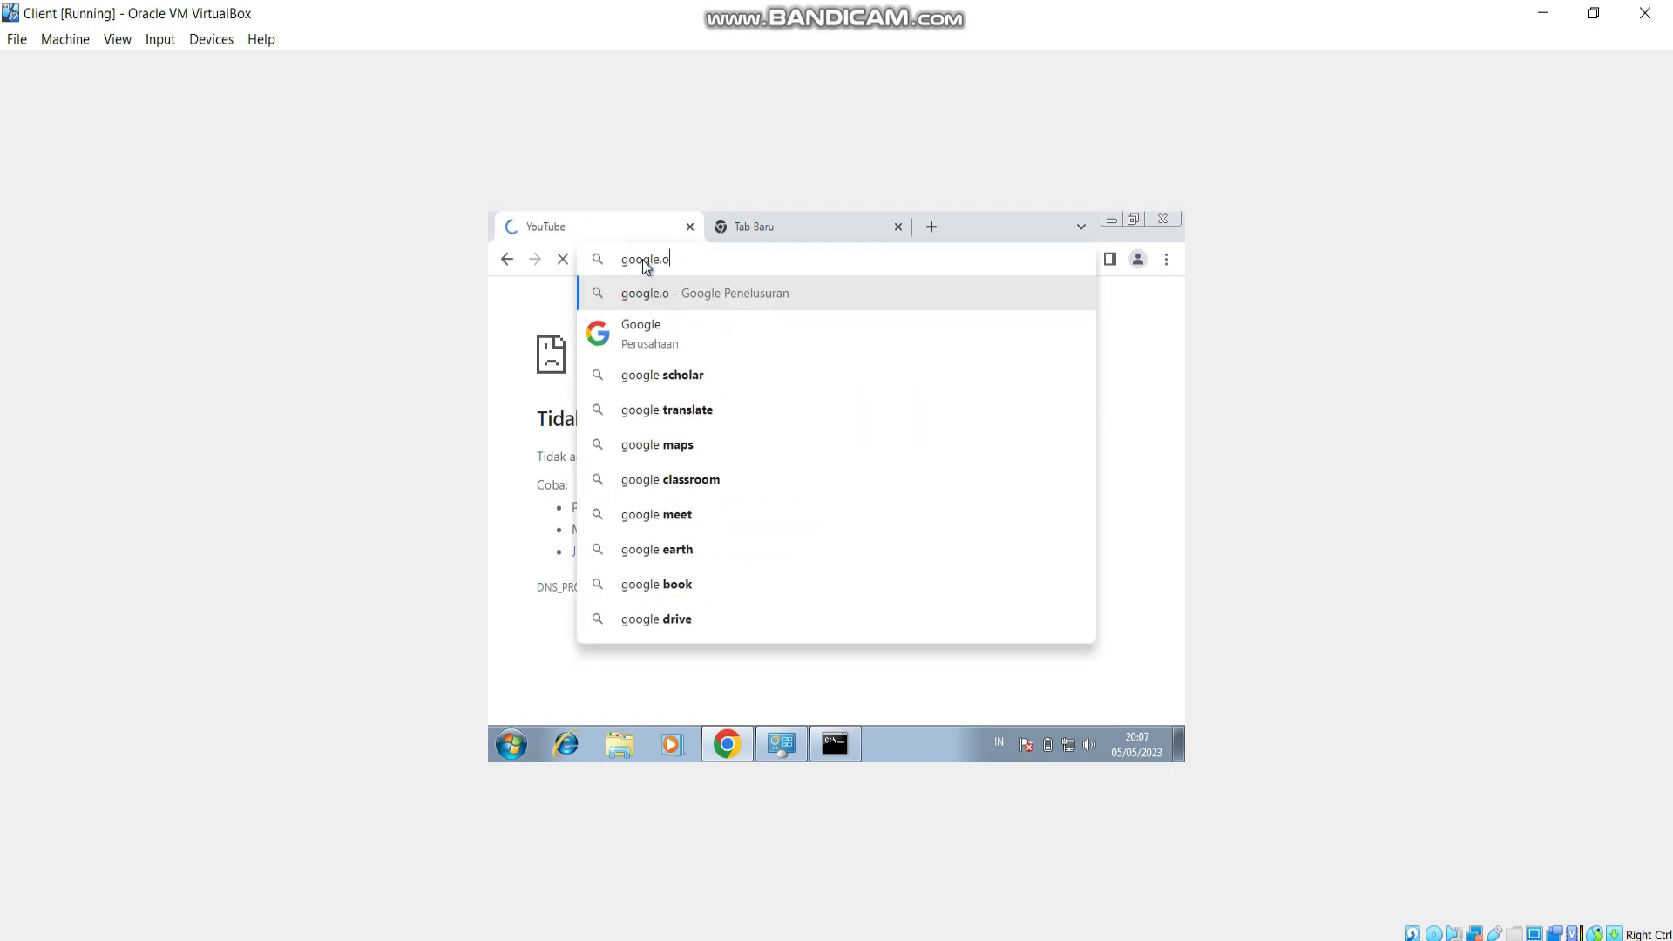
{"action": "key", "text": "Return"}
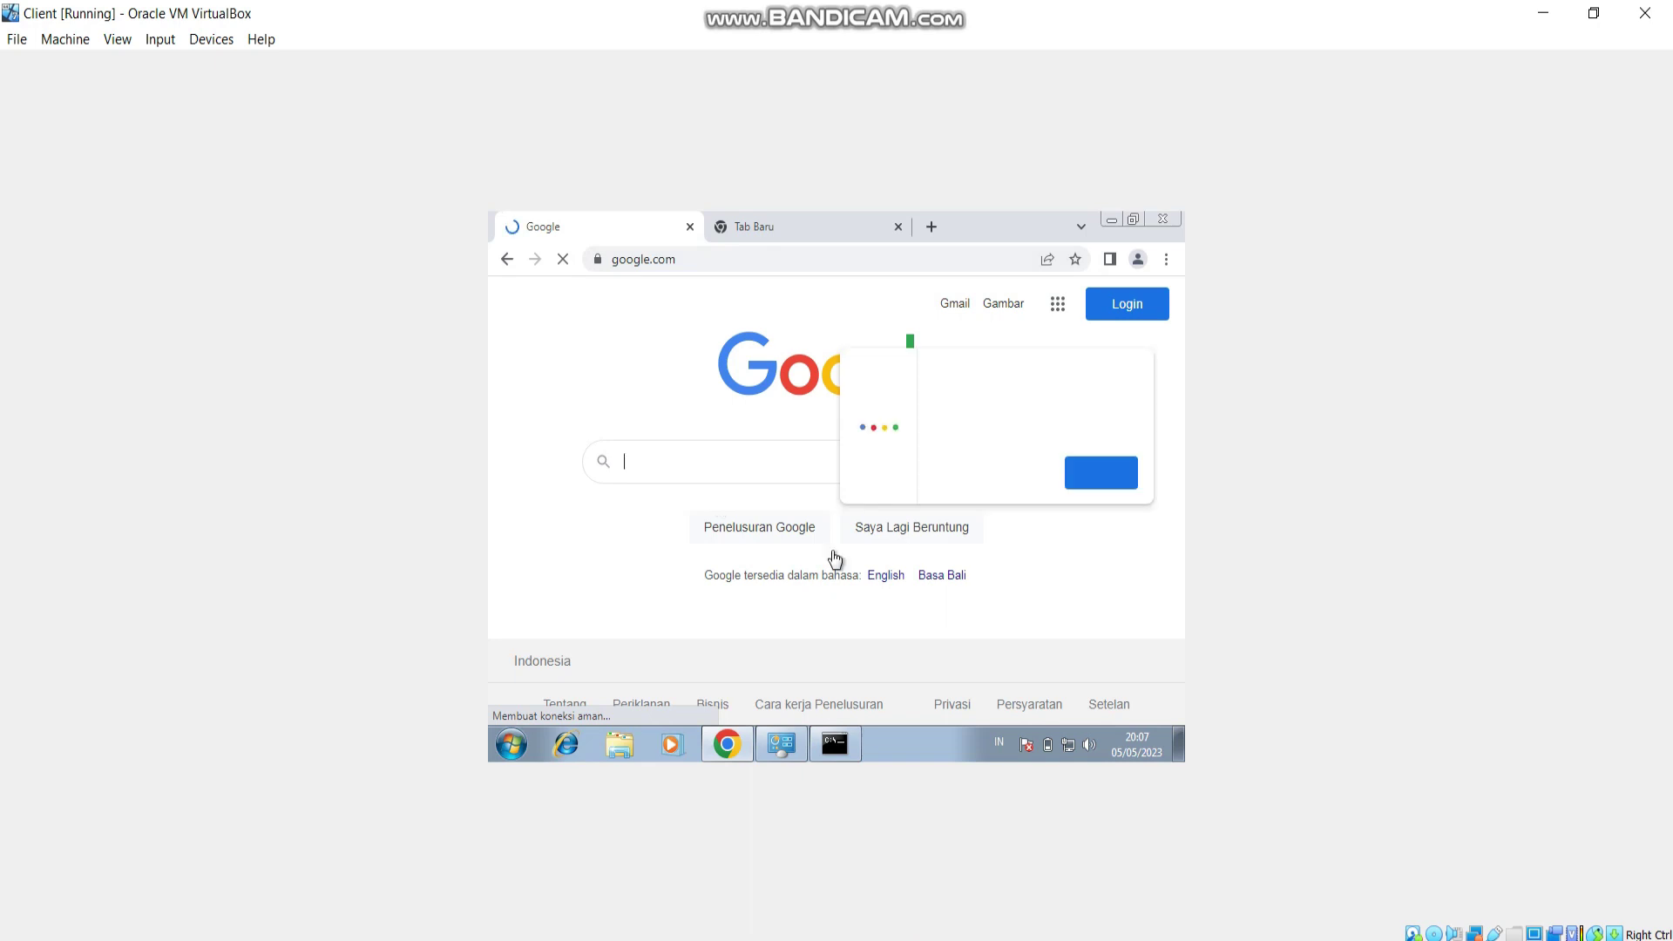
{"action": "left_click_drag", "start_coordinate": [719, 470], "coordinate": [779, 470]}
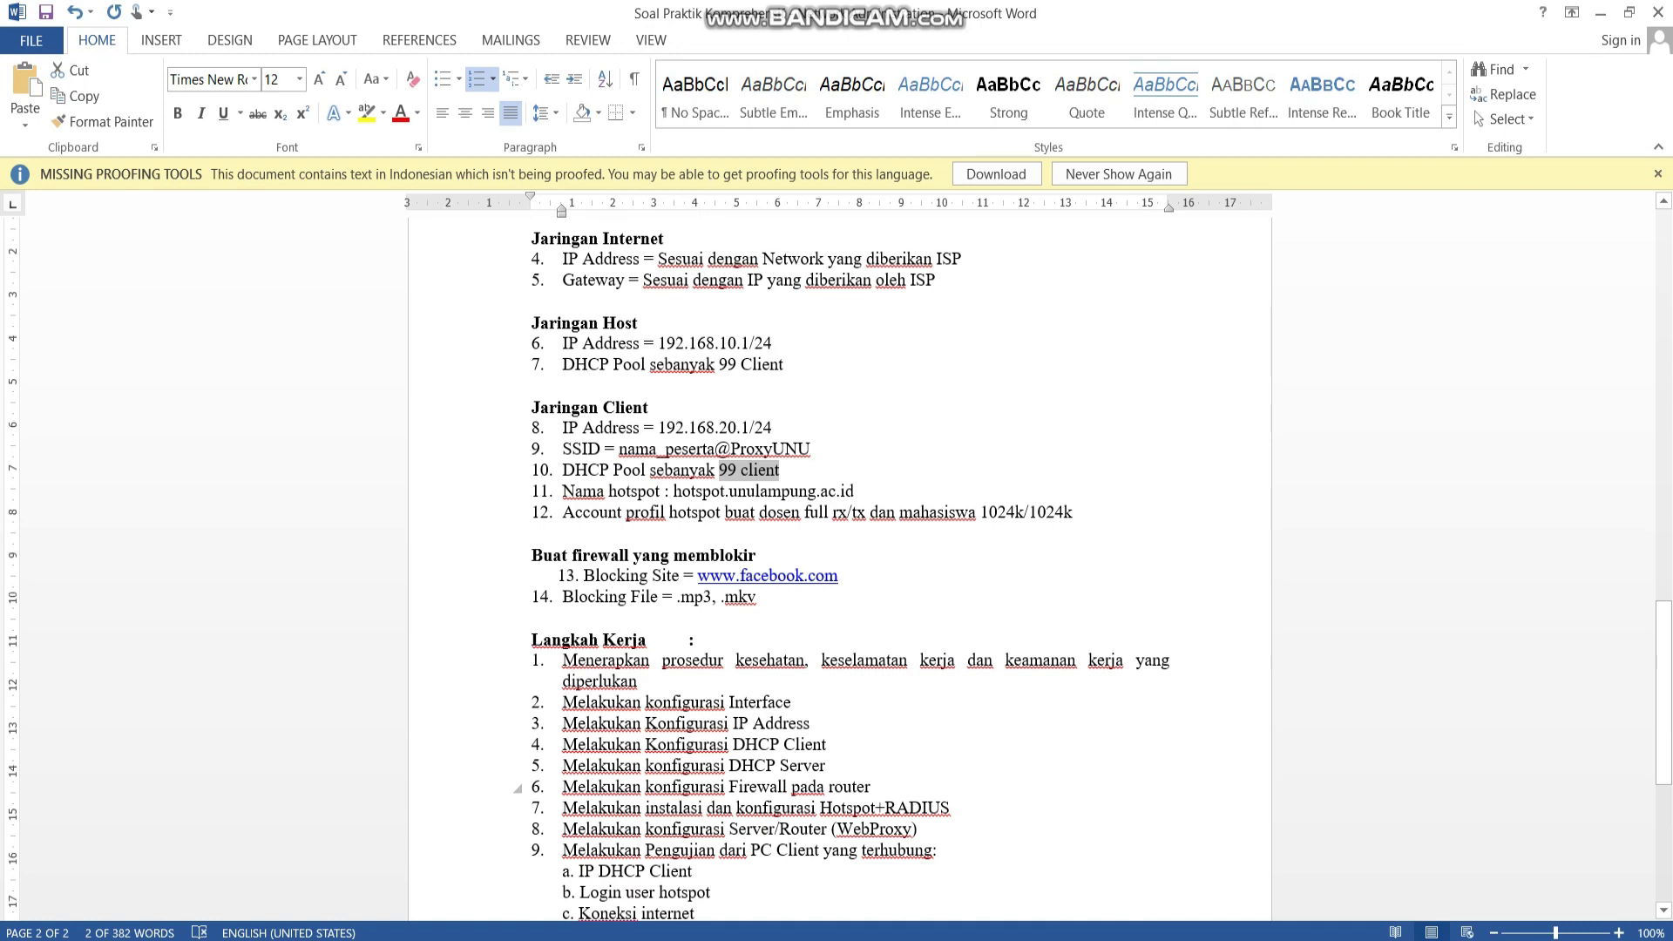
Highlight 'Hotspot+RADIUS' in step 7 of the Langkah Kerja list.
{"action": "left_click_drag", "start_coordinate": [819, 808], "coordinate": [950, 807]}
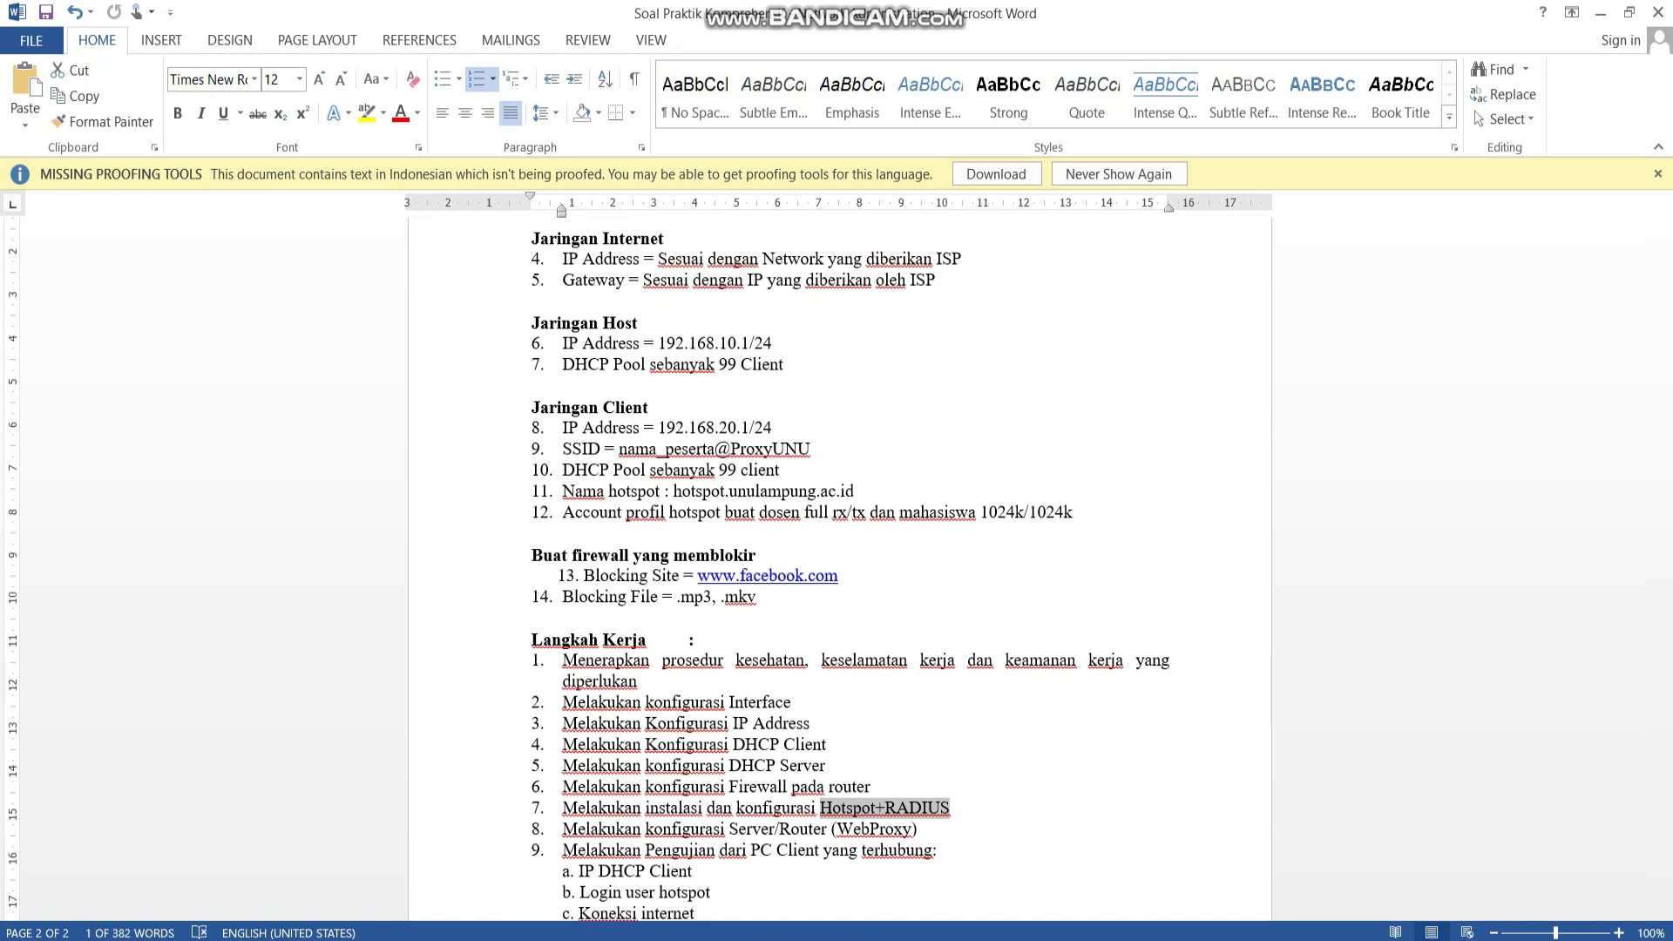
On the client VM, dismiss the Google sign-in prompt and close Chrome, cmd and Network Connections.
{"action": "left_click", "coordinate": [994, 837]}
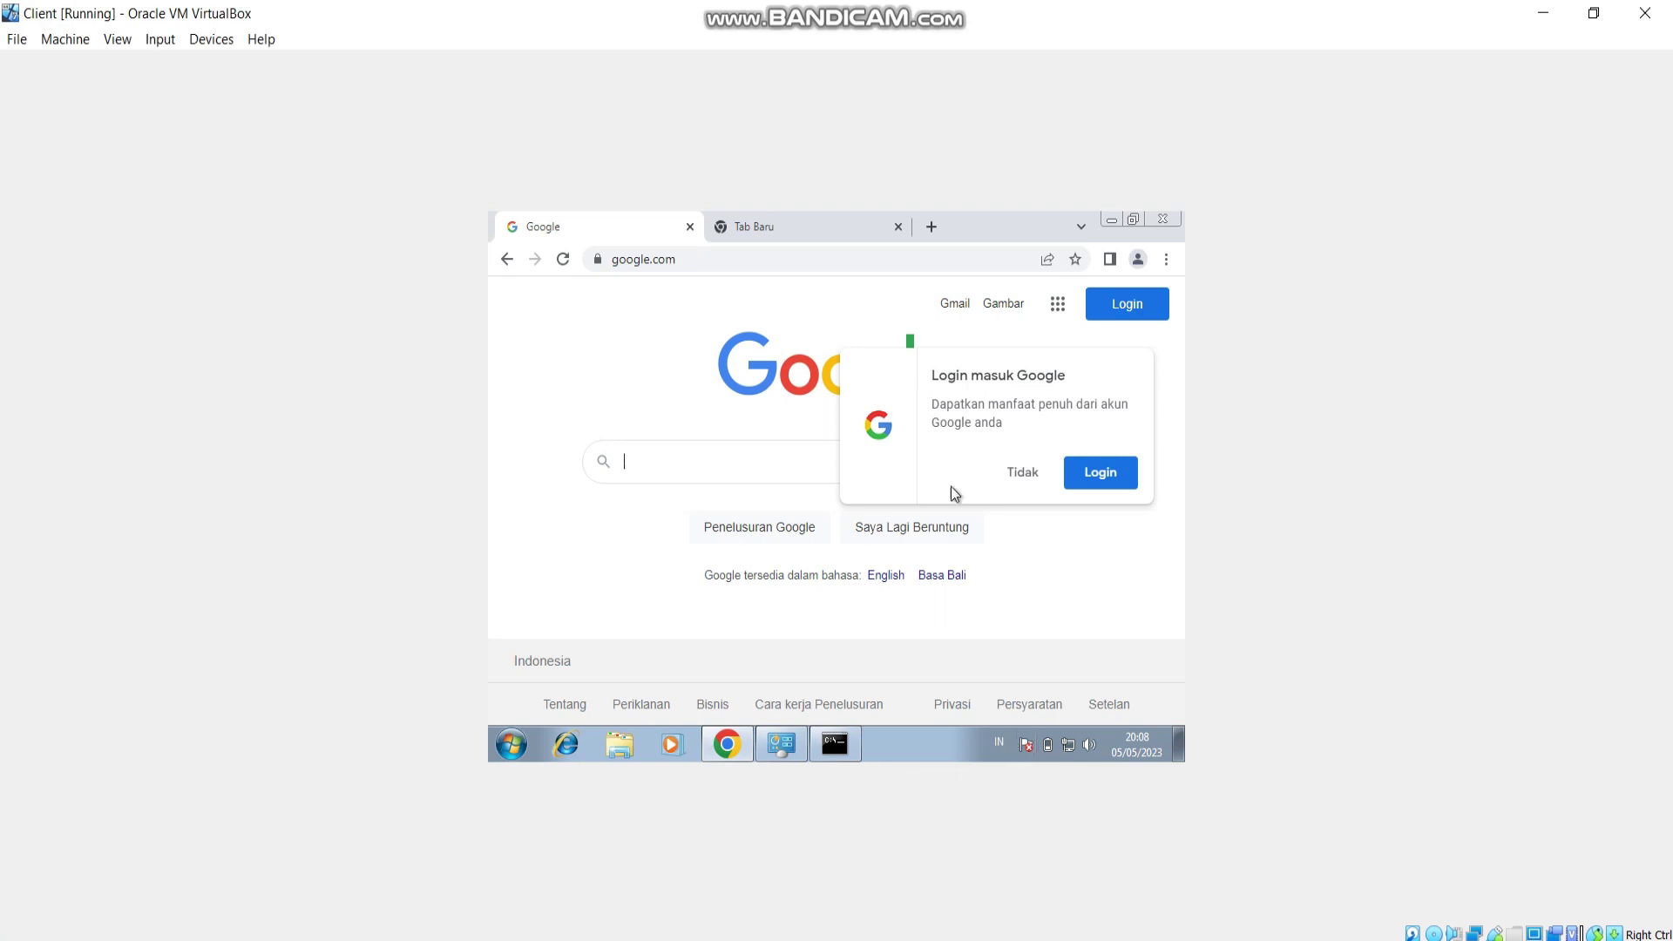
{"action": "left_click", "coordinate": [1022, 475]}
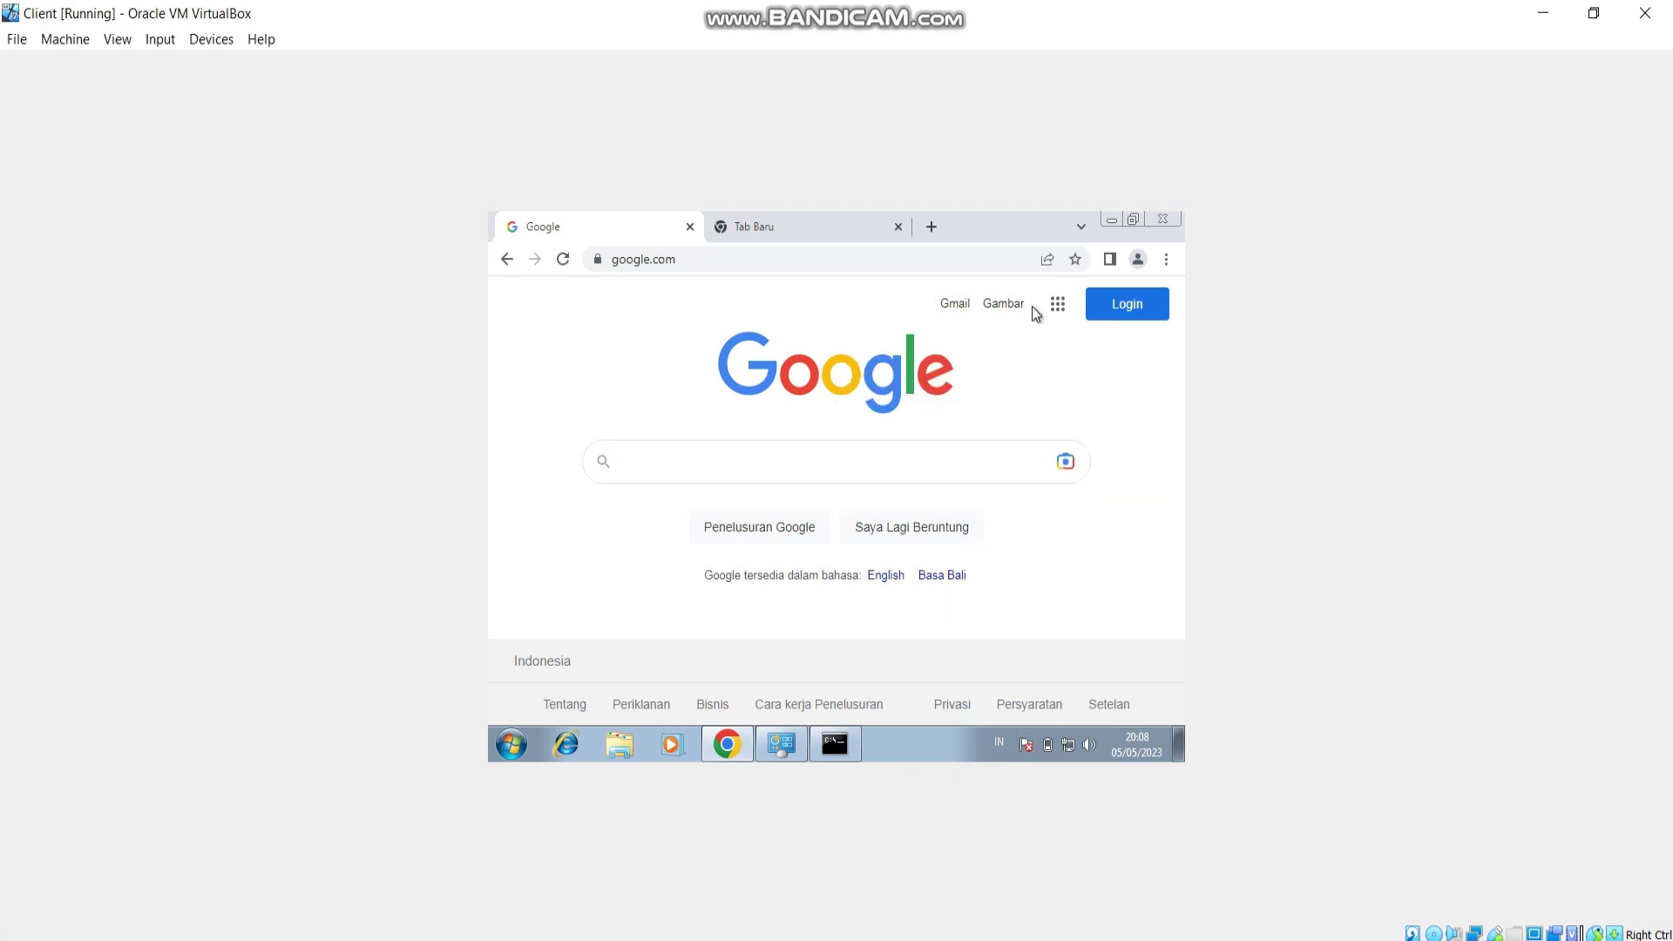
{"action": "left_click", "coordinate": [1157, 221]}
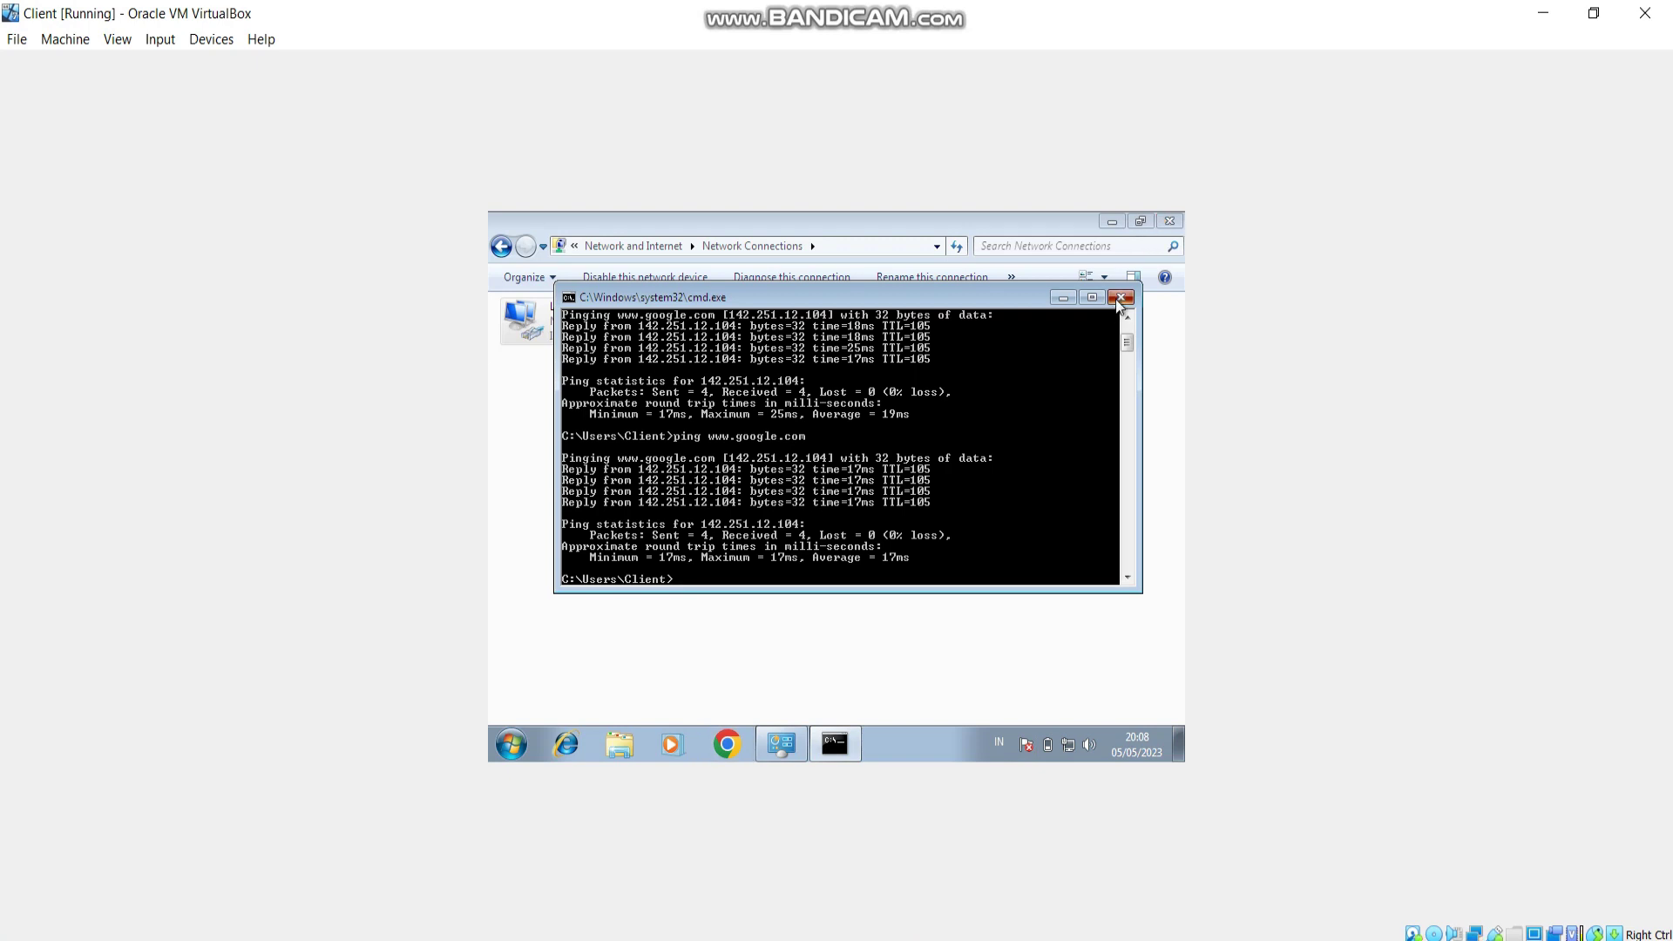
{"action": "left_click", "coordinate": [1118, 299]}
{"action": "left_click", "coordinate": [1170, 222]}
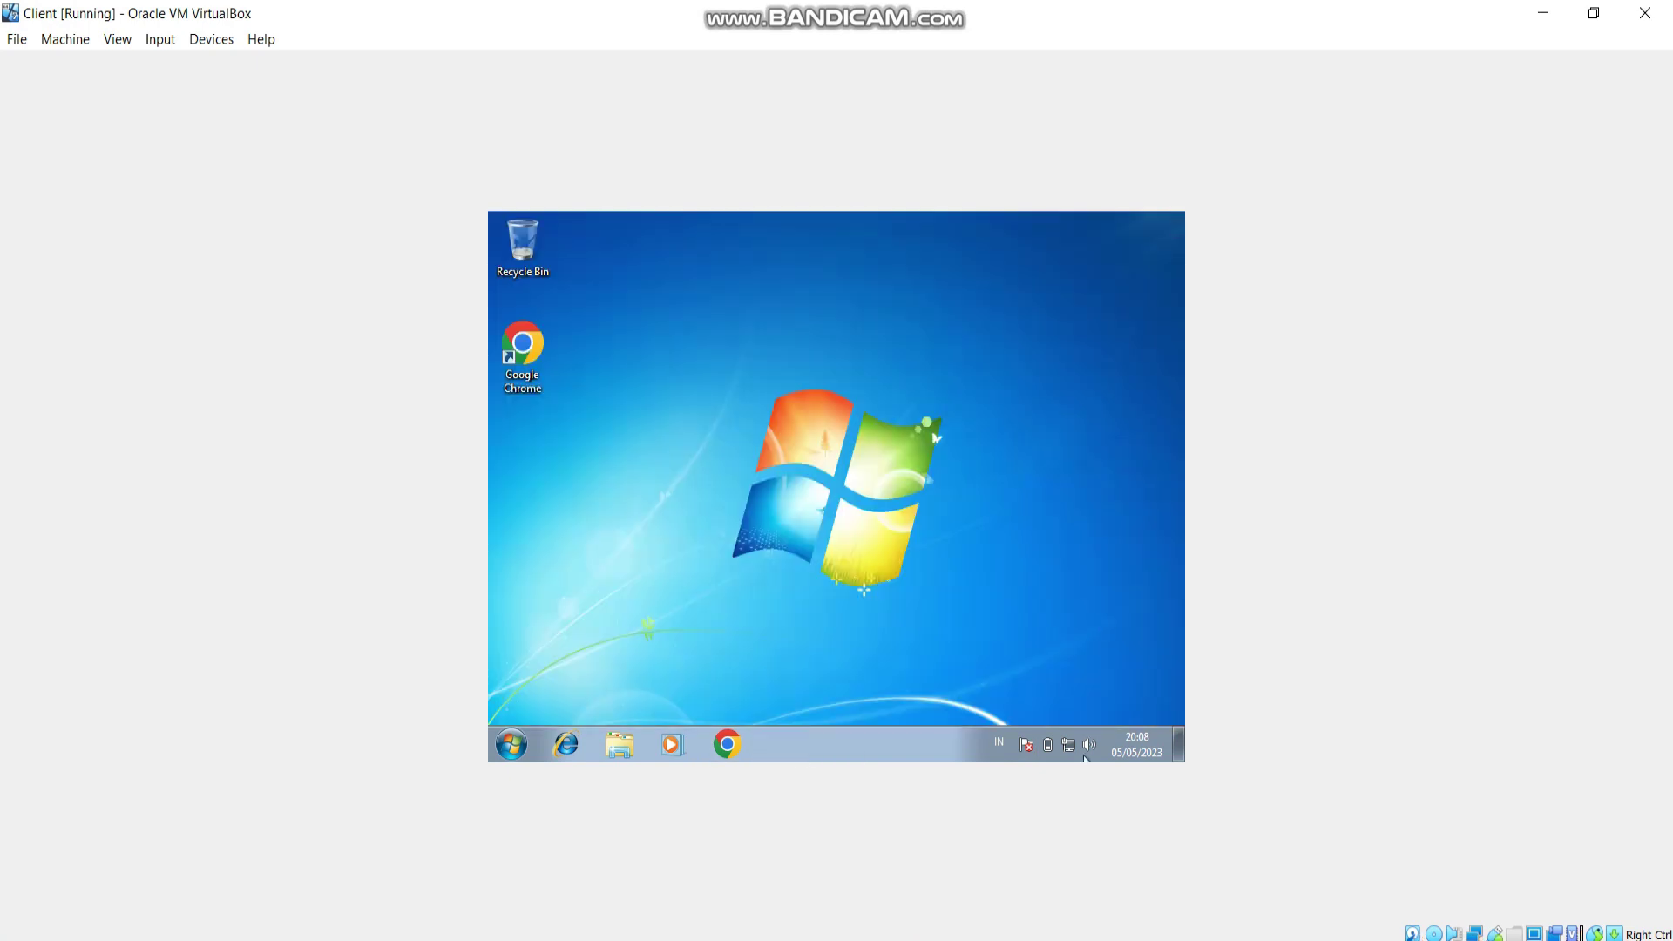
{"action": "mouse_move", "coordinate": [1079, 755]}
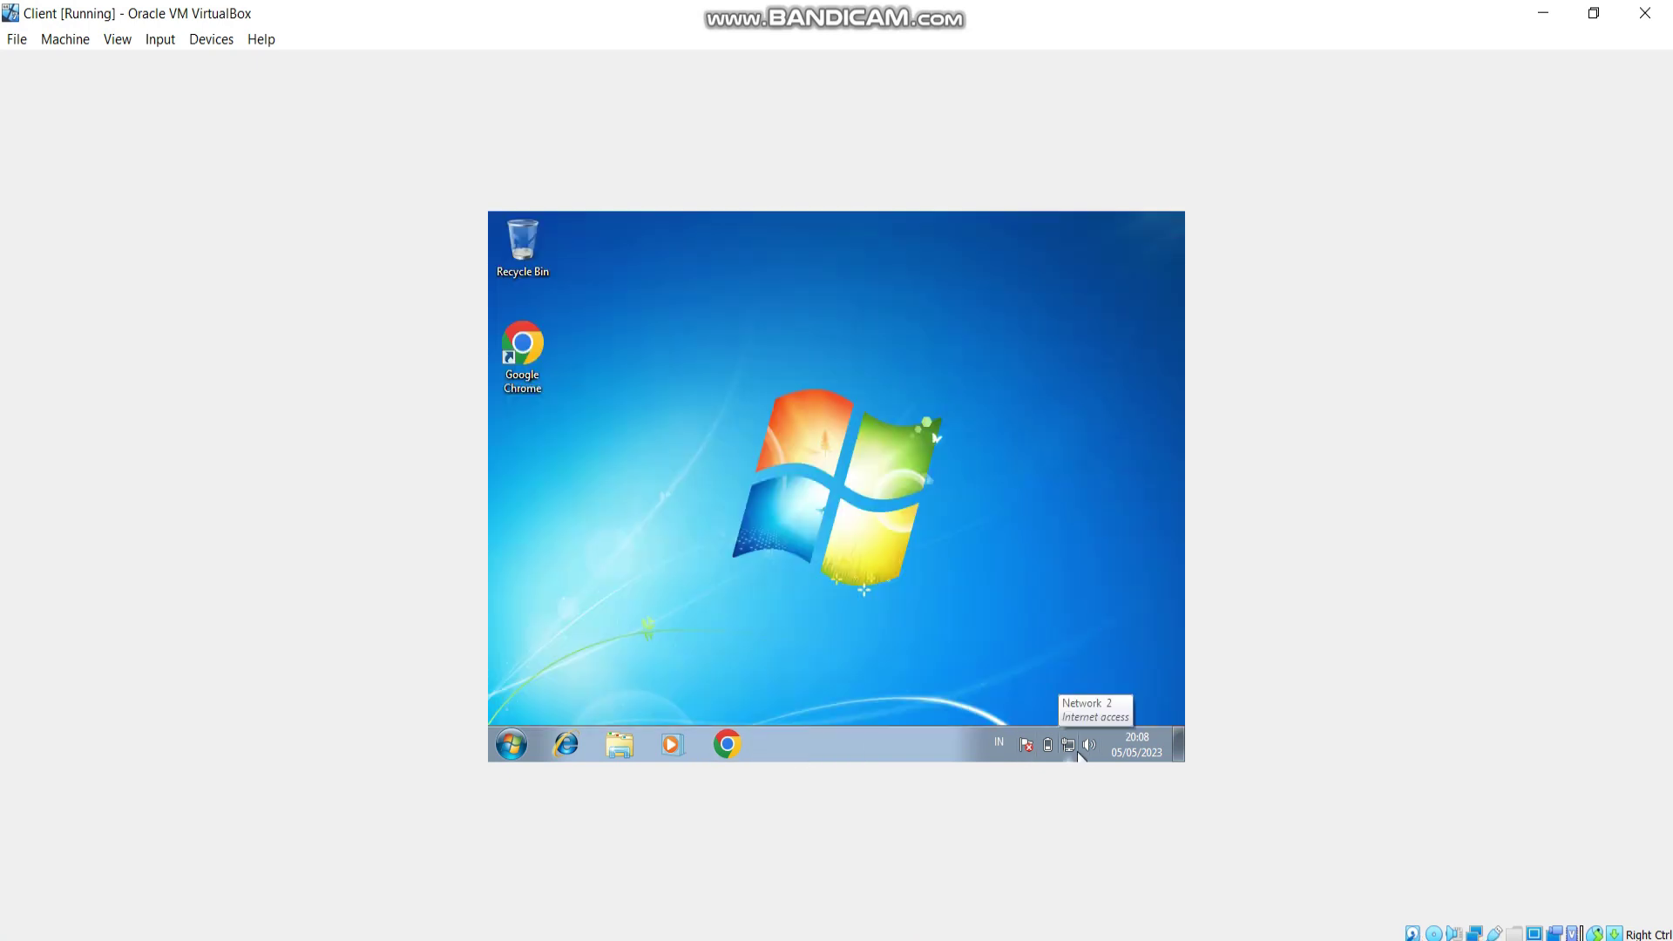
{"action": "key", "text": "alt+Tab"}
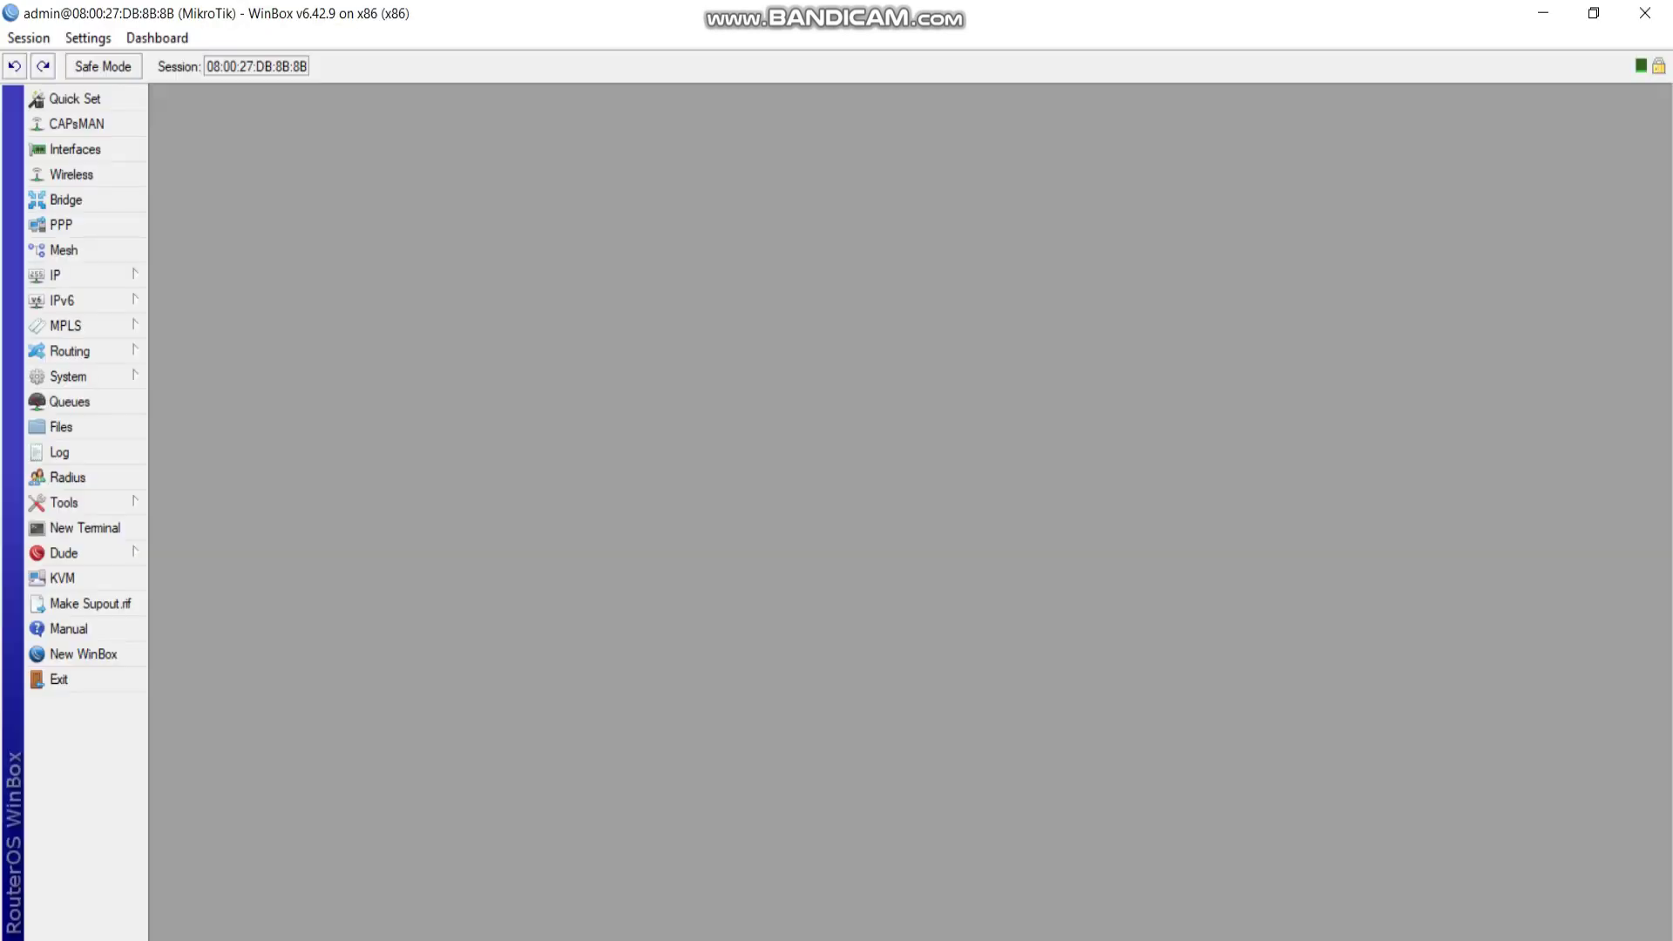
Start Hotspot Setup on ether3-client, accepting the default address, pool and certificate.
{"action": "left_click", "coordinate": [79, 275]}
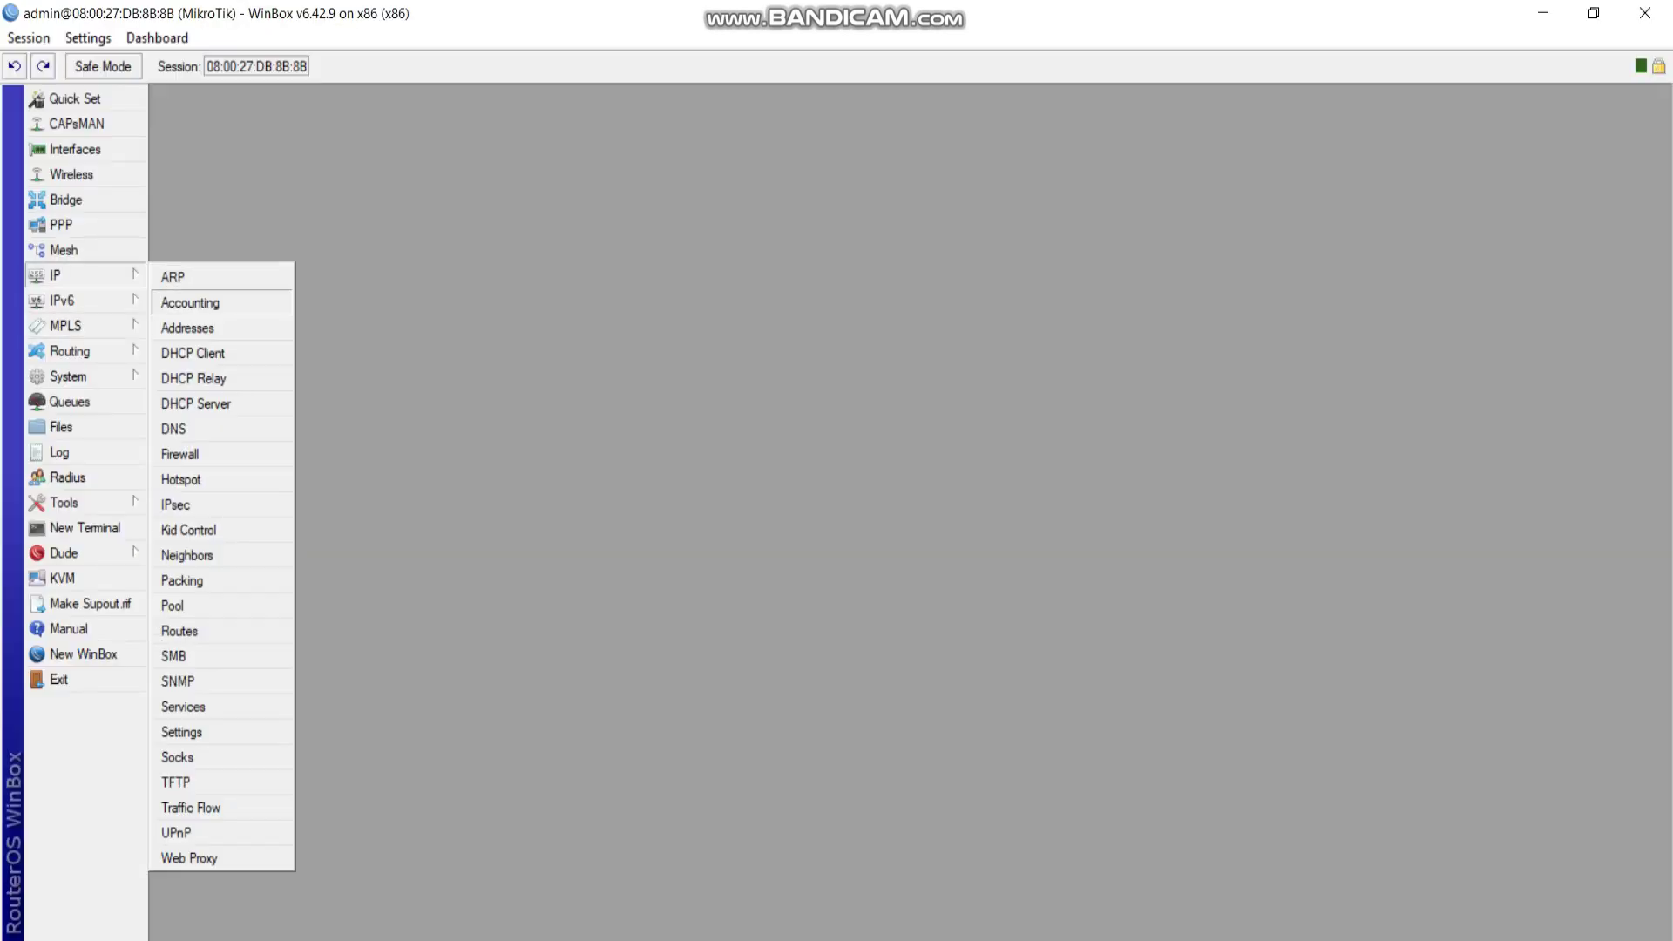
{"action": "left_click", "coordinate": [187, 479]}
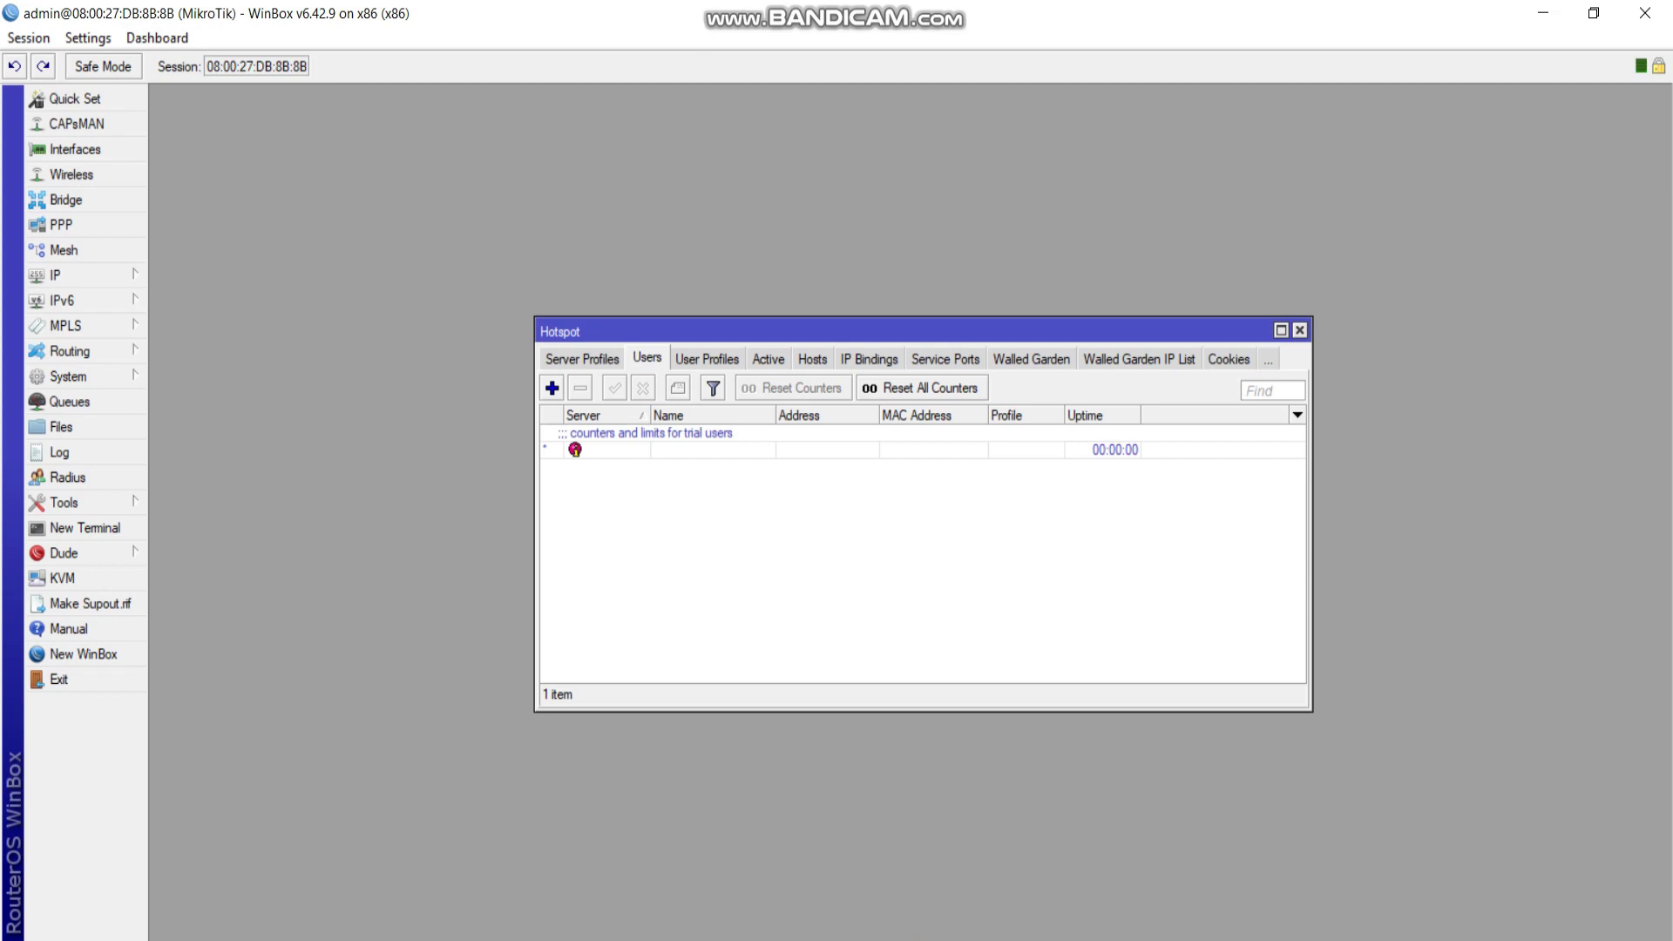
{"action": "left_click", "coordinate": [582, 359]}
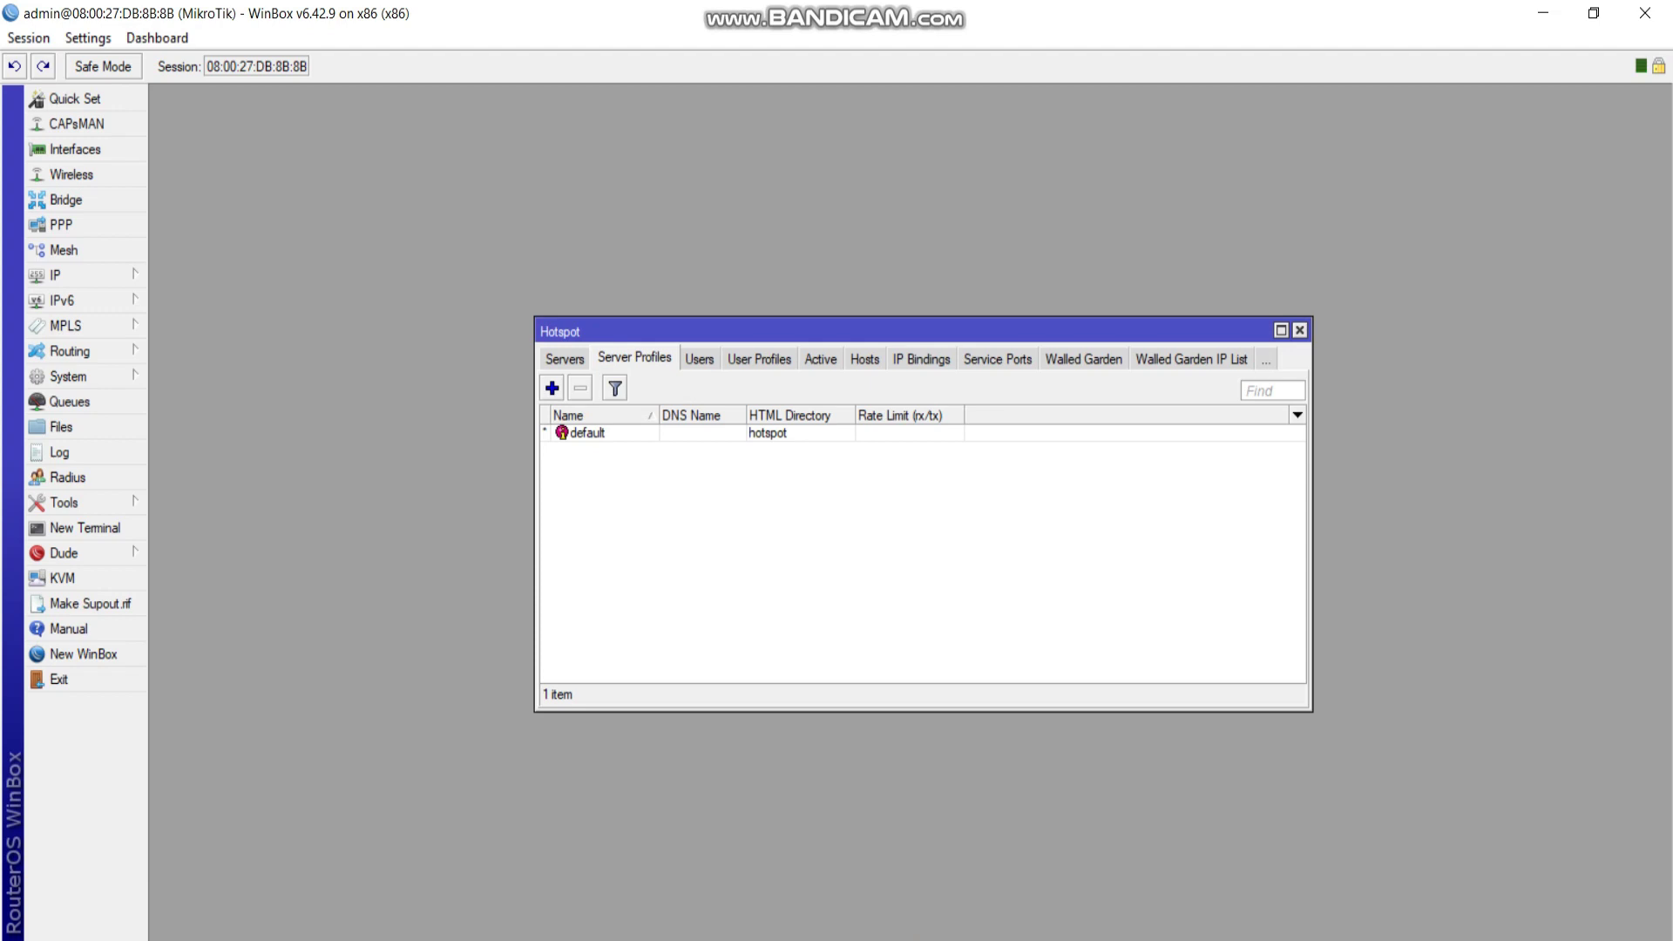
{"action": "left_click", "coordinate": [564, 358]}
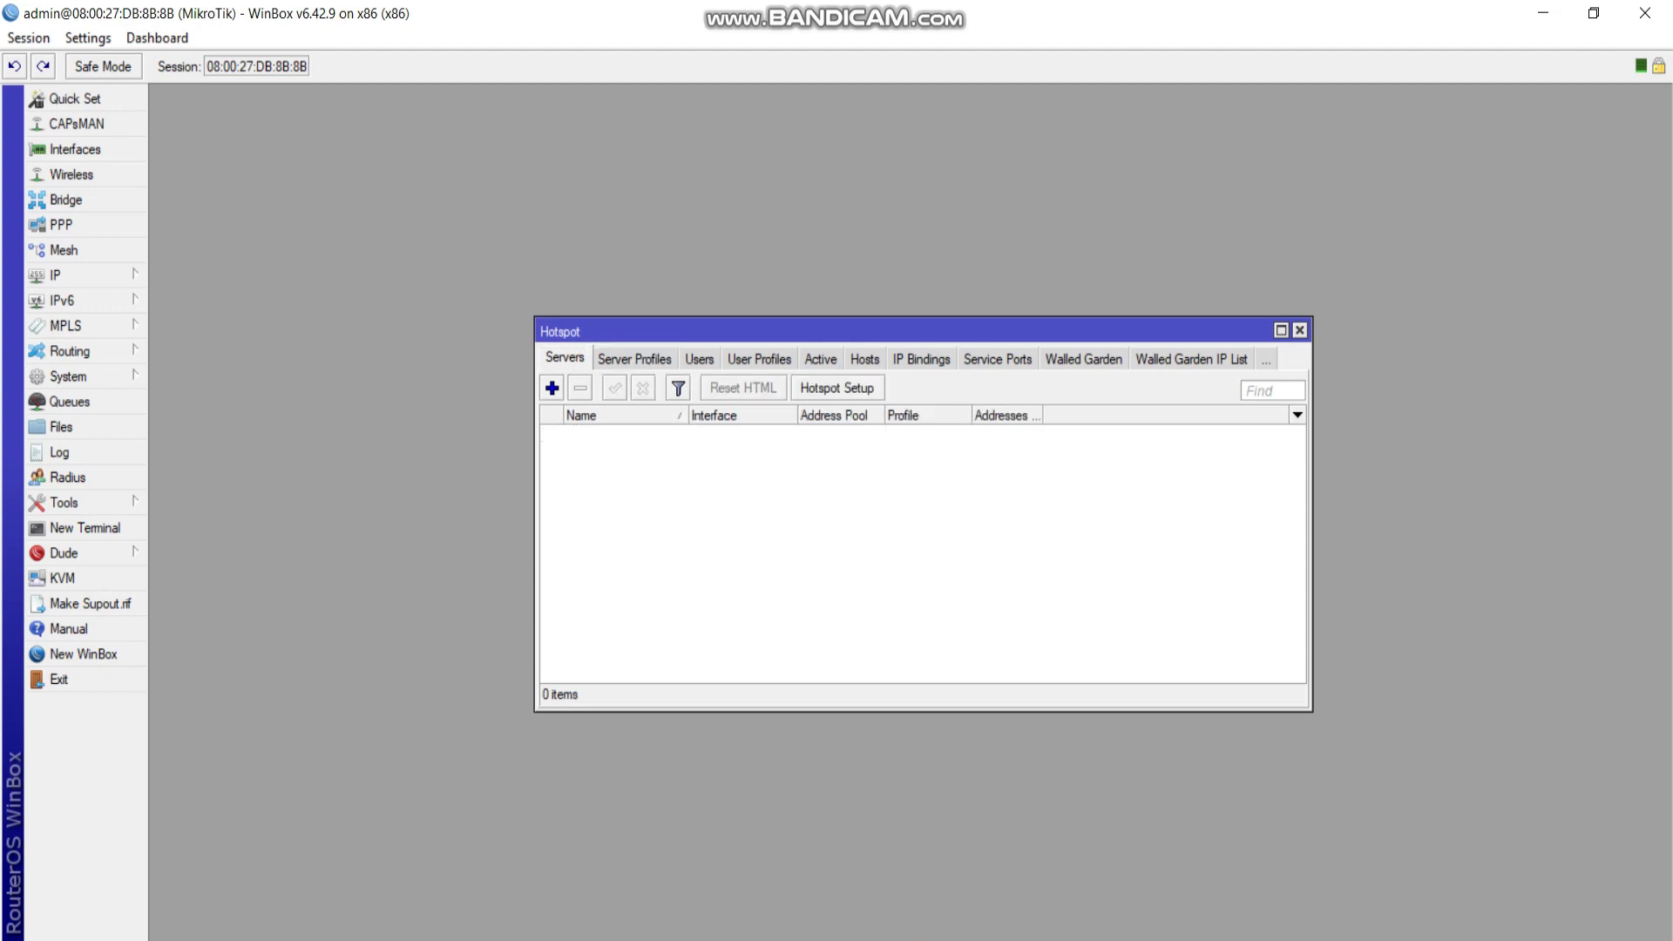
{"action": "left_click", "coordinate": [837, 388]}
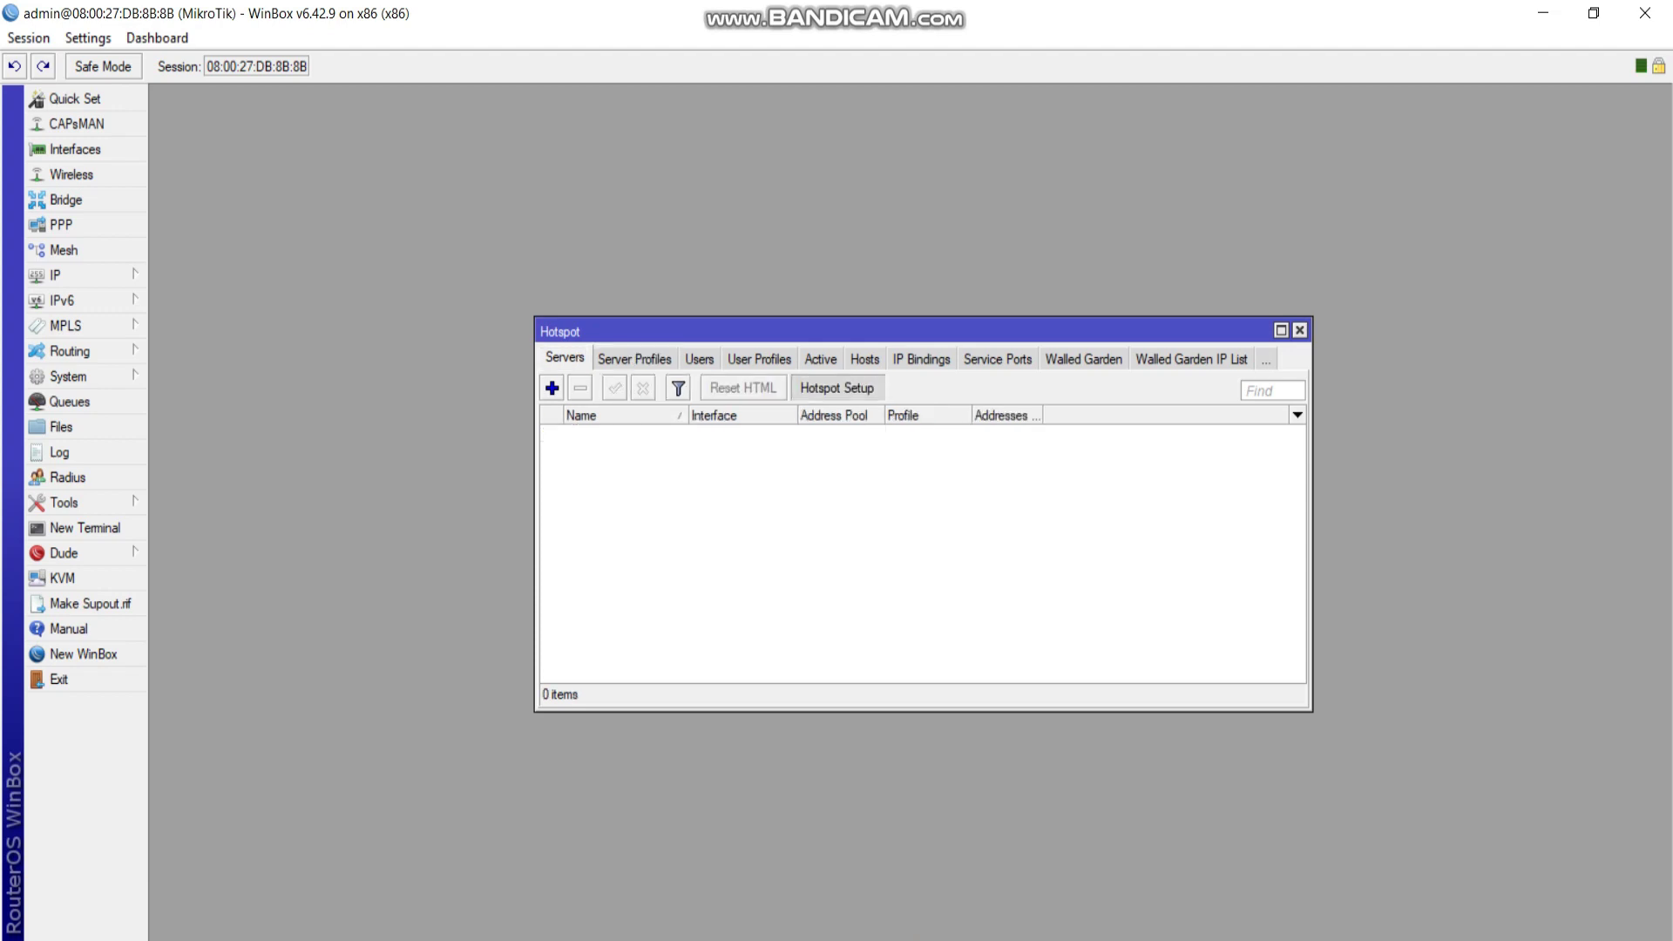
{"action": "left_click", "coordinate": [1037, 494]}
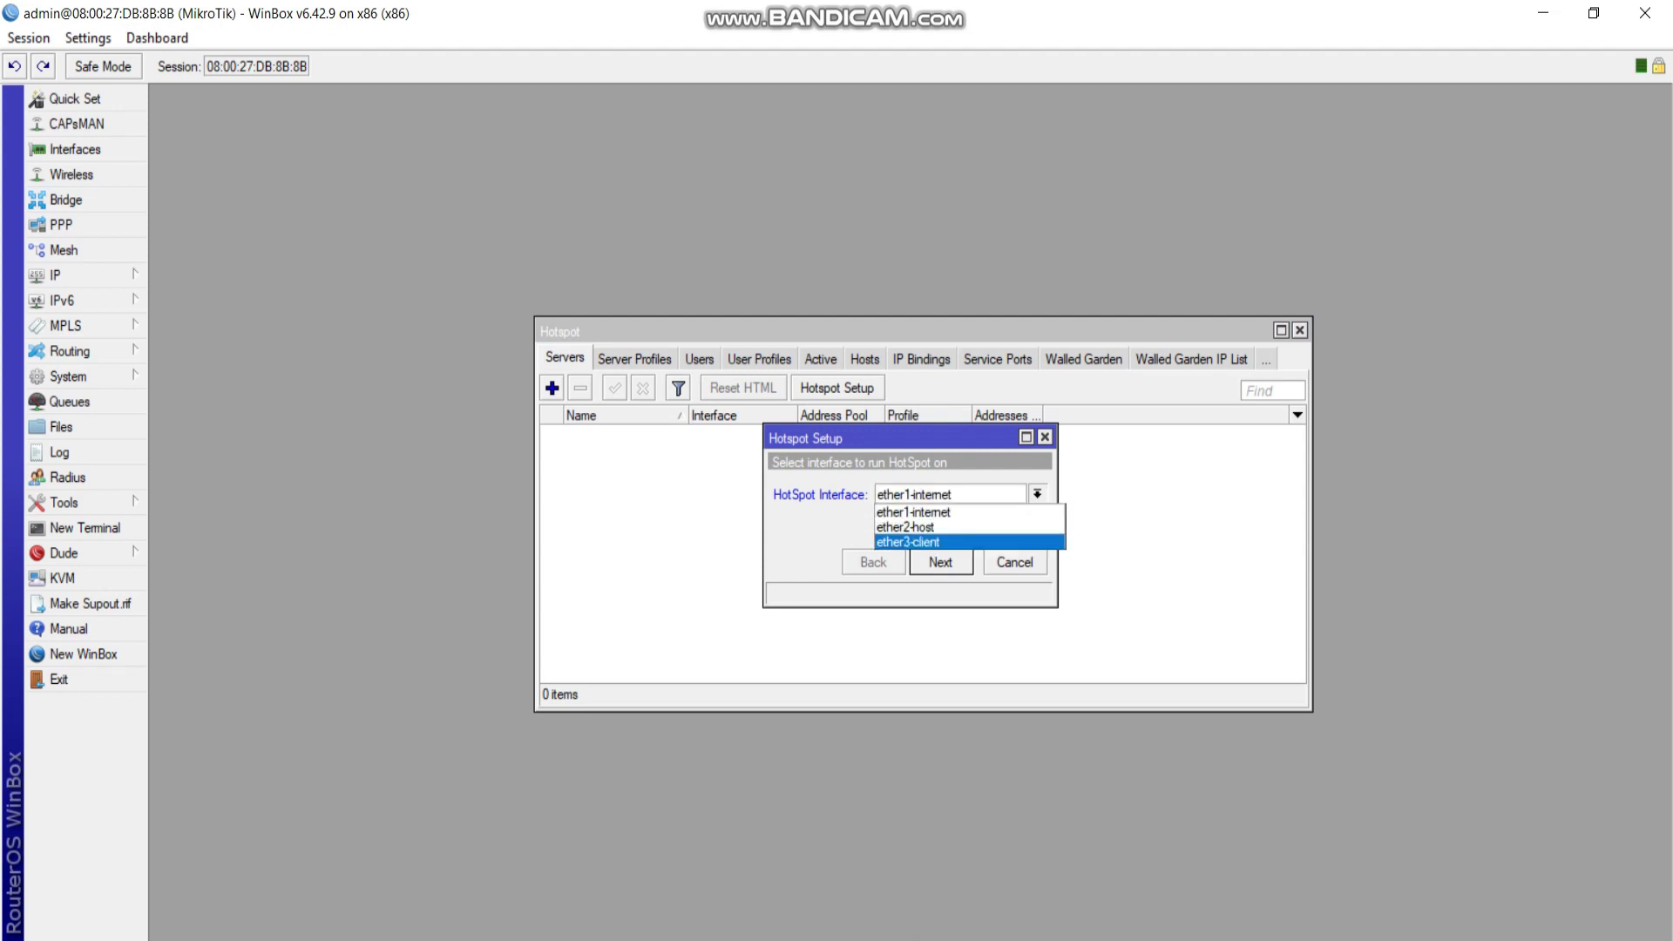
{"action": "left_click", "coordinate": [950, 507]}
{"action": "key", "text": "Down"}
{"action": "key", "text": "Down"}
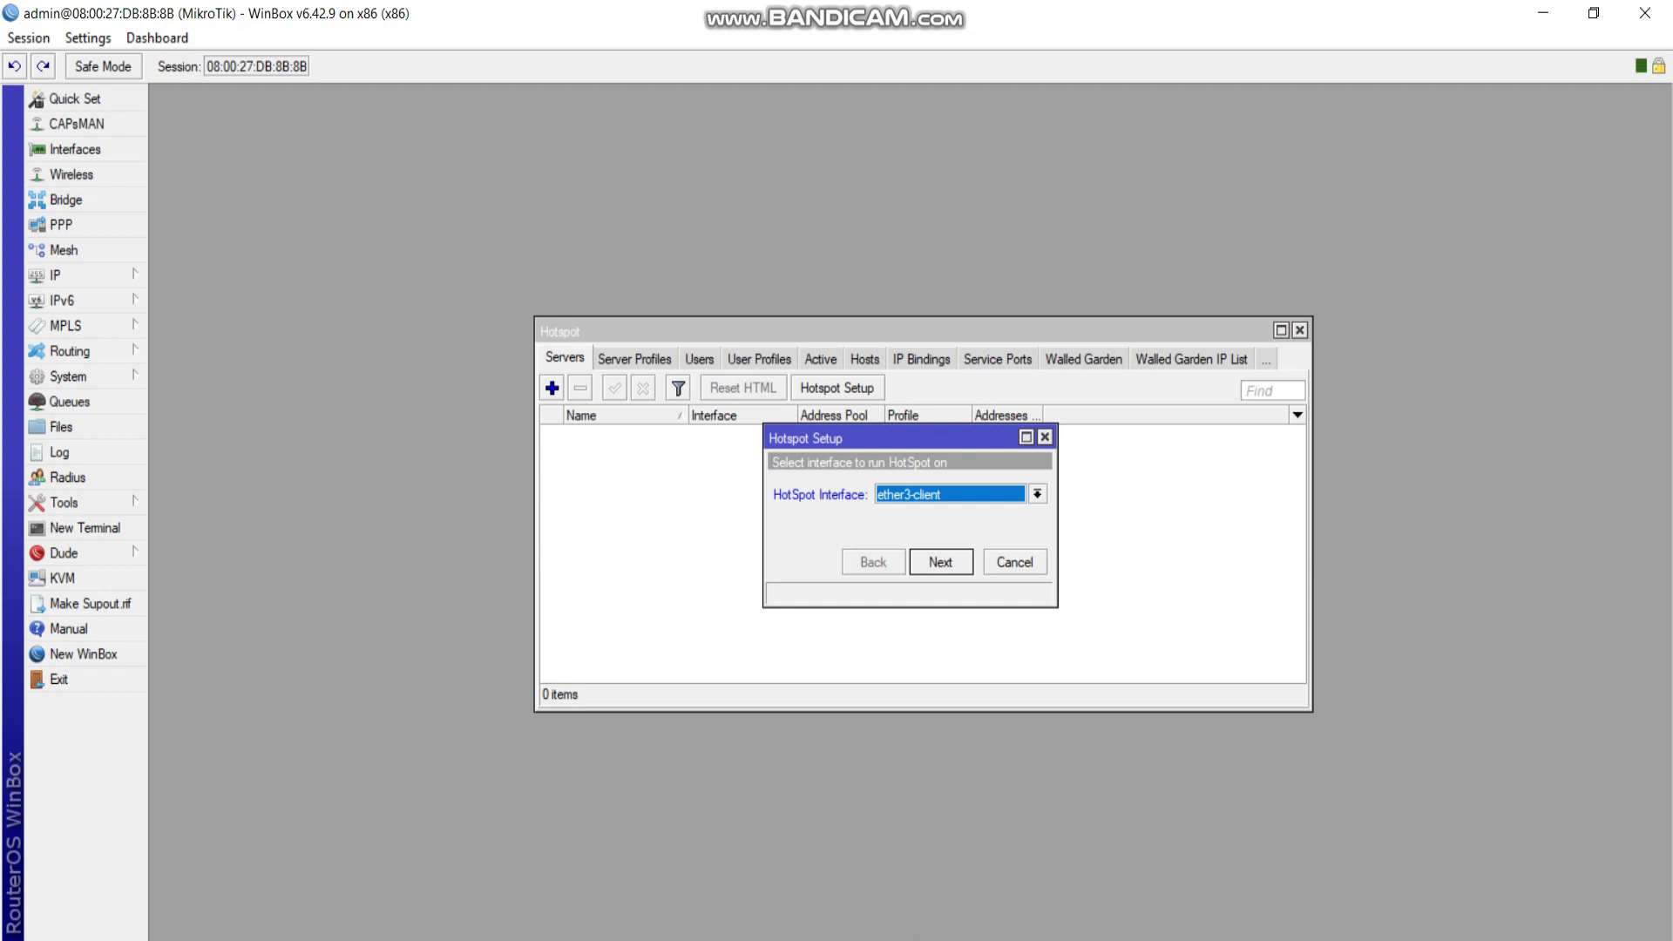
{"action": "key", "text": "Return"}
{"action": "key", "text": "Return"}
{"action": "key", "text": "Return"}
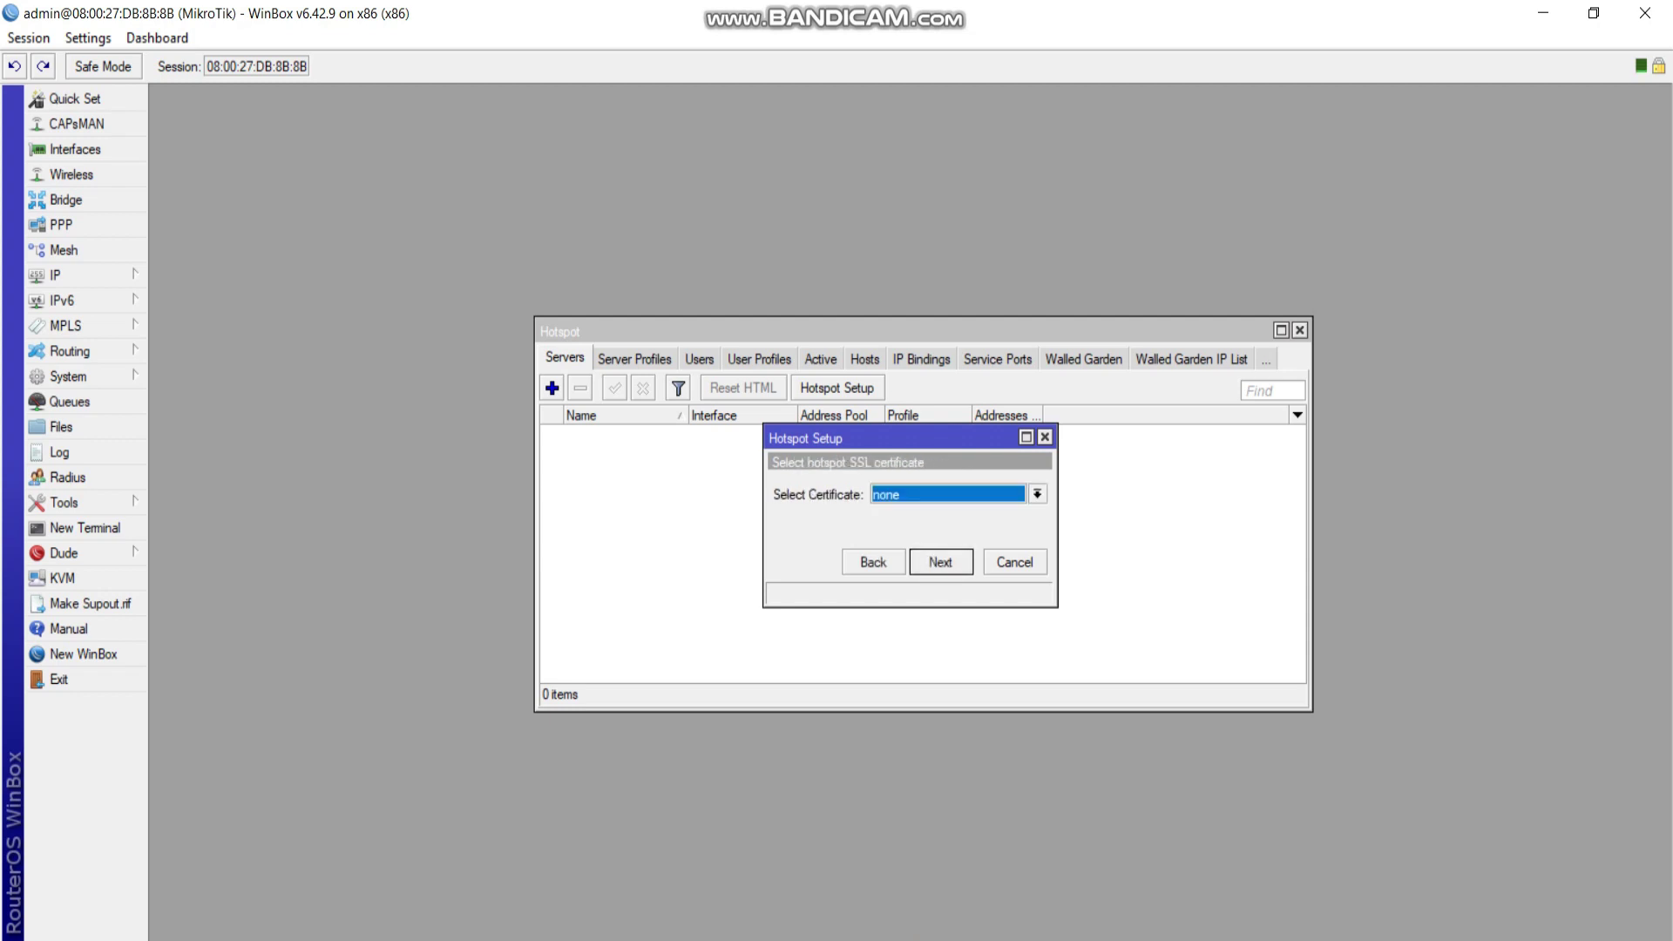
{"action": "key", "text": "Return"}
{"action": "key", "text": "Return"}
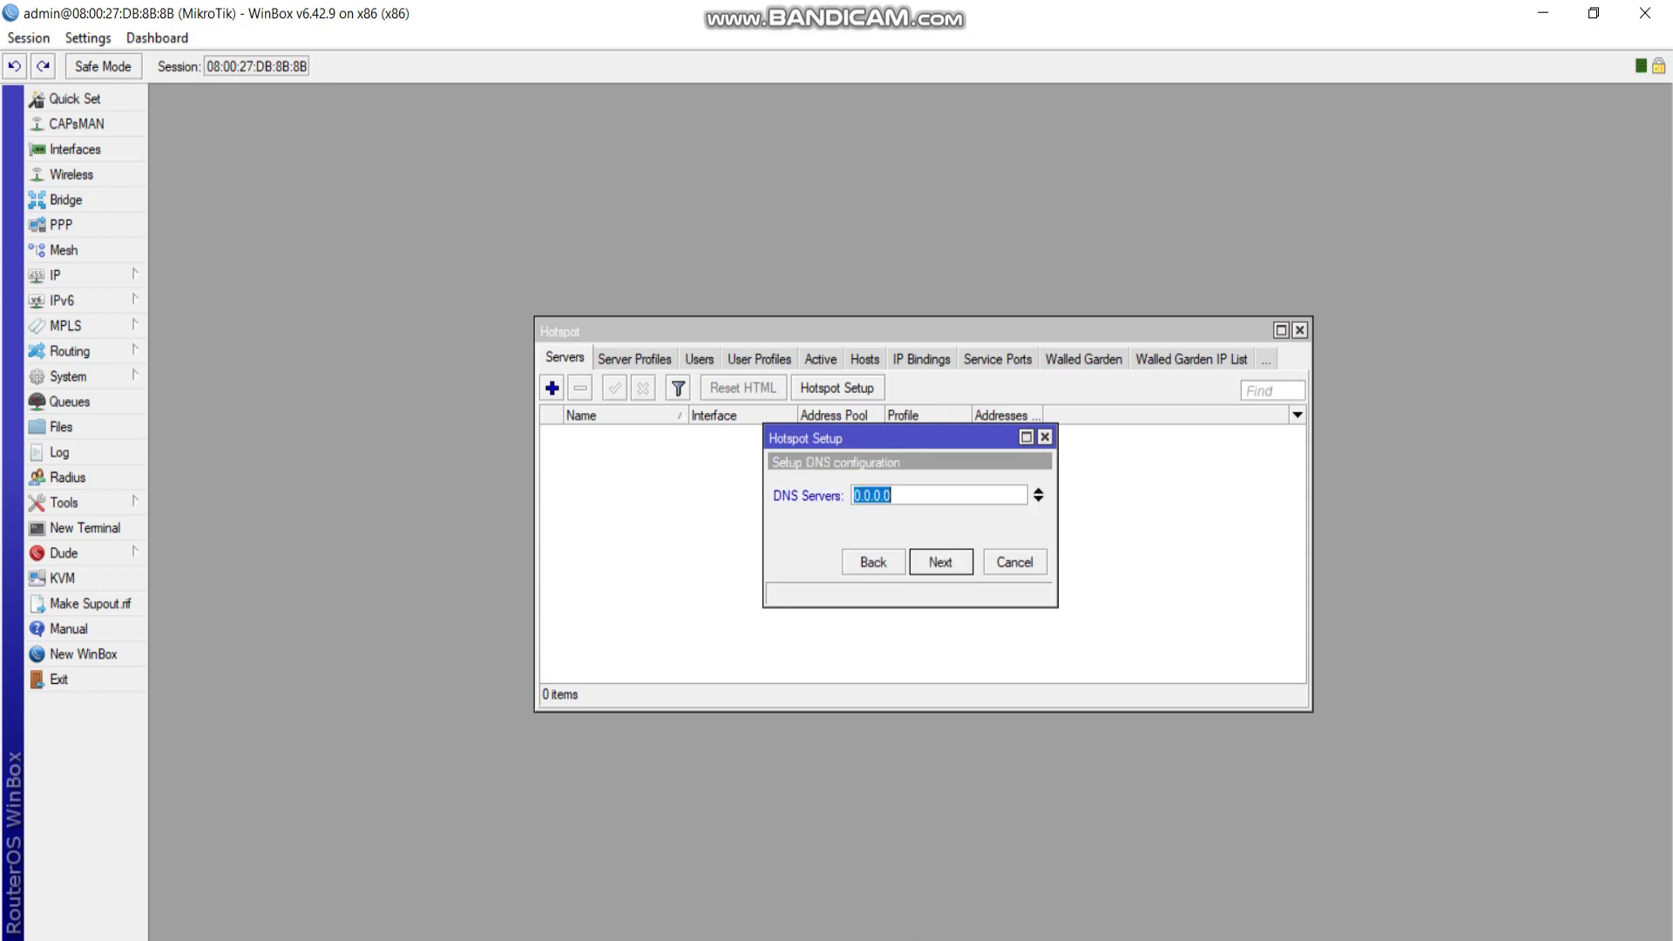
Enter hotspot DNS servers 8.8.8.8 and 8.8.4.4, fixing a stray trailing dot, and continue.
{"action": "type", "text": "8.8.8.8"}
{"action": "left_click", "coordinate": [1038, 495]}
{"action": "type", "text": "8.8.4.4"}
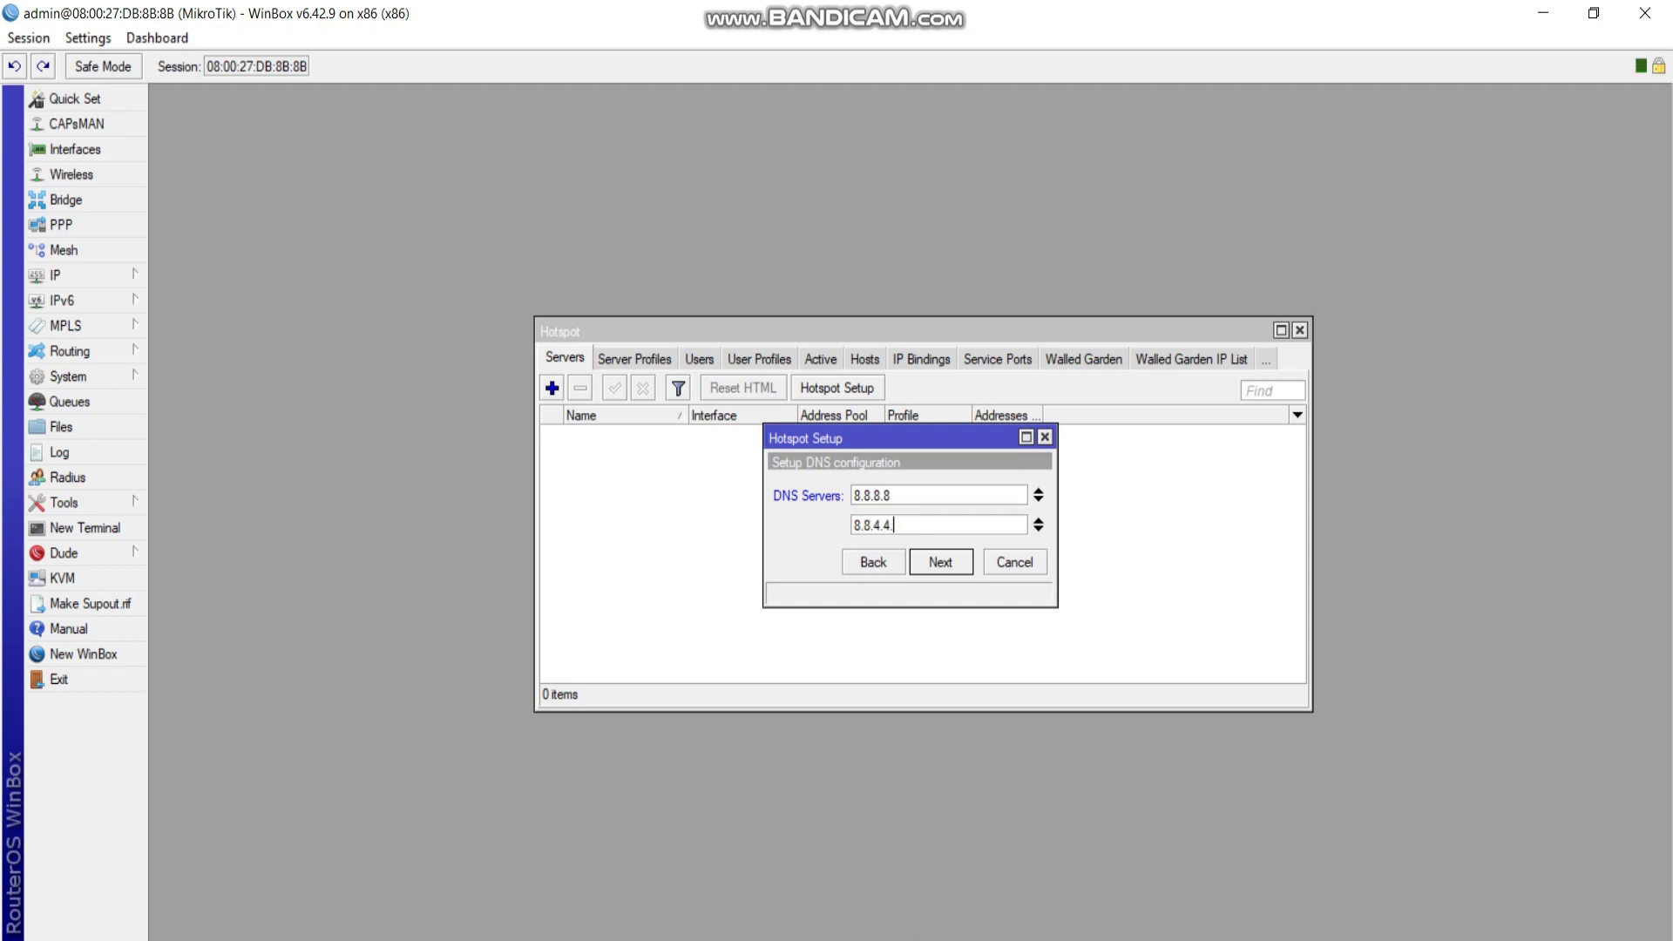
{"action": "key", "text": "Return"}
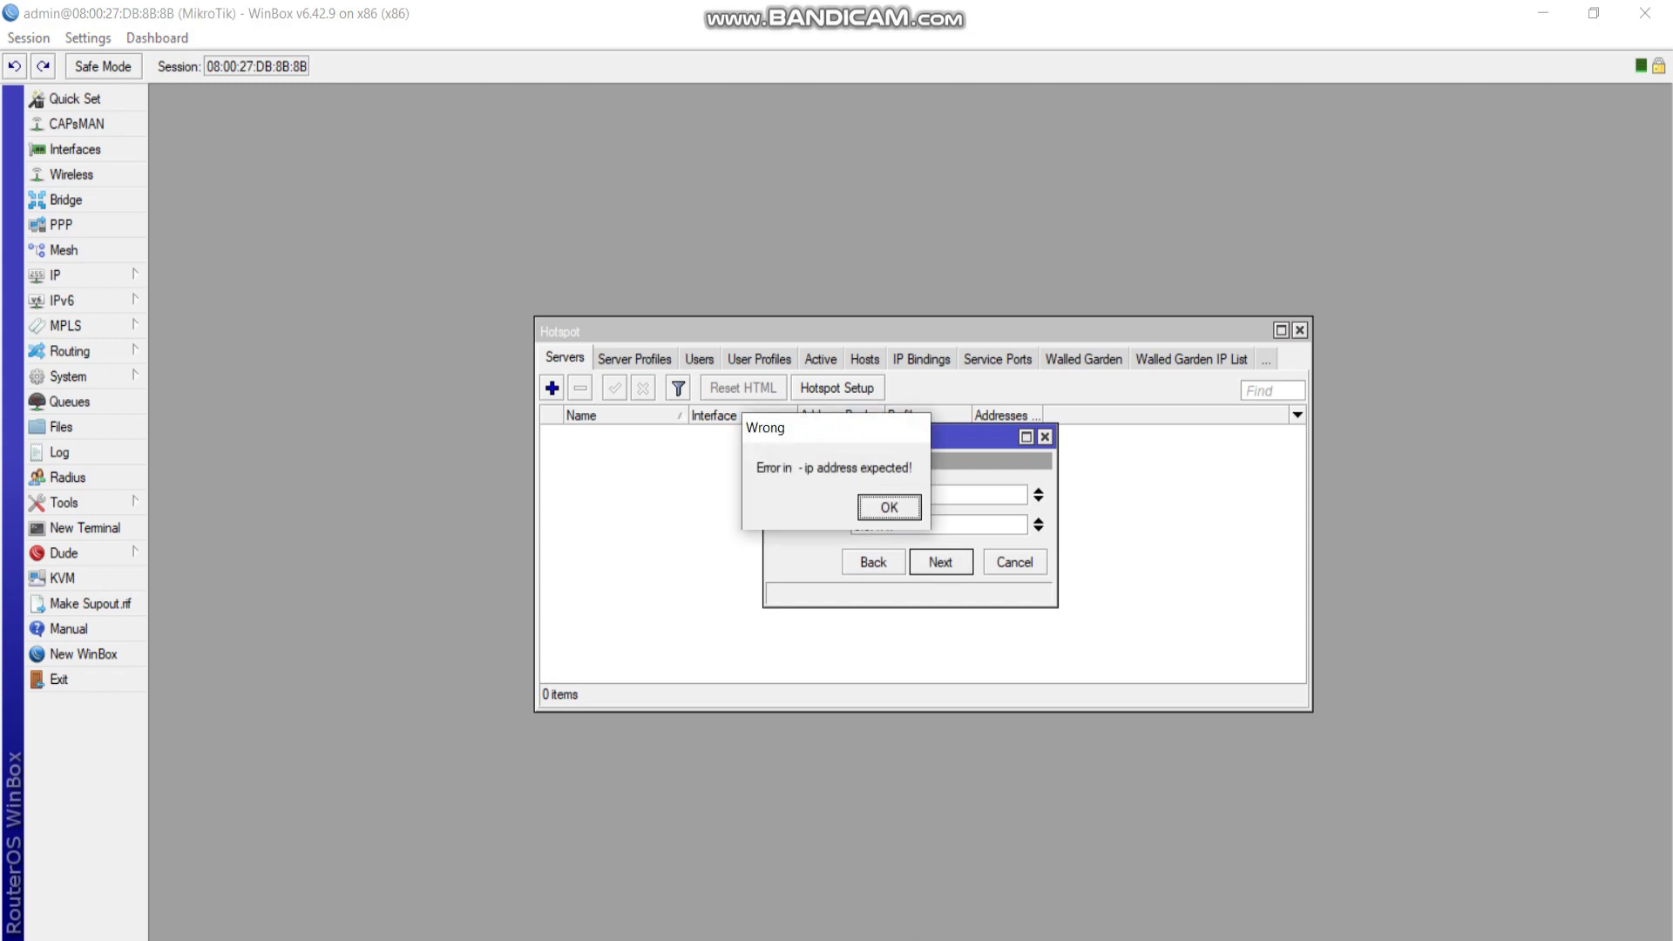
{"action": "key", "text": "Return"}
{"action": "left_click", "coordinate": [894, 525]}
{"action": "key", "text": "BackSpace"}
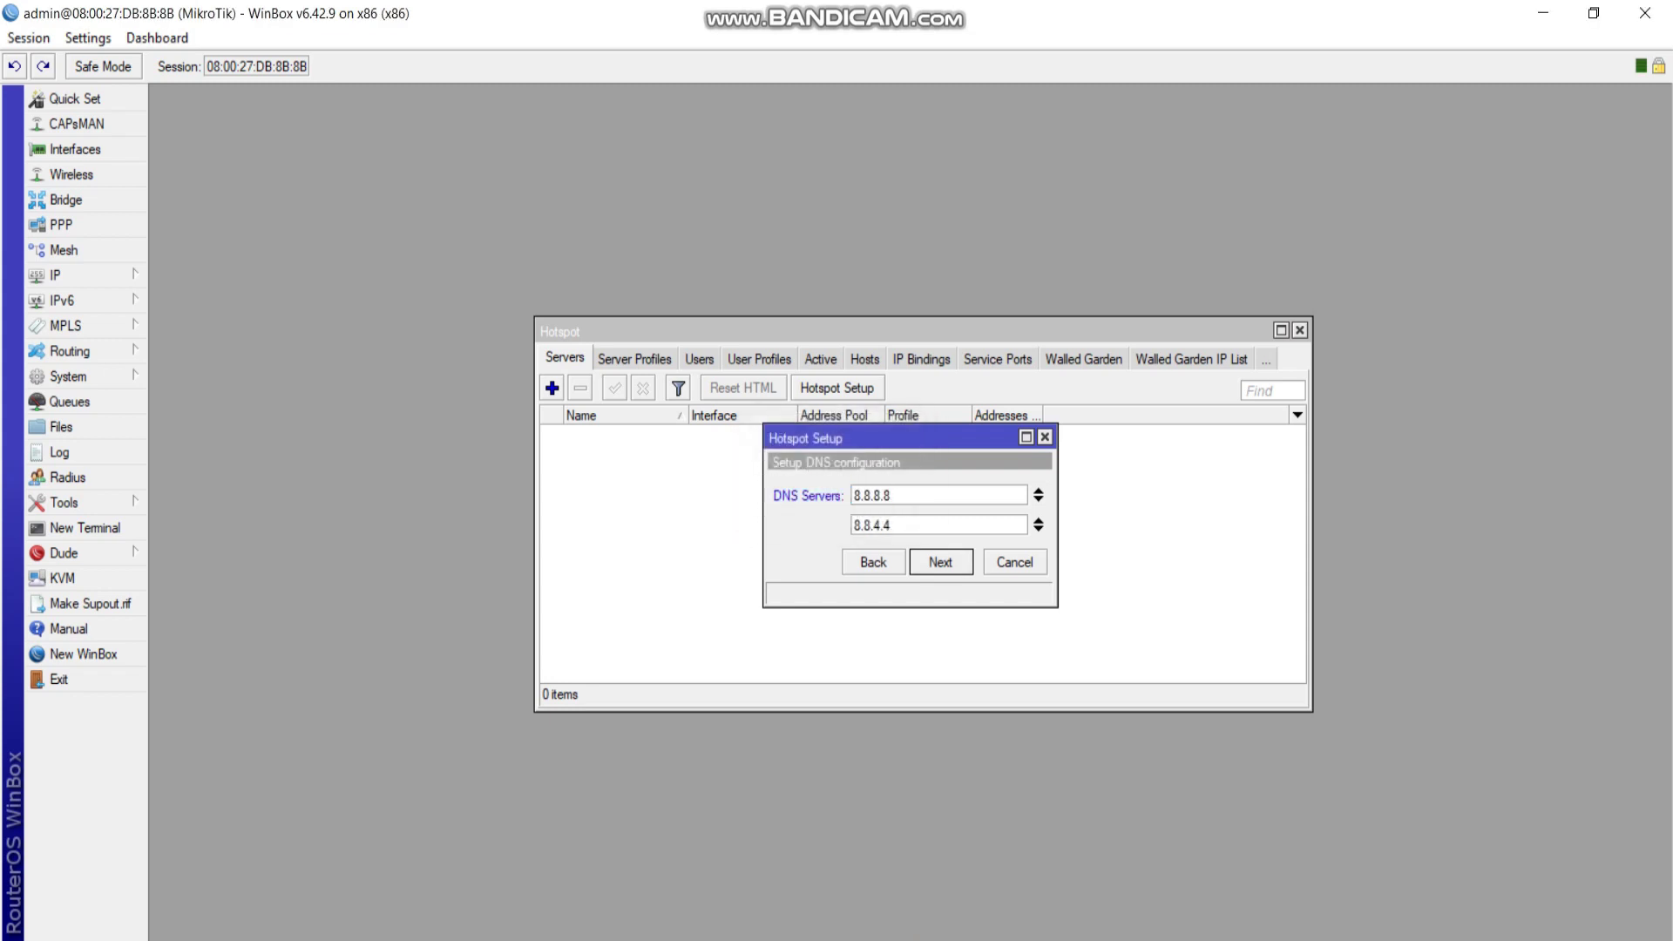
{"action": "key", "text": "Return"}
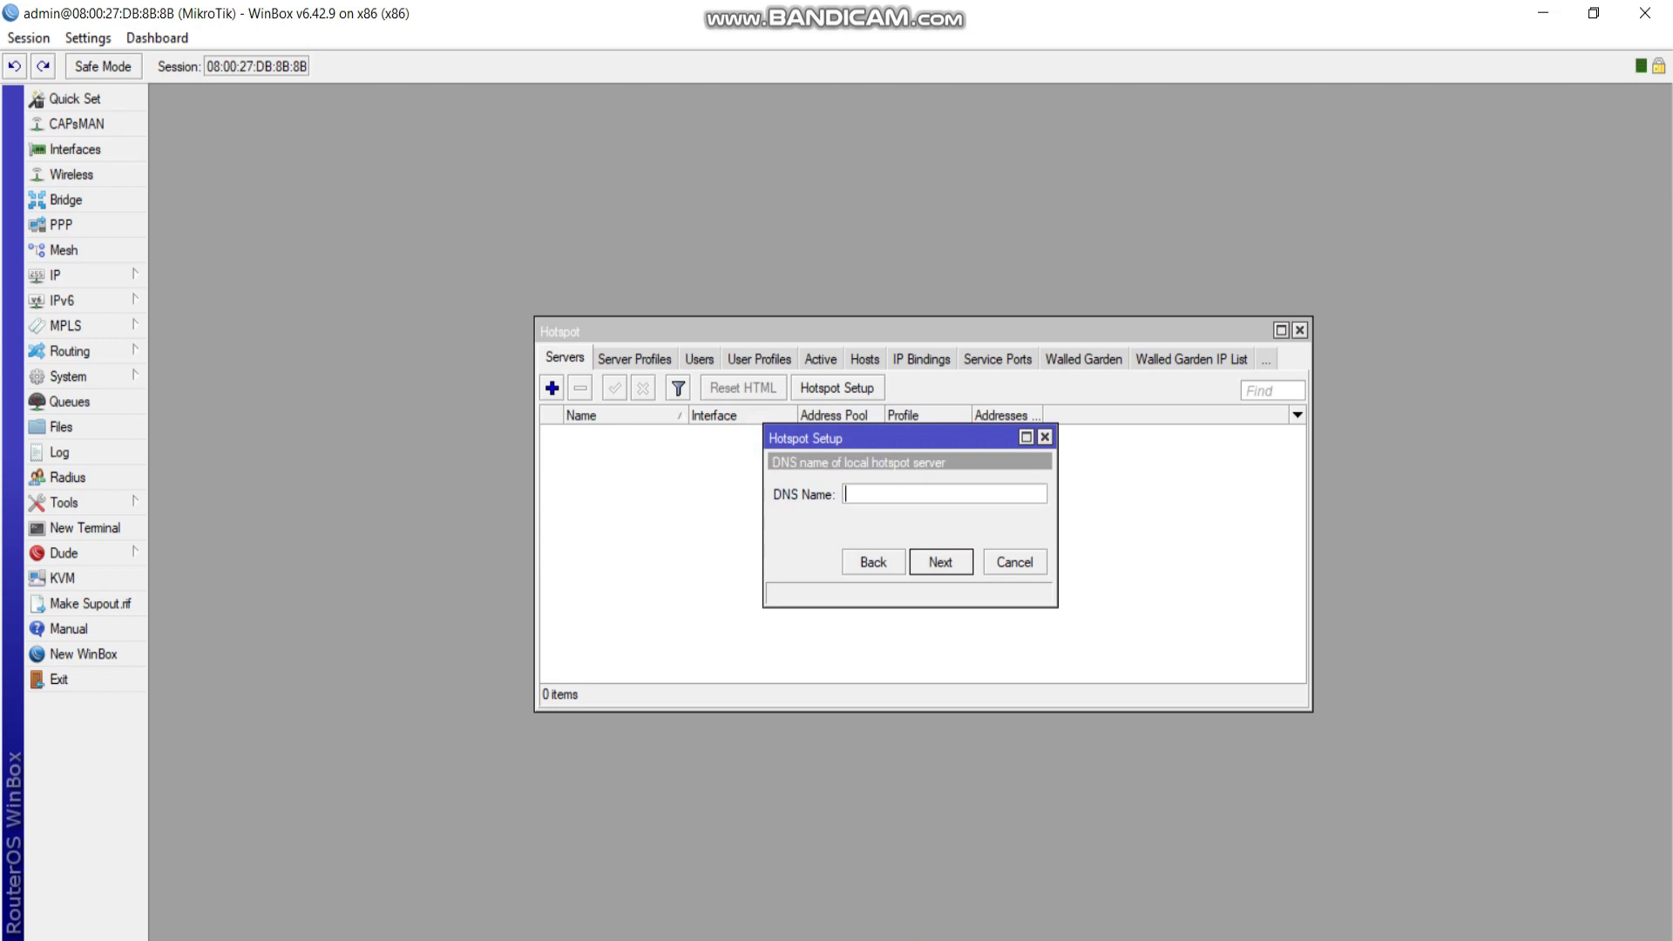
{"action": "key", "text": "alt+Tab"}
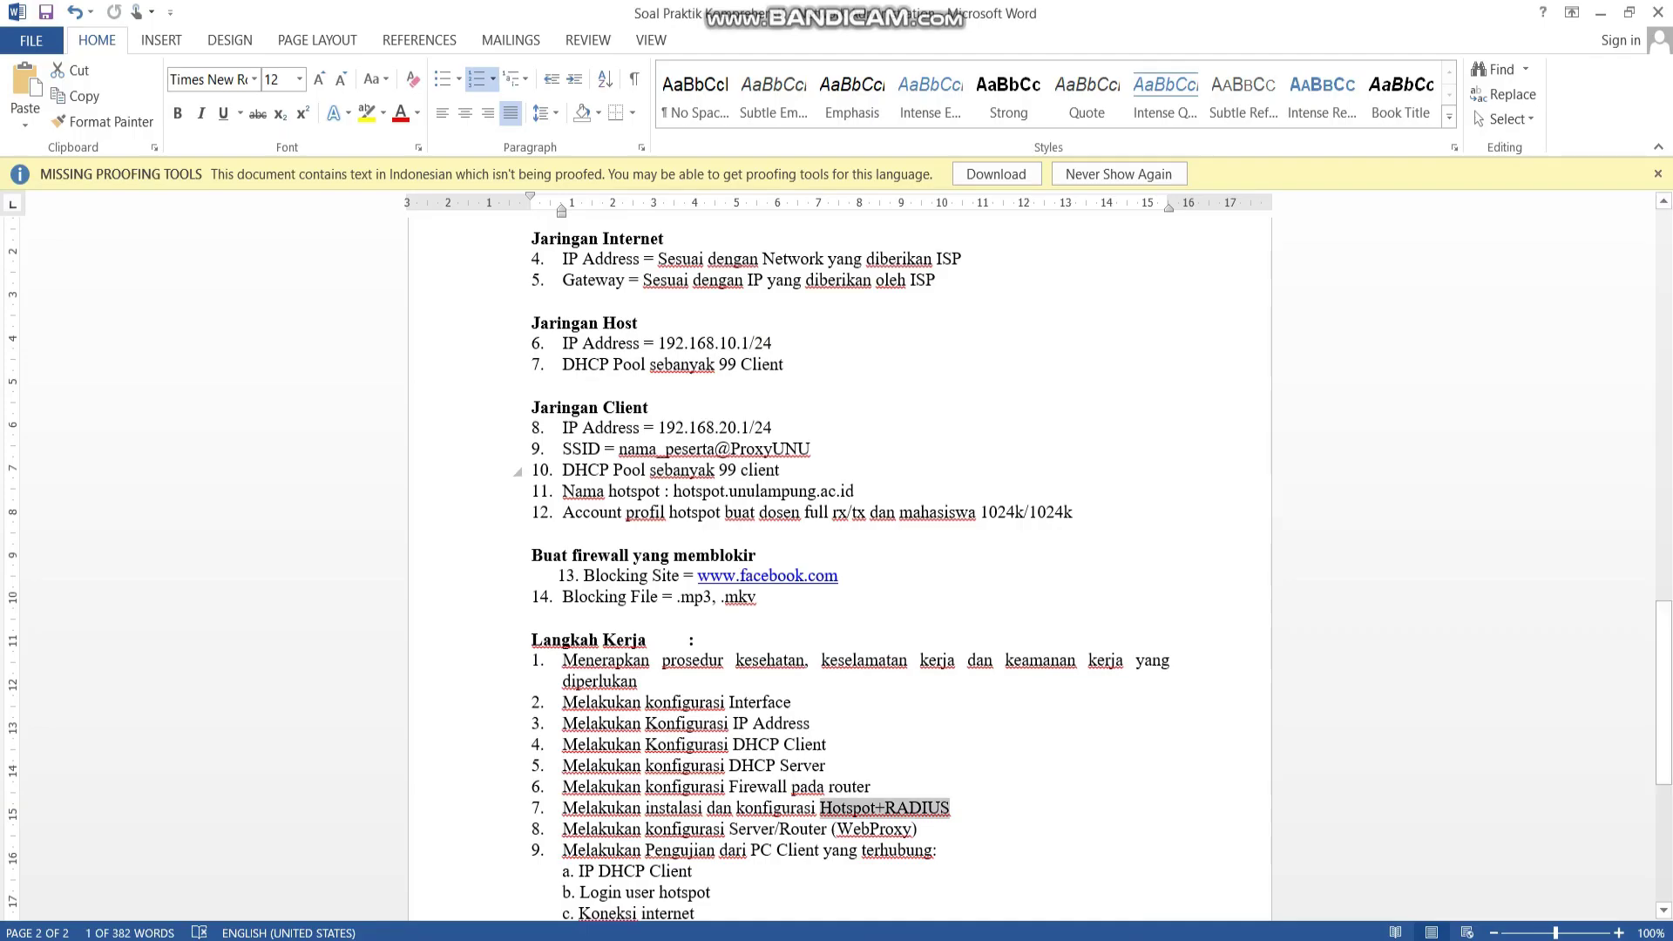
Copy hotspot.unulampung.ac.id from the task sheet and paste it as the hotspot DNS name.
{"action": "left_click_drag", "start_coordinate": [673, 491], "coordinate": [854, 491]}
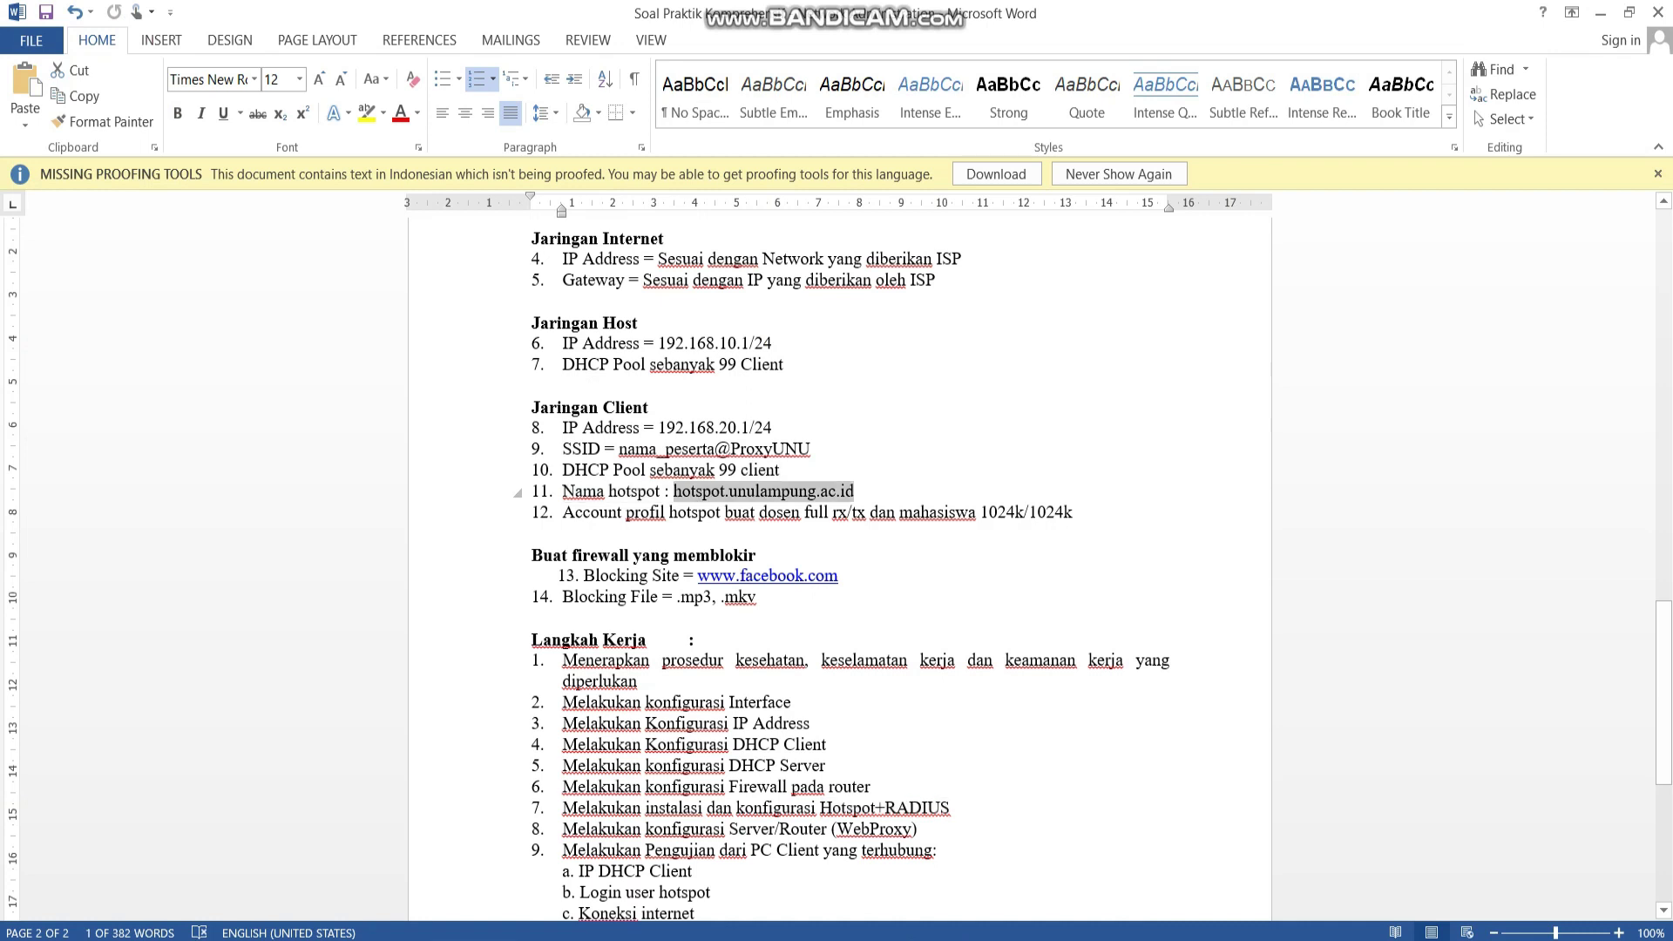
{"action": "key", "text": "ctrl+c"}
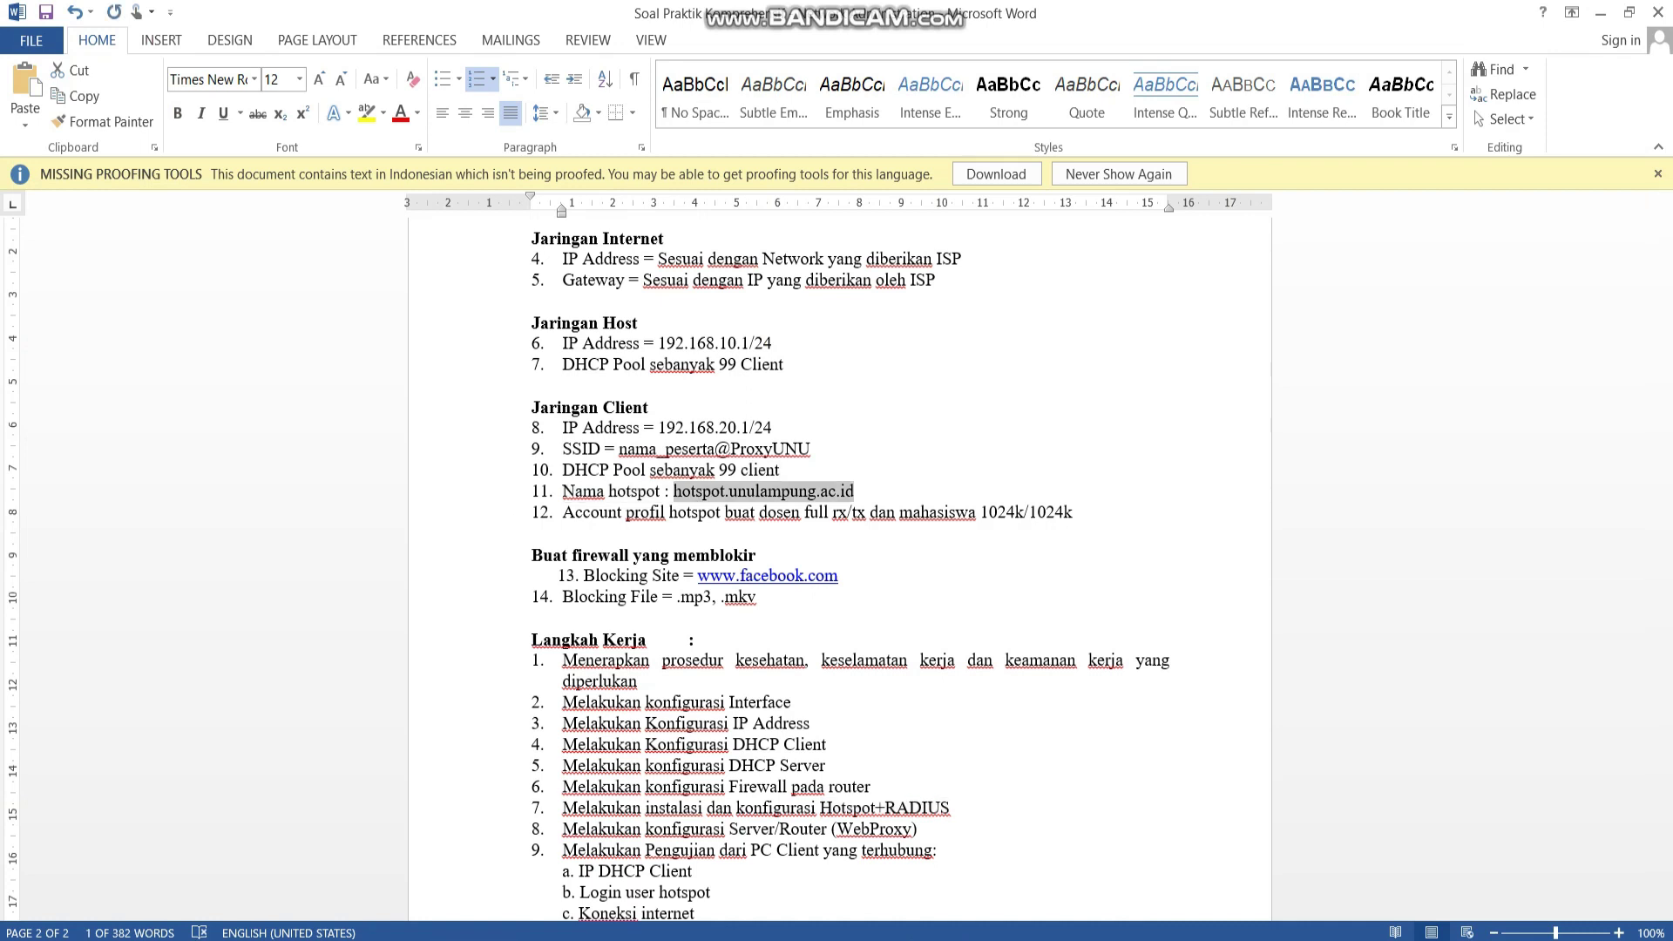
{"action": "key", "text": "alt+Tab"}
{"action": "key", "text": "ctrl+v"}
{"action": "key", "text": "Return"}
Keep the suggested local hotspot user, give it a password, and finish the setup.
{"action": "left_click", "coordinate": [965, 494]}
{"action": "left_click", "coordinate": [988, 522]}
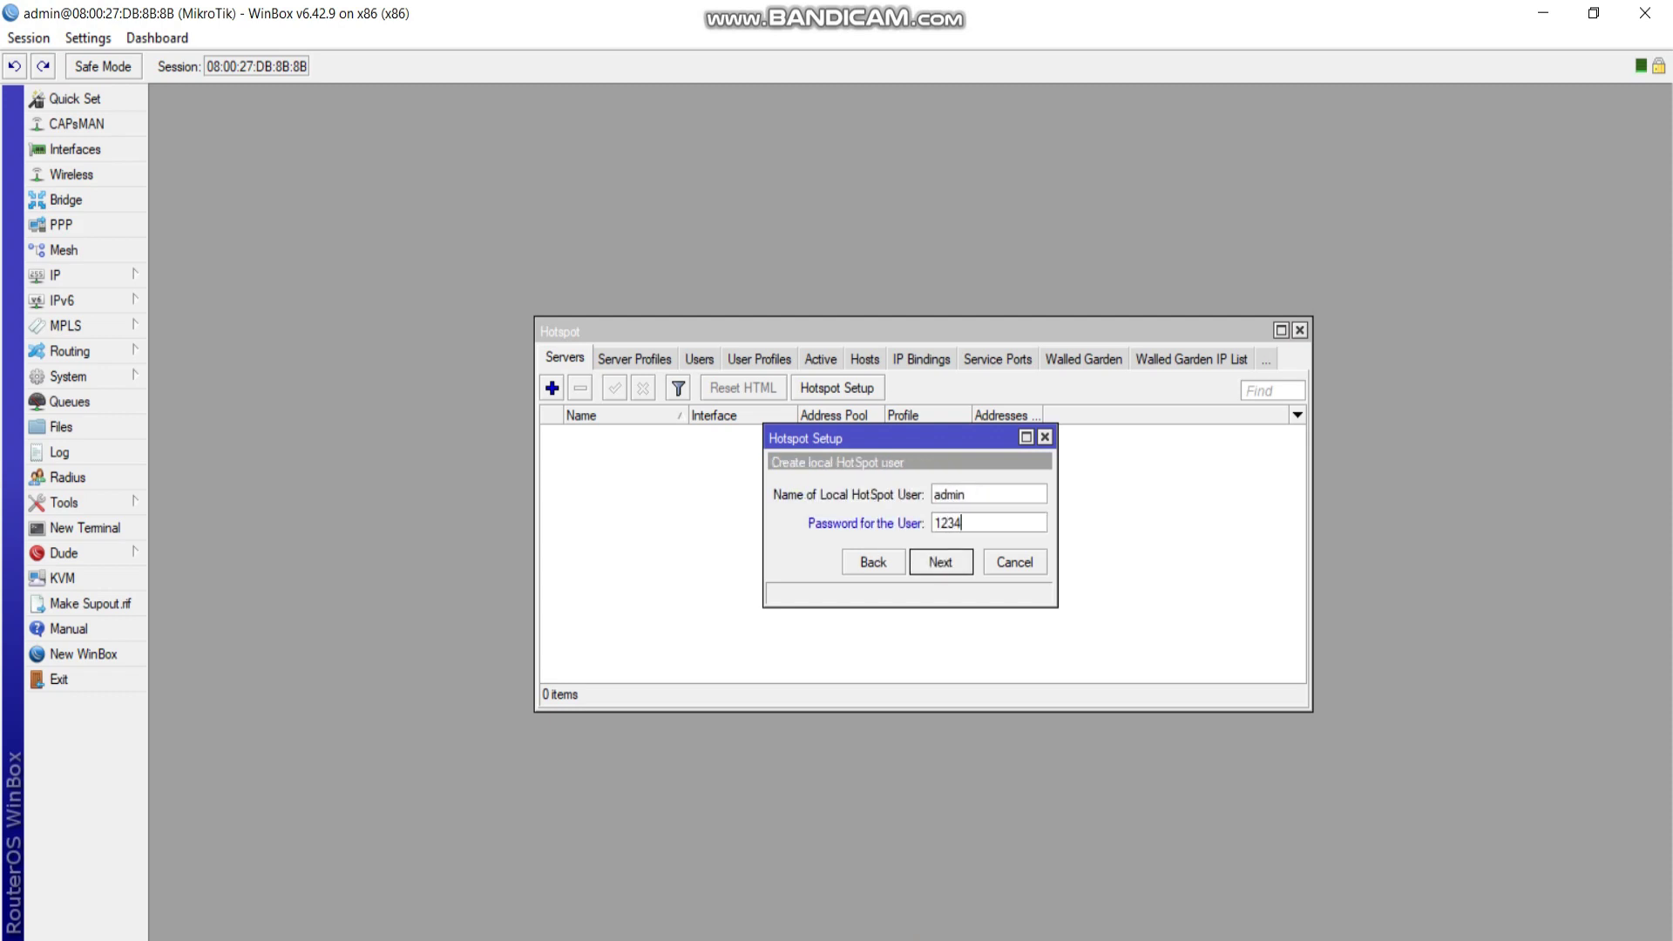
{"action": "key", "text": "Return"}
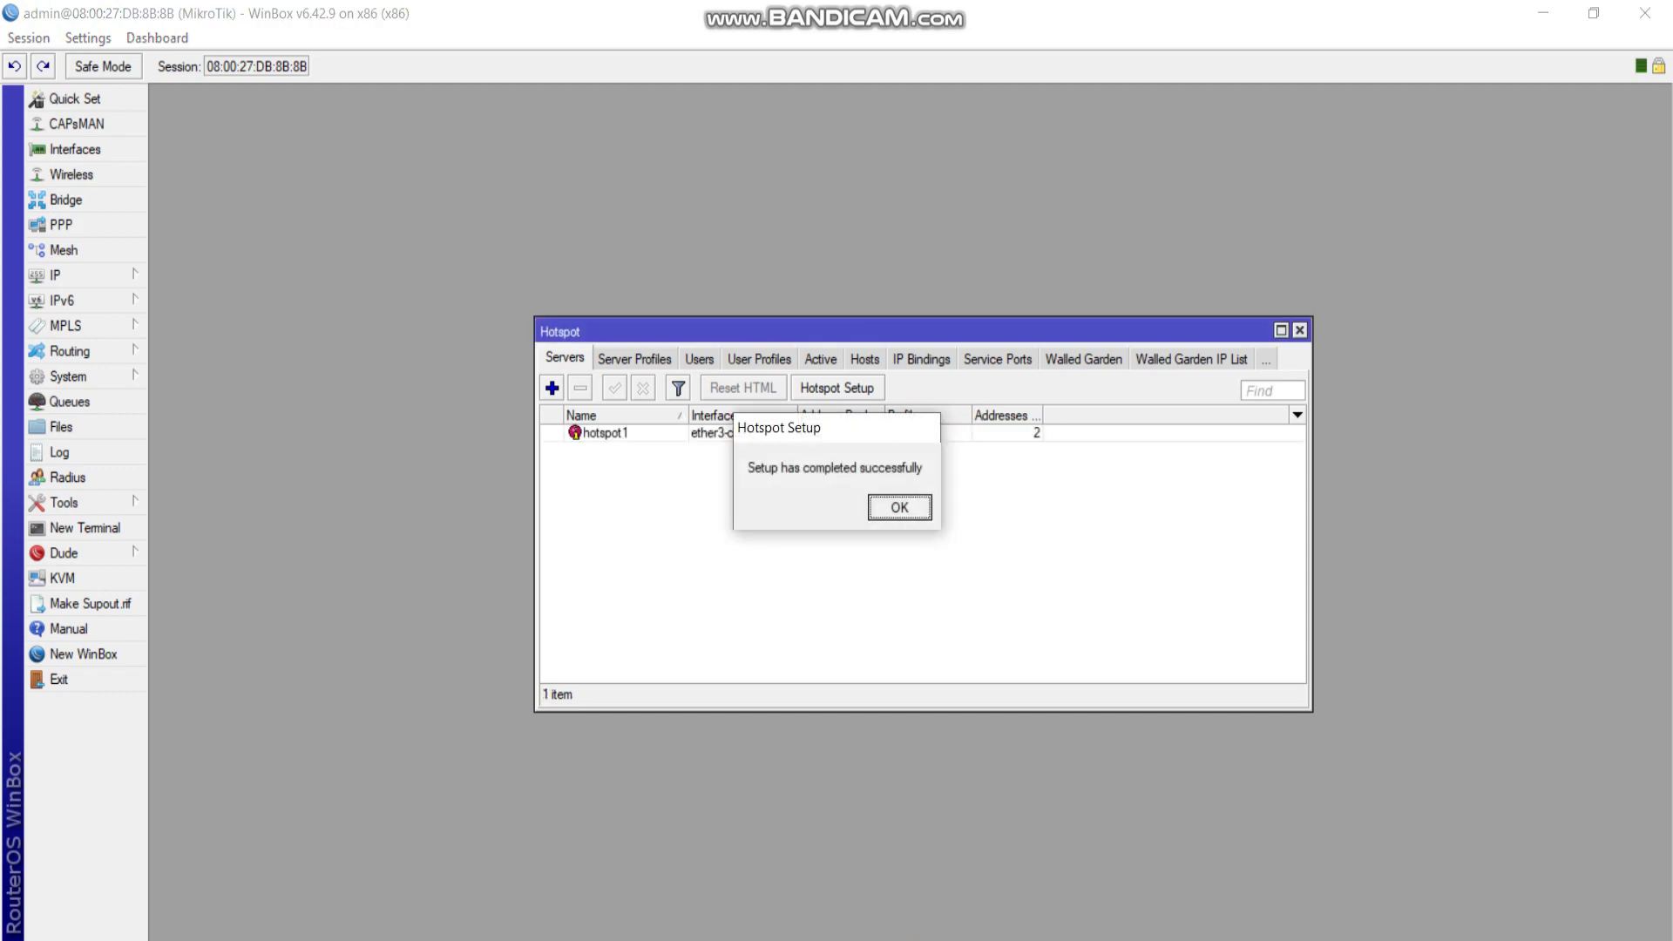
{"action": "key", "text": "Return"}
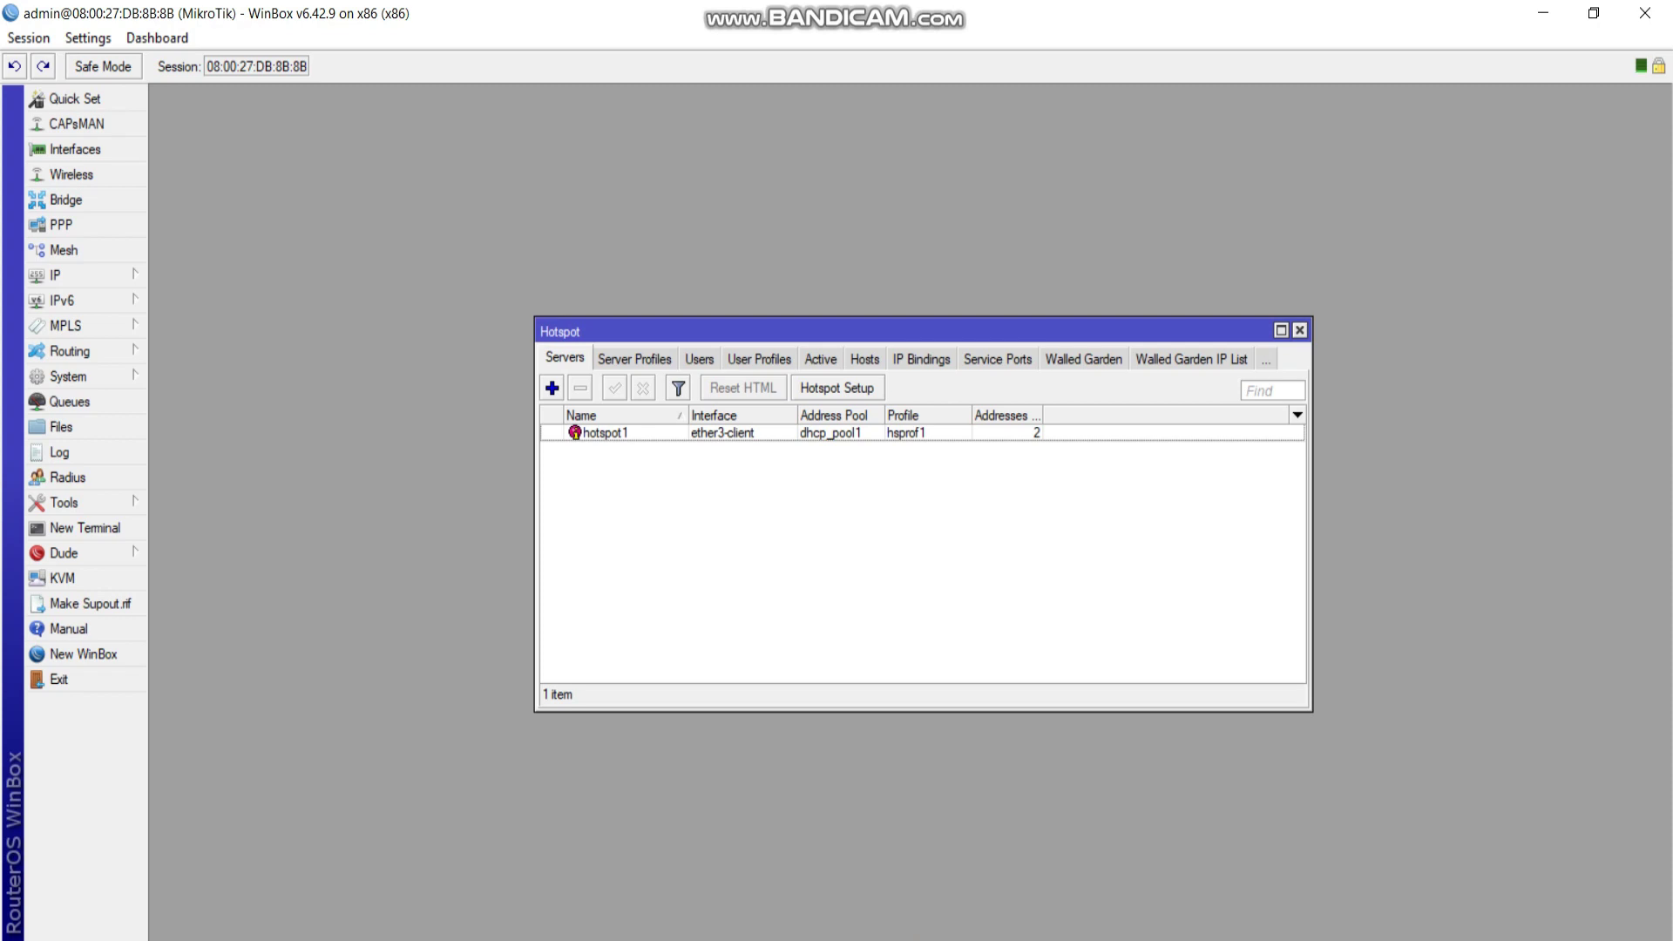
{"action": "left_click", "coordinate": [635, 358]}
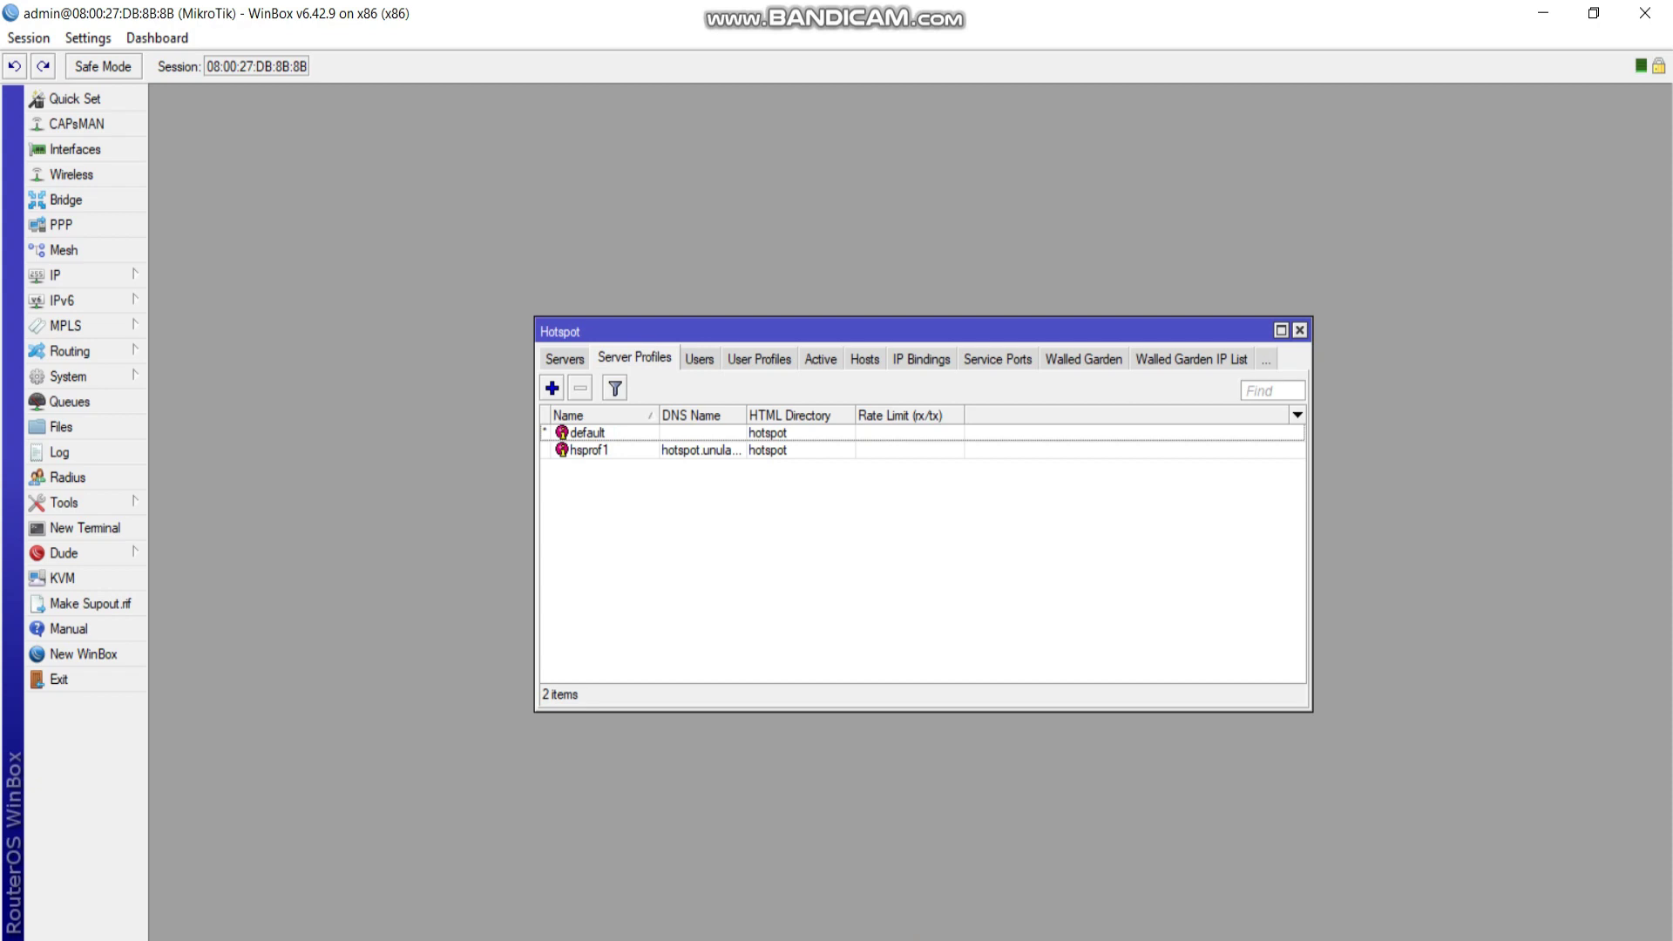
In profile hsprof1, enable Use RADIUS and disable Accounting, save, and close Hotspot.
{"action": "left_click", "coordinate": [589, 450]}
{"action": "key", "text": "Return"}
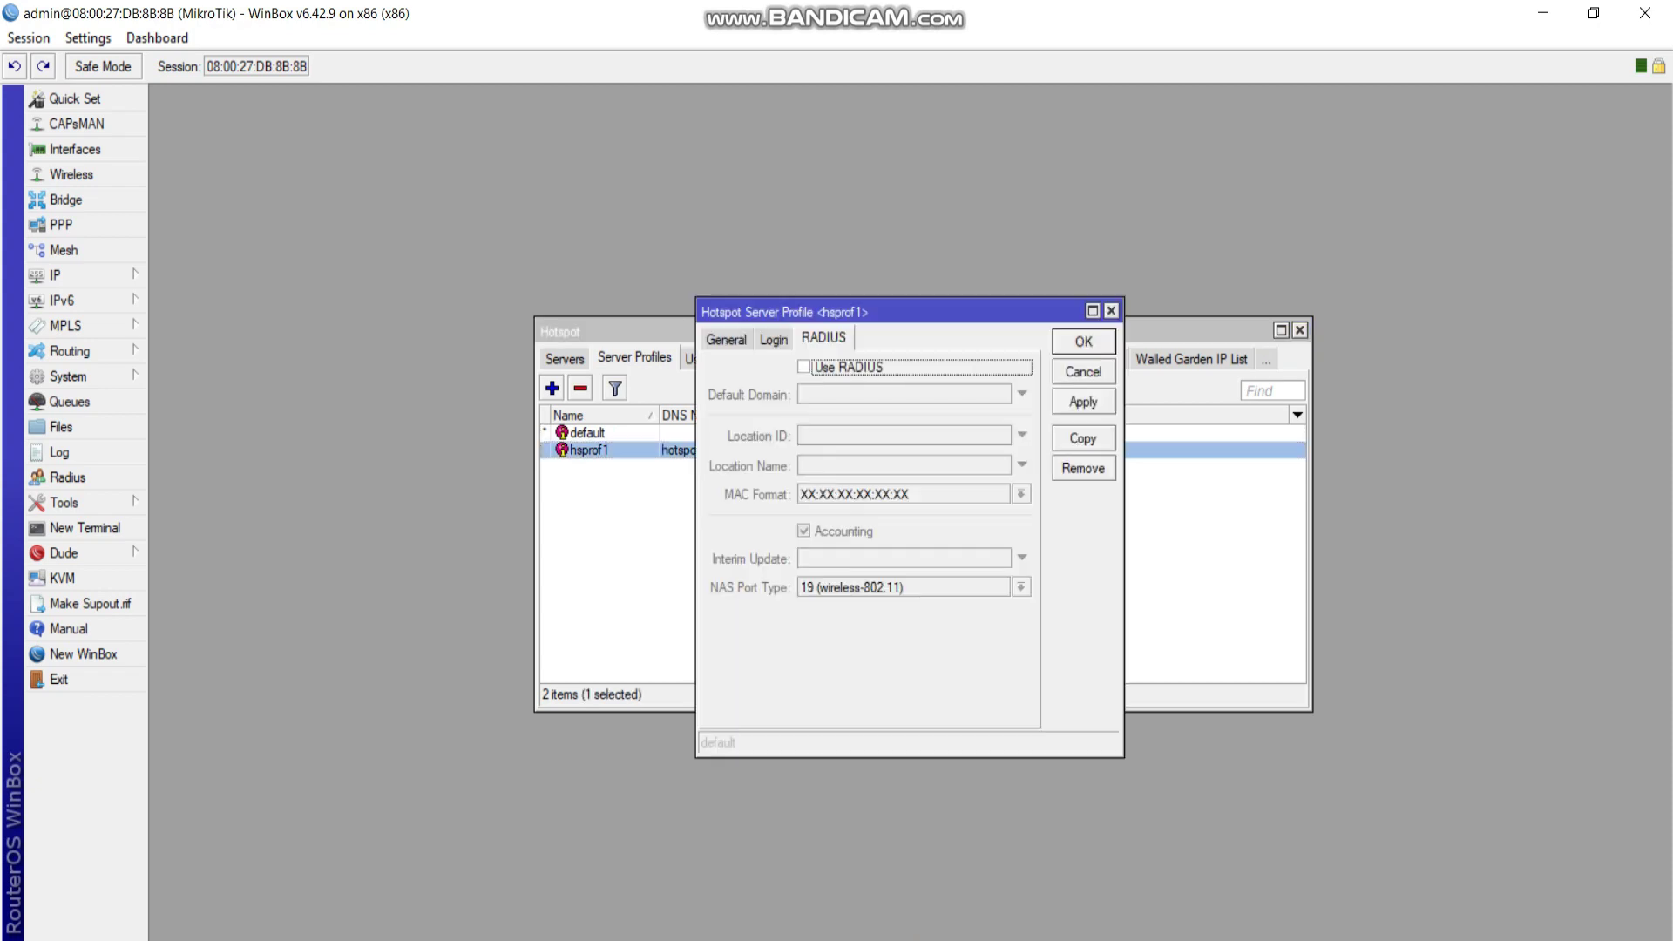
{"action": "left_click", "coordinate": [726, 339]}
{"action": "left_click", "coordinate": [824, 337]}
{"action": "key", "text": "space"}
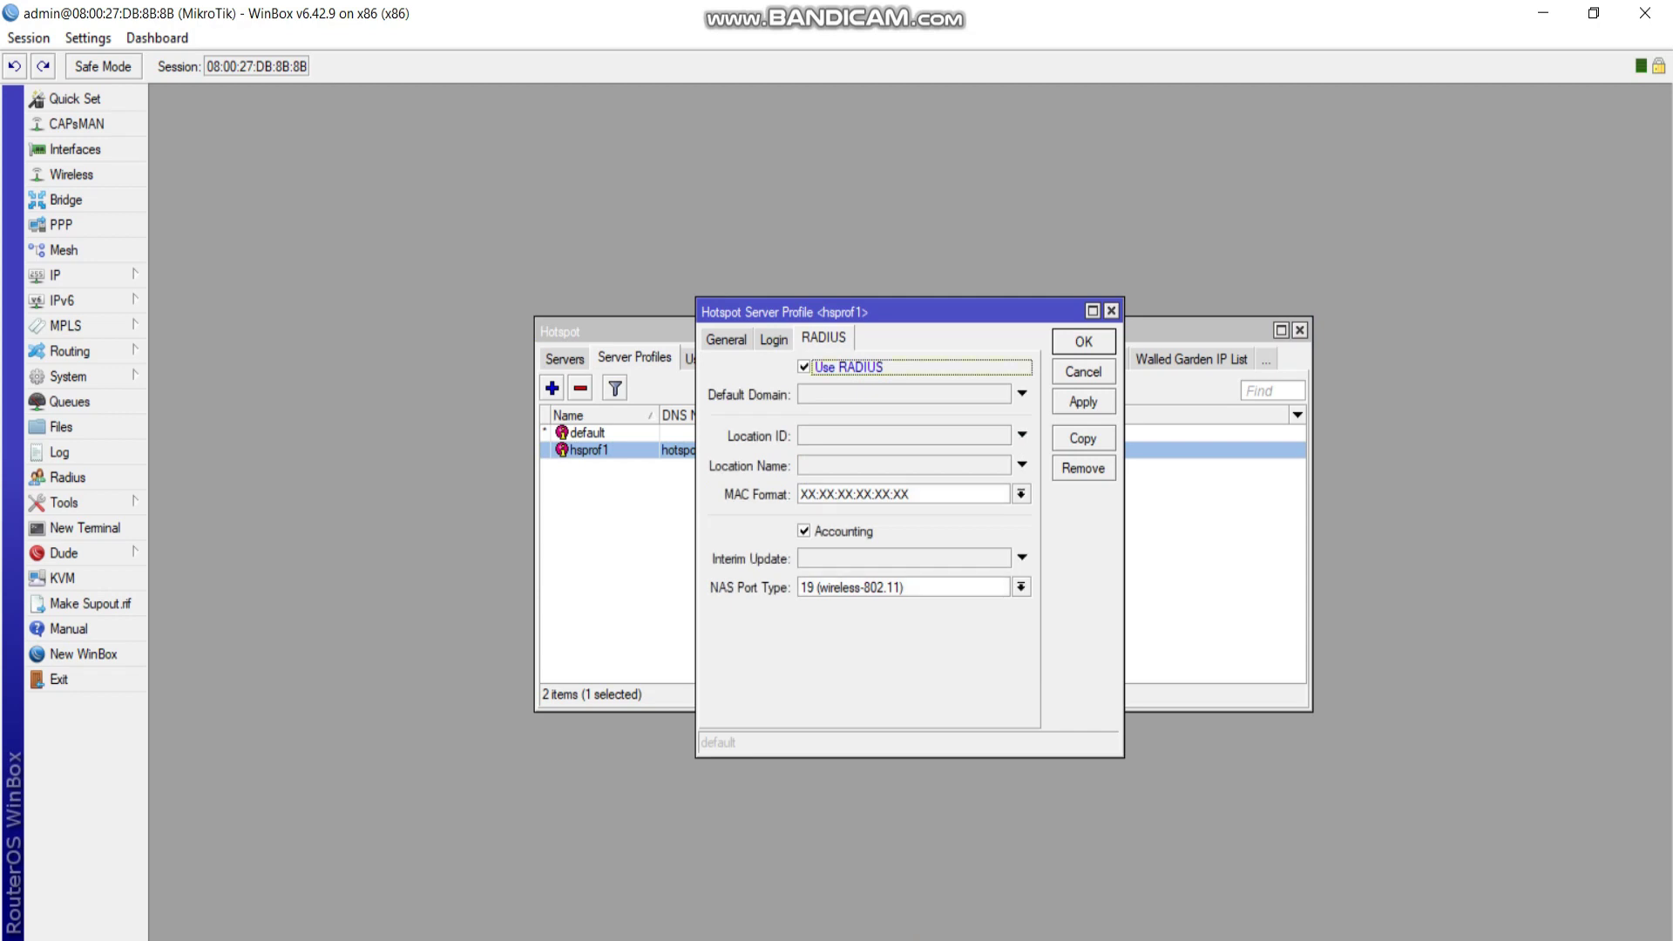
{"action": "key", "text": "Tab"}
{"action": "key", "text": "Tab"}
{"action": "key", "text": "Tab"}
{"action": "key", "text": "Tab"}
{"action": "key", "text": "space"}
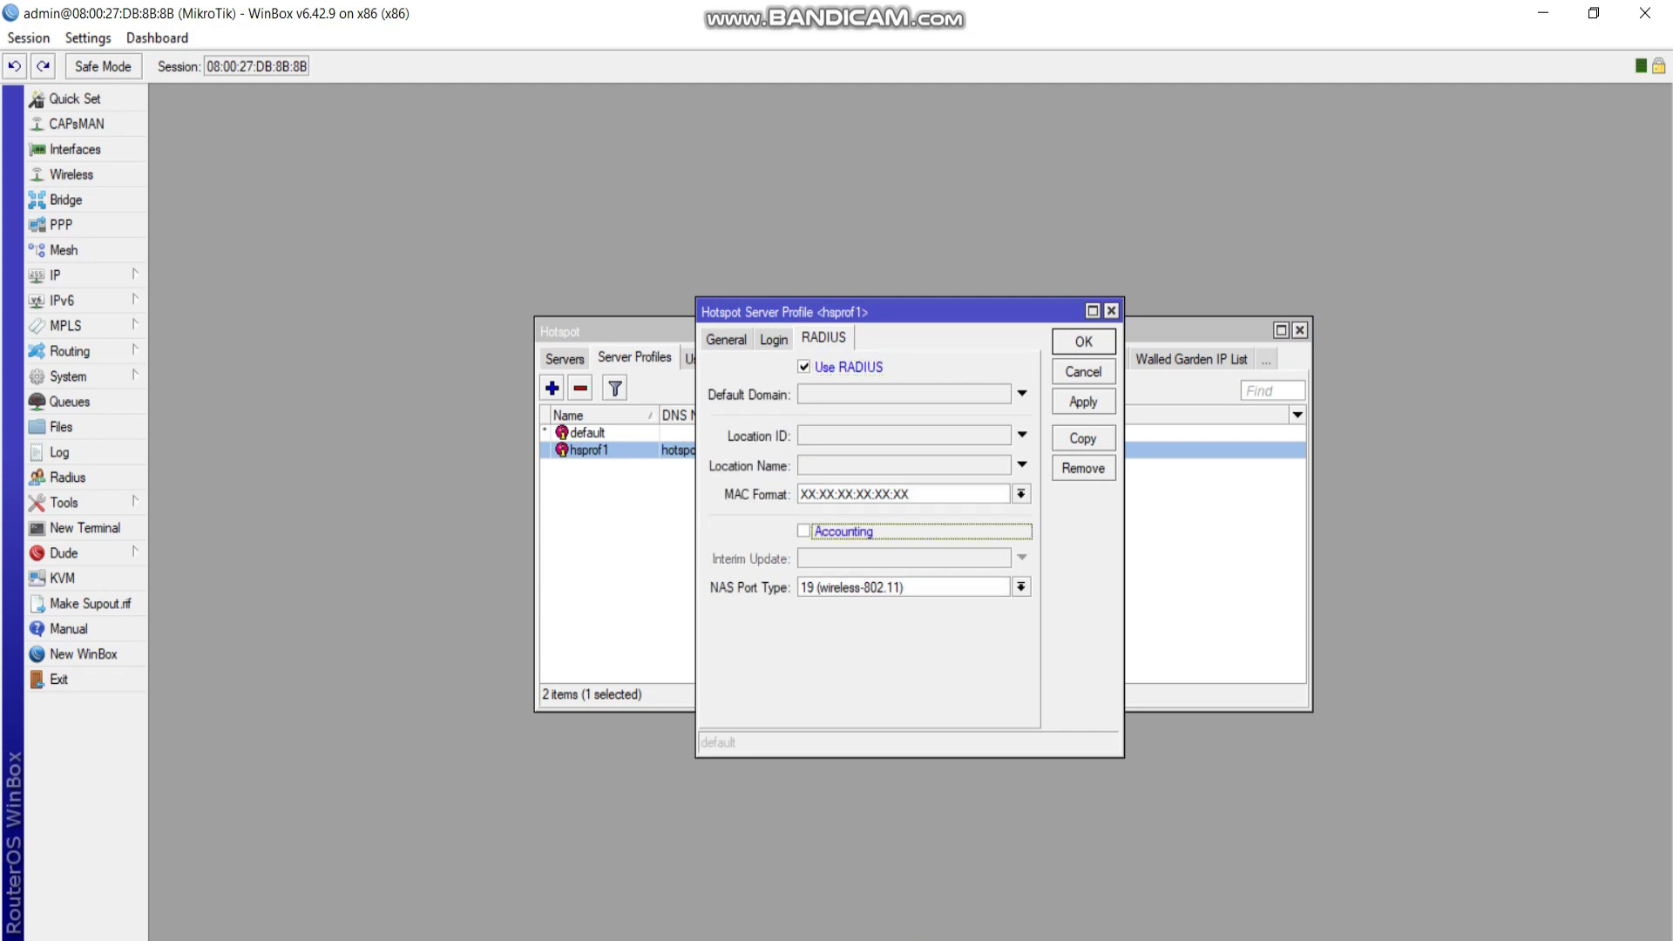
{"action": "left_click", "coordinate": [1083, 402]}
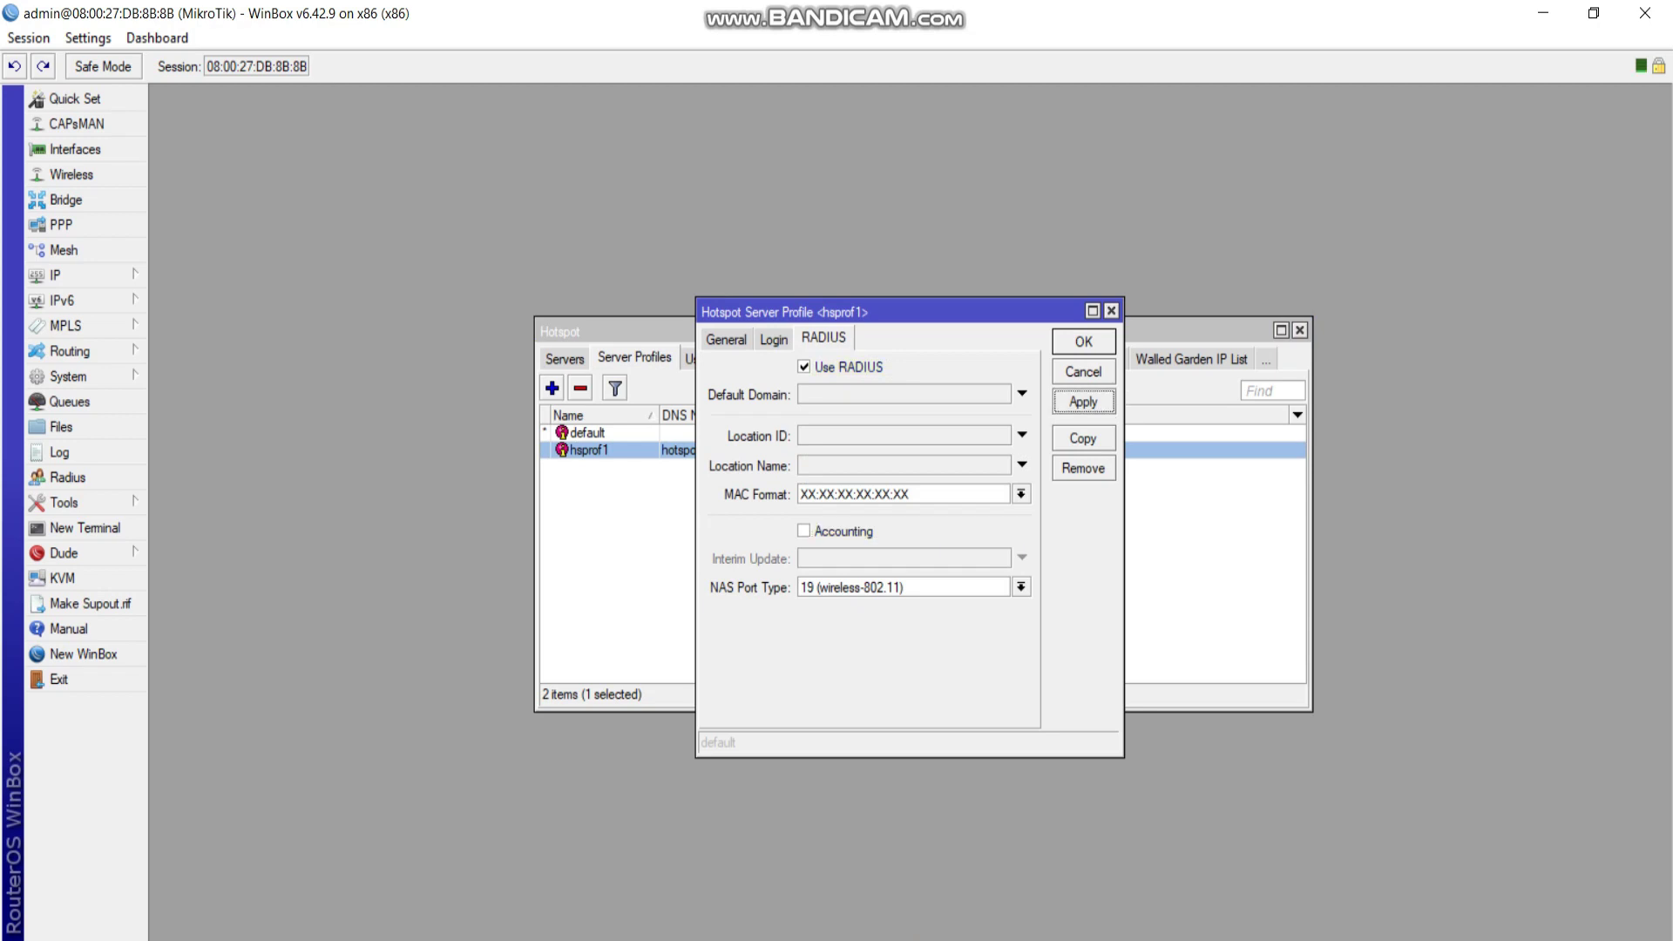
{"action": "left_click", "coordinate": [1083, 340]}
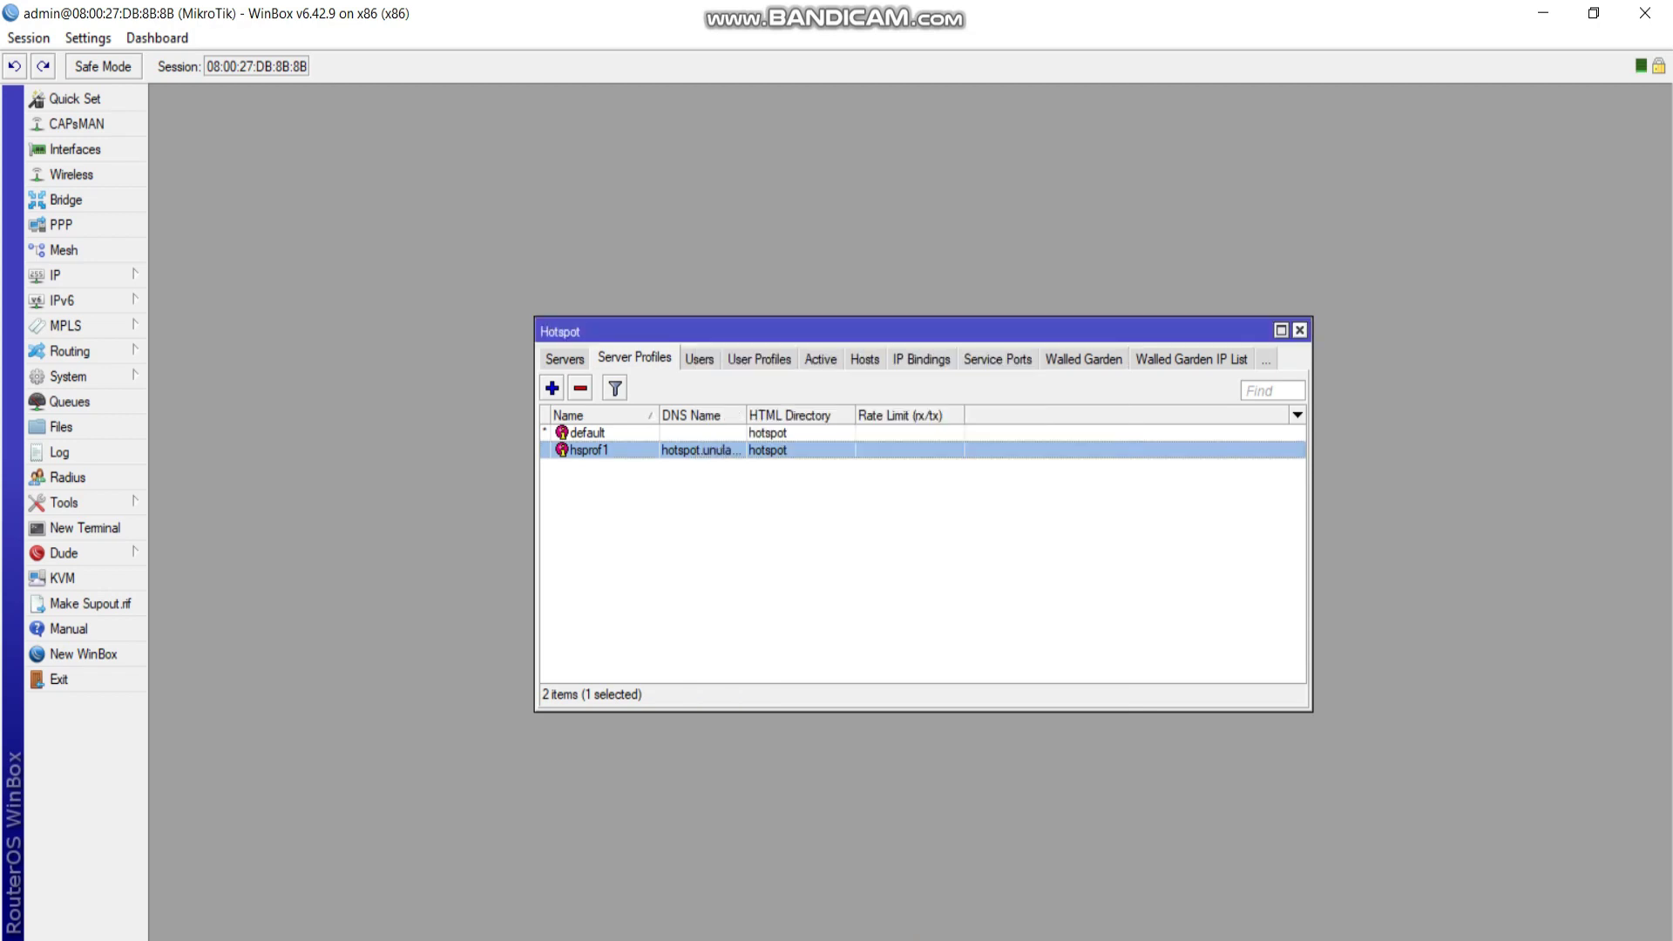
{"action": "left_click", "coordinate": [1300, 330]}
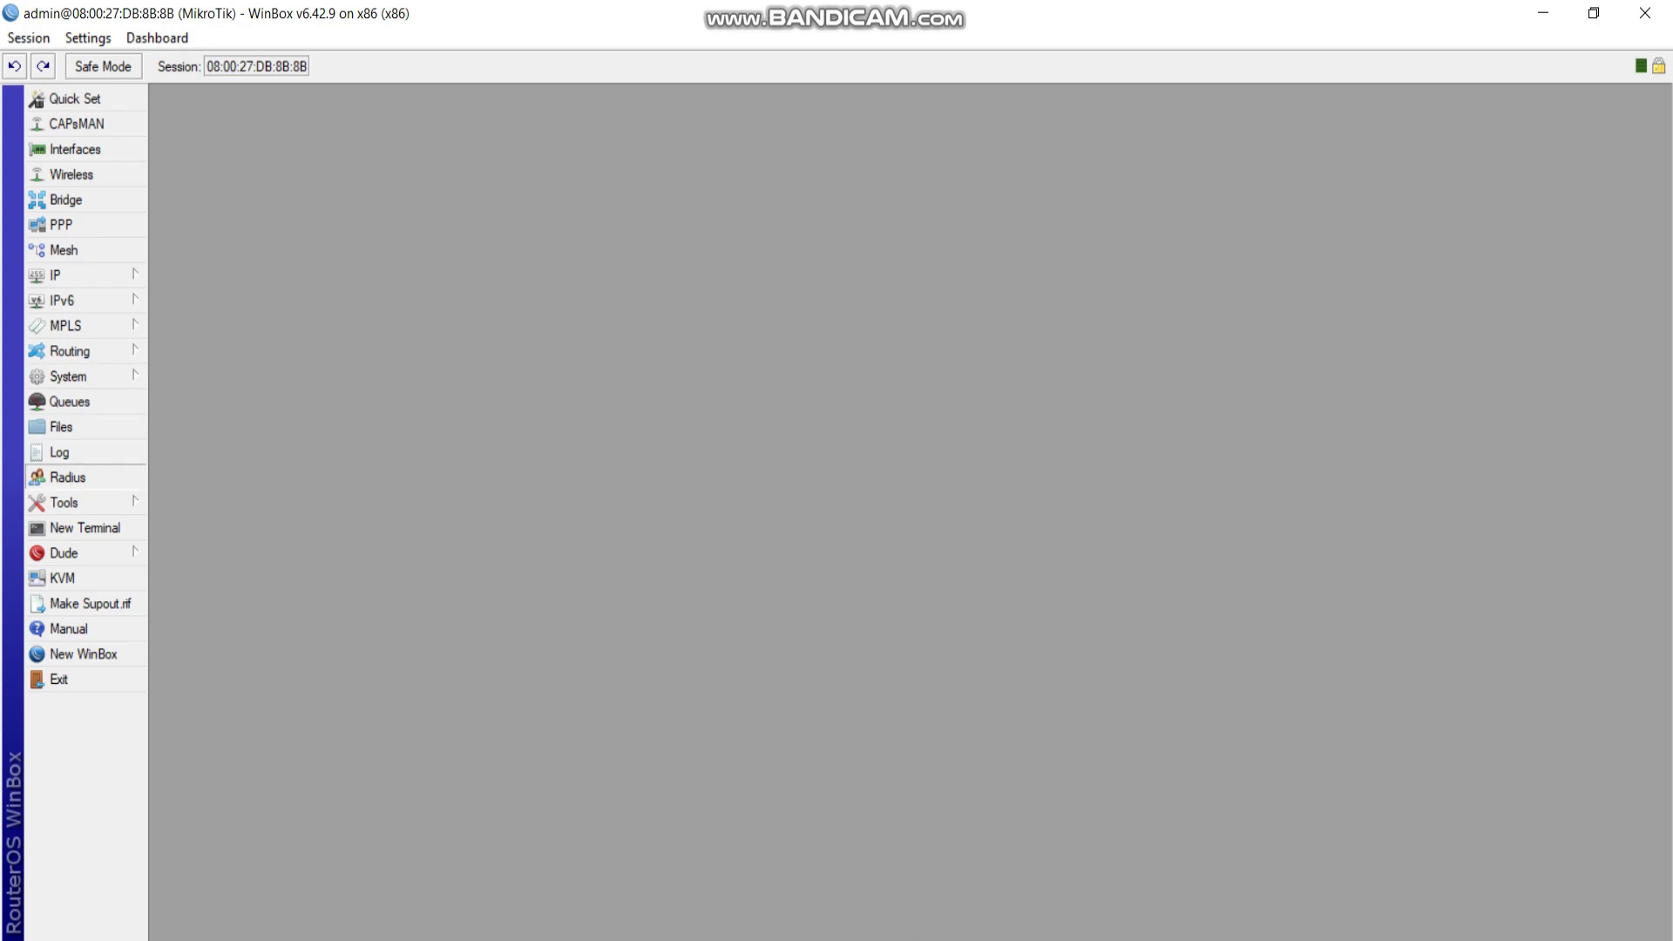
Add a hotspot RADIUS server at 127.0.0.1 with a secret, apply, and close the Radius windows.
{"action": "left_click", "coordinate": [65, 477]}
{"action": "left_click", "coordinate": [664, 374]}
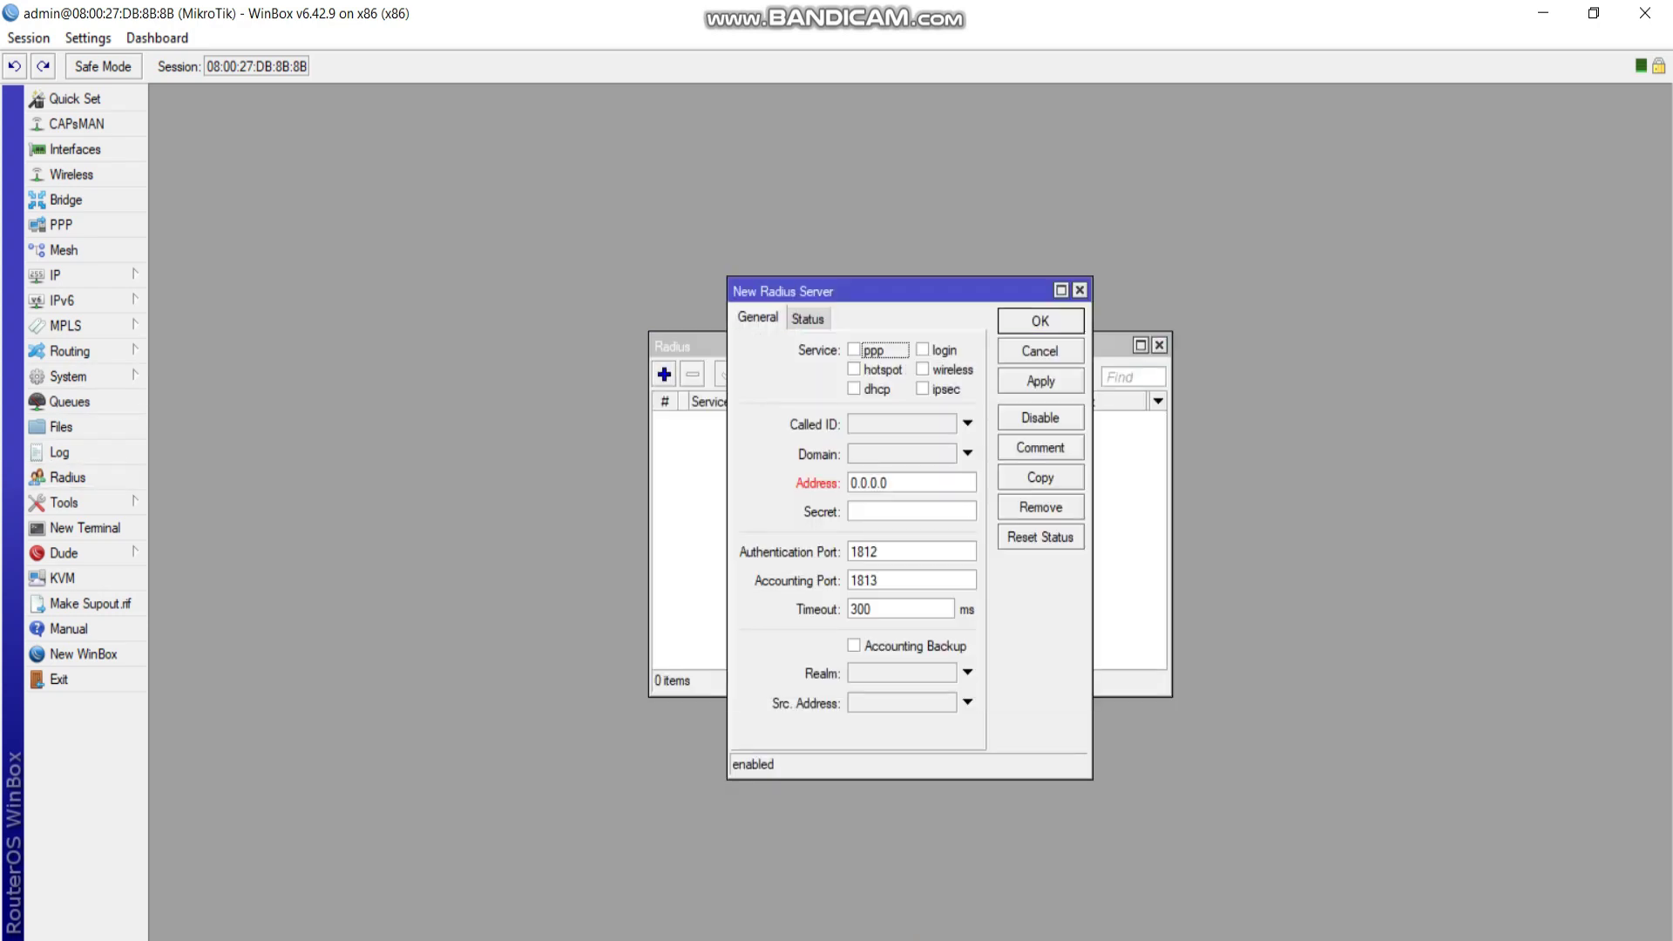
{"action": "left_click", "coordinate": [853, 369]}
{"action": "left_click", "coordinate": [910, 482]}
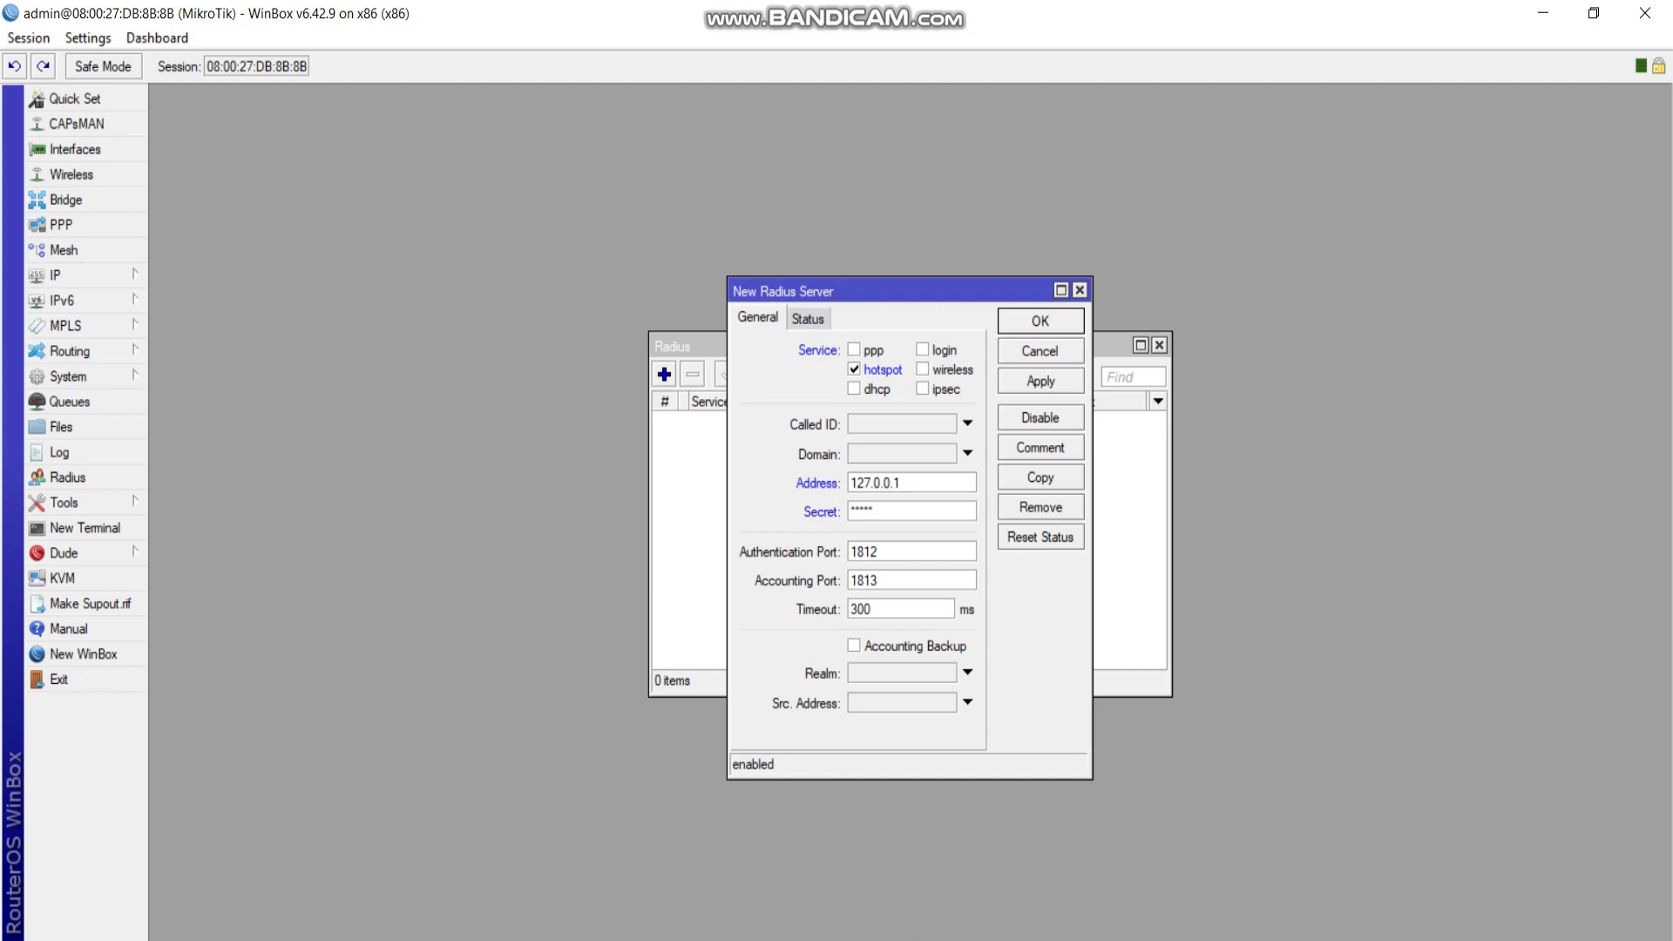
{"action": "left_click", "coordinate": [1041, 381]}
{"action": "key", "text": "Escape"}
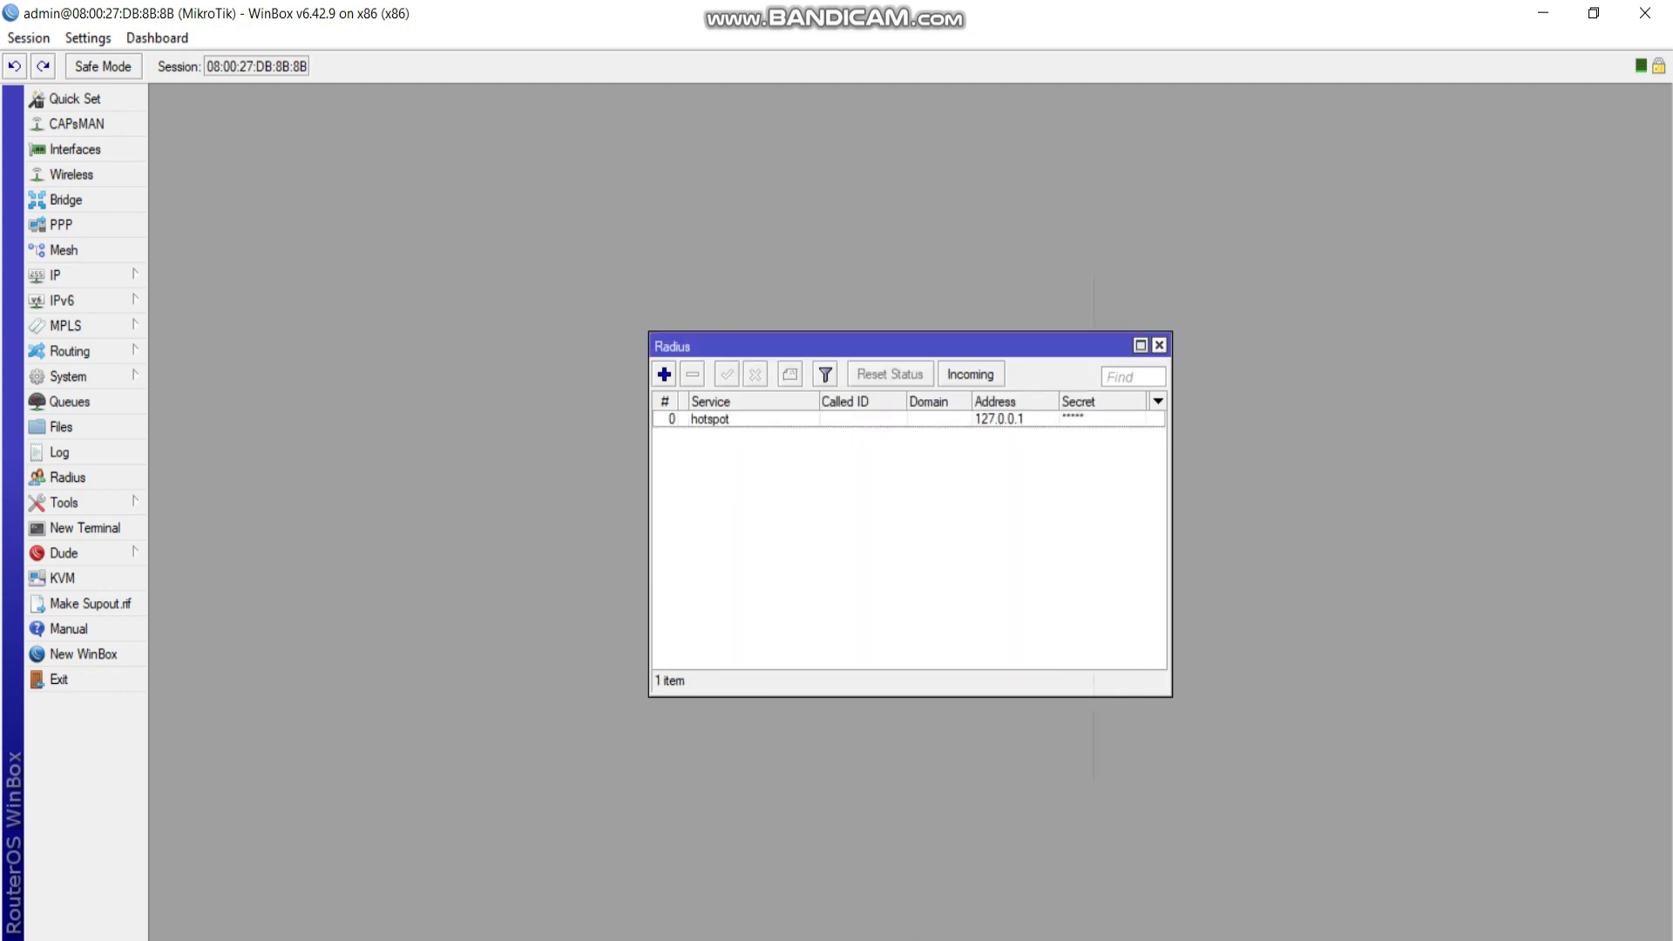
{"action": "key", "text": "Escape"}
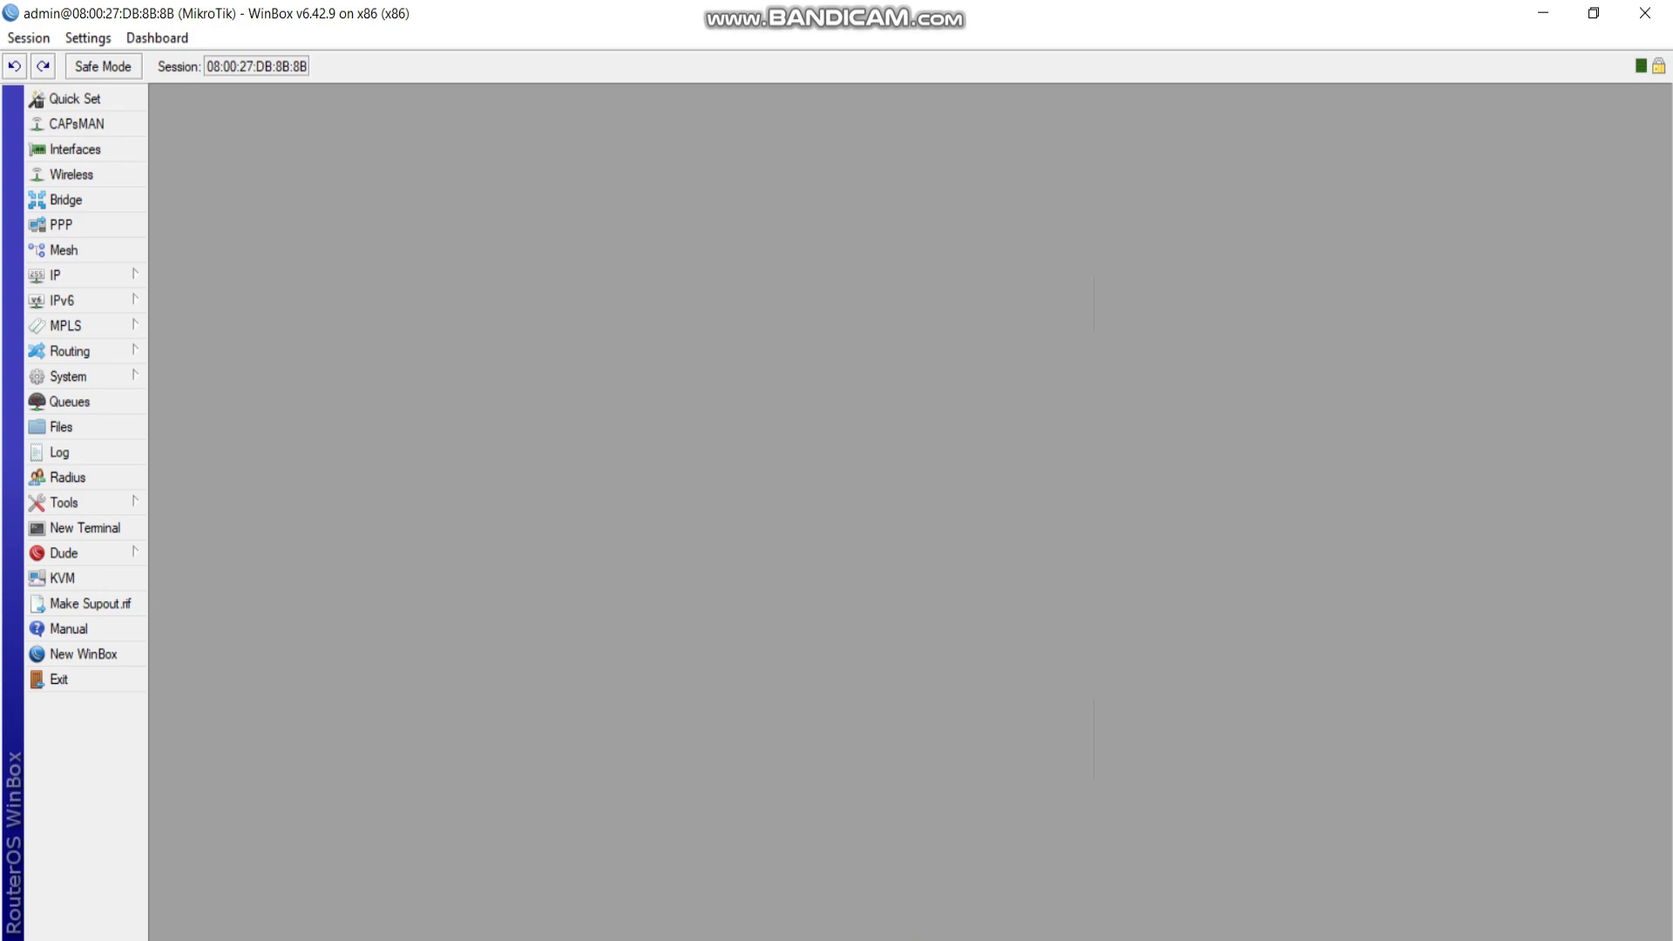
In the client's Chrome, browse to hotspot.unulampung.ac.id, correcting a mistyped address.
{"action": "mouse_move", "coordinate": [1105, 925]}
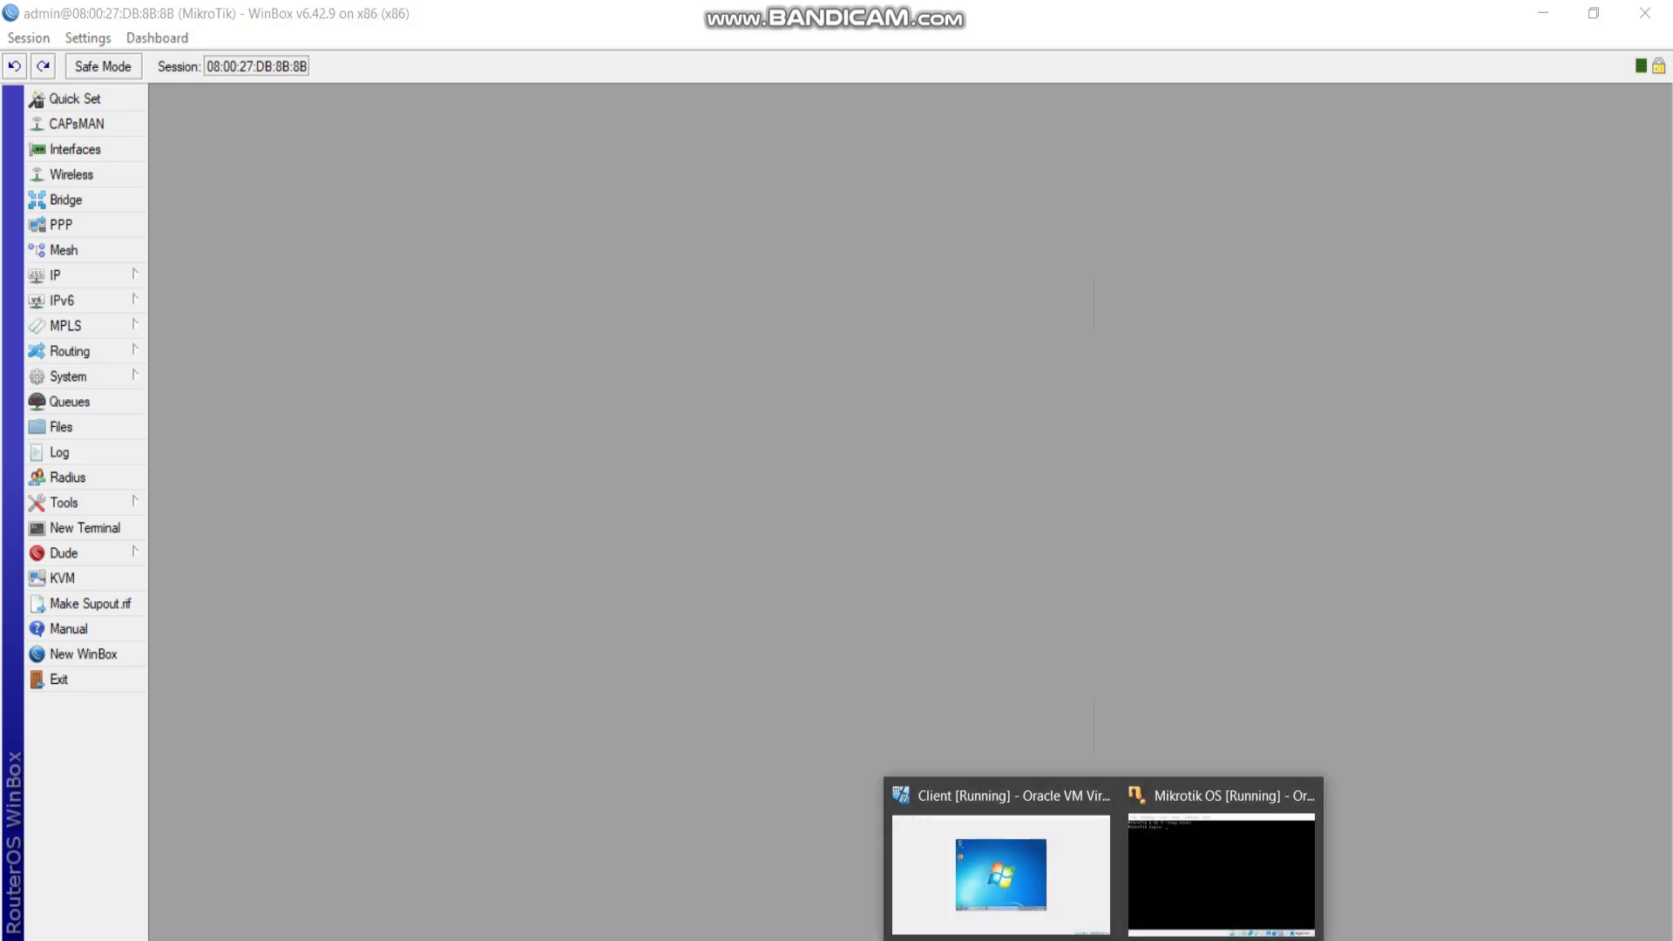
{"action": "left_click", "coordinate": [998, 871]}
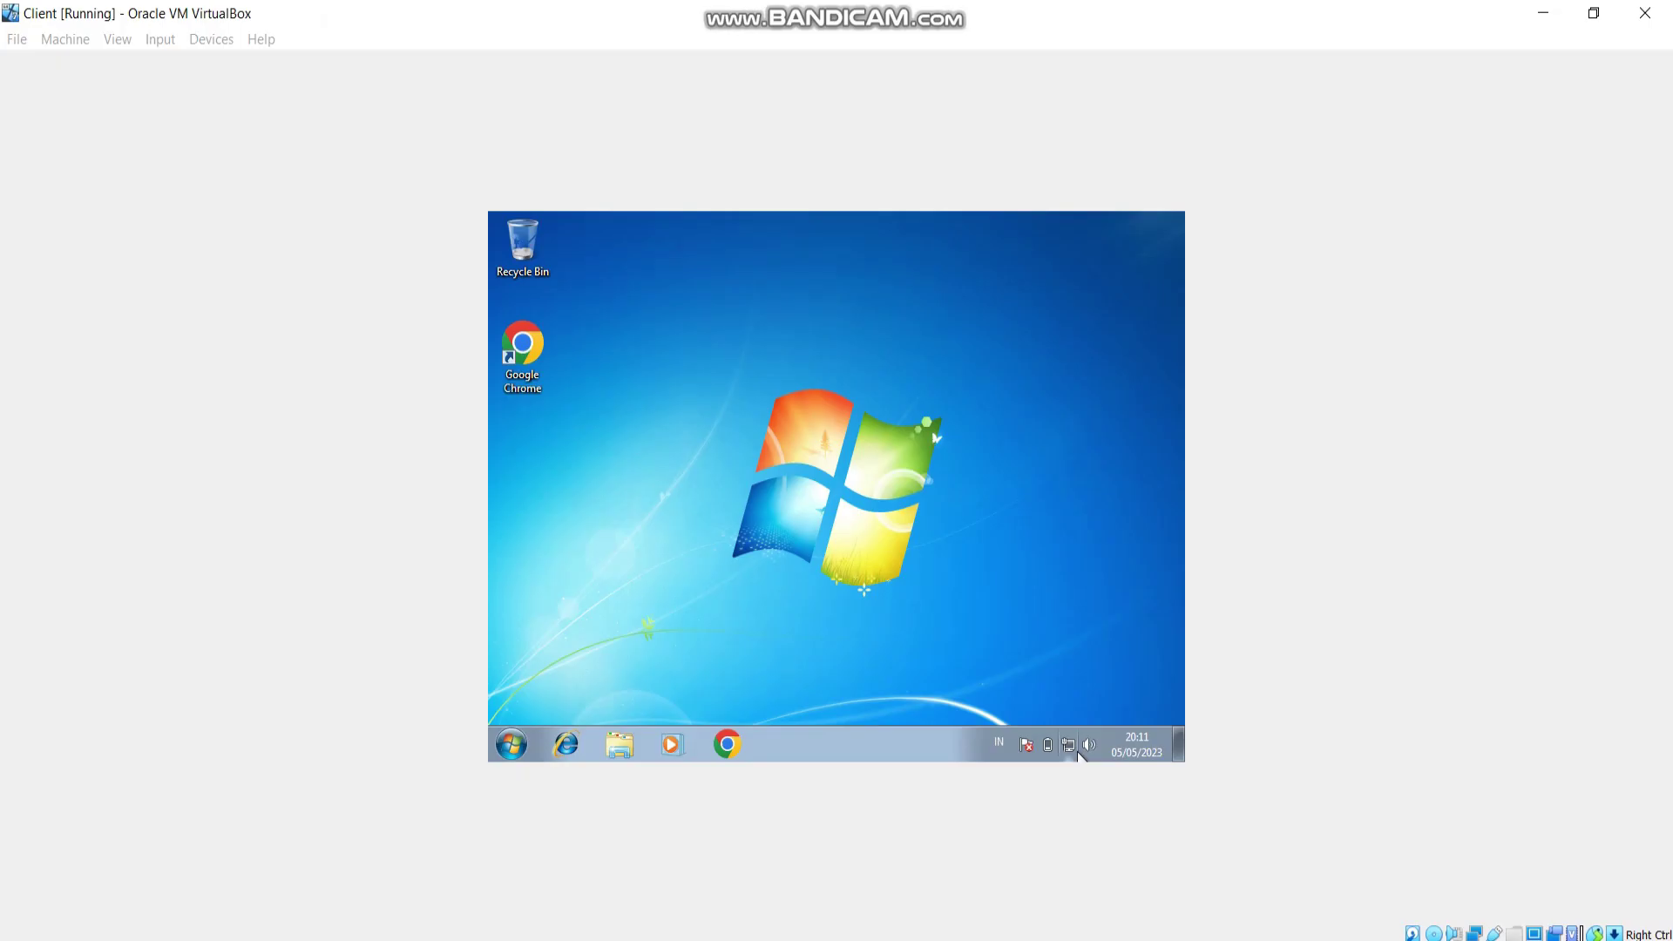
{"action": "left_click", "coordinate": [740, 733]}
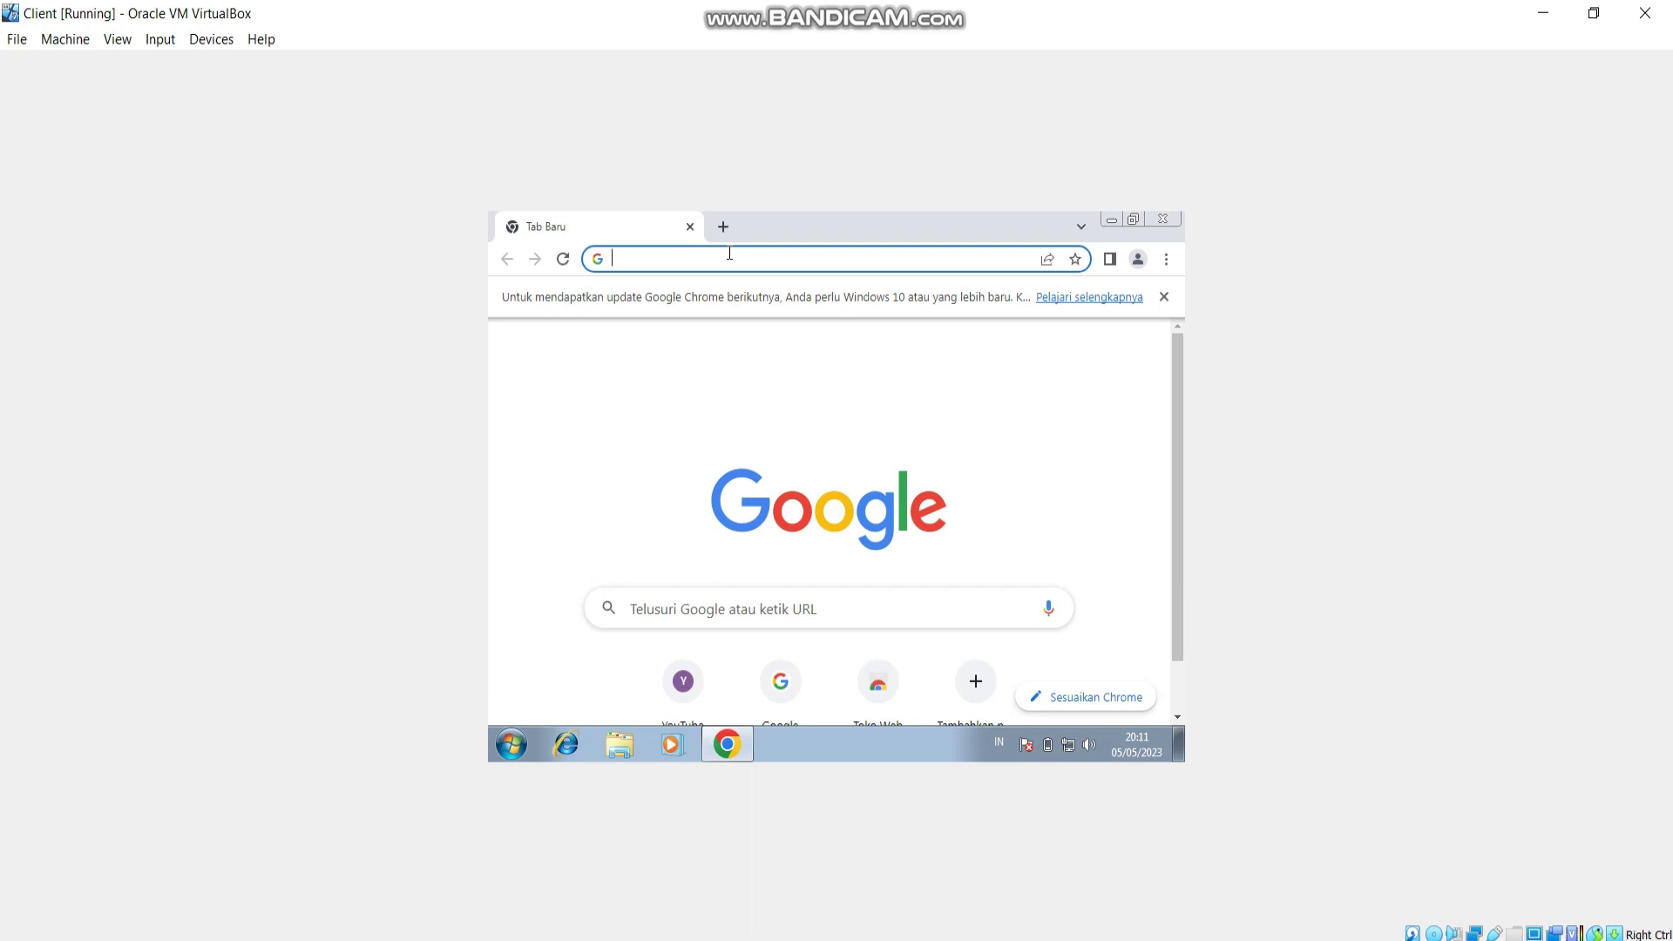
{"action": "type", "text": "hotspor"}
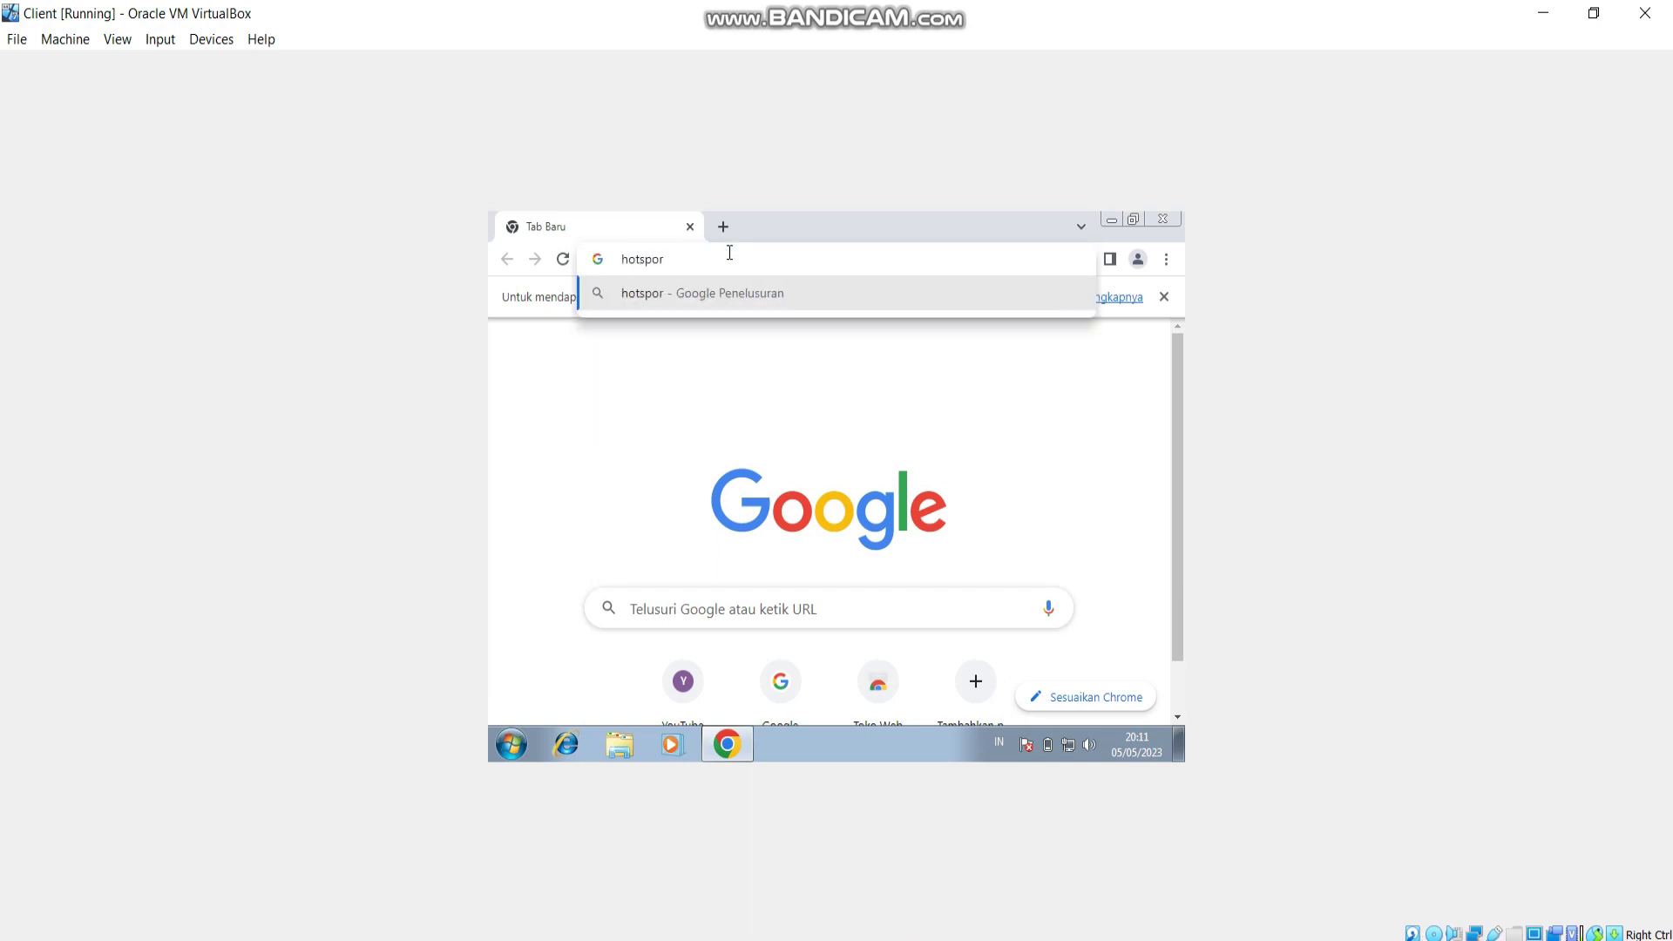
{"action": "key", "text": "BackSpace"}
{"action": "type", "text": "t.unulampung.ac.ud"}
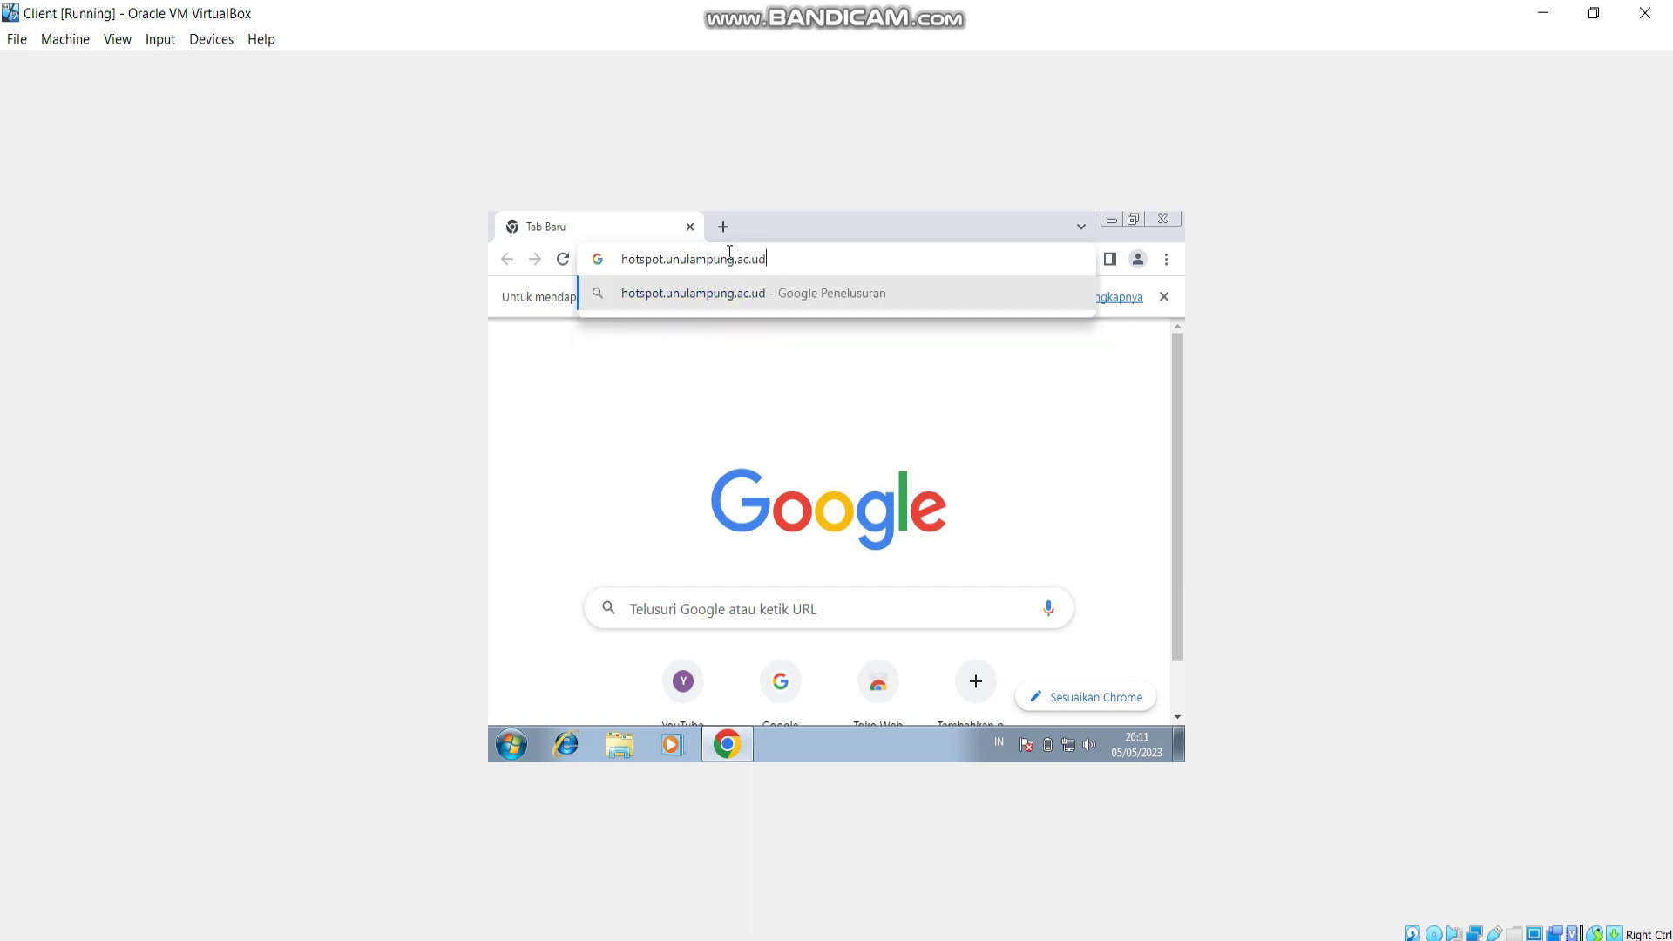
{"action": "key", "text": "Return"}
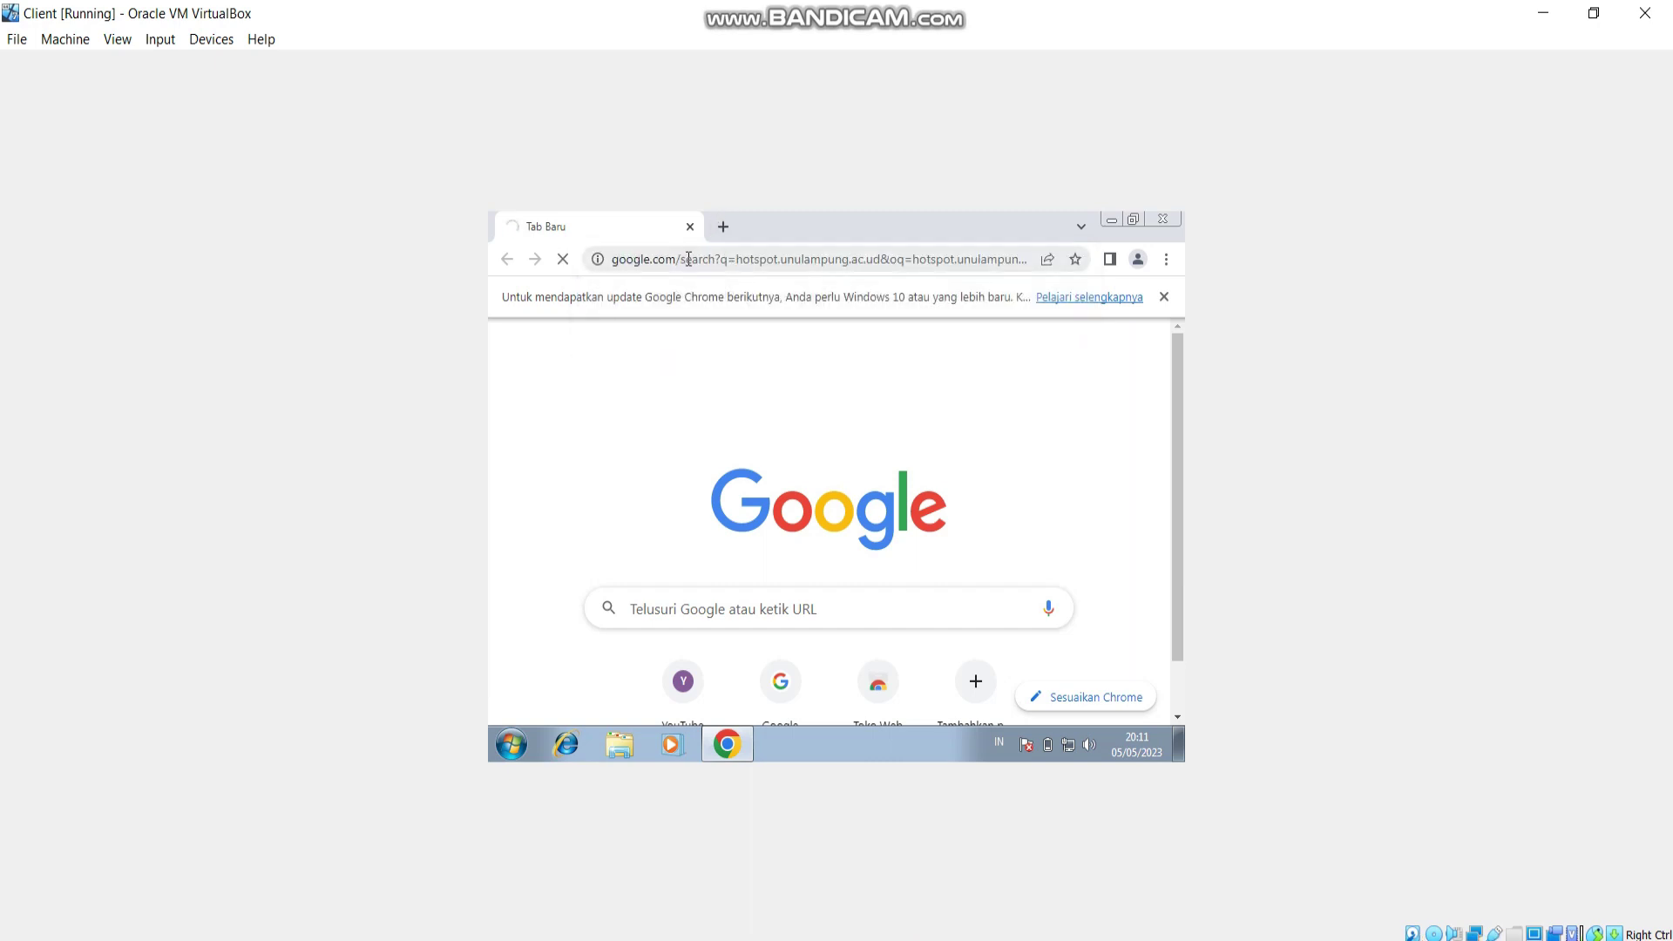
{"action": "left_click", "coordinate": [688, 259]}
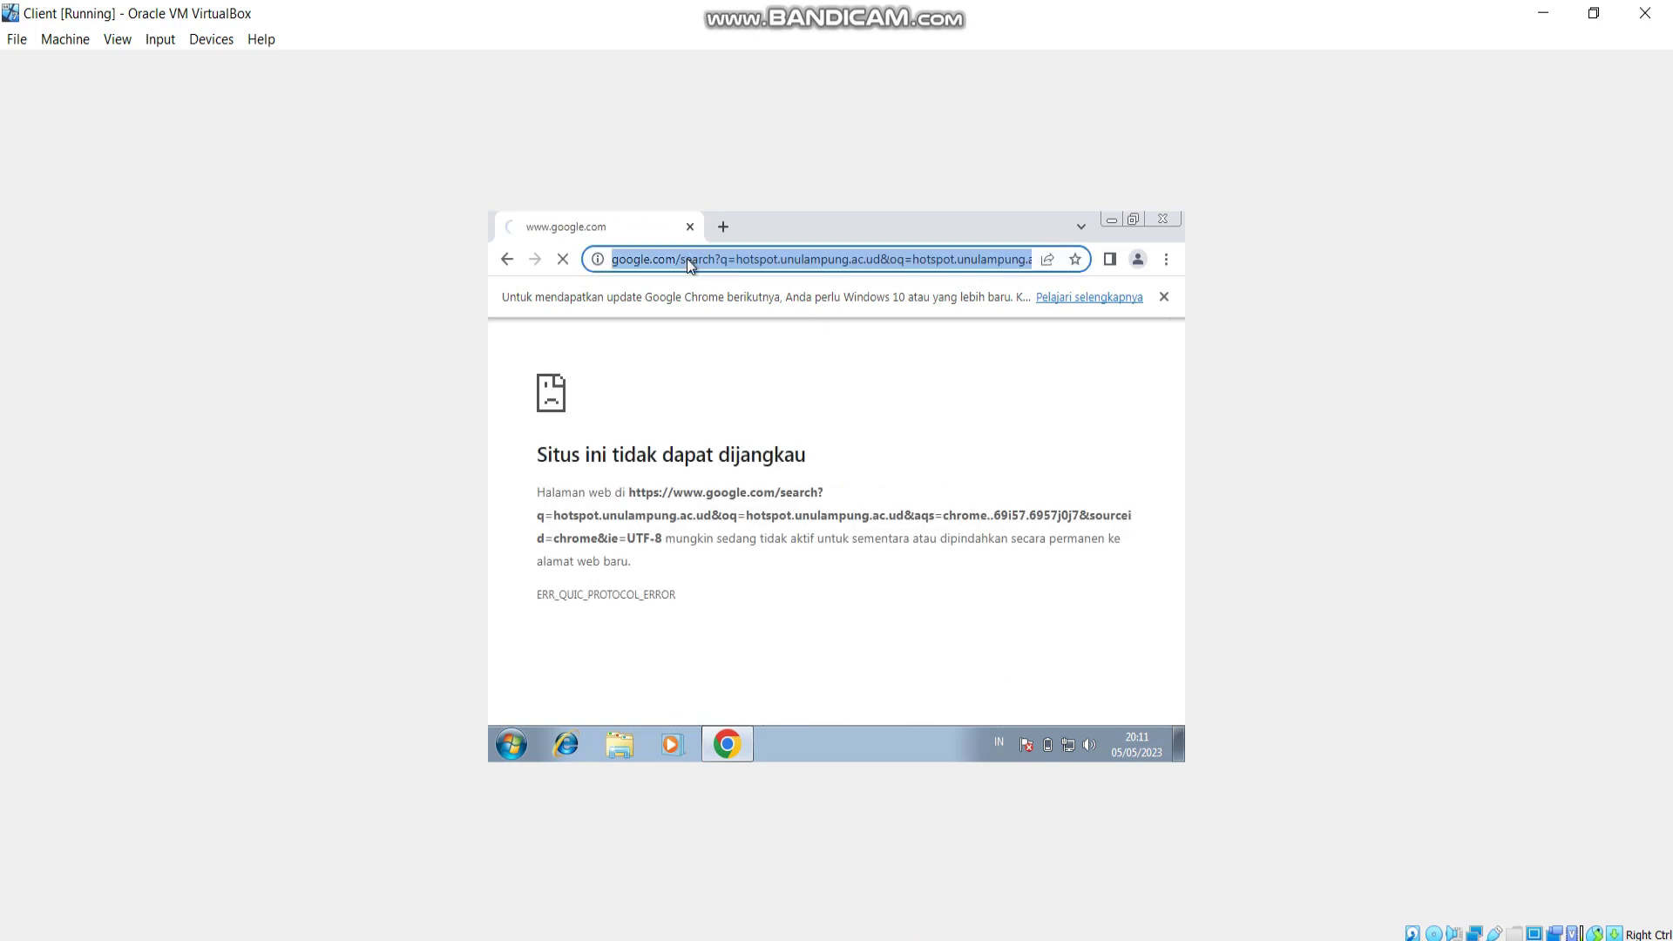
{"action": "type", "text": "hotsp"}
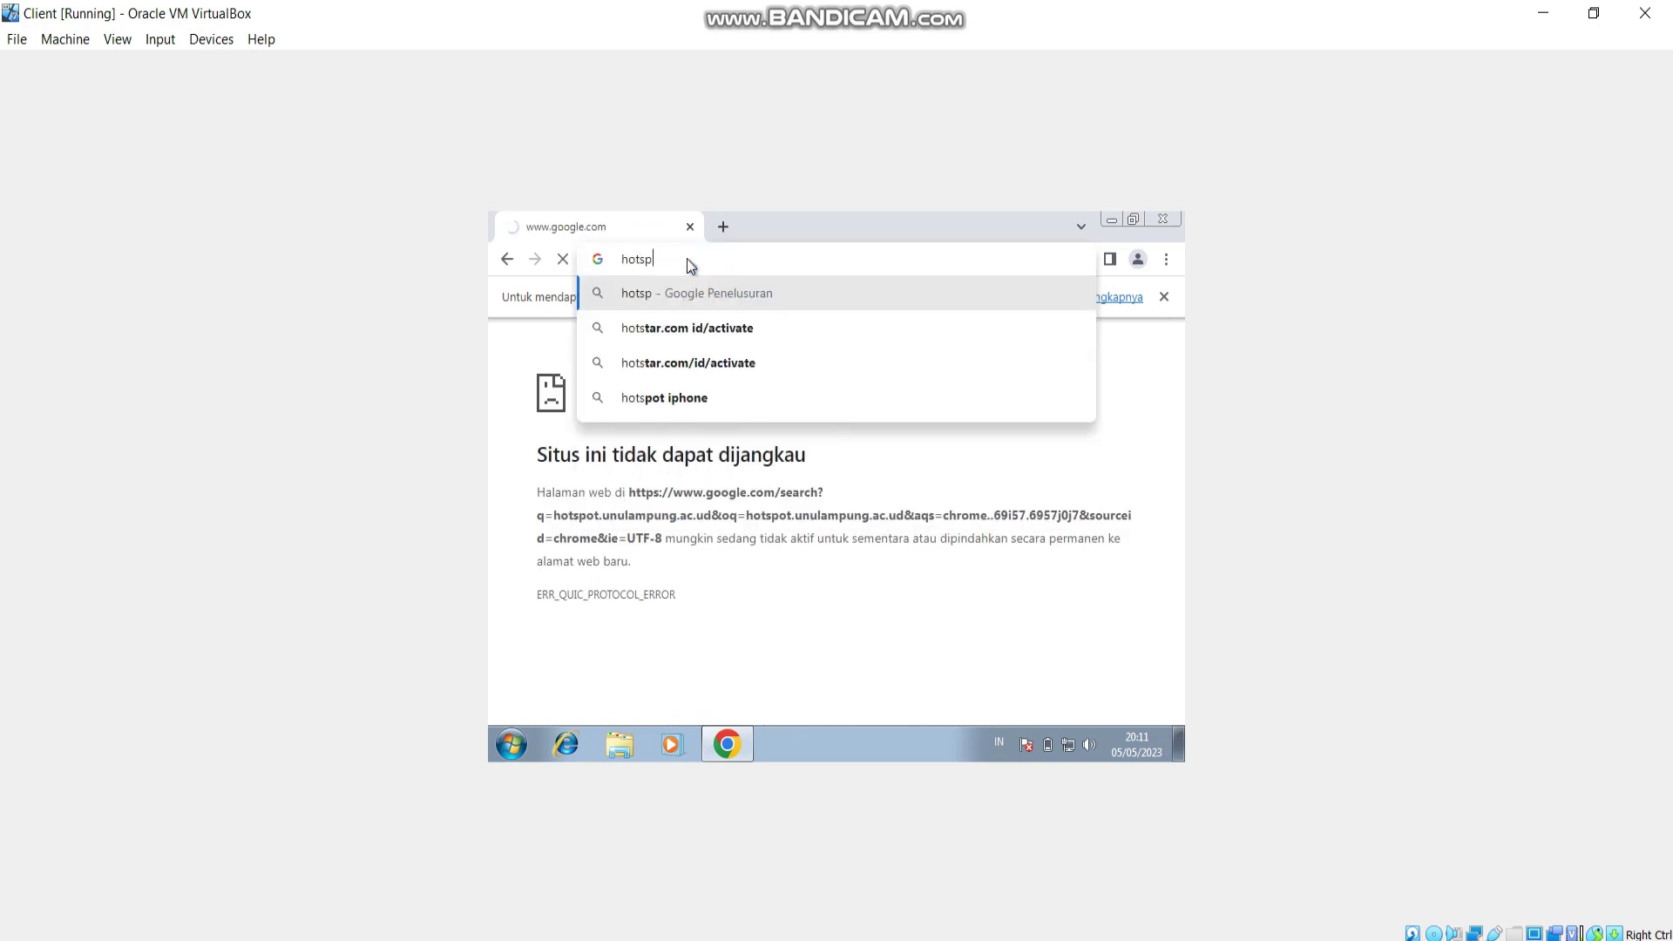
{"action": "type", "text": "ot.unulamp"}
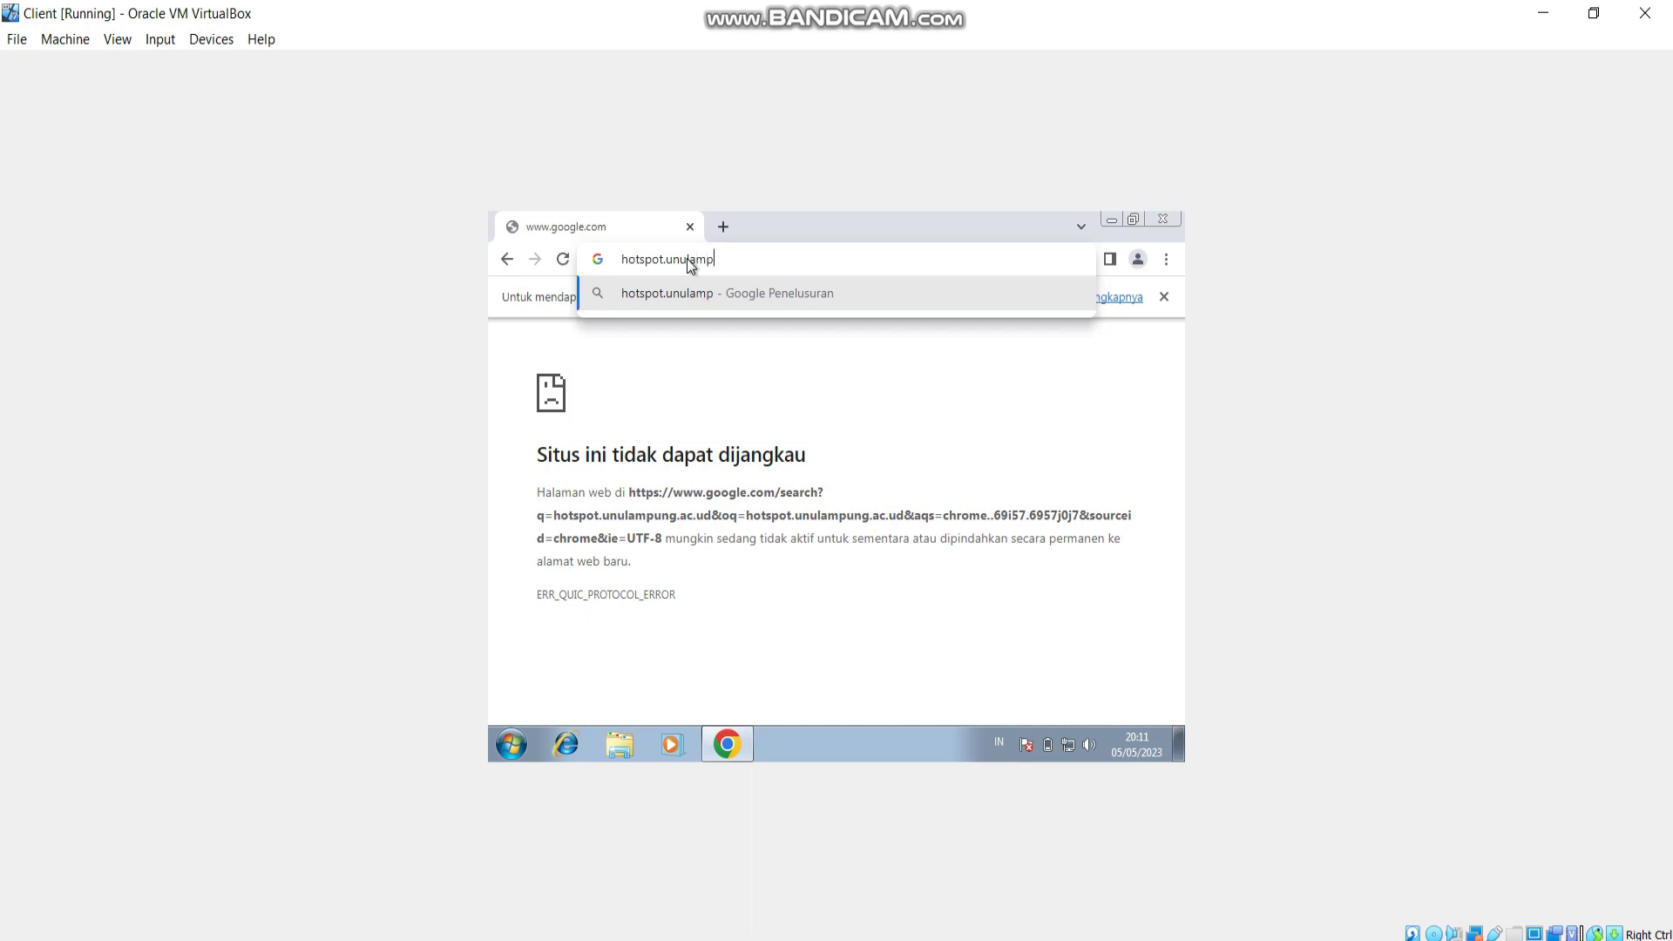
{"action": "type", "text": "ung.ac.id"}
{"action": "key", "text": "Return"}
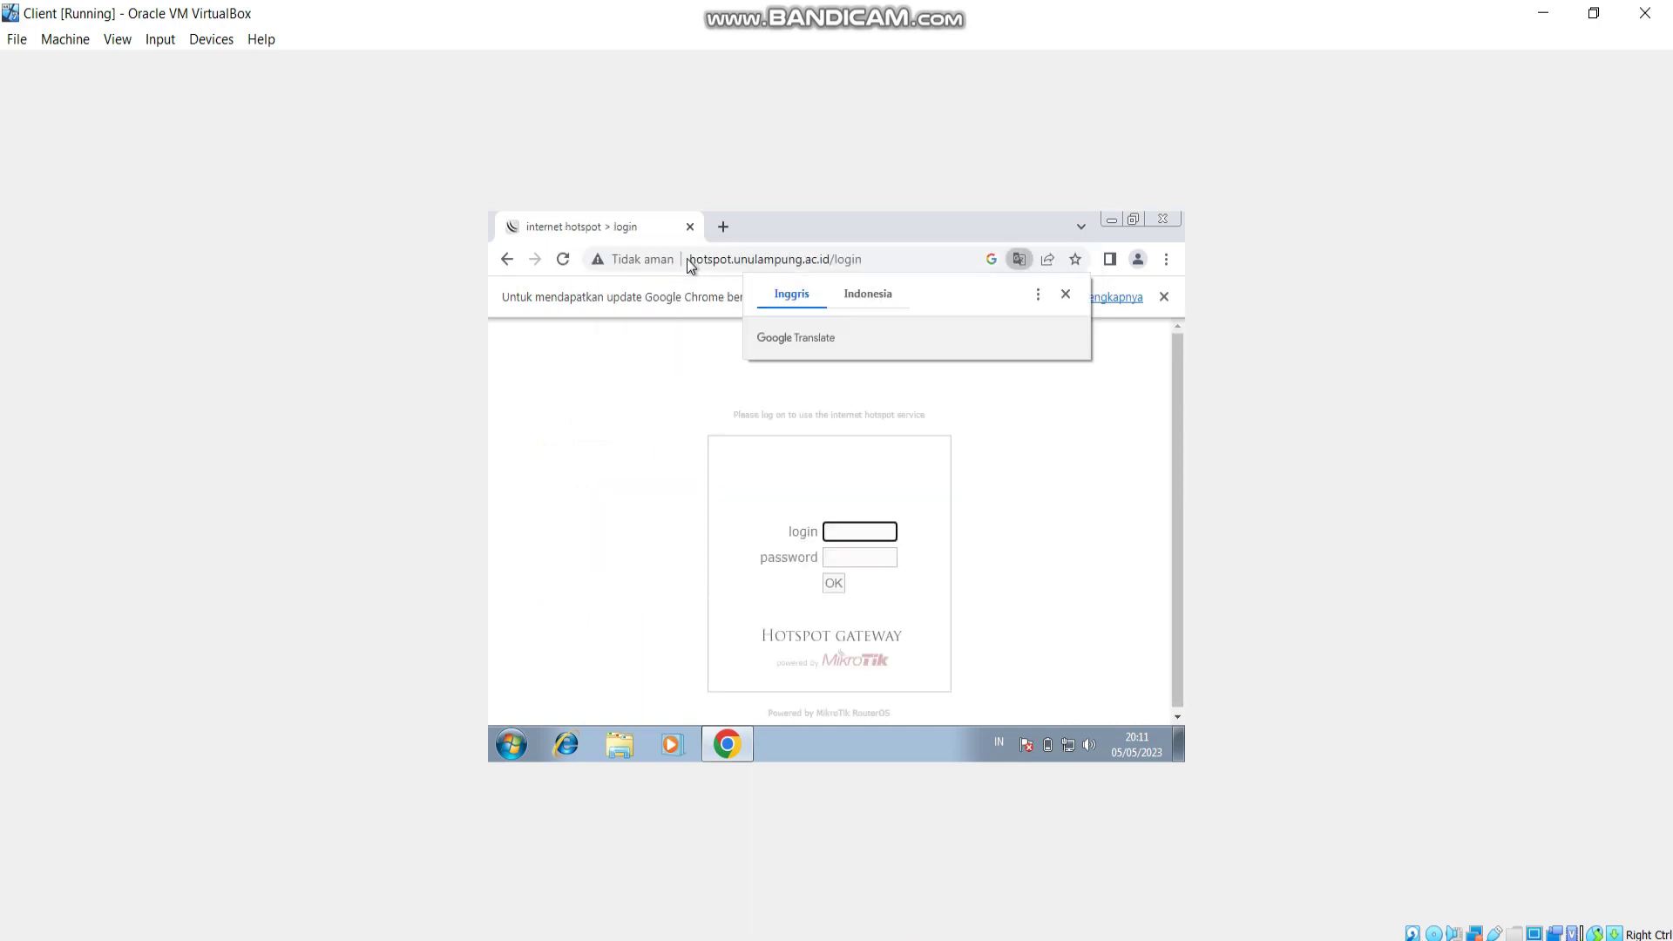
Dismiss Chrome's Translate offer, try youtube.com in a new tab, and compare it with the hotspot login tab.
{"action": "left_click", "coordinate": [1068, 293]}
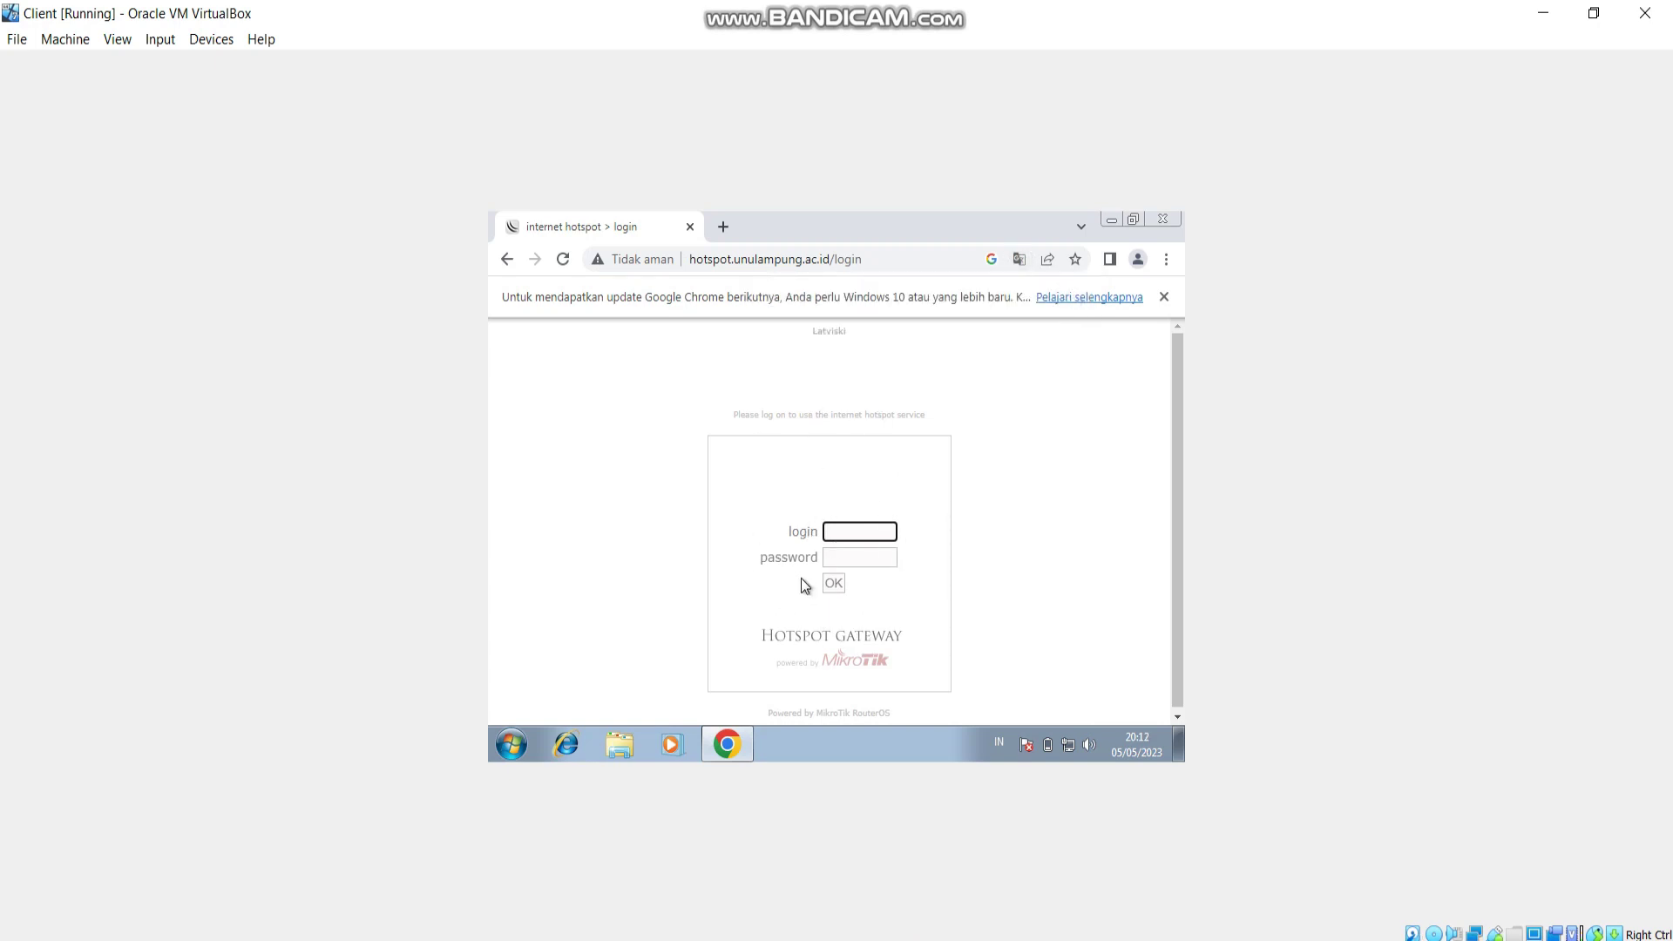
{"action": "left_click", "coordinate": [723, 224]}
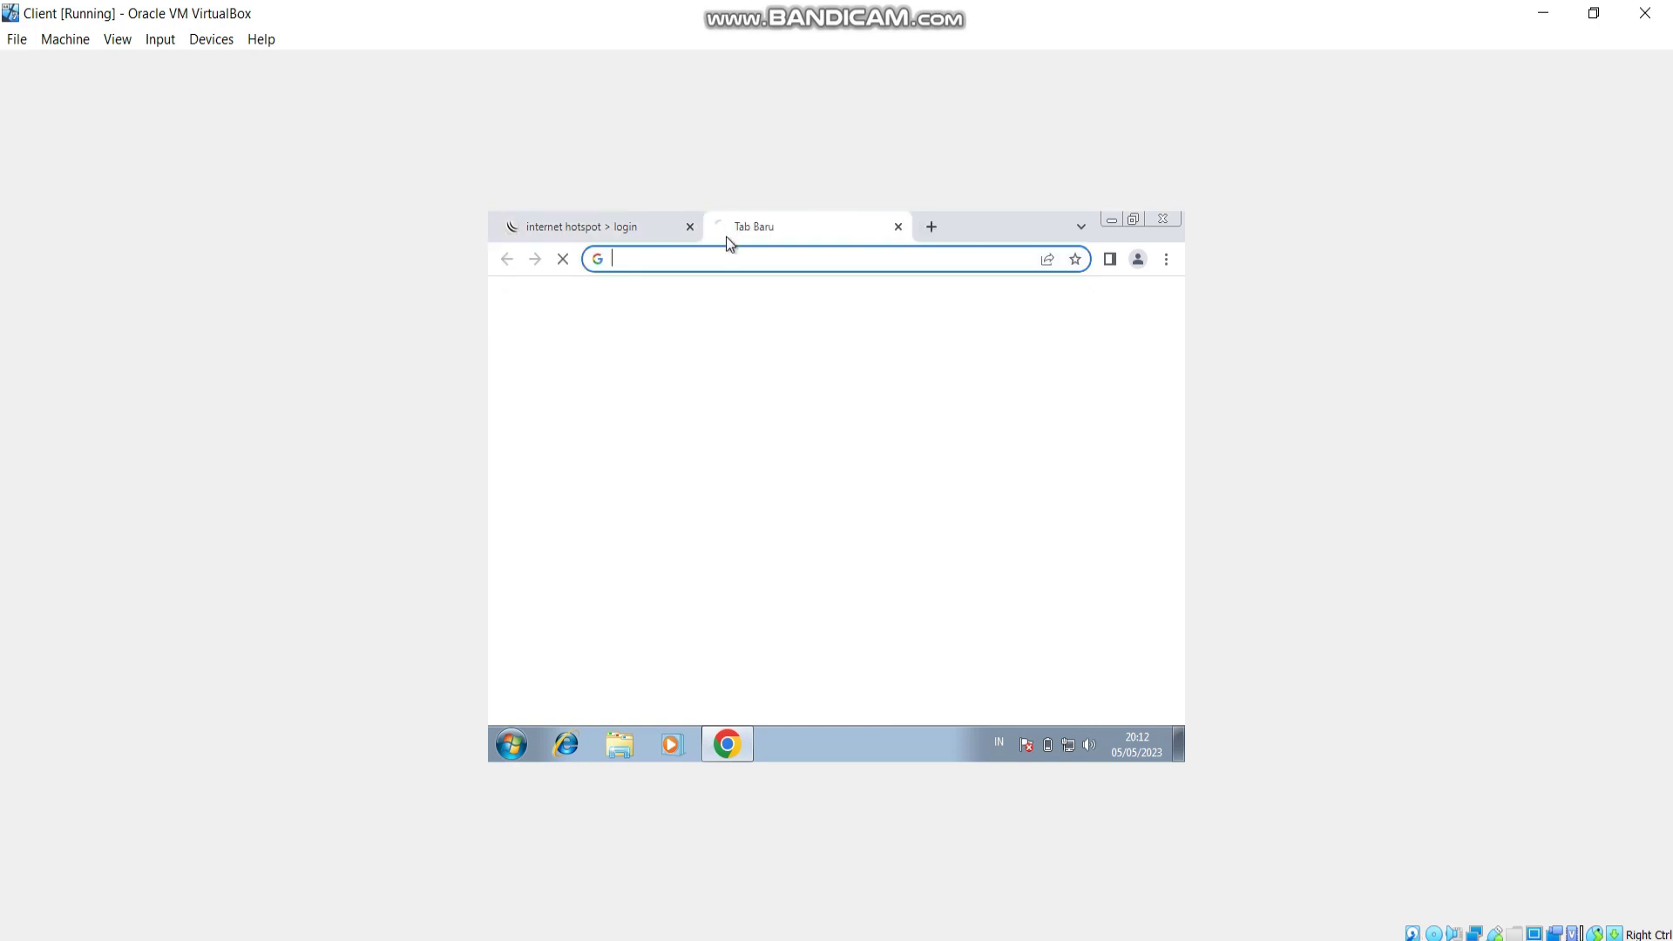
{"action": "type", "text": "you"}
{"action": "key", "text": "Return"}
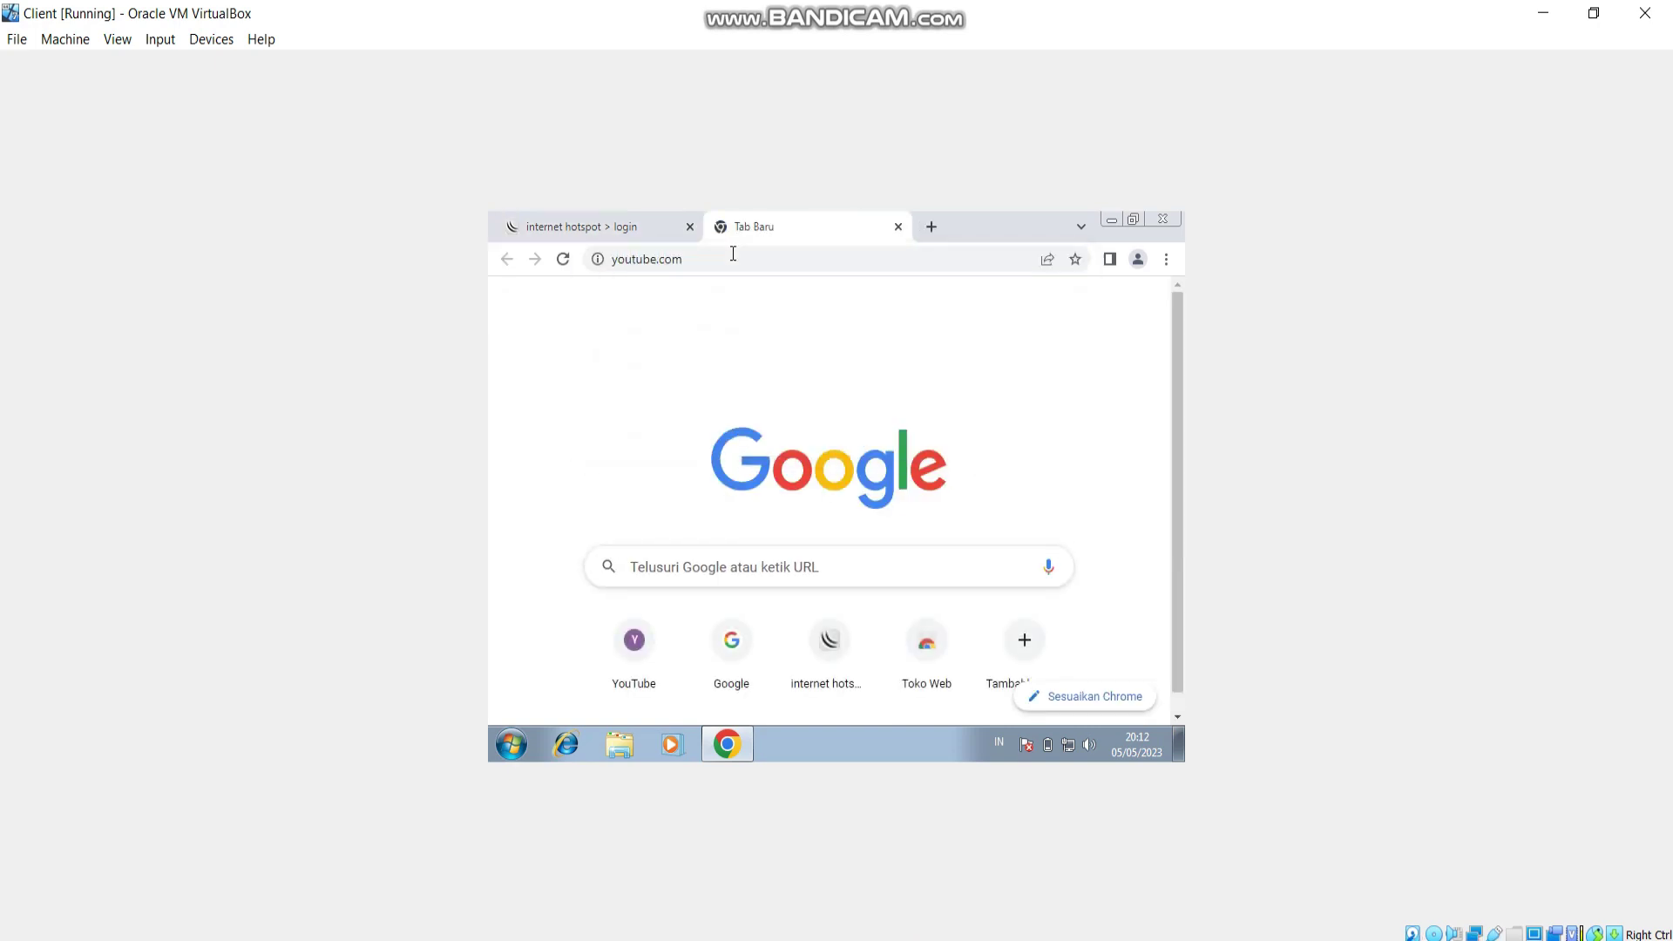
{"action": "left_click", "coordinate": [596, 235]}
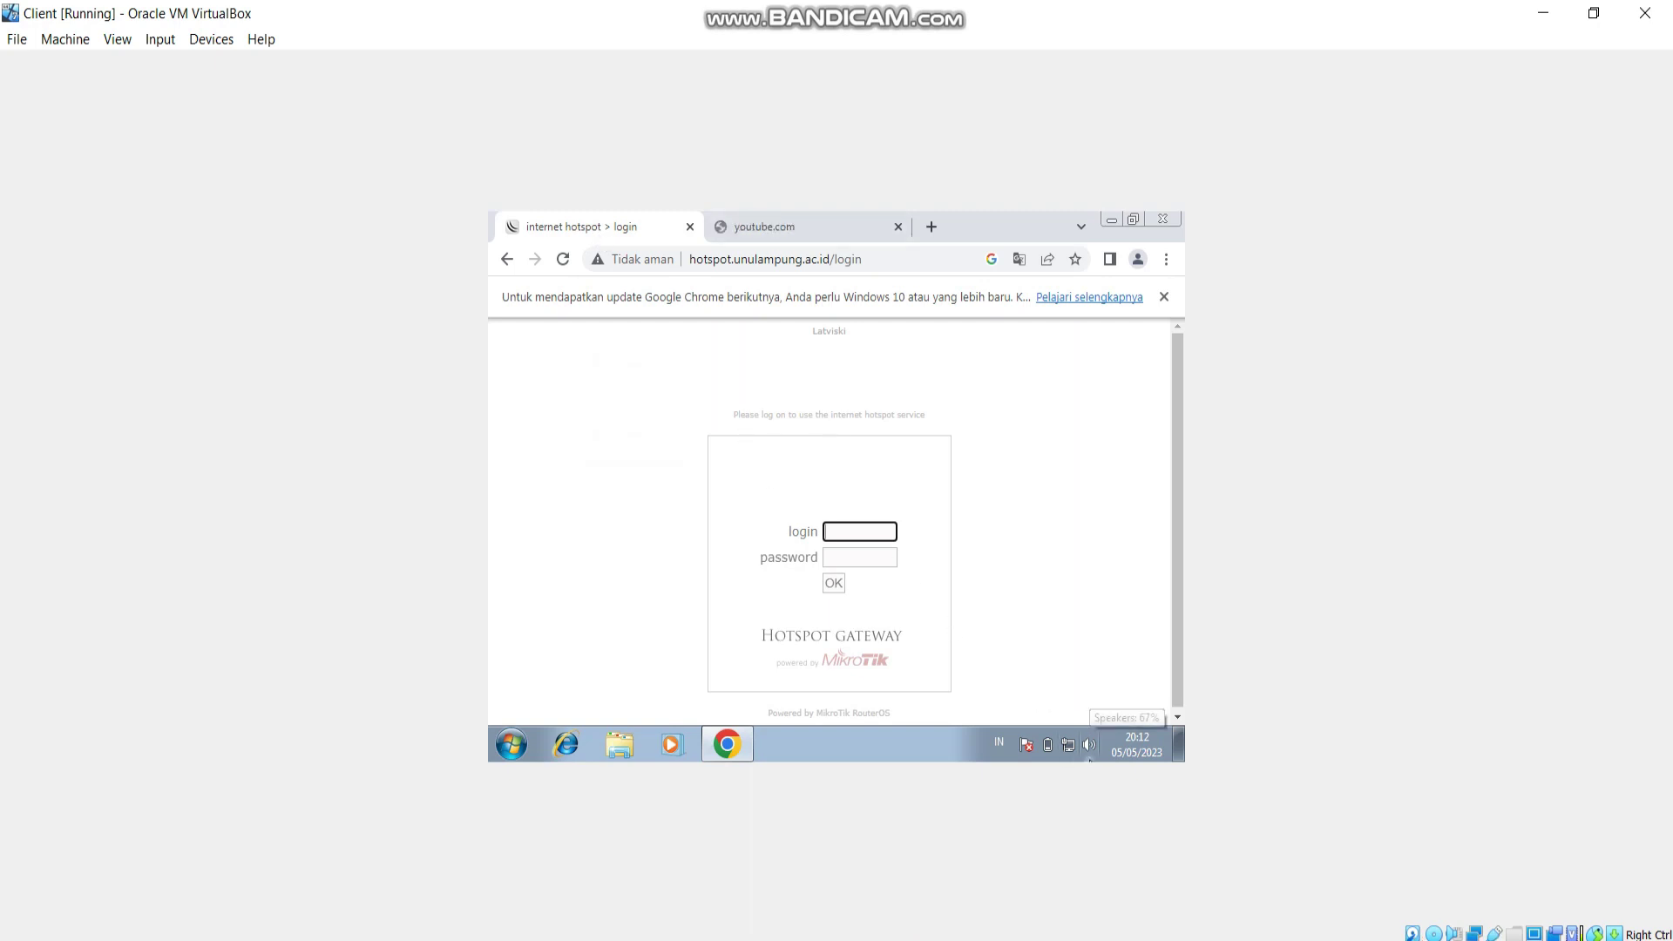
{"action": "left_click", "coordinate": [787, 229]}
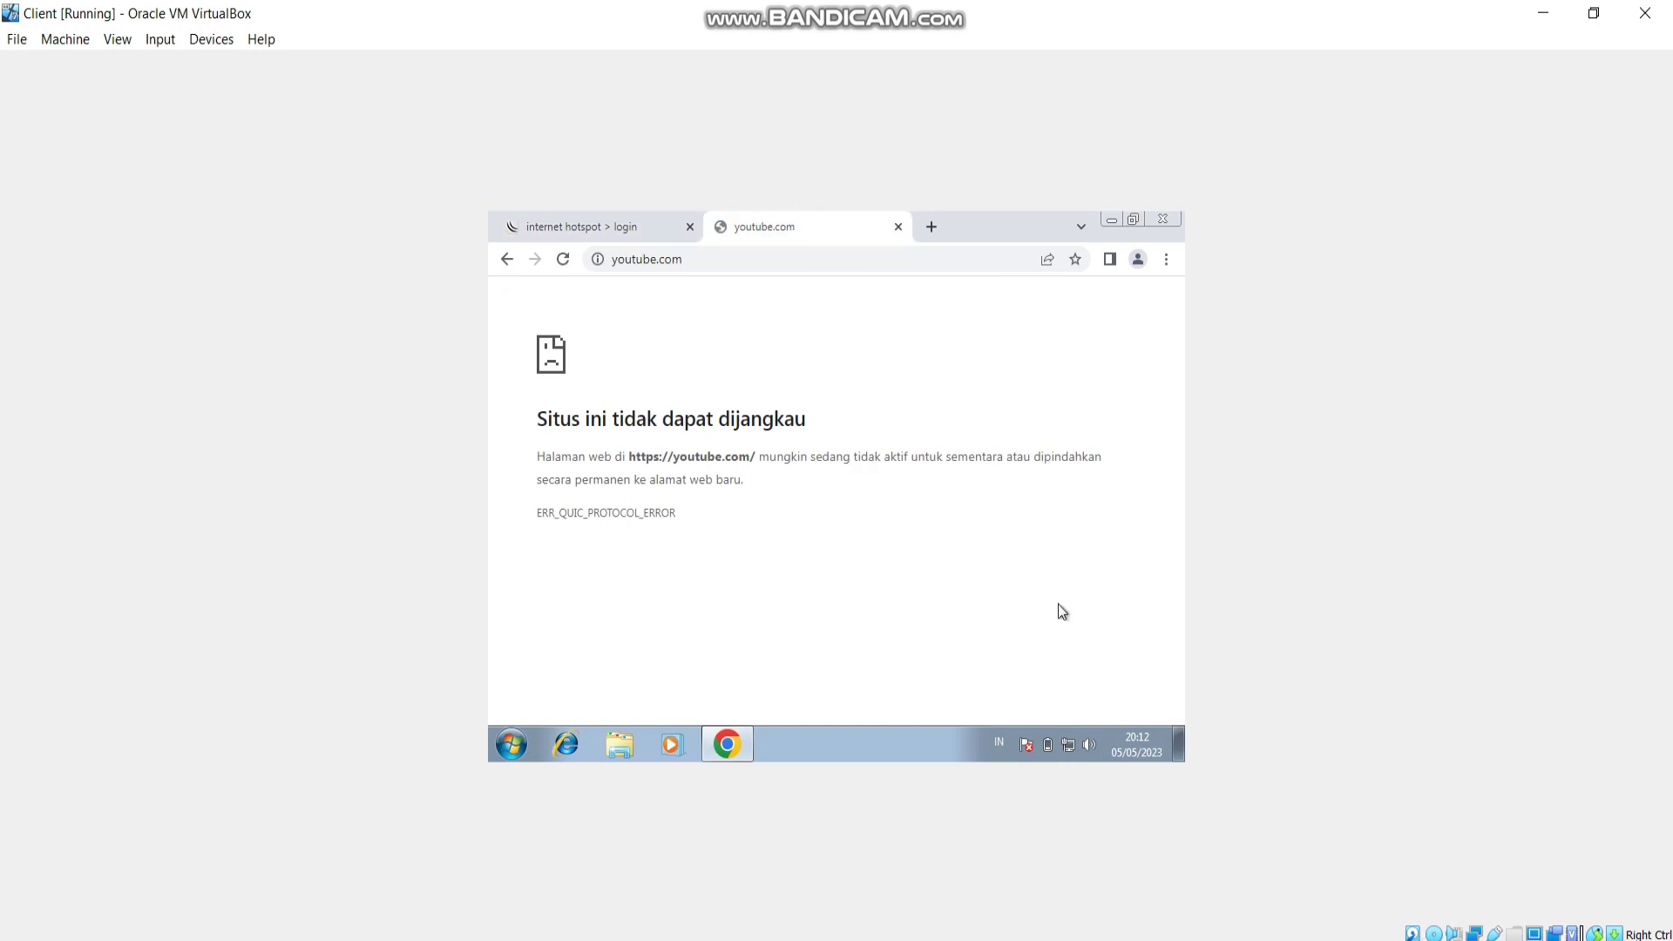
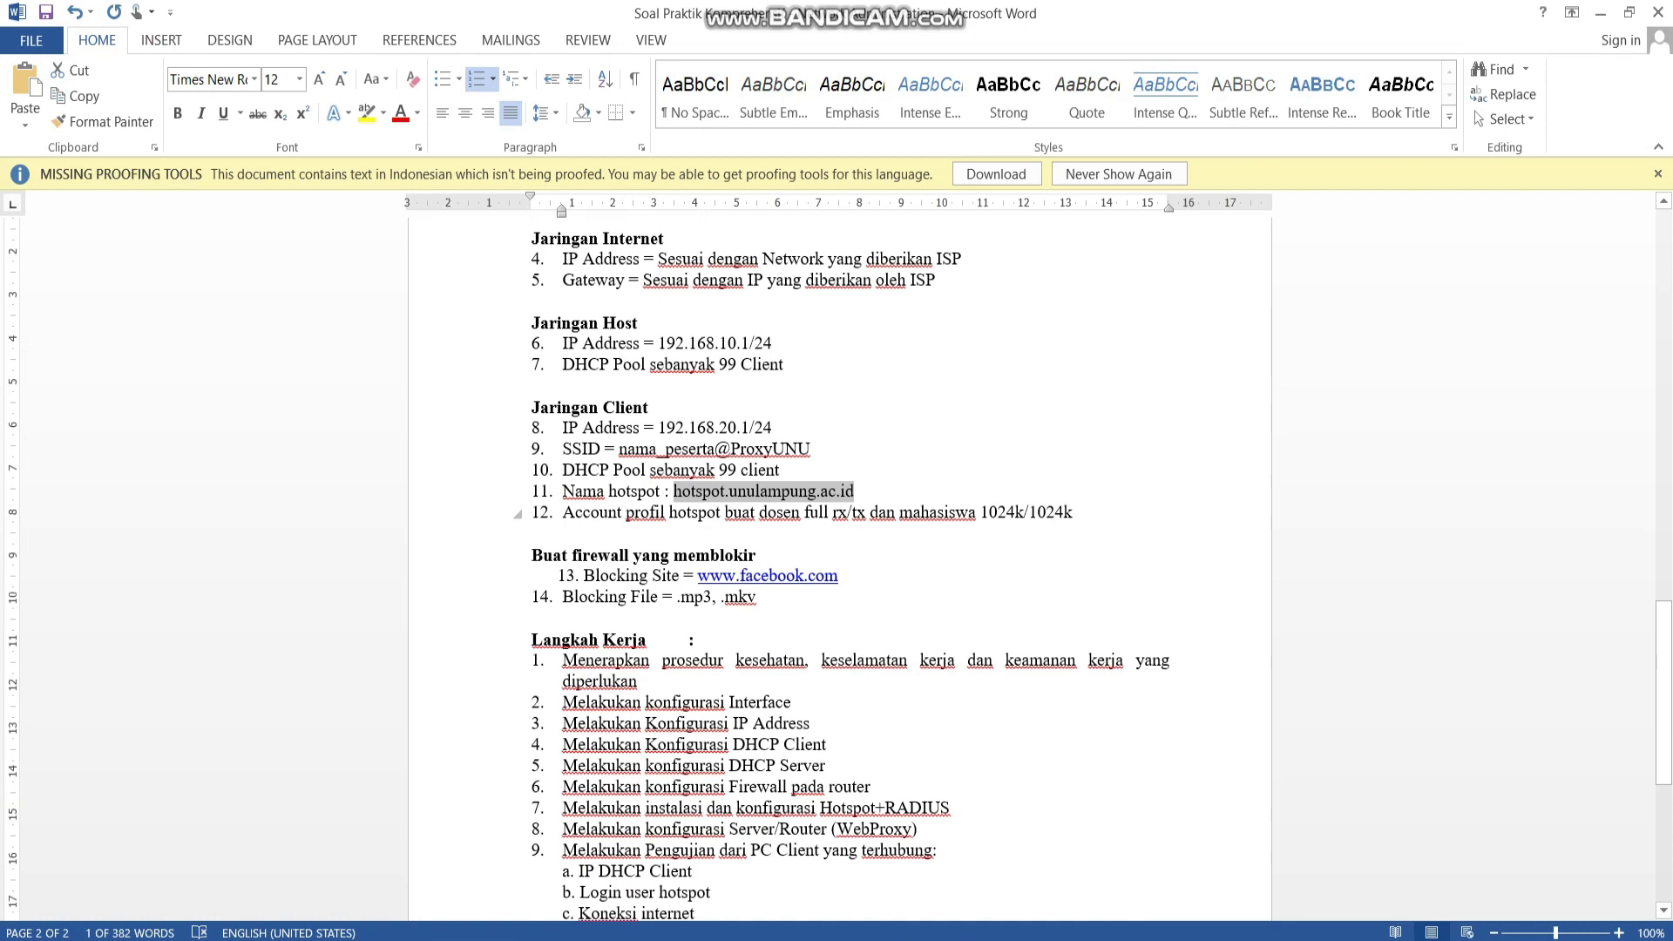
Check the lecturer profile requirement and the 1024k/1024k student rate limit in Word, then return to WinBox.
{"action": "left_click_drag", "start_coordinate": [760, 513], "coordinate": [869, 512]}
{"action": "left_click_drag", "start_coordinate": [981, 512], "coordinate": [1075, 512]}
{"action": "key", "text": "ctrl+c"}
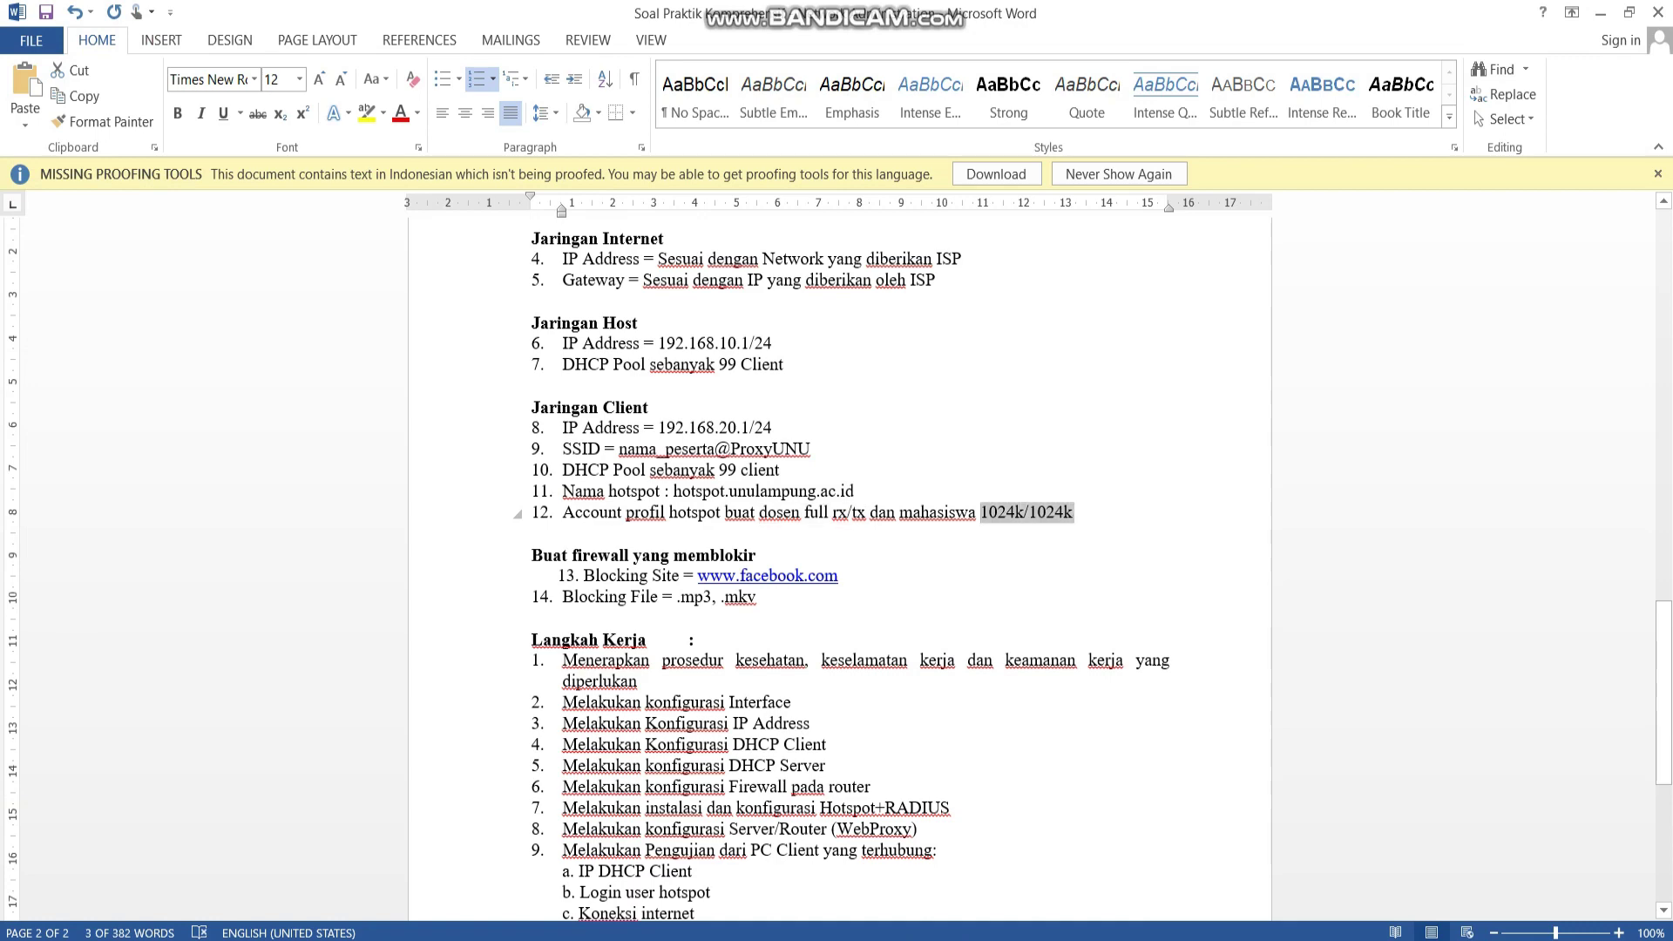
{"action": "key", "text": "alt+Tab"}
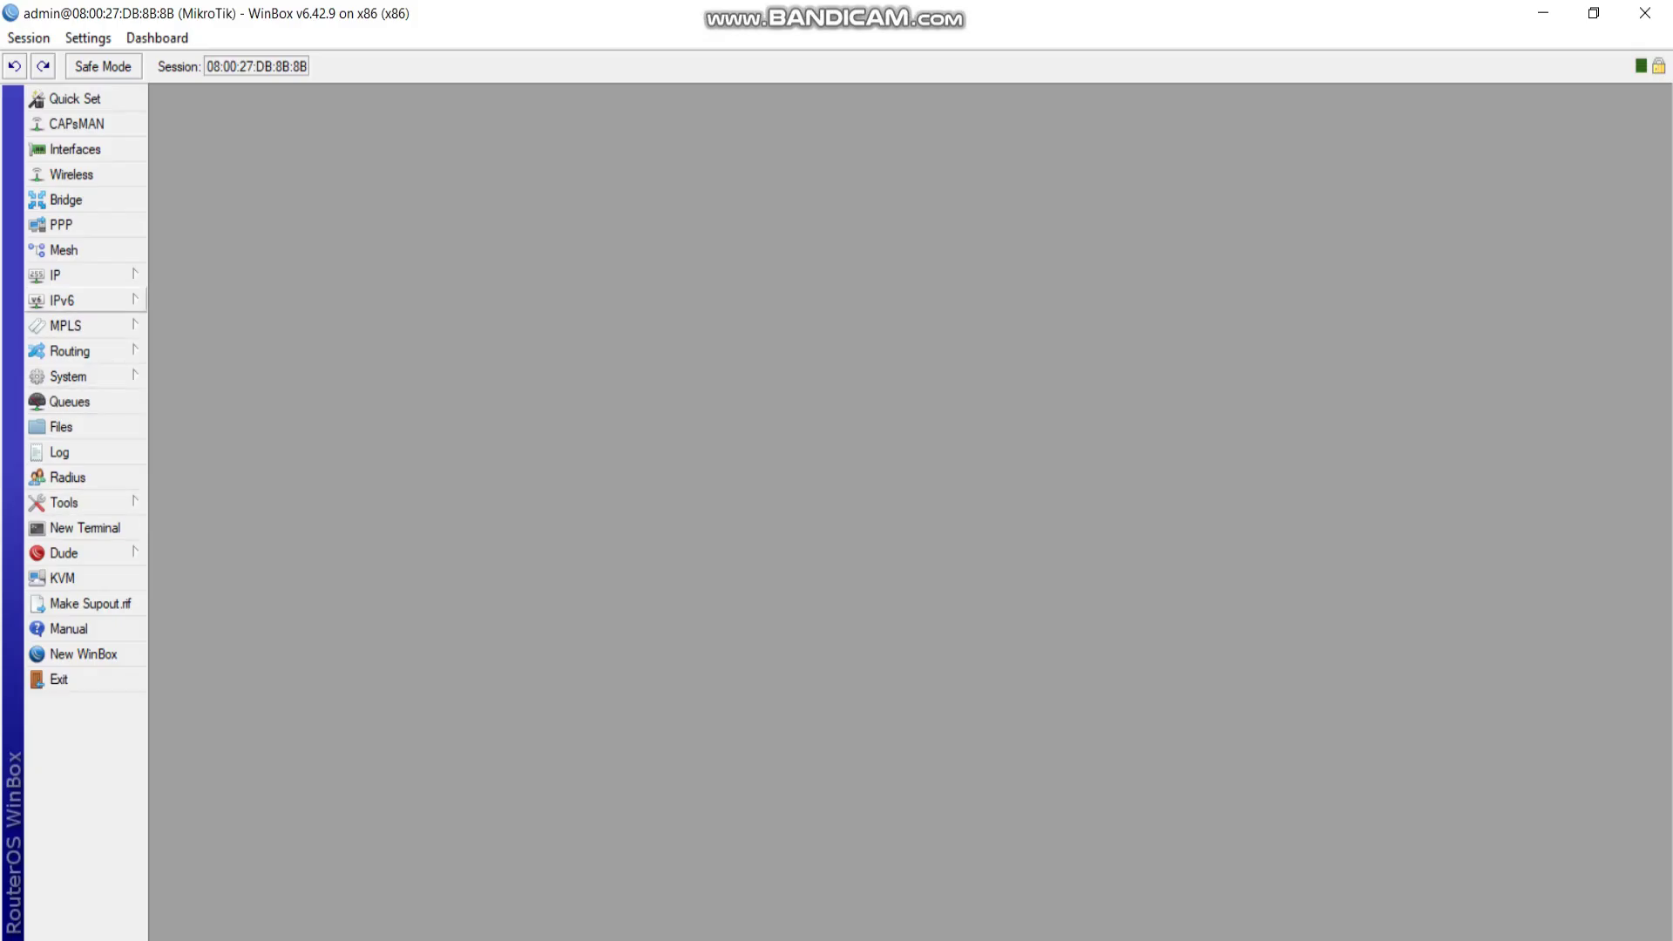
Add a hotspot user profile named 'dosen' with no rate limit.
{"action": "left_click", "coordinate": [84, 274]}
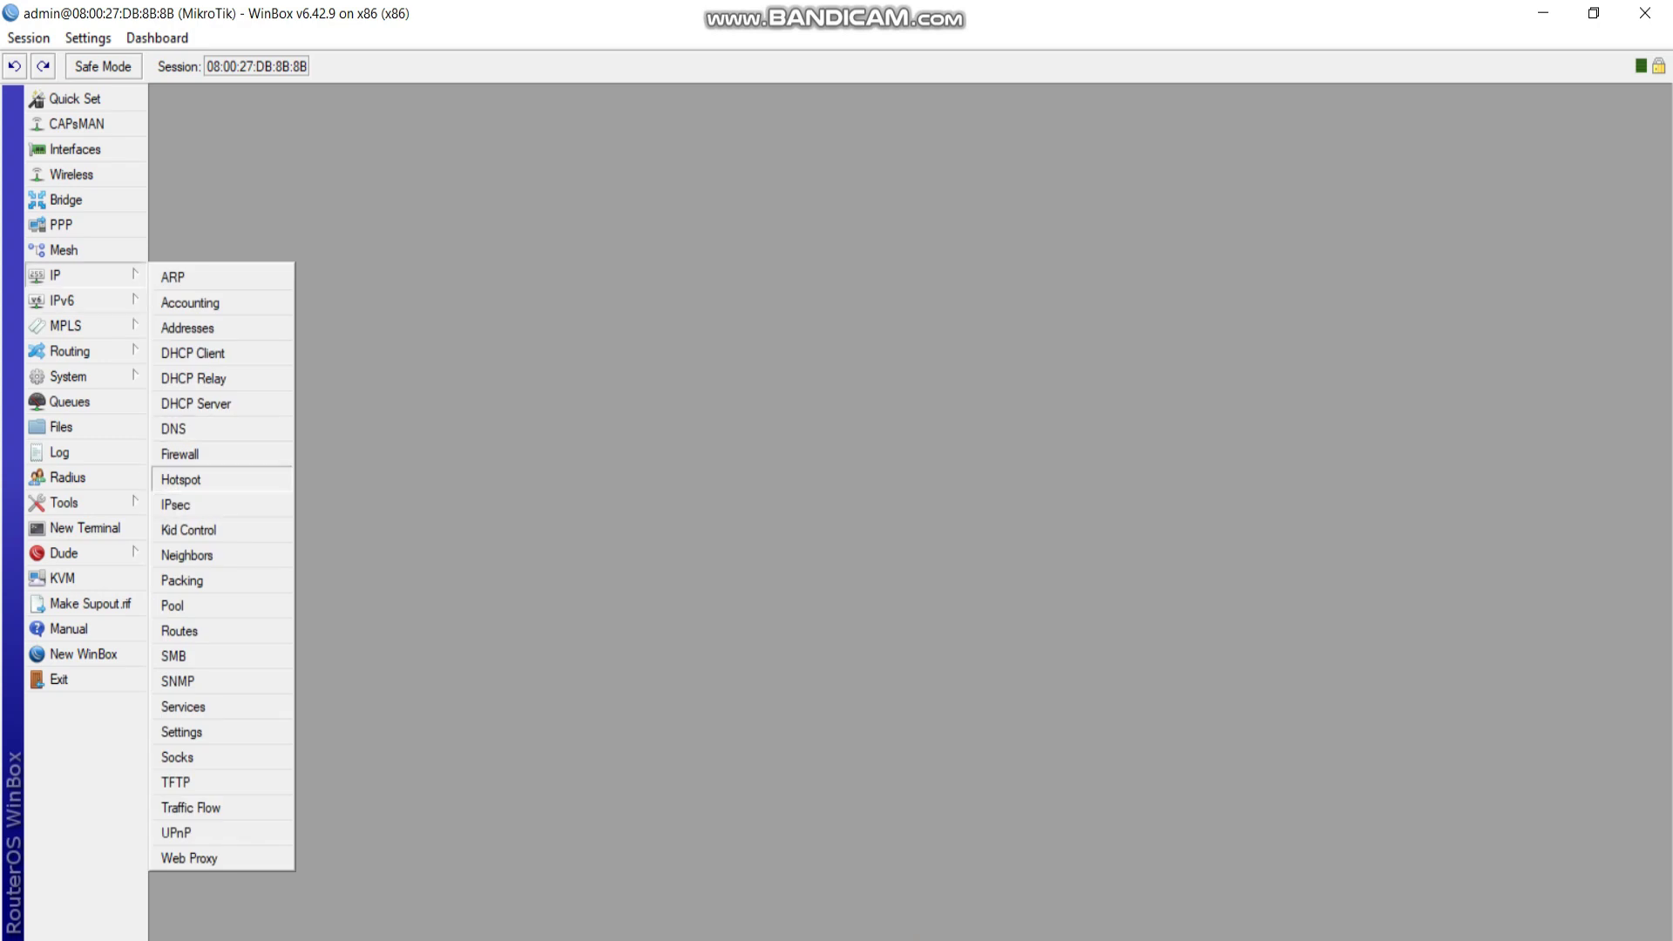
{"action": "left_click", "coordinate": [187, 478]}
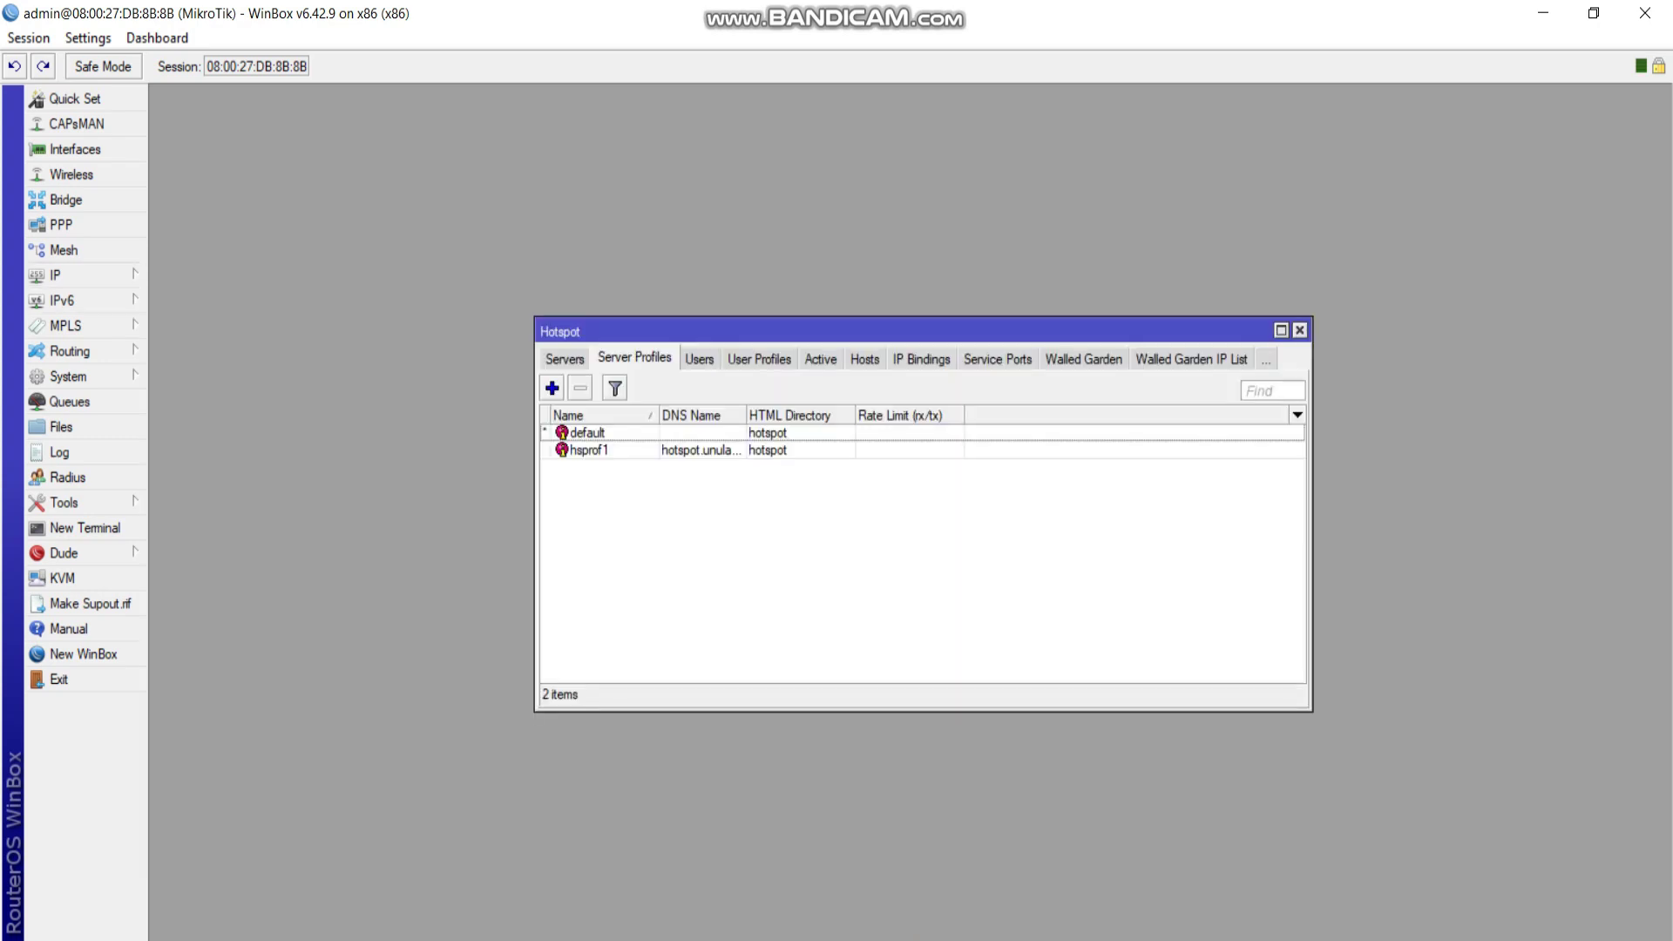
{"action": "left_click", "coordinate": [698, 359]}
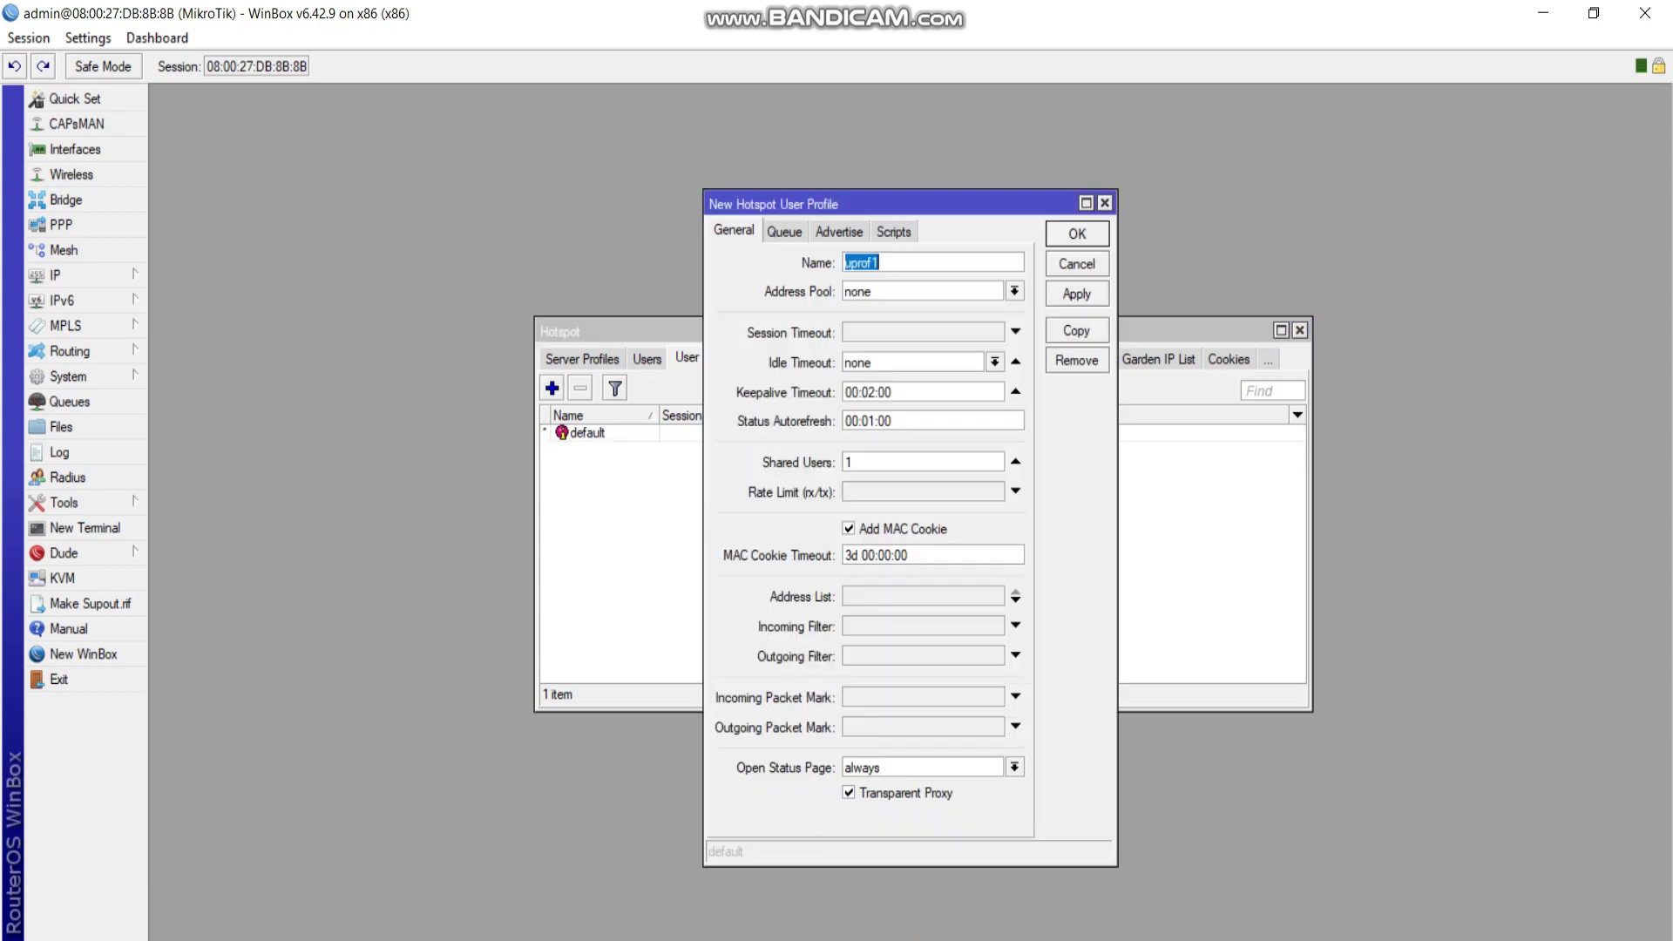
{"action": "type", "text": "dosen"}
{"action": "left_click", "coordinate": [1077, 294]}
{"action": "left_click", "coordinate": [1077, 233]}
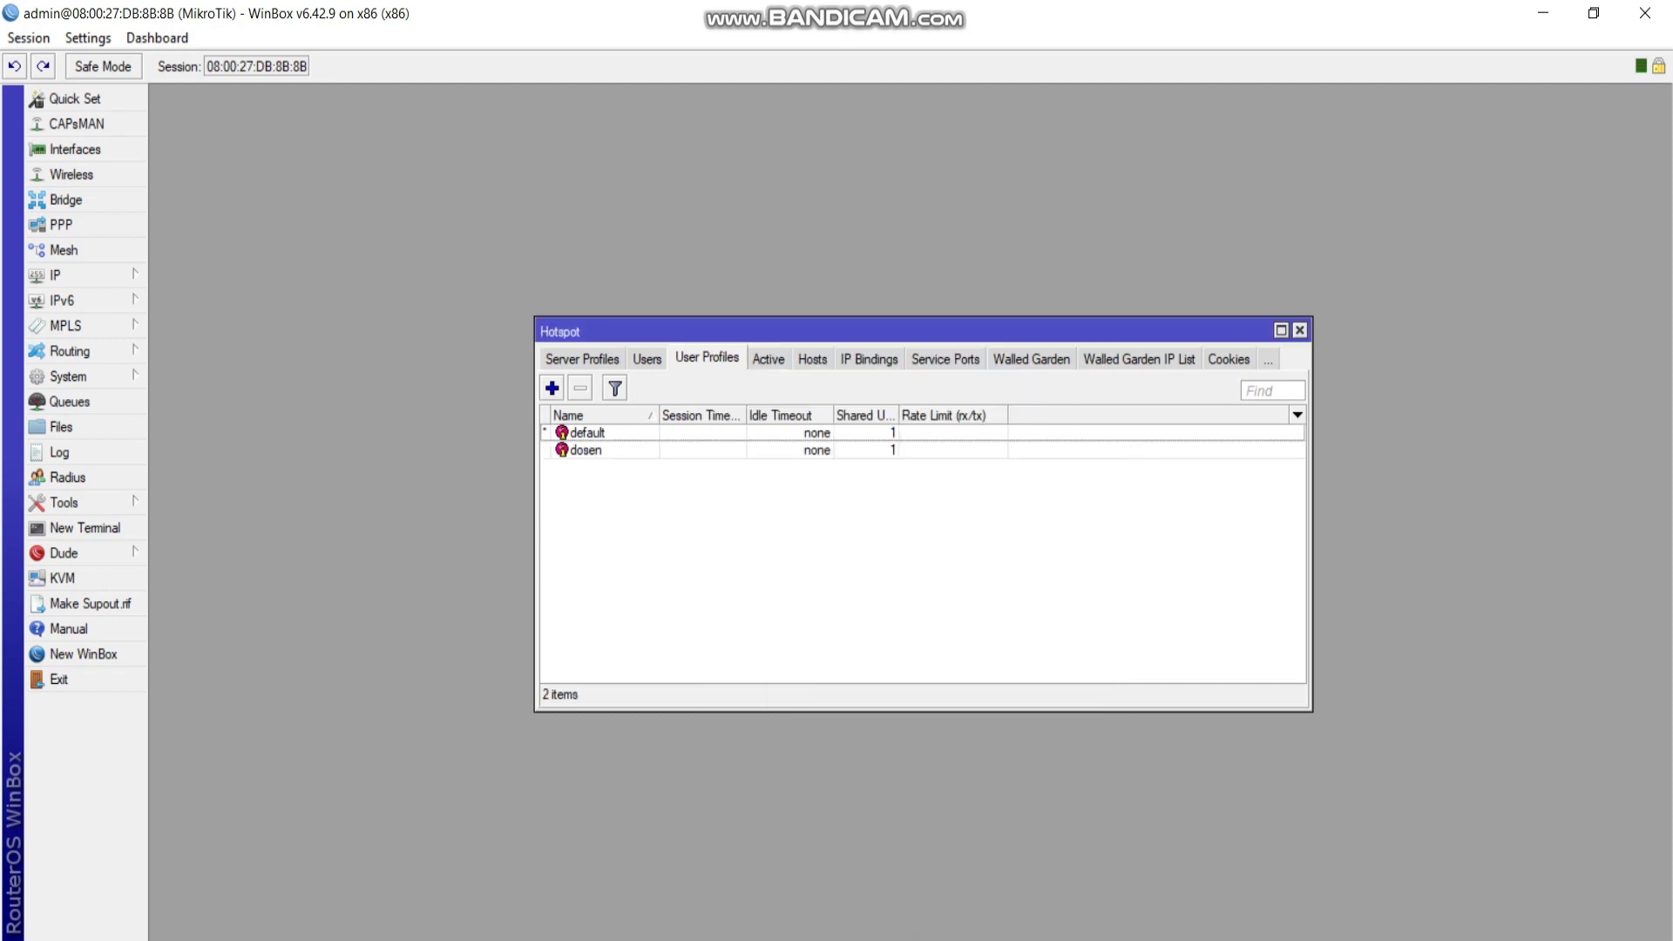
Add hotspot user profile 'mahasiswa' with rate limit 1024k/1024k pasted from Word.
{"action": "left_click", "coordinate": [552, 388]}
{"action": "type", "text": "mahasiswa"}
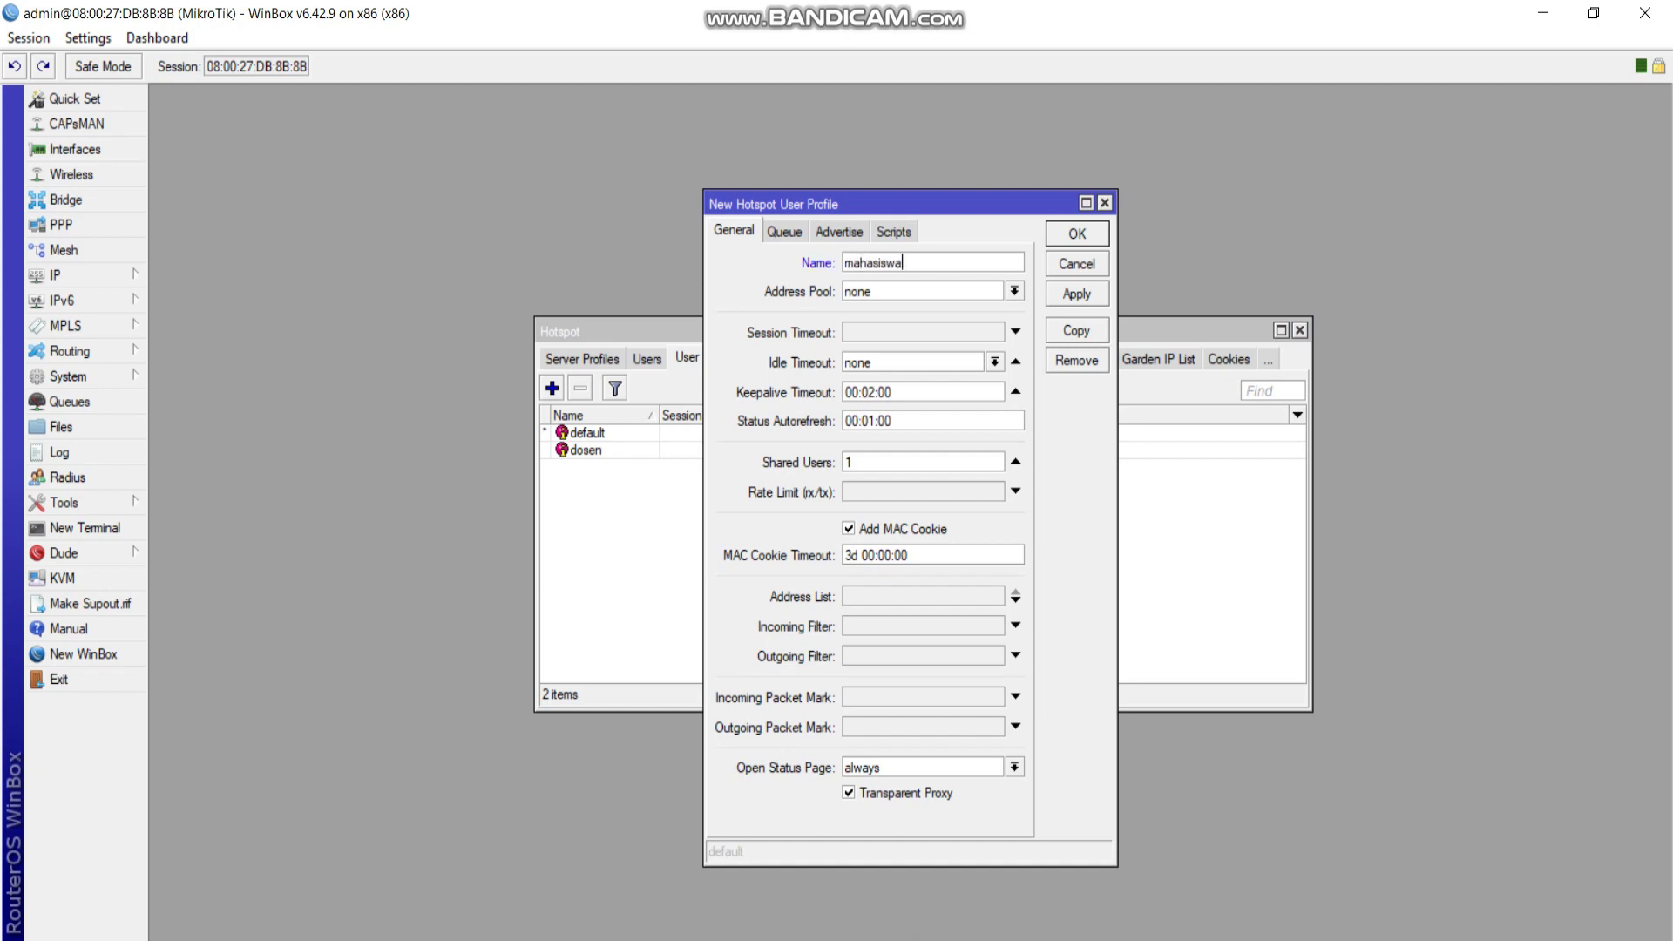
{"action": "left_click", "coordinate": [1015, 490]}
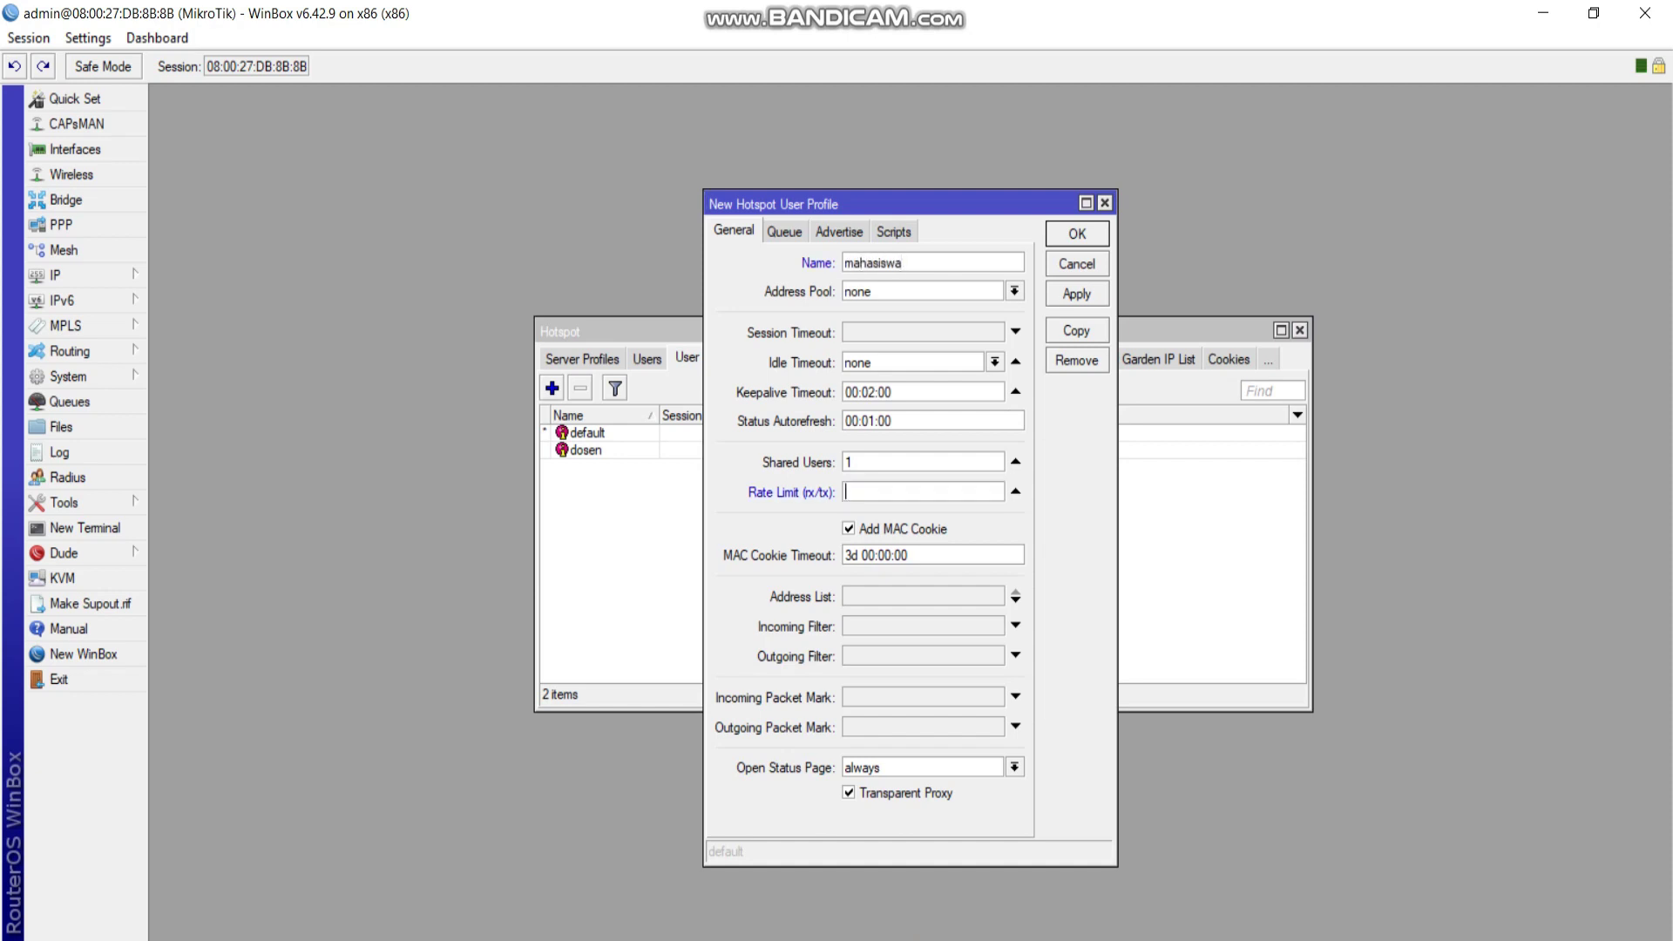
{"action": "key", "text": "alt+Tab"}
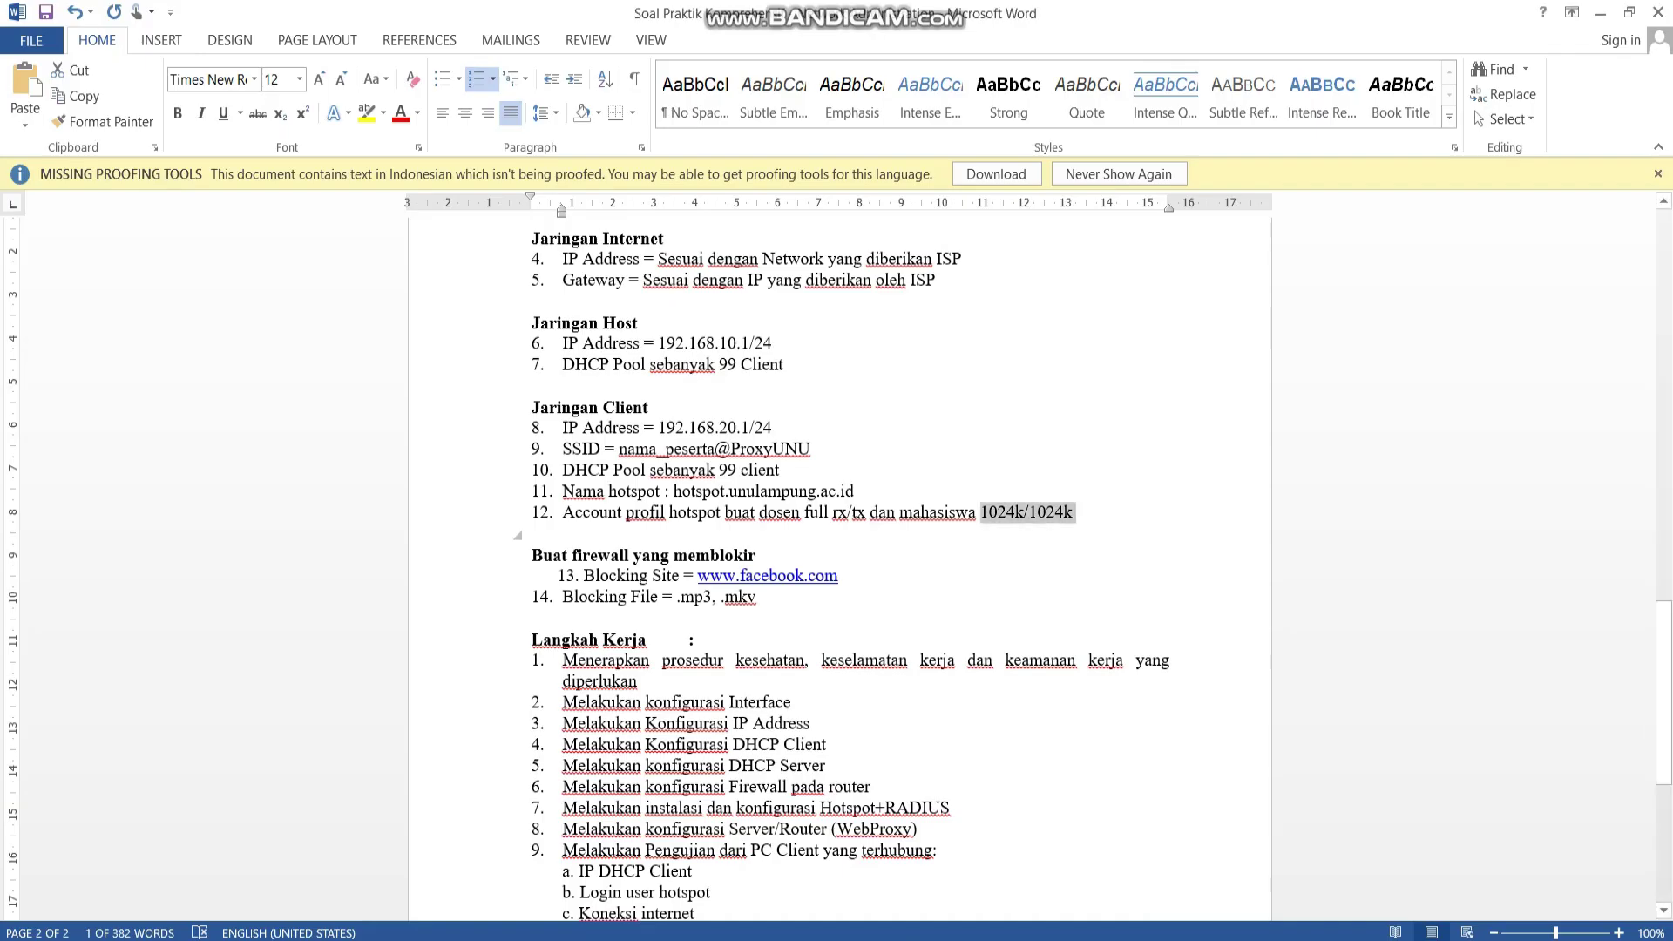
{"action": "key", "text": "alt+Tab"}
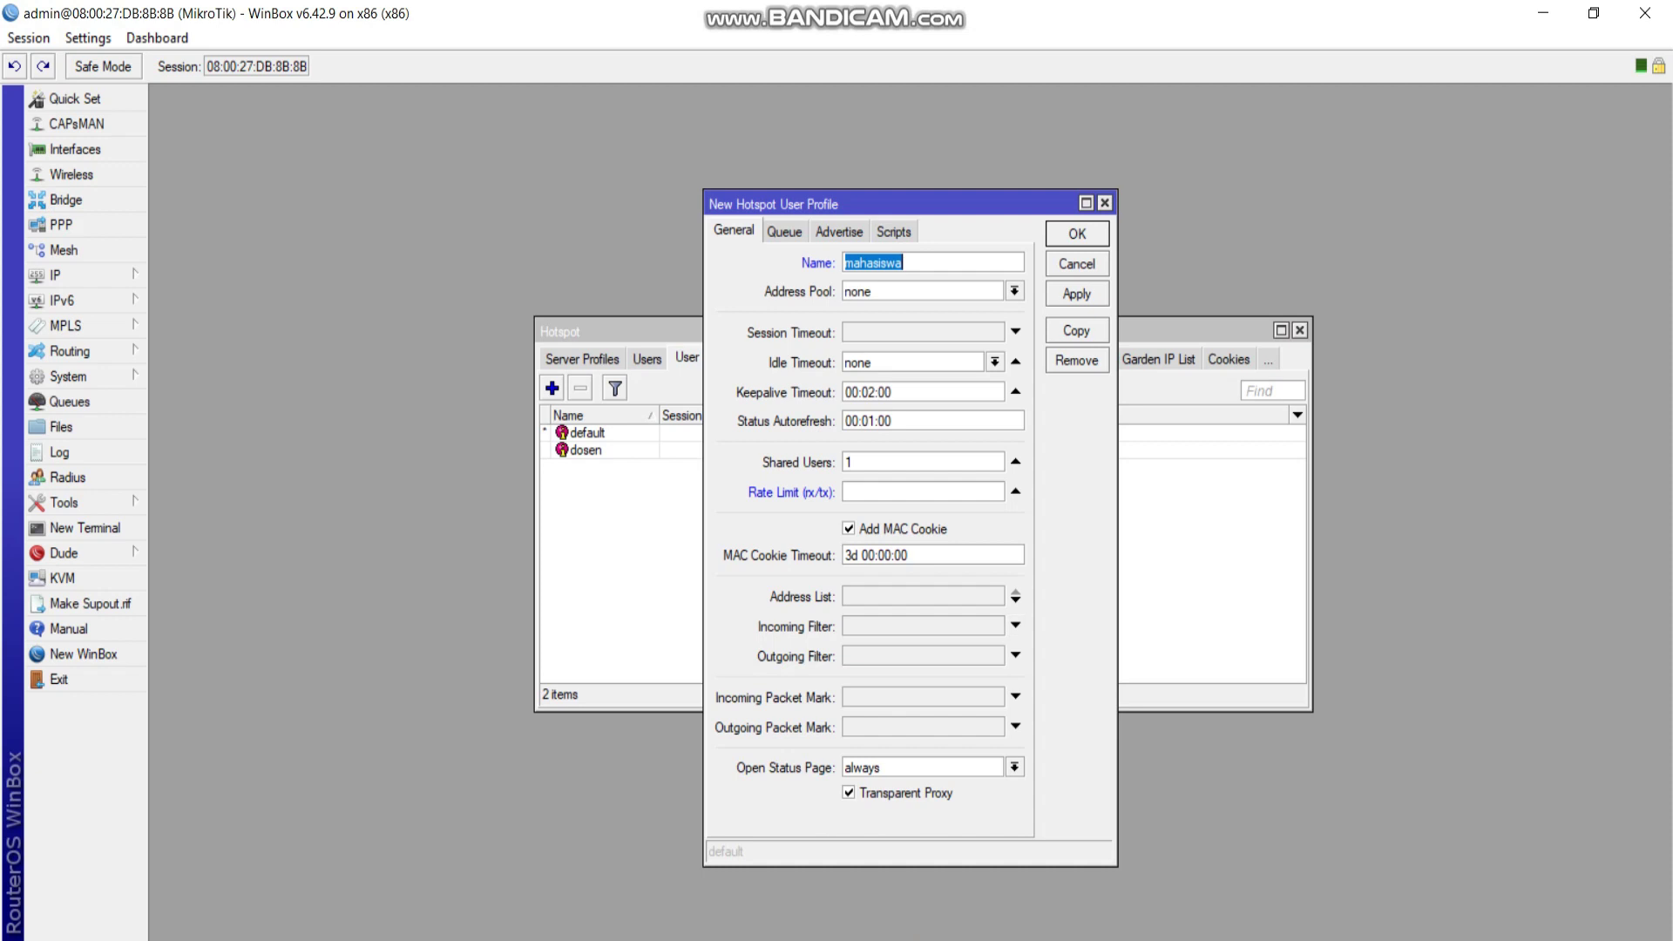
{"action": "left_click", "coordinate": [920, 490]}
{"action": "key", "text": "ctrl+v"}
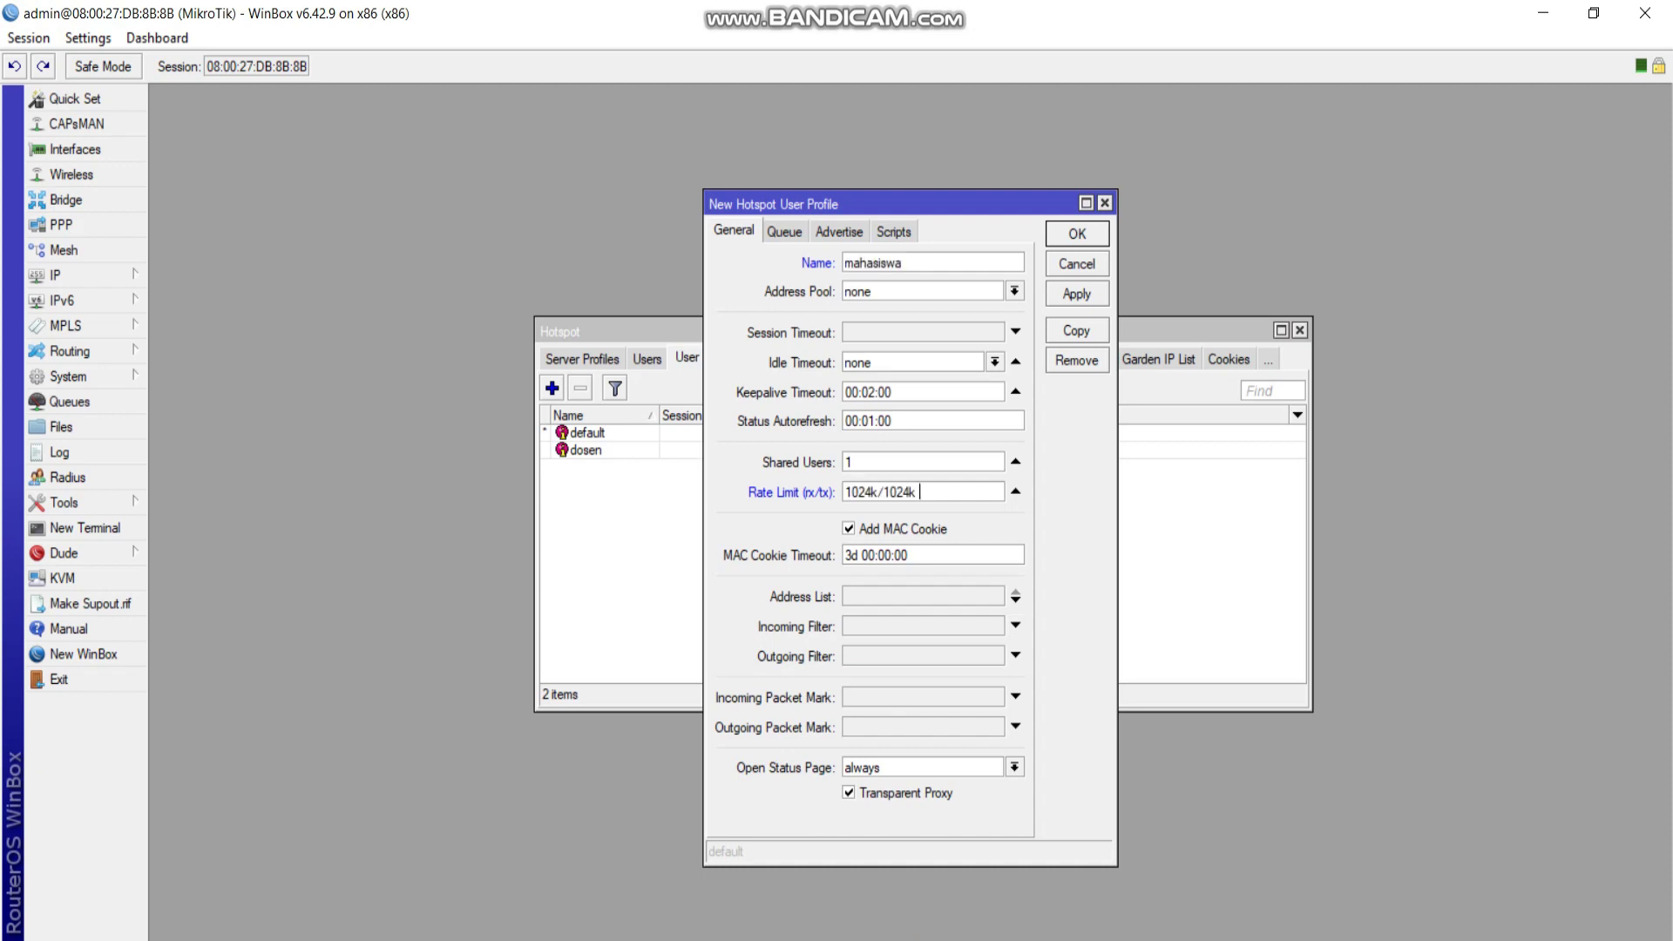
{"action": "key", "text": "Return"}
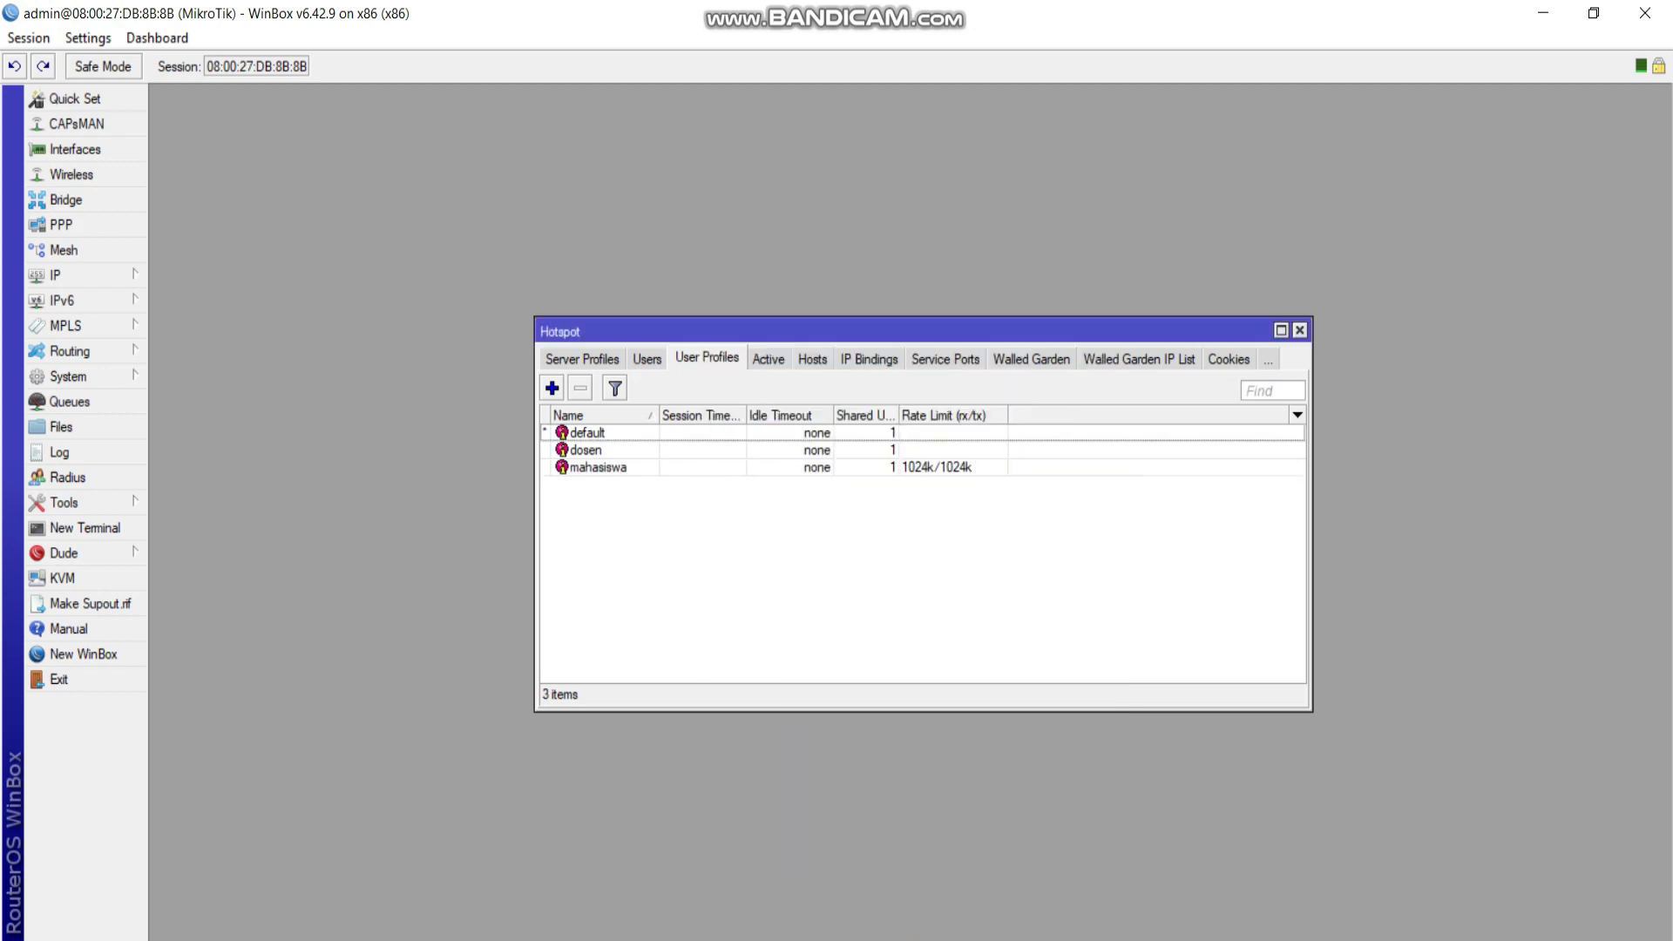
Add a lecturer hotspot user with a name and password, assigned the dosen profile.
{"action": "left_click", "coordinate": [586, 449]}
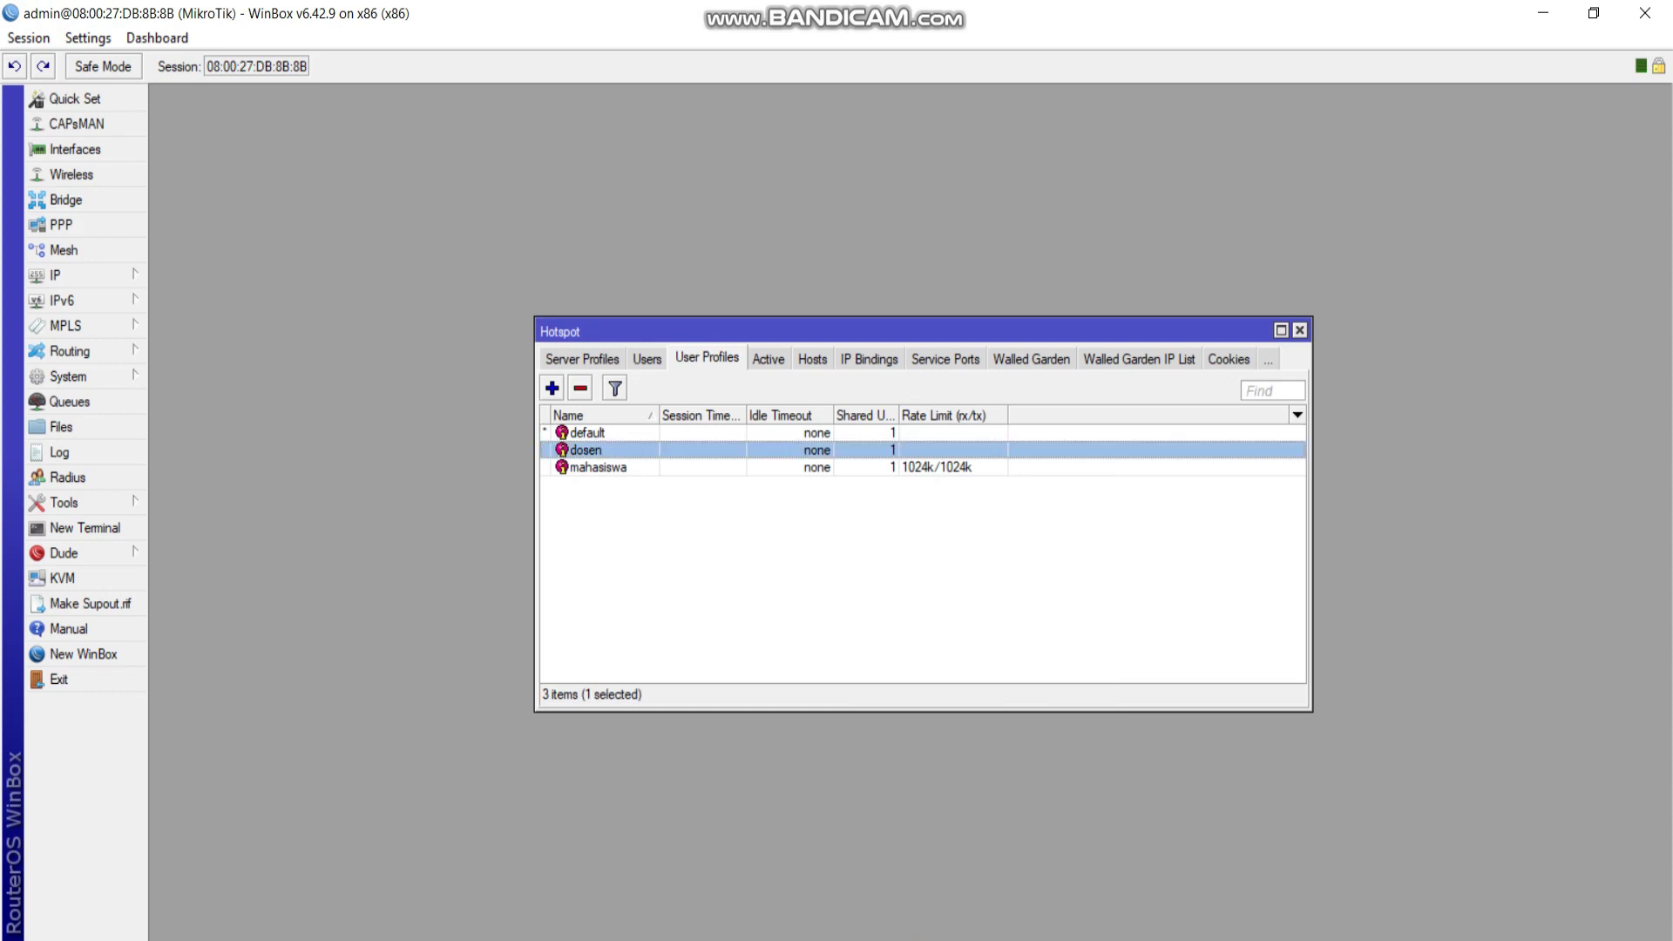
{"action": "left_click", "coordinate": [598, 467]}
{"action": "left_click", "coordinate": [647, 358]}
{"action": "left_click", "coordinate": [552, 388]}
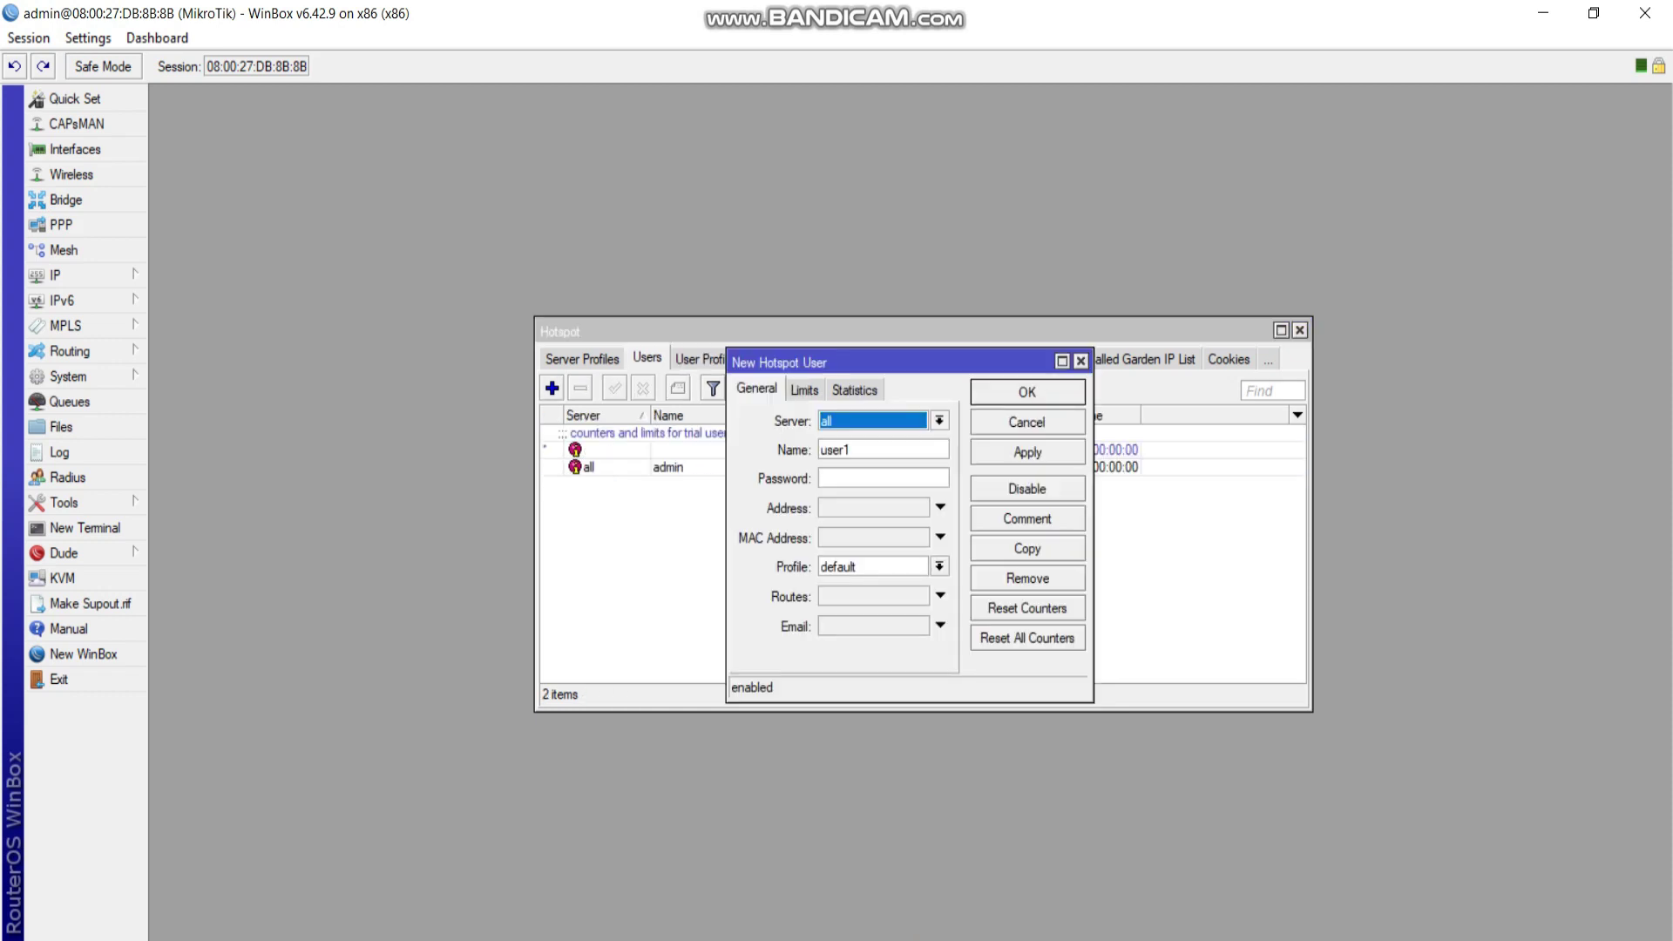
{"action": "key", "text": "Tab"}
{"action": "key", "text": "BackSpace"}
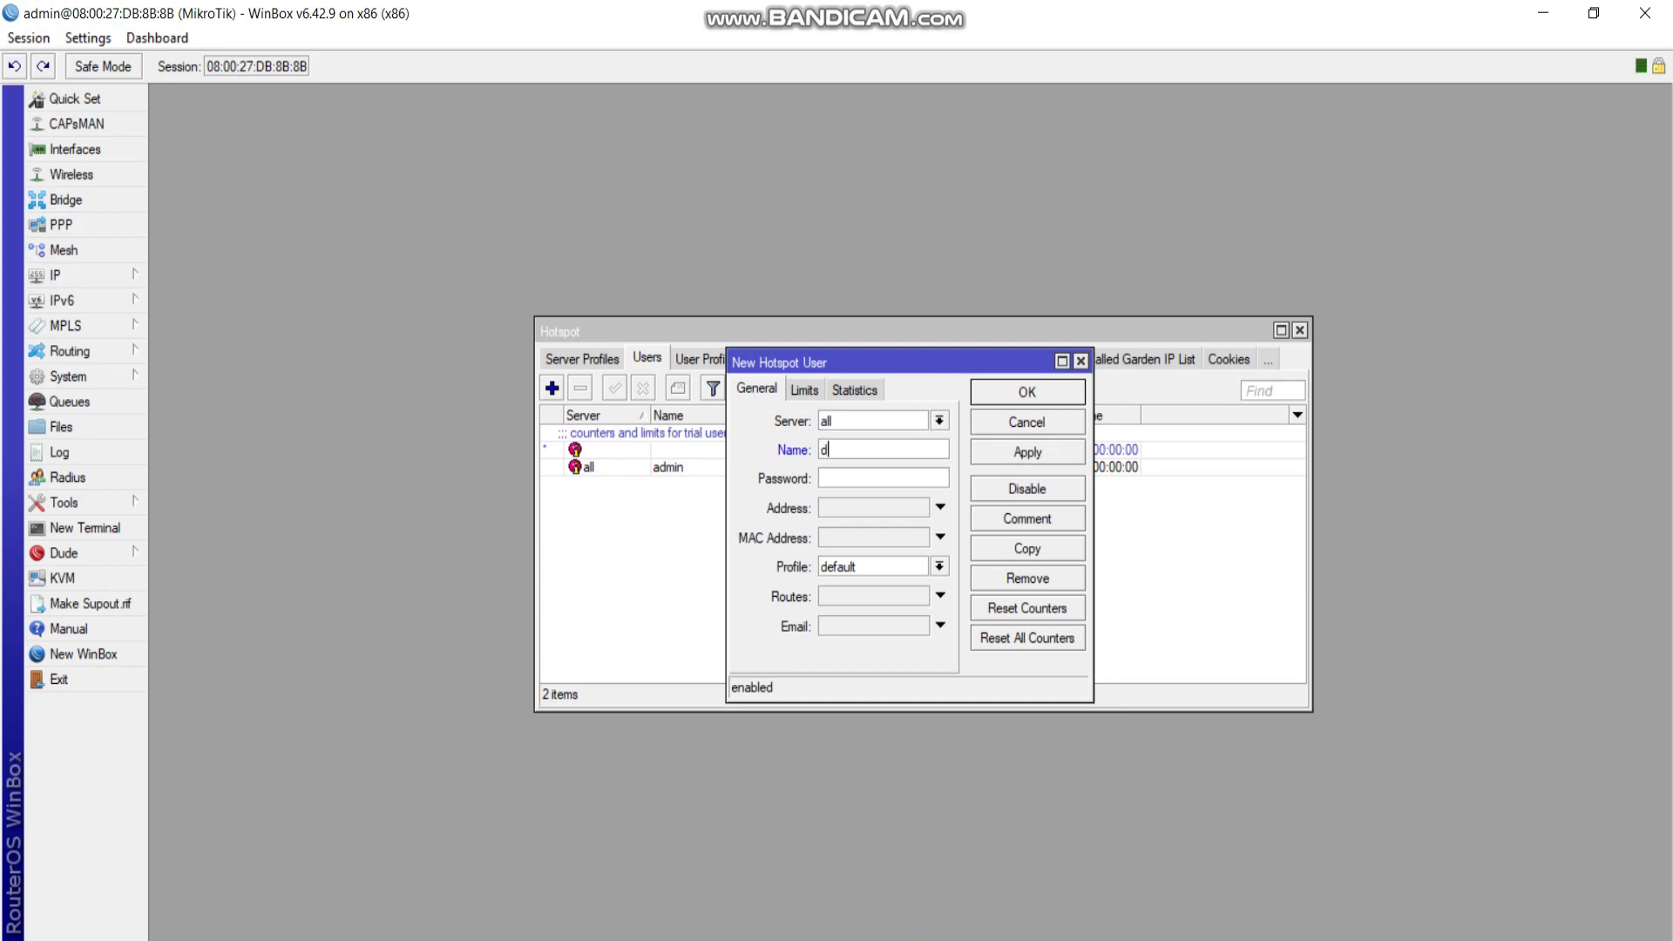
{"action": "type", "text": "rudi"}
{"action": "key", "text": "Tab"}
{"action": "left_click", "coordinate": [939, 567]}
{"action": "left_click", "coordinate": [863, 598]}
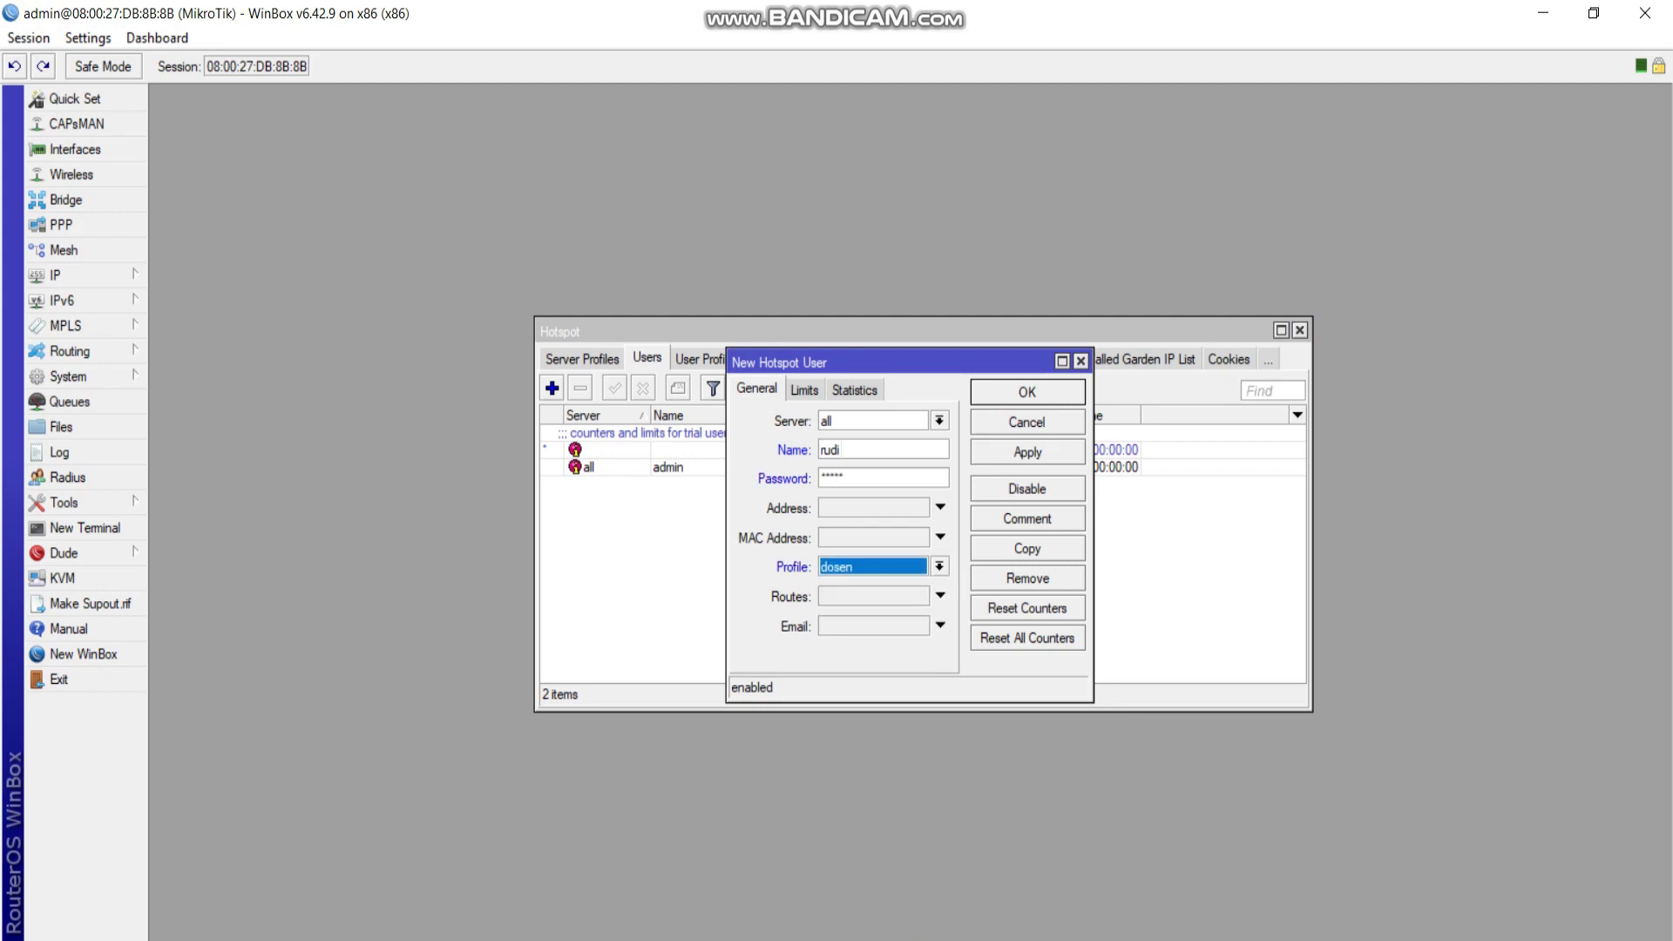
{"action": "left_click", "coordinate": [1027, 452]}
{"action": "left_click", "coordinate": [1028, 391]}
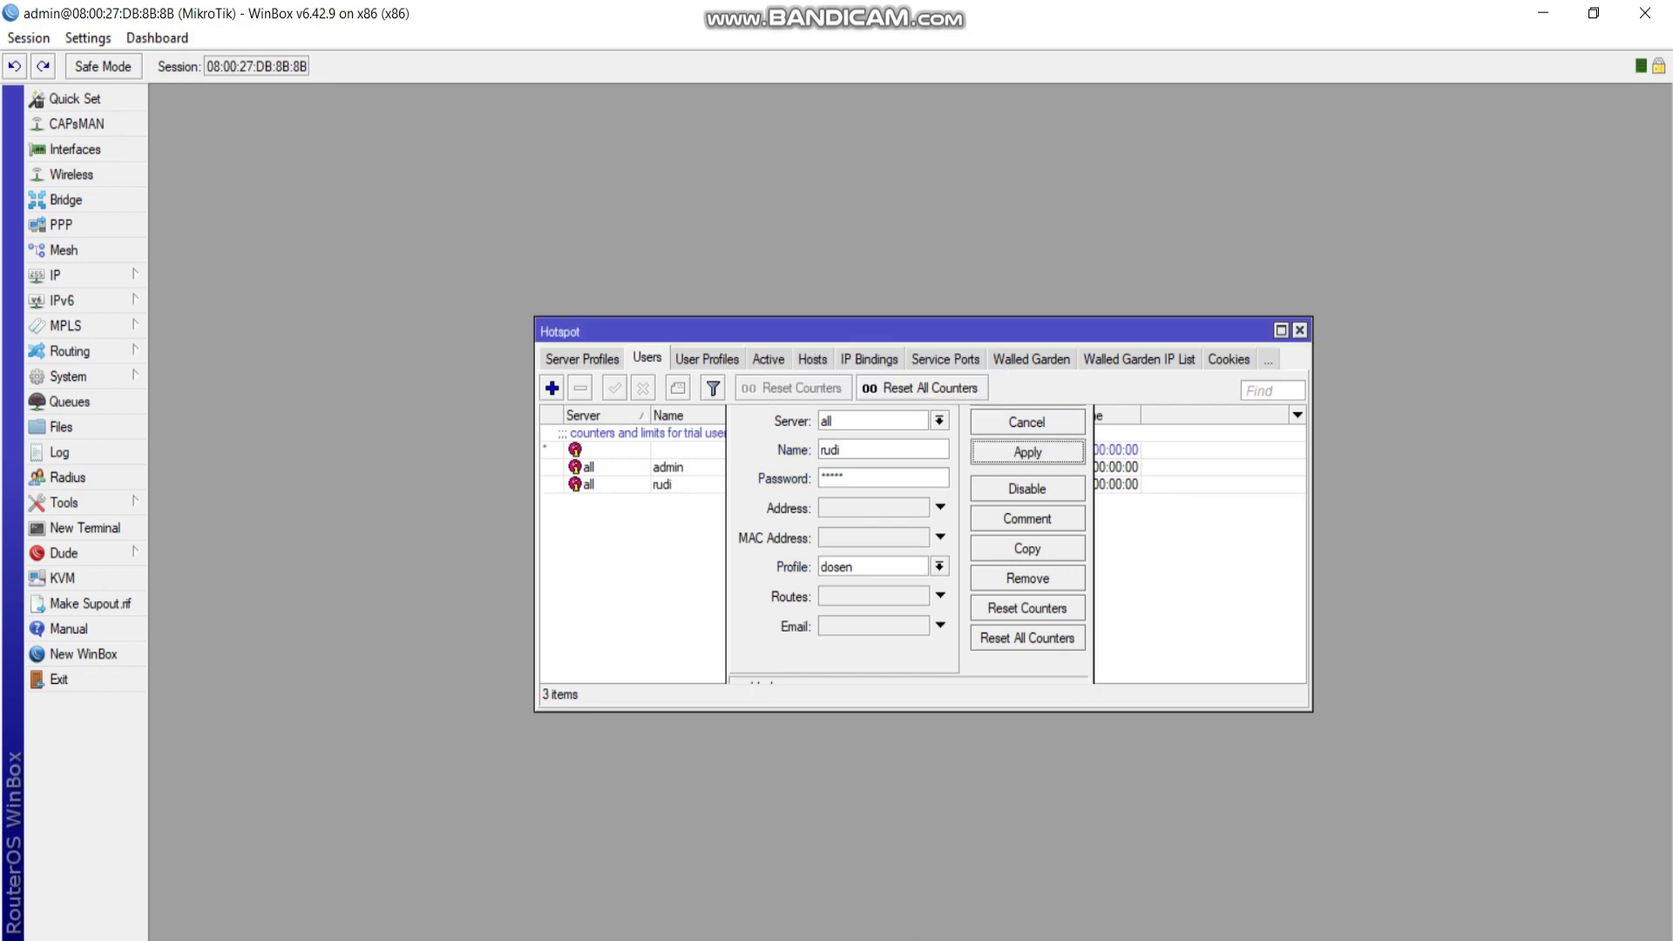
Add a student hotspot user named by student ID, with the ID as password and the mahasiswa profile.
{"action": "left_click", "coordinate": [552, 388]}
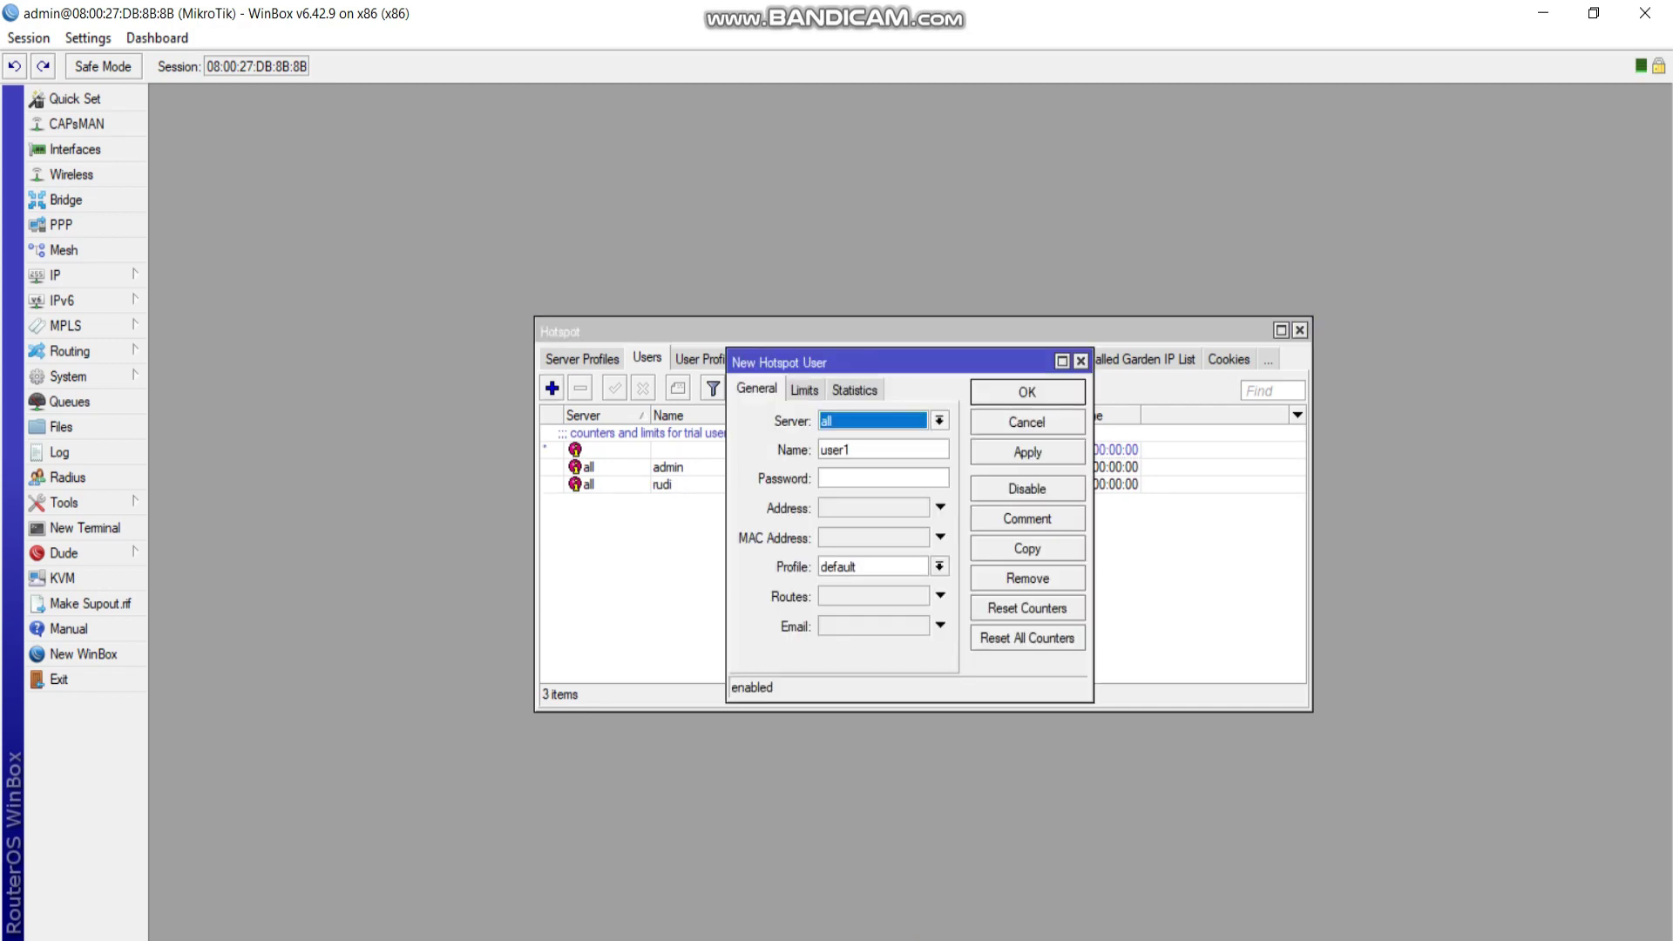
{"action": "key", "text": "Tab"}
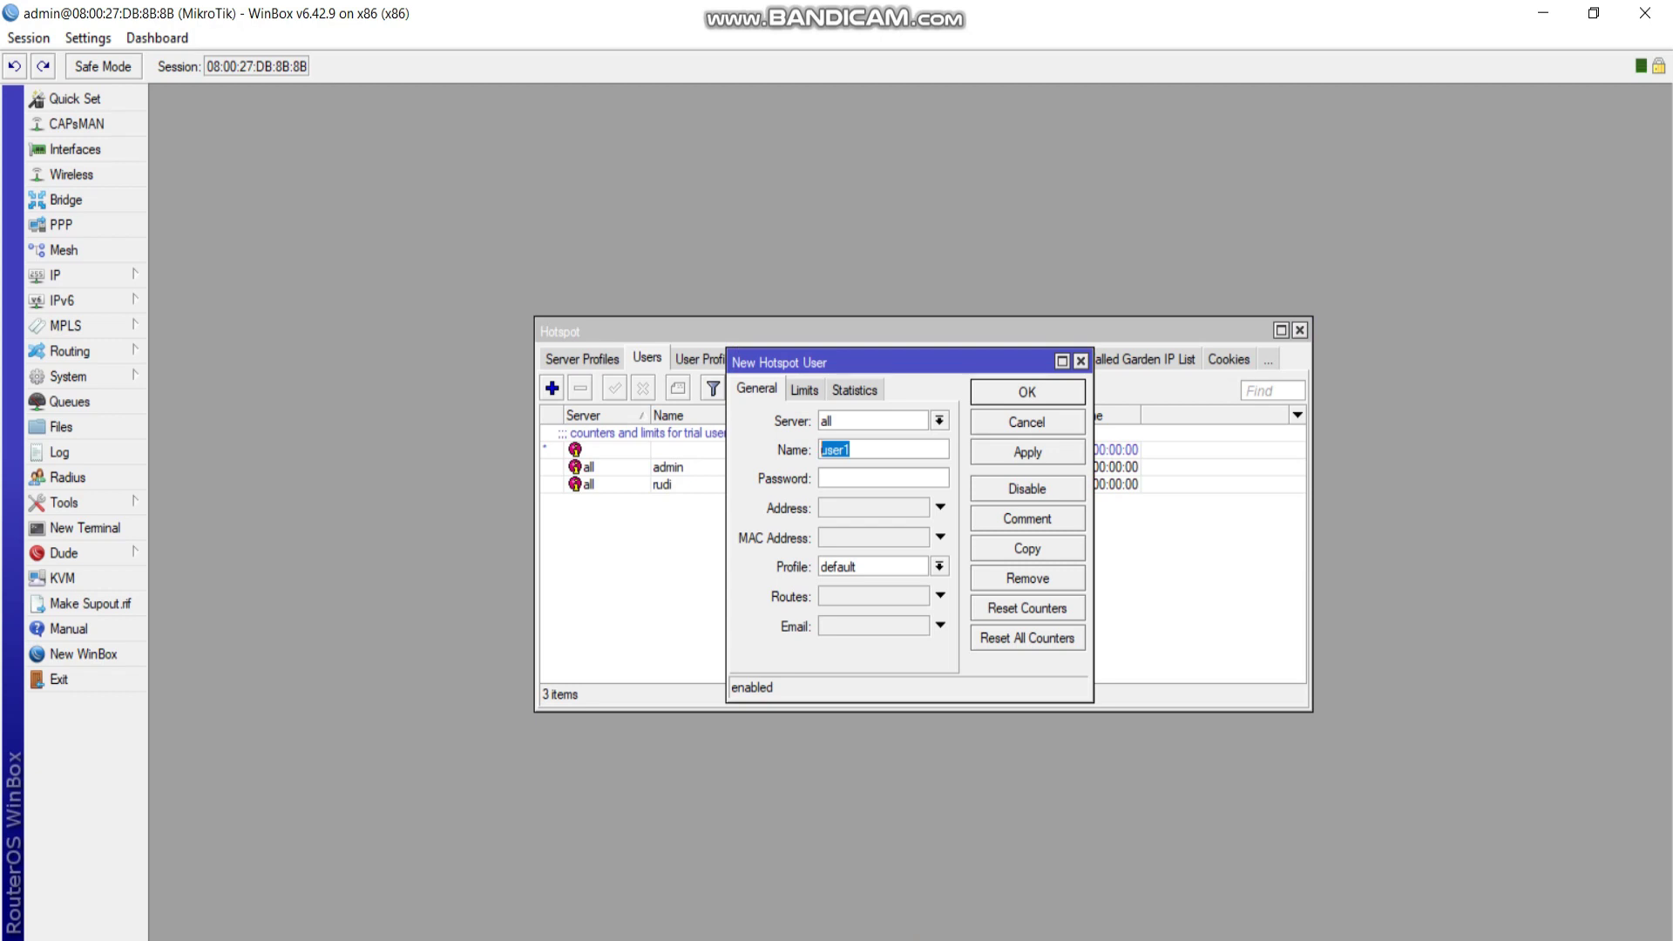
{"action": "key", "text": "Tab"}
{"action": "left_click", "coordinate": [939, 566]}
{"action": "left_click", "coordinate": [859, 613]}
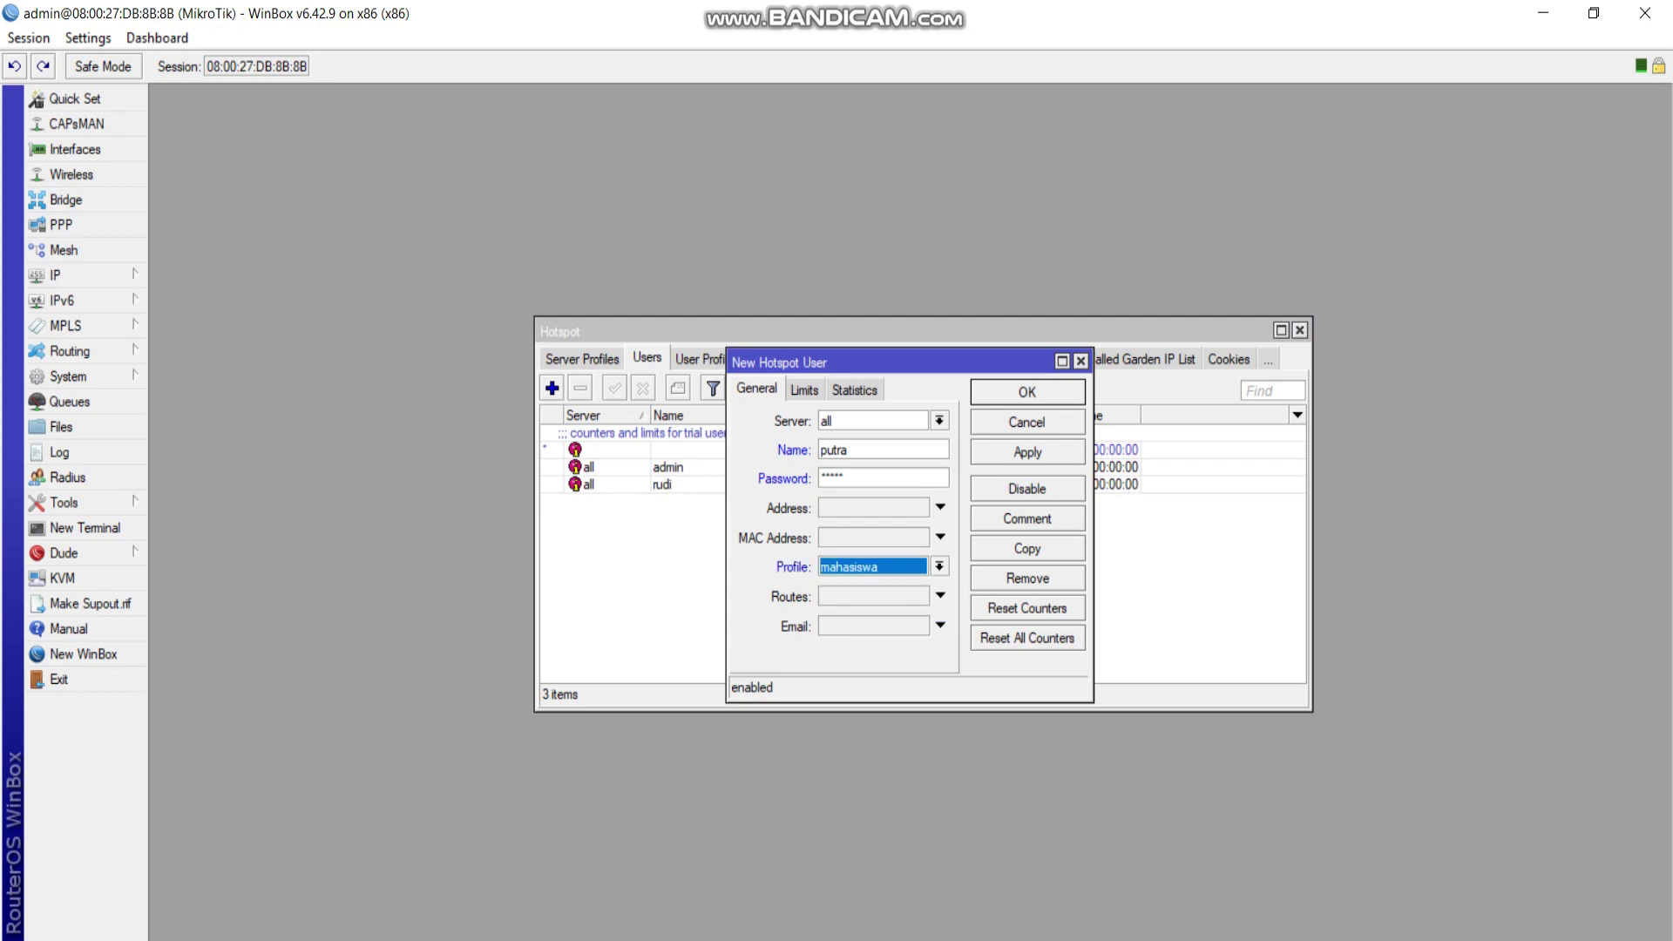
{"action": "left_click", "coordinate": [837, 449]}
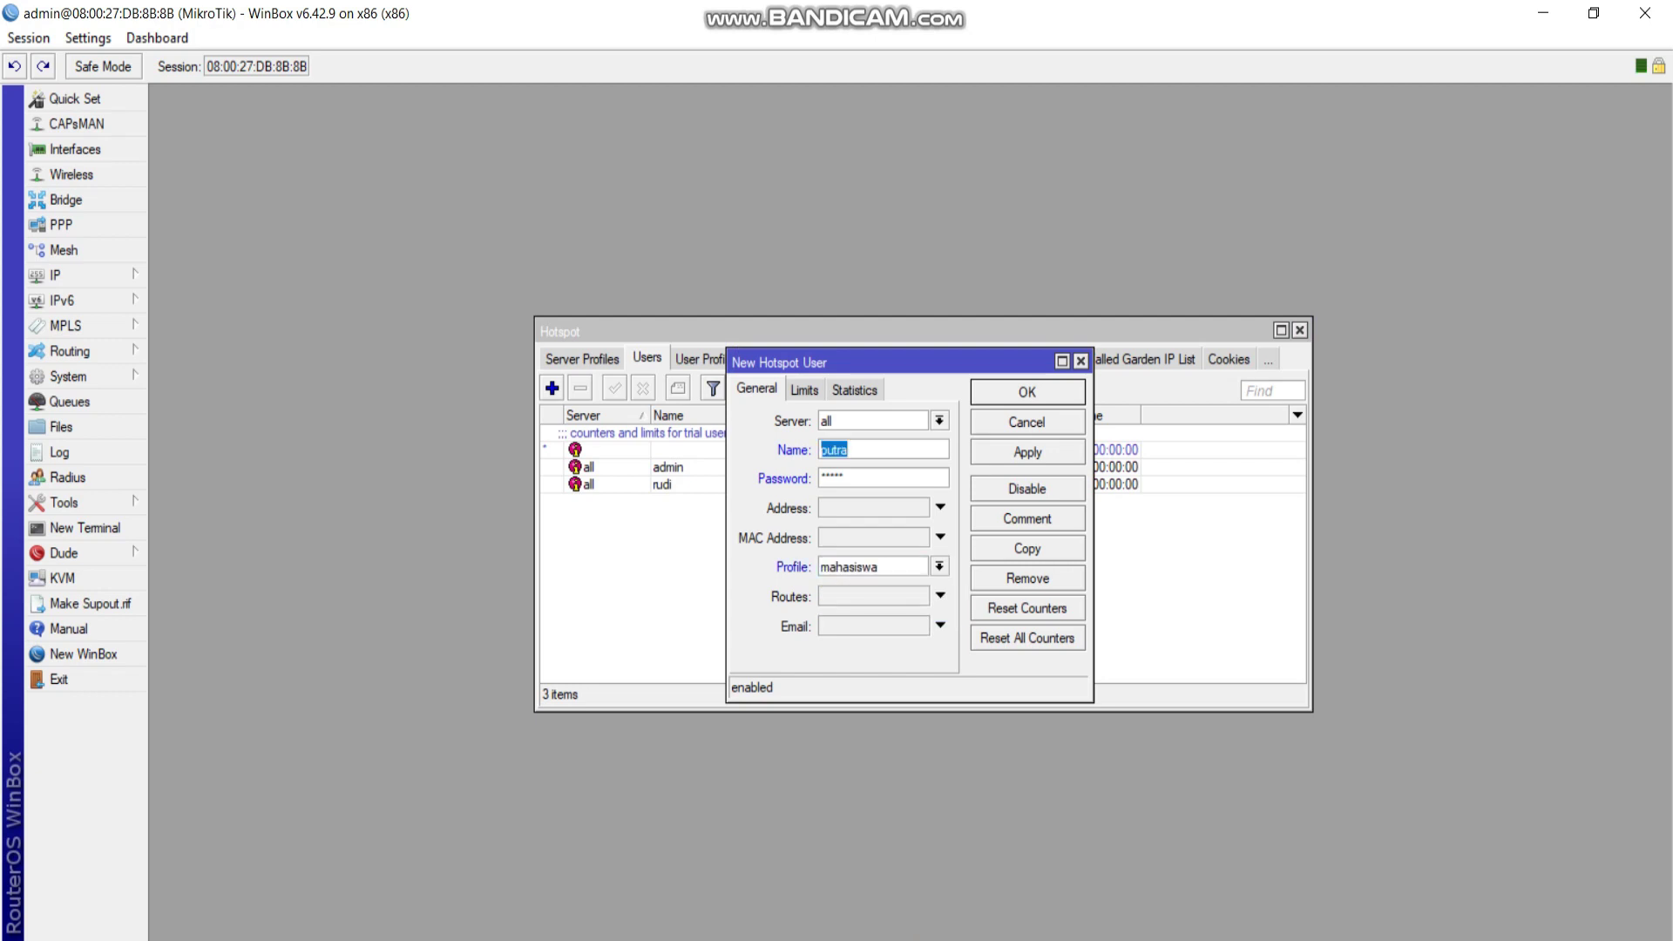
{"action": "key", "text": "ctrl+a"}
{"action": "key", "text": "Tab"}
{"action": "key", "text": "ctrl+v"}
{"action": "key", "text": "Return"}
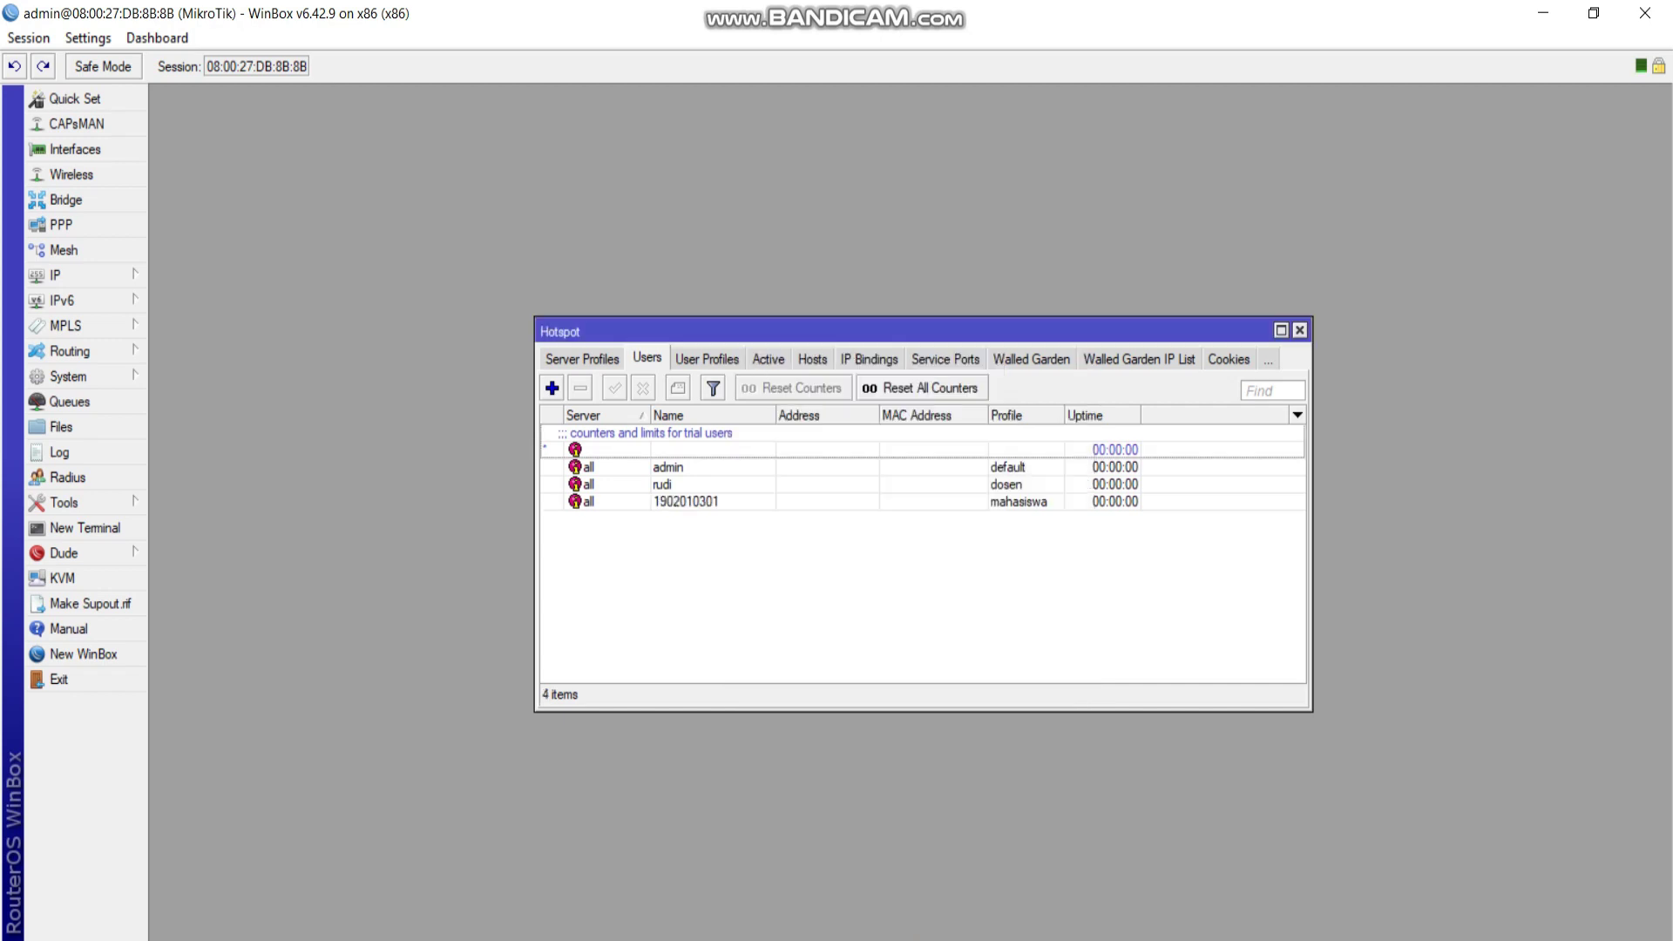
Review the two new users in the list and close the Hotspot window.
{"action": "left_click", "coordinate": [662, 485]}
{"action": "left_click", "coordinate": [685, 502]}
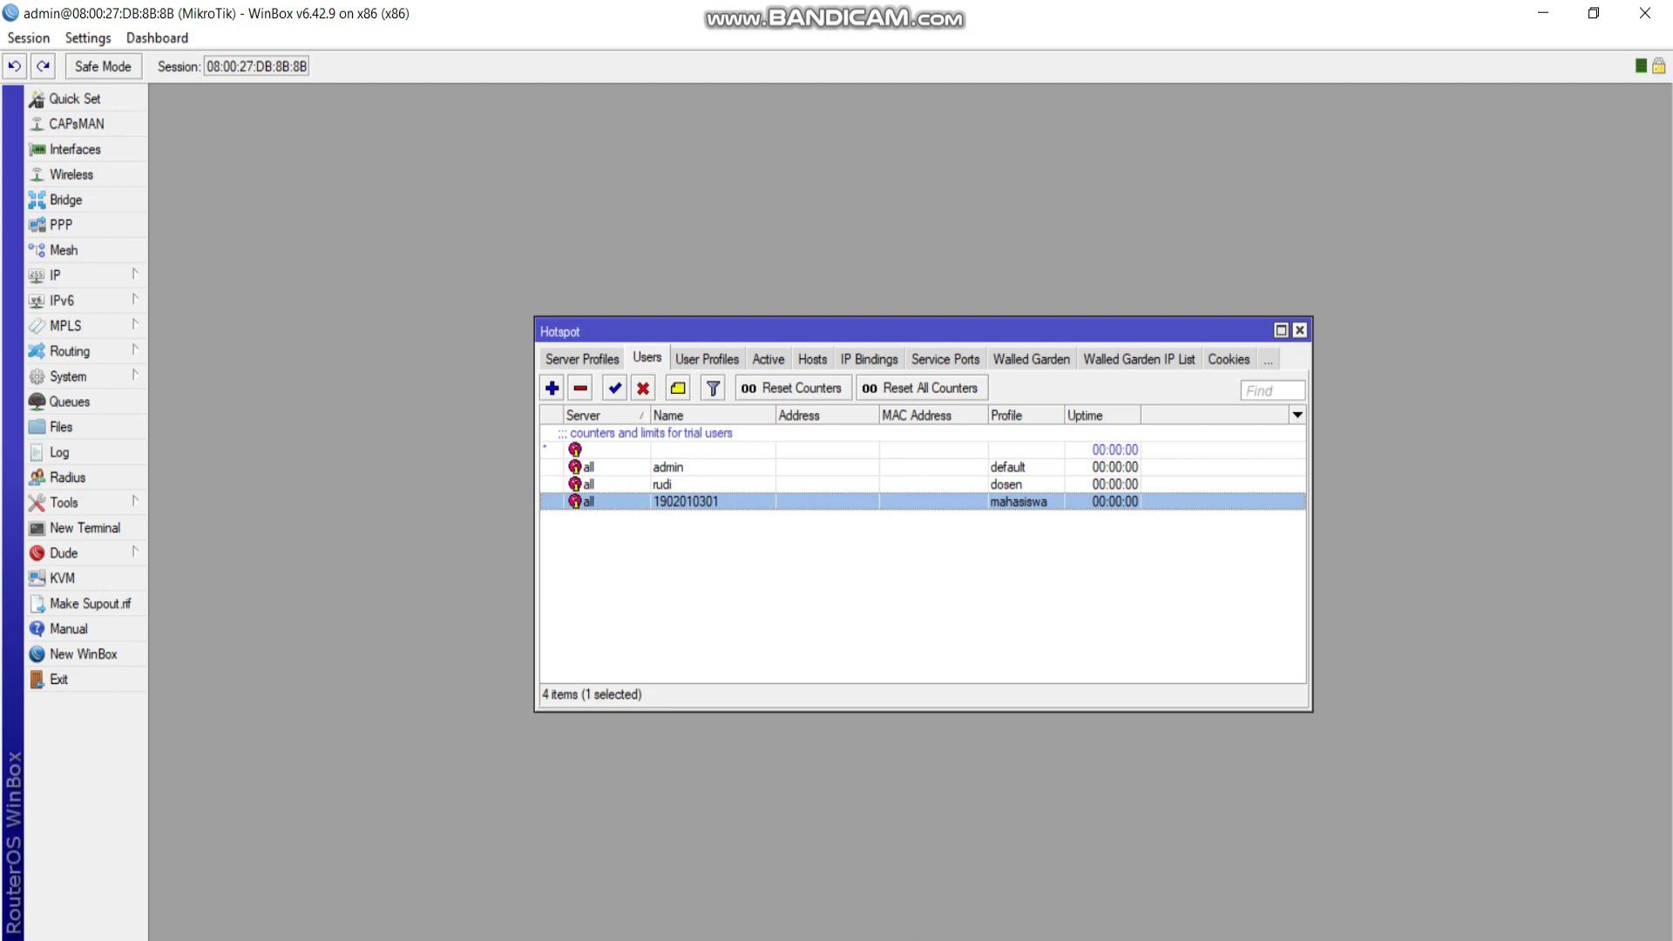
{"action": "left_click", "coordinate": [1299, 330]}
Log into the hotspot page in the client VM's browser with the user's credentials.
{"action": "mouse_move", "coordinate": [1106, 928]}
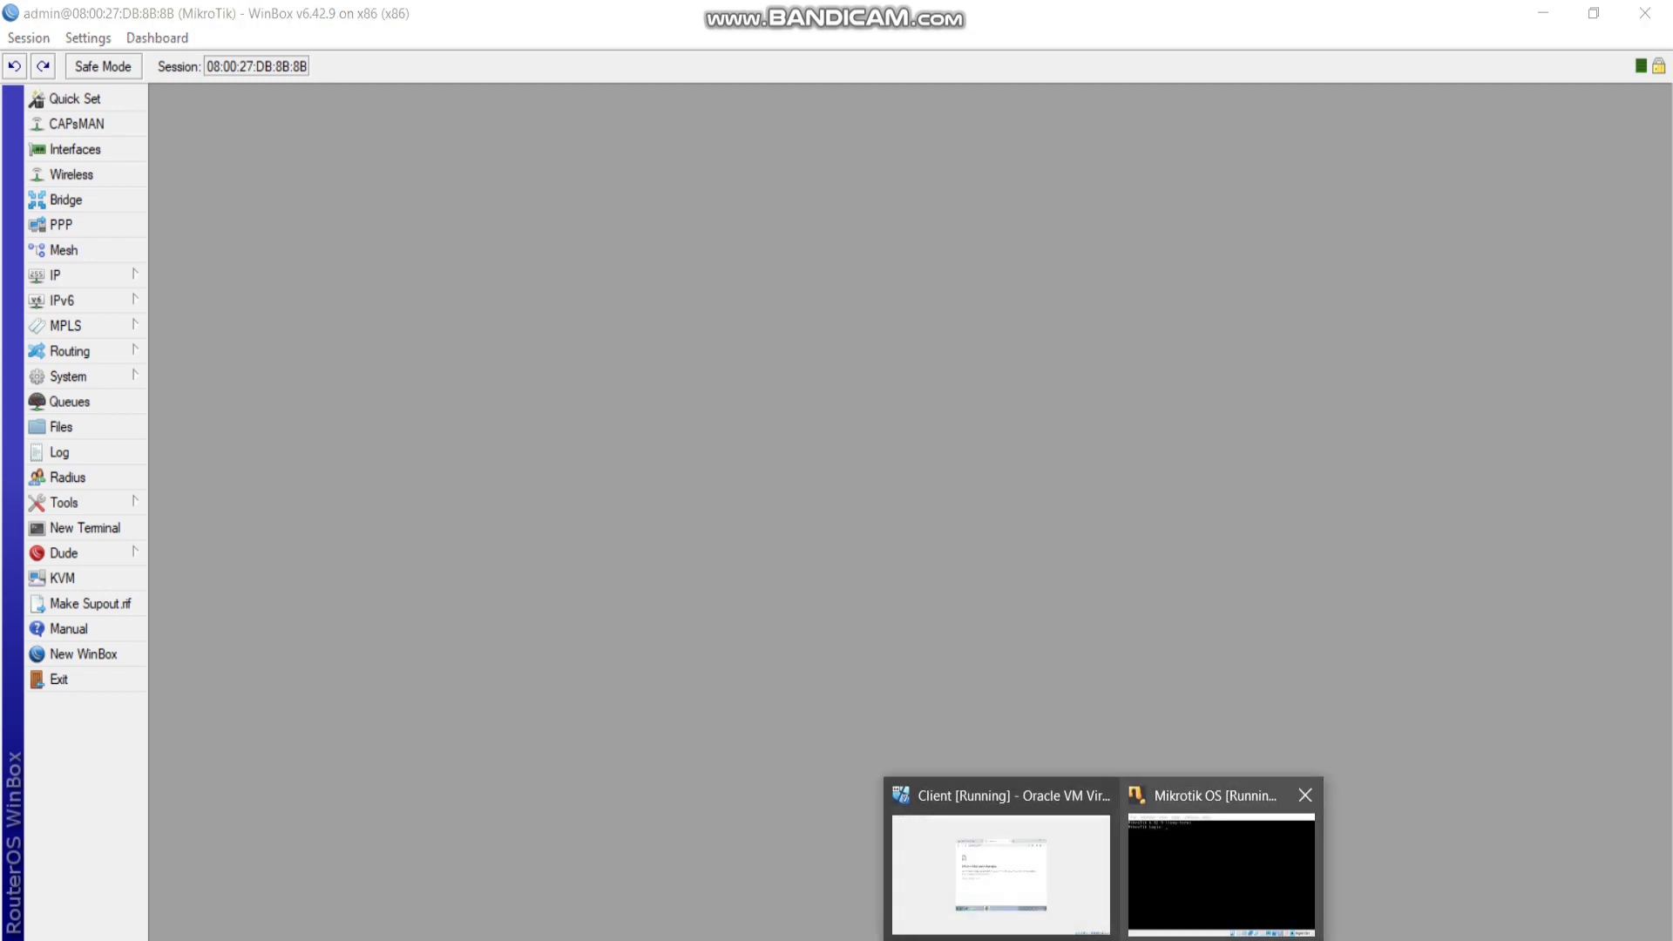
{"action": "left_click", "coordinate": [1002, 863]}
{"action": "left_click", "coordinate": [612, 232]}
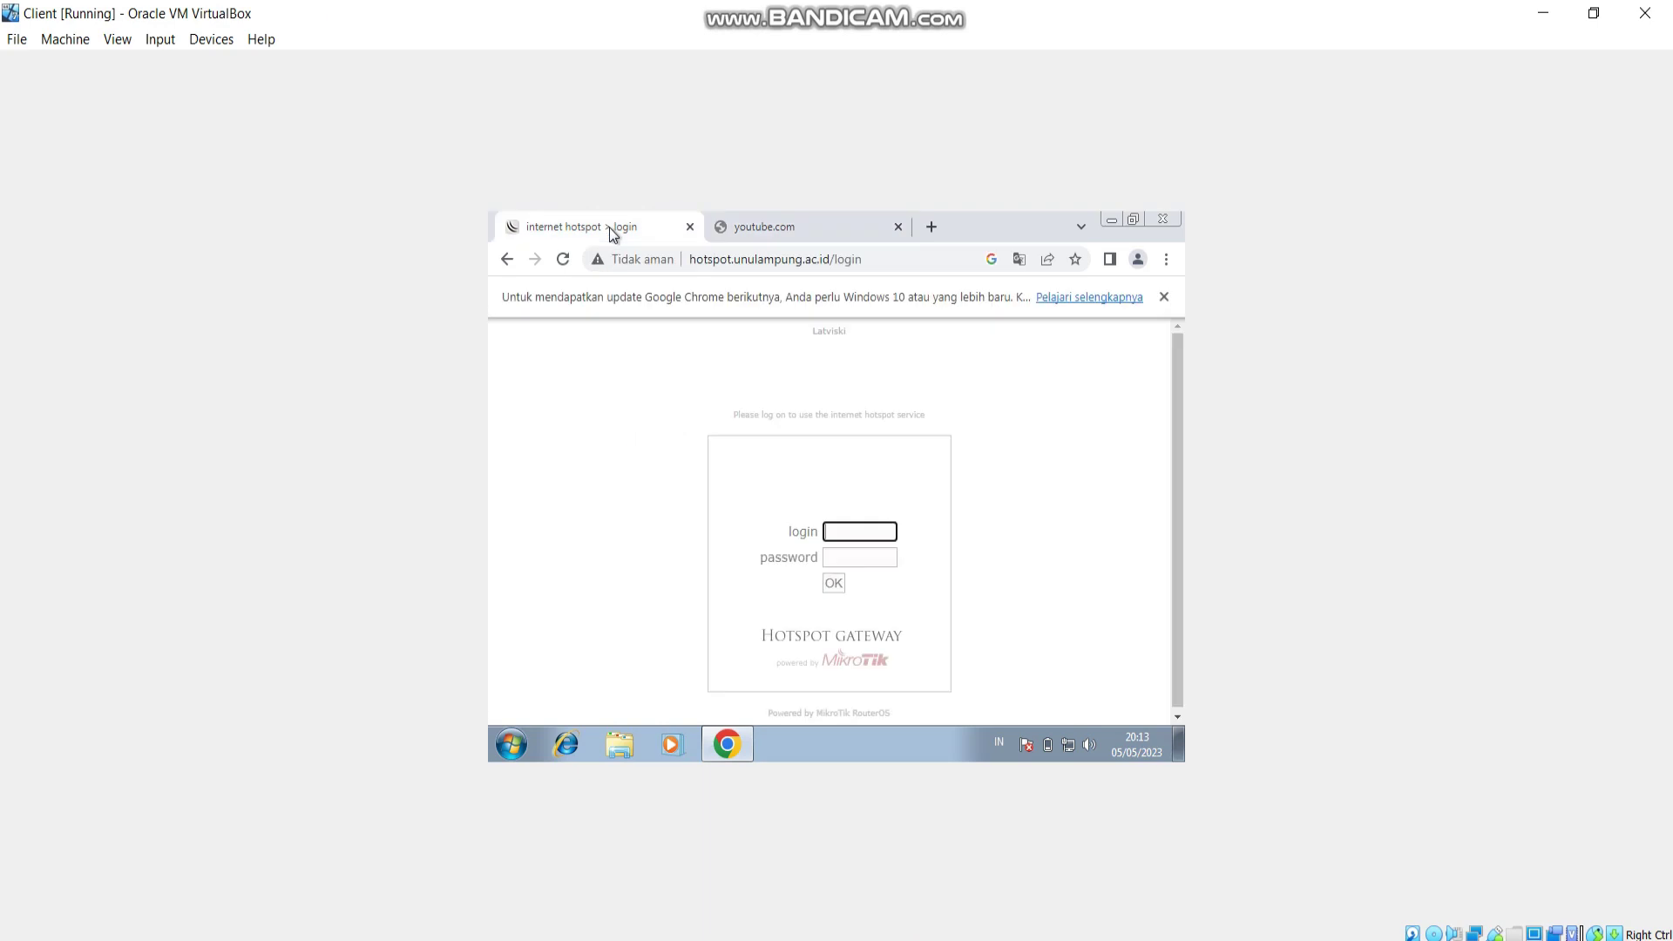
{"action": "key", "text": "Tab"}
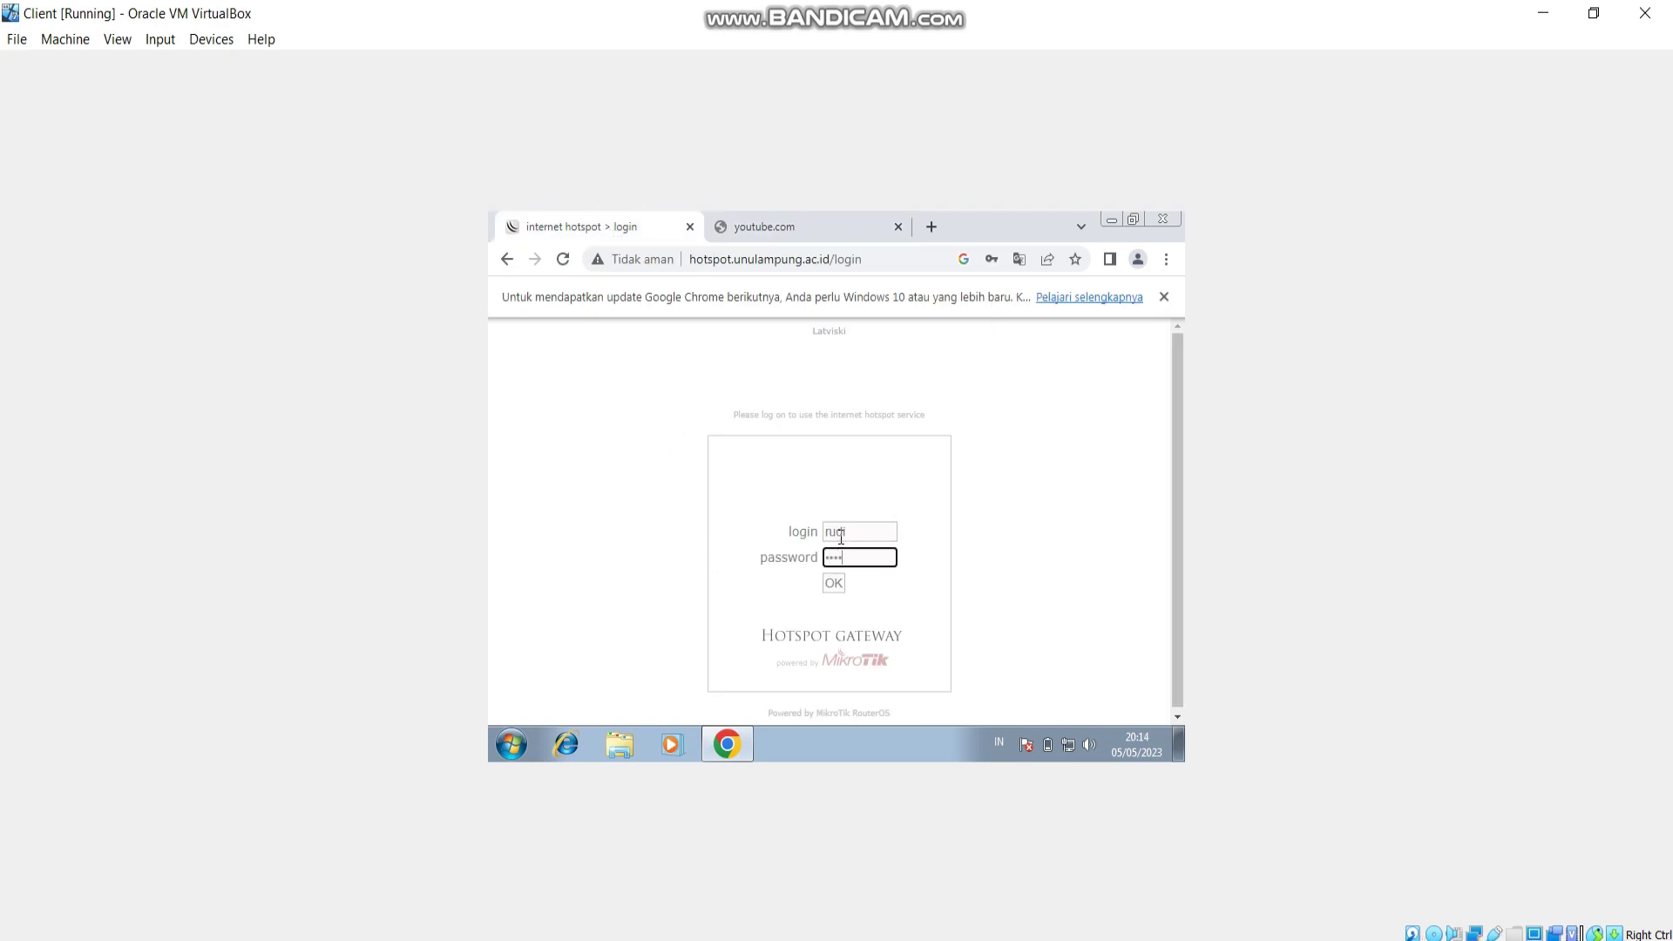
{"action": "left_click", "coordinate": [835, 583]}
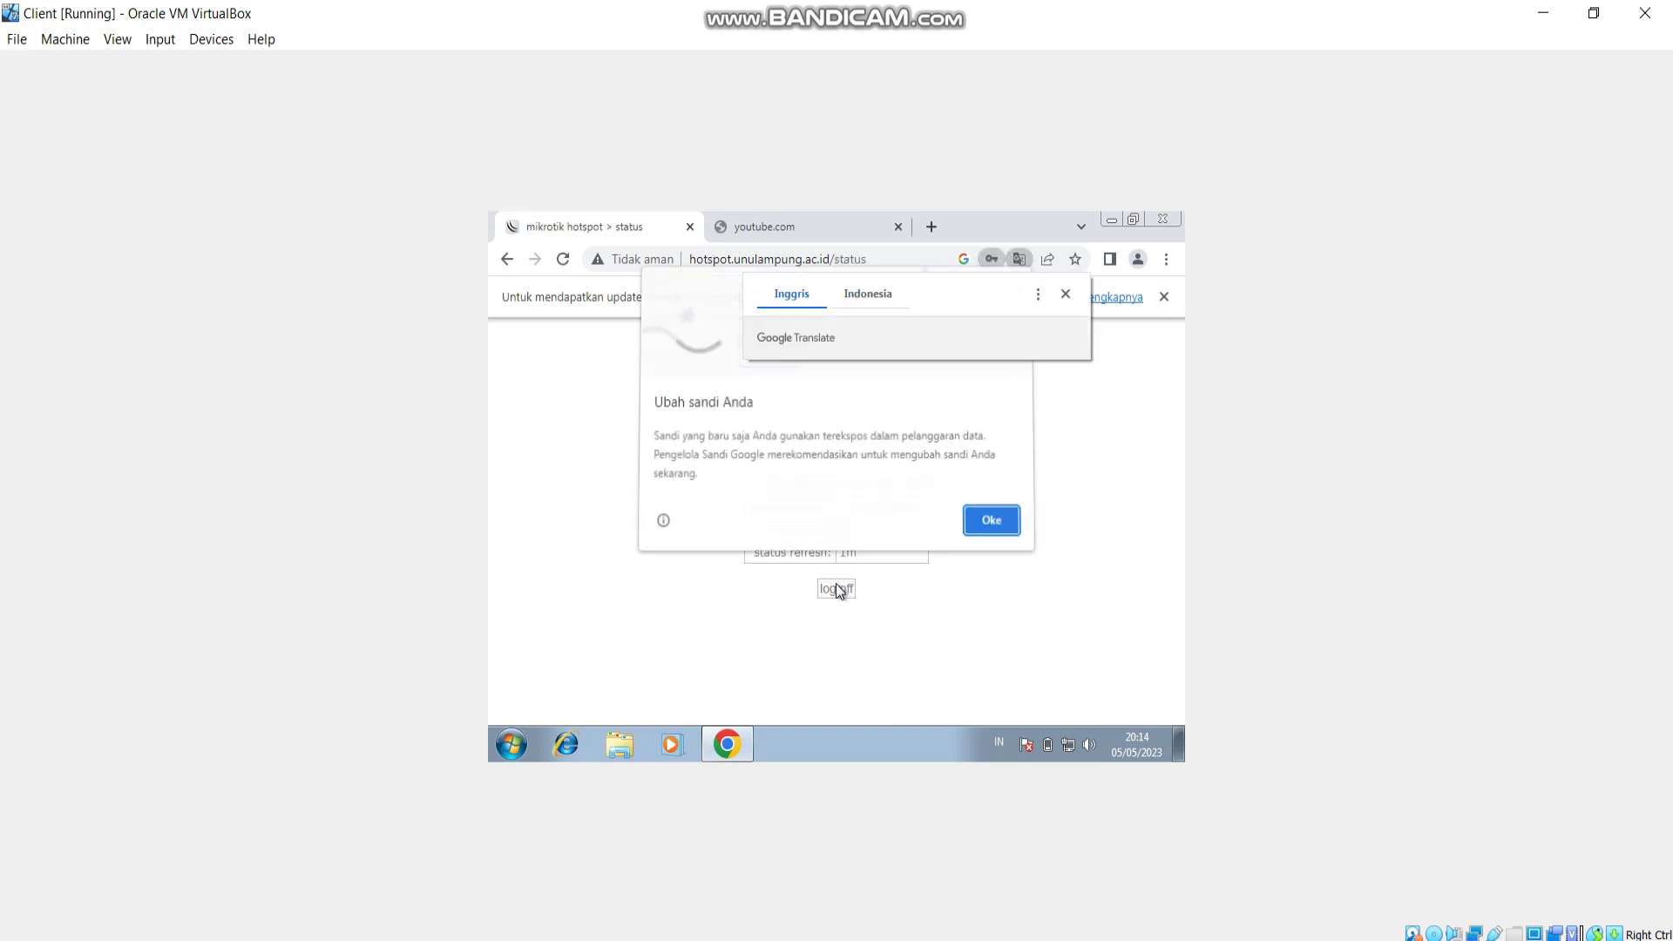
Dismiss Chrome's prompts, reload YouTube to confirm it loads, and return to the status page.
{"action": "left_click", "coordinate": [1064, 297]}
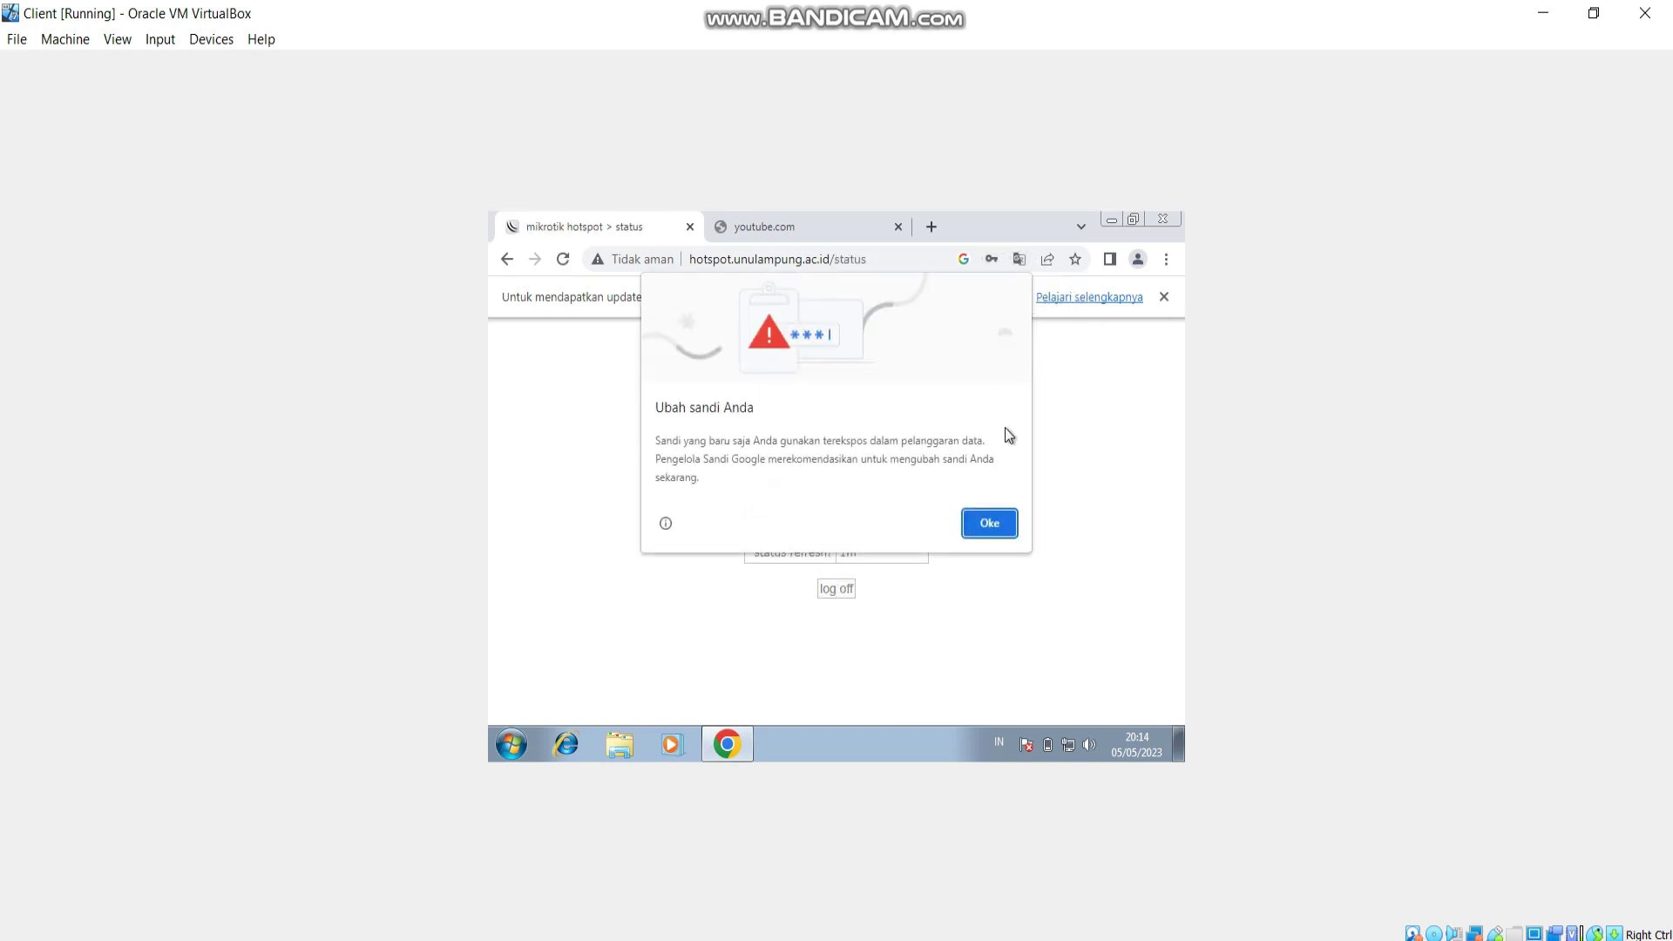
{"action": "left_click", "coordinate": [999, 534]}
{"action": "left_click", "coordinate": [803, 226]}
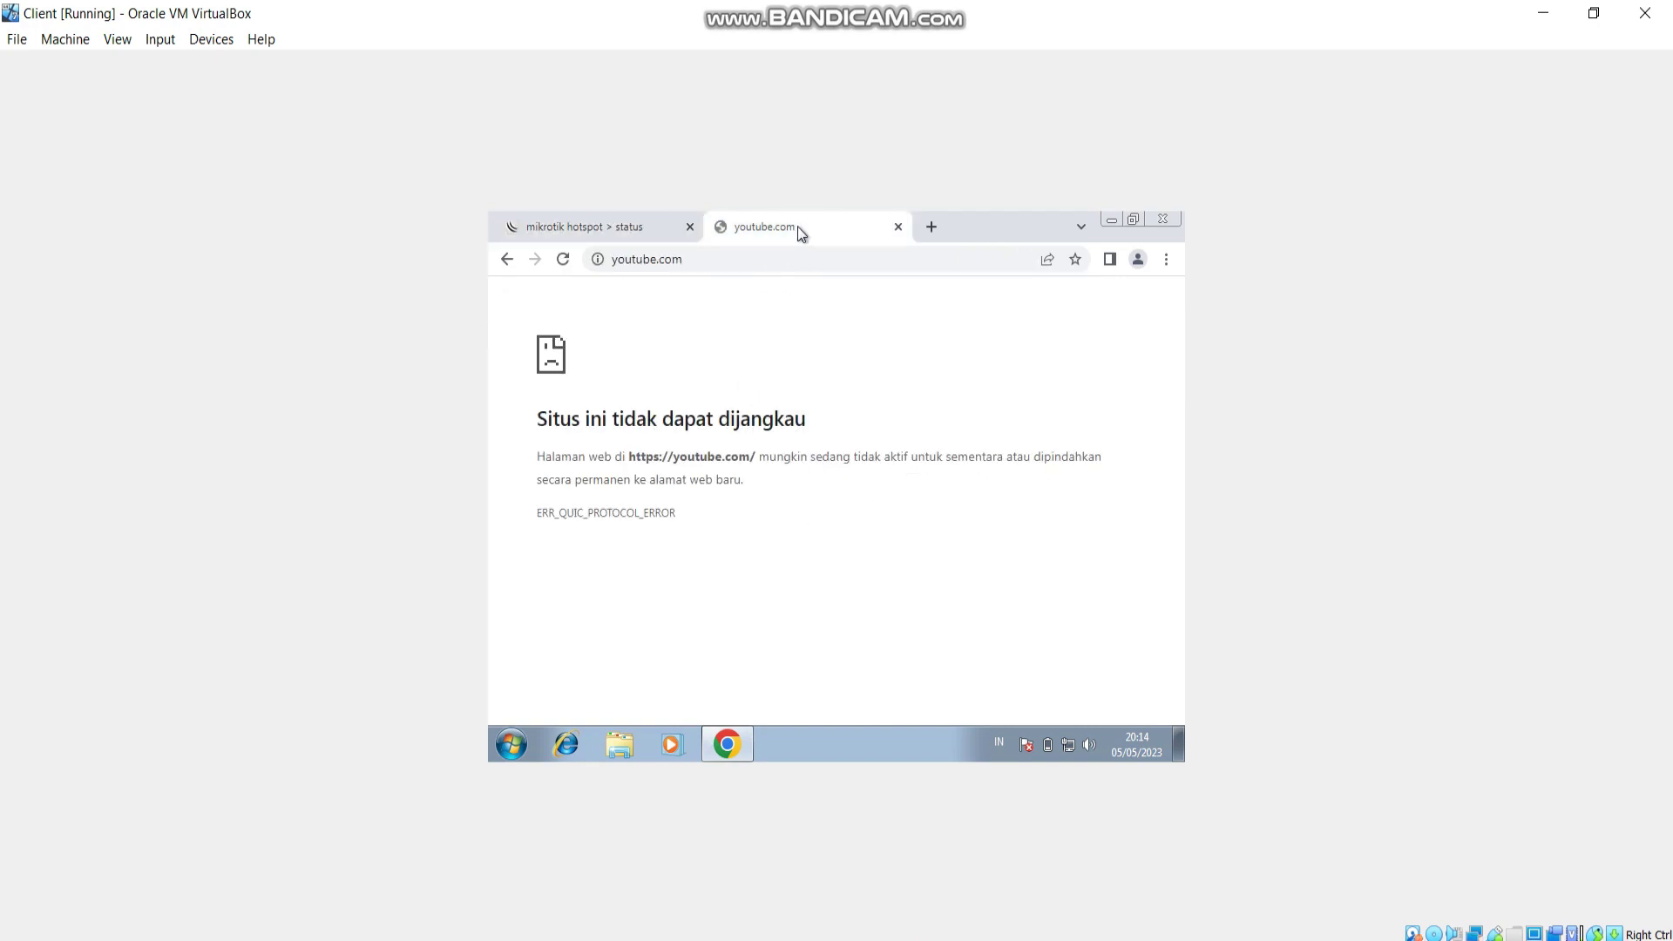
{"action": "left_click", "coordinate": [562, 259]}
{"action": "left_click", "coordinate": [591, 233]}
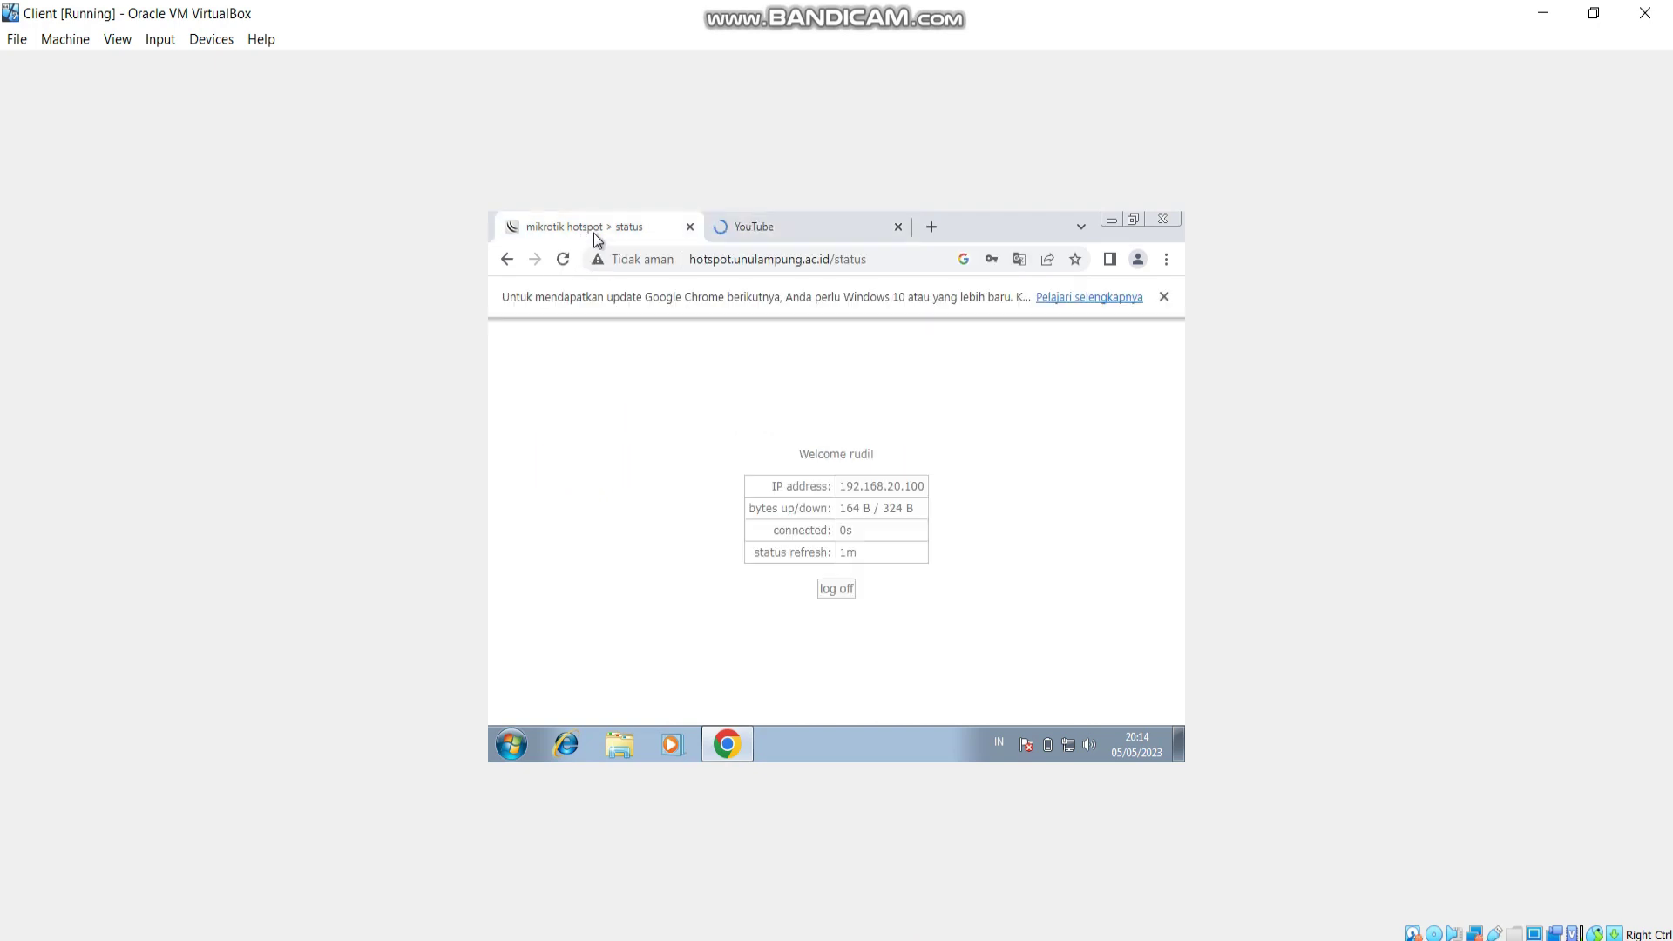
{"action": "left_click", "coordinate": [797, 229]}
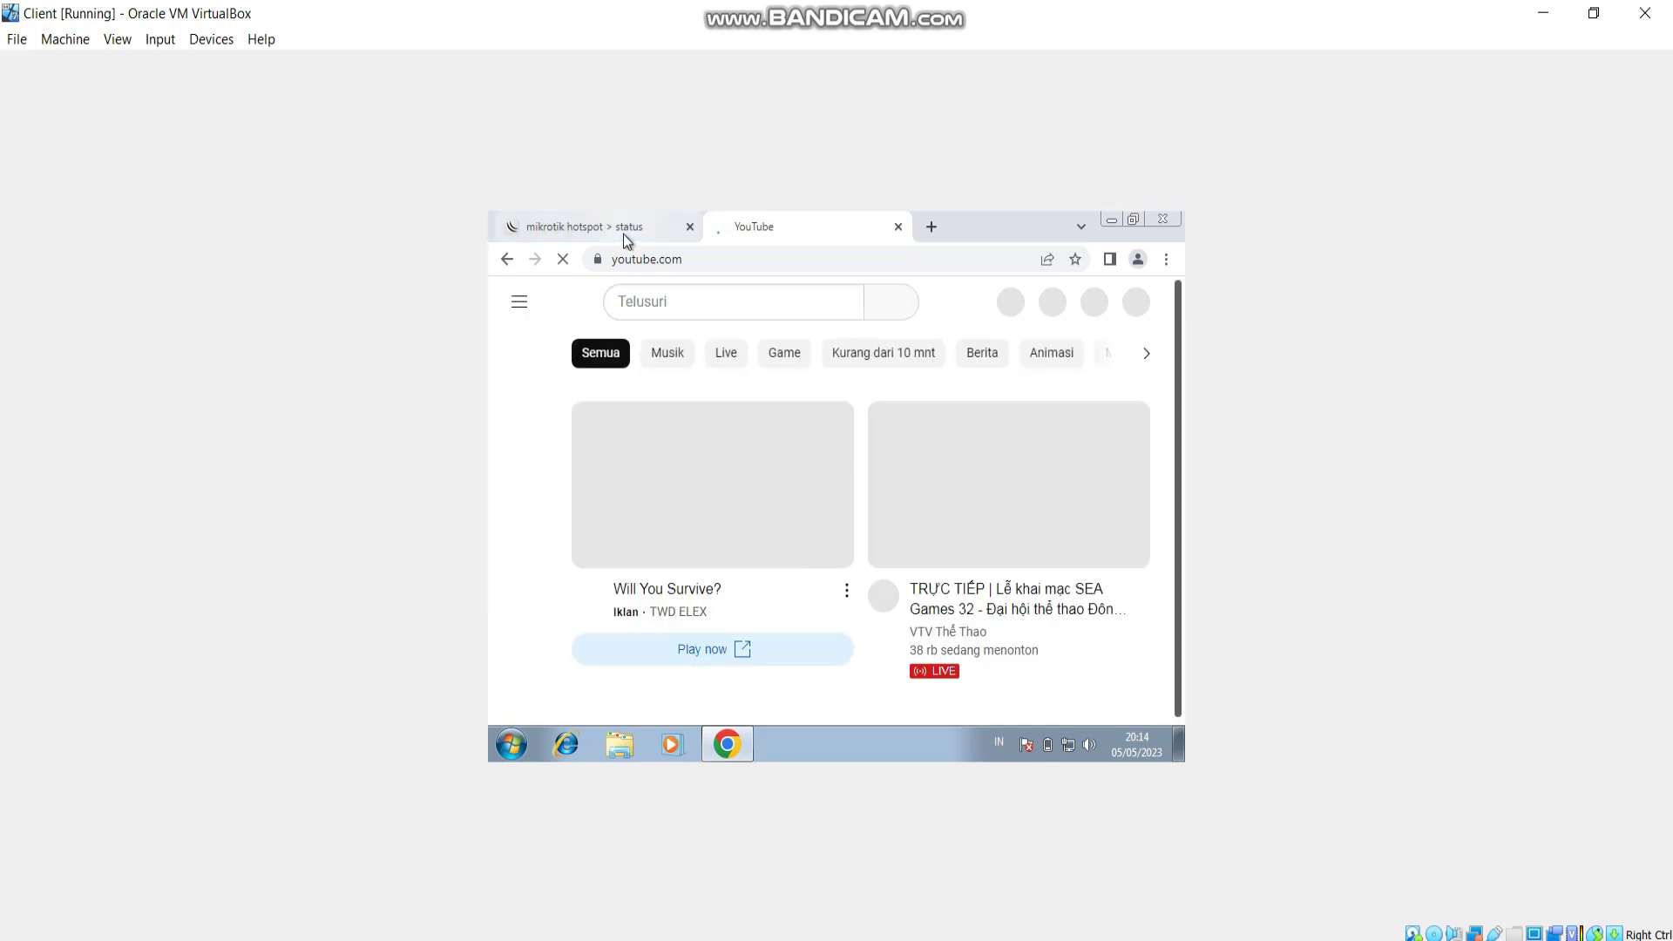
{"action": "left_click", "coordinate": [623, 230]}
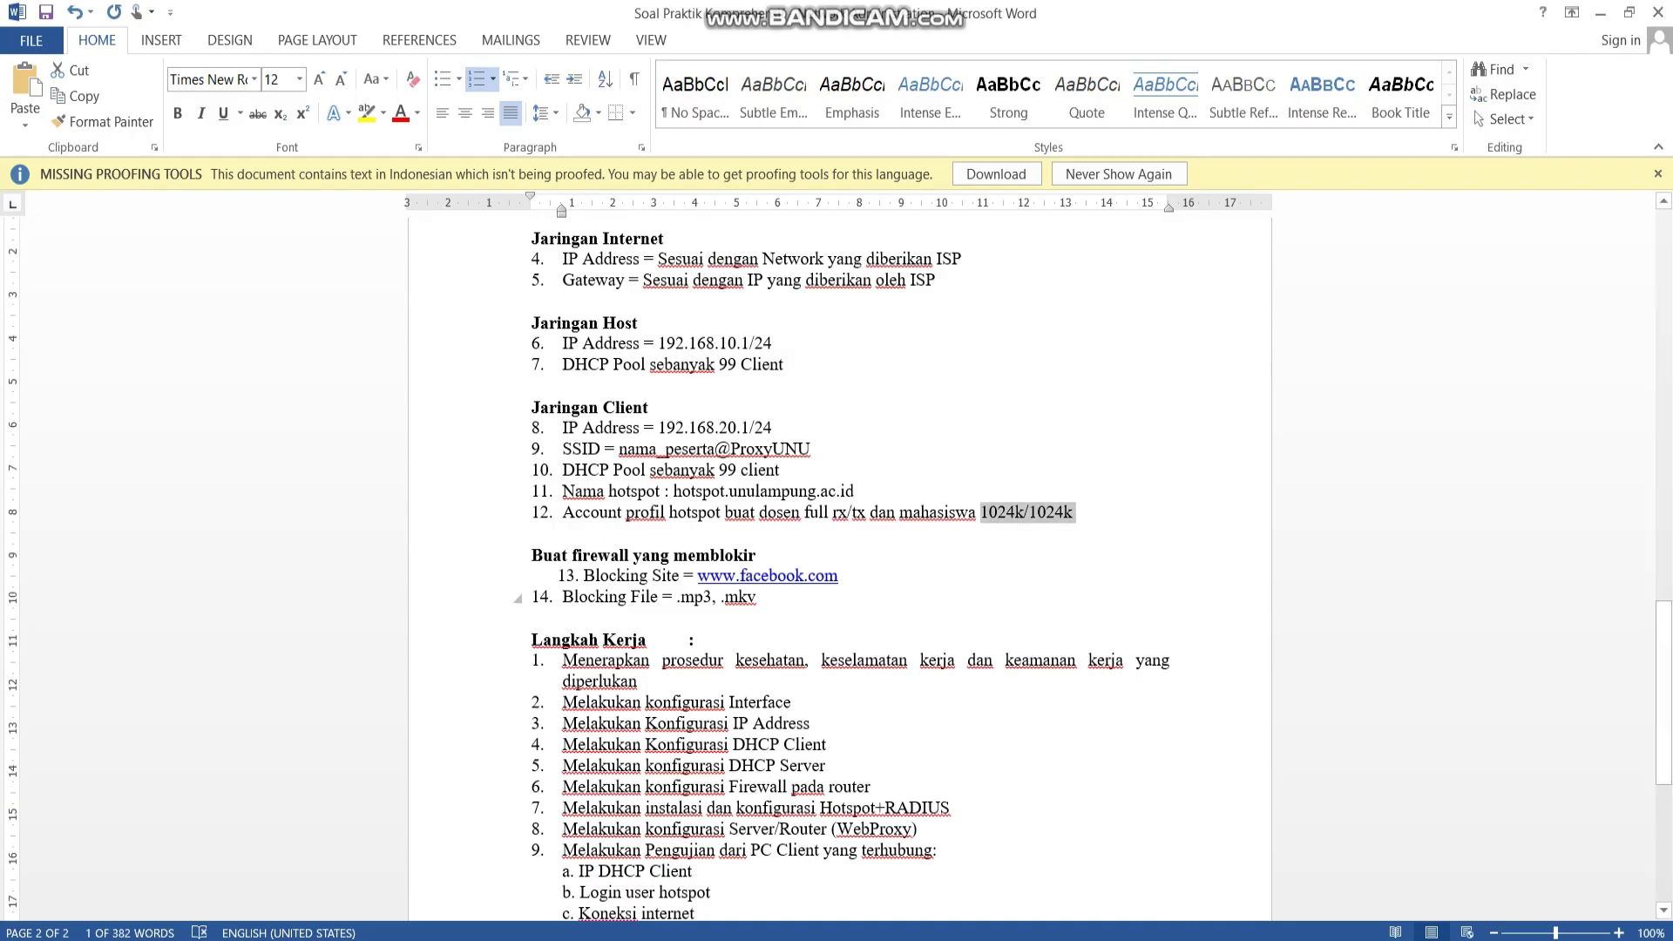
Review step 8 of the Word task list on the WebProxy configuration, then return to WinBox.
{"action": "scroll", "coordinate": [840, 567], "scroll_direction": "down", "scroll_amount": 3}
{"action": "double_click", "coordinate": [684, 706]}
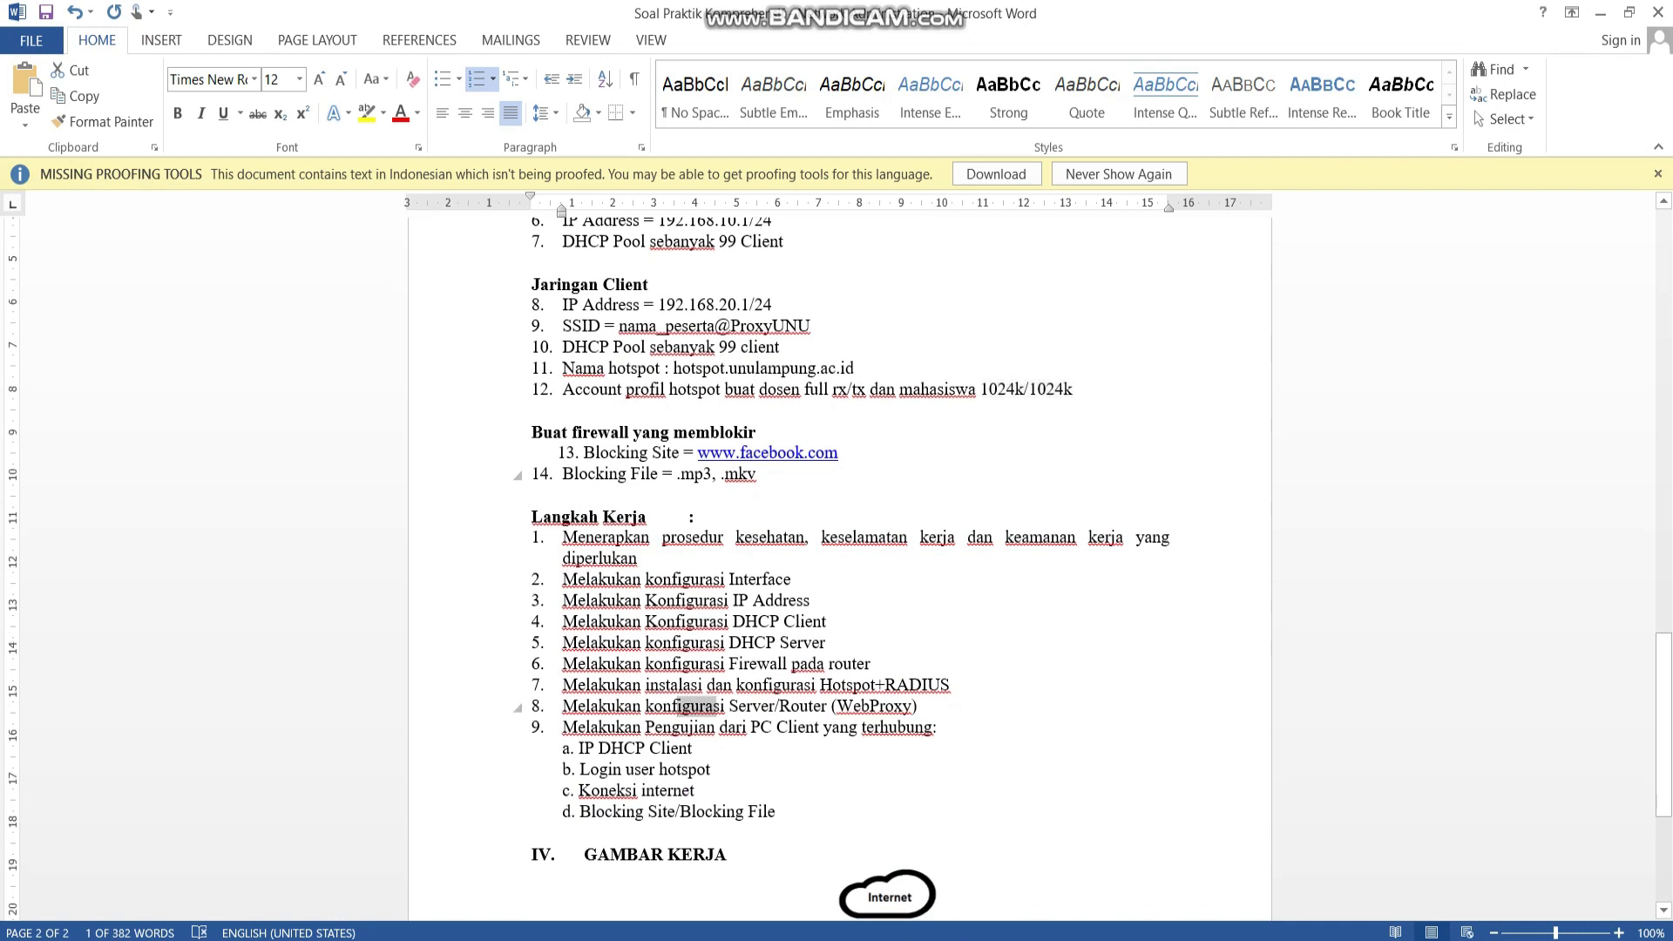
{"action": "left_click_drag", "start_coordinate": [779, 705], "coordinate": [912, 706]}
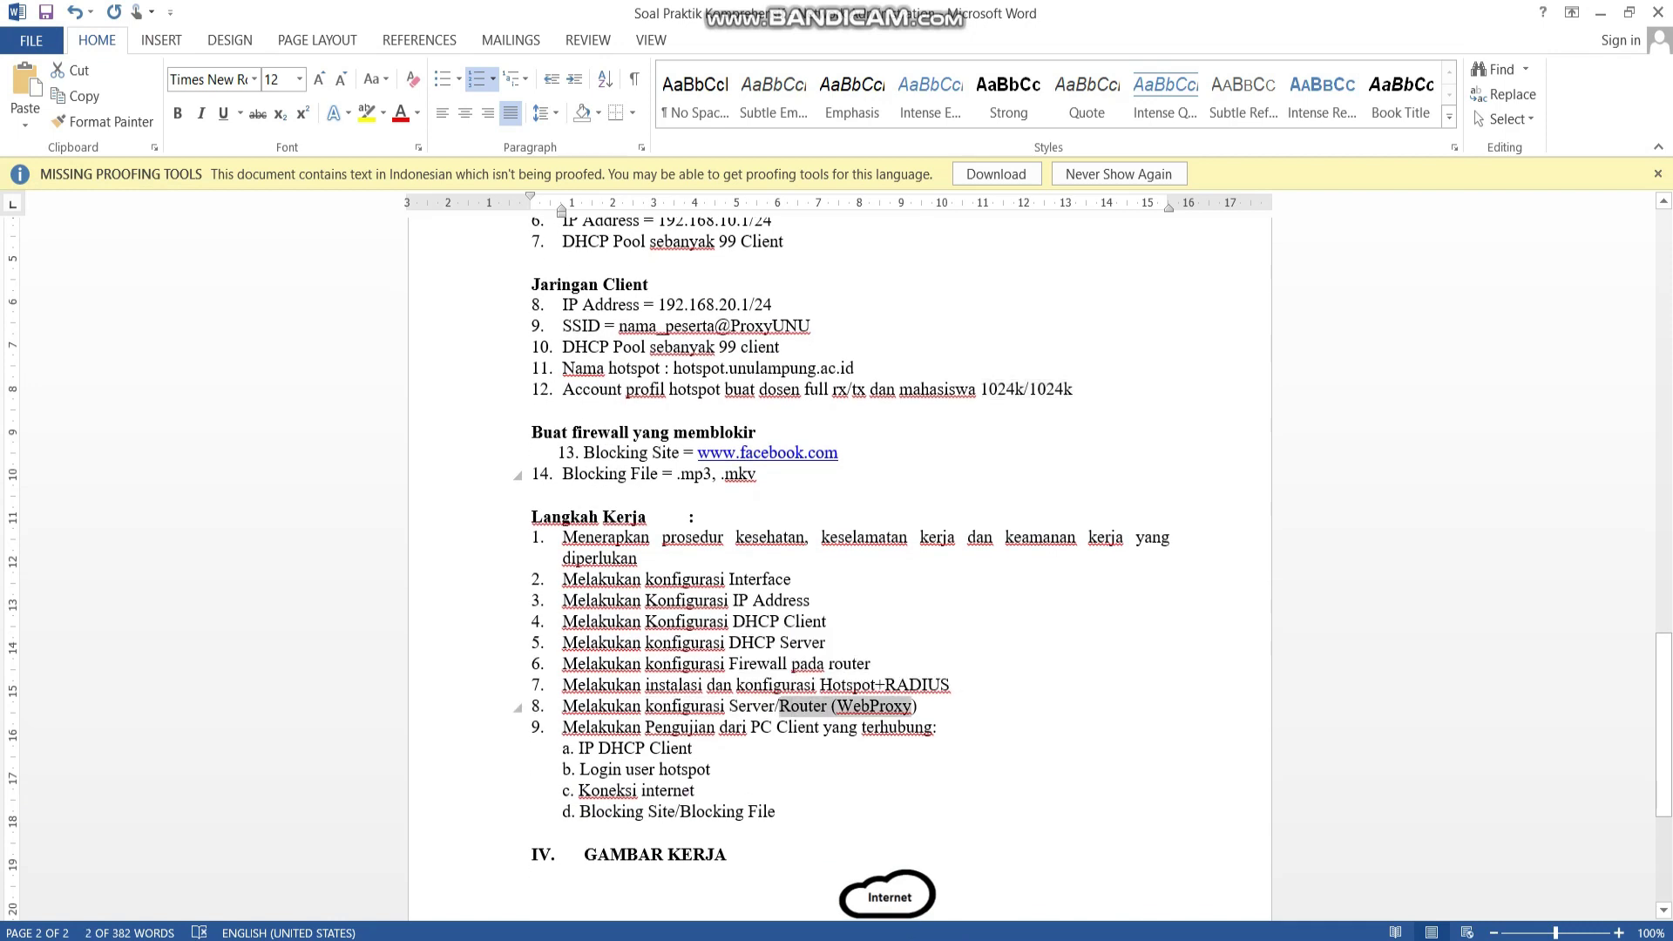
{"action": "left_click", "coordinate": [617, 453]}
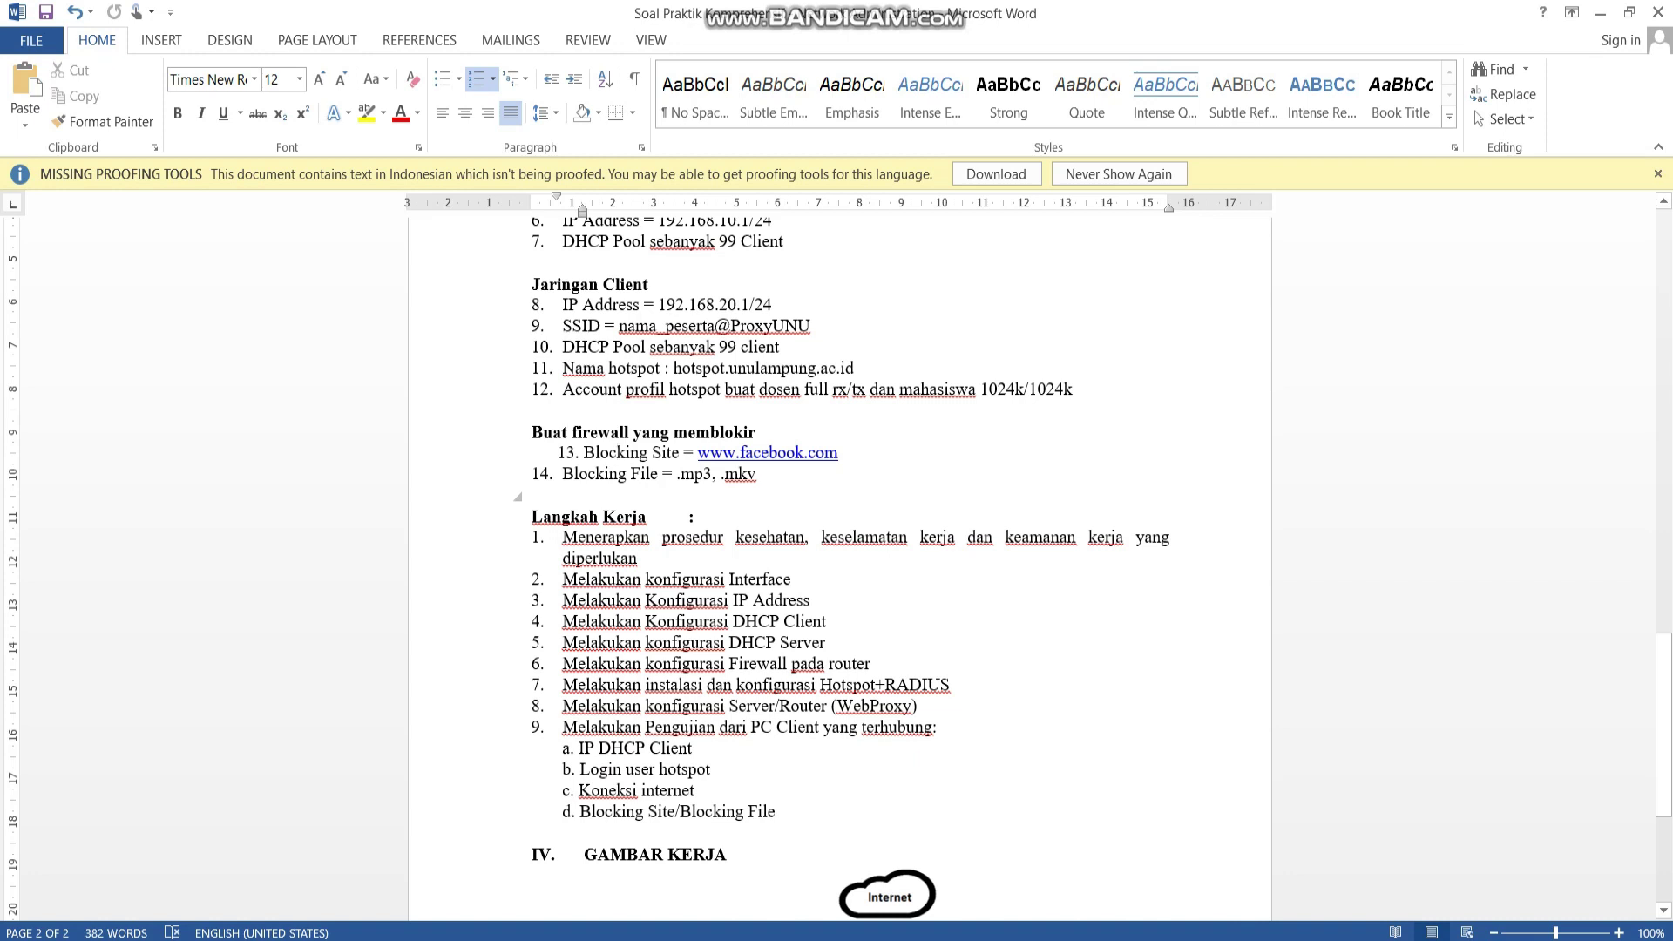
{"action": "key", "text": "alt+Tab"}
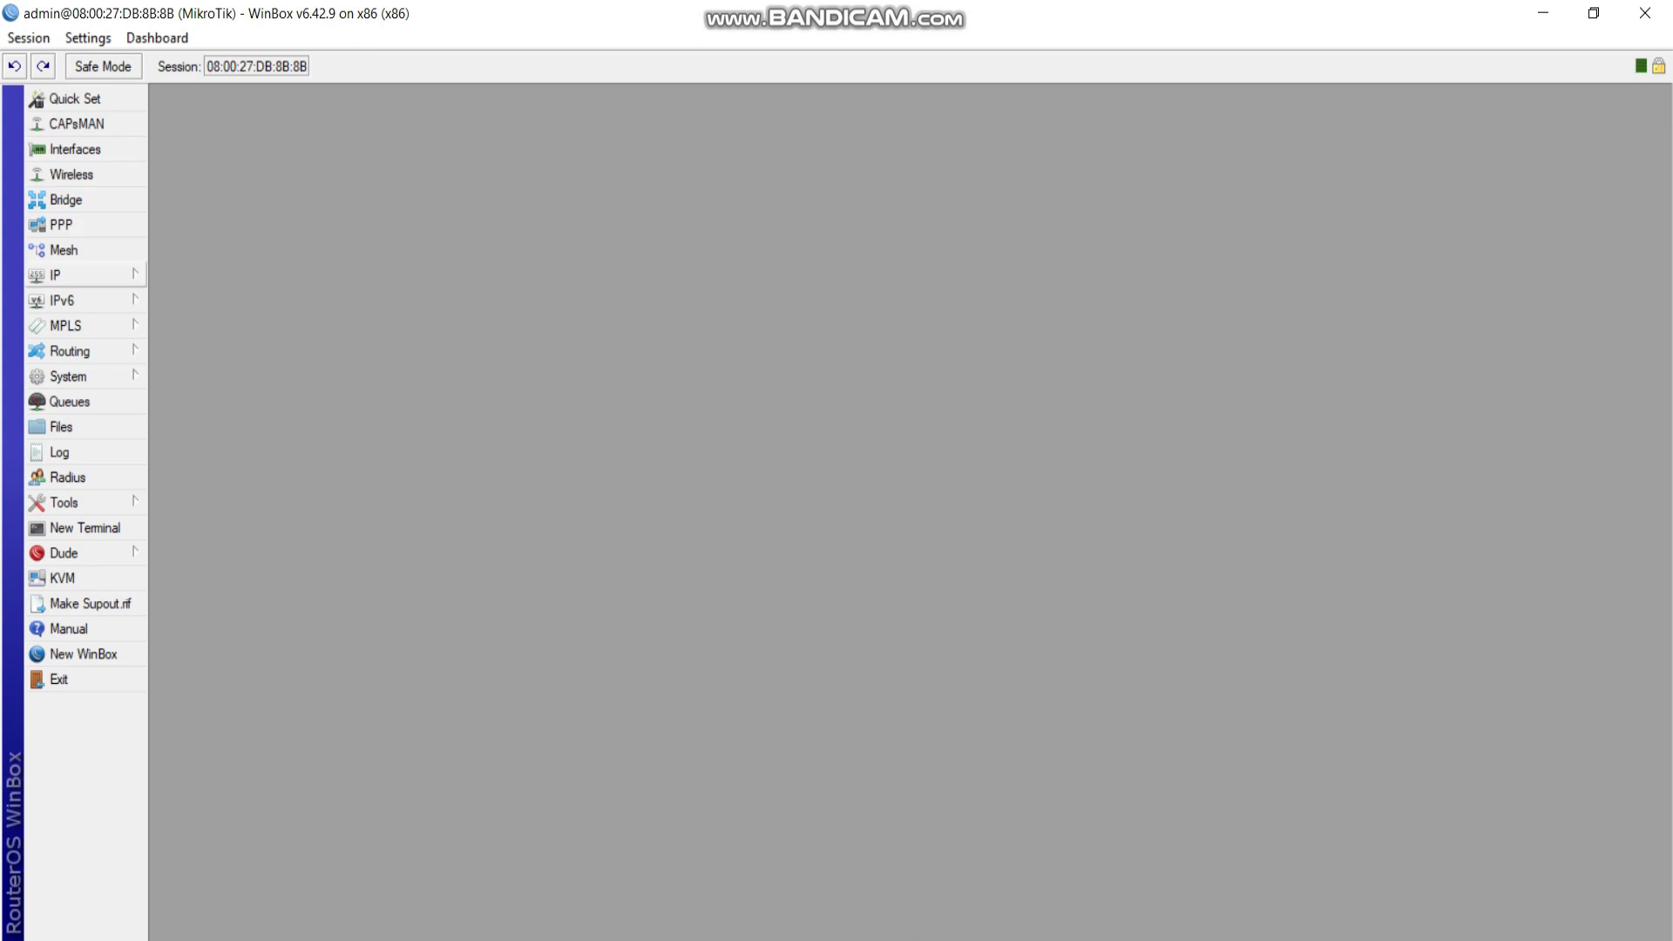
{"action": "left_click", "coordinate": [55, 274]}
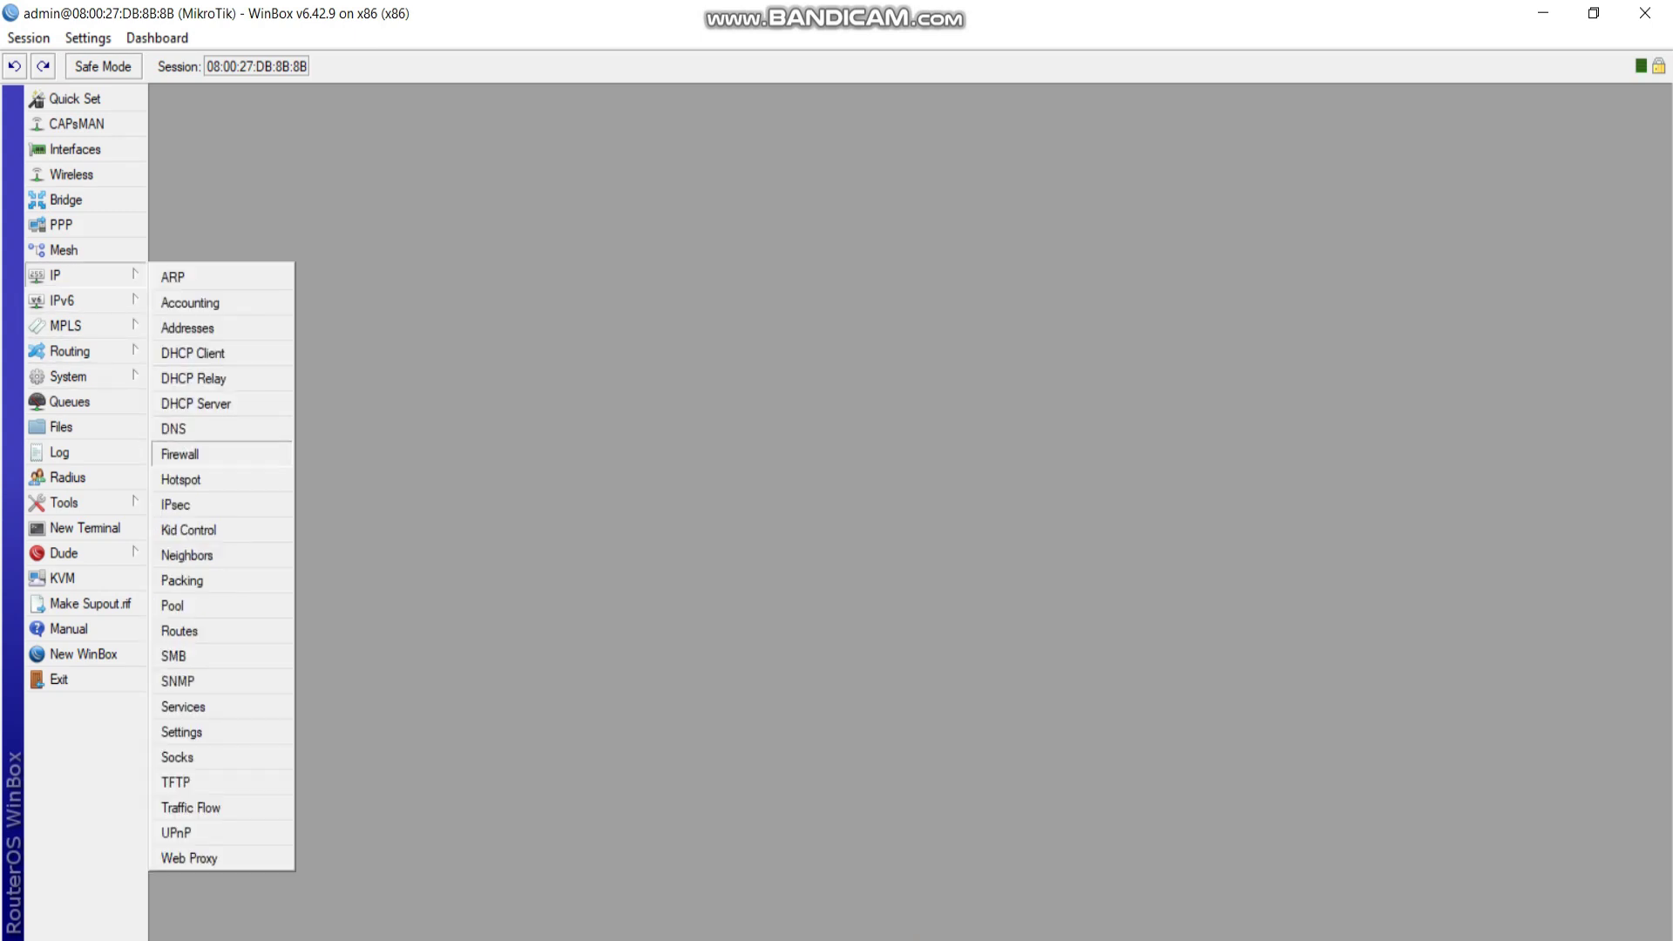
{"action": "left_click", "coordinate": [180, 454]}
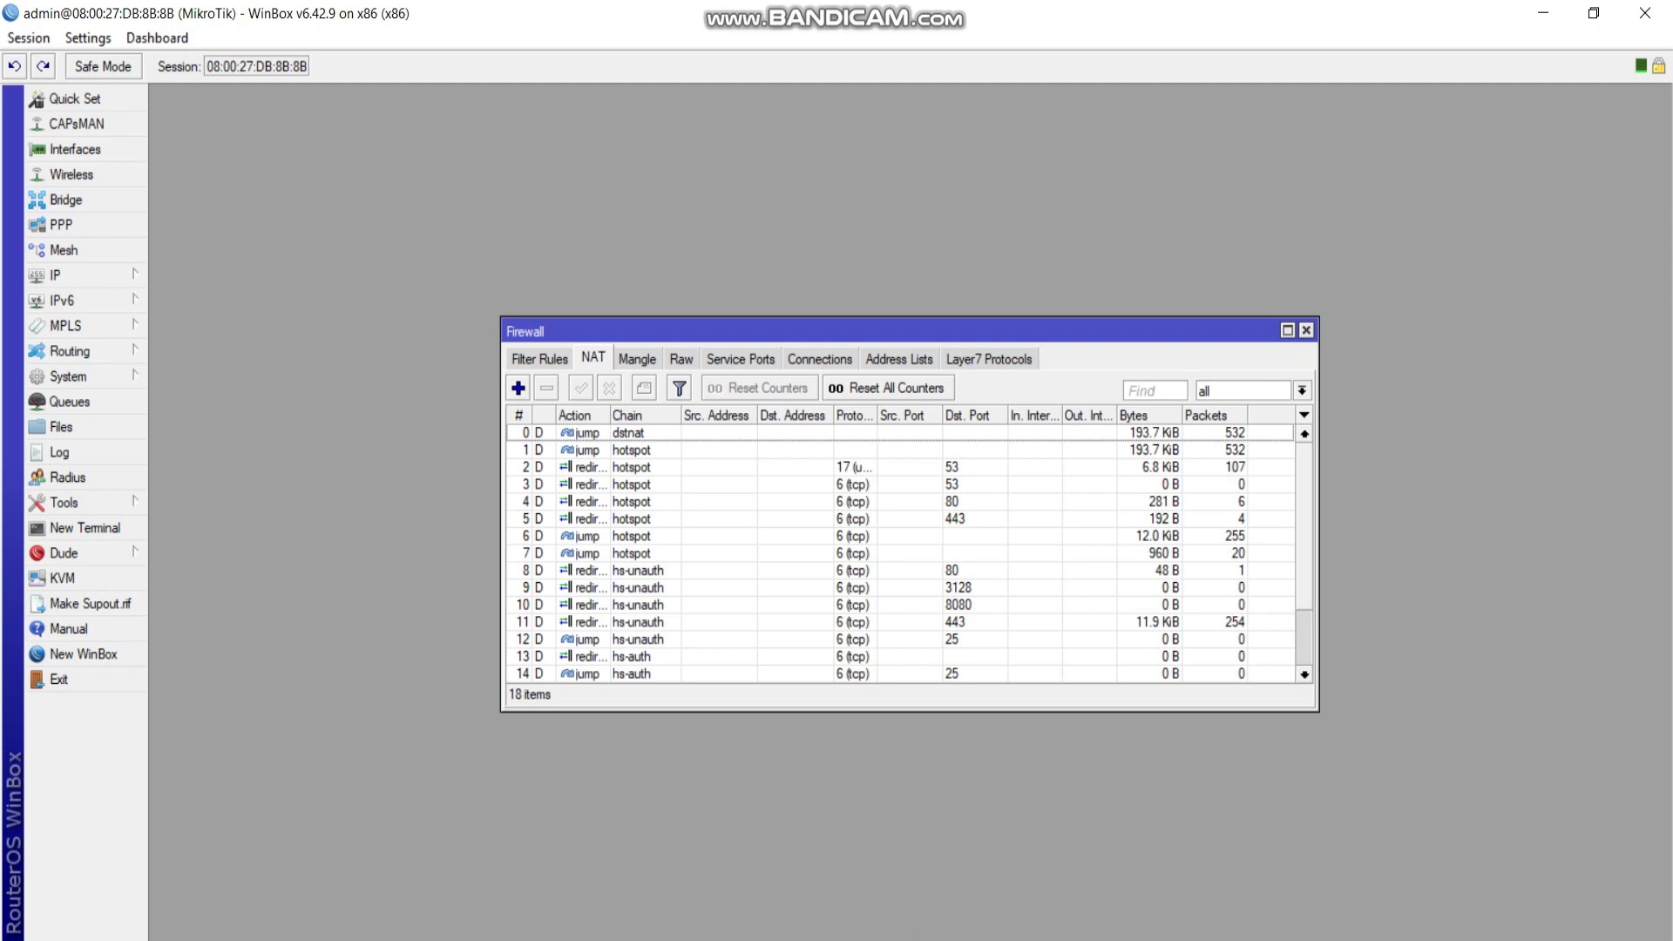
{"action": "left_click", "coordinate": [539, 358]}
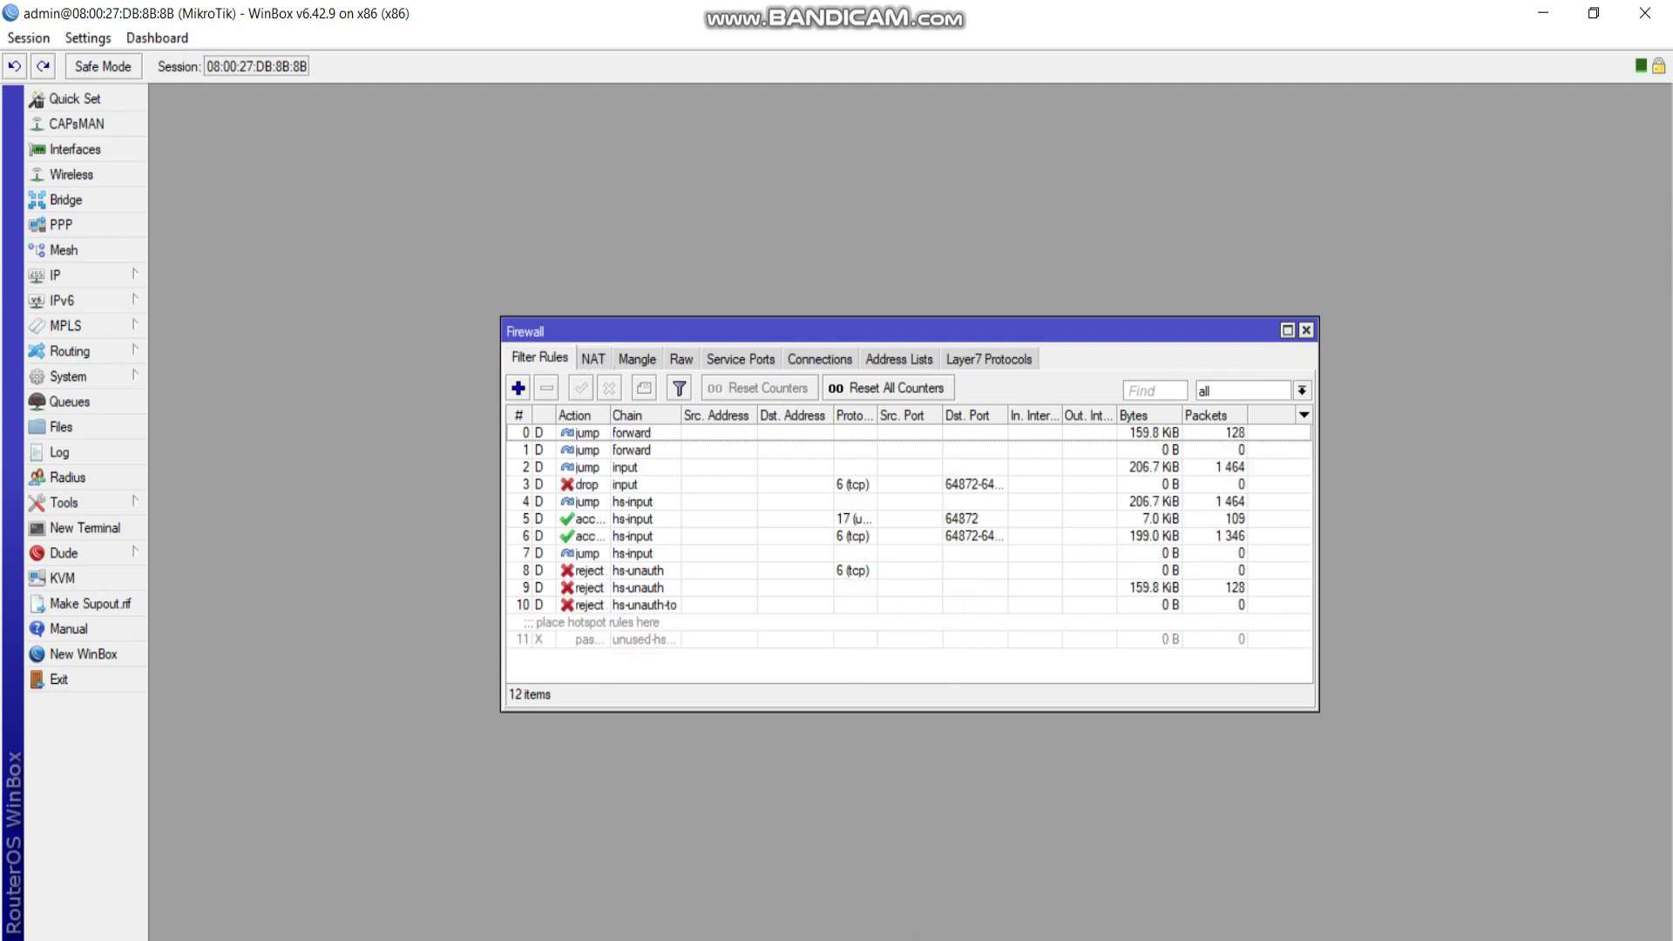
{"action": "left_click", "coordinate": [988, 359]}
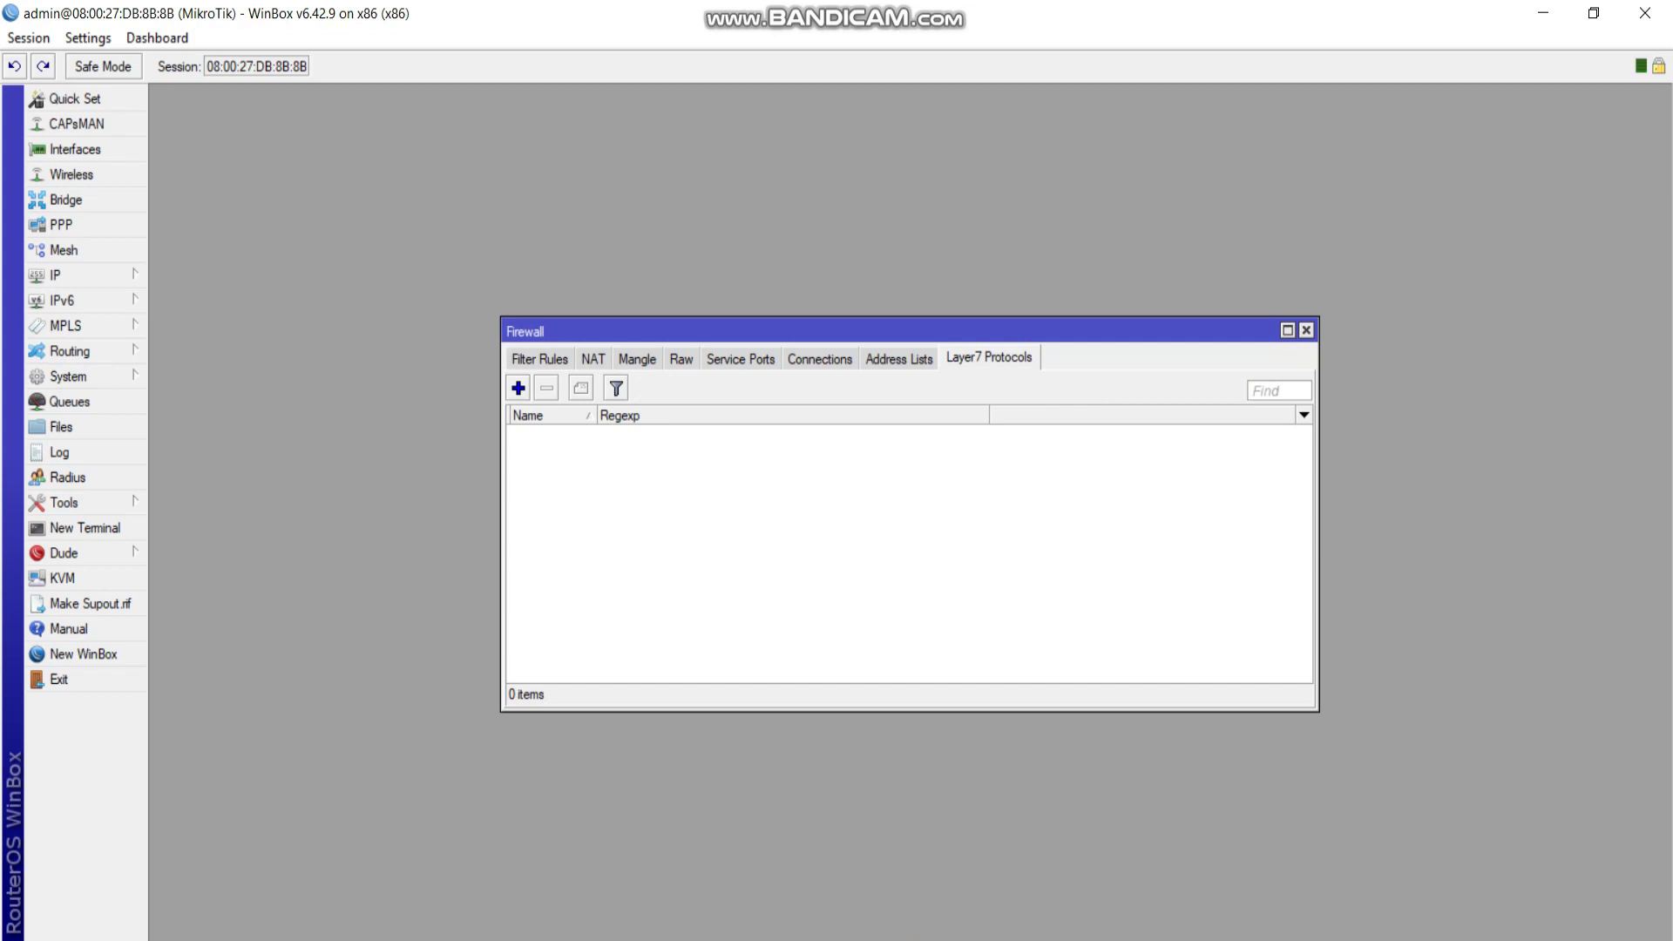
{"action": "left_click", "coordinate": [518, 388]}
{"action": "type", "text": "www."}
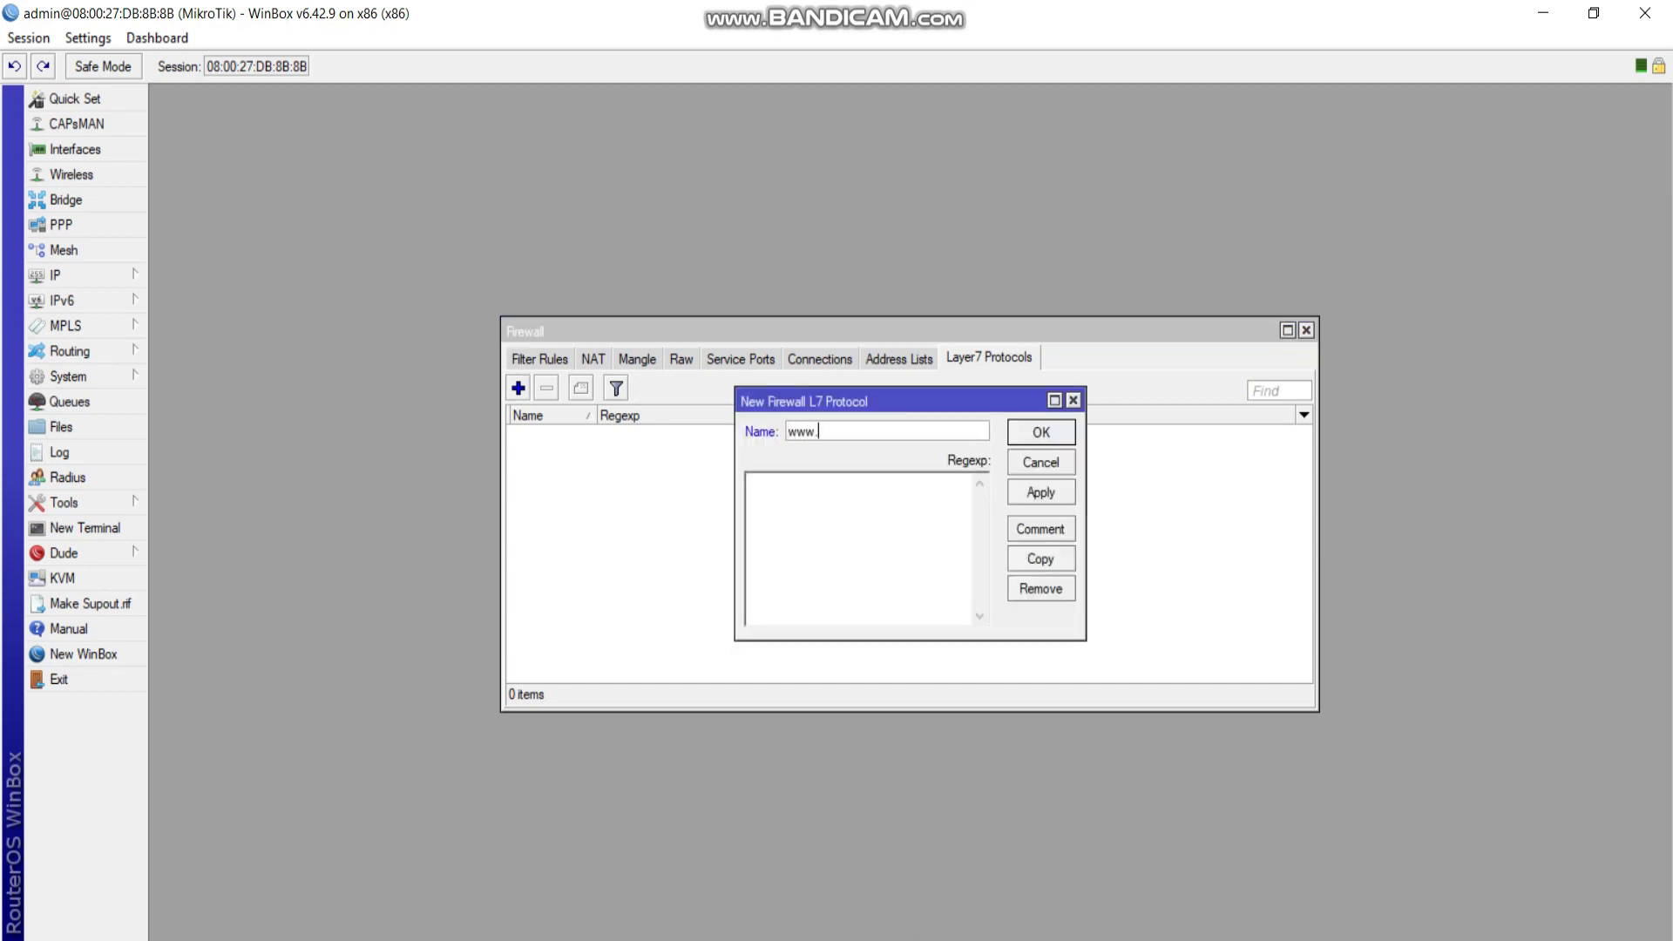
{"action": "type", "text": "faceb"}
{"action": "type", "text": "ook.com"}
{"action": "type", "text": "^"}
{"action": "type", "text": ".+("}
{"action": "type", "text": "www.facebook"}
{"action": "type", "text": ".com"}
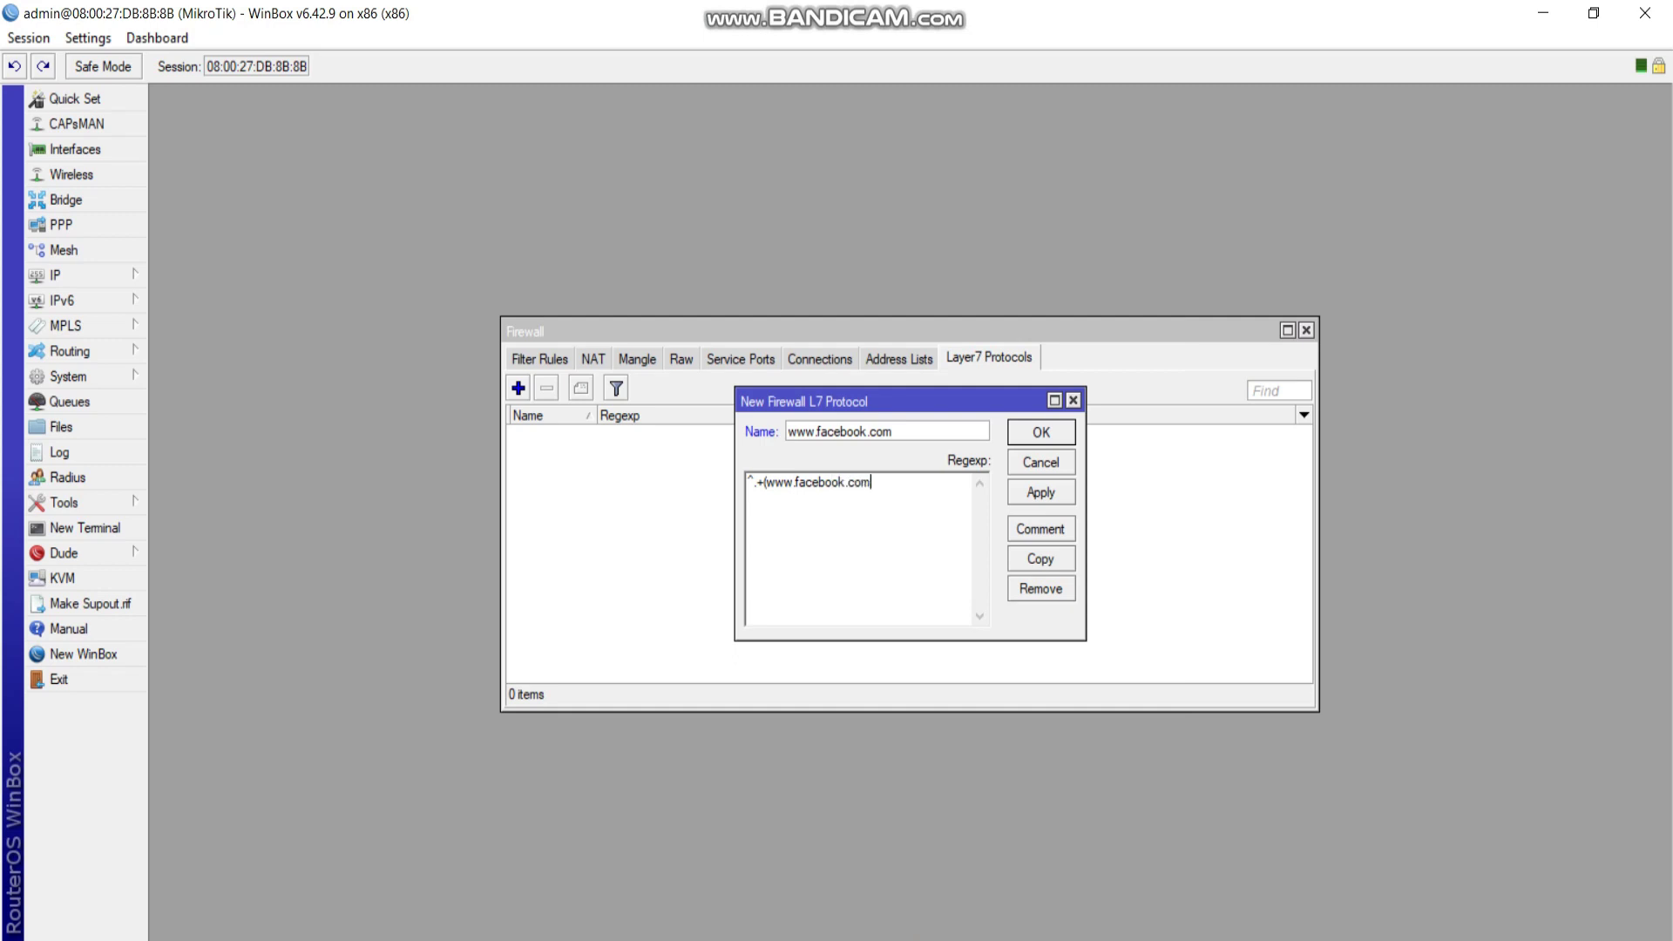
{"action": "type", "text": "|facebook.com"}
{"action": "type", "text": ").*$"}
{"action": "left_click", "coordinate": [1041, 492]}
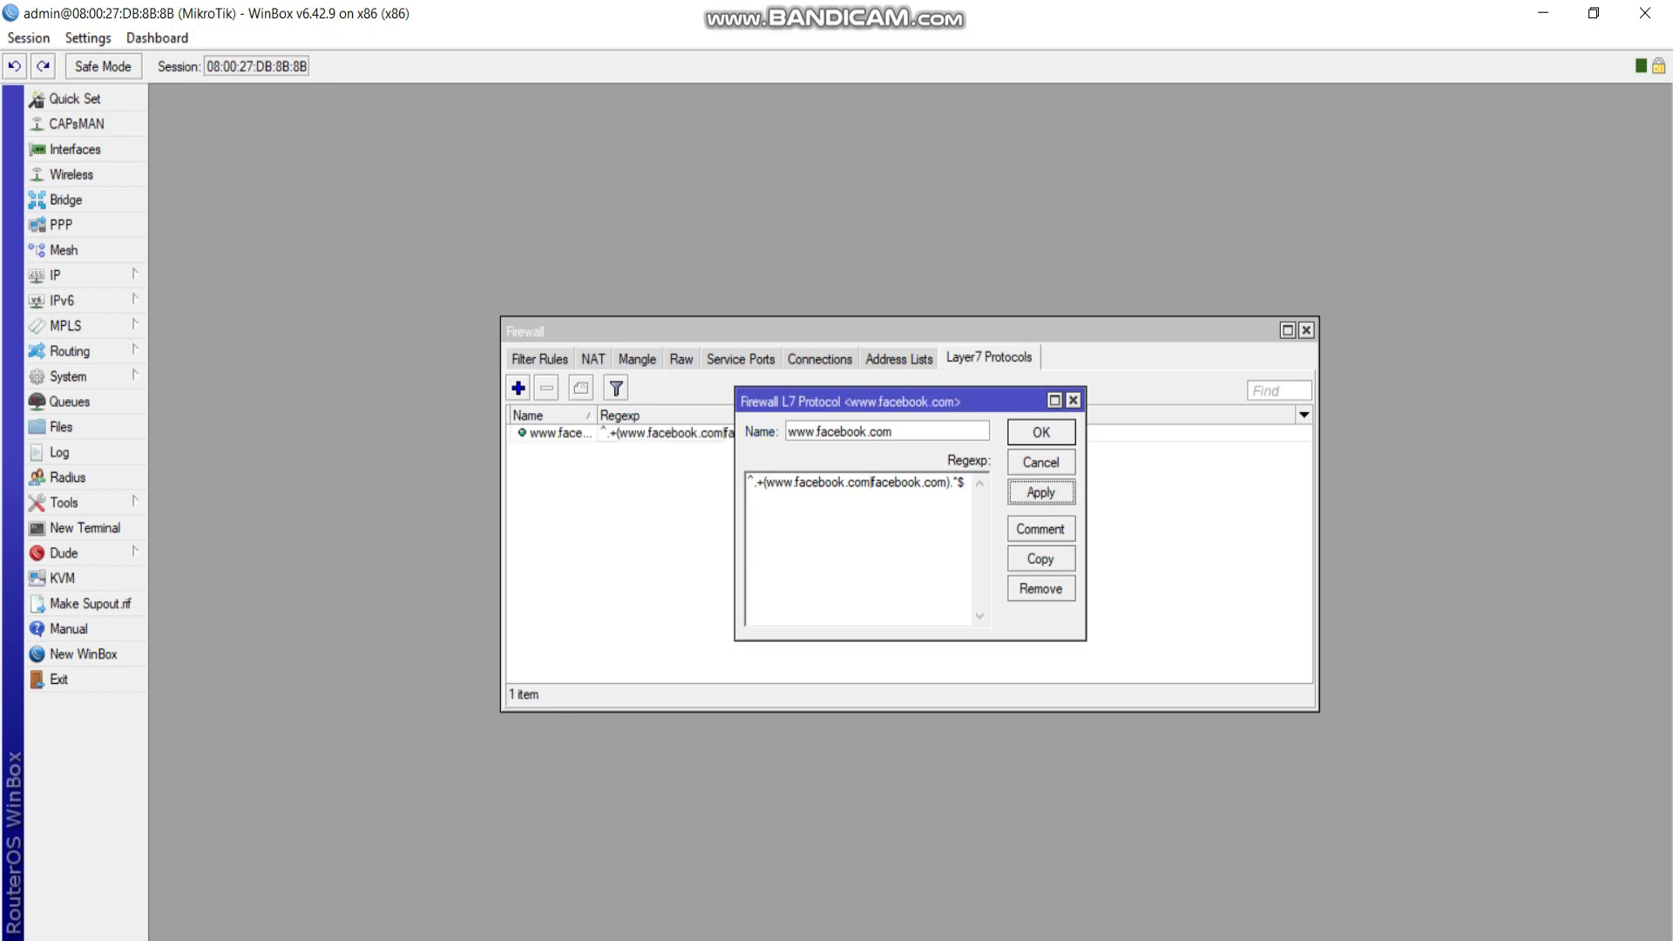
{"action": "key", "text": "Return"}
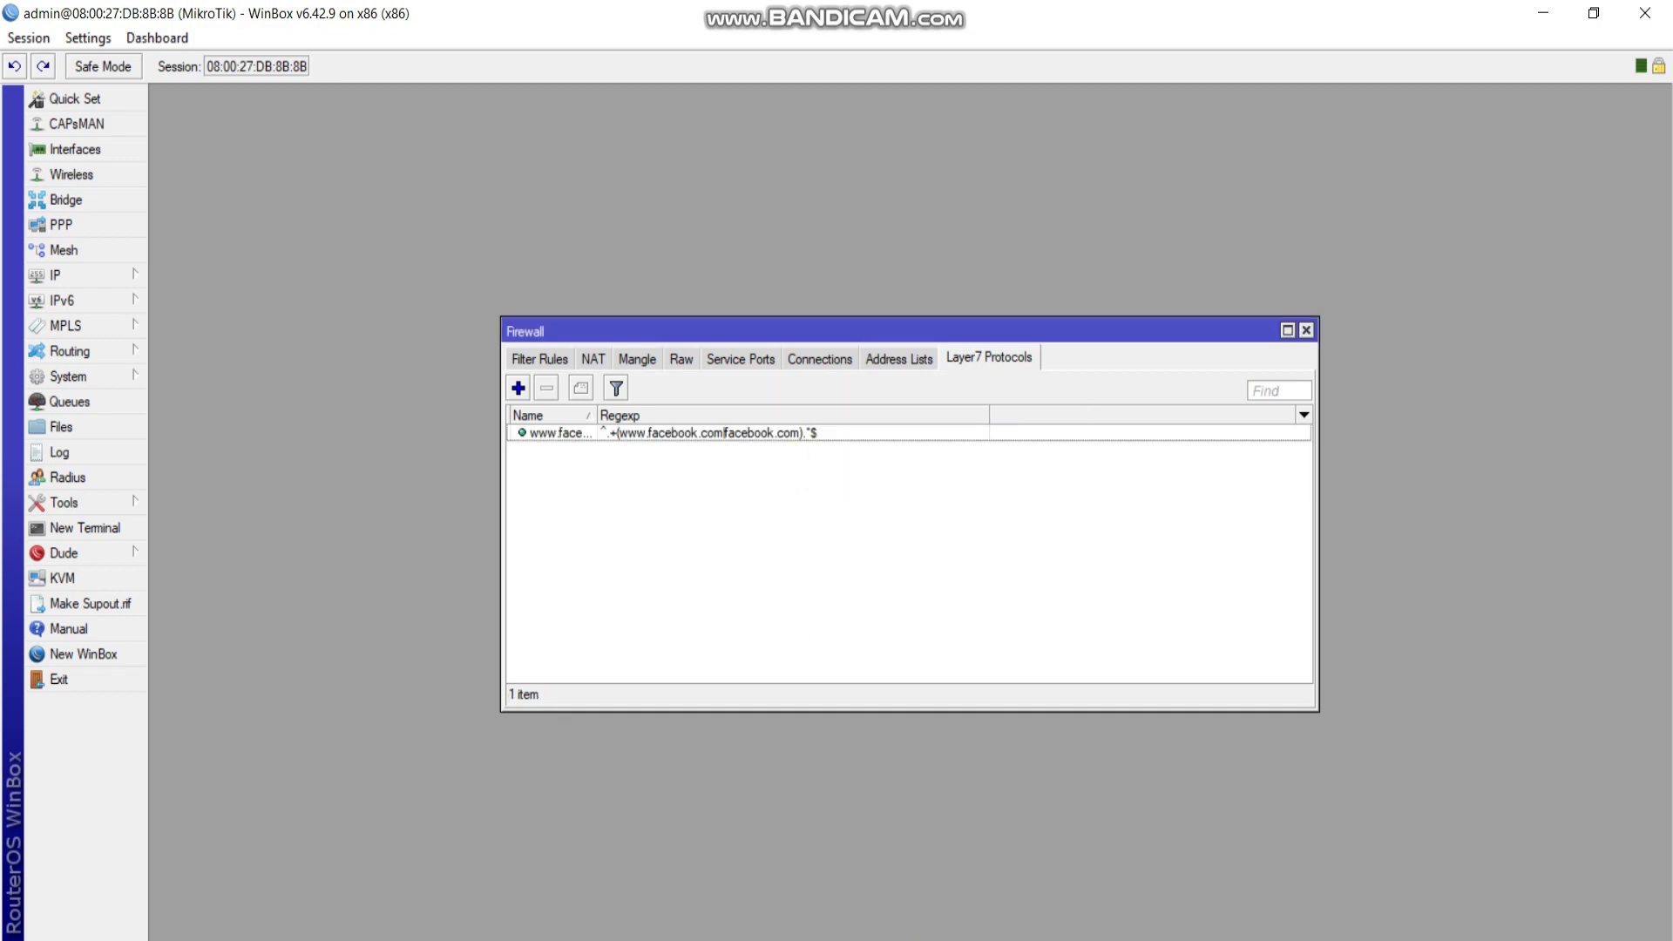
{"action": "left_click", "coordinate": [539, 358]}
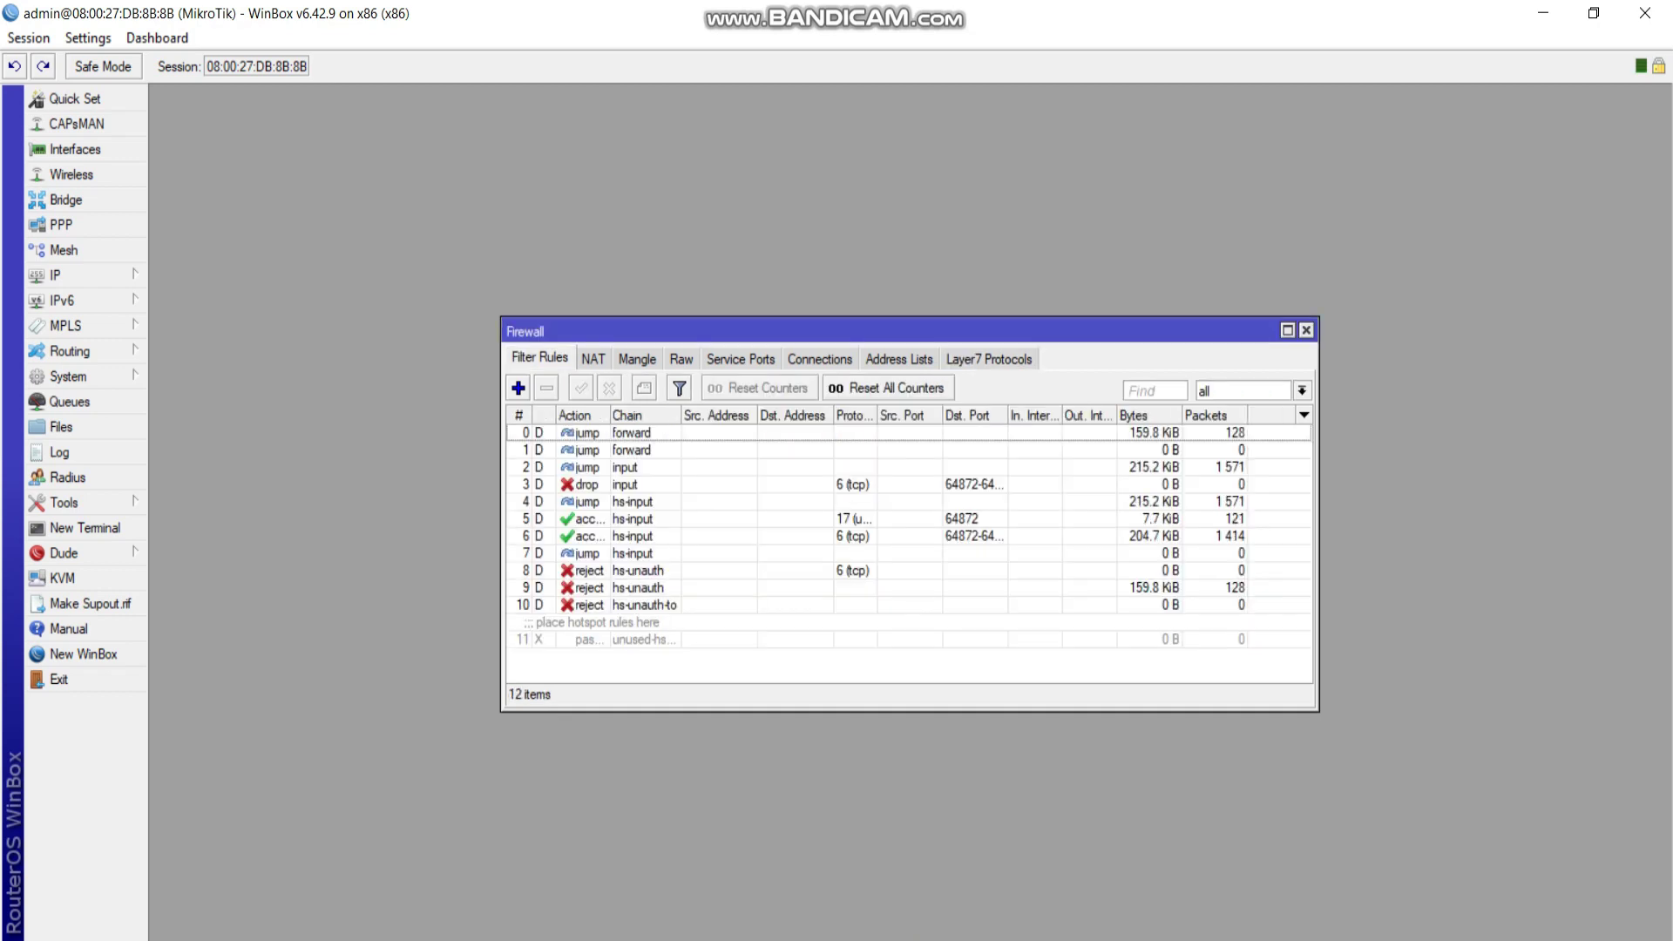
{"action": "left_click", "coordinate": [518, 388]}
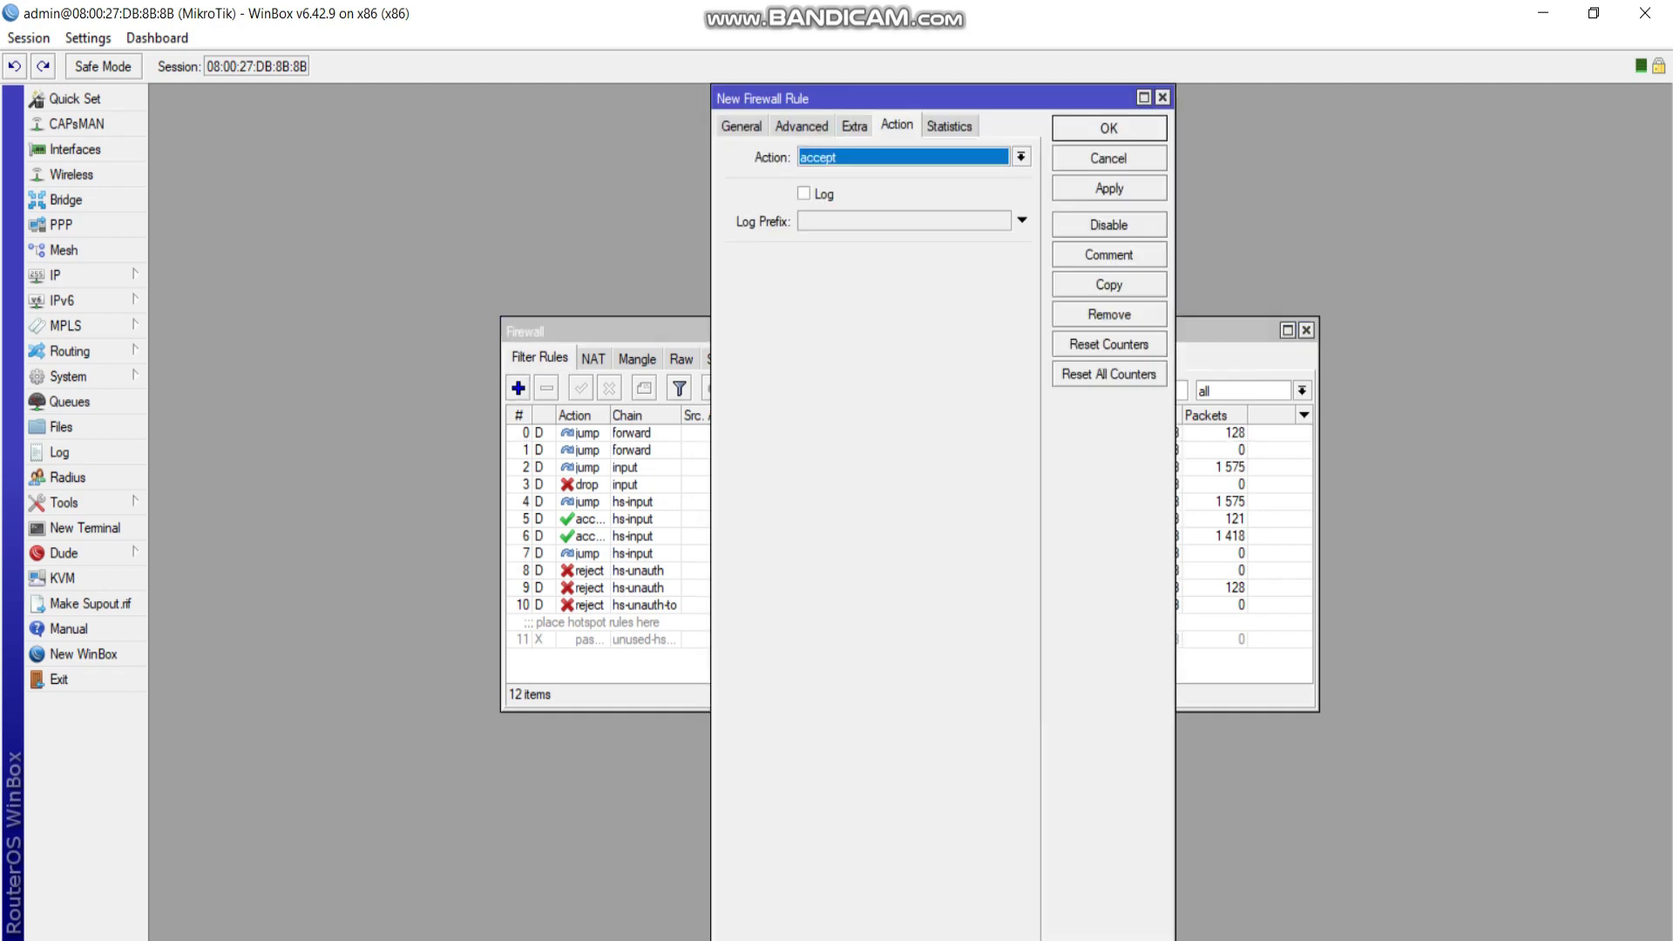
{"action": "left_click", "coordinate": [741, 125]}
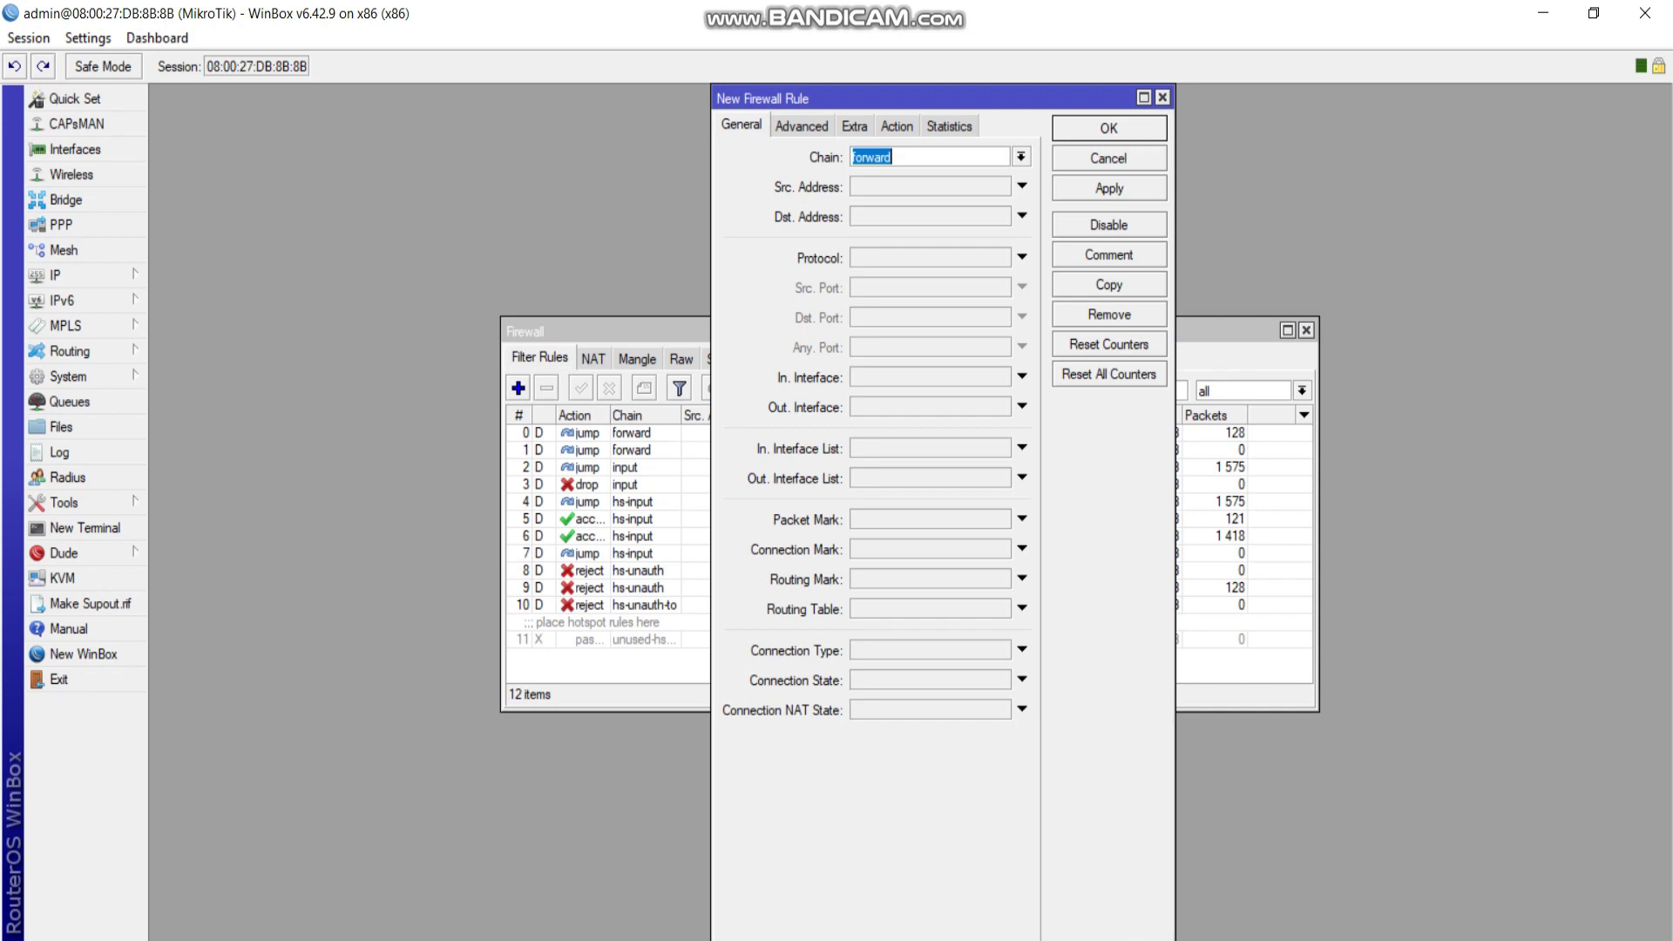
{"action": "left_click", "coordinate": [1022, 185]}
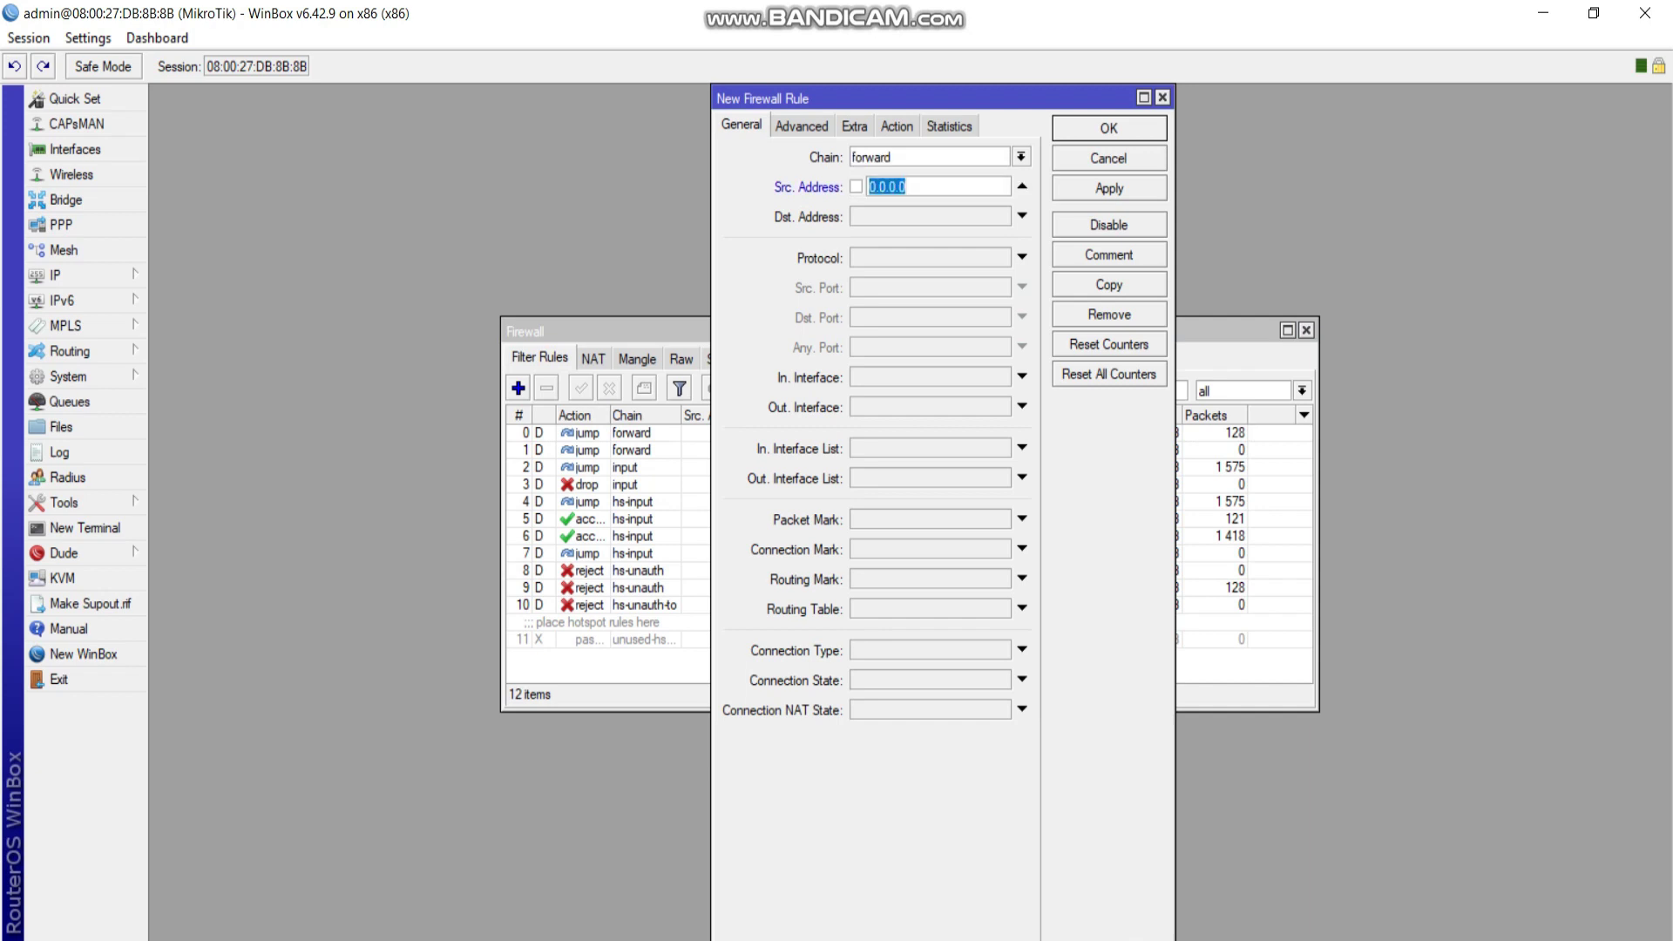
{"action": "type", "text": "192.168.20.0/24"}
{"action": "key", "text": "ctrl+Tab"}
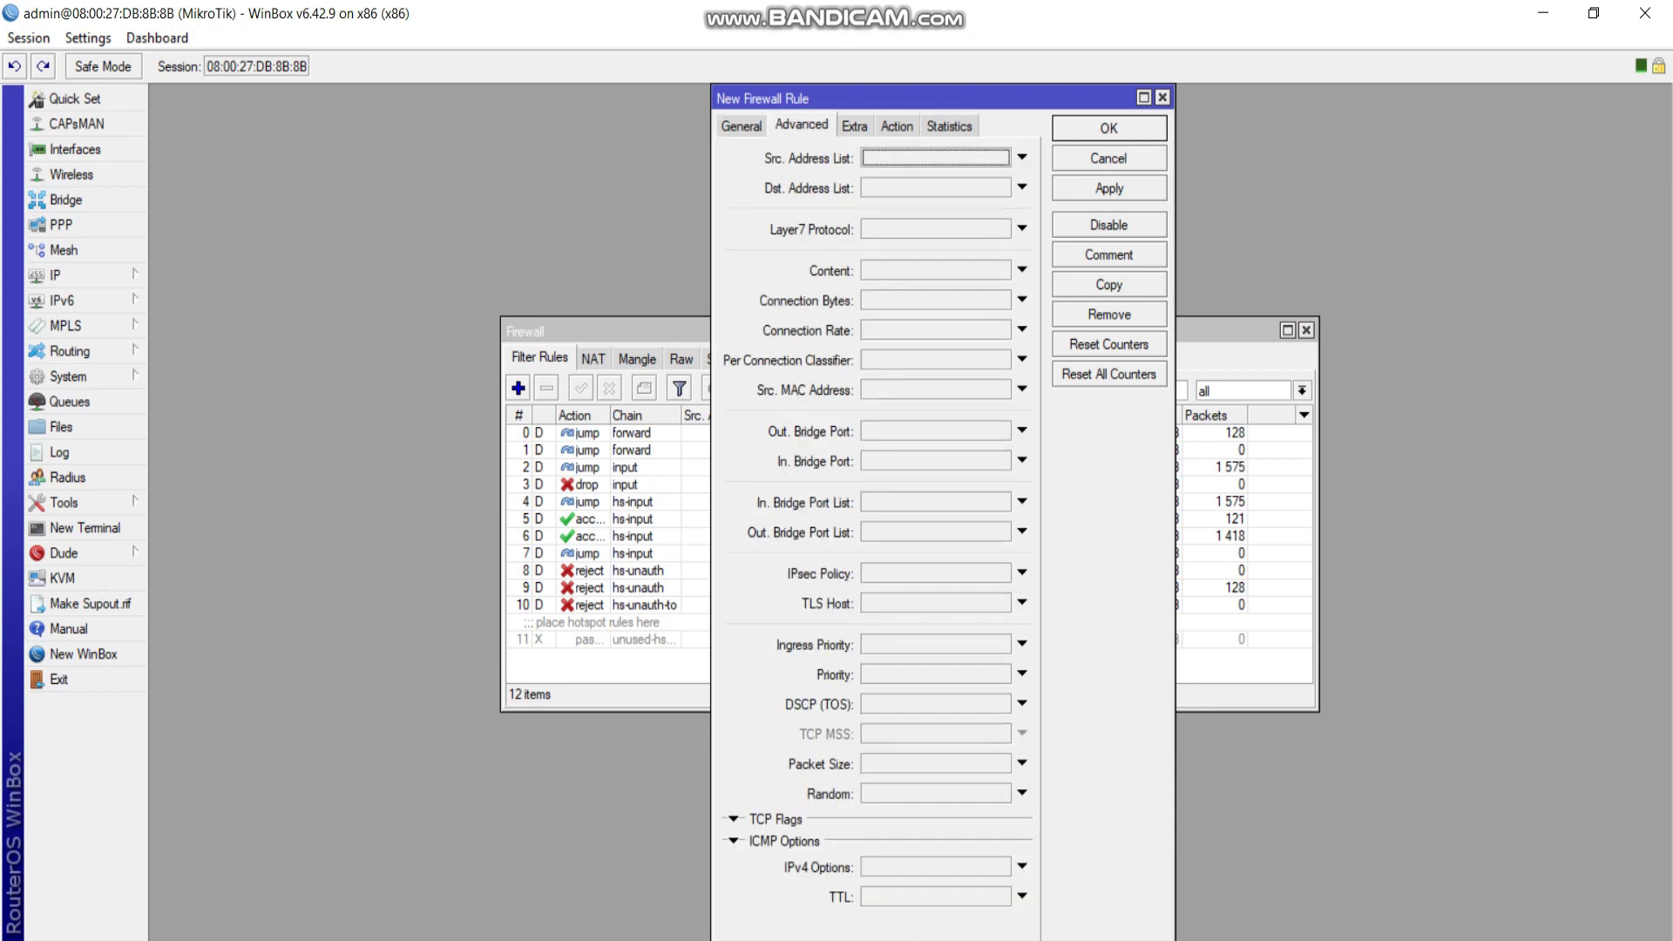
{"action": "key", "text": "Tab"}
{"action": "key", "text": "Tab"}
{"action": "key", "text": "Down"}
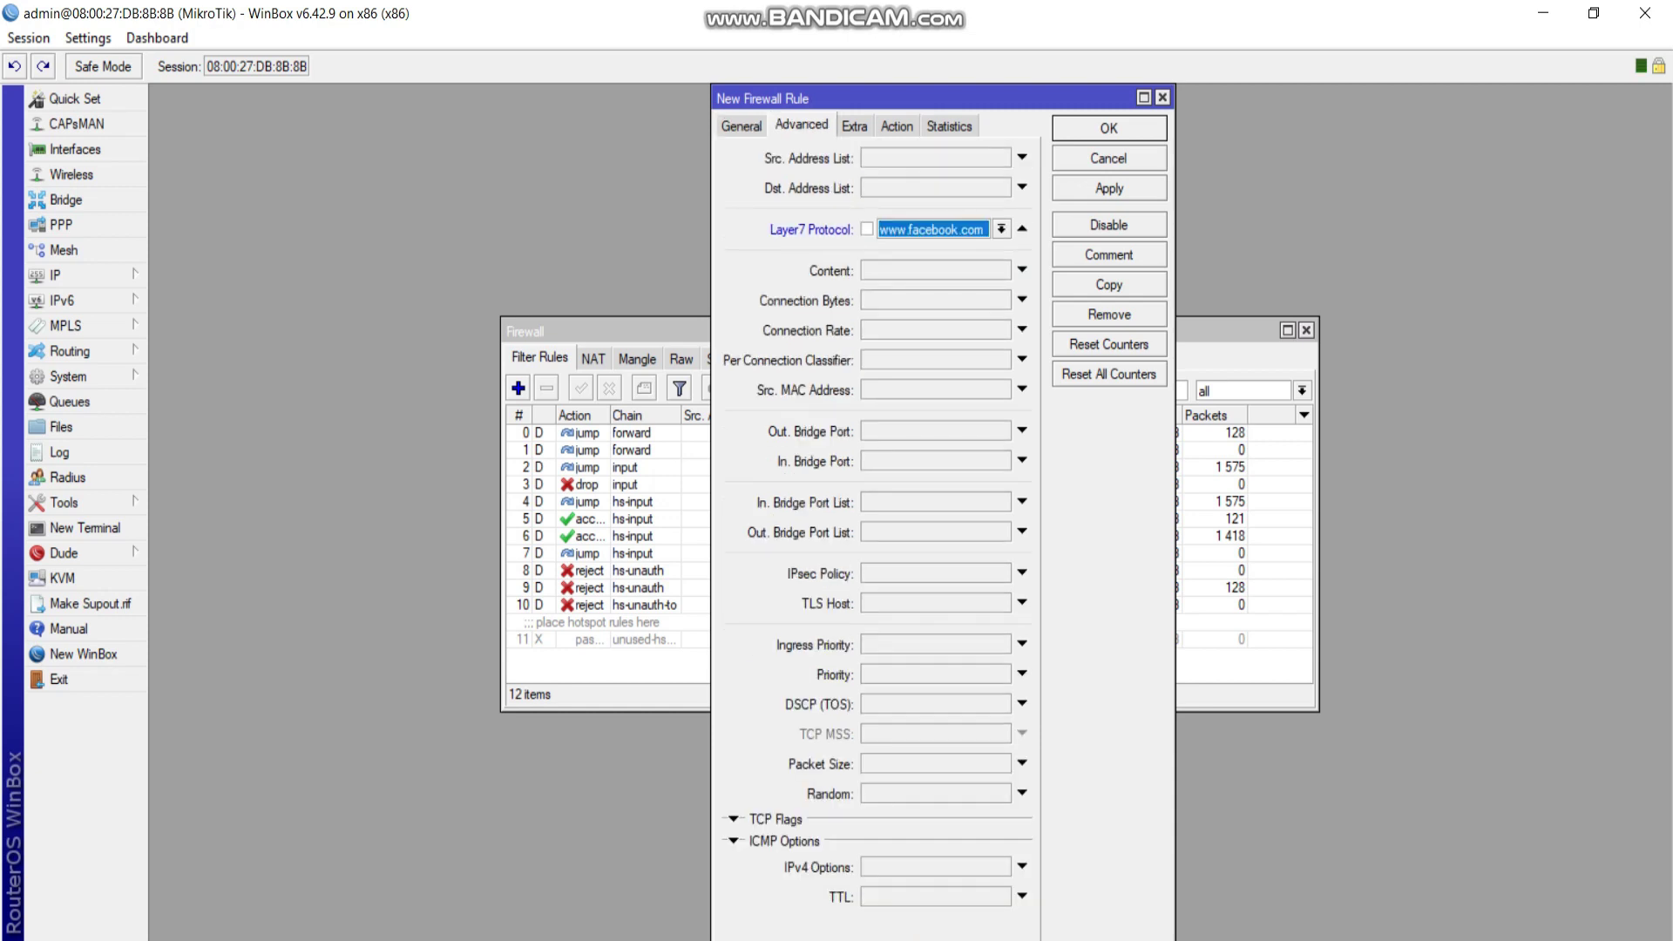
{"action": "key", "text": "ctrl+Tab"}
{"action": "key", "text": "ctrl+Tab"}
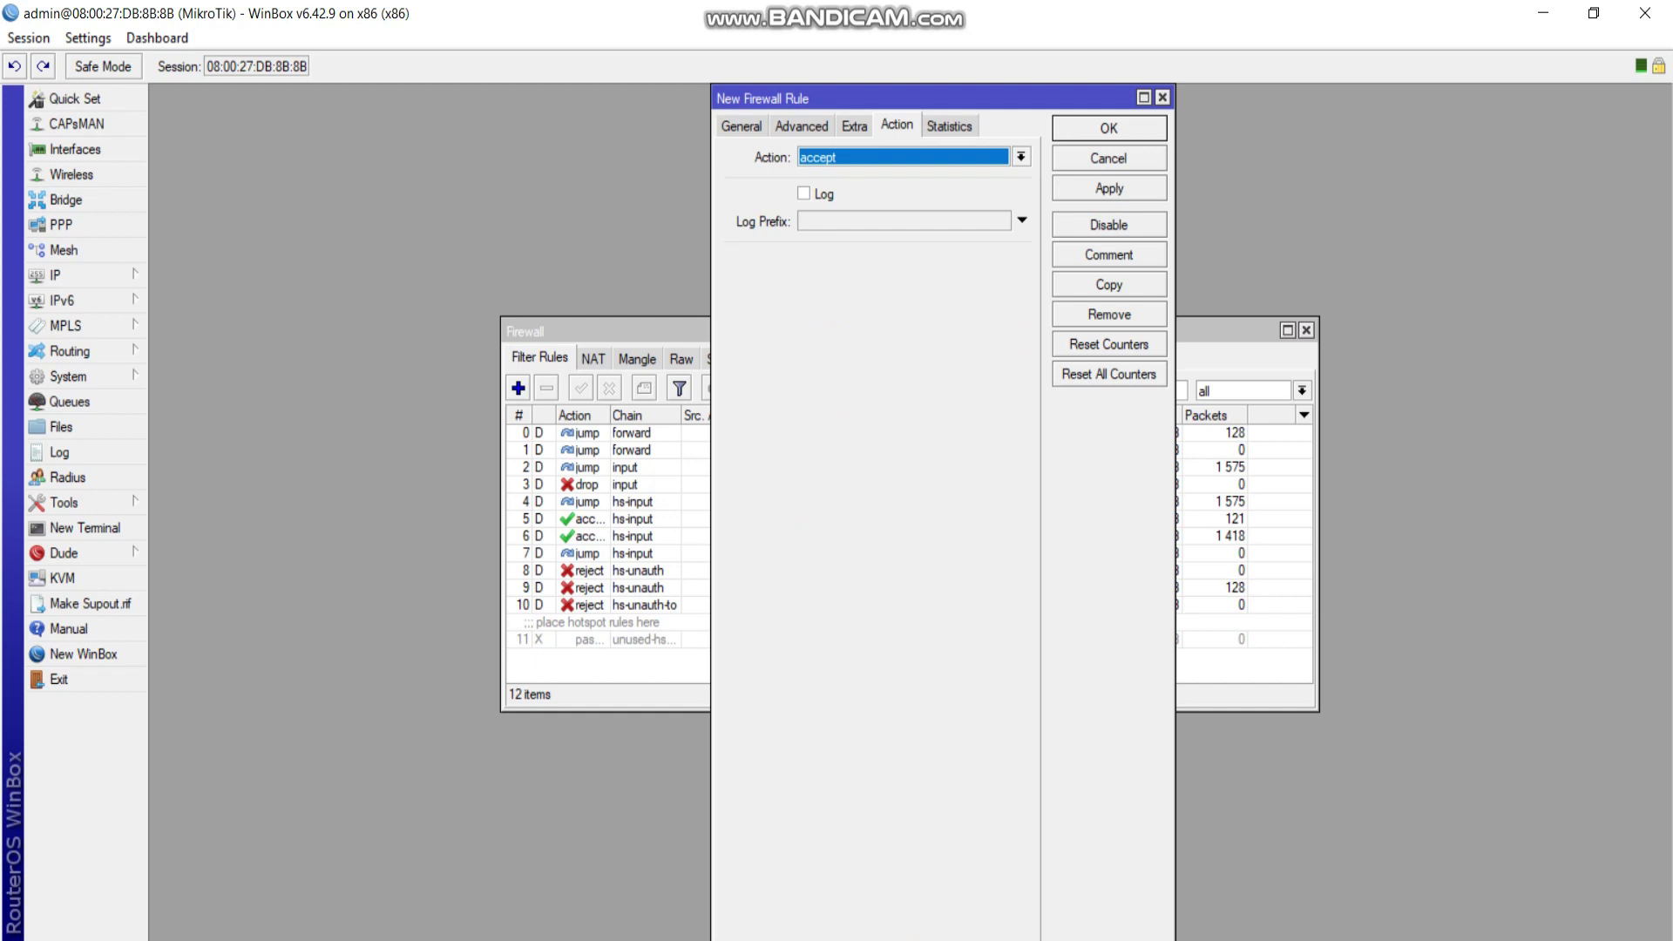
{"action": "key", "text": "Down"}
{"action": "key", "text": "Down"}
{"action": "key", "text": "Down"}
{"action": "key", "text": "Return"}
{"action": "left_click", "coordinate": [1109, 188]}
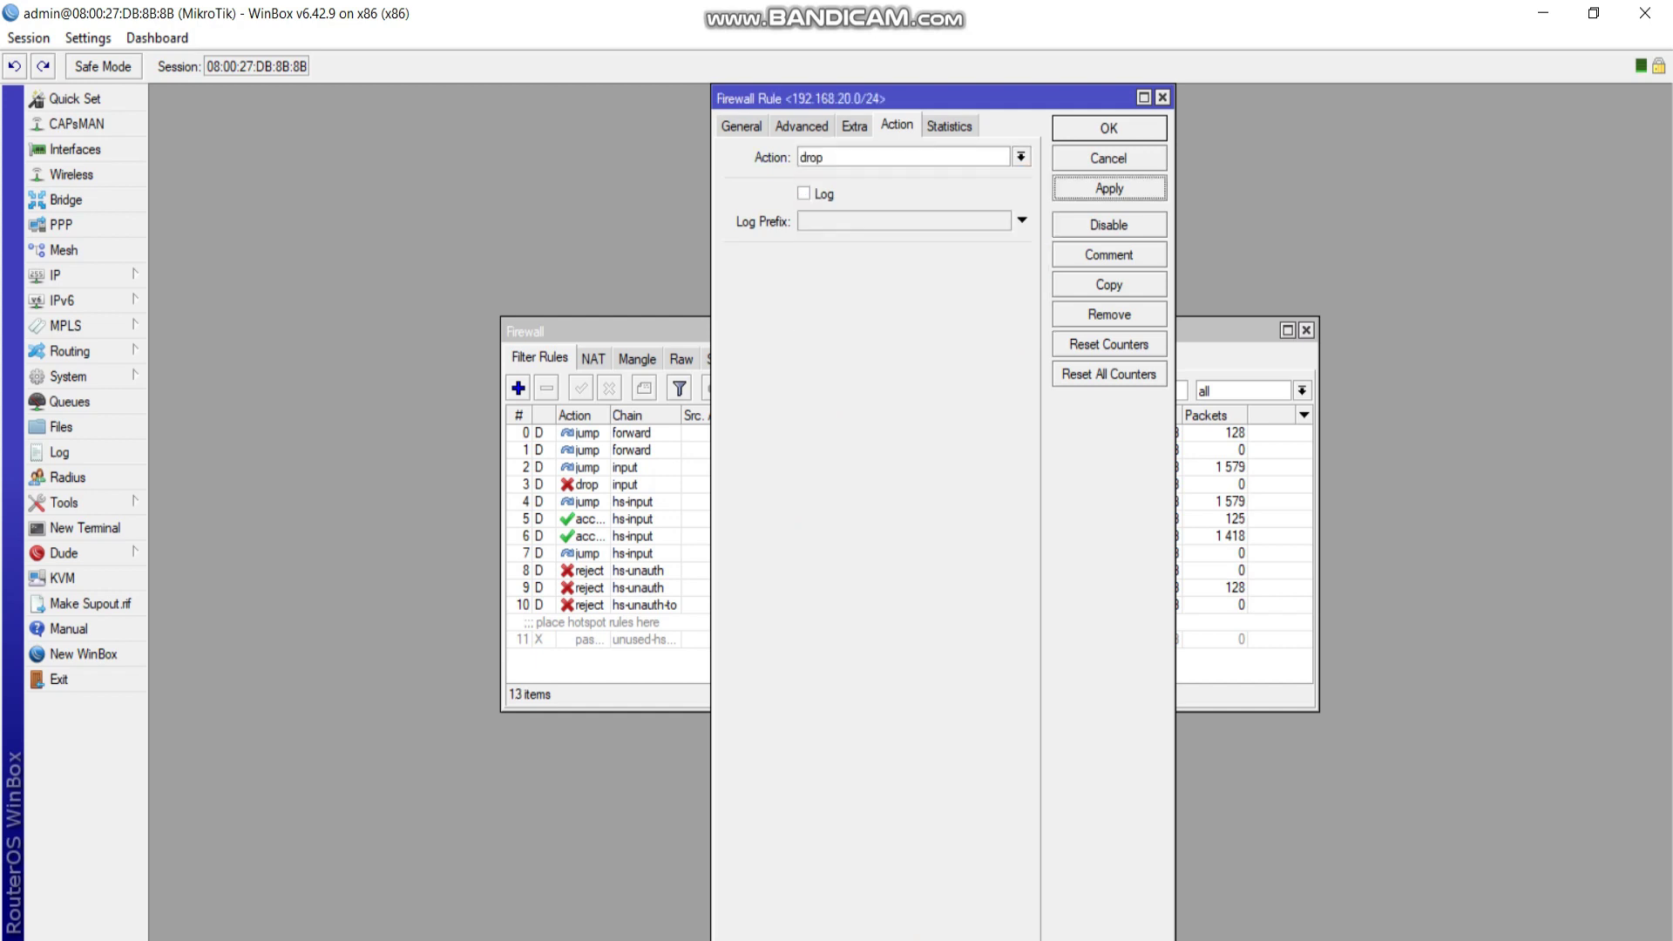
{"action": "key", "text": "Return"}
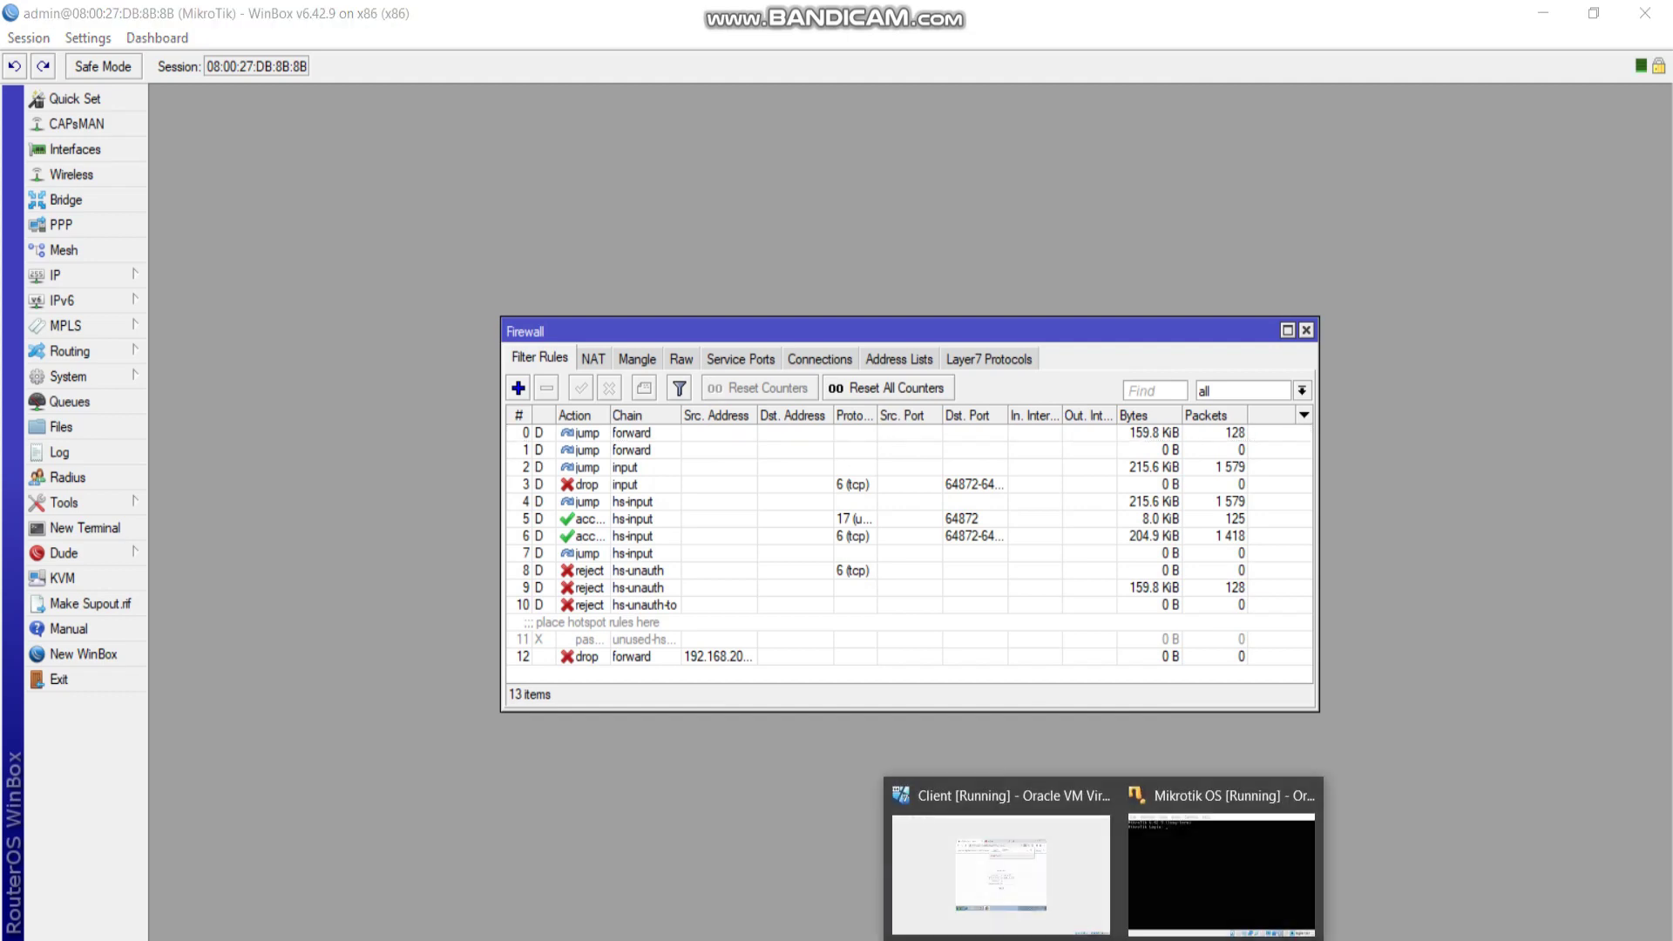
In the client VM's Chrome, search Google for facebook in a new tab.
{"action": "left_click", "coordinate": [1002, 881]}
{"action": "left_click", "coordinate": [852, 228]}
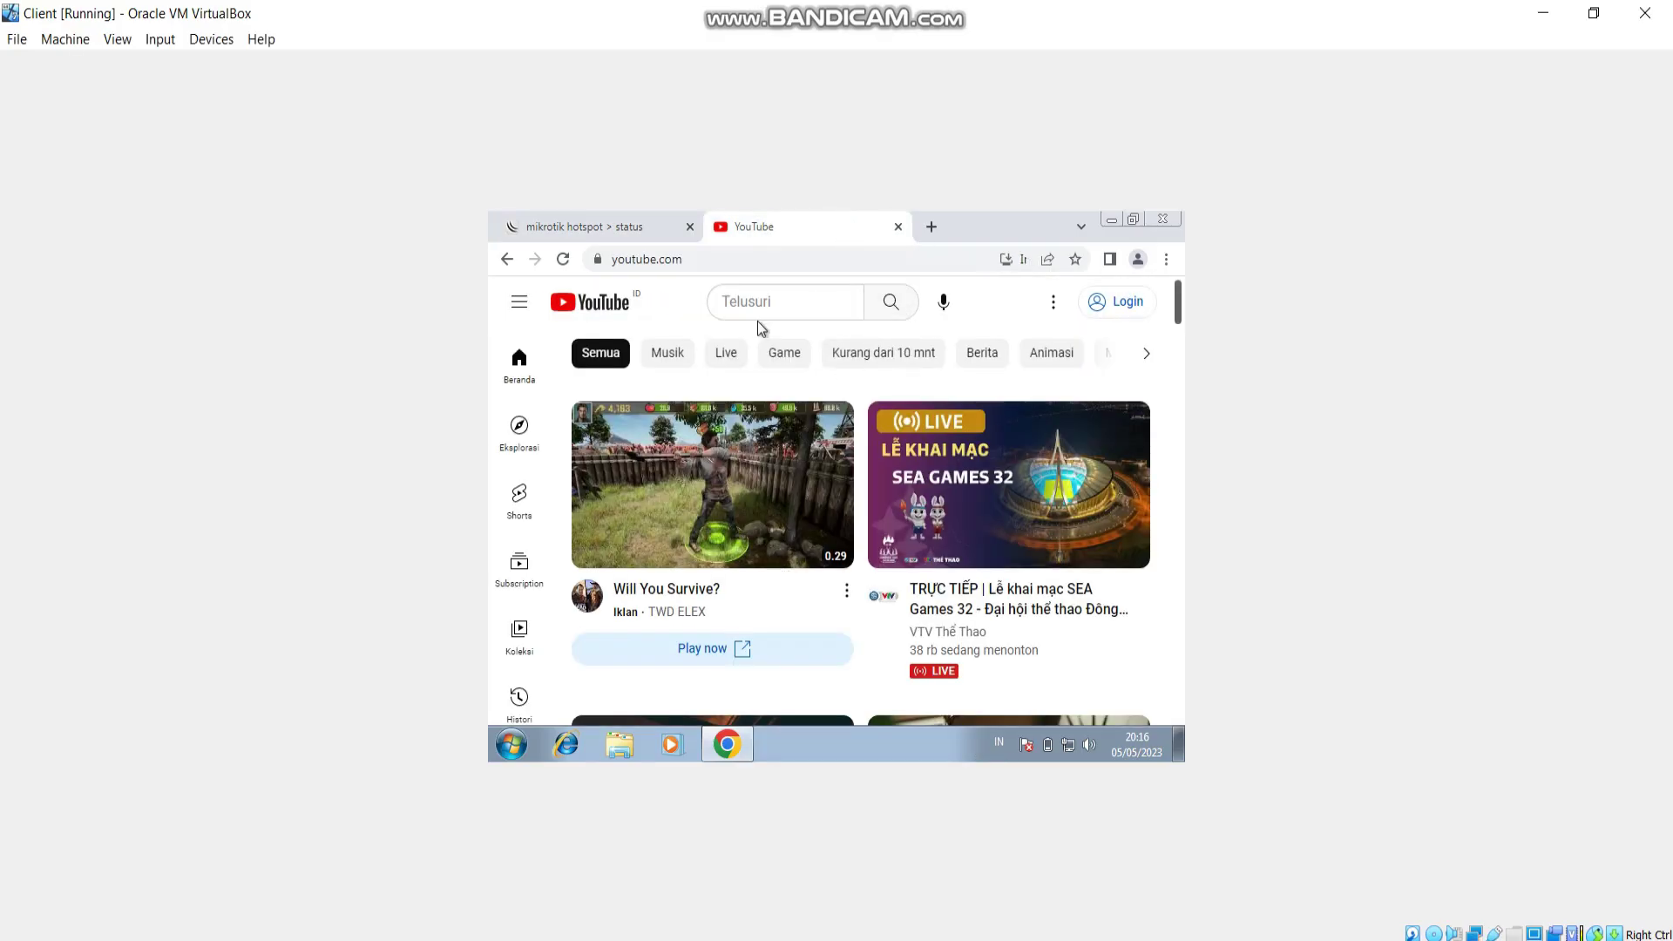
{"action": "left_click", "coordinate": [932, 227]}
{"action": "left_click", "coordinate": [930, 261]}
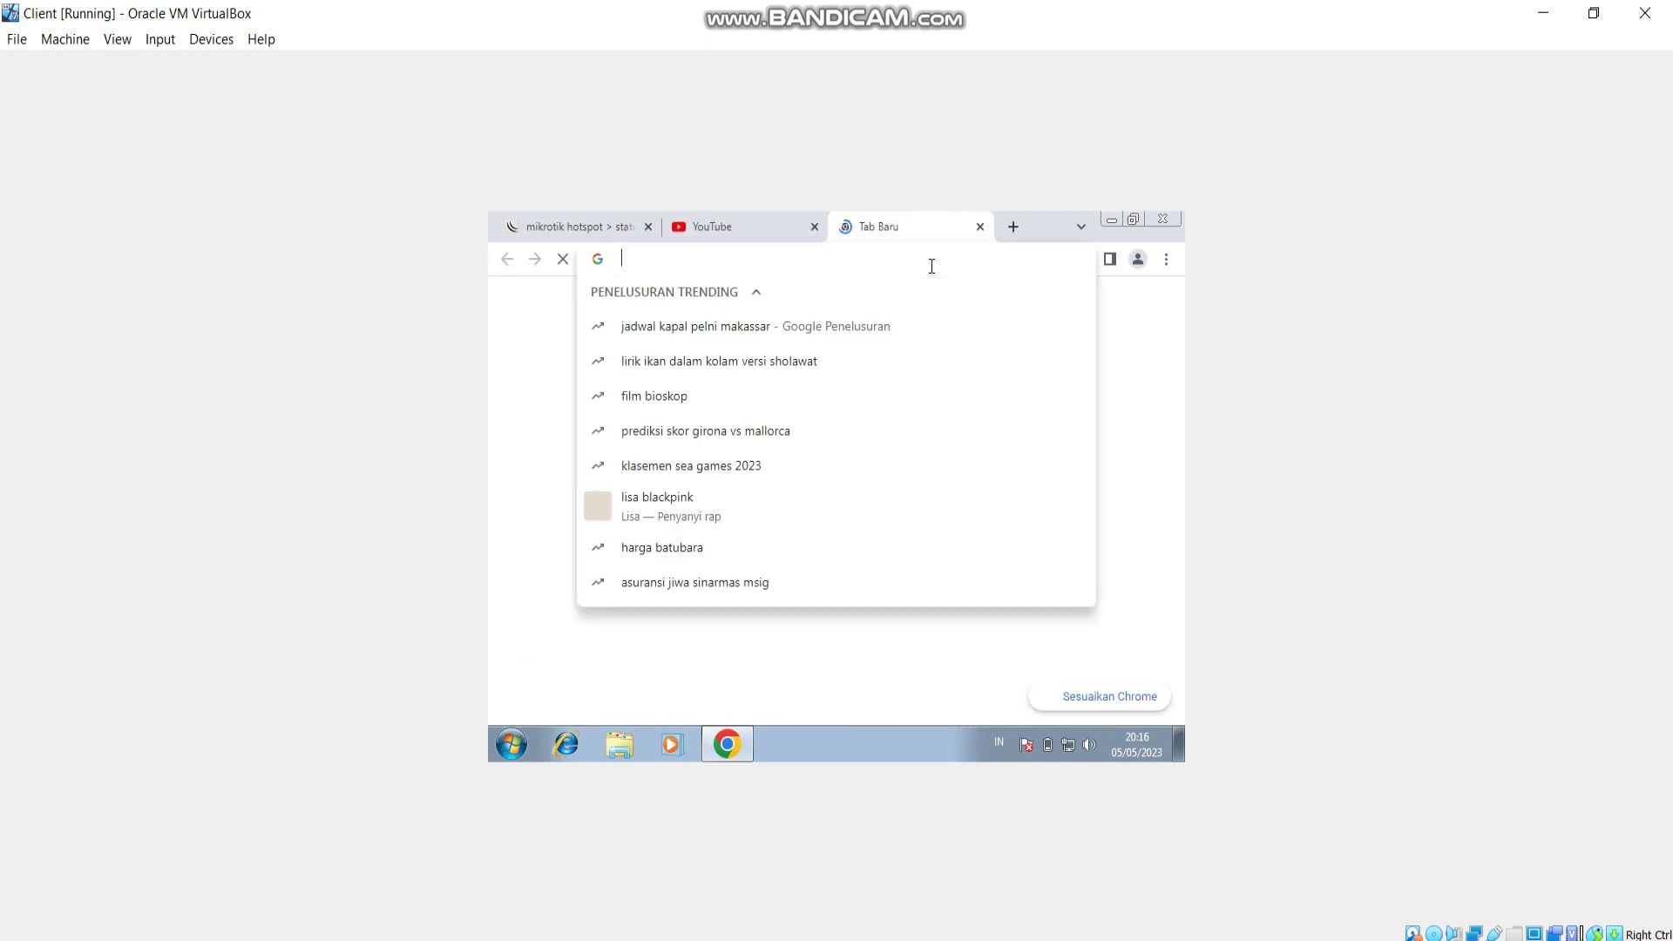
{"action": "type", "text": "facebook"}
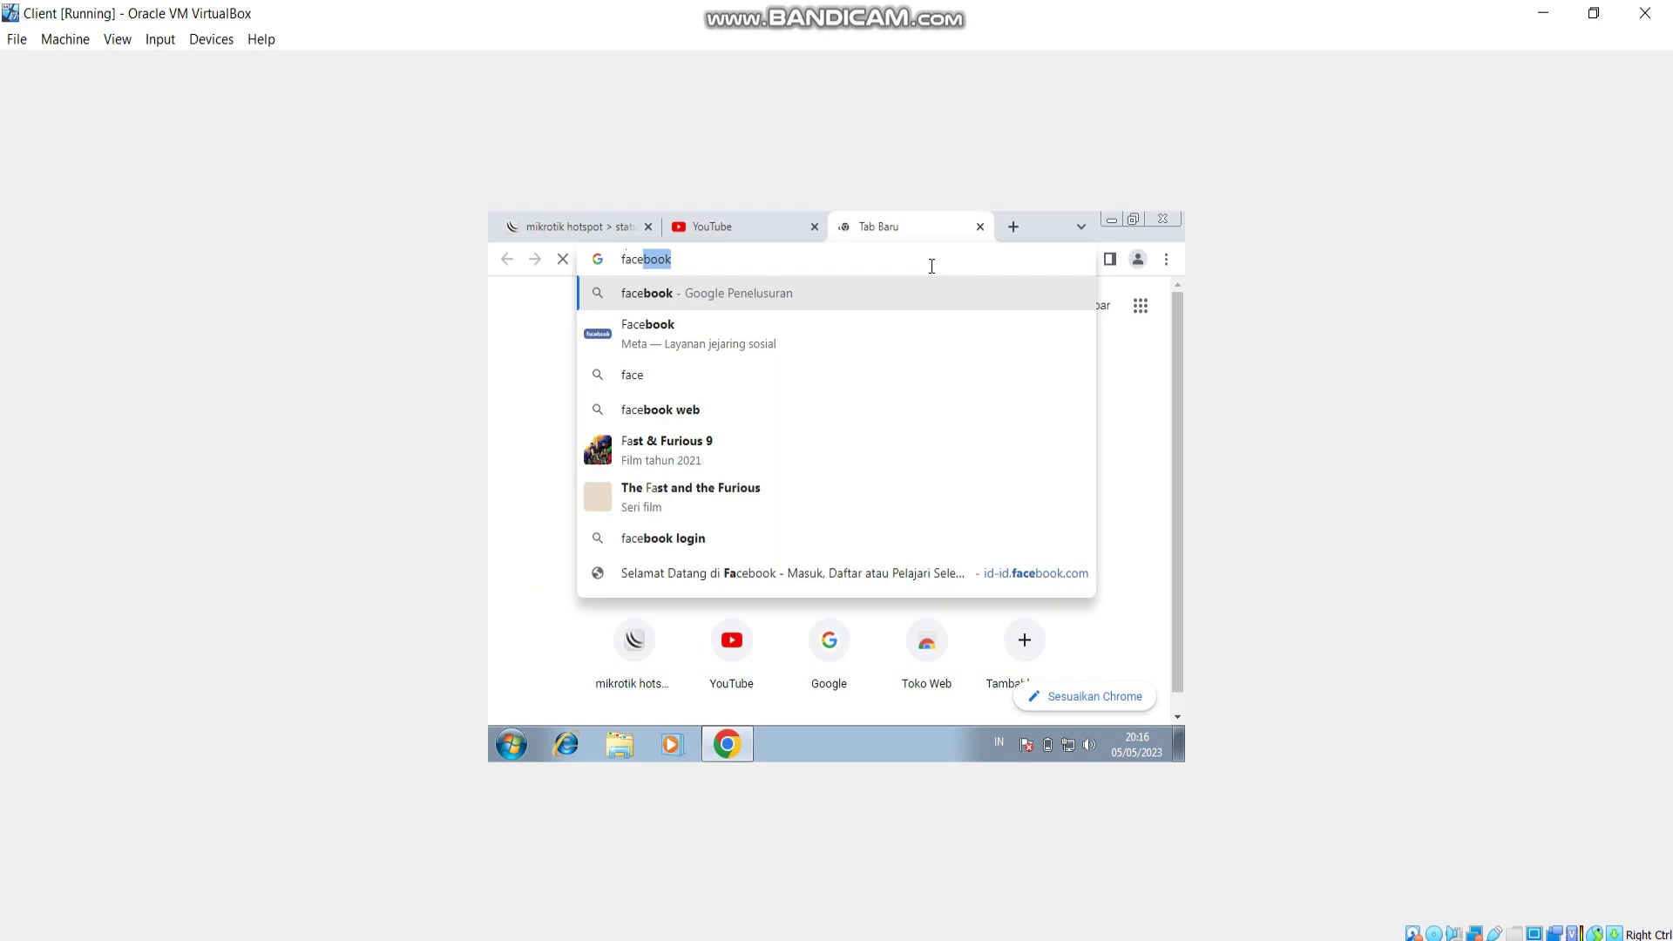
{"action": "key", "text": "Return"}
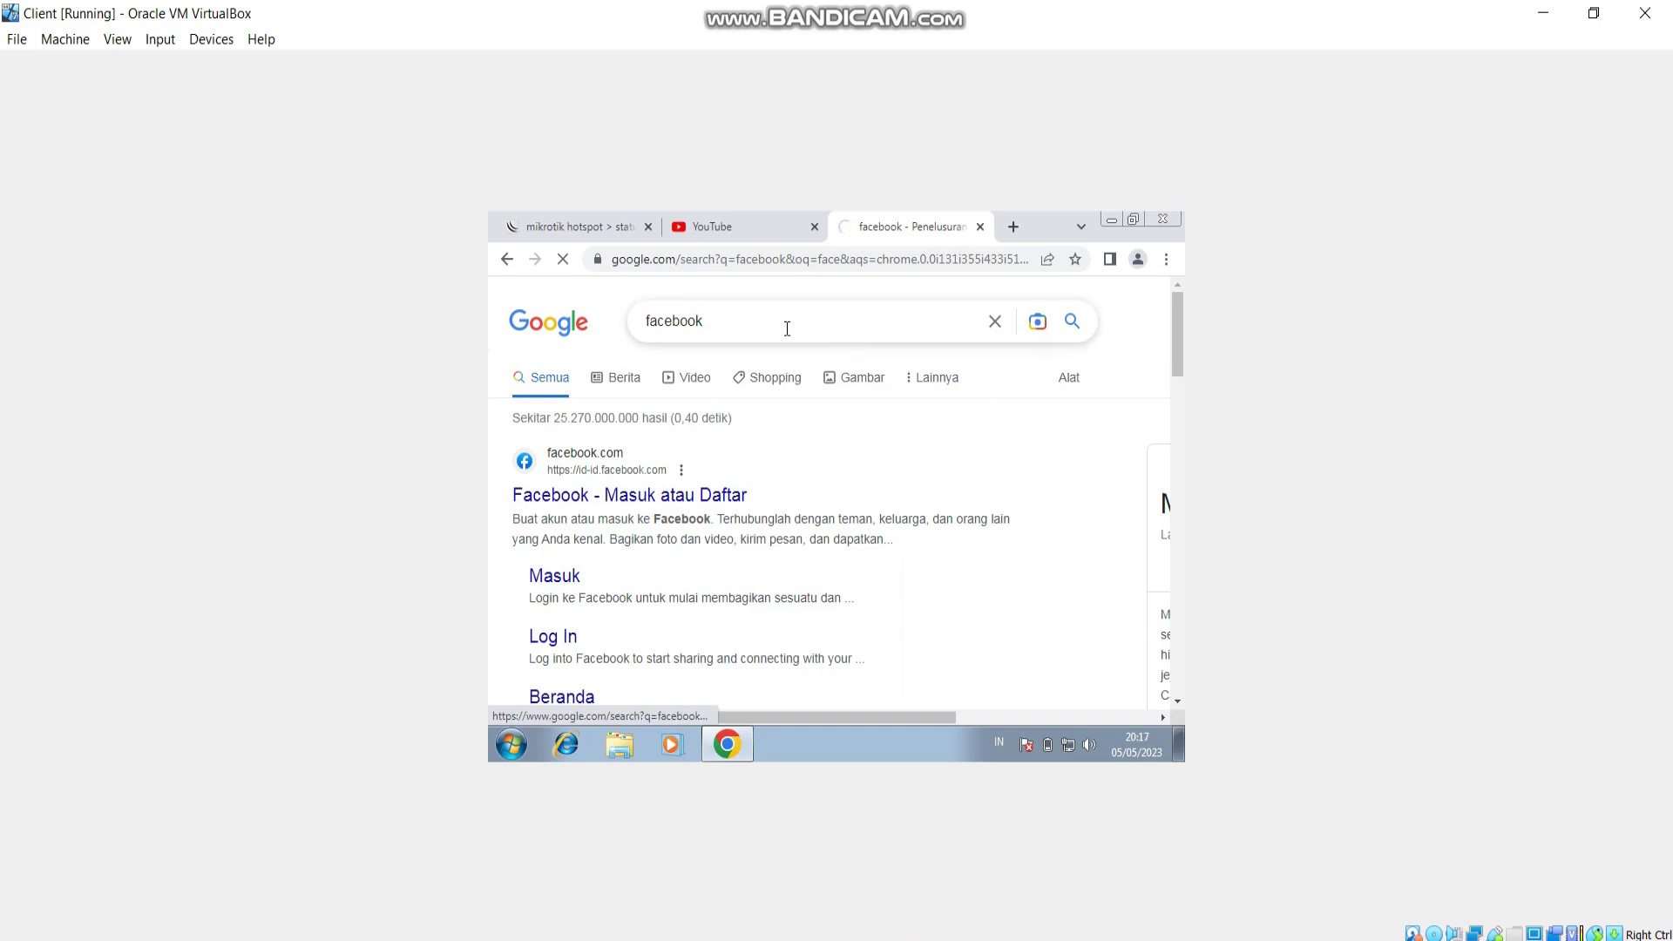
Close the old YouTube tab and load youtube.com in a fresh tab.
{"action": "left_click", "coordinate": [745, 228]}
{"action": "left_click", "coordinate": [898, 228]}
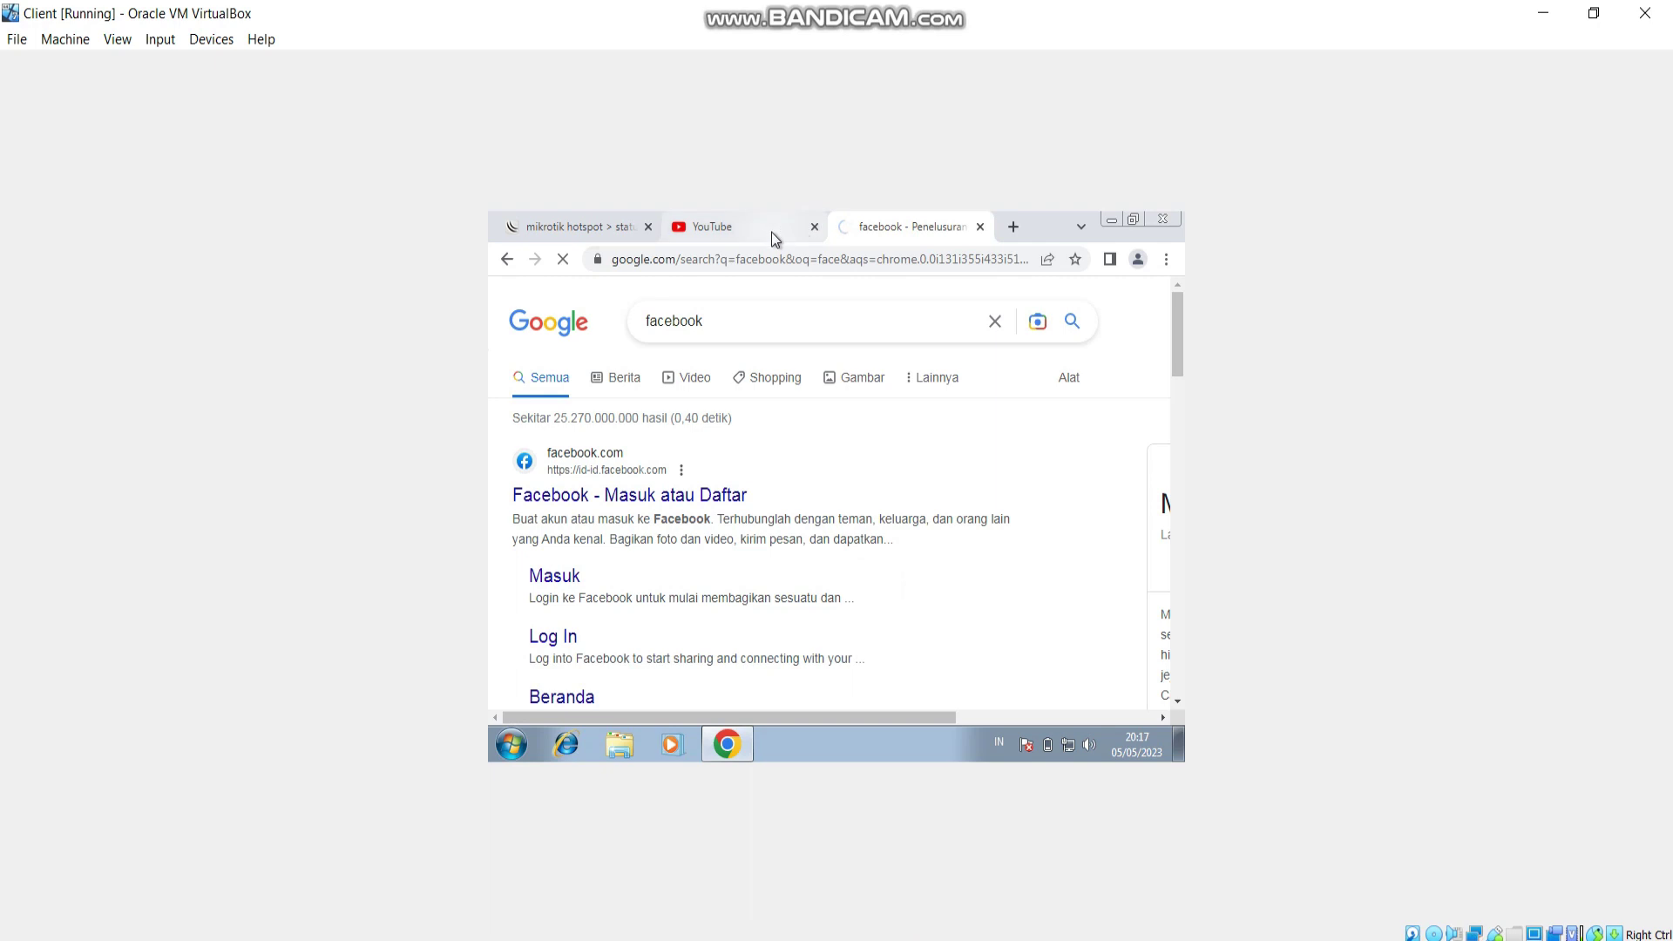
{"action": "left_click", "coordinate": [761, 228]}
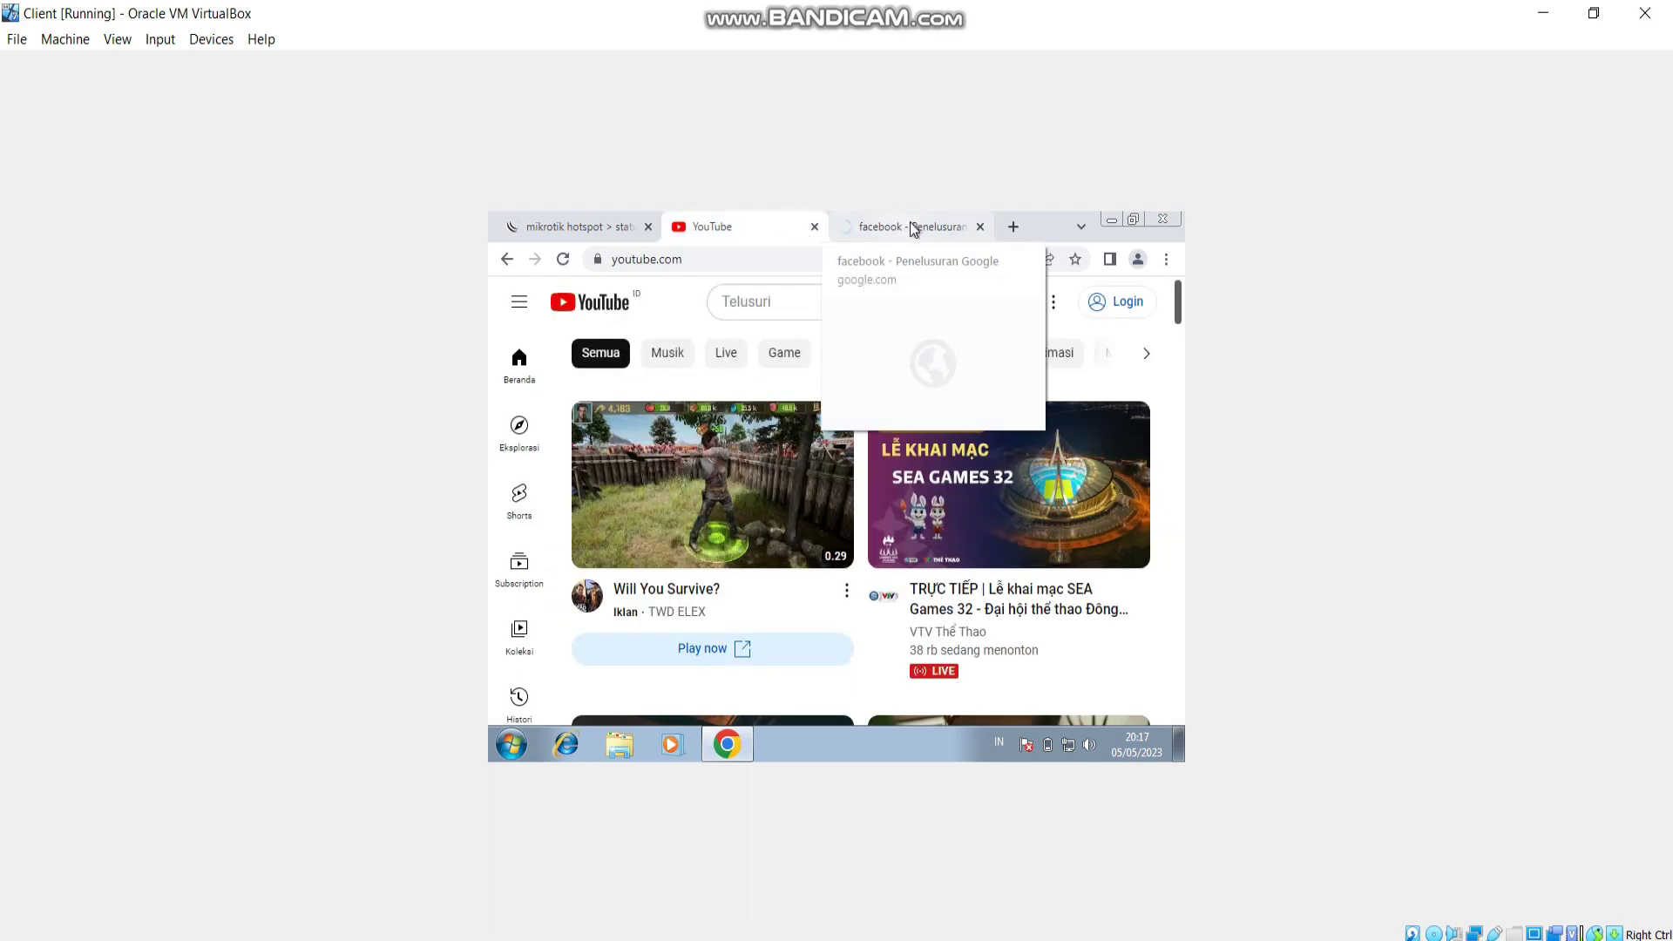
{"action": "left_click", "coordinate": [1013, 227]}
{"action": "left_click", "coordinate": [971, 252]}
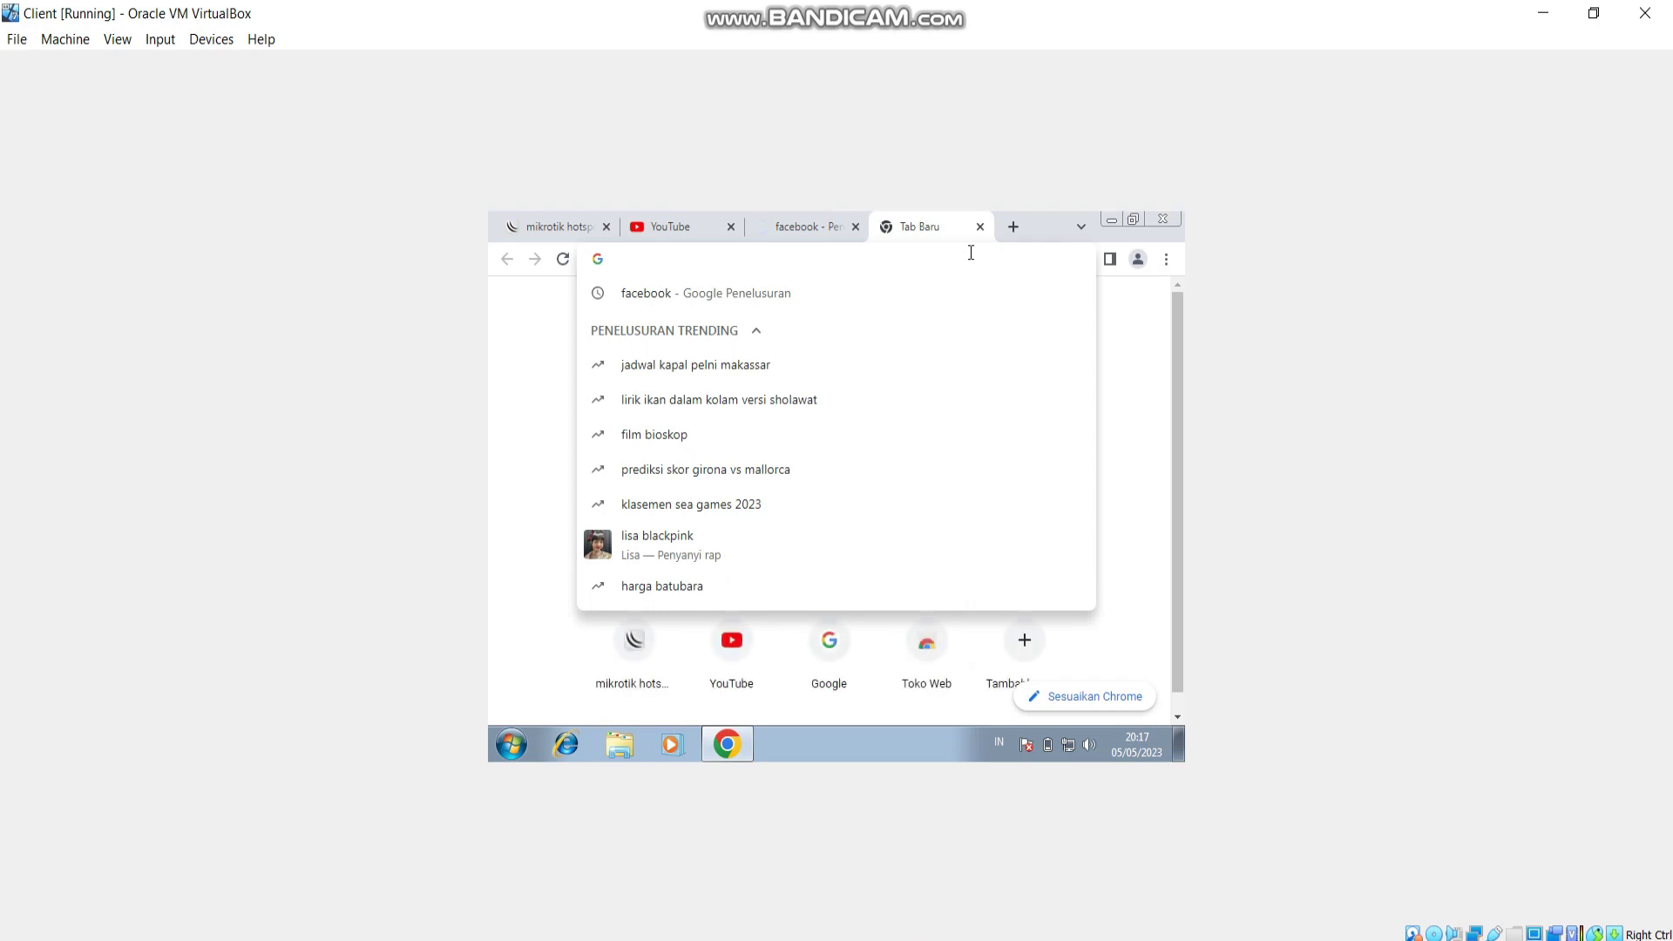
{"action": "left_click", "coordinate": [731, 226]}
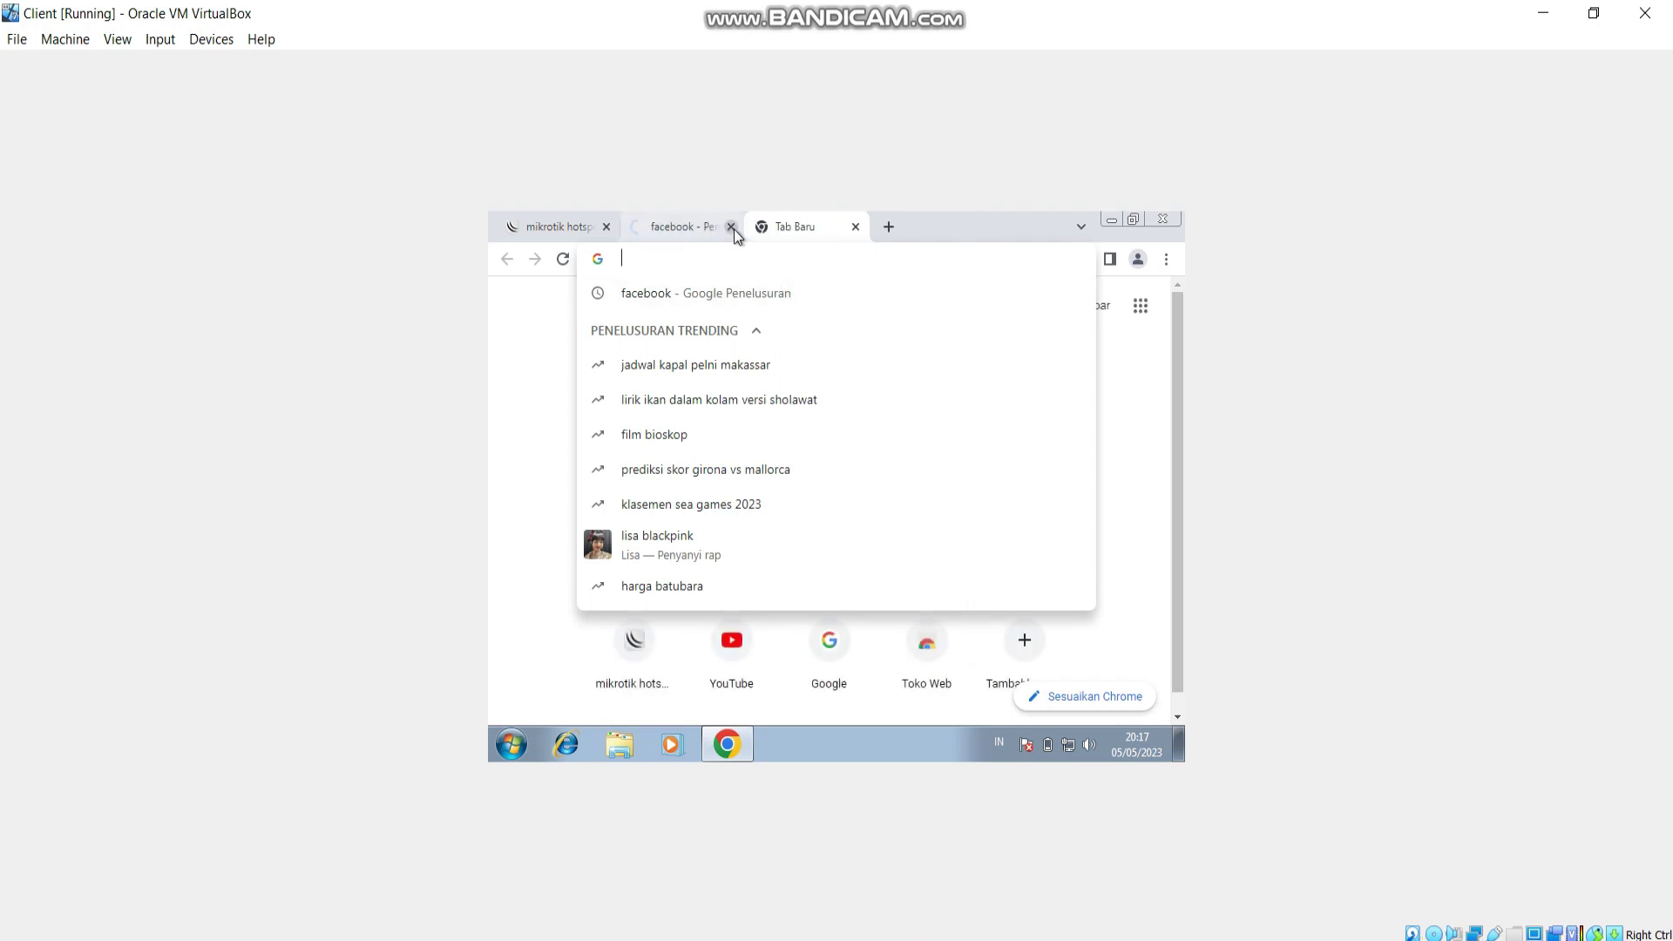
{"action": "type", "text": "unsi"}
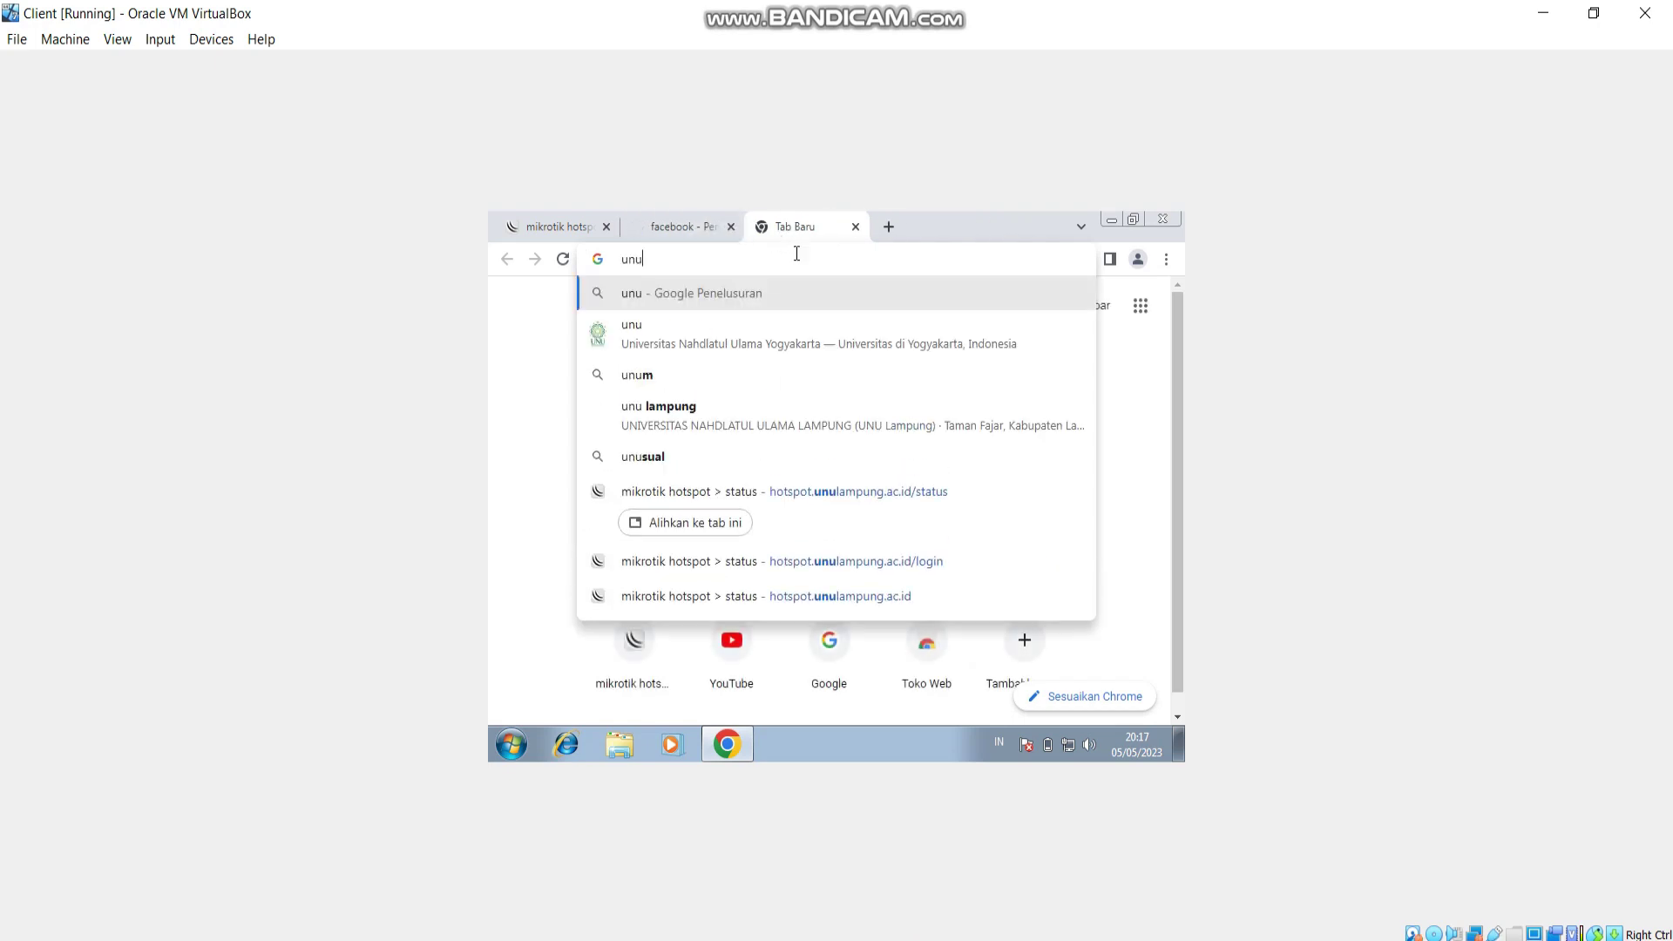
{"action": "key", "text": "Escape"}
{"action": "type", "text": "you"}
{"action": "key", "text": "Return"}
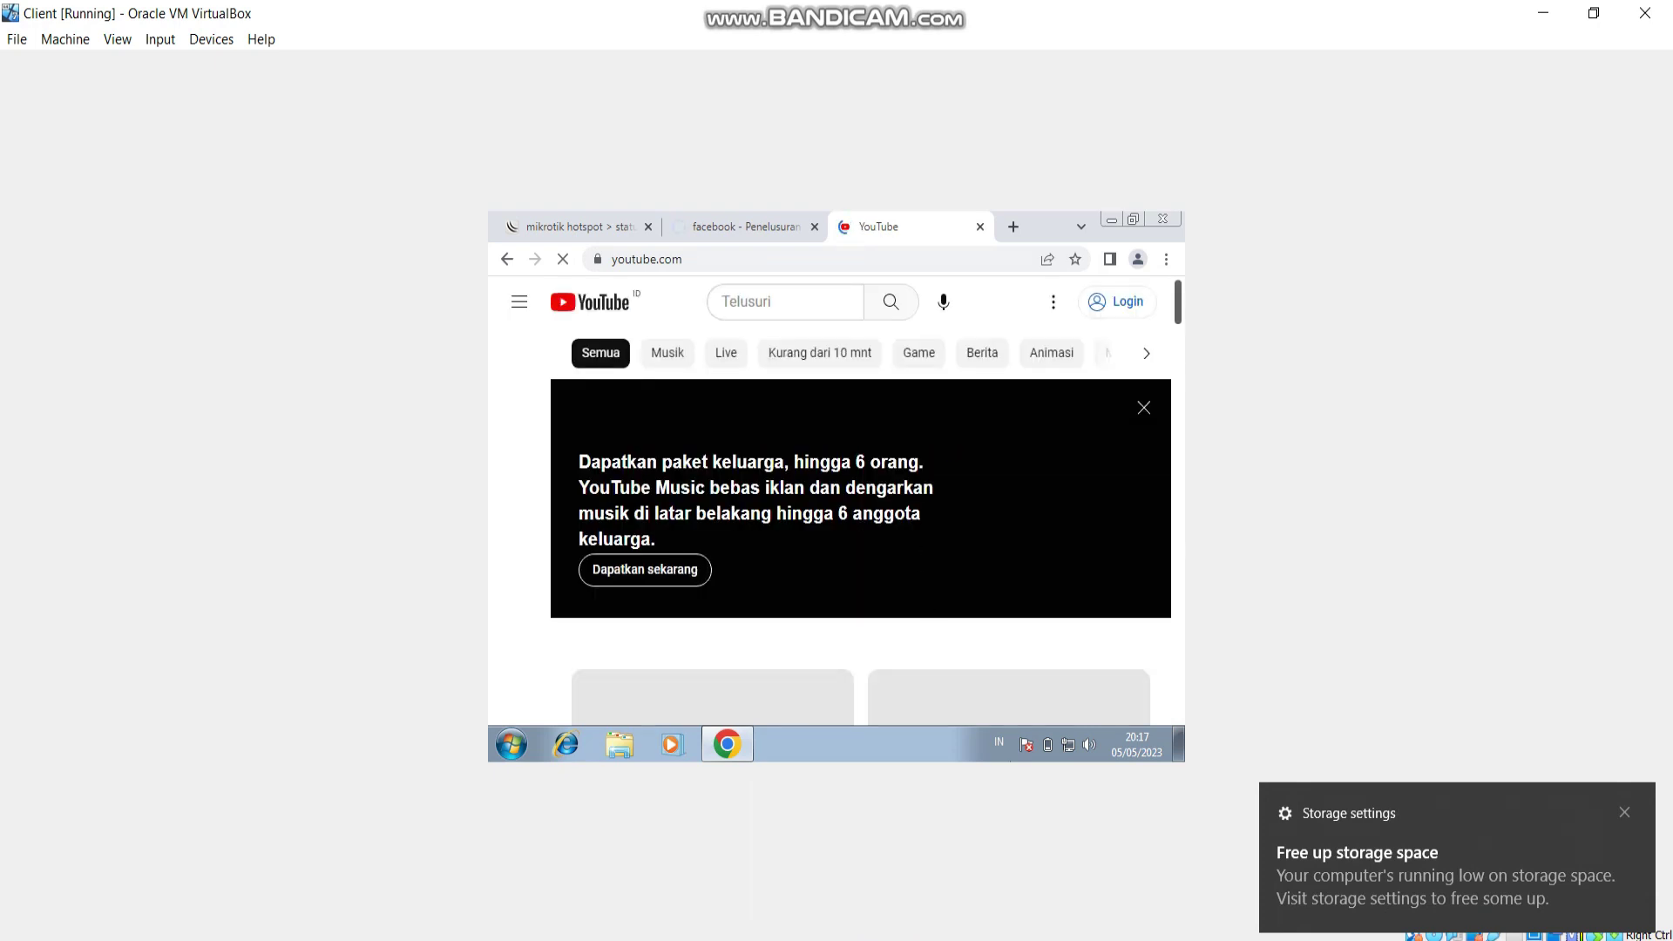
Check the .mp3 file type requirement in the Word task sheet, then return to WinBox.
{"action": "key", "text": "alt+Tab"}
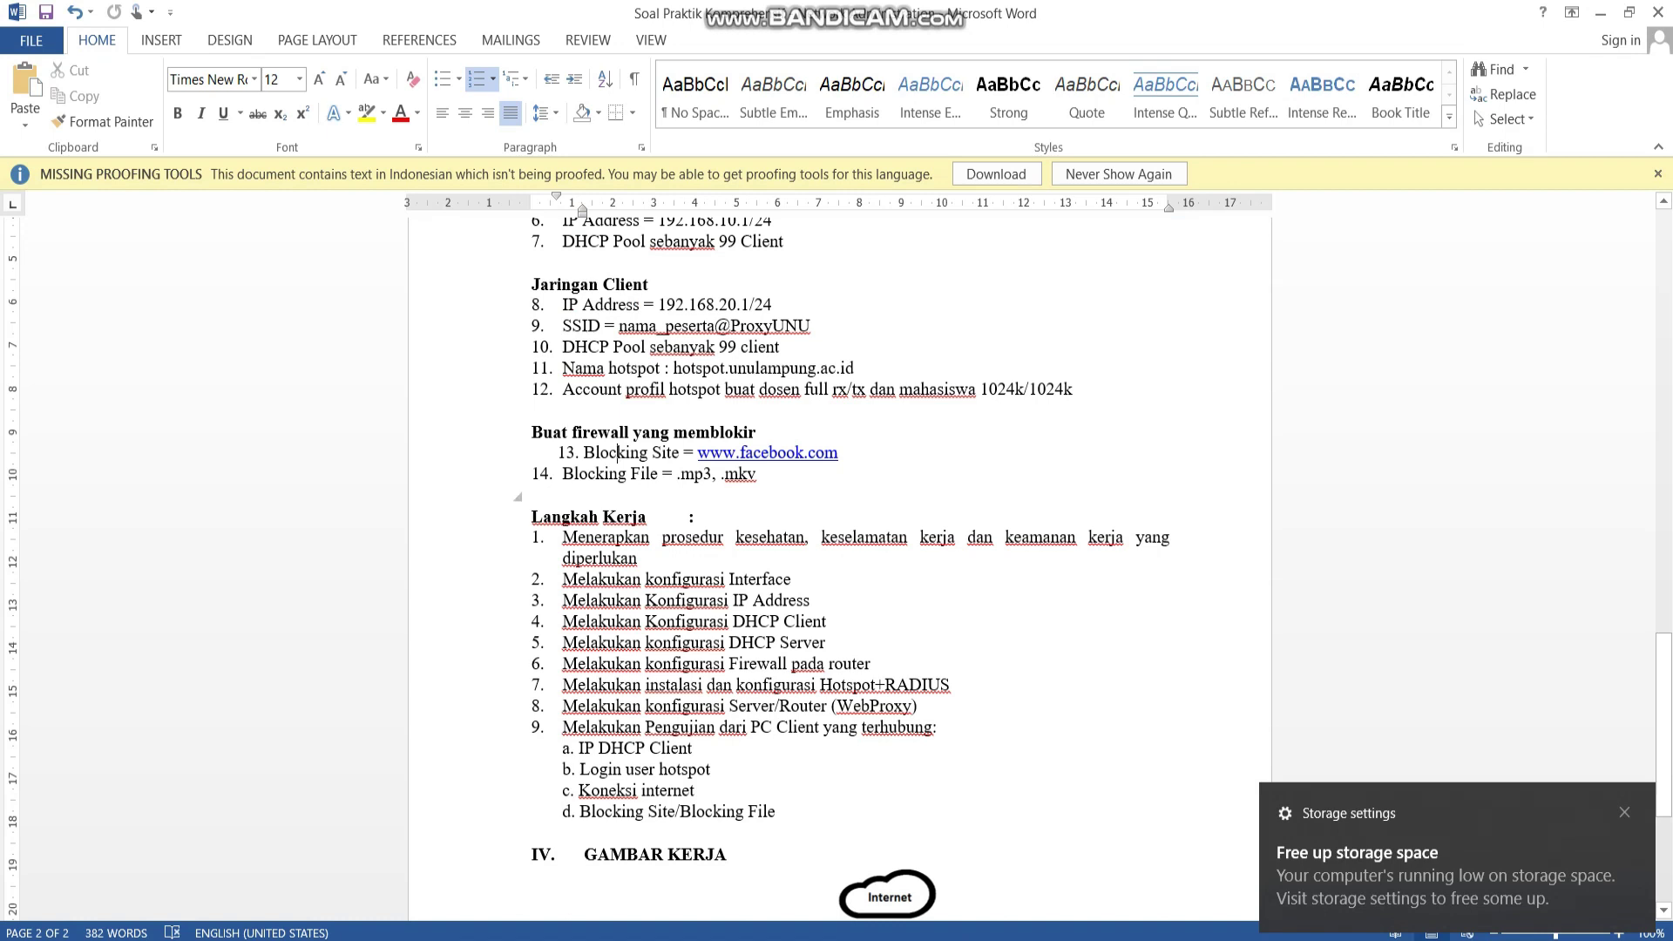
{"action": "left_click_drag", "start_coordinate": [679, 474], "coordinate": [756, 474]}
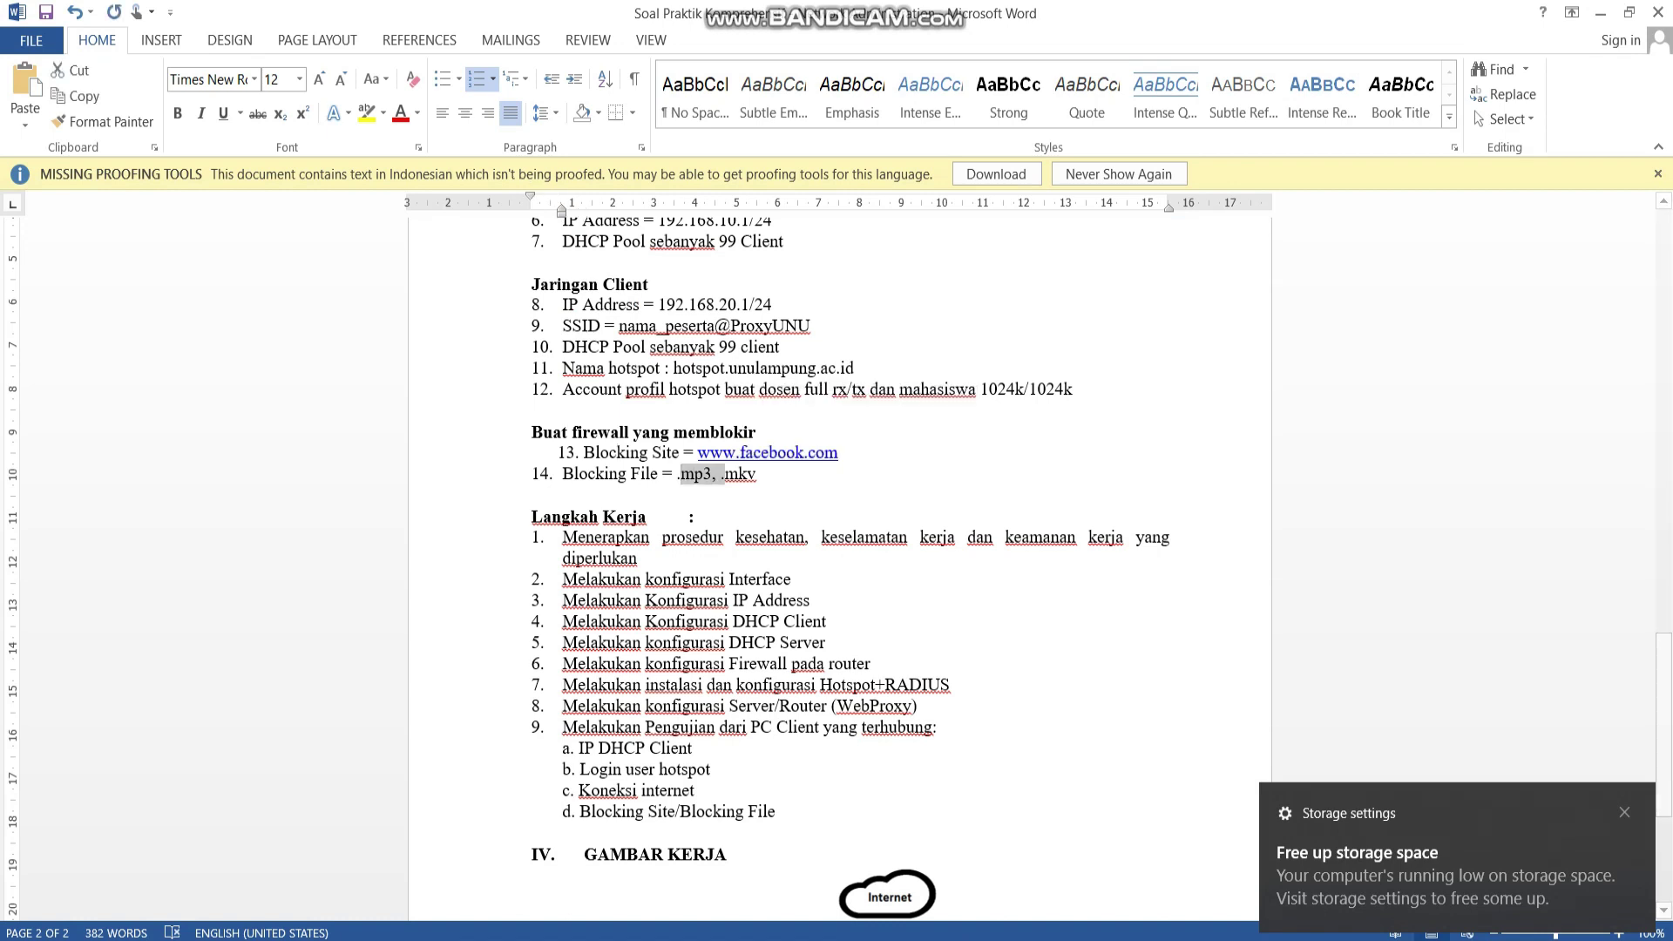
{"action": "key", "text": "alt+Tab"}
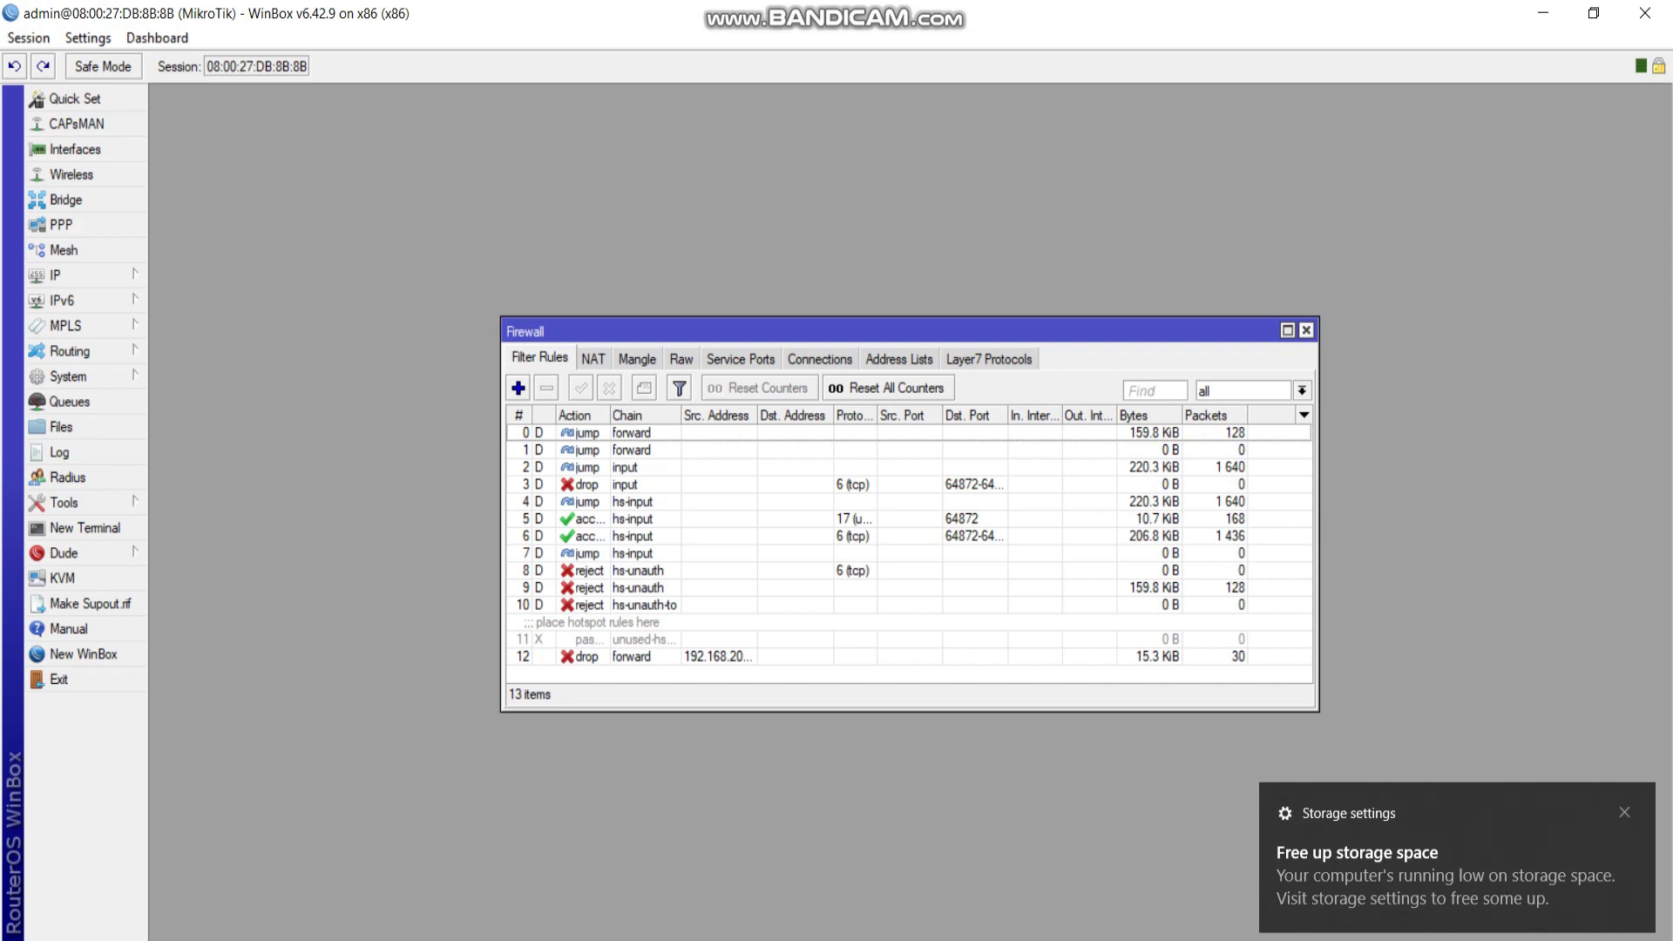
Close the Firewall window and enable the Web Proxy on port 8080.
{"action": "left_click", "coordinate": [1306, 330]}
{"action": "left_click", "coordinate": [55, 274]}
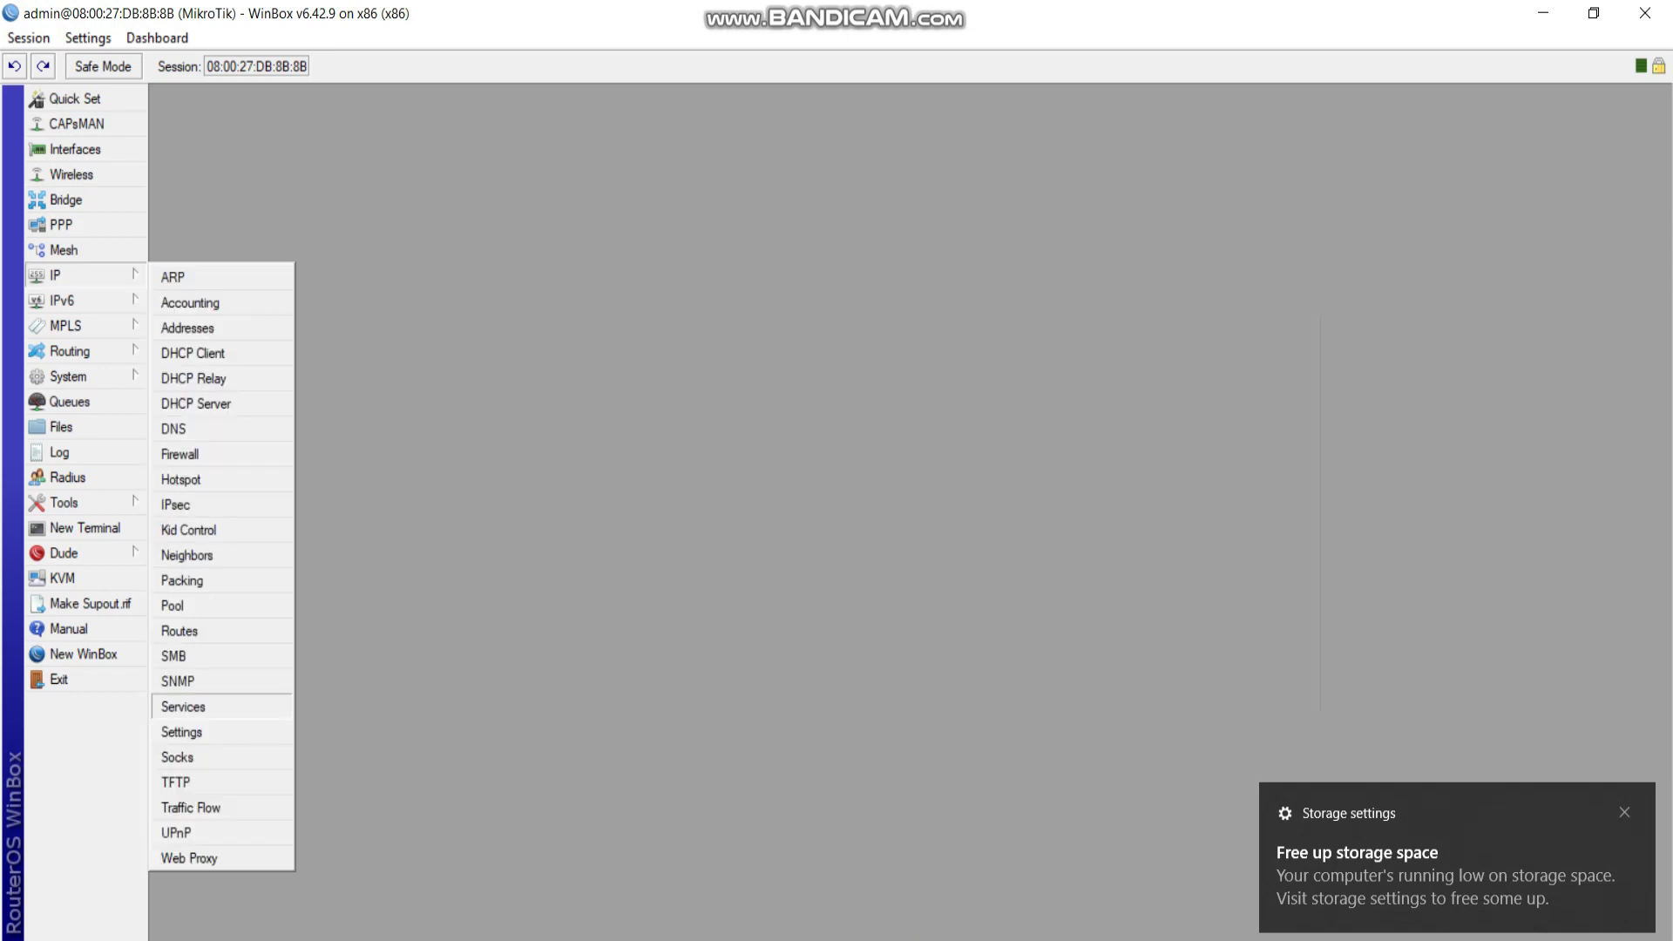
{"action": "left_click", "coordinate": [174, 858]}
{"action": "key", "text": "space"}
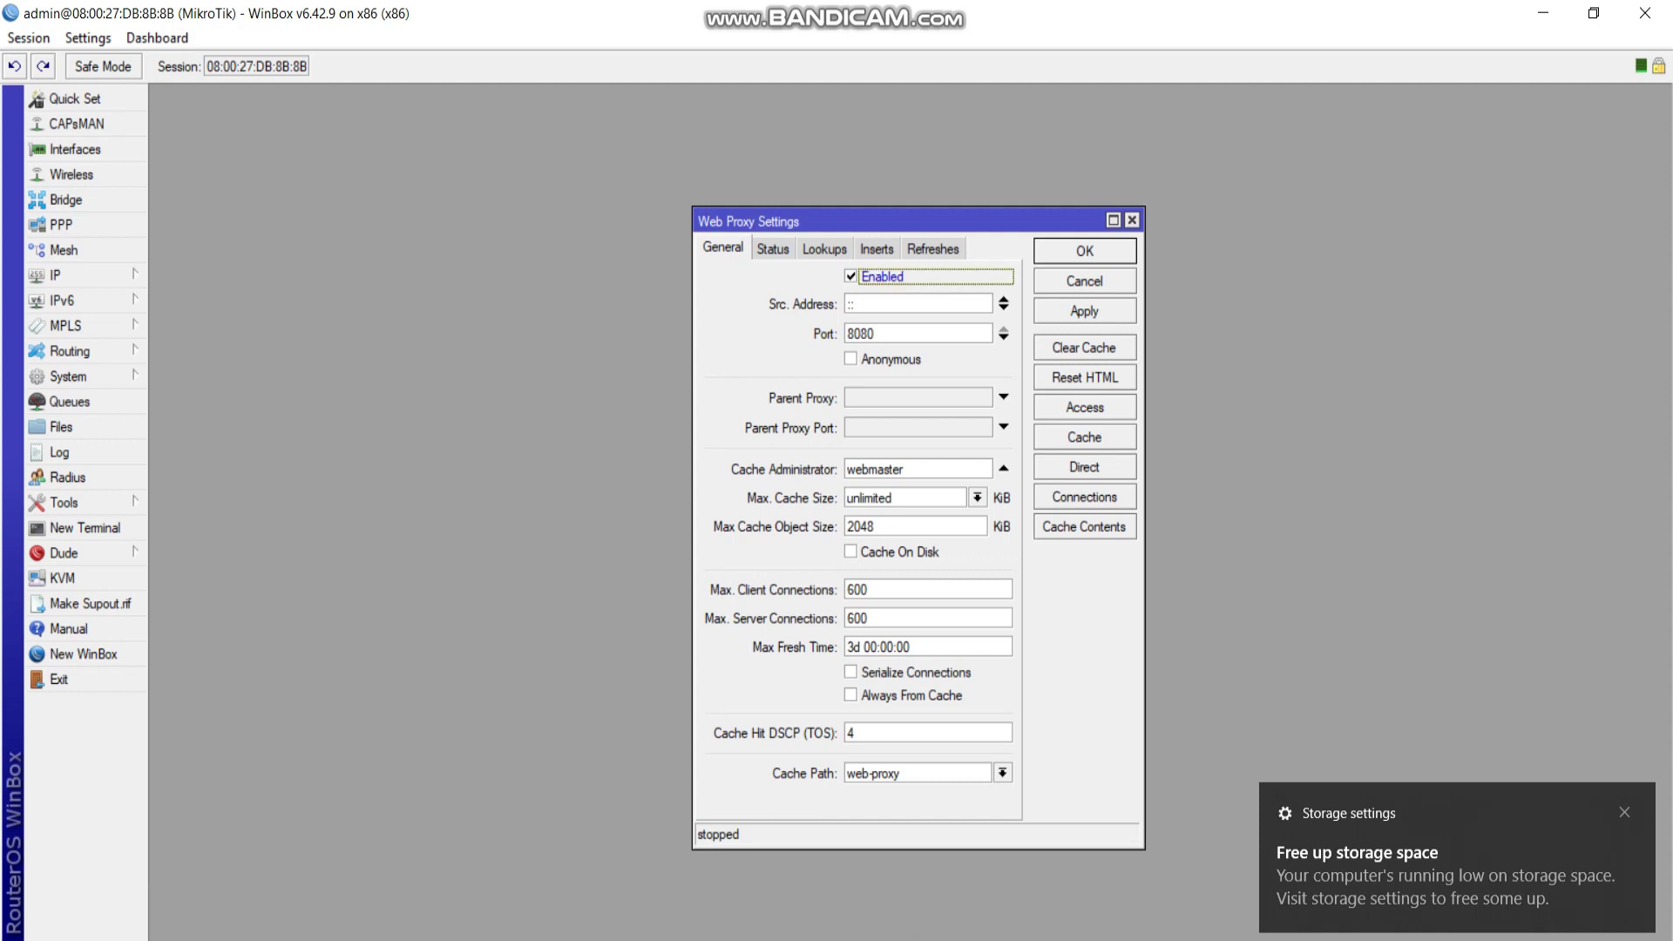
{"action": "left_click", "coordinate": [874, 469]}
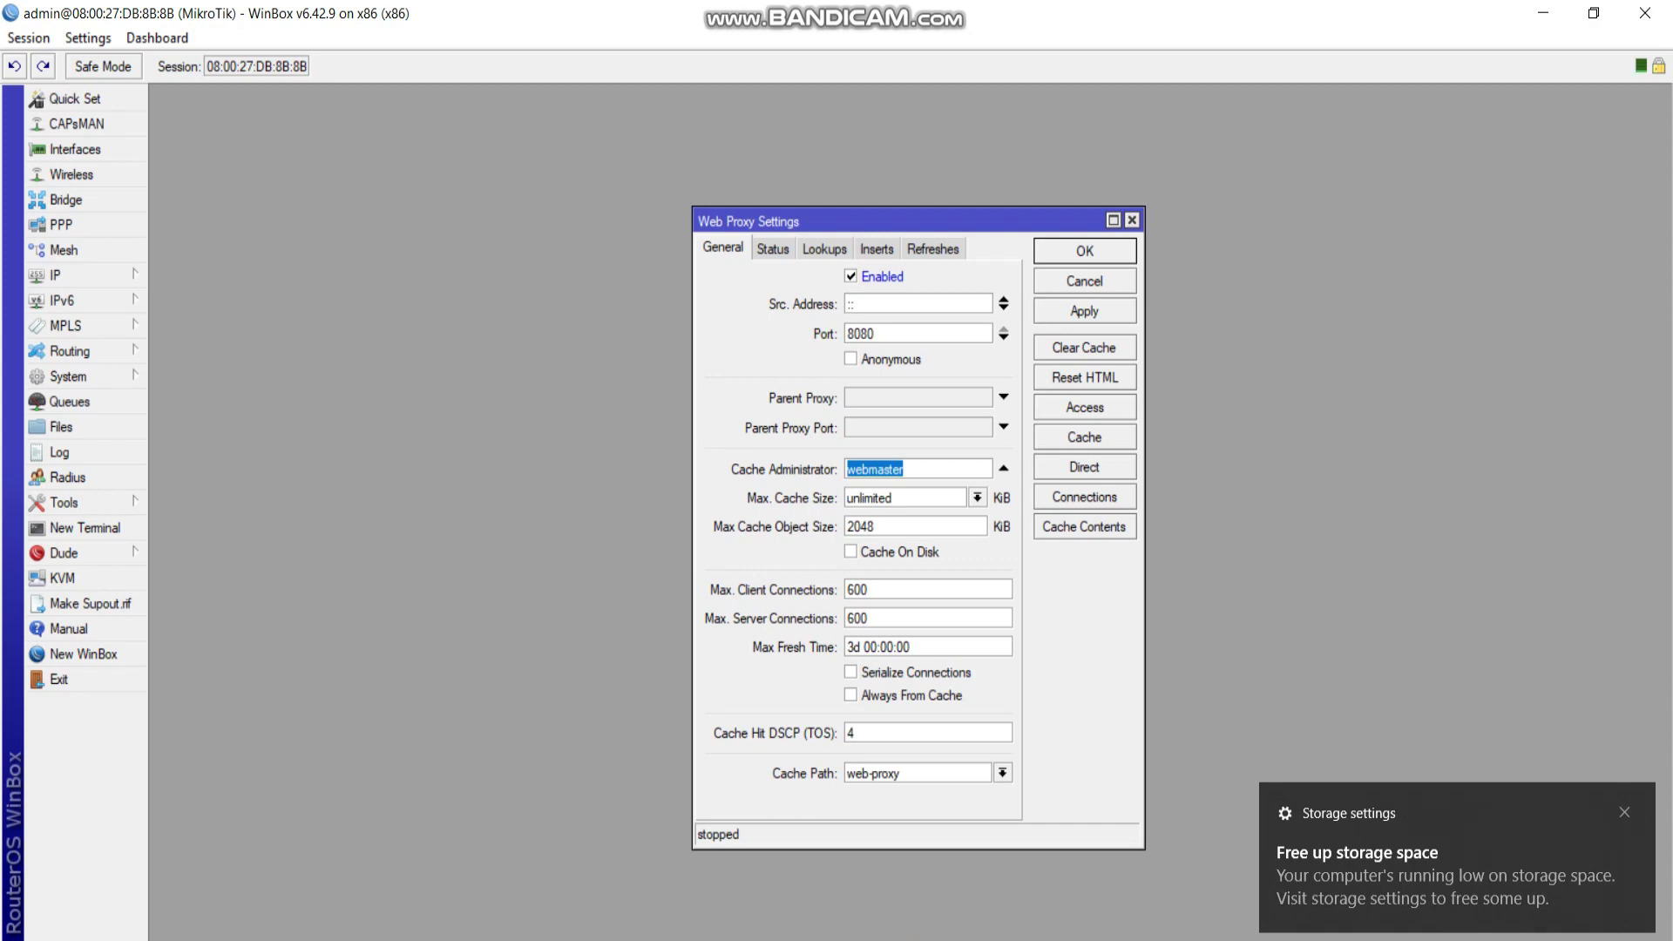
Copy the SSID text nama_peserta@ProxyUNU from the Word task sheet.
{"action": "key", "text": "alt+Tab"}
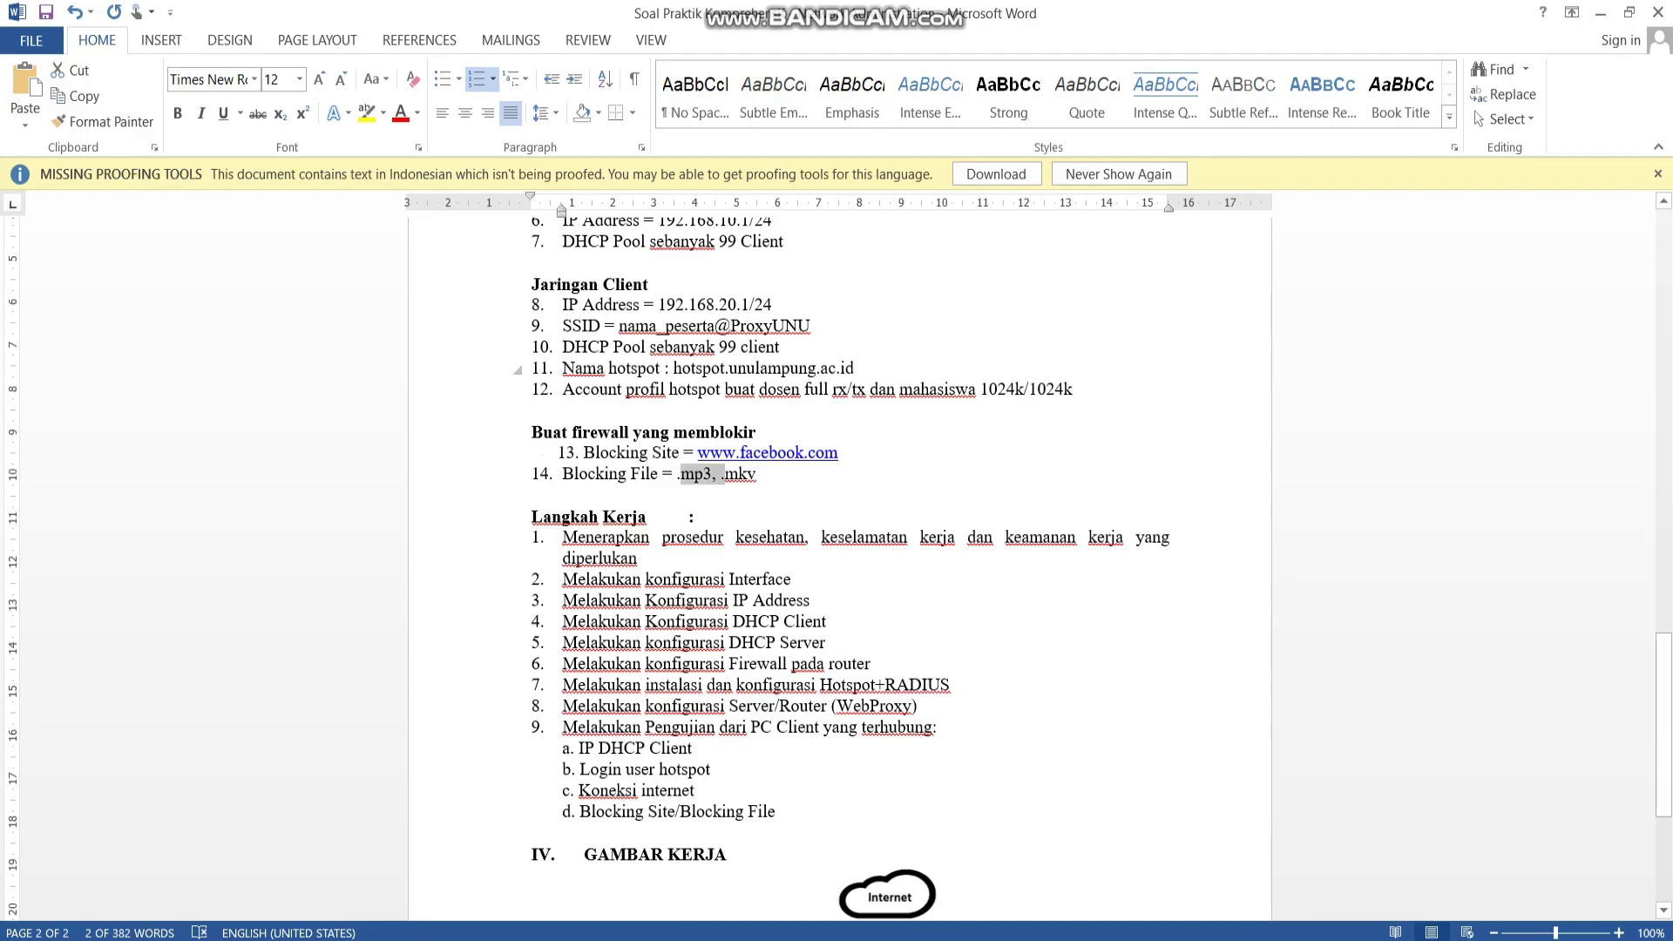
{"action": "left_click_drag", "start_coordinate": [618, 326], "coordinate": [810, 326]}
{"action": "key", "text": "ctrl+c"}
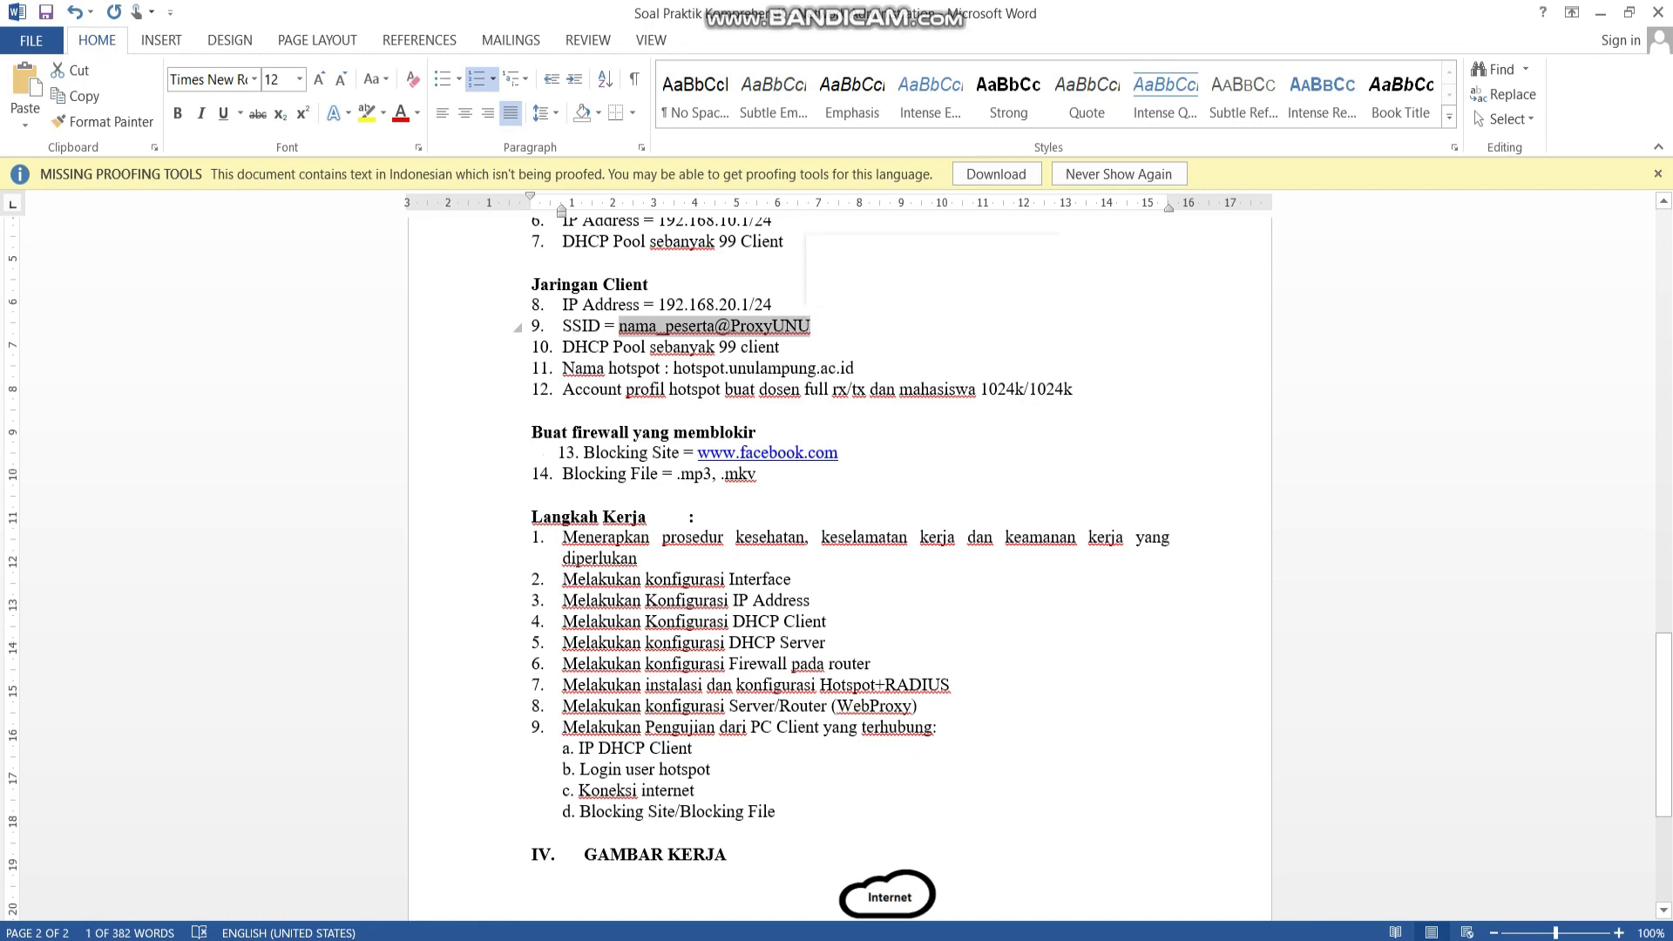
{"action": "key", "text": "alt+Tab"}
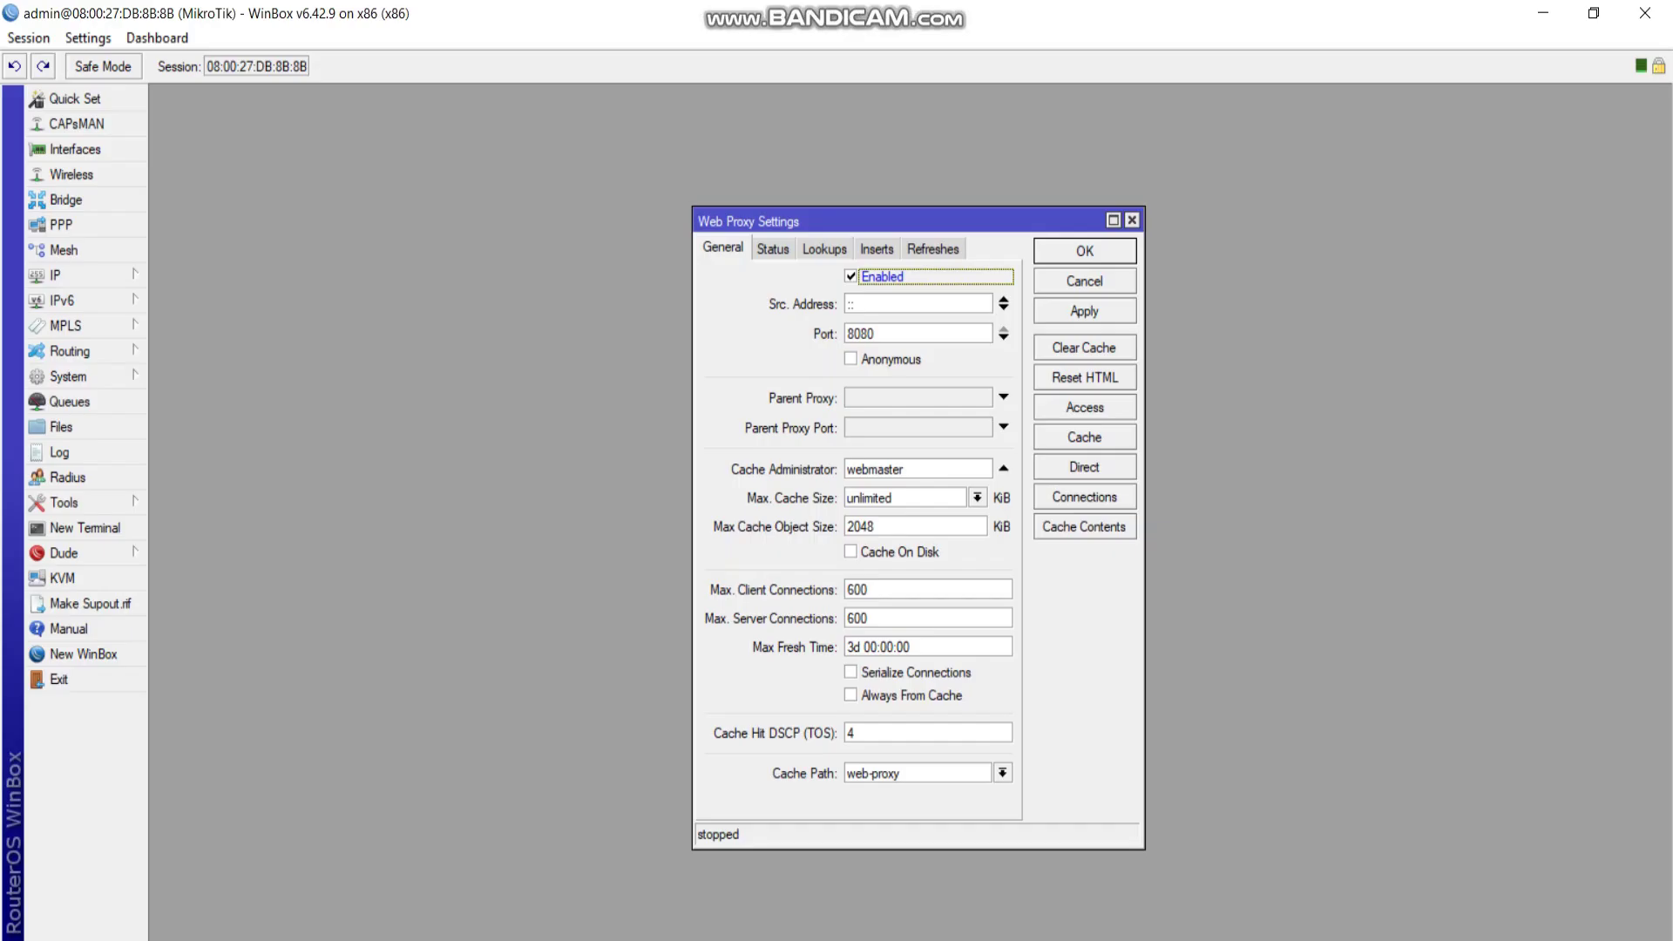
{"action": "double_click", "coordinate": [875, 469]}
{"action": "key", "text": "ctrl+v"}
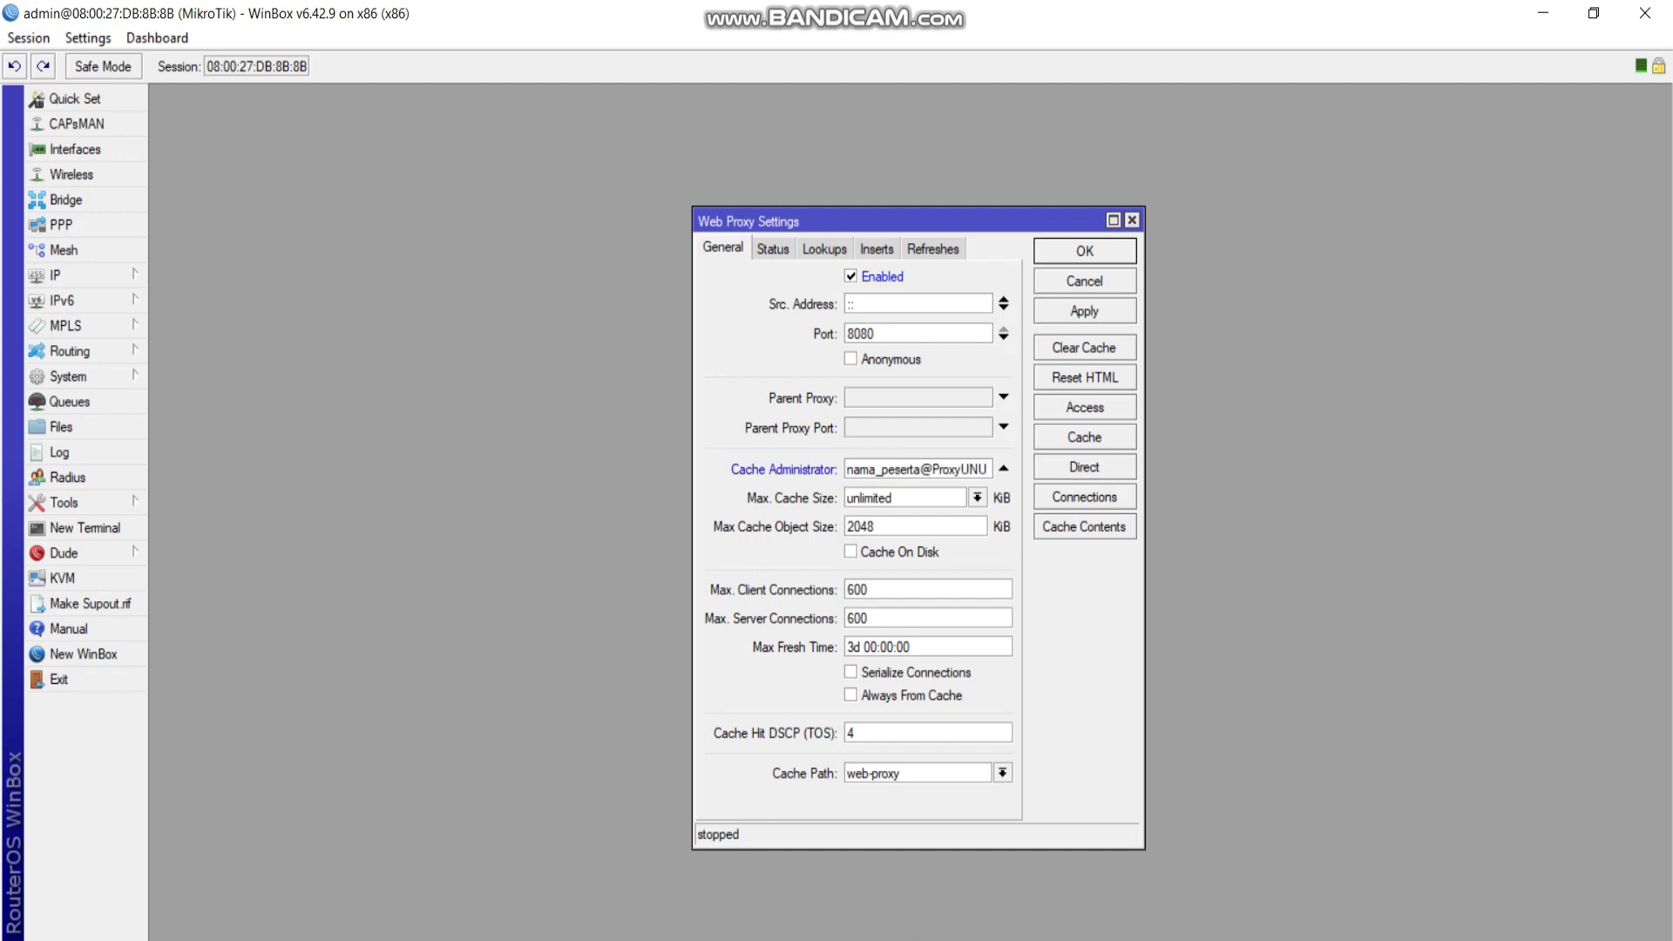
{"action": "left_click_drag", "start_coordinate": [920, 469], "coordinate": [847, 468]}
{"action": "type", "text": "rudi"}
{"action": "left_click", "coordinate": [850, 552]}
{"action": "left_click", "coordinate": [1084, 311]}
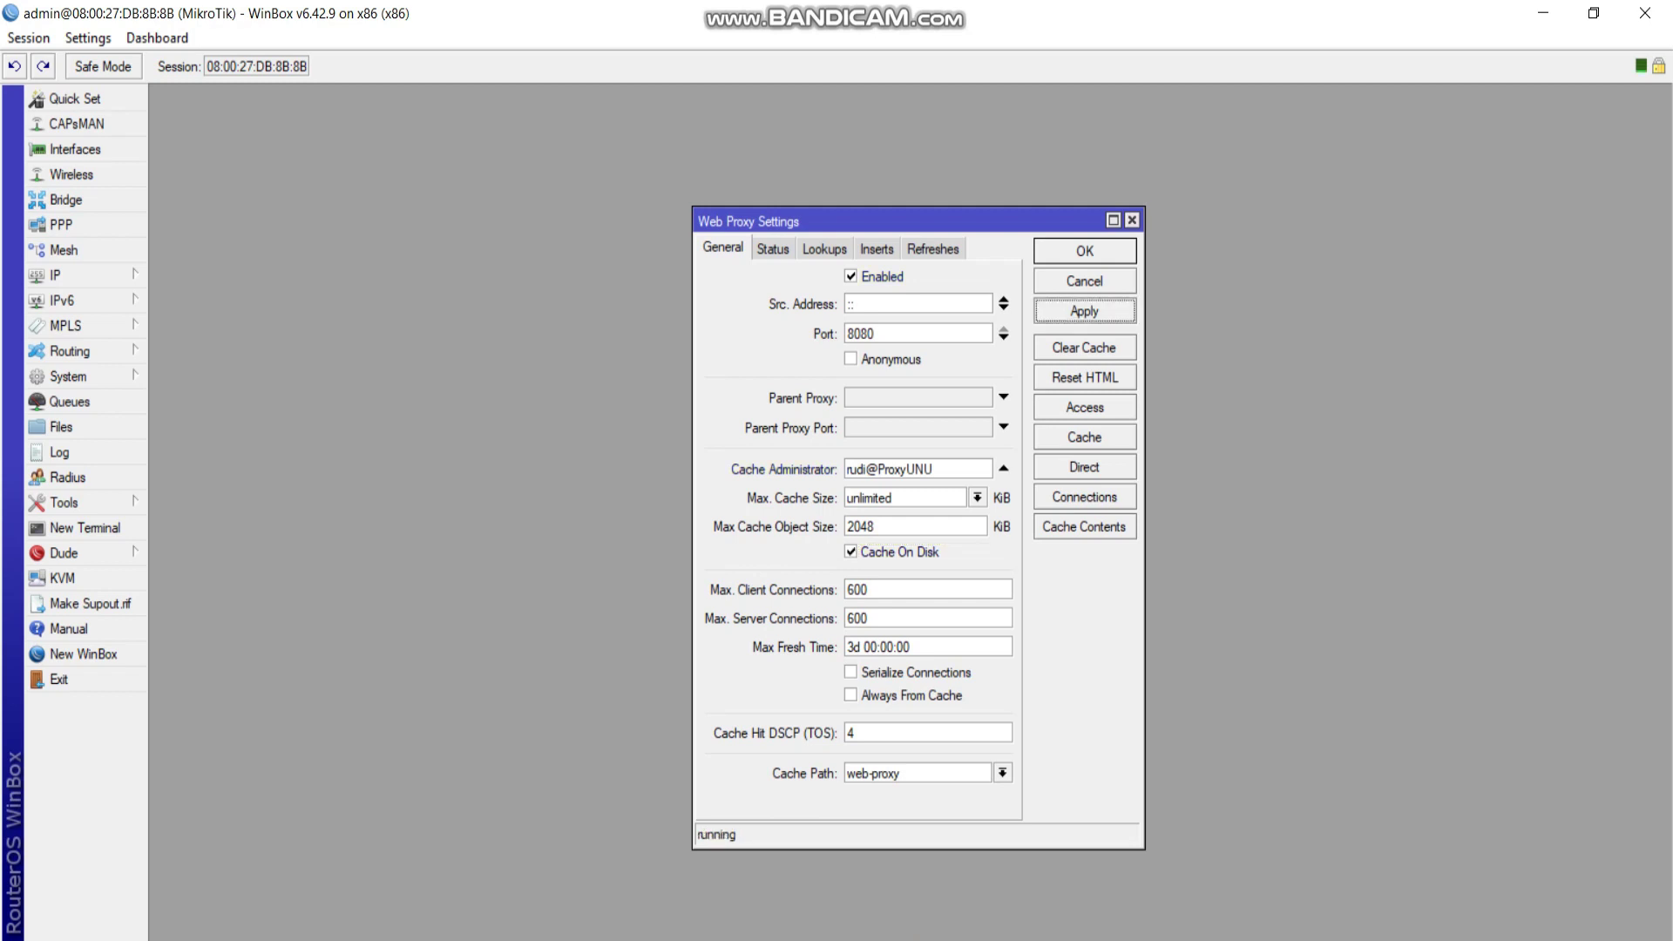
{"action": "left_click", "coordinate": [1085, 407]}
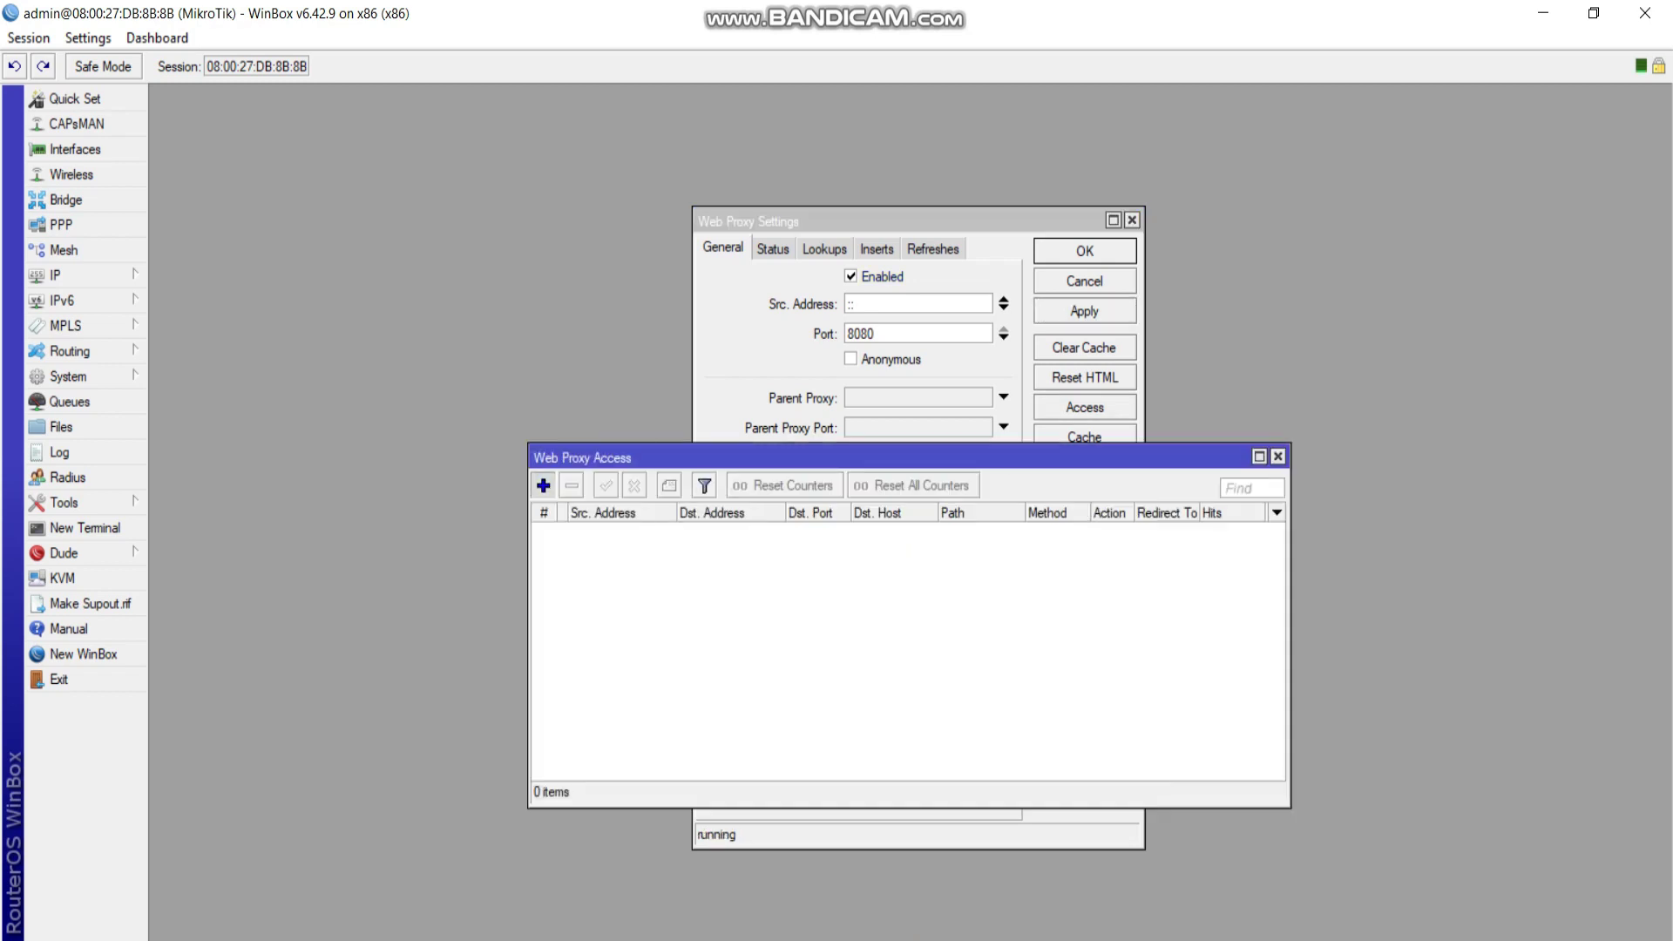
Add a Web Proxy Access rule that denies requests matching the *.mp3 path.
{"action": "left_click", "coordinate": [543, 486]}
{"action": "left_click", "coordinate": [819, 522]}
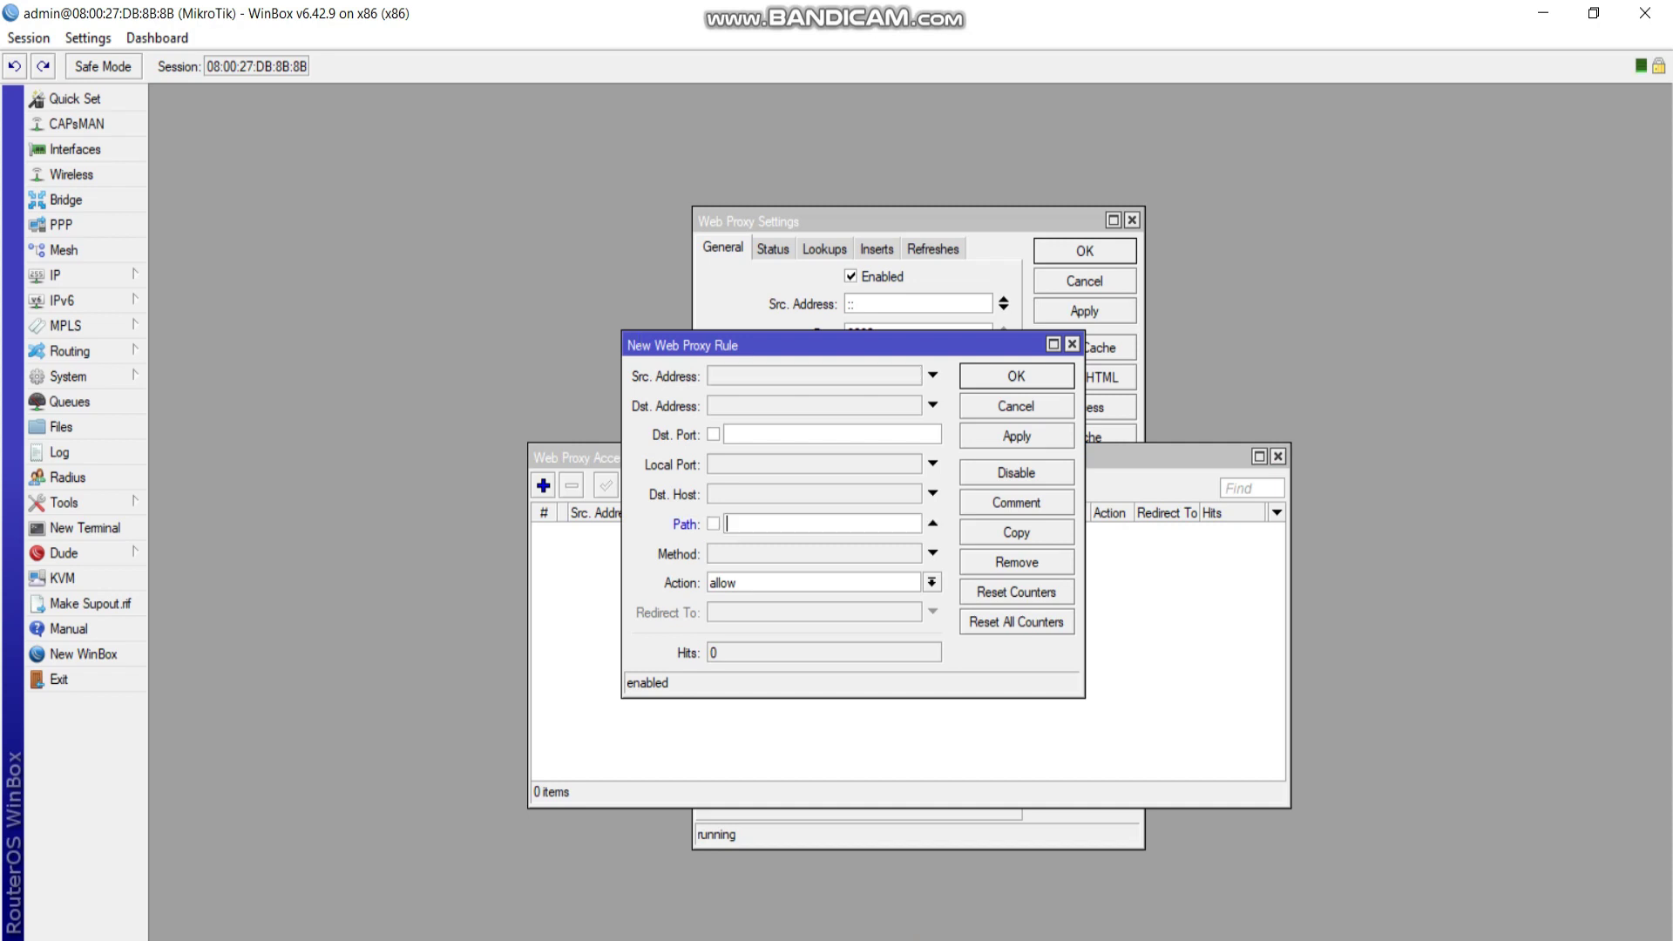
{"action": "type", "text": "*.mk"}
{"action": "type", "text": "p3"}
{"action": "type", "text": "*"}
{"action": "left_click", "coordinate": [932, 582]}
{"action": "left_click", "coordinate": [810, 609]}
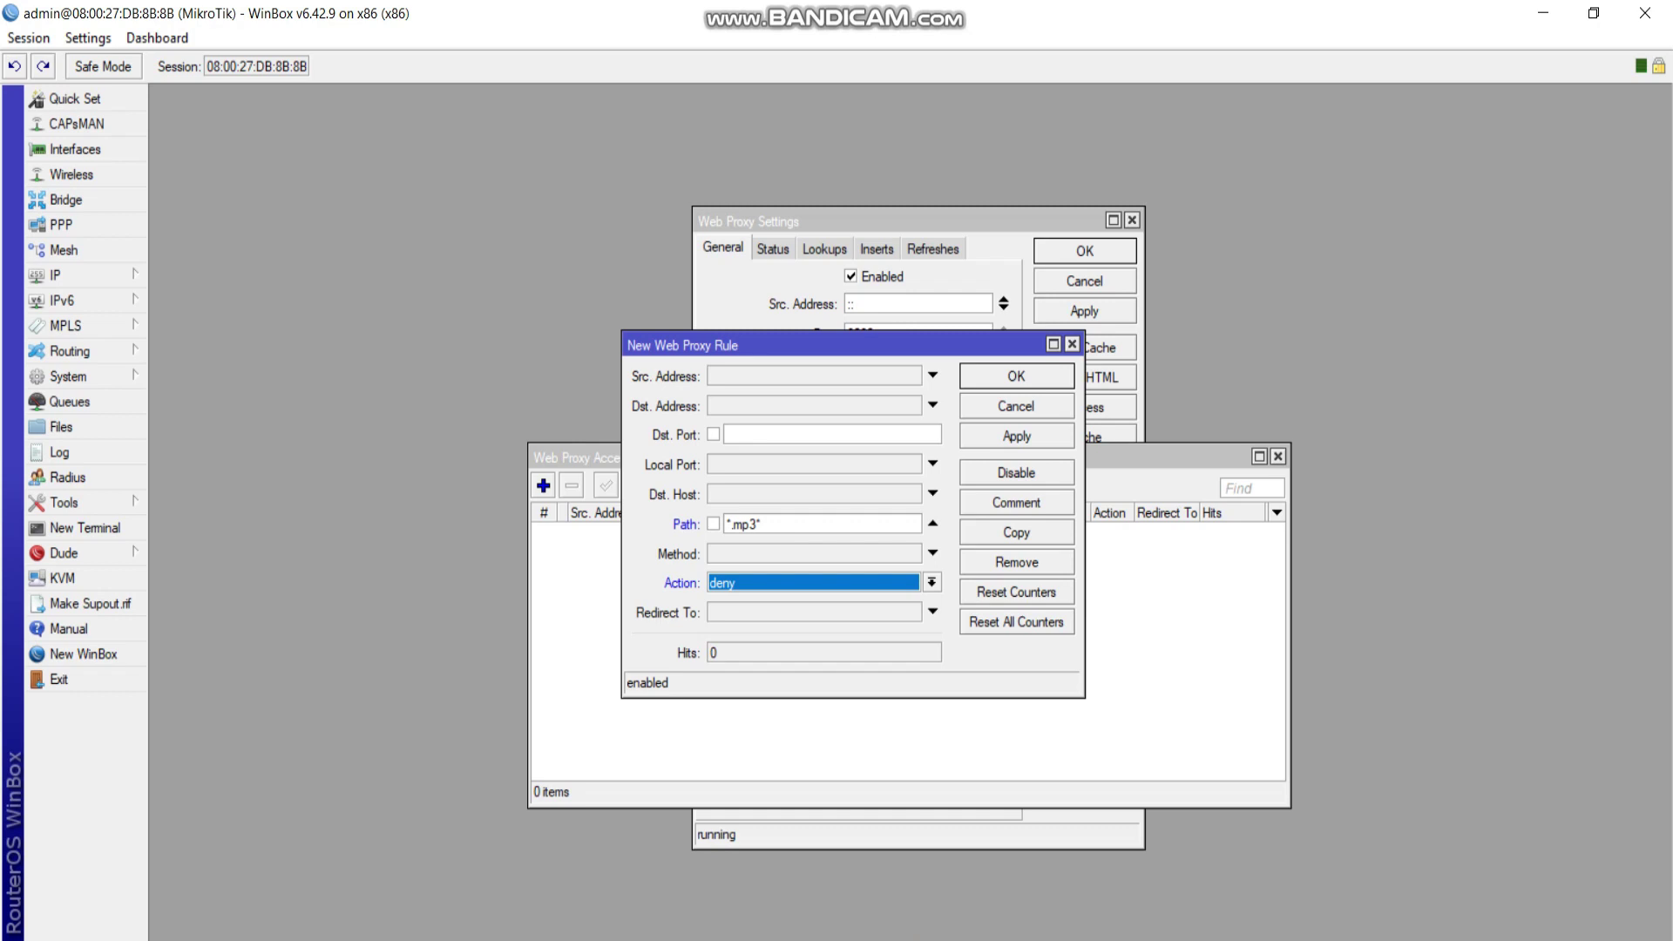
{"action": "left_click", "coordinate": [1016, 436]}
{"action": "left_click", "coordinate": [1016, 375]}
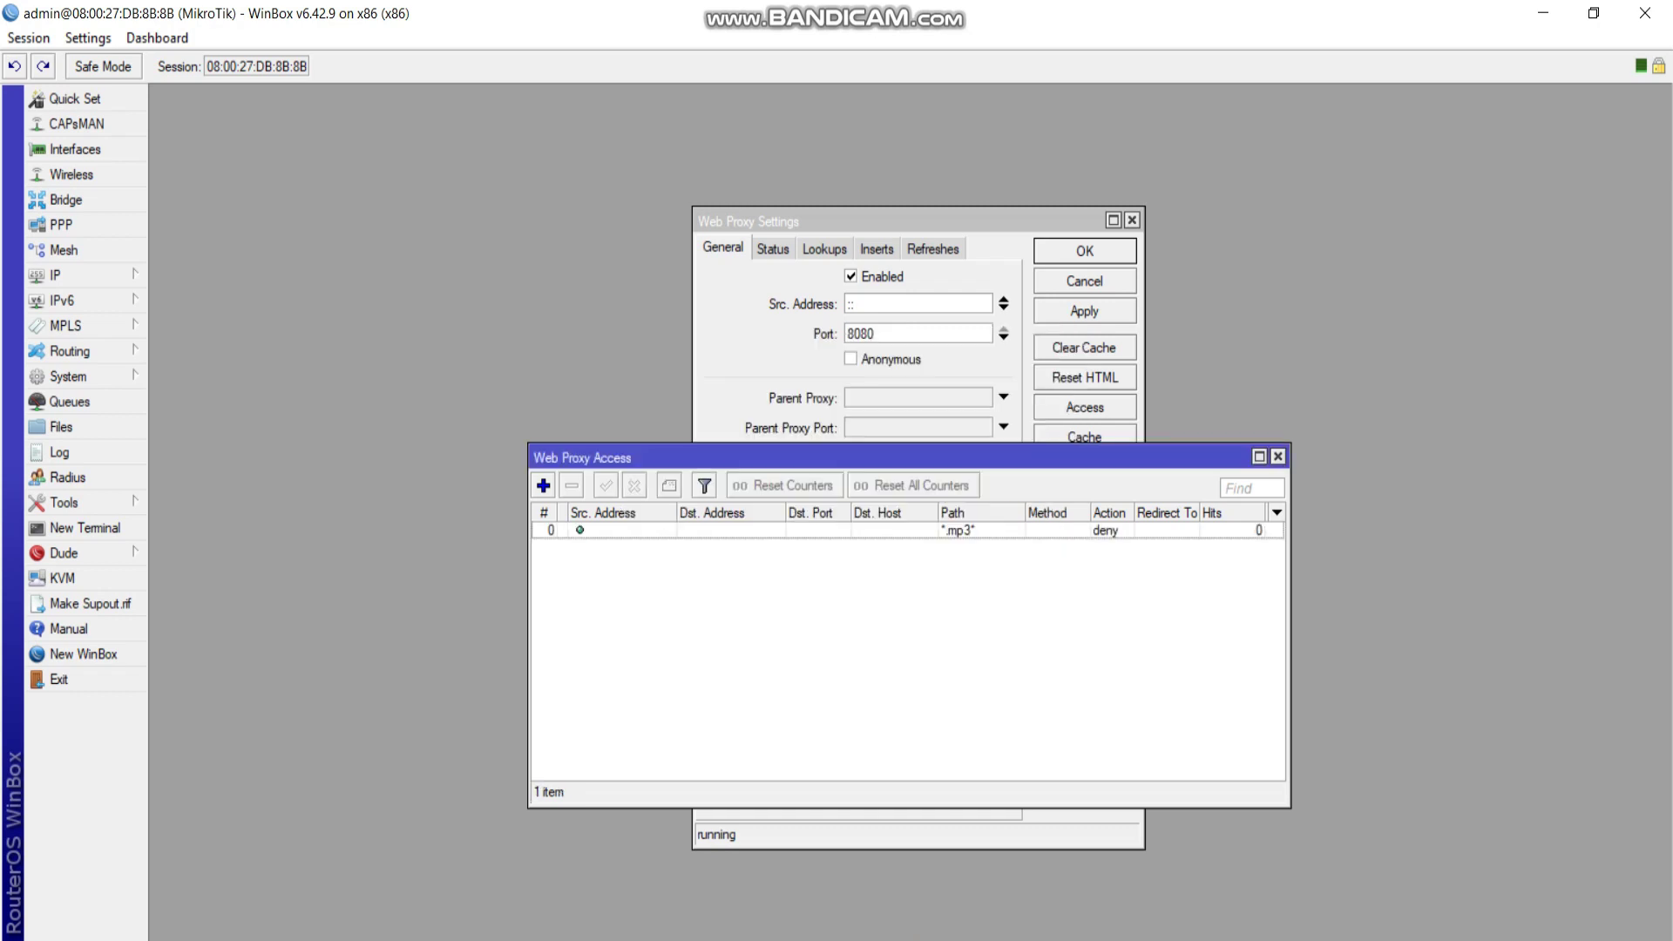
Add a second deny rule for path *.mkv, then close the Access and Web Proxy Settings windows.
{"action": "left_click", "coordinate": [543, 485]}
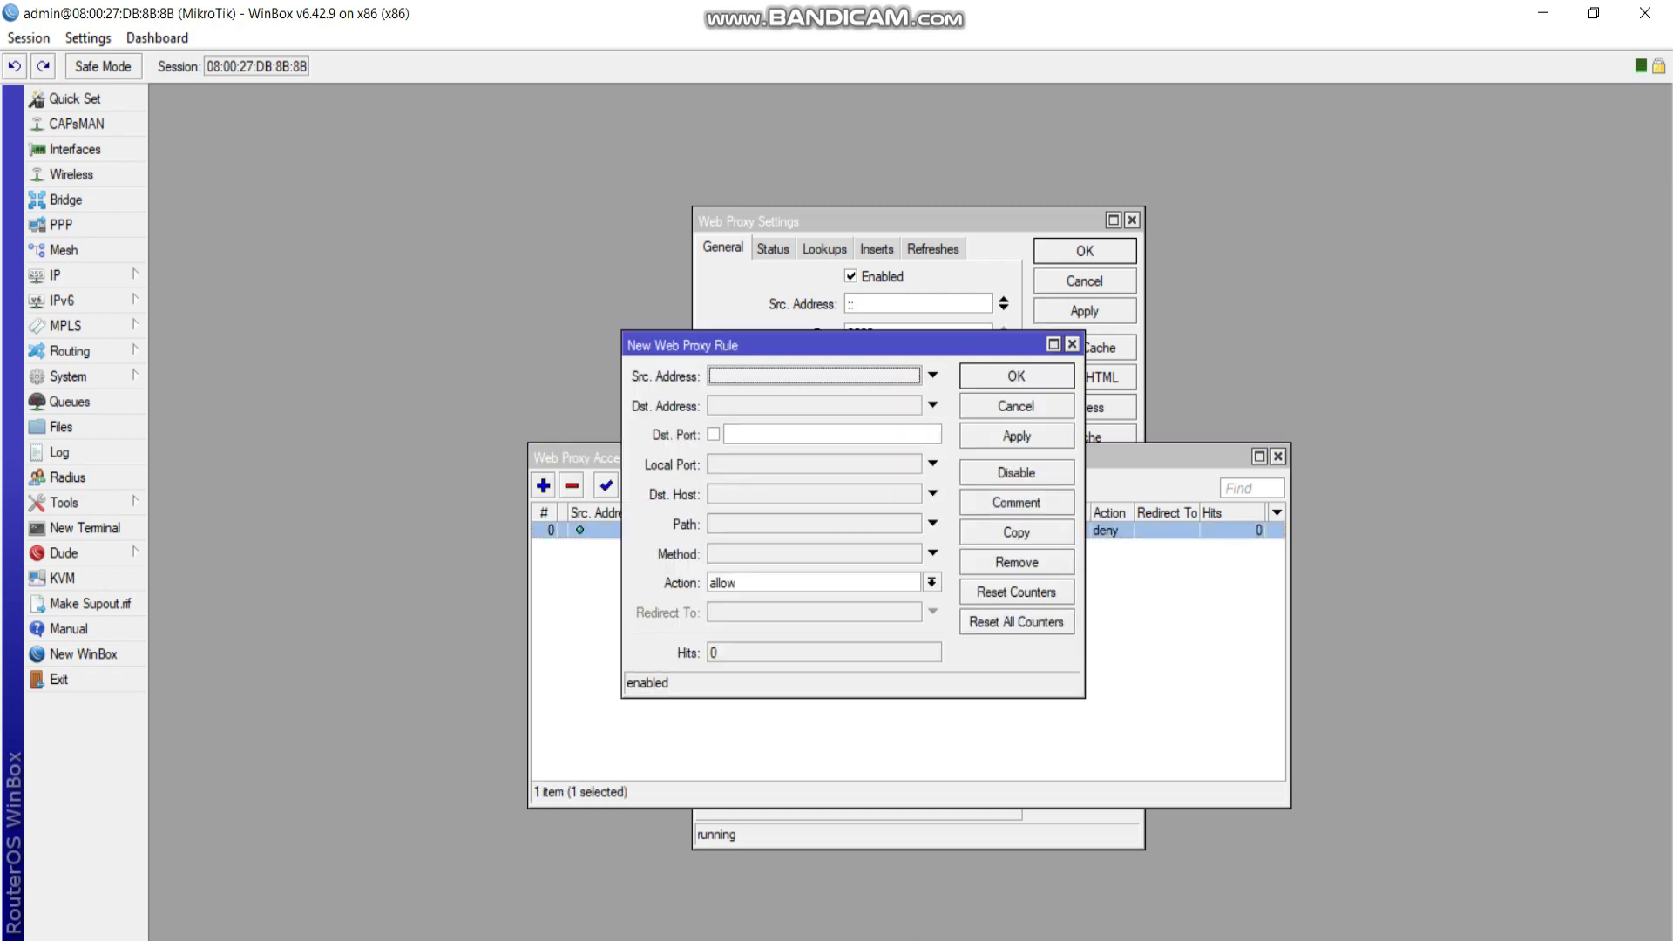
{"action": "left_click", "coordinate": [932, 523]}
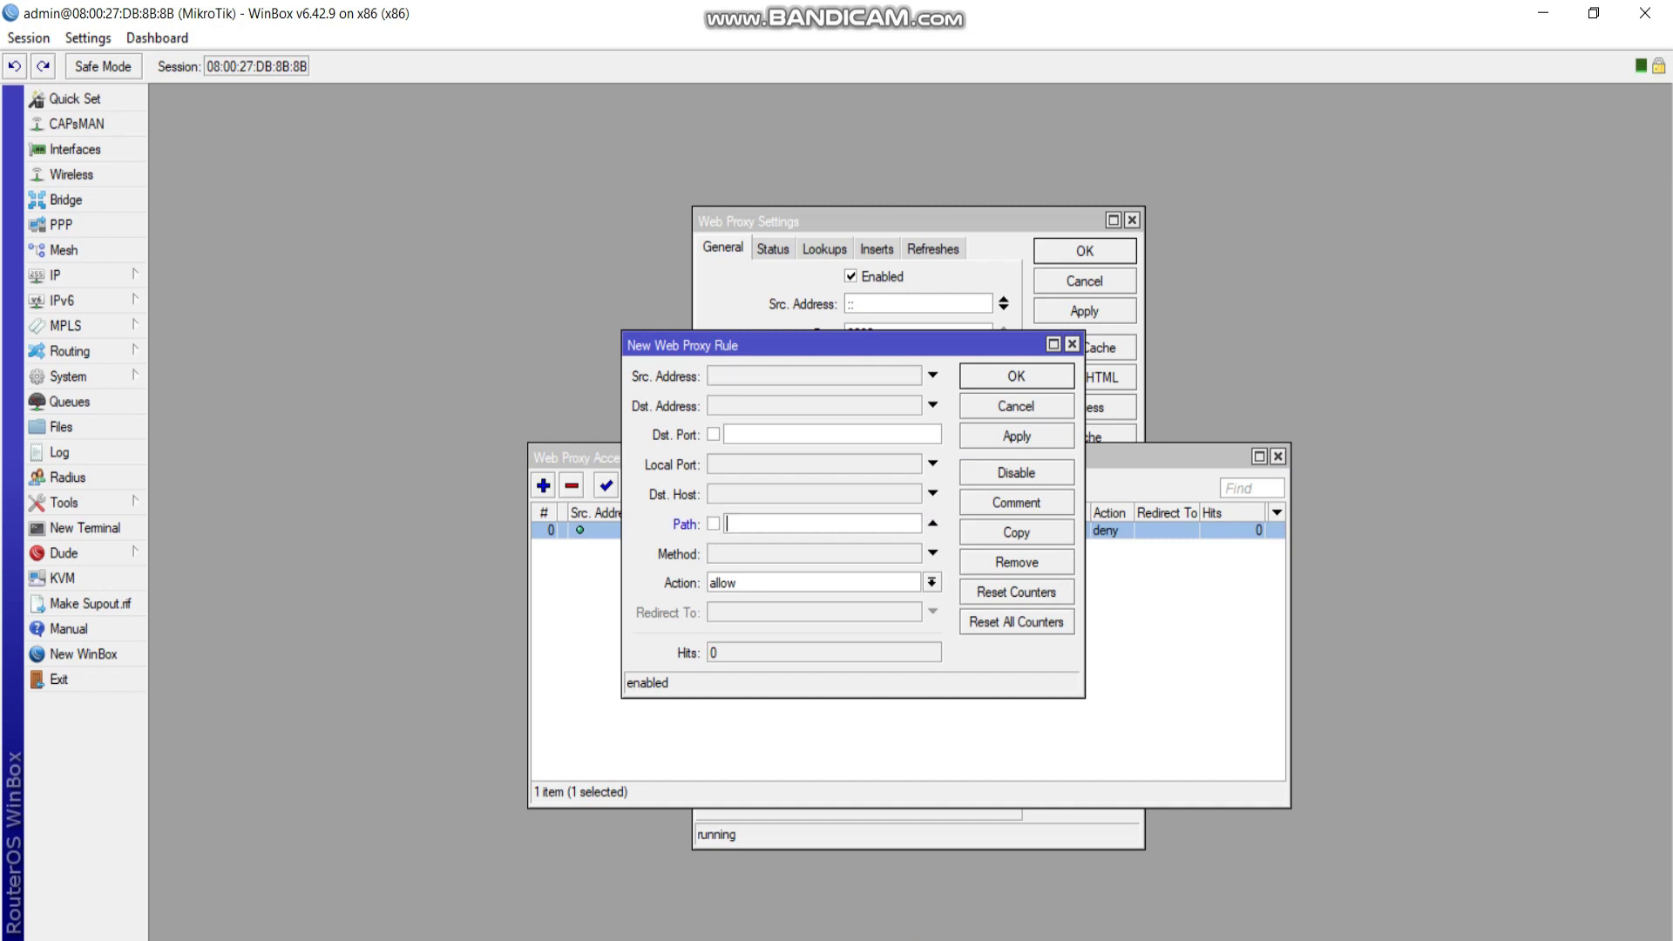
{"action": "type", "text": "*.mkv*"}
{"action": "left_click", "coordinate": [931, 583]}
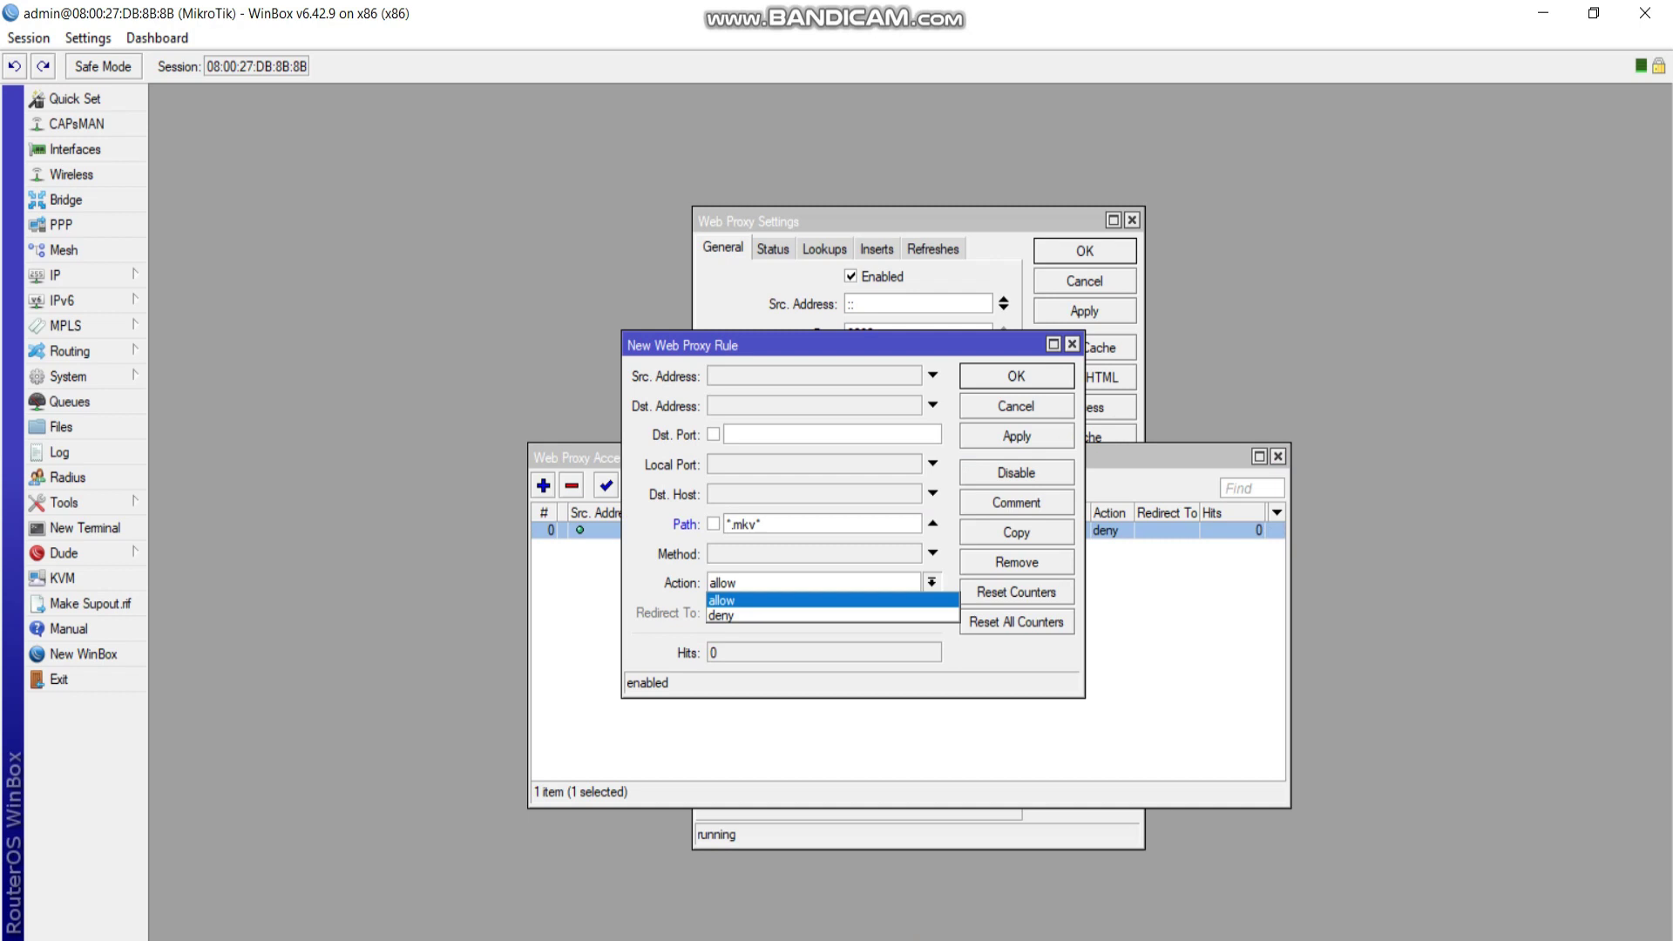
{"action": "left_click", "coordinate": [811, 605]}
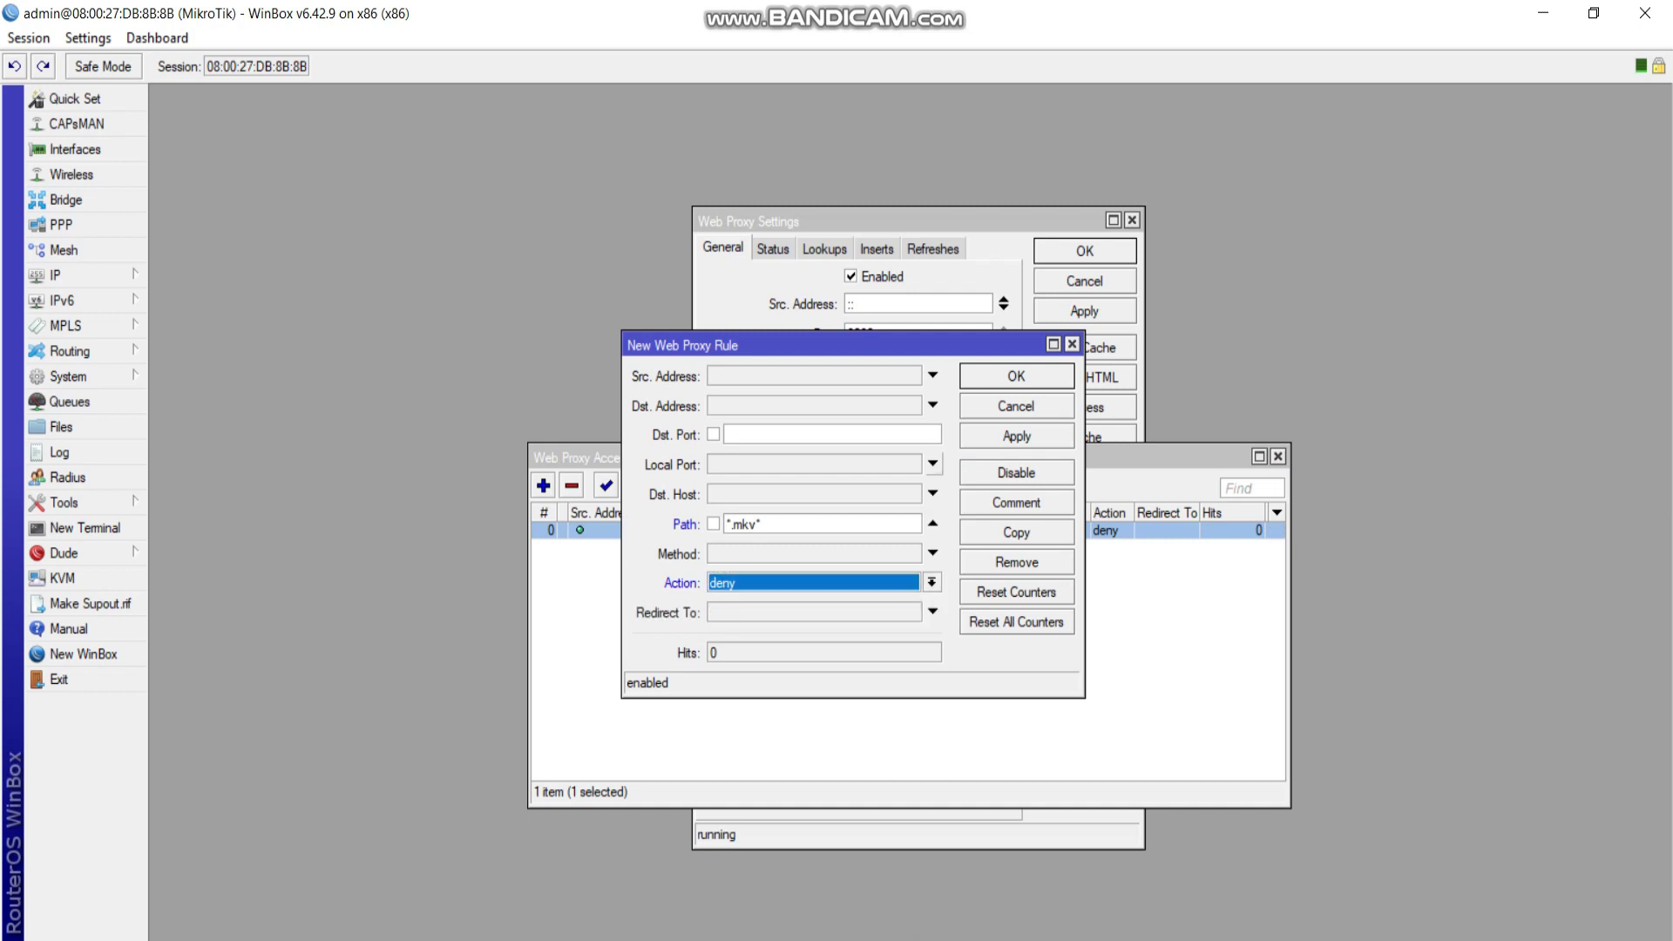
{"action": "left_click", "coordinate": [1016, 375]}
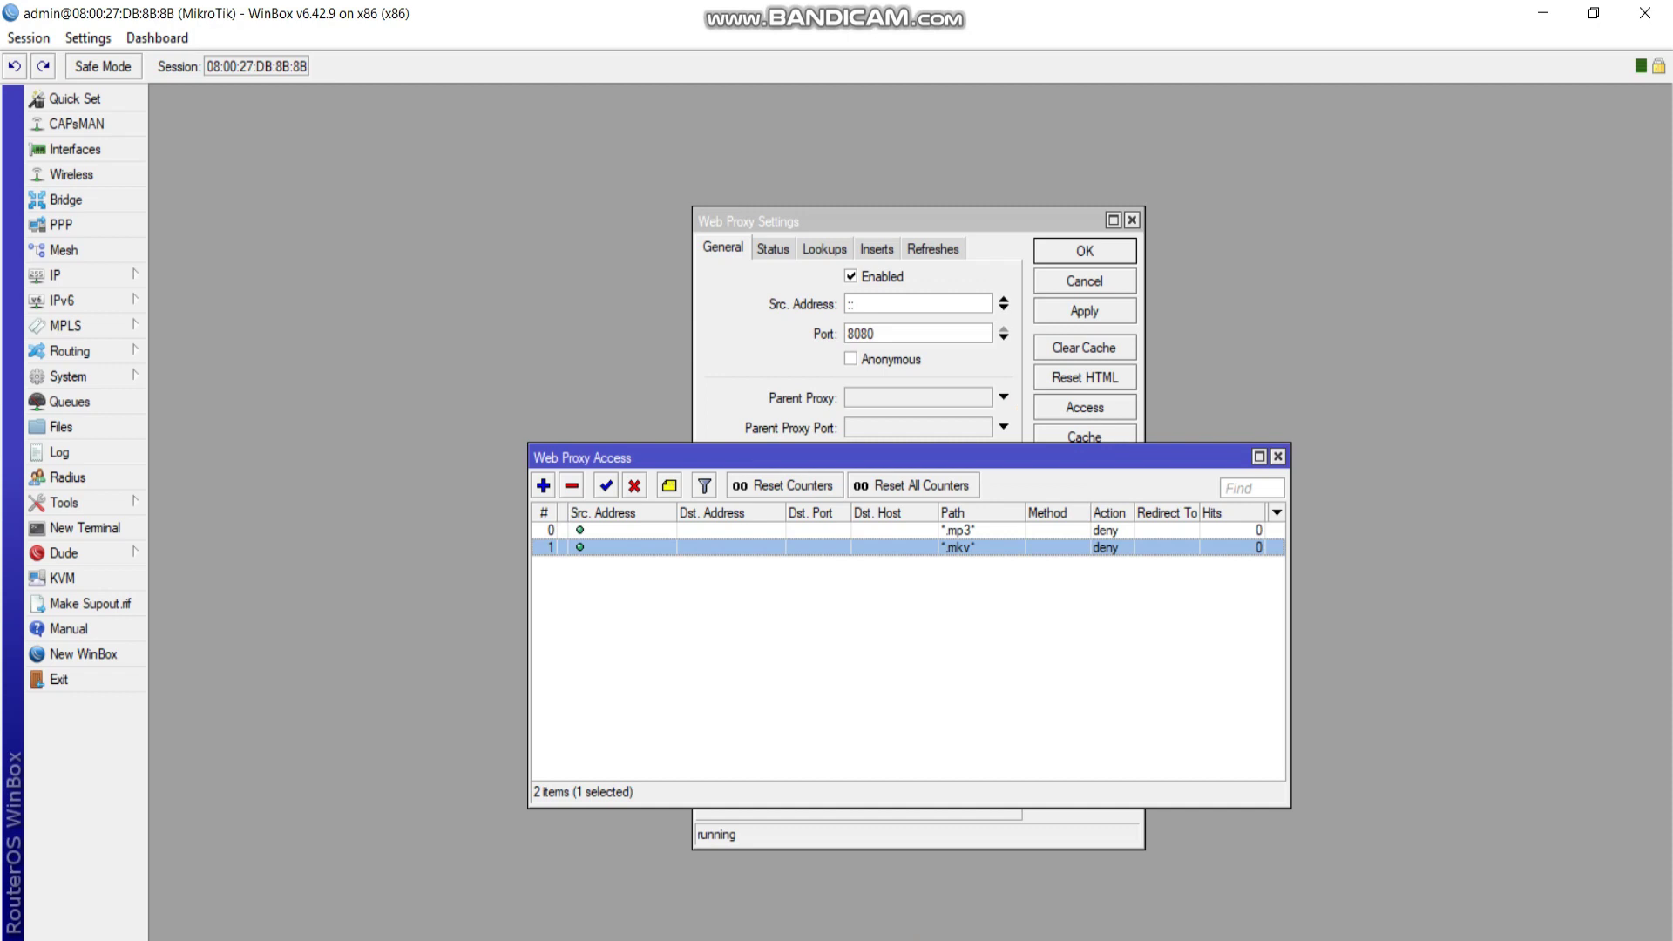
{"action": "left_click", "coordinate": [1278, 456]}
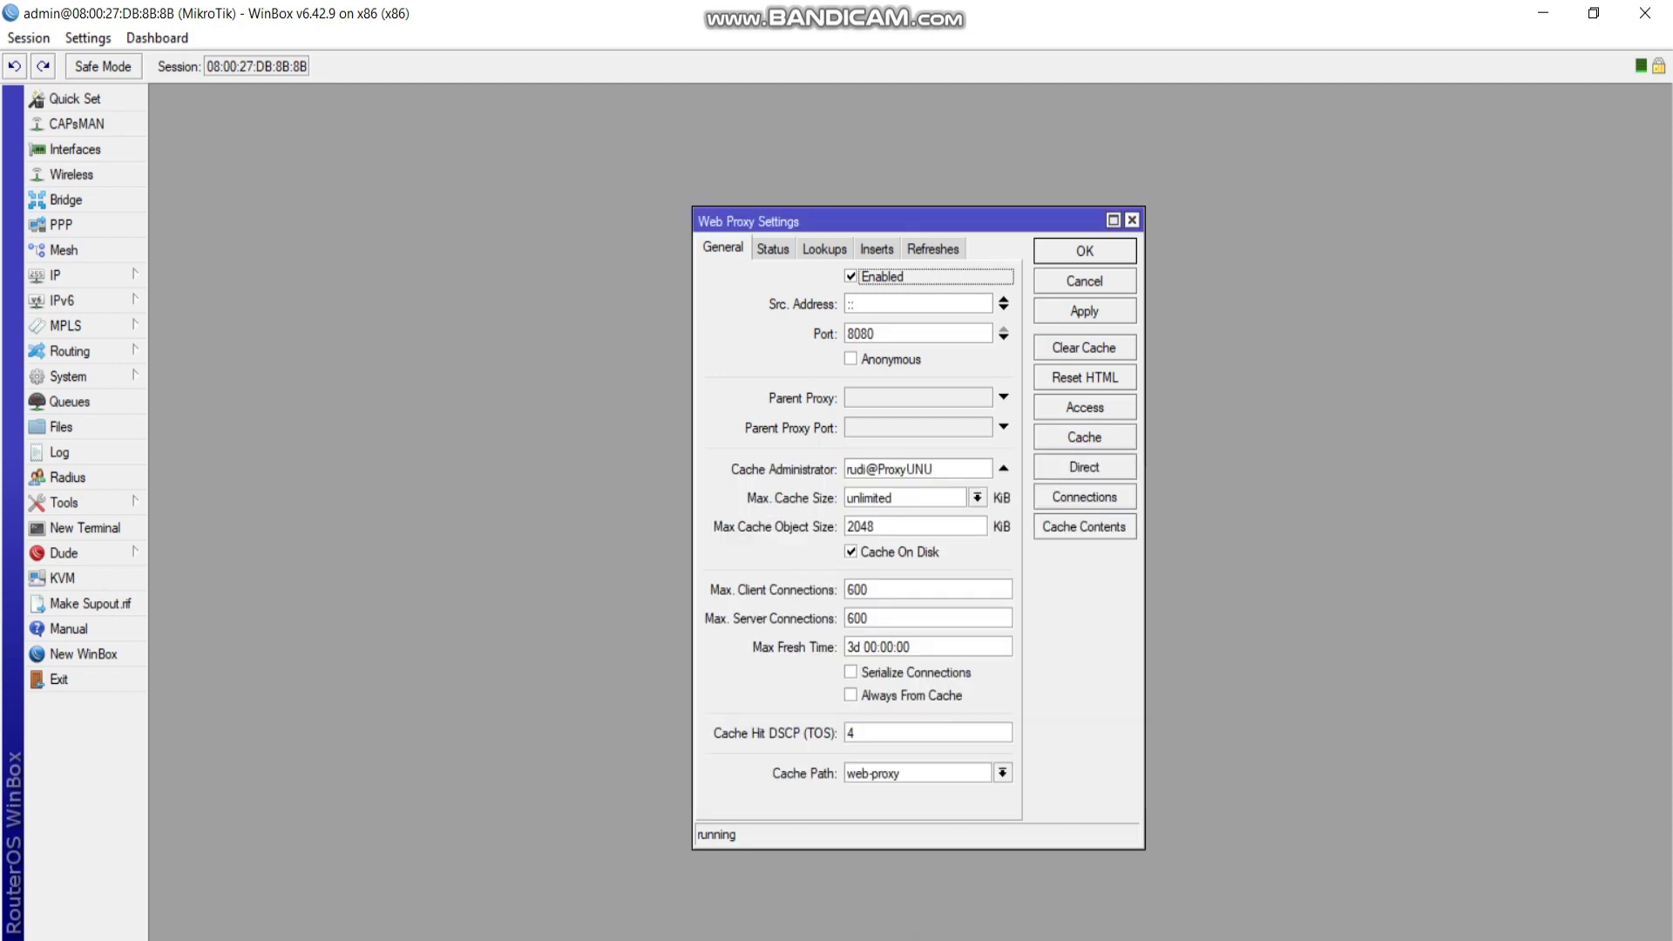
{"action": "left_click", "coordinate": [1132, 220]}
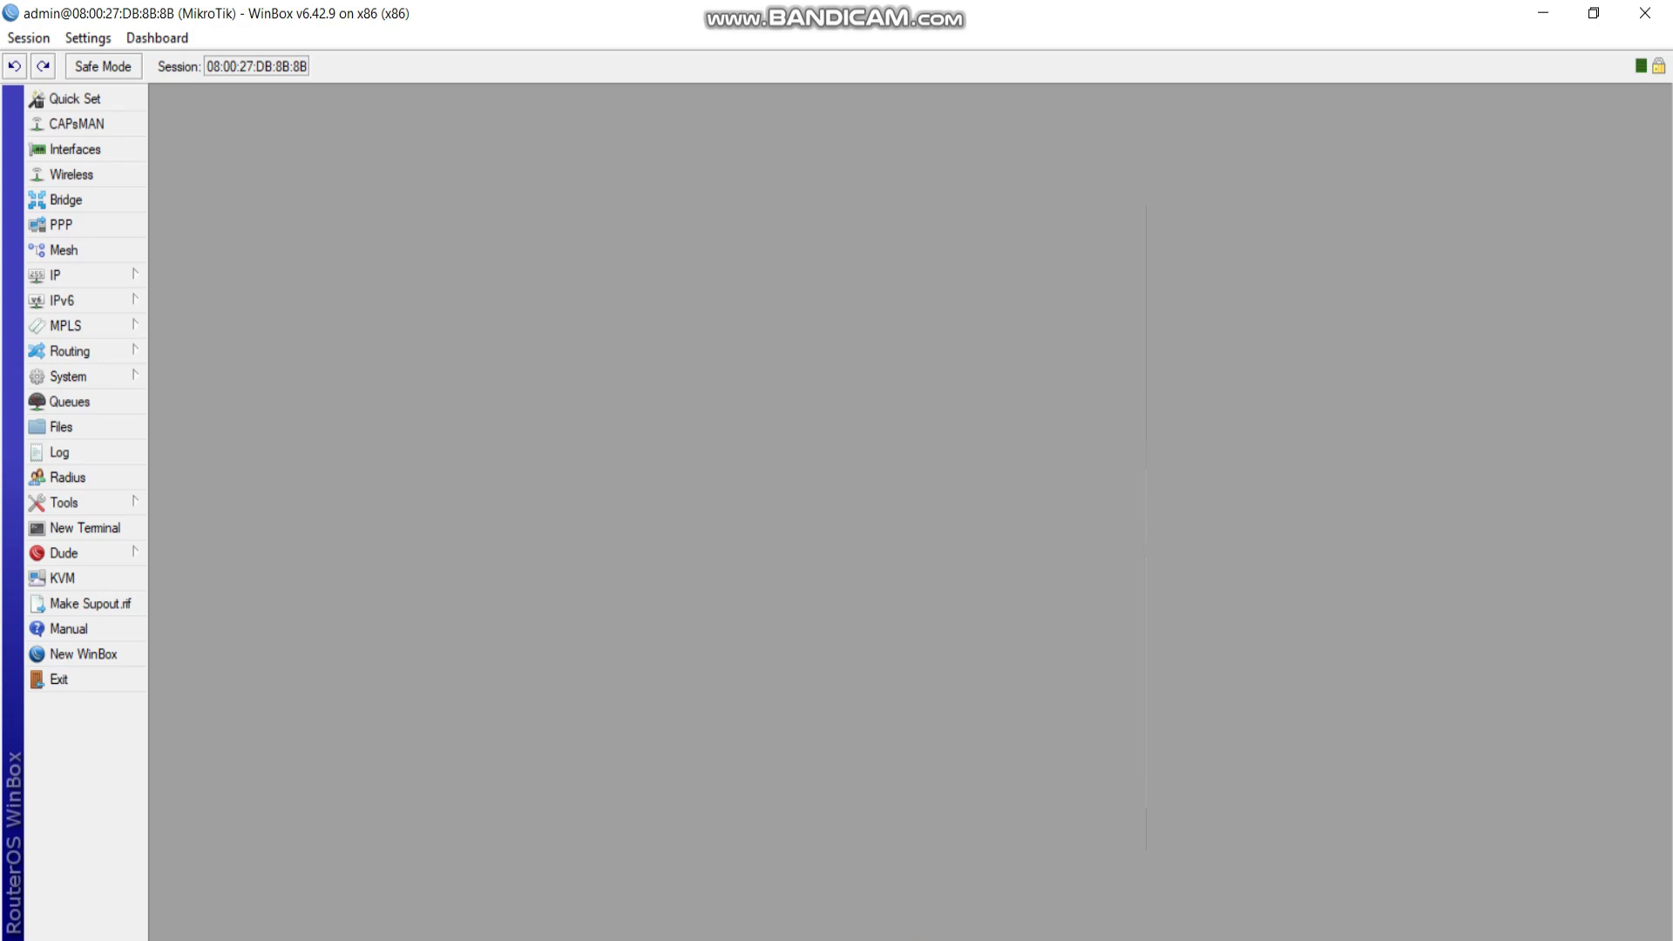
Switch to the client virtual machine and open a new Chrome tab.
{"action": "left_click", "coordinate": [1104, 940]}
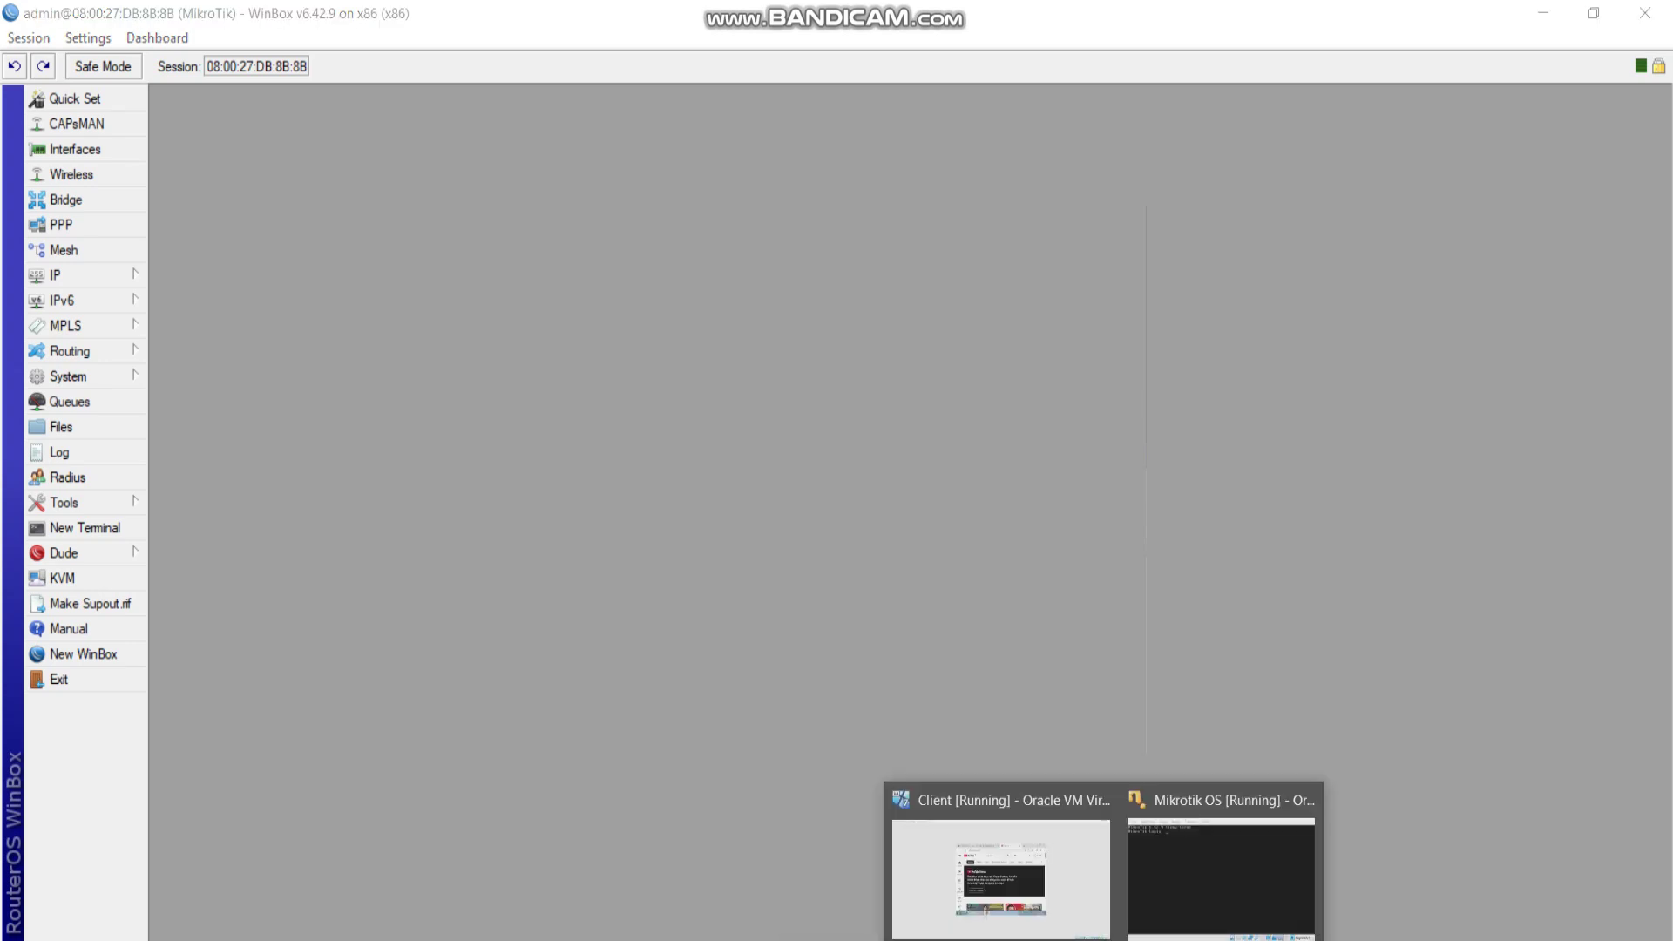
{"action": "left_click", "coordinate": [1000, 874]}
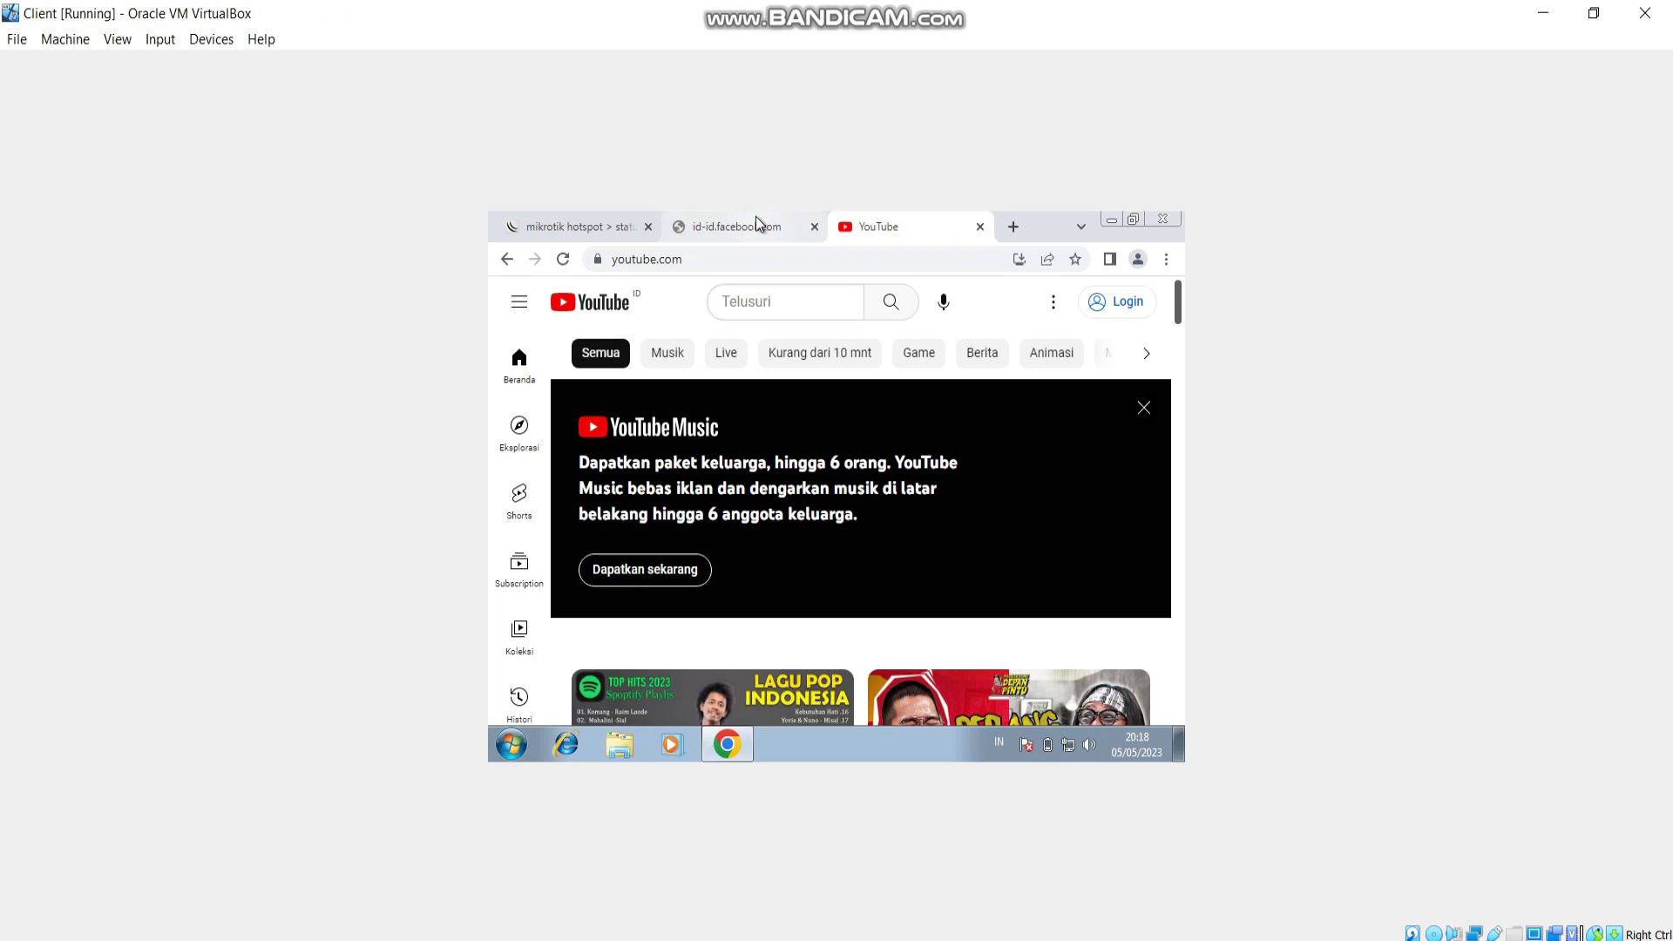
{"action": "left_click", "coordinate": [755, 216]}
{"action": "left_click", "coordinate": [886, 223]}
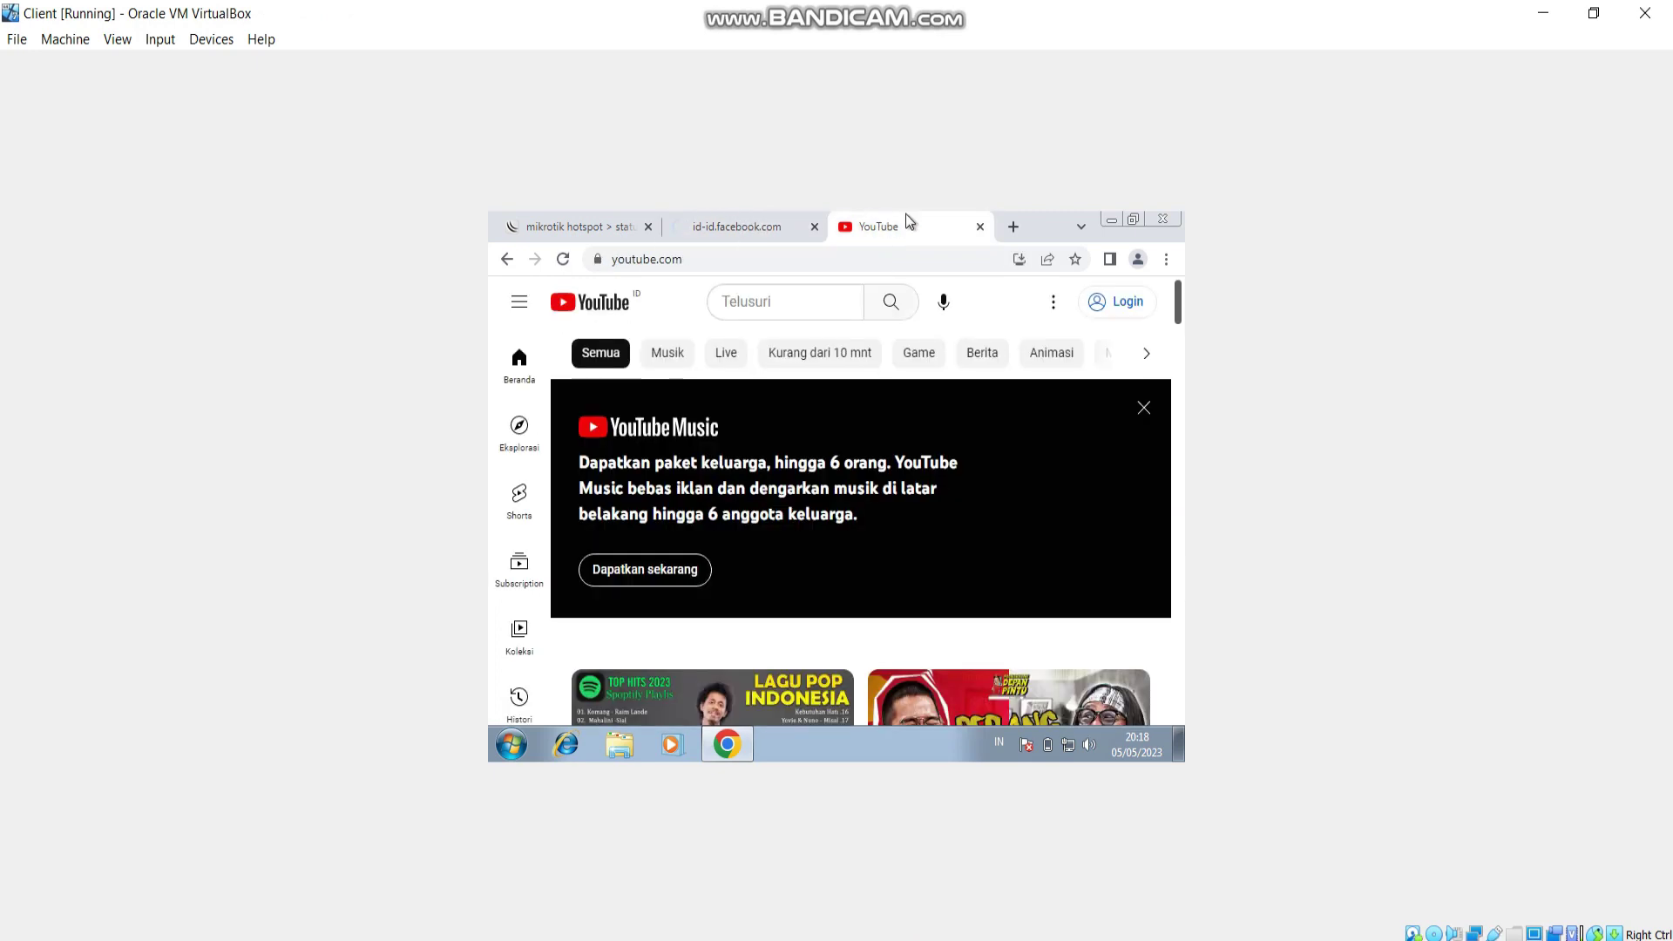
{"action": "left_click", "coordinate": [1014, 227]}
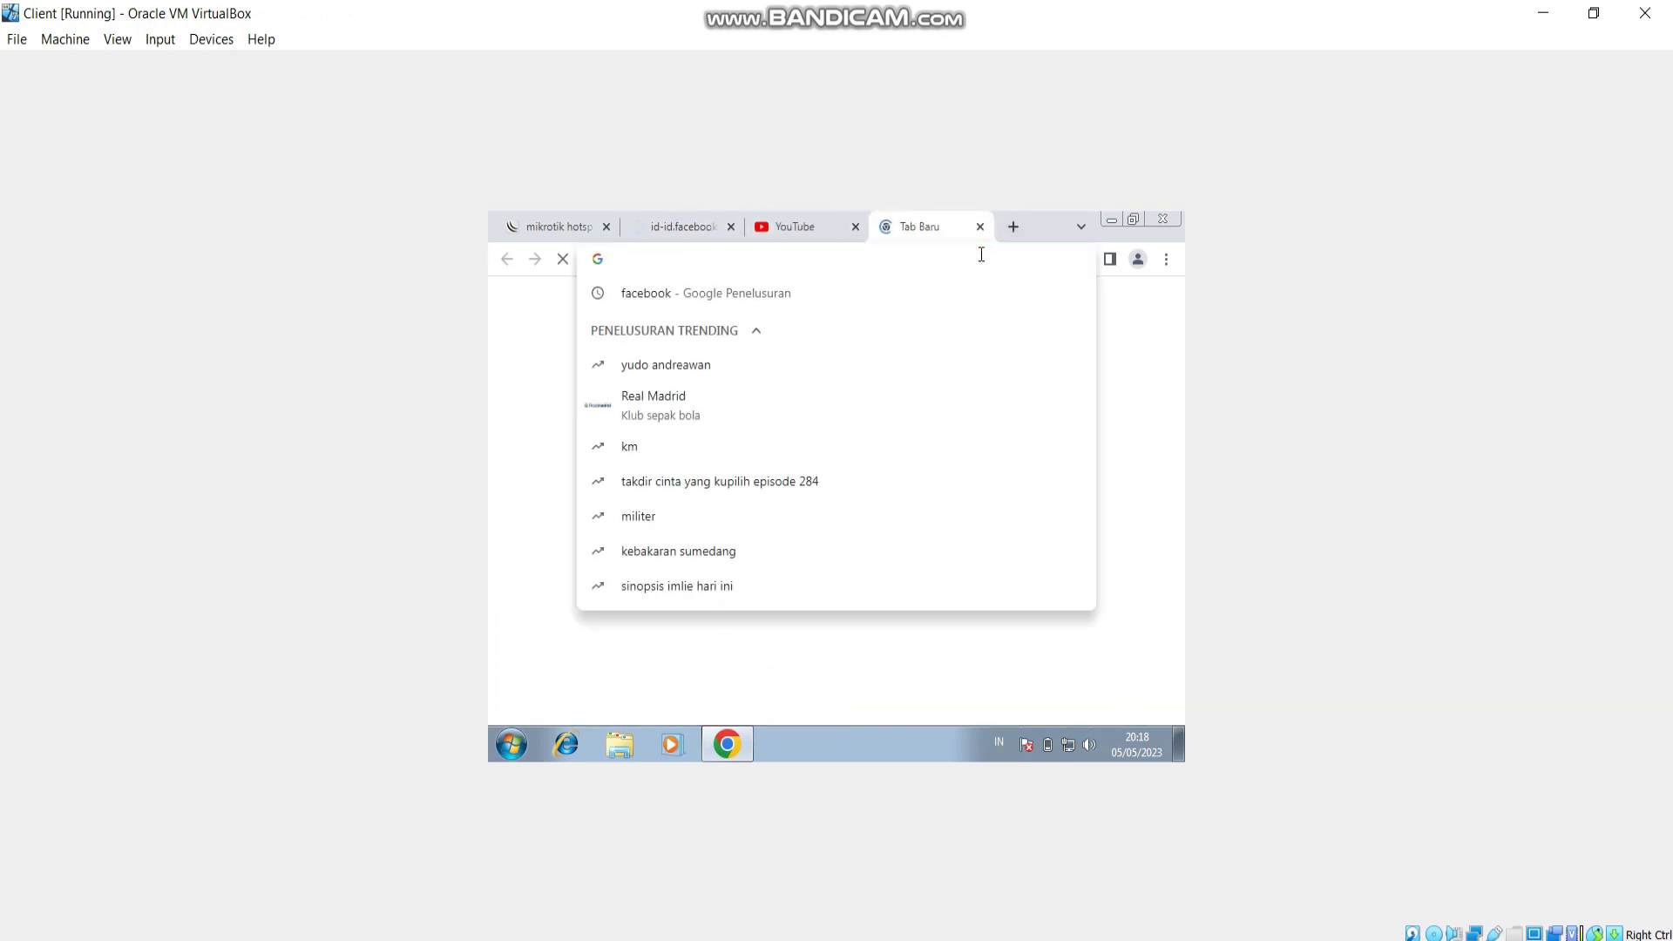
Search 'index of mp3', open the srm.net listing and request srm_buss_ii.mp3, which is Forbidden.
{"action": "type", "text": "inde"}
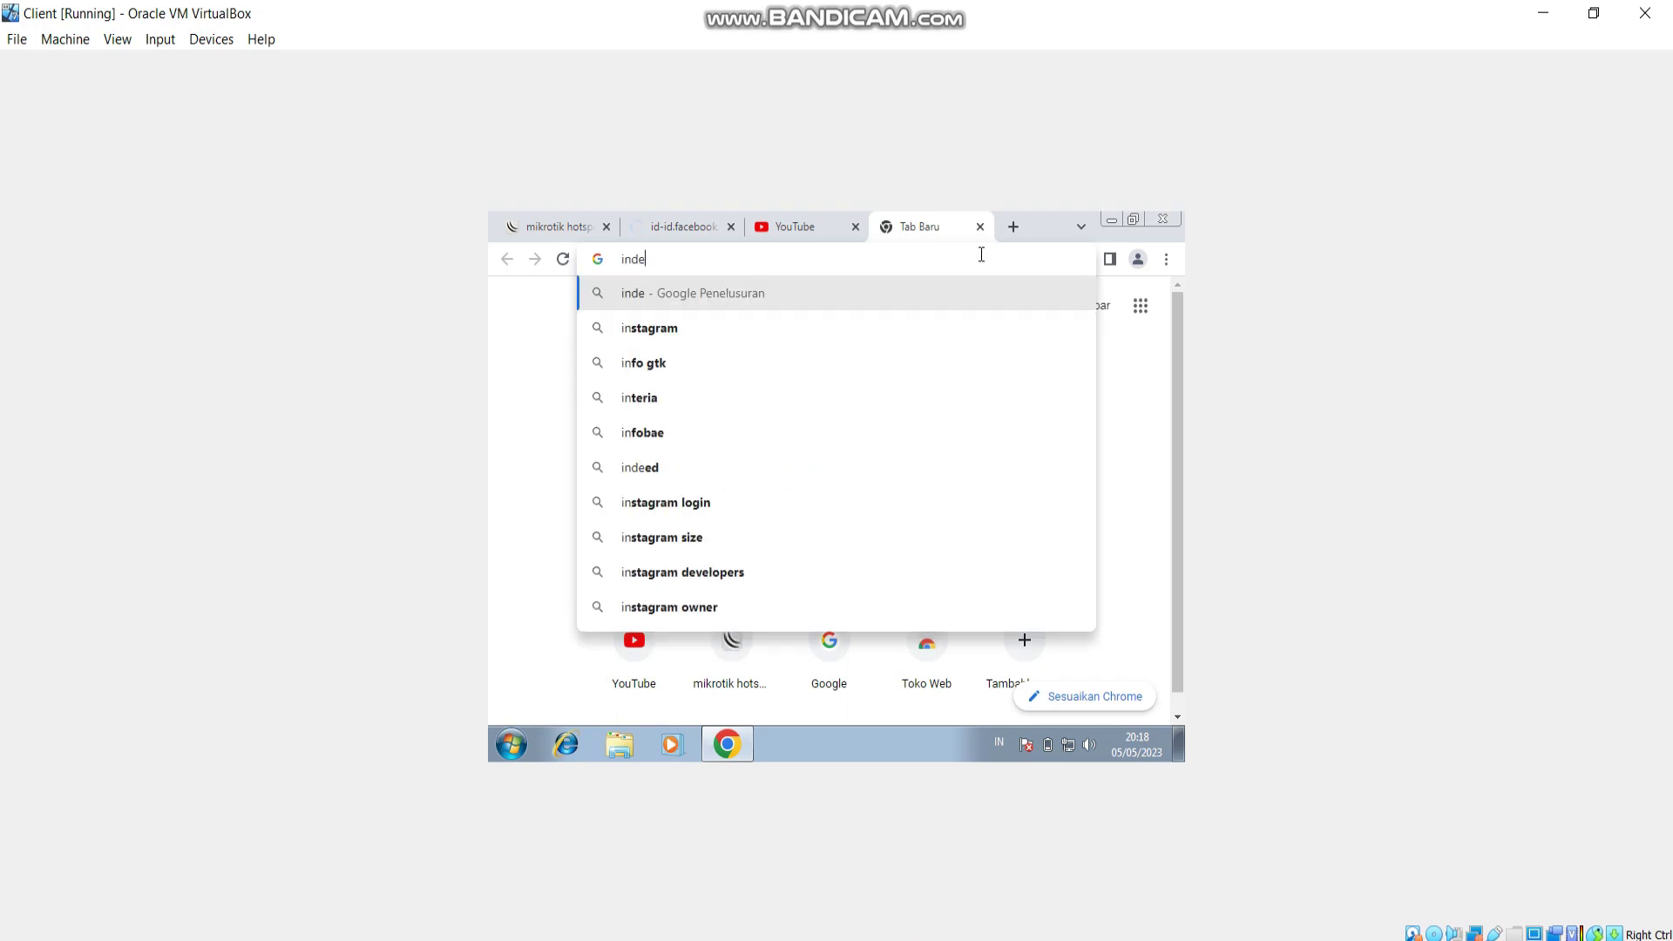
{"action": "type", "text": "x of mp3"}
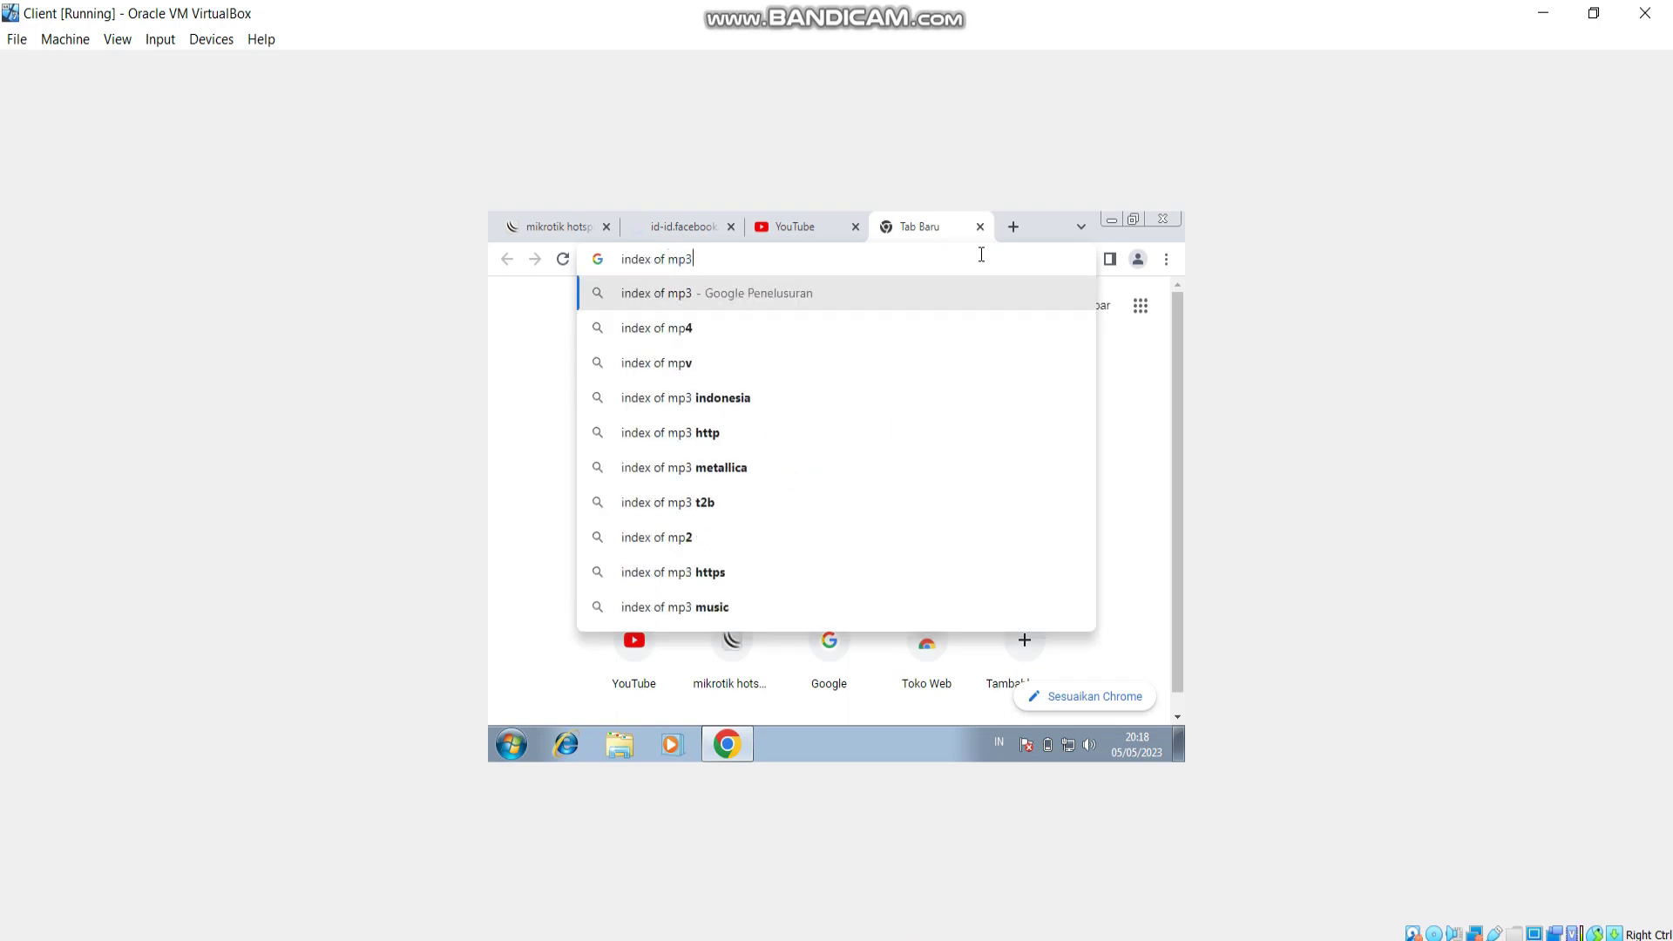
{"action": "key", "text": "Return"}
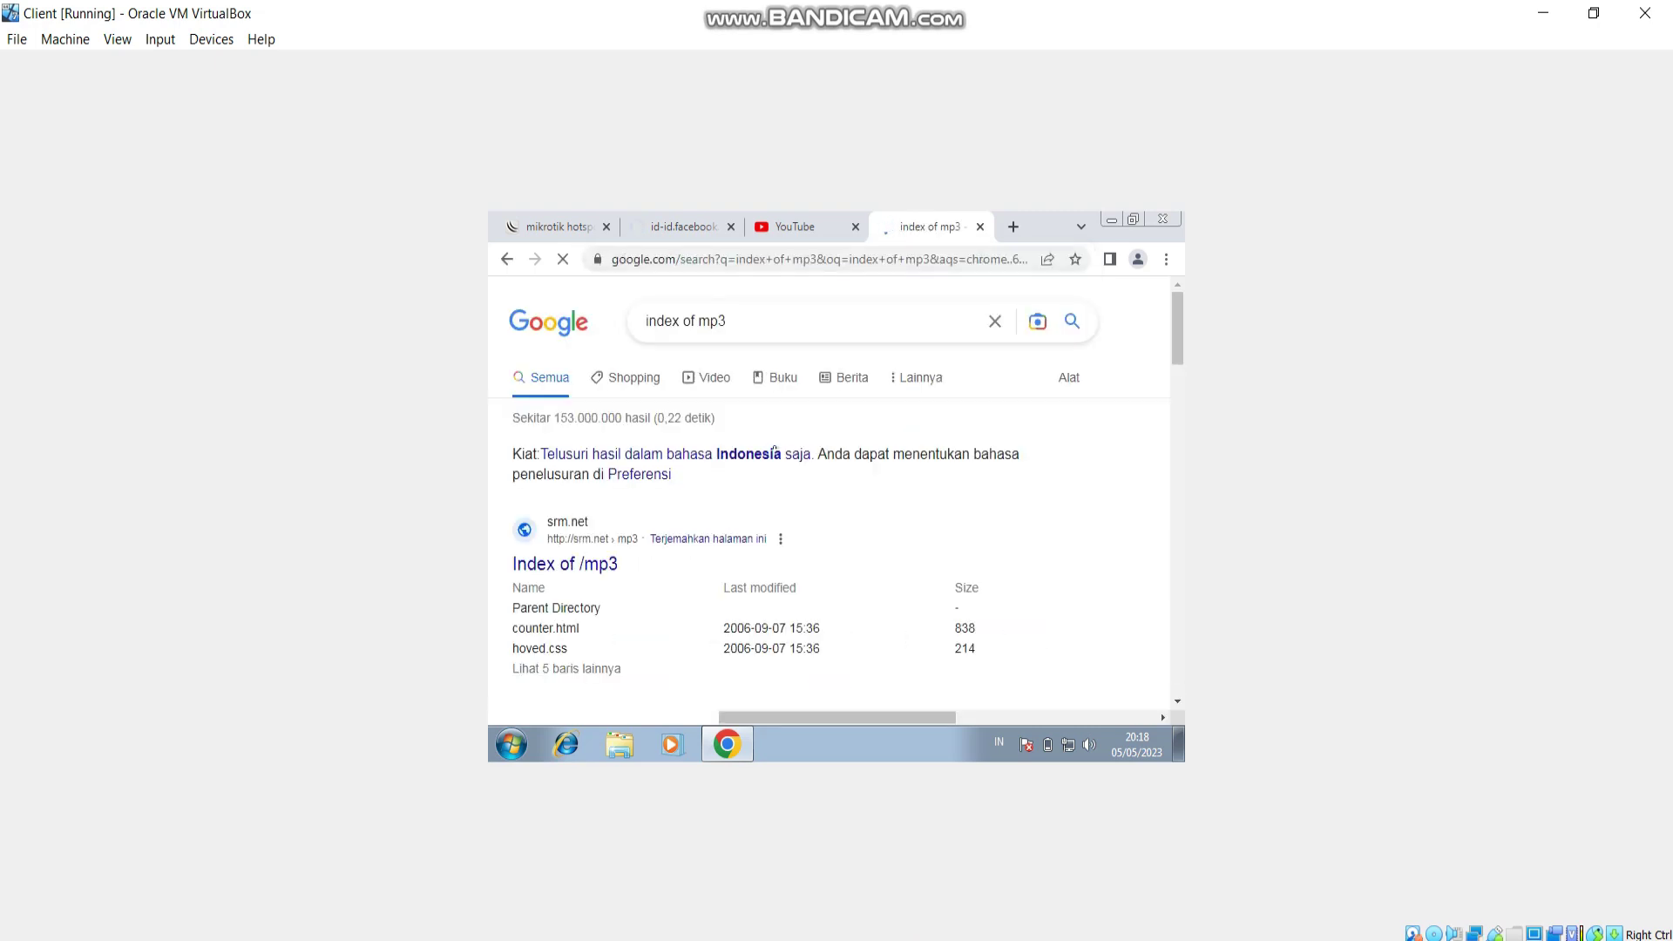
{"action": "left_click", "coordinate": [580, 571]}
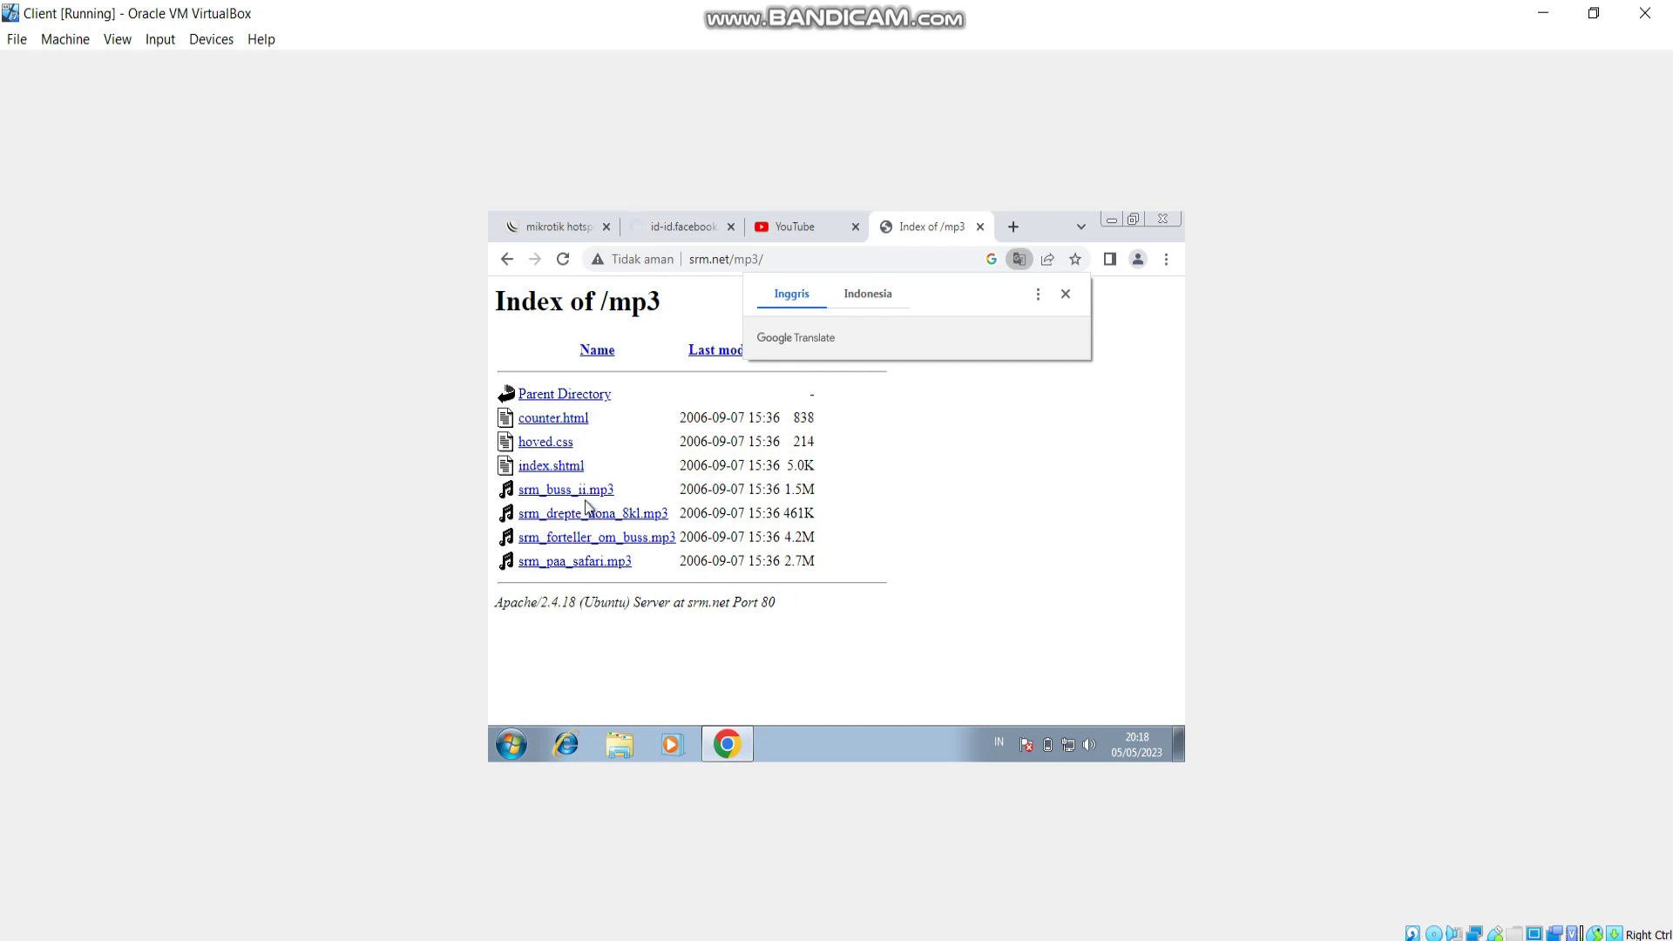
{"action": "left_click", "coordinate": [591, 489]}
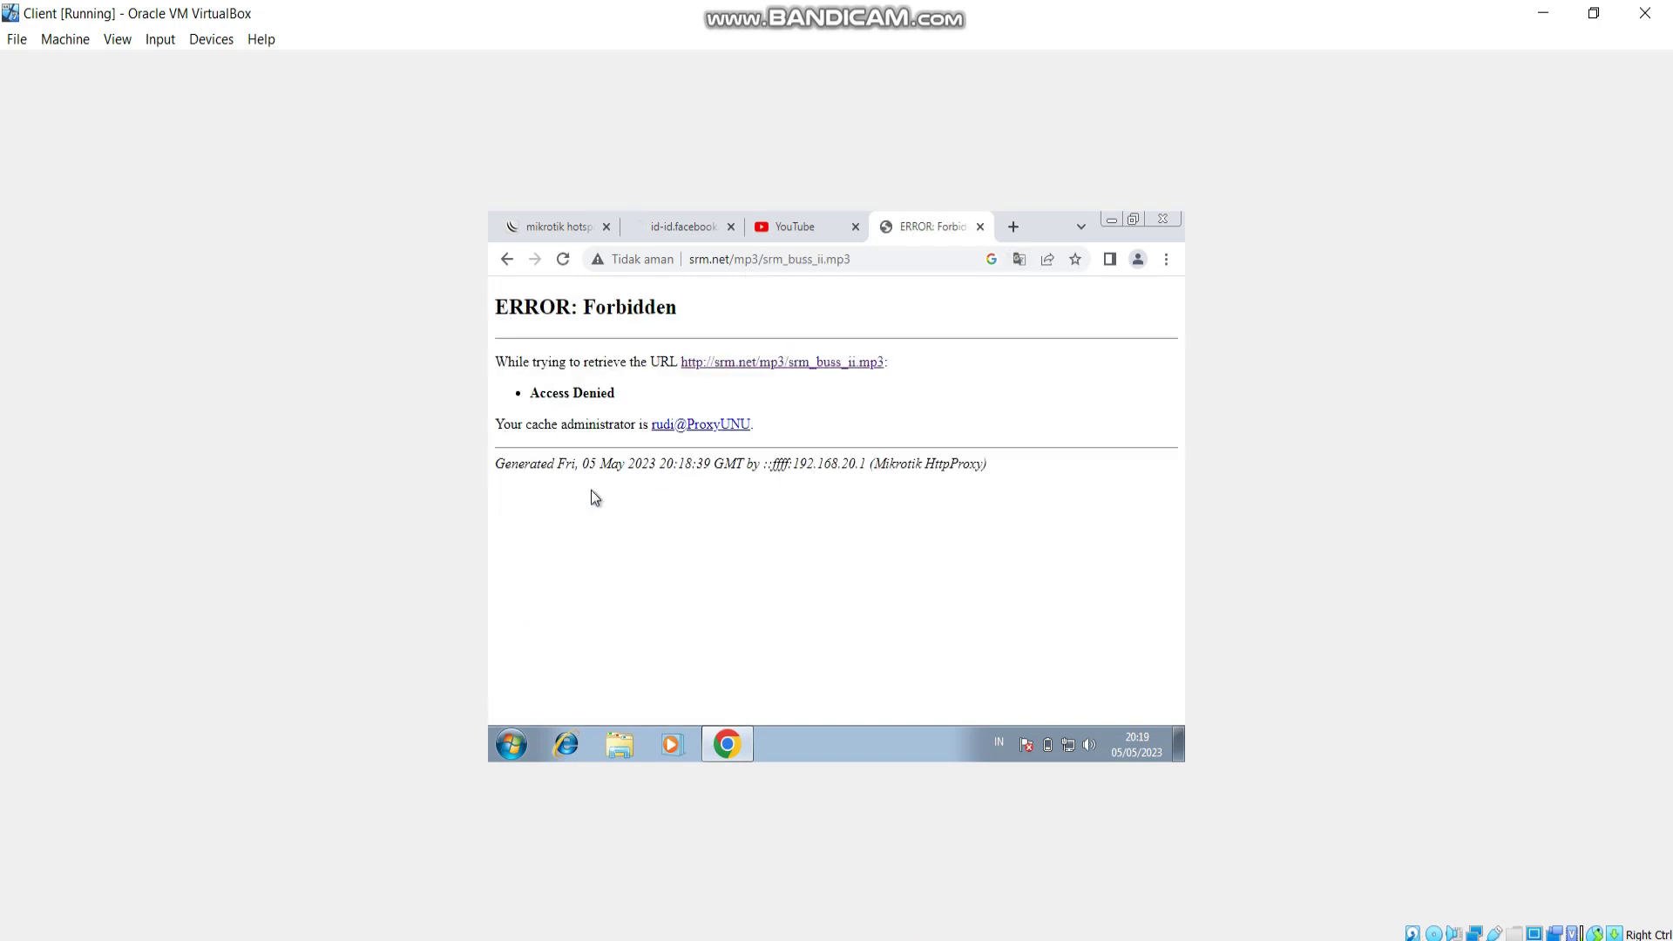
{"action": "left_click", "coordinate": [1012, 228]}
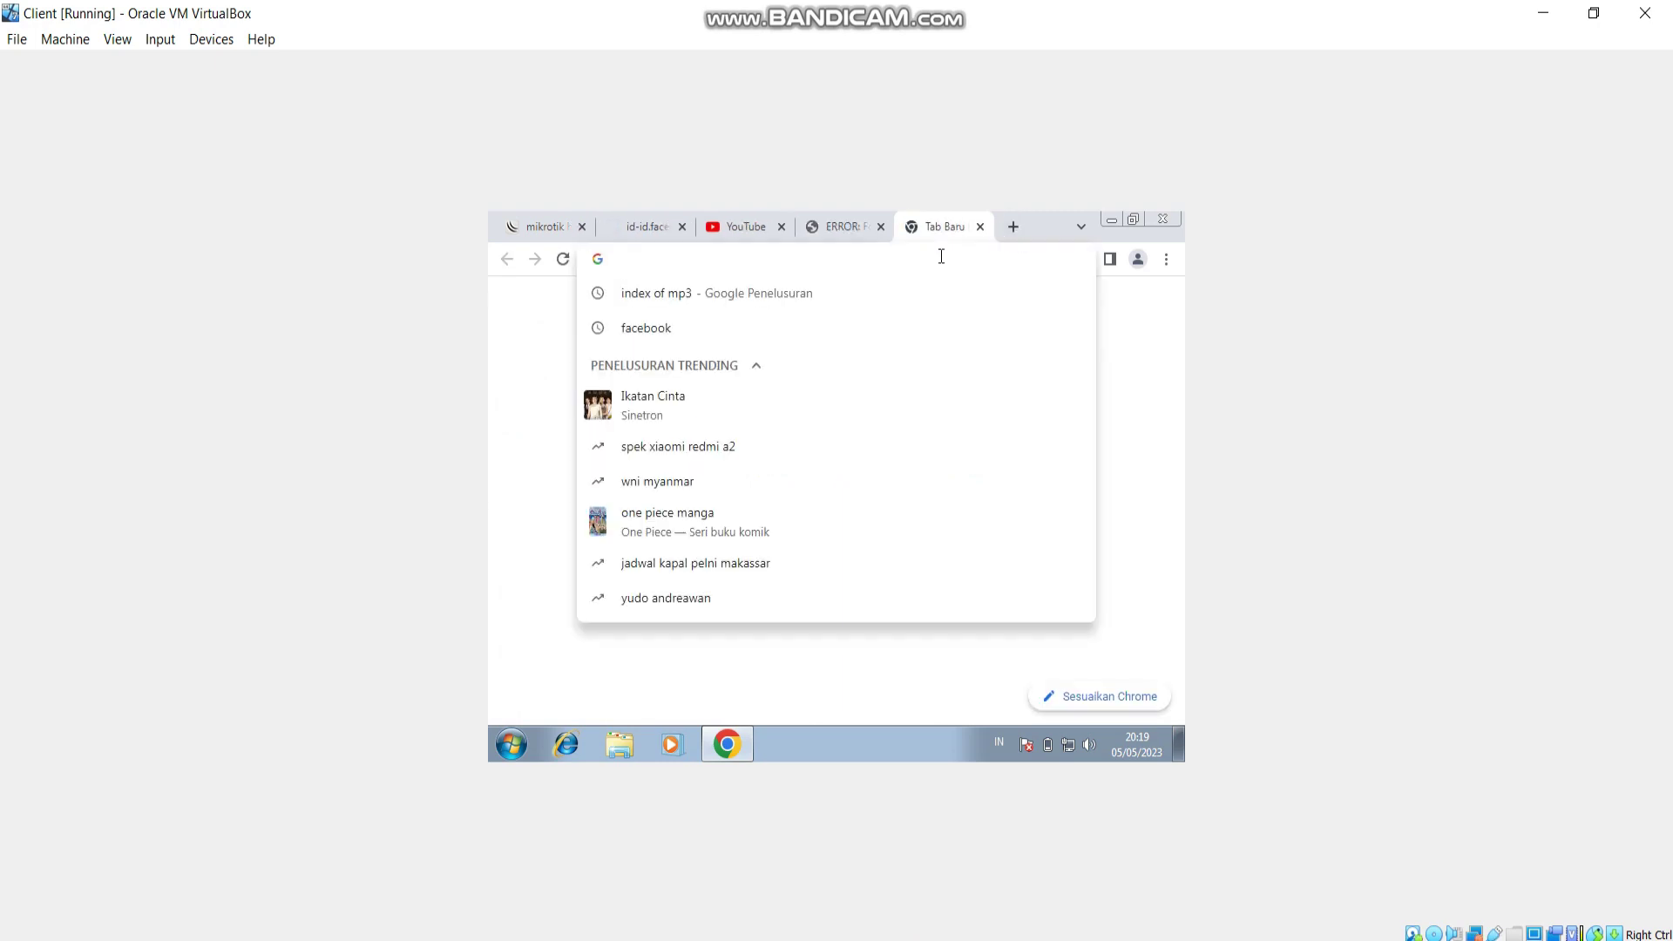
Search 'index of mkv' and request de_content.mkv from ftp.labdoo.org, then bring Word forward.
{"action": "type", "text": "index of mkv"}
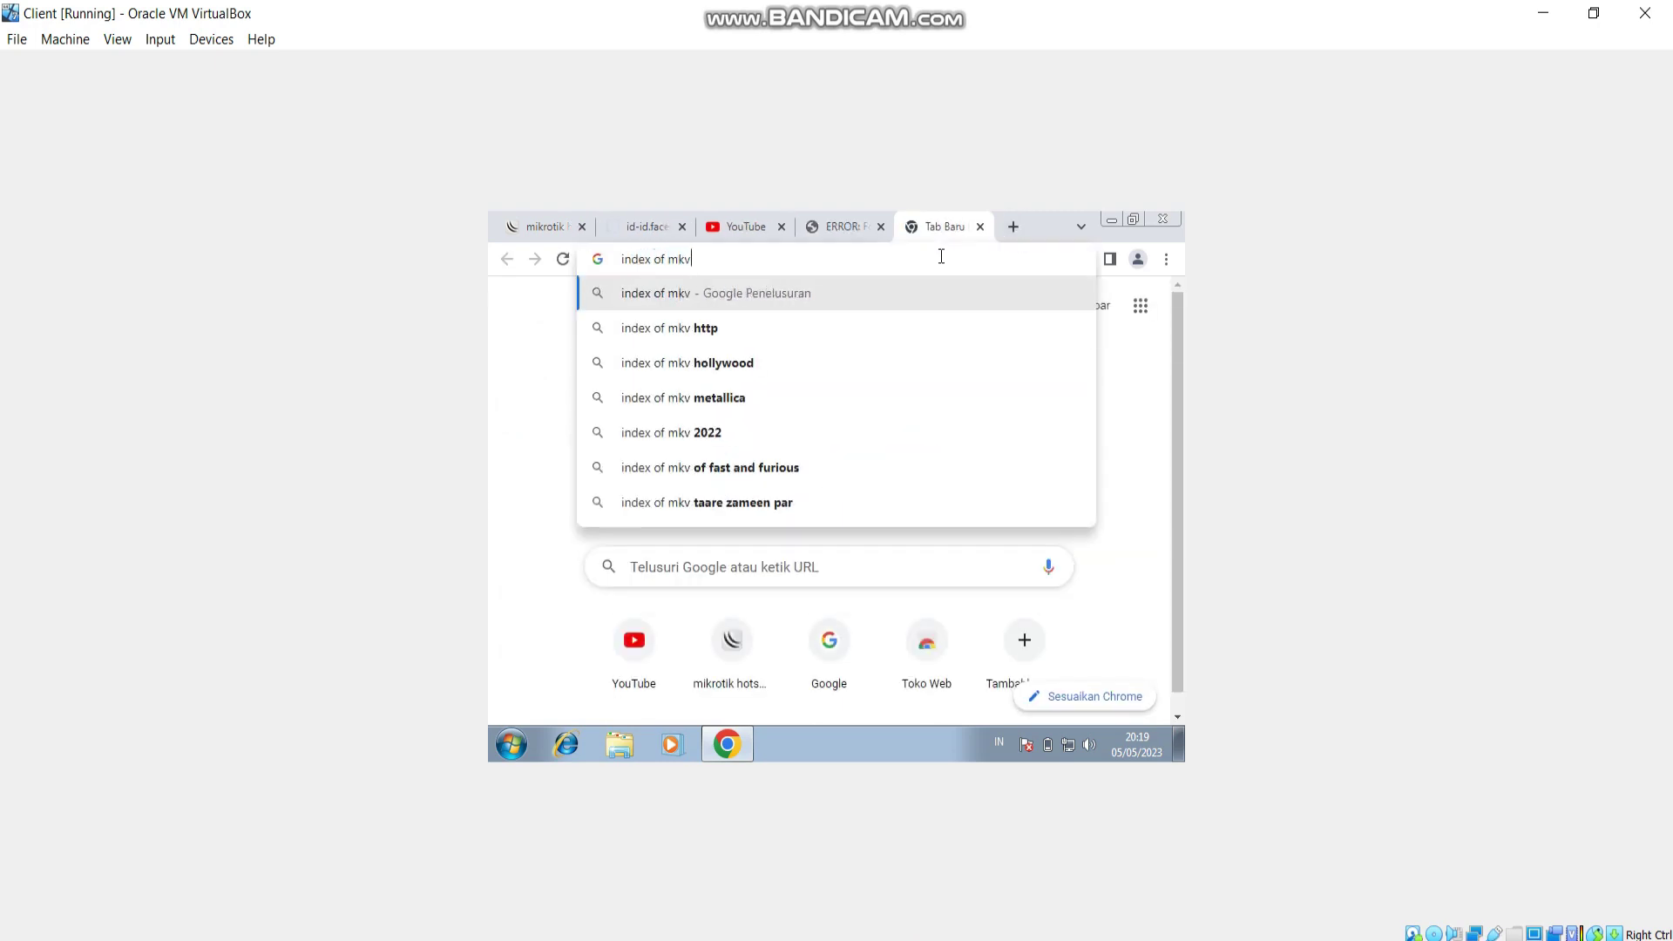
{"action": "key", "text": "Return"}
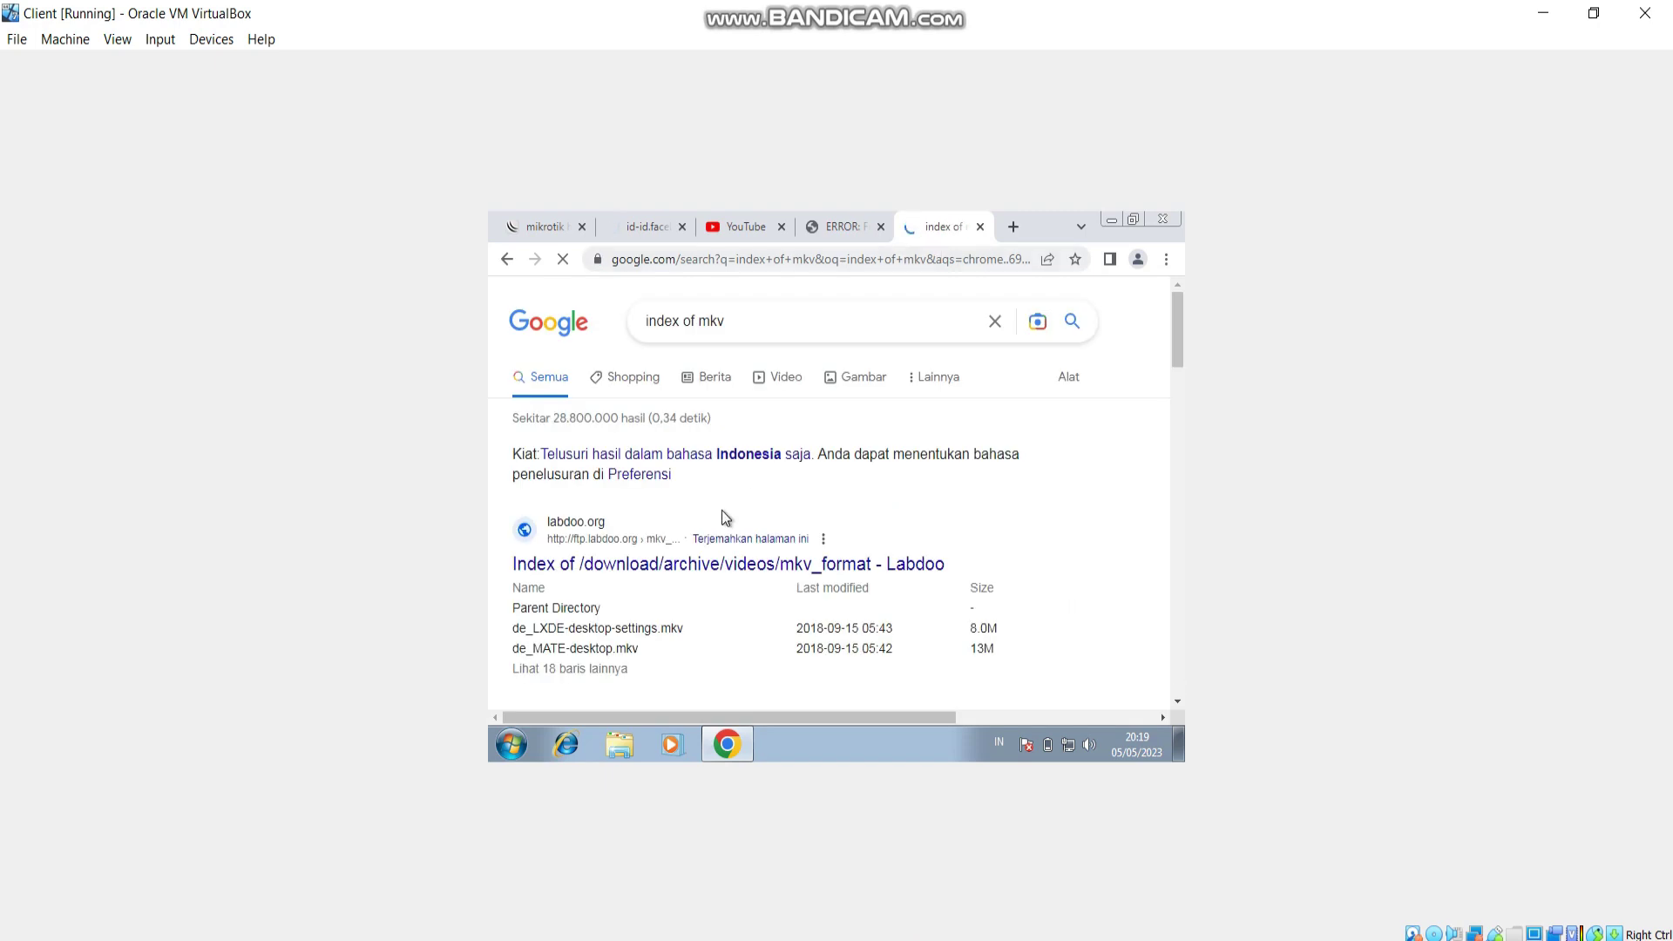
{"action": "left_click", "coordinate": [625, 566]}
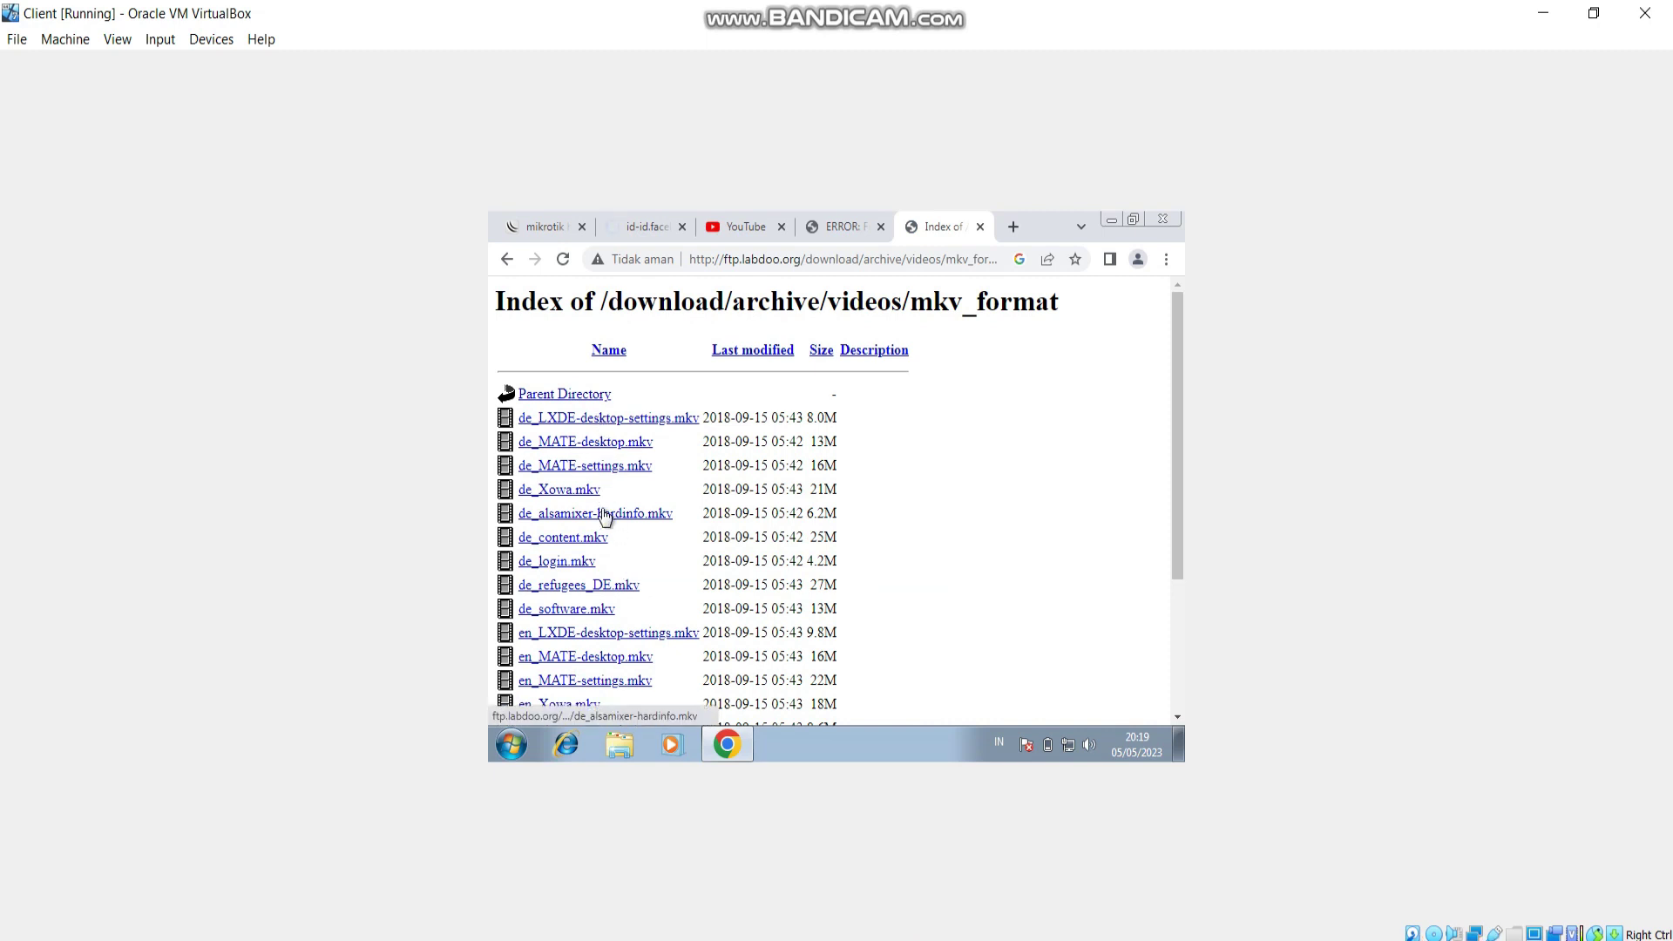
{"action": "left_click", "coordinate": [581, 540]}
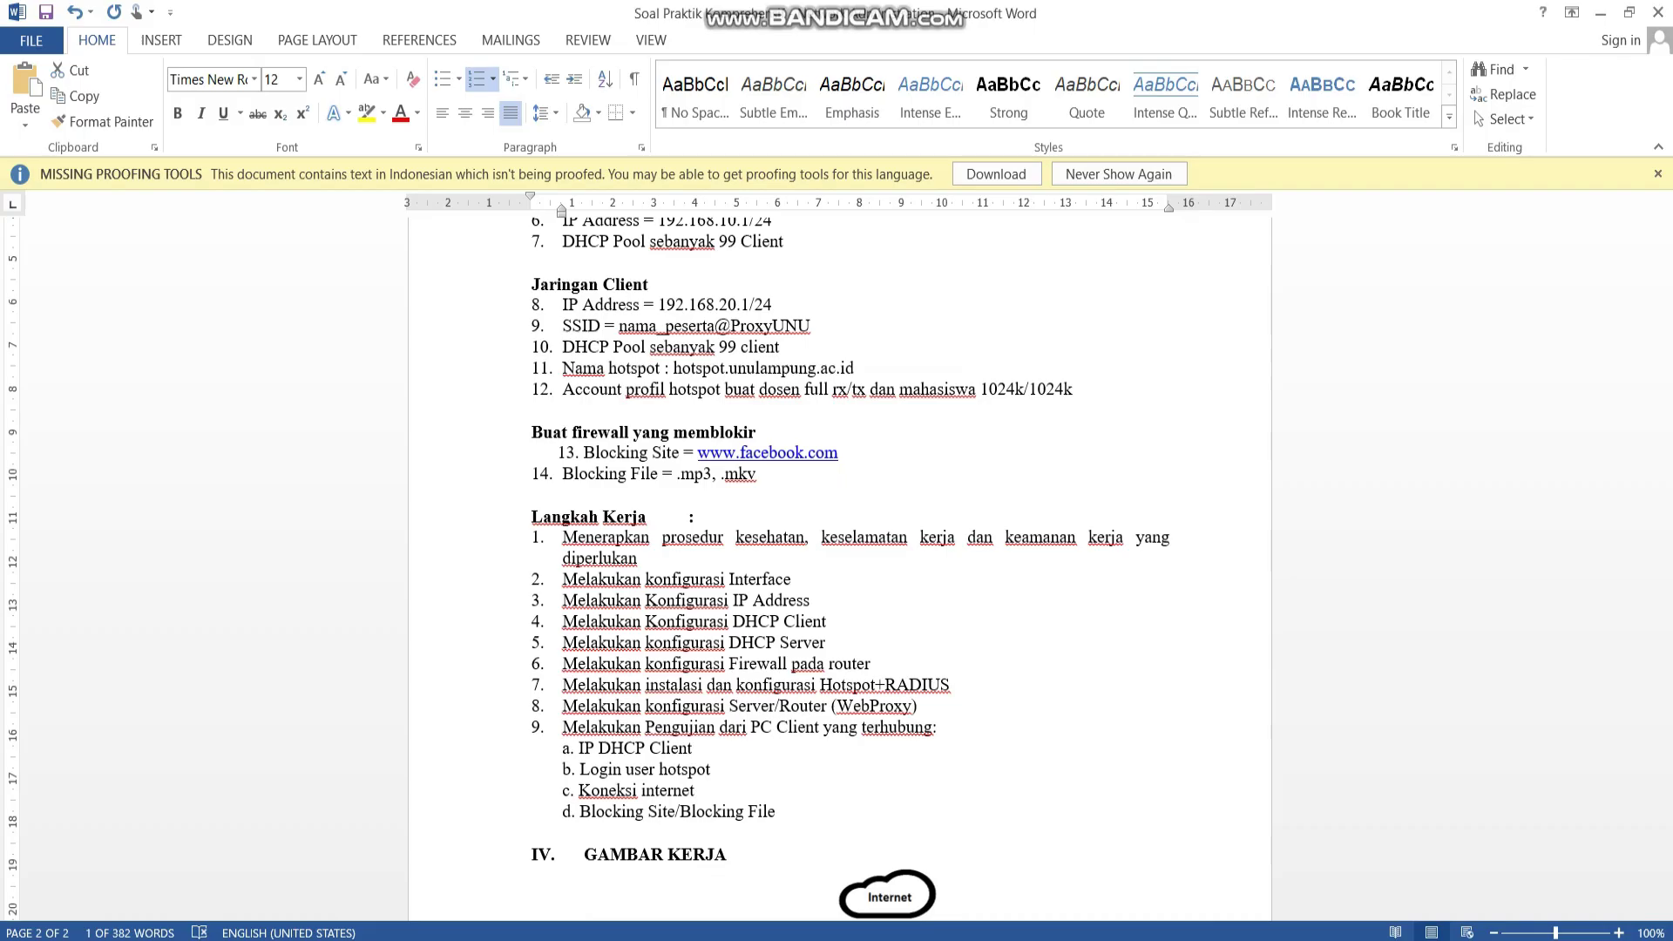
{"action": "left_click", "coordinate": [973, 925]}
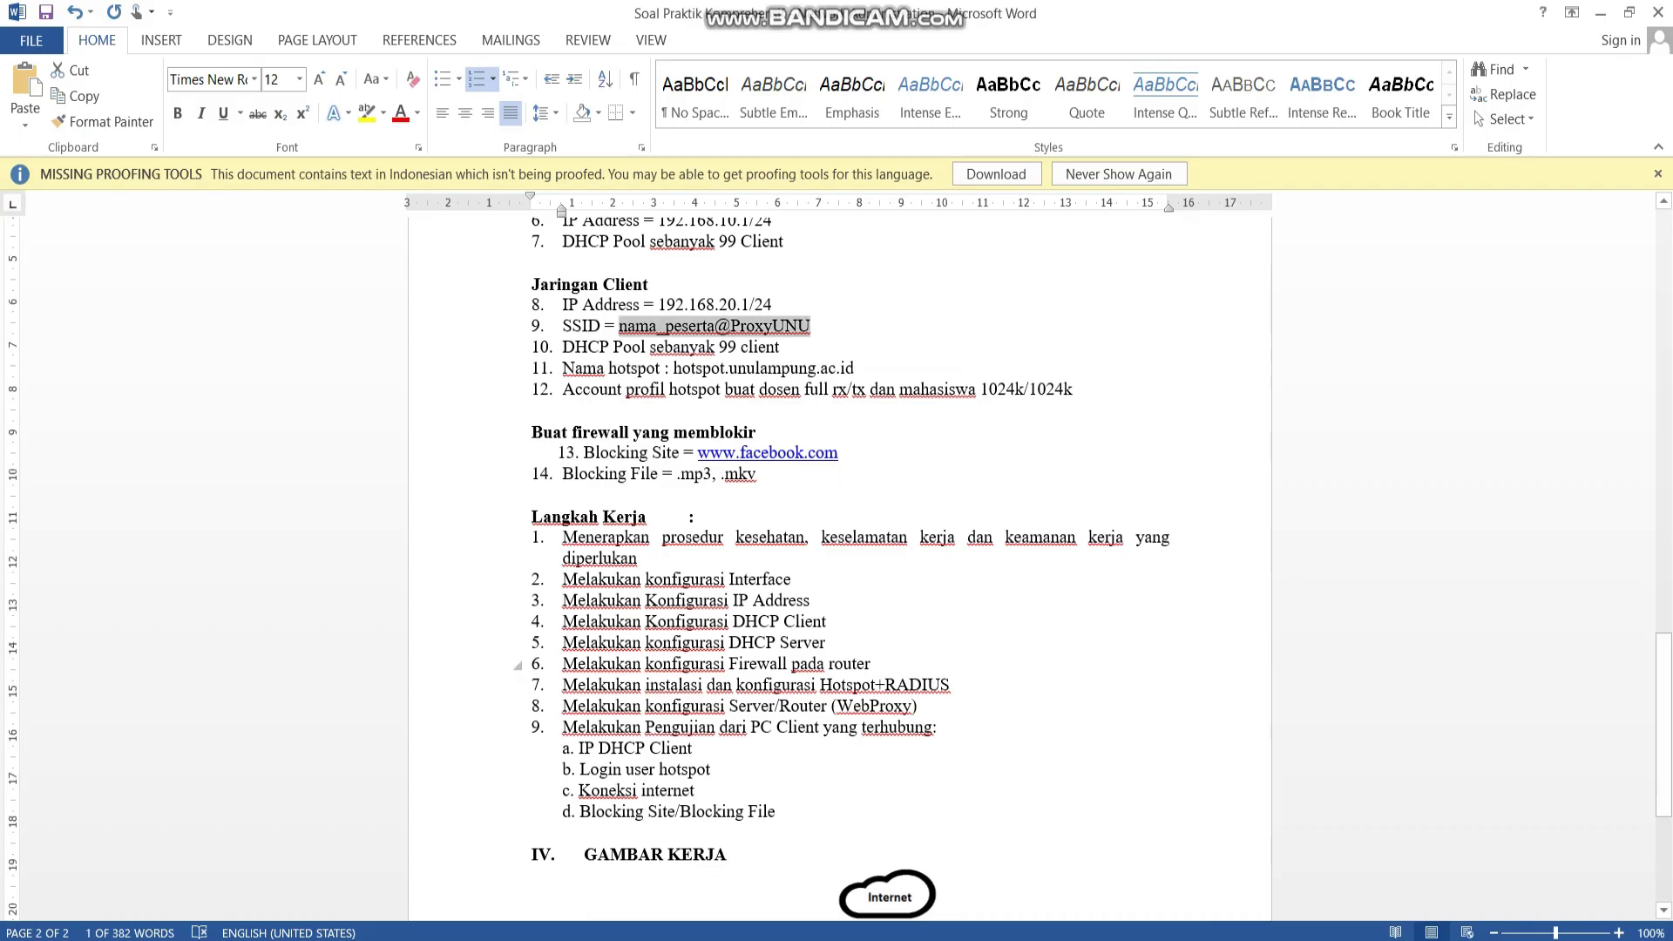
{"action": "left_click_drag", "start_coordinate": [730, 707], "coordinate": [829, 707]}
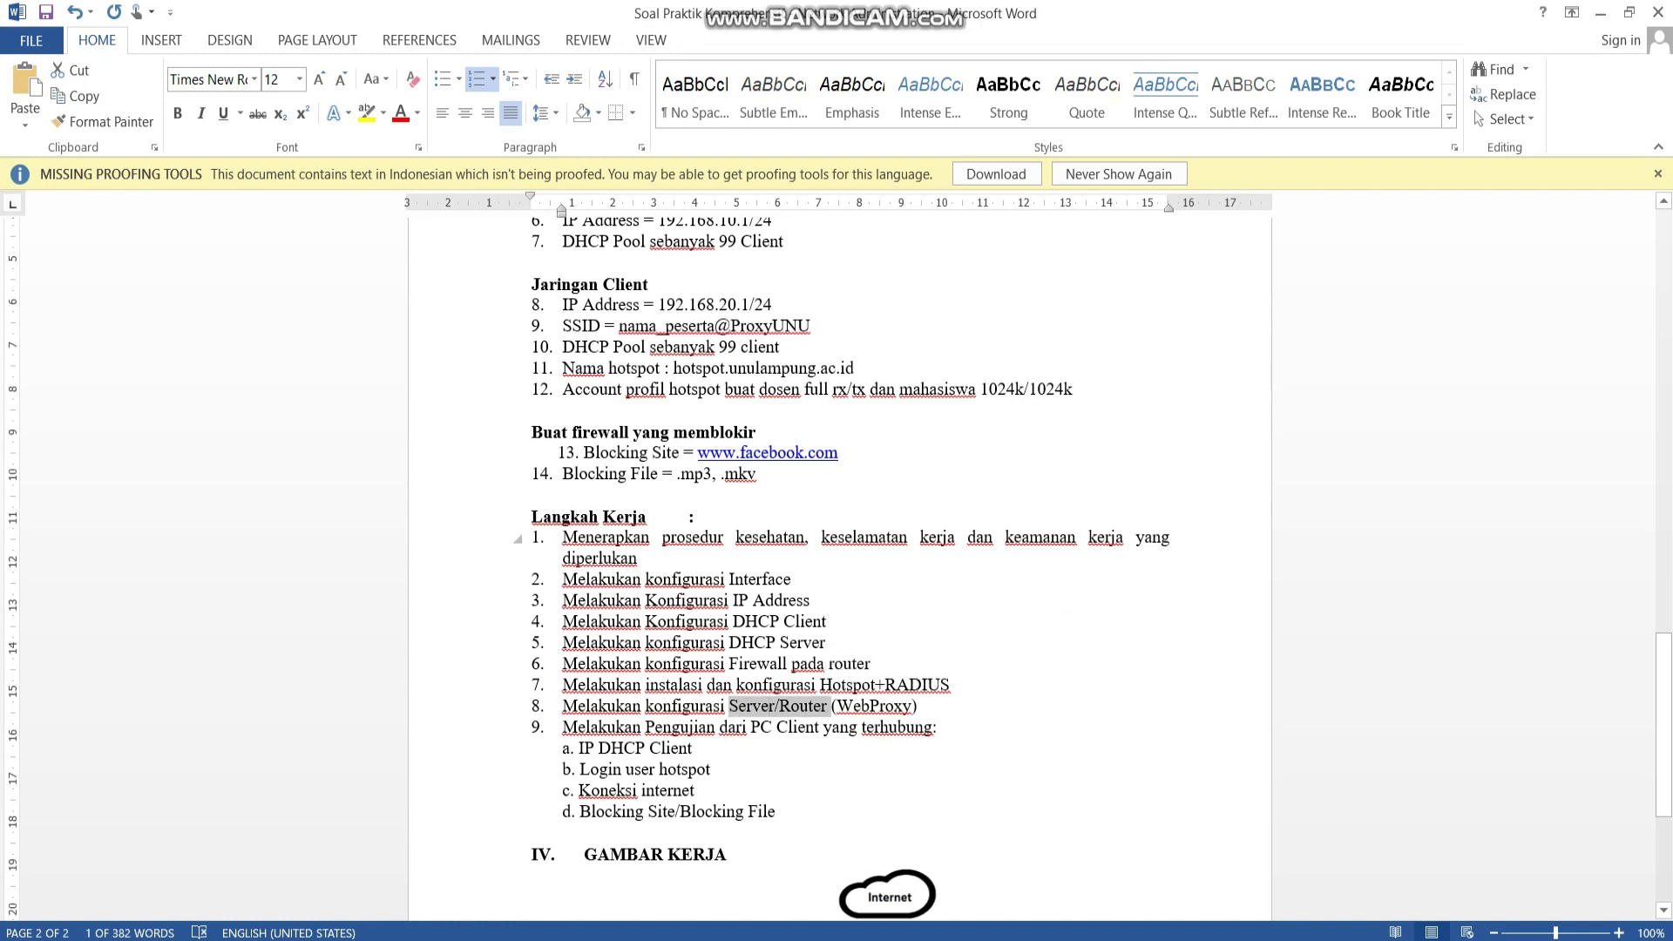
{"action": "left_click_drag", "start_coordinate": [563, 538], "coordinate": [727, 706]}
{"action": "left_click", "coordinate": [586, 727]}
{"action": "left_click_drag", "start_coordinate": [587, 726], "coordinate": [697, 748]}
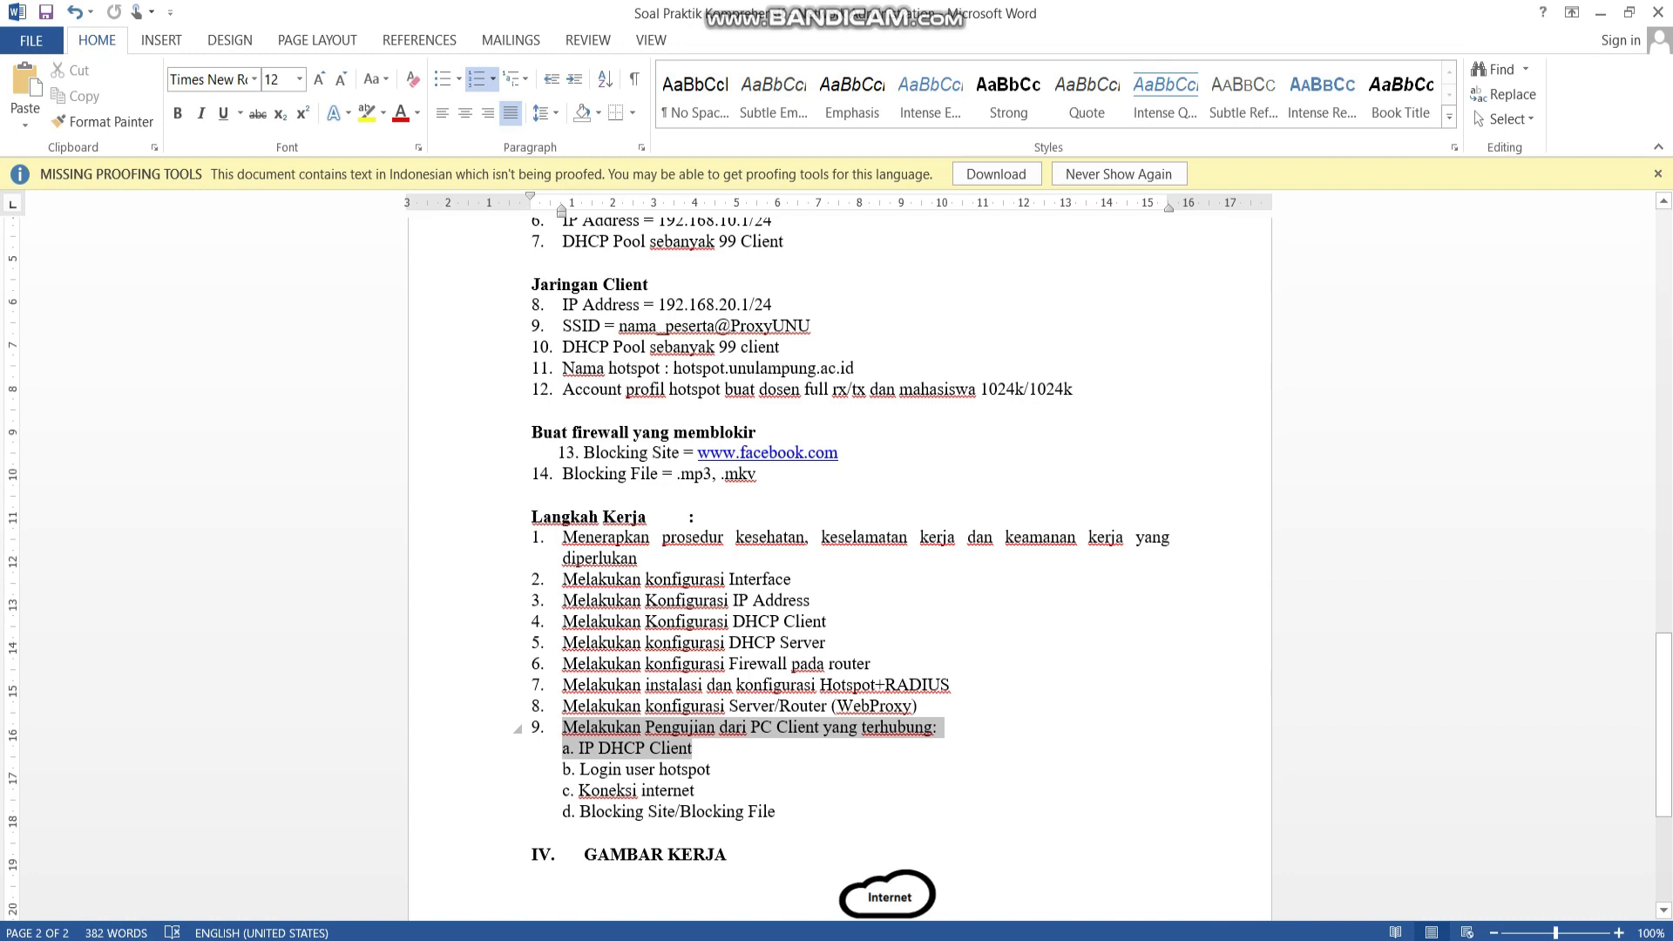
{"action": "left_click", "coordinate": [709, 768]}
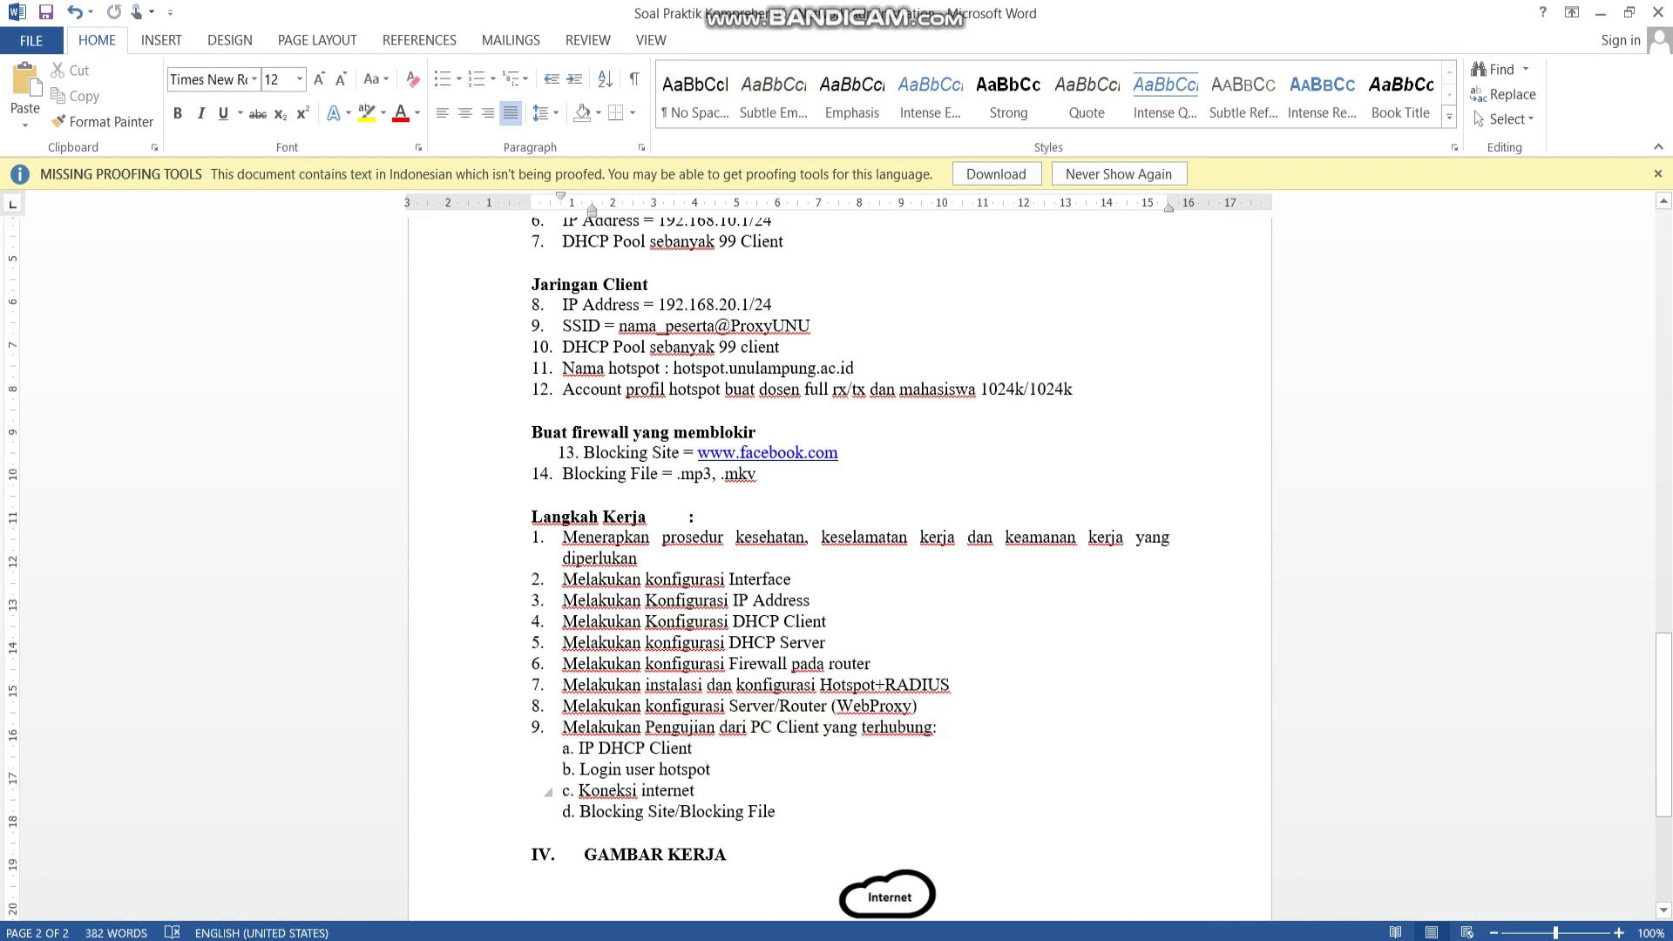